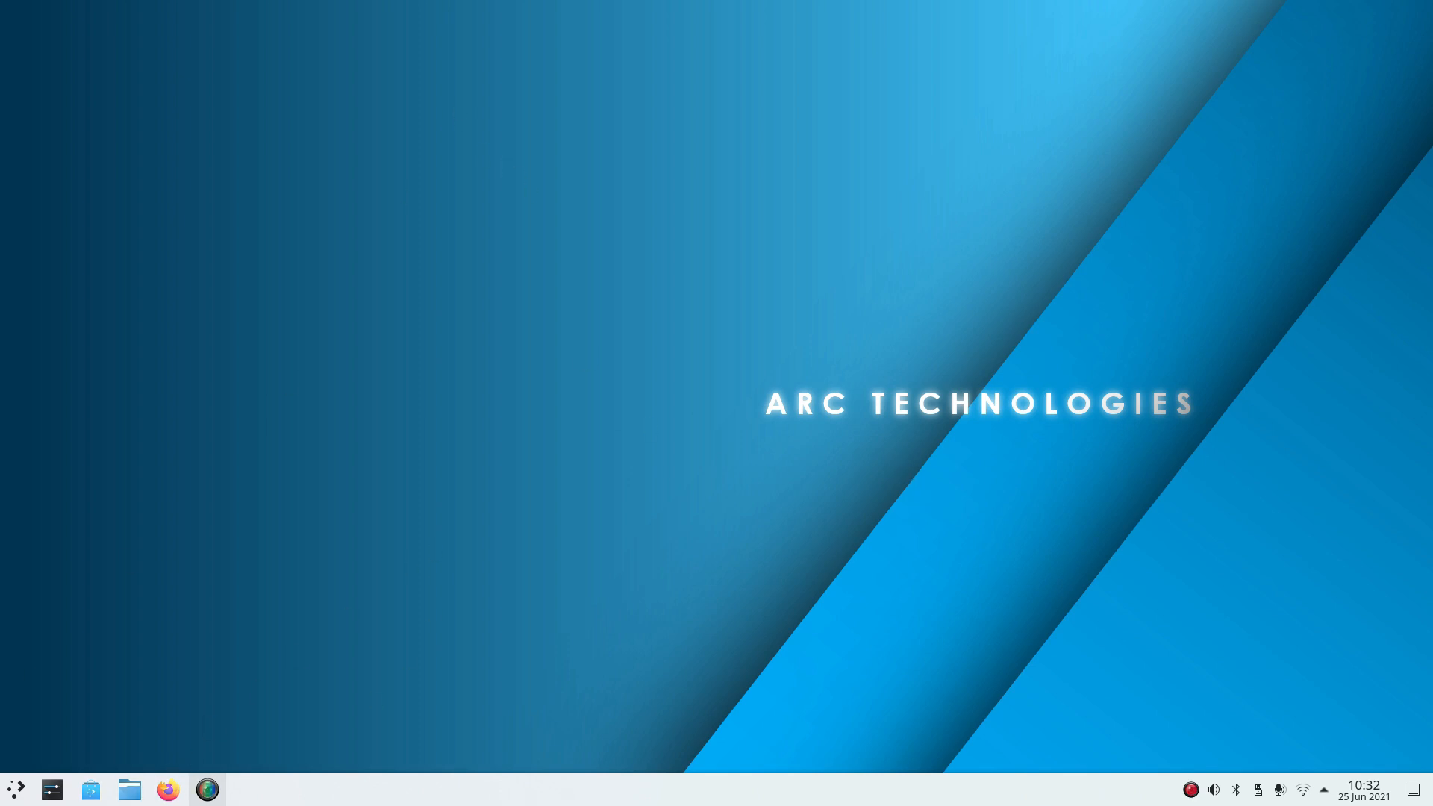
# Open System Settings and go to the Appearance settings.
pyautogui.press('super')
pyautogui.click(291, 455)
pyautogui.click(46, 64)
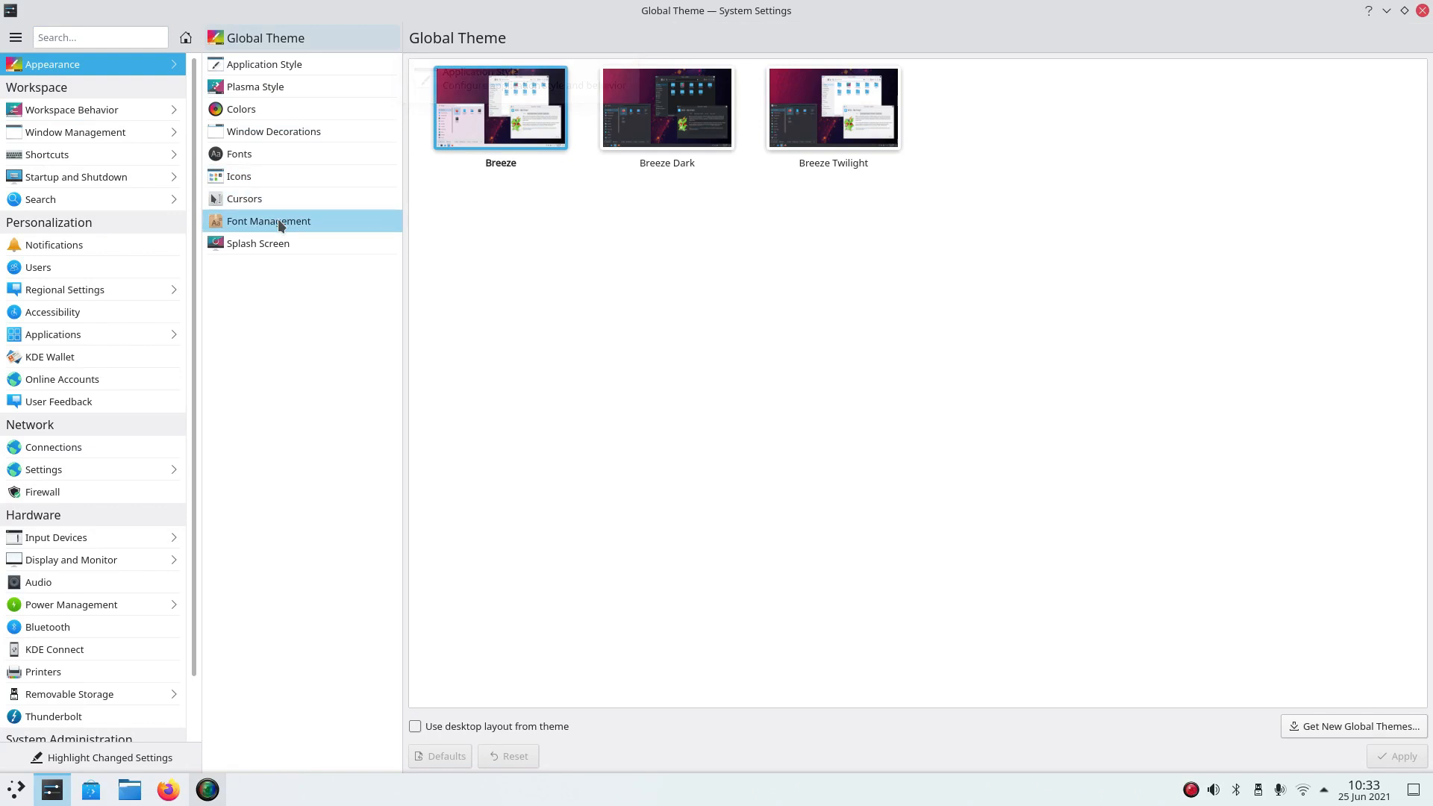
# Look through the Plasma Style, Colors, Fonts, Window Decorations and Application Style settings.
pyautogui.click(289, 88)
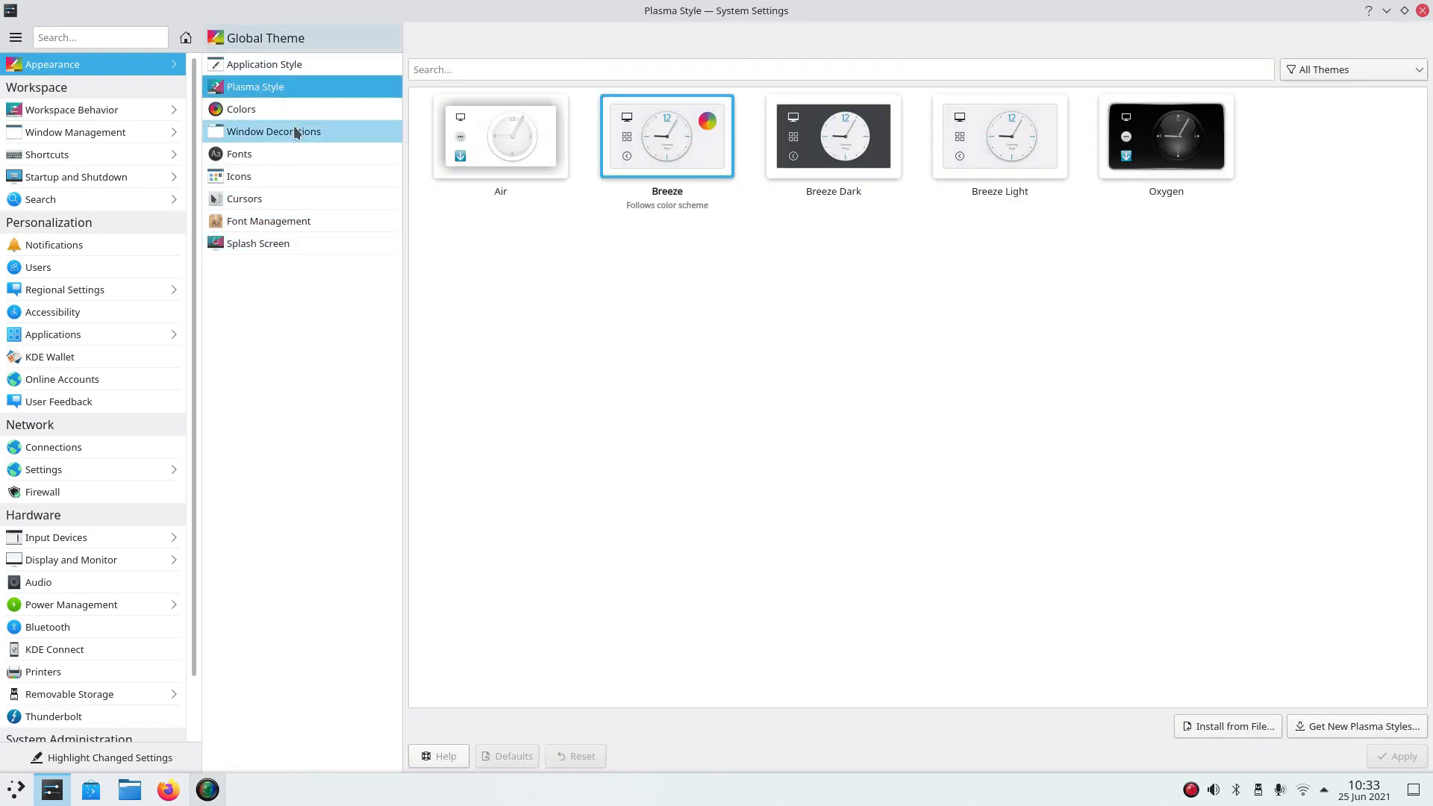
pyautogui.click(293, 109)
pyautogui.click(293, 128)
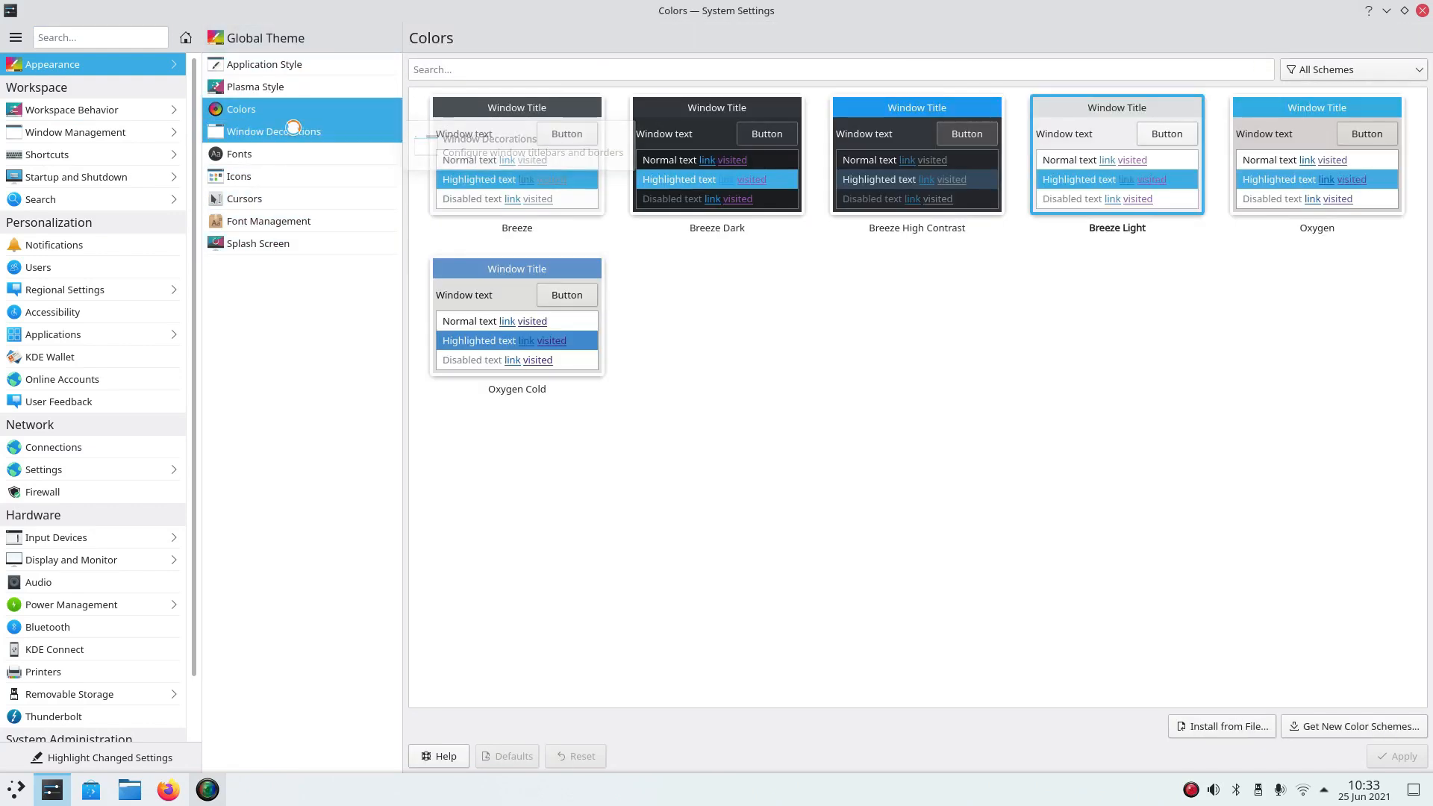
pyautogui.click(293, 146)
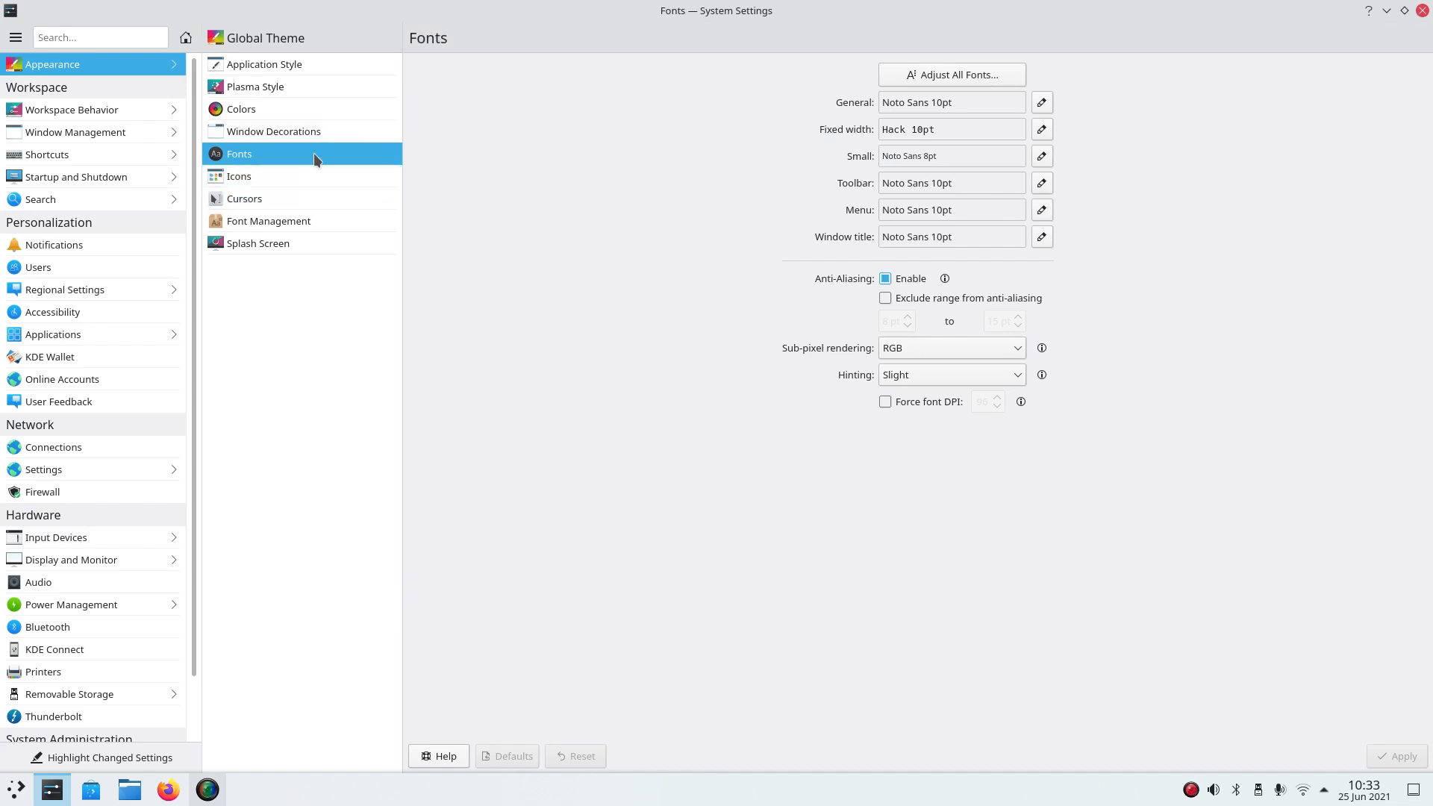
pyautogui.click(319, 133)
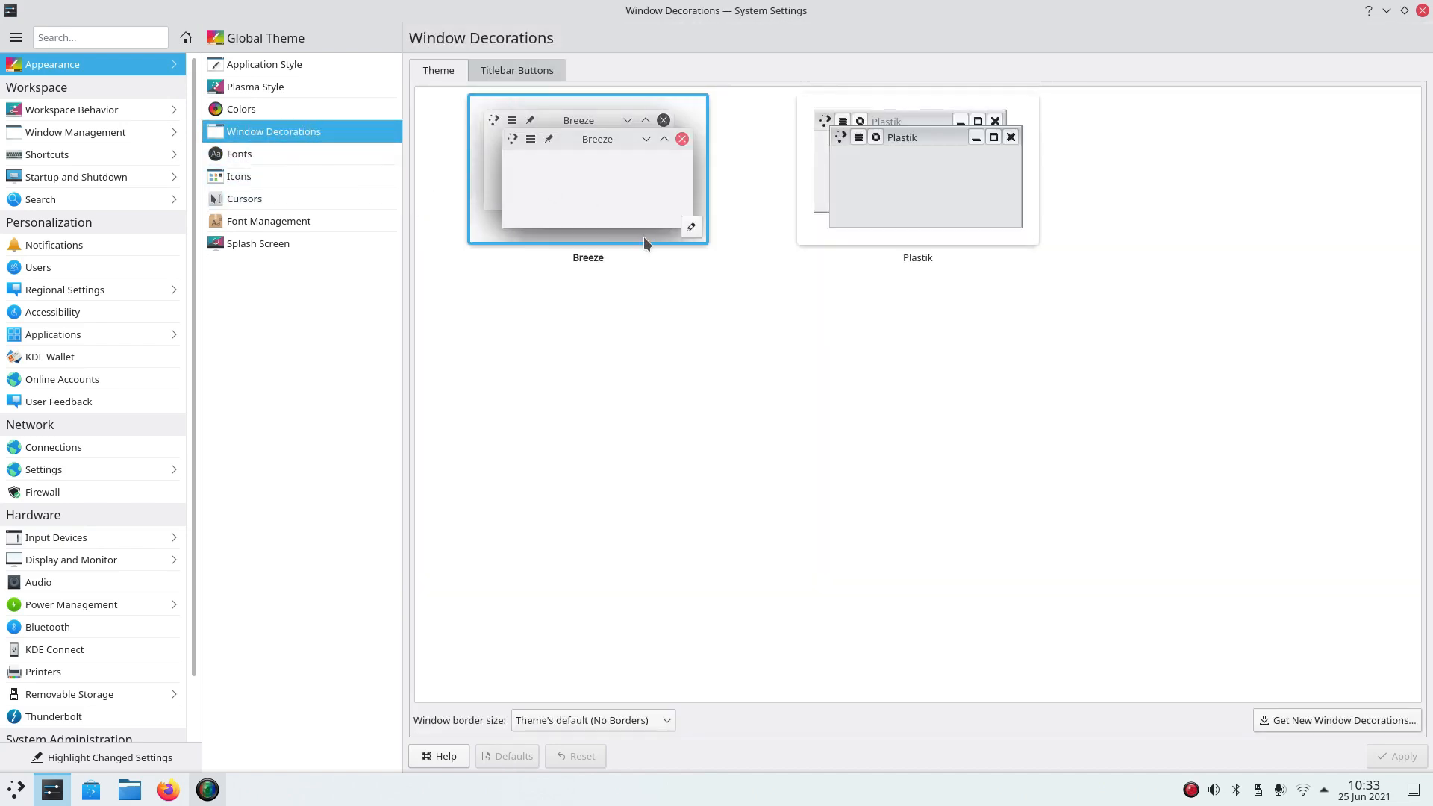
pyautogui.click(270, 64)
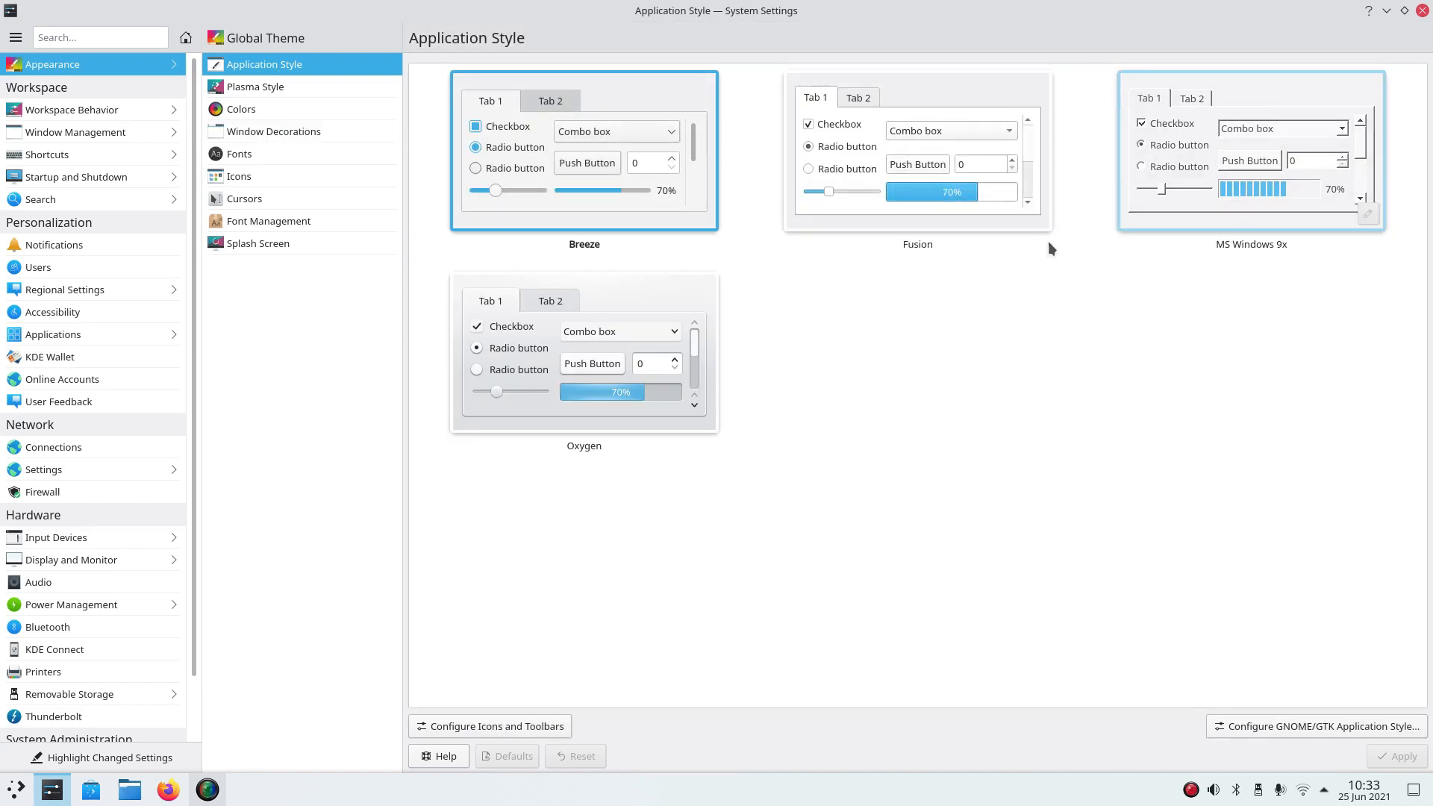
# Examine the general and animation options of the Oxygen application style, and close its configuration unchanged.
pyautogui.click(701, 414)
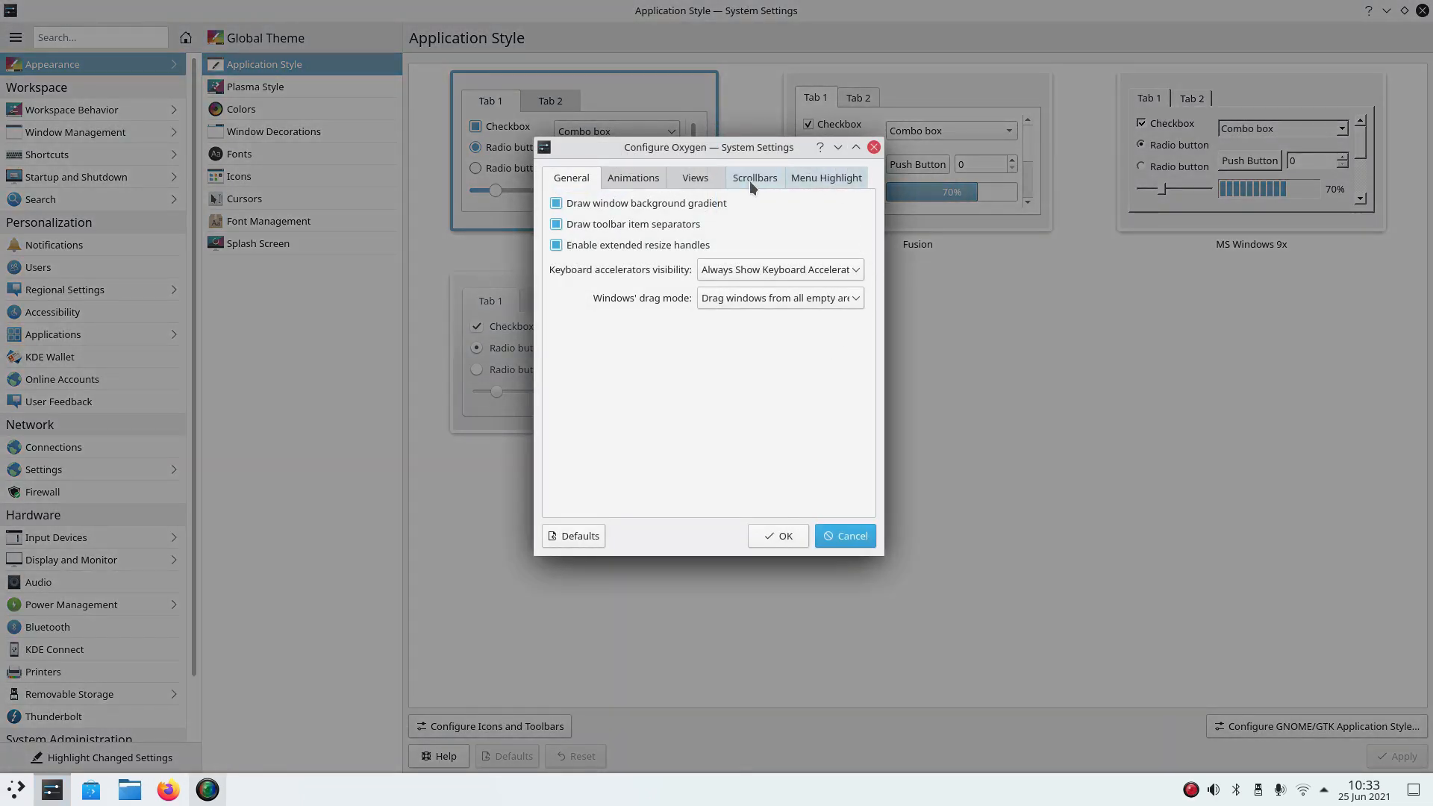
pyautogui.click(634, 179)
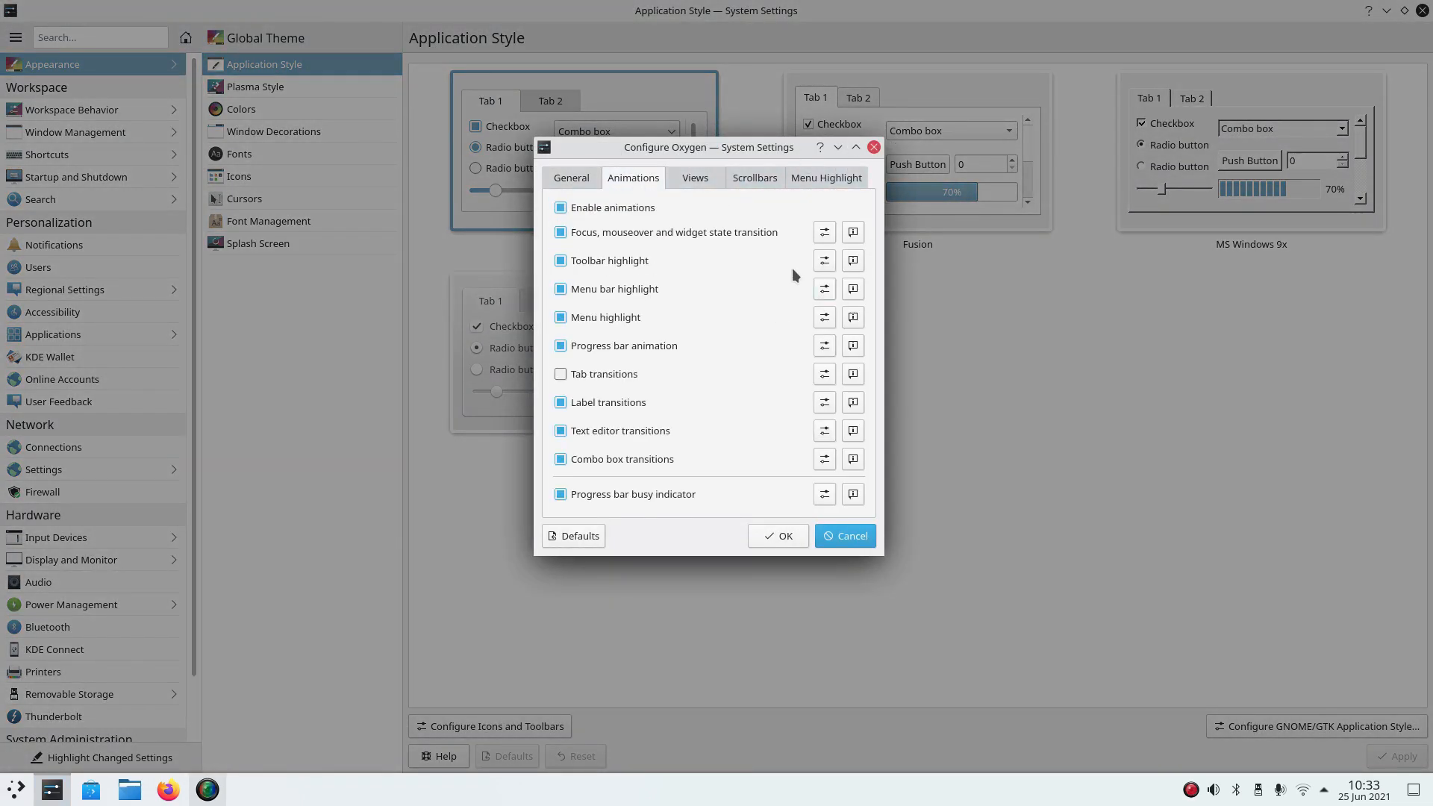
pyautogui.click(874, 147)
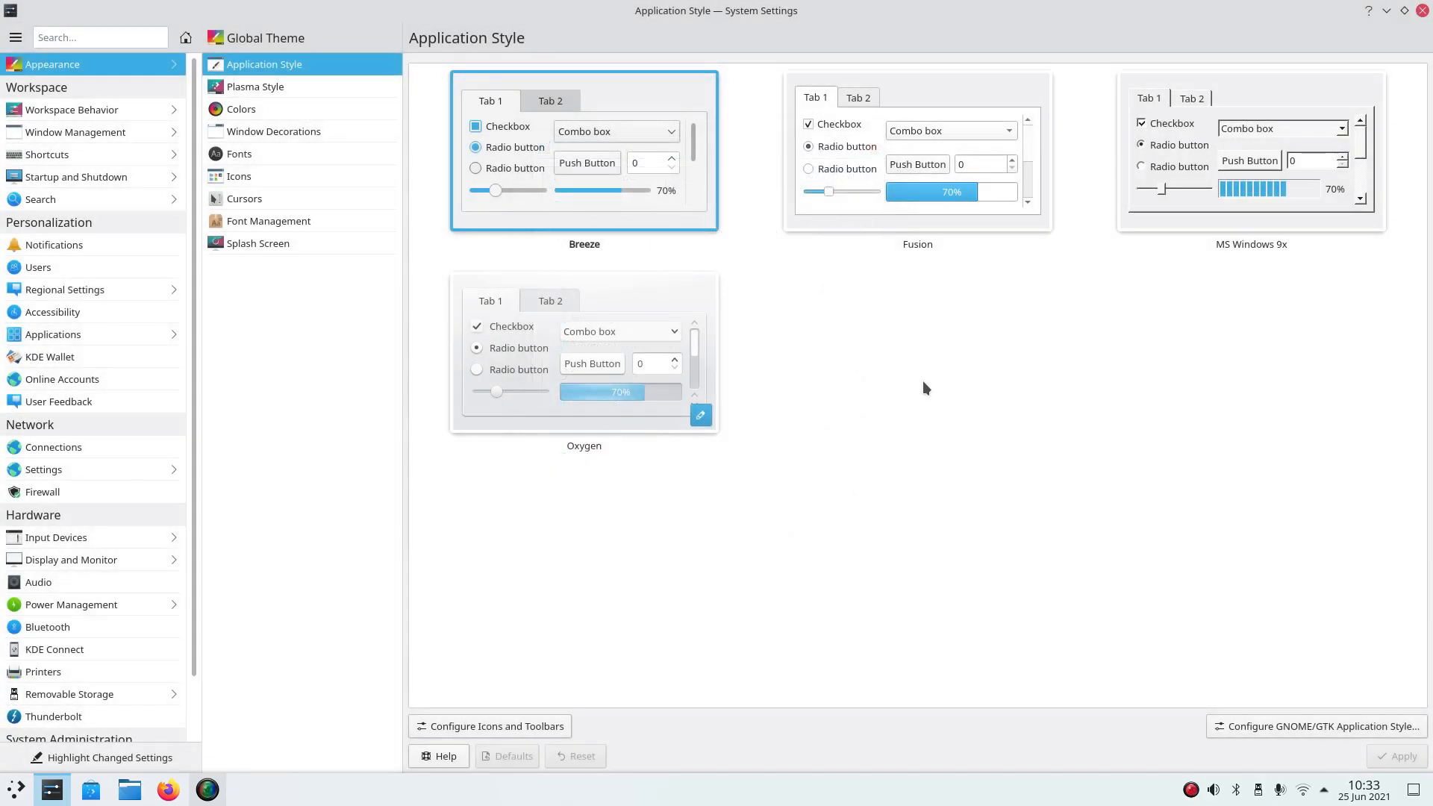
# Restore the settings window to a smaller floating size and return to the main category list.
pyautogui.moveTo(1329, 9); pyautogui.dragTo(778, 136)
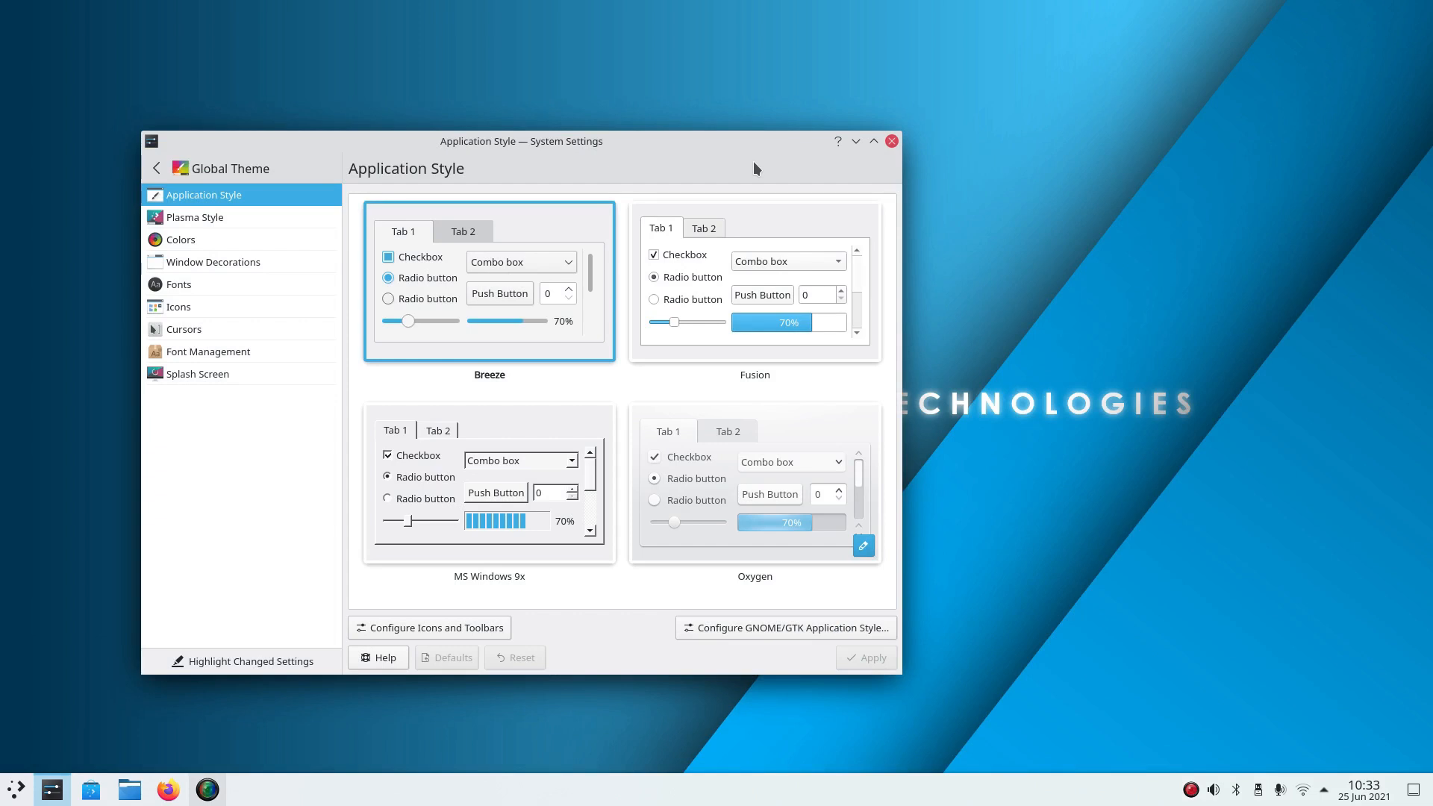
pyautogui.click(211, 173)
pyautogui.click(157, 169)
pyautogui.scroll(-3, 324, 453)
pyautogui.scroll(3, 324, 454)
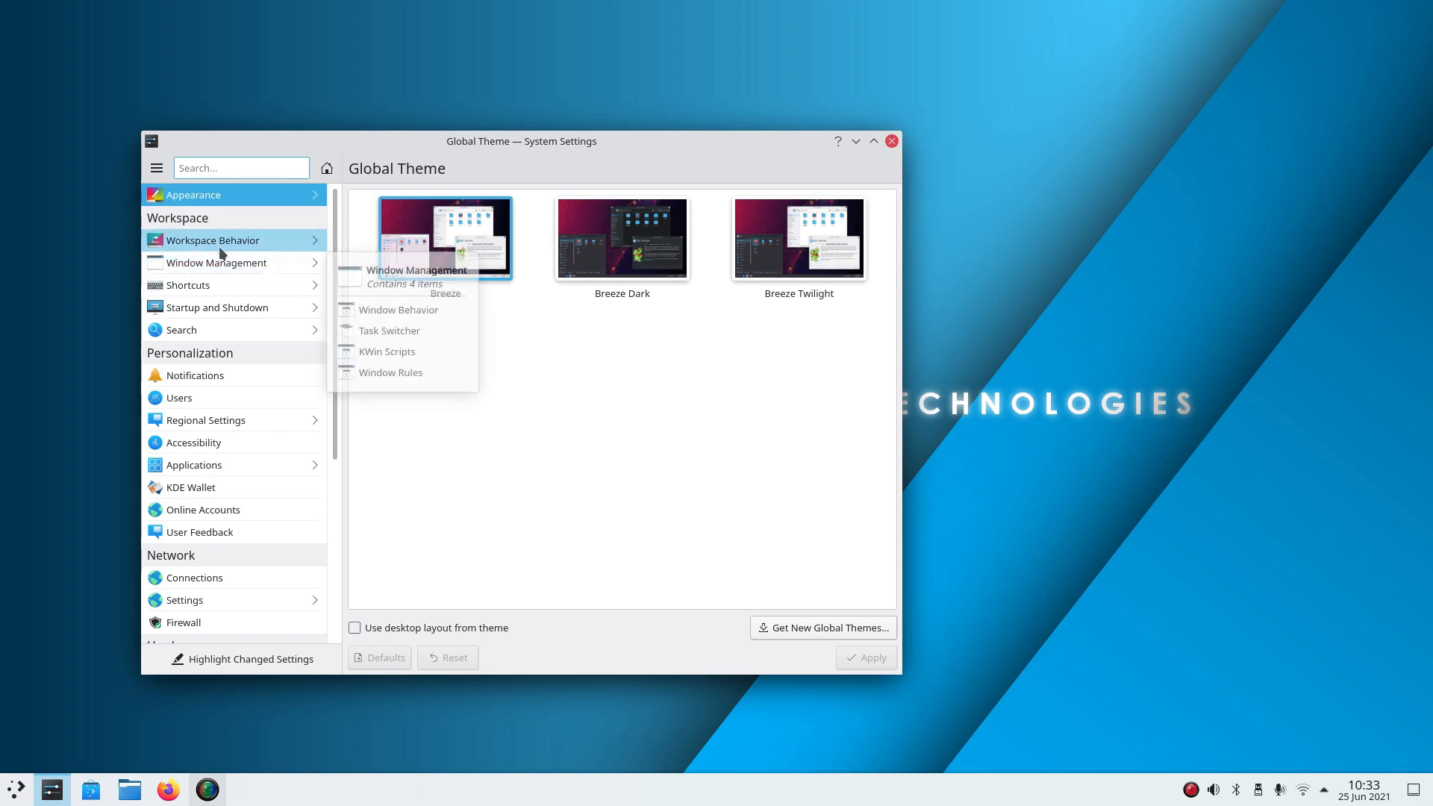
# Raise the Workspace Behavior animation speed partway towards Instant, apply it and open Desktop Effects.
pyautogui.click(237, 240)
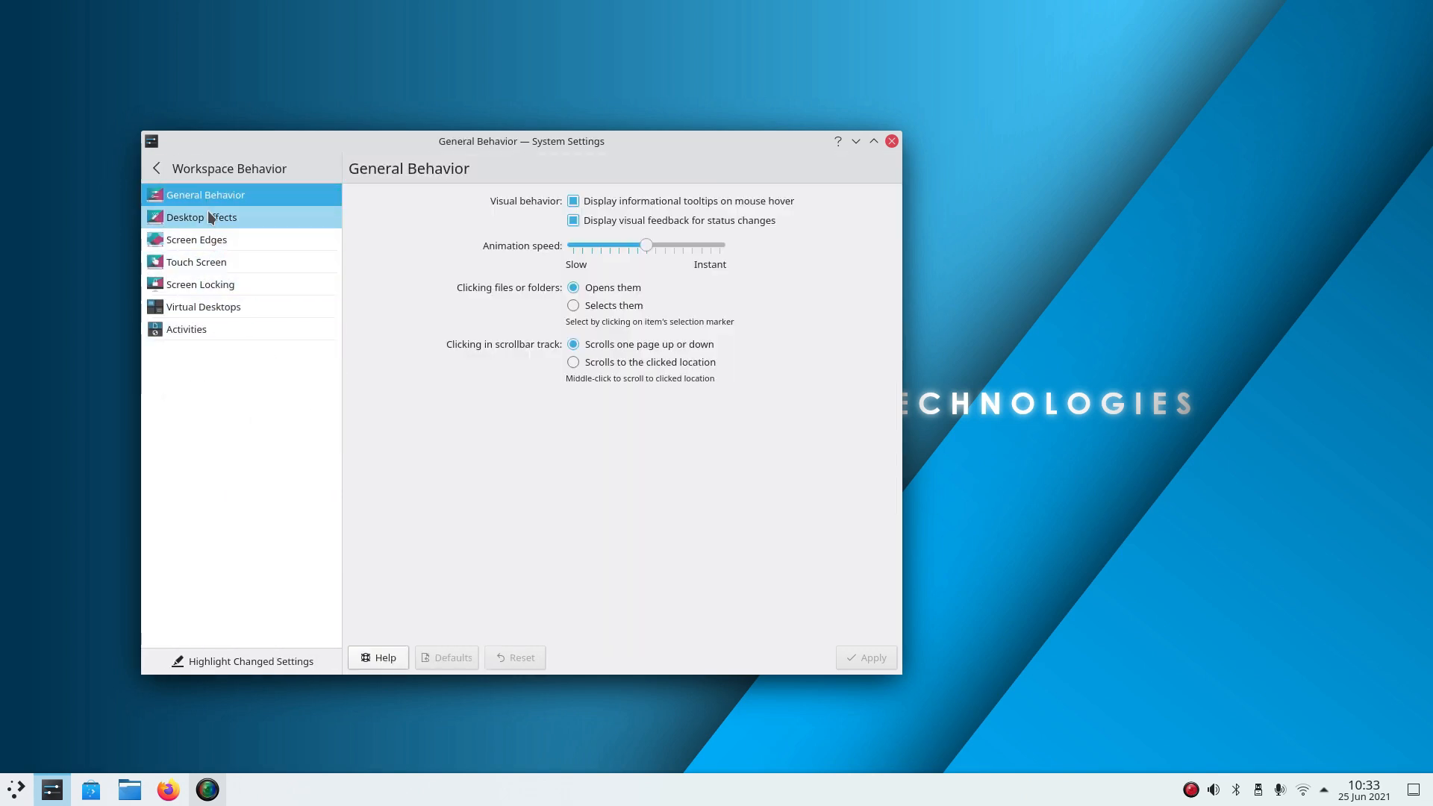
pyautogui.moveTo(648, 243); pyautogui.dragTo(683, 249)
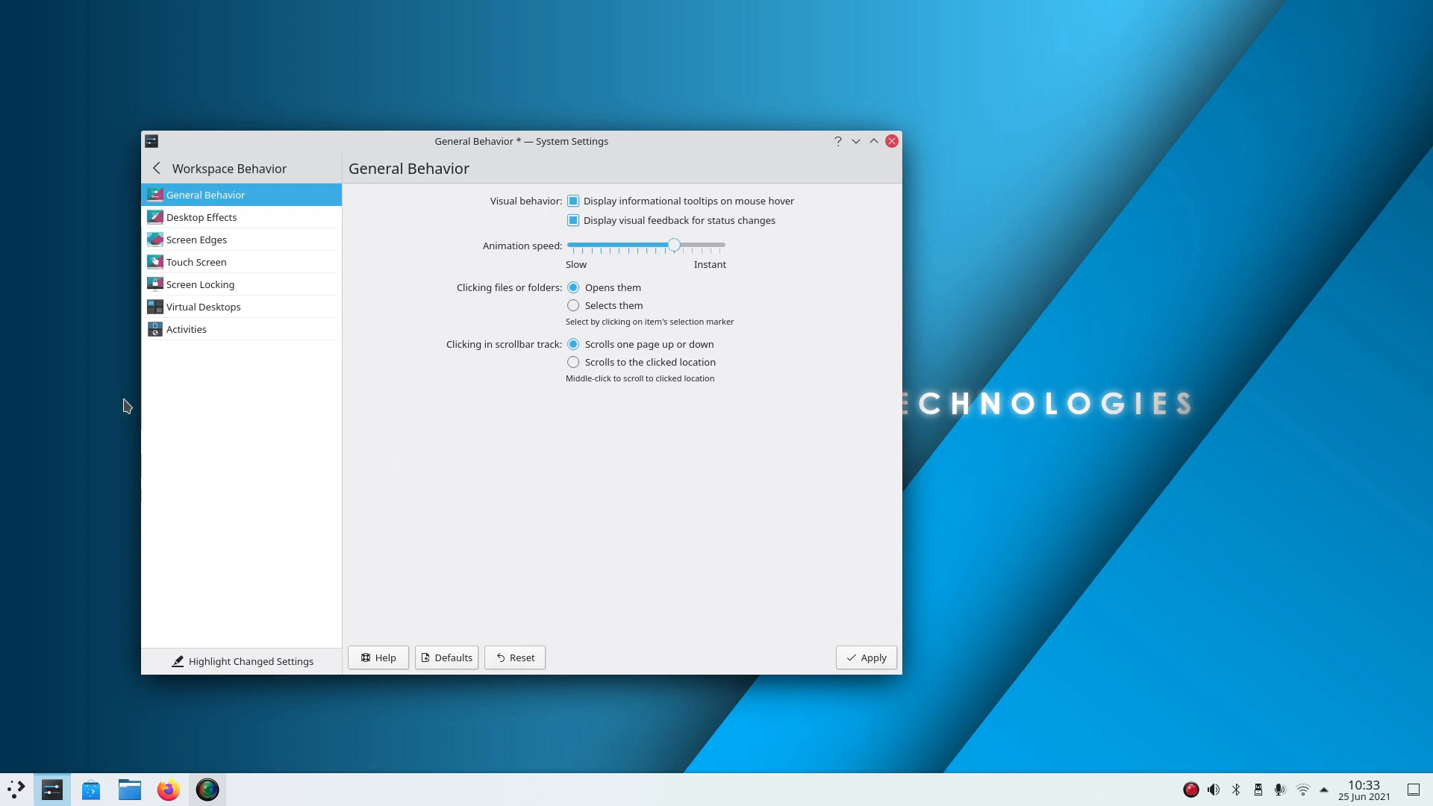
pyautogui.click(221, 222)
pyautogui.click(498, 410)
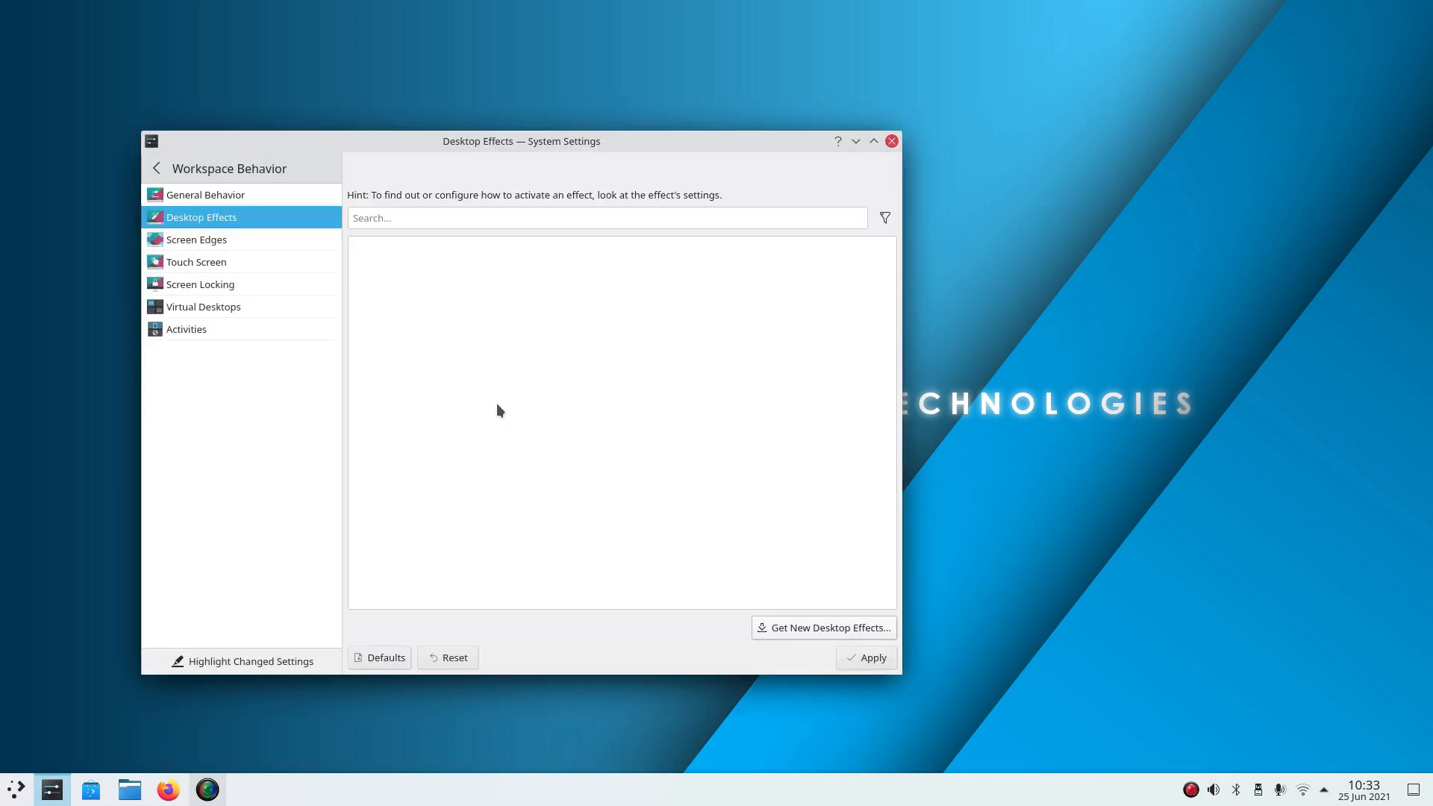
# In the maximized settings window, enable Wobbly Windows and set the Show Desktop animation to Eye on Screen.
pyautogui.click(873, 142)
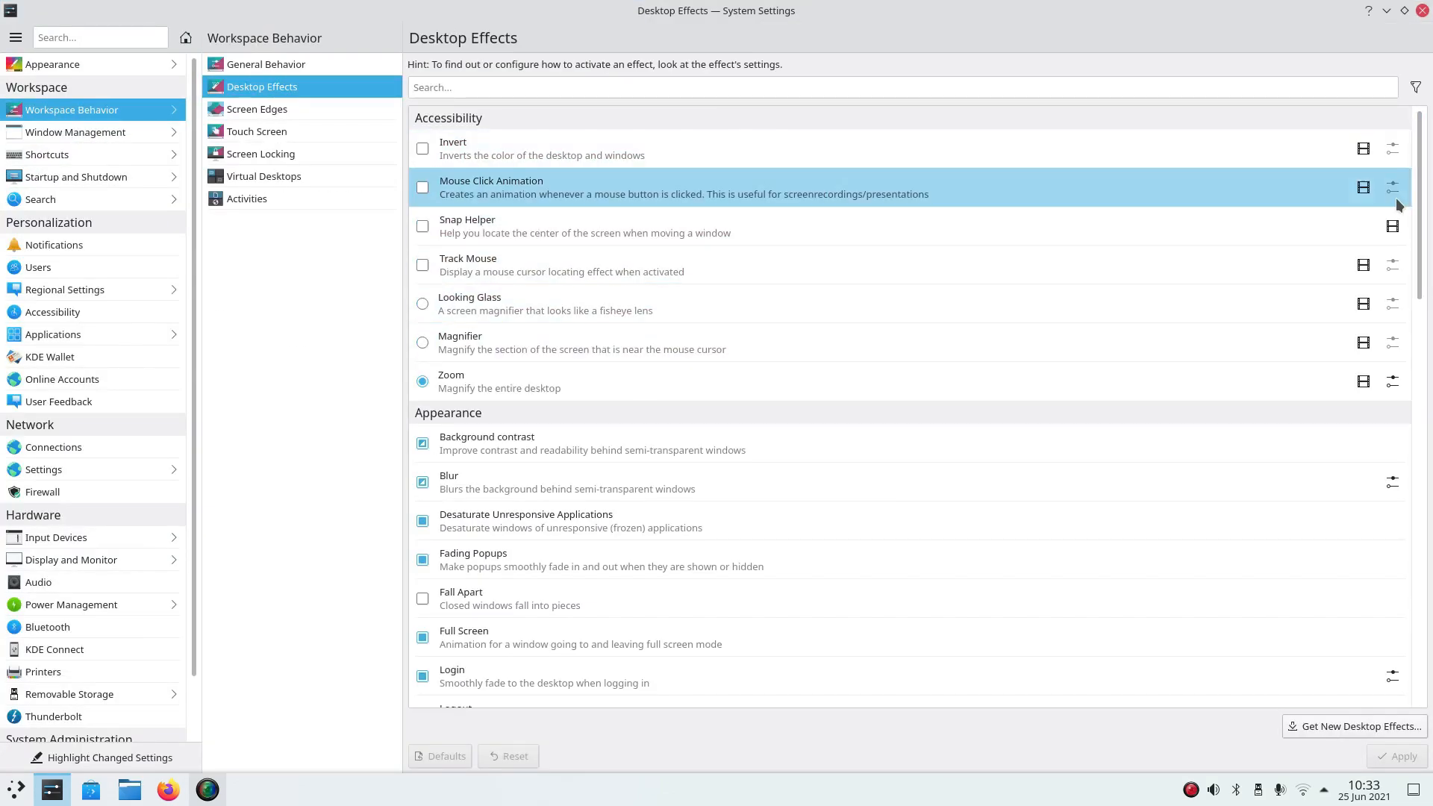
pyautogui.scroll(-10, 1381, 361)
pyautogui.scroll(-5, 1380, 366)
pyautogui.click(422, 292)
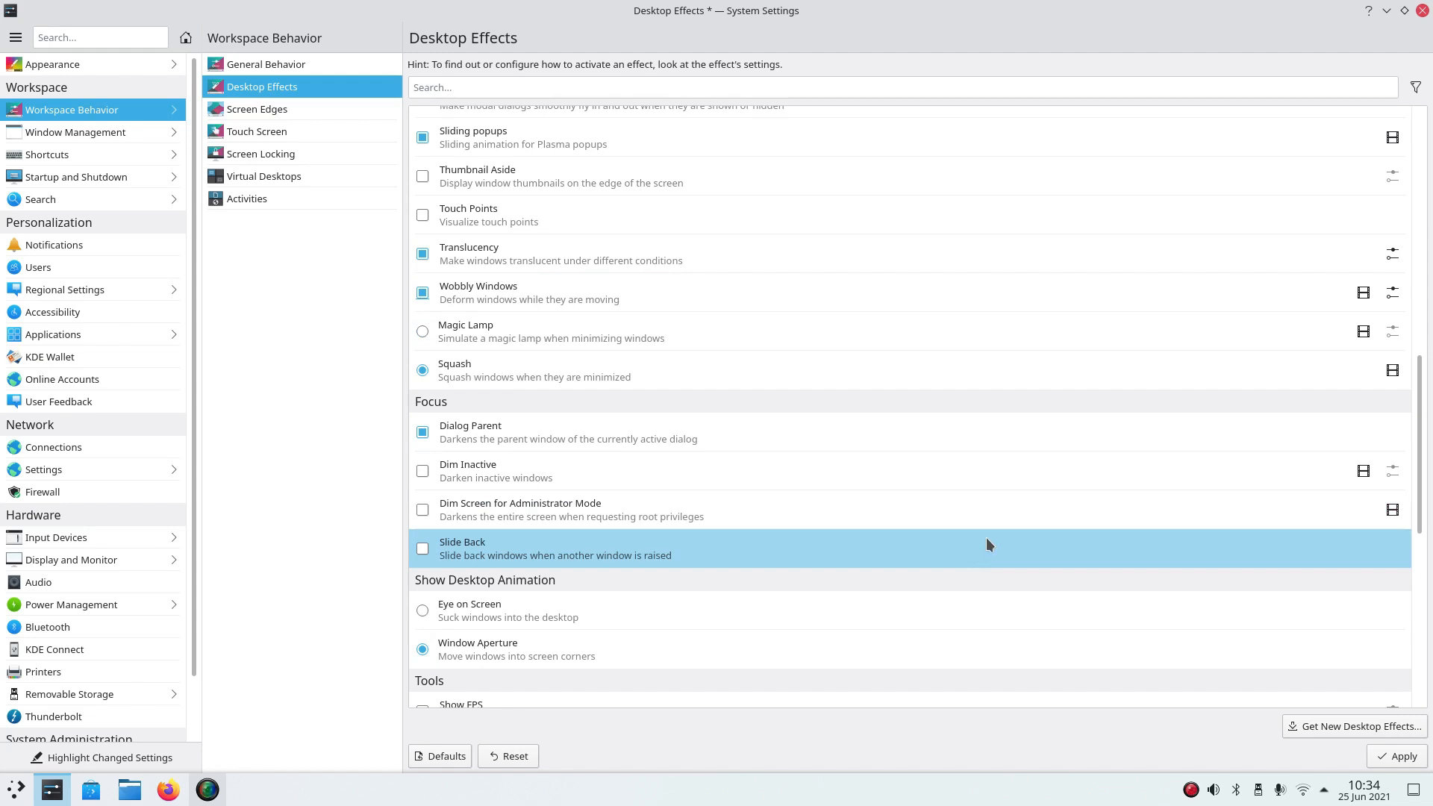
pyautogui.moveTo(1420, 486); pyautogui.dragTo(1420, 571)
pyautogui.click(427, 361)
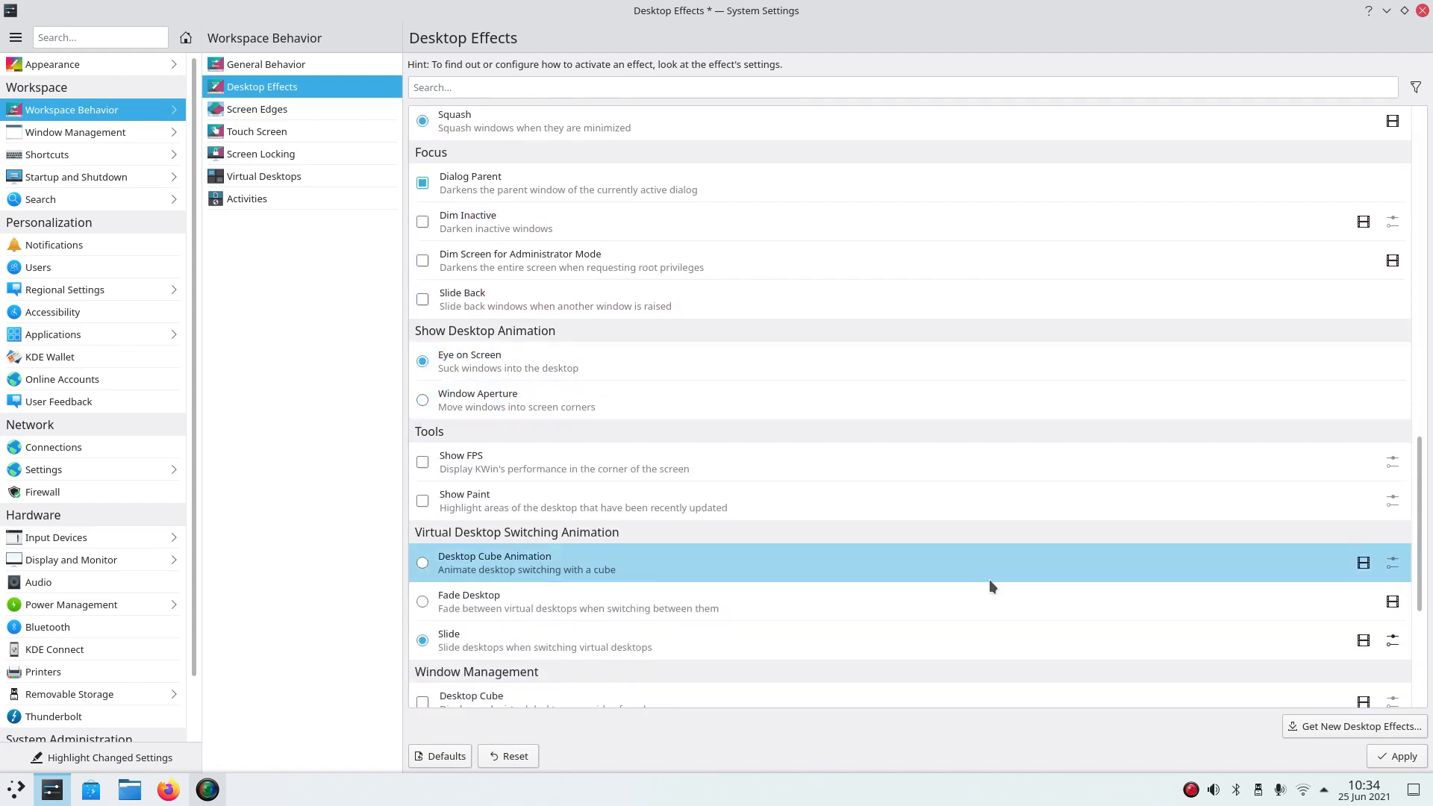
# Choose Desktop Cube Animation for virtual desktop switching and apply the effects.
pyautogui.click(1409, 553)
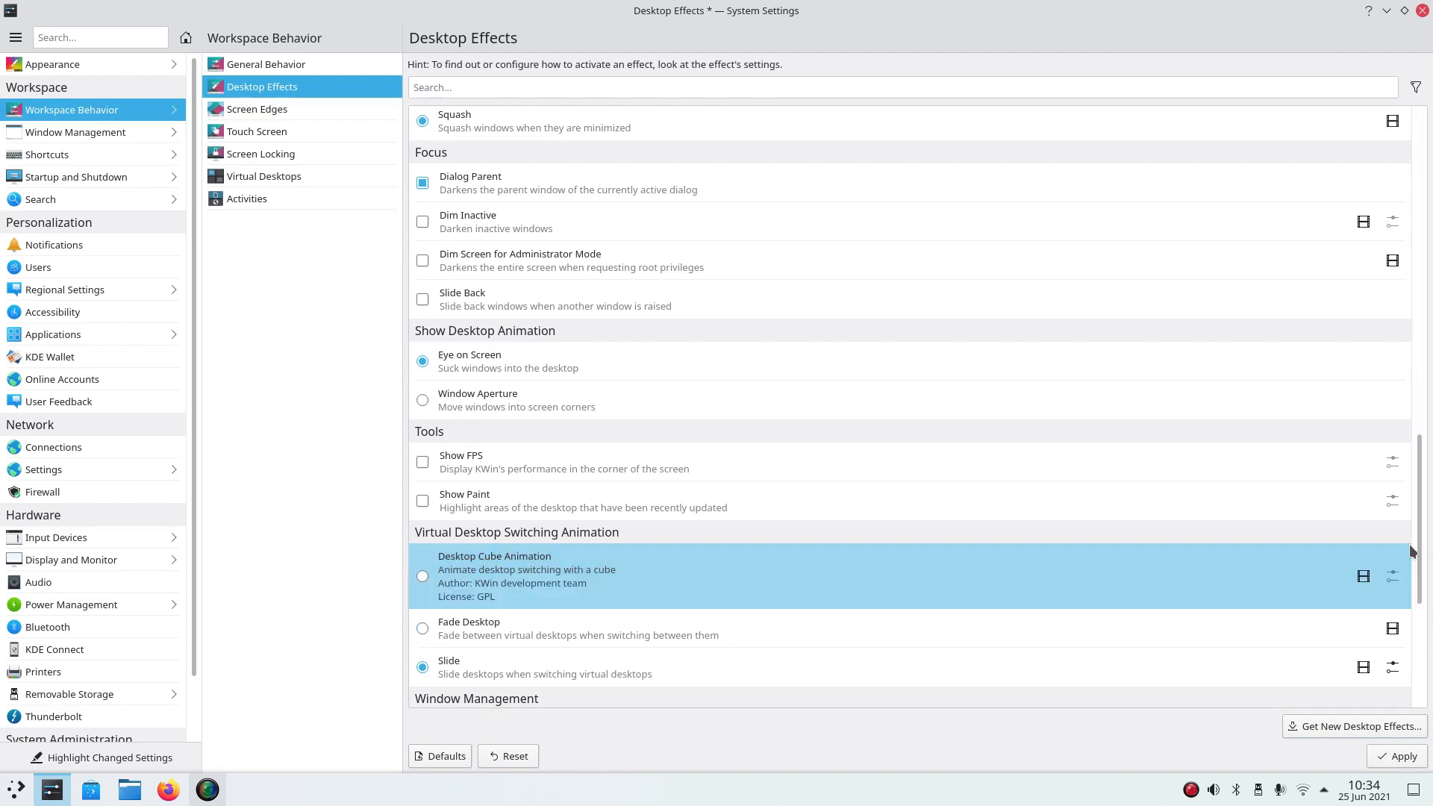
pyautogui.moveTo(1419, 553); pyautogui.dragTo(1420, 653)
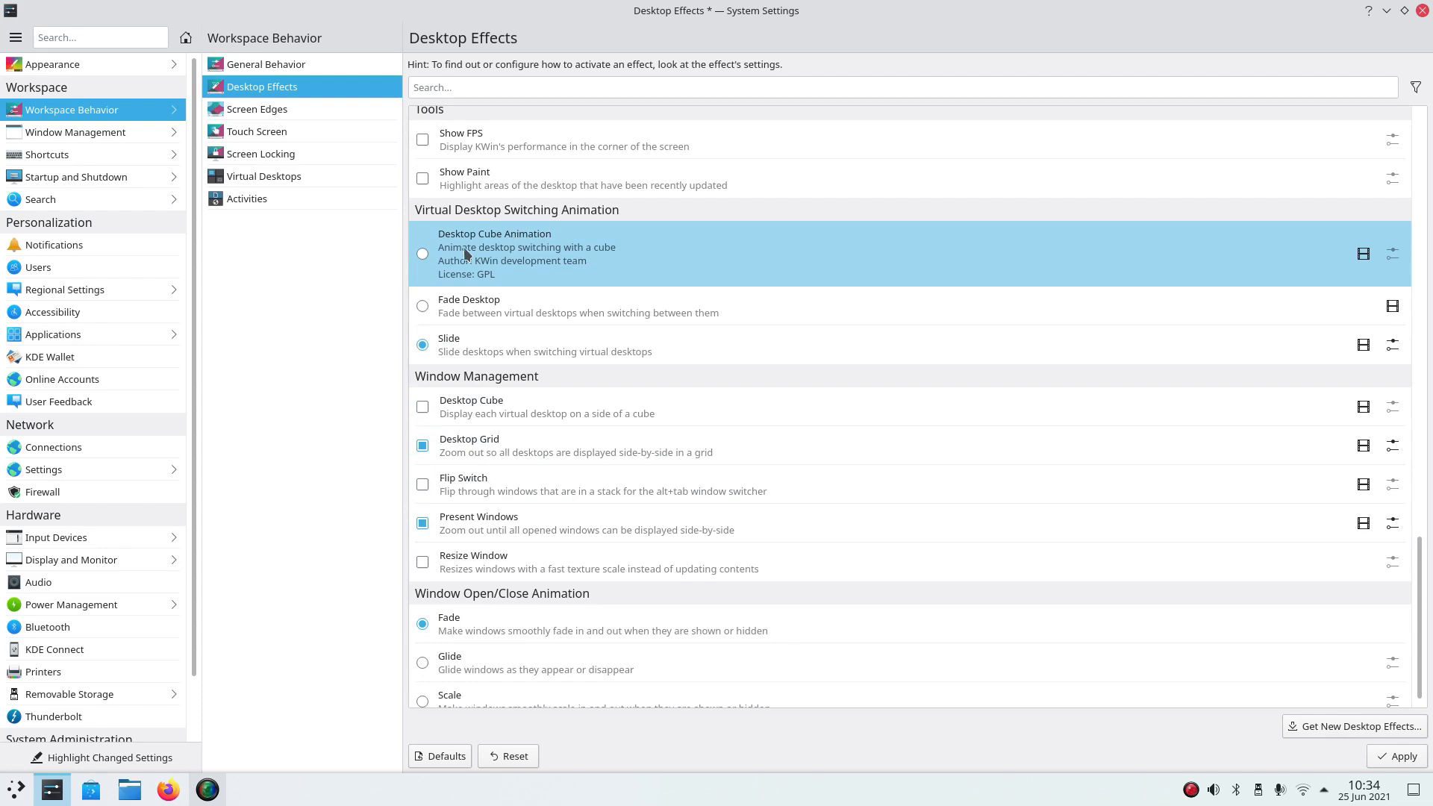
pyautogui.click(422, 254)
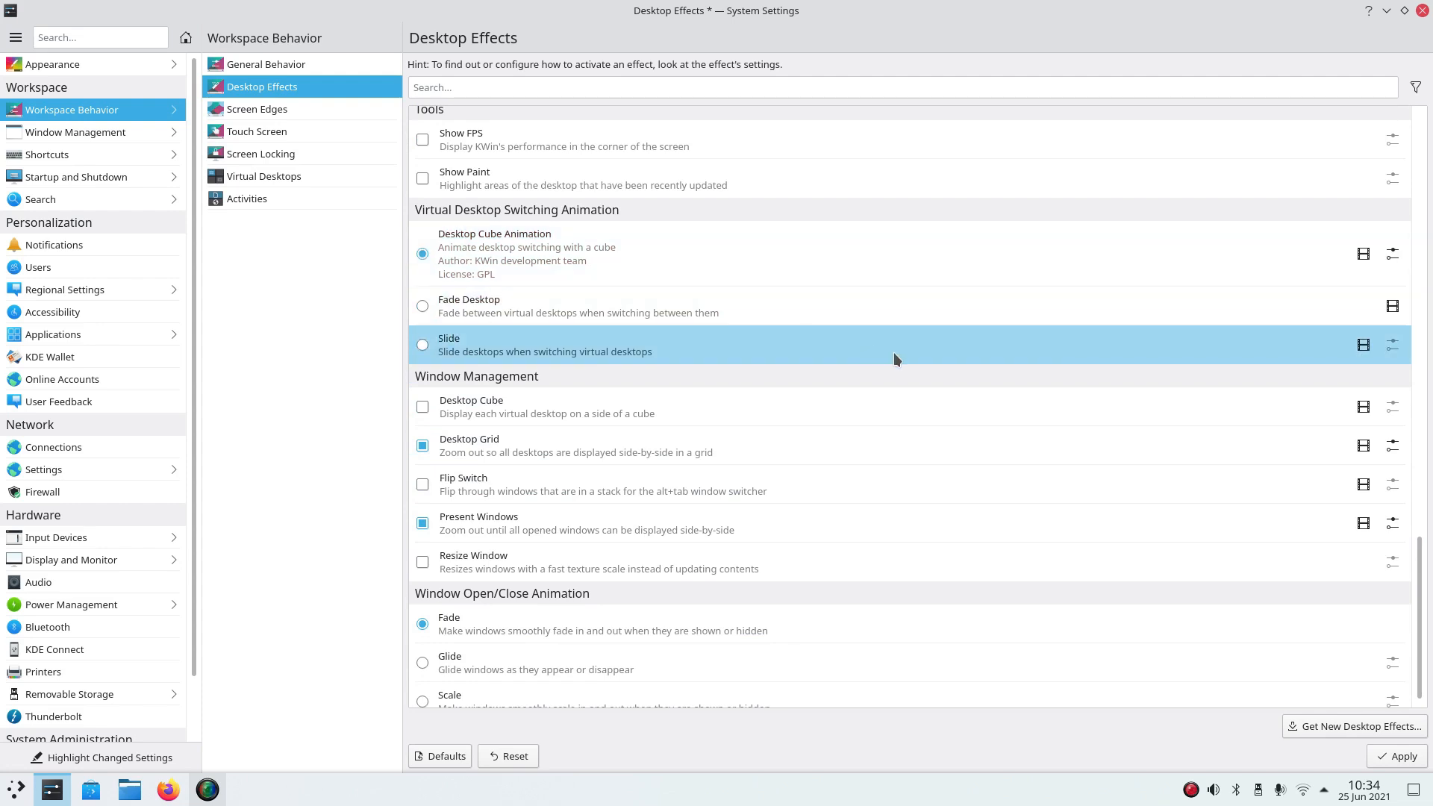
pyautogui.click(1397, 755)
# Try toggling the Present Windows and Resize Window effects, returning each to its previous setting.
pyautogui.click(419, 497)
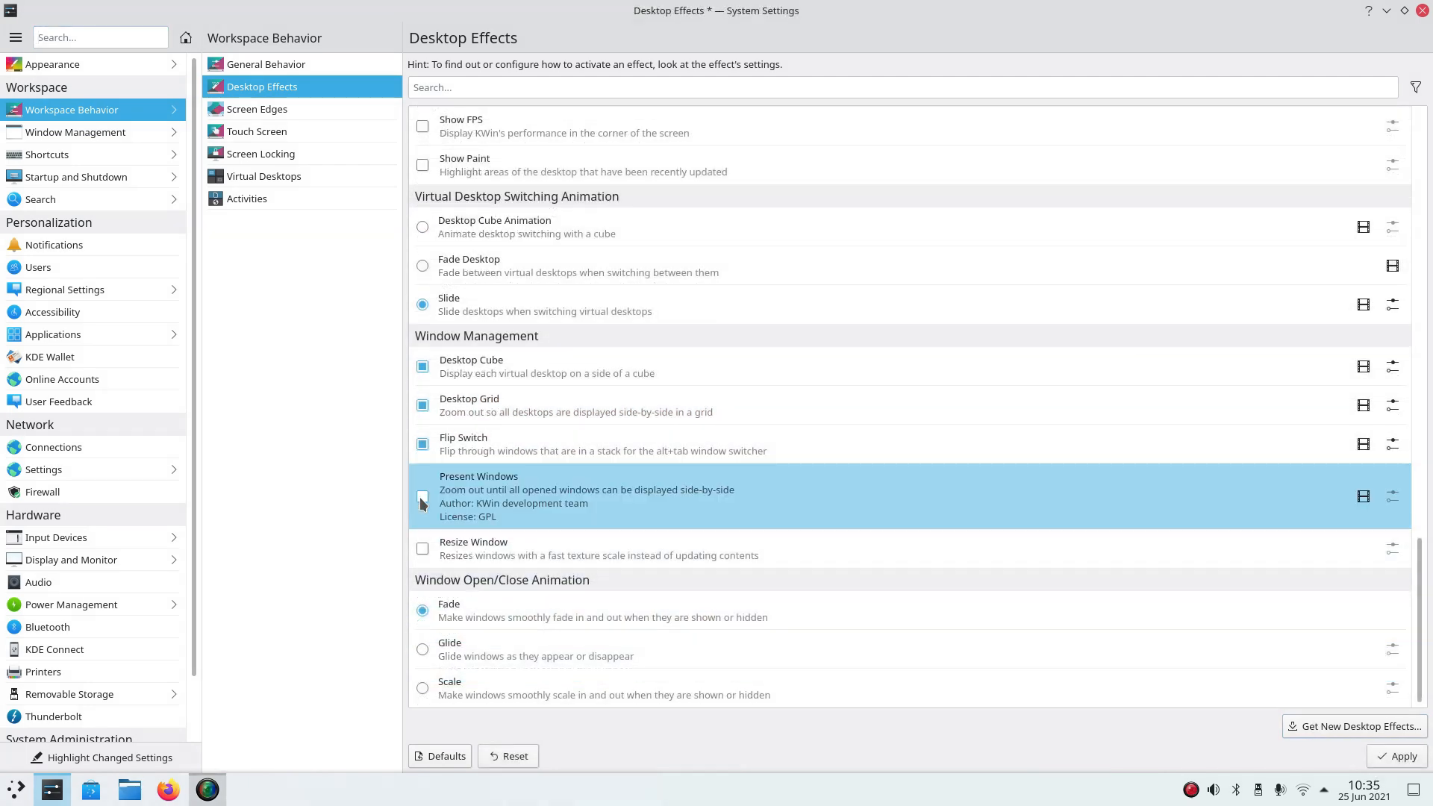
pyautogui.click(419, 497)
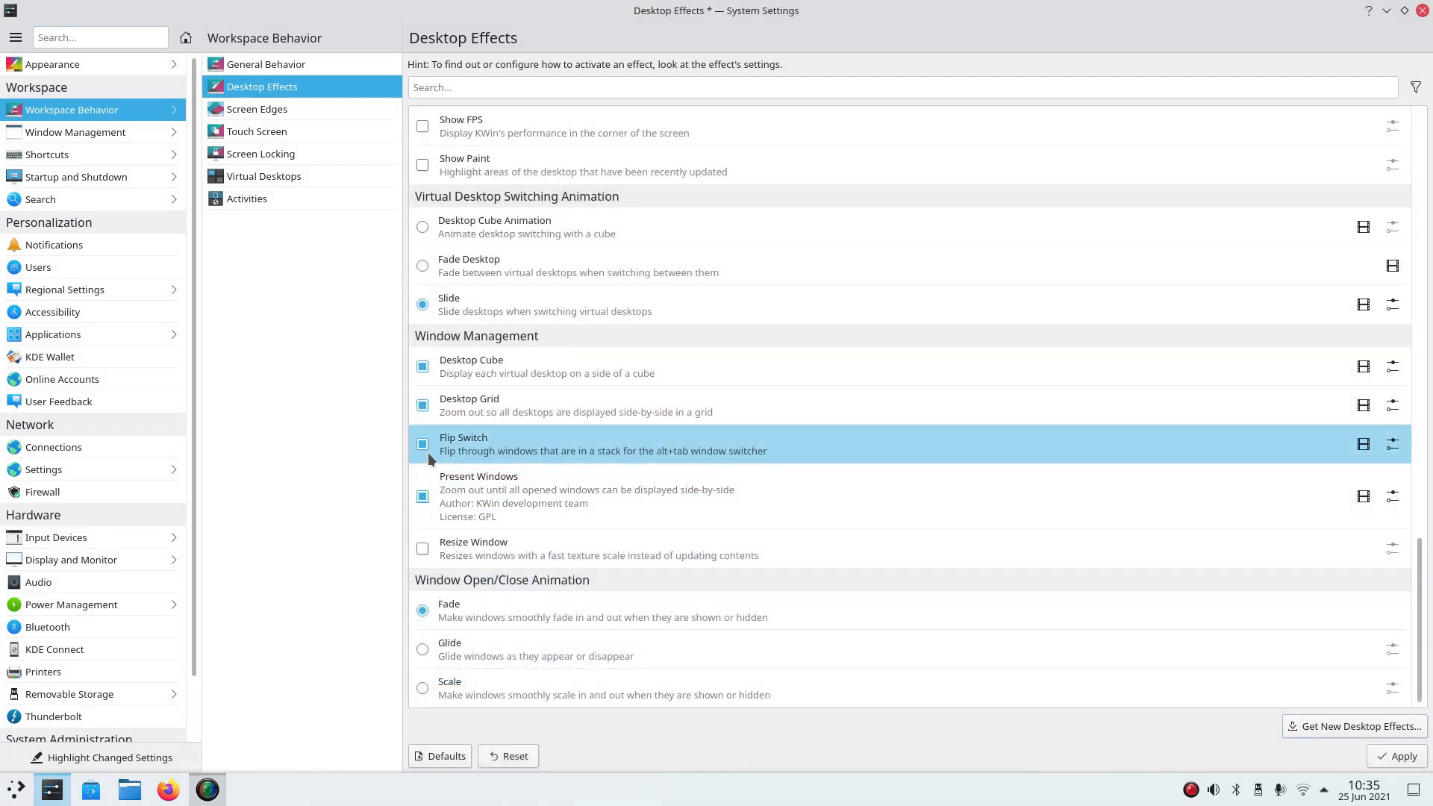
pyautogui.click(422, 550)
pyautogui.click(422, 550)
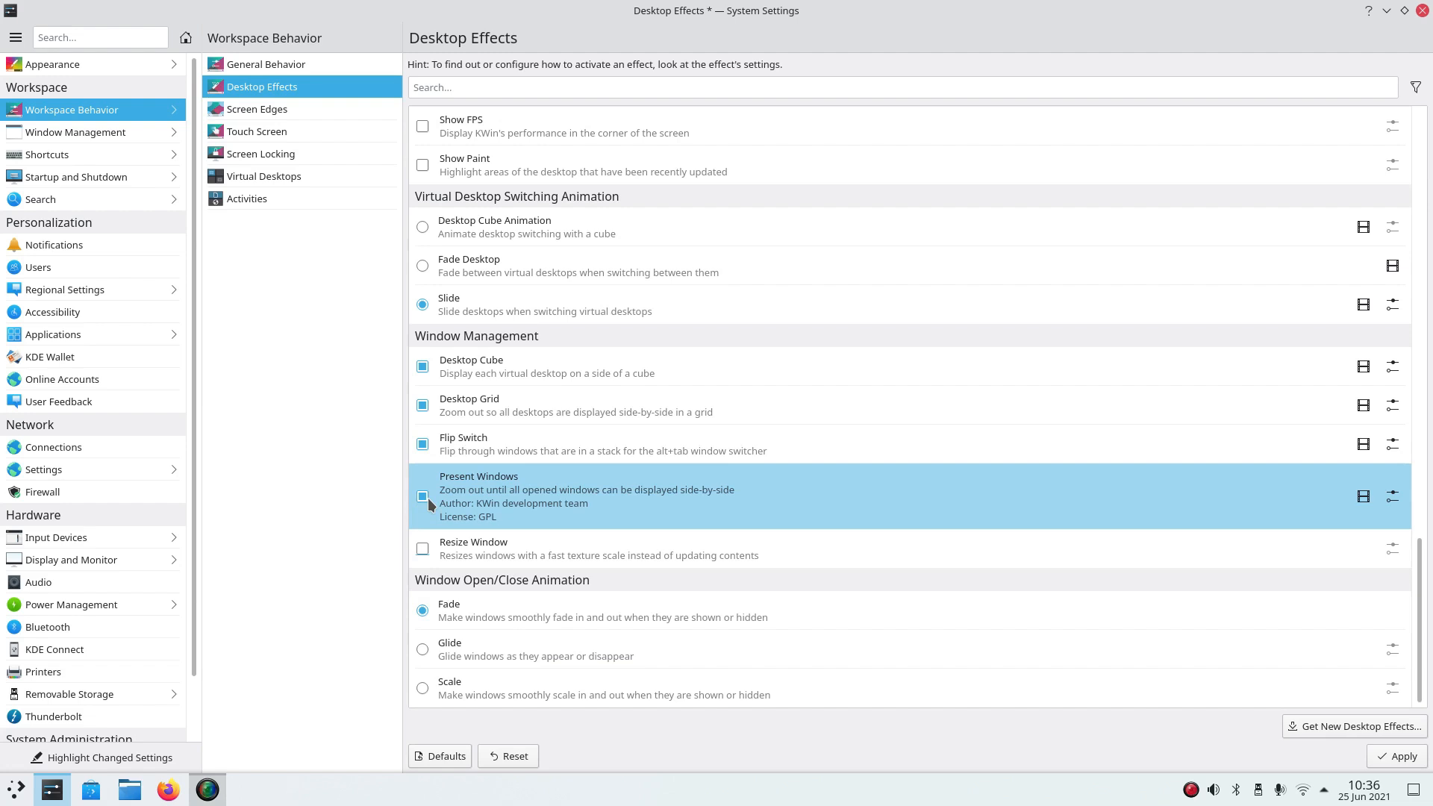
# Disable the Flip Switch and Desktop Cube window management effects, keeping Desktop Grid enabled.
pyautogui.click(426, 448)
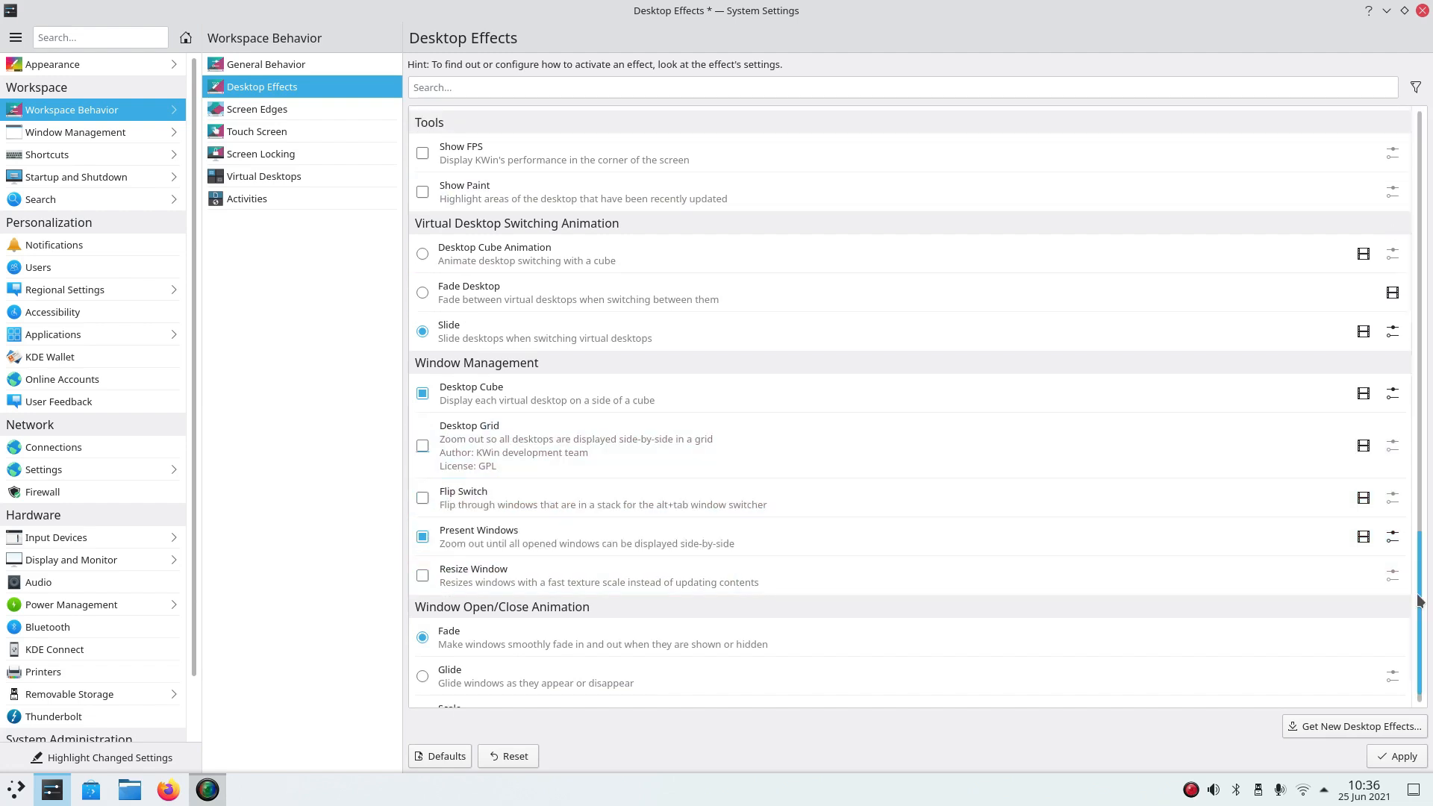
pyautogui.click(420, 394)
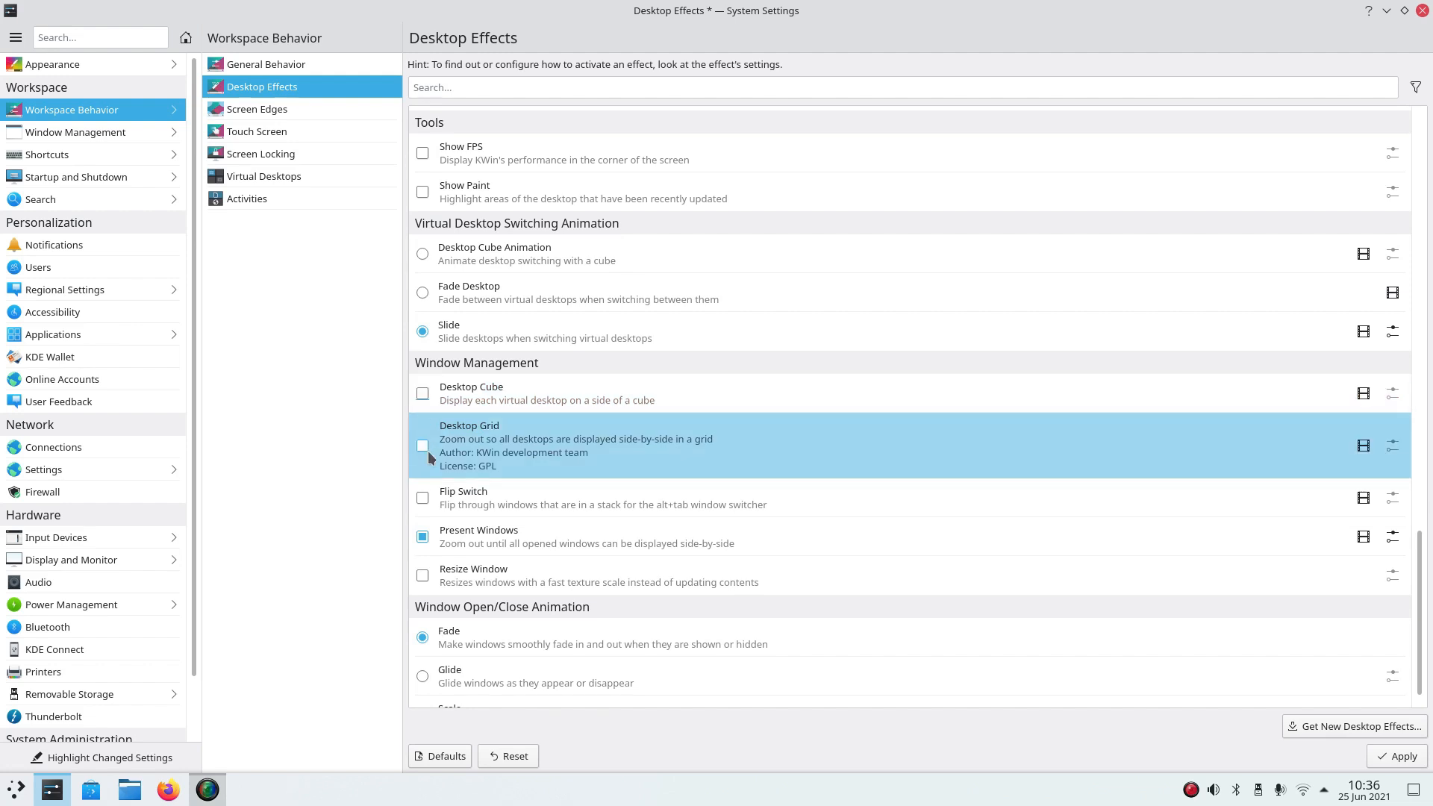
pyautogui.scroll(-1, 1407, 611)
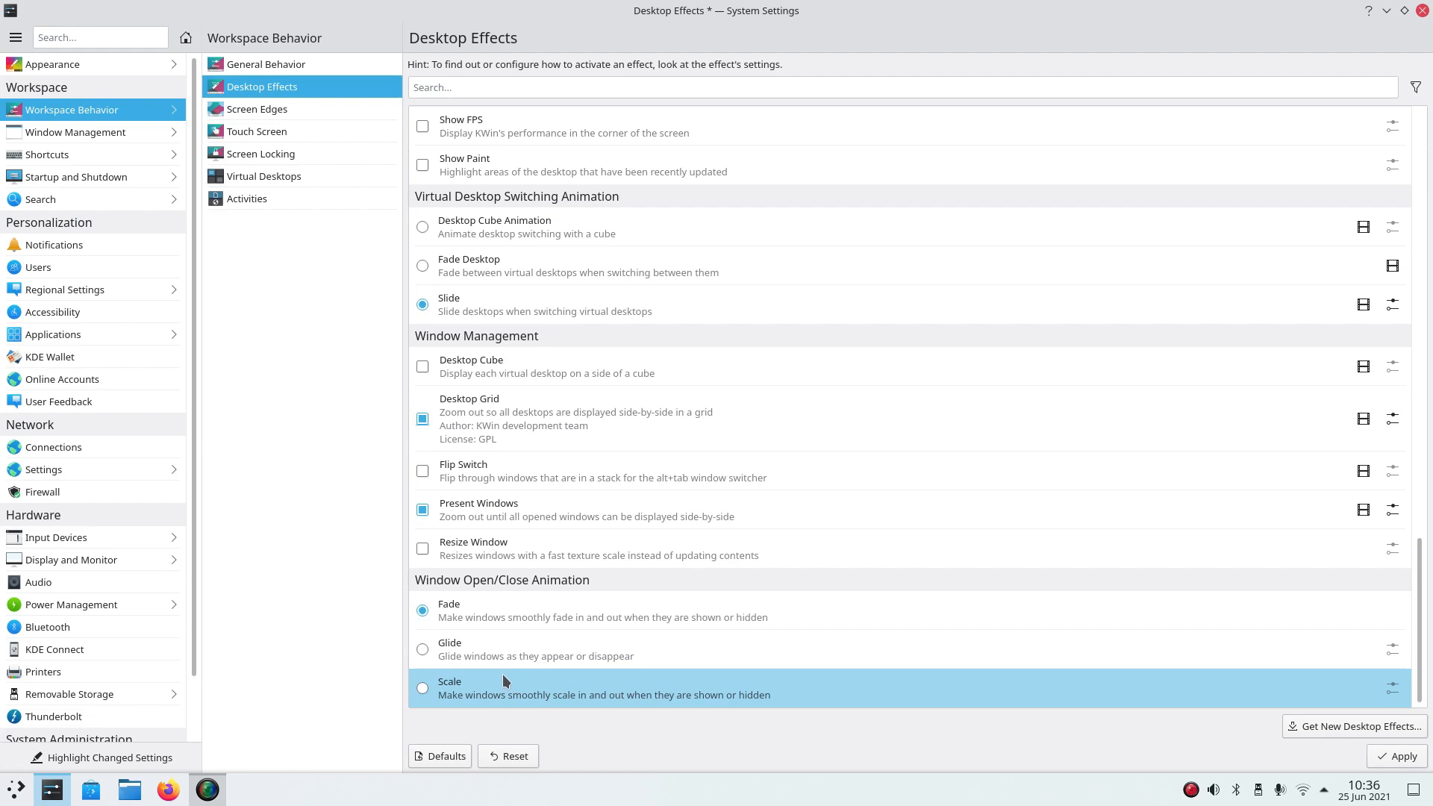
# Try Glide as the window open/close animation and settle on Scale.
pyautogui.click(421, 686)
pyautogui.click(426, 650)
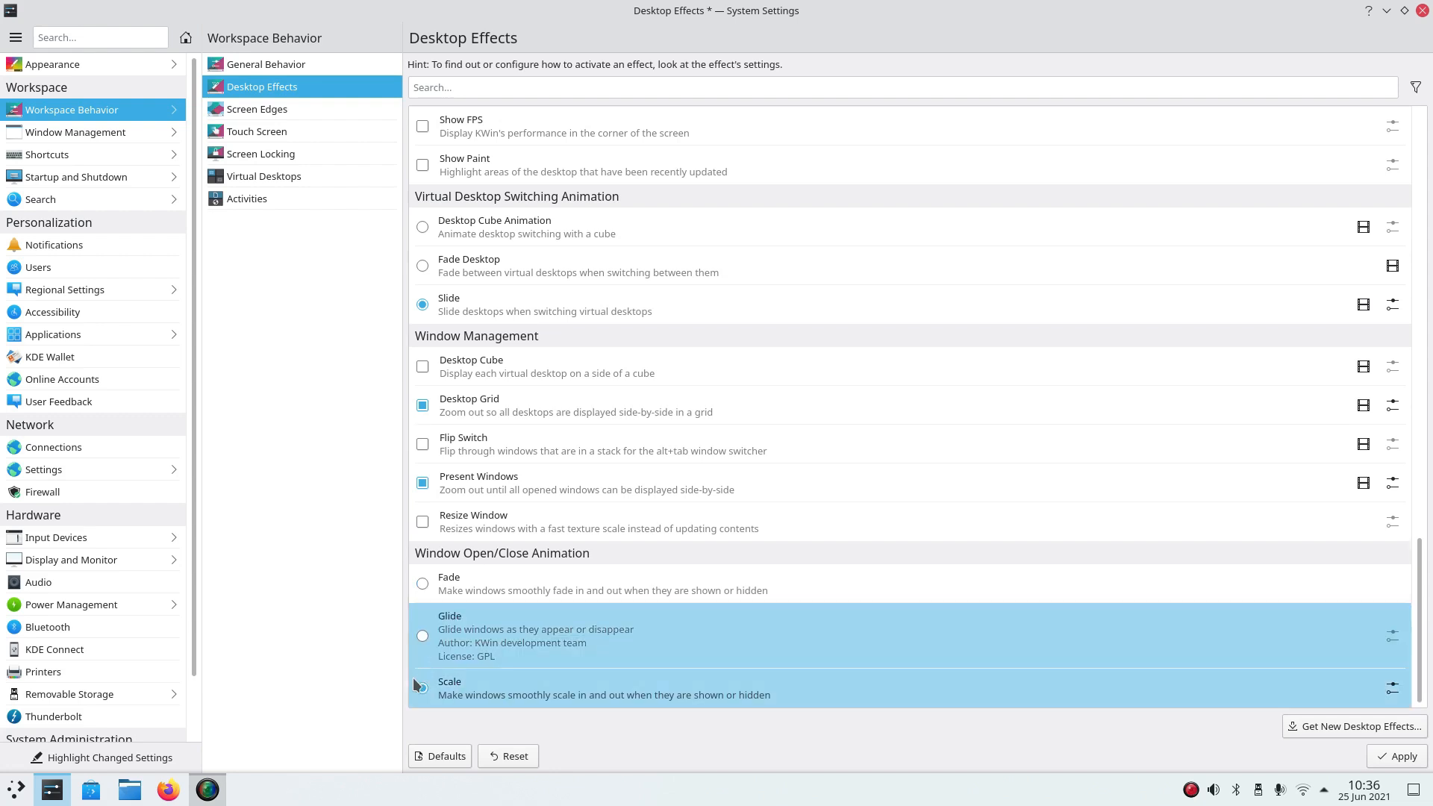
pyautogui.click(424, 635)
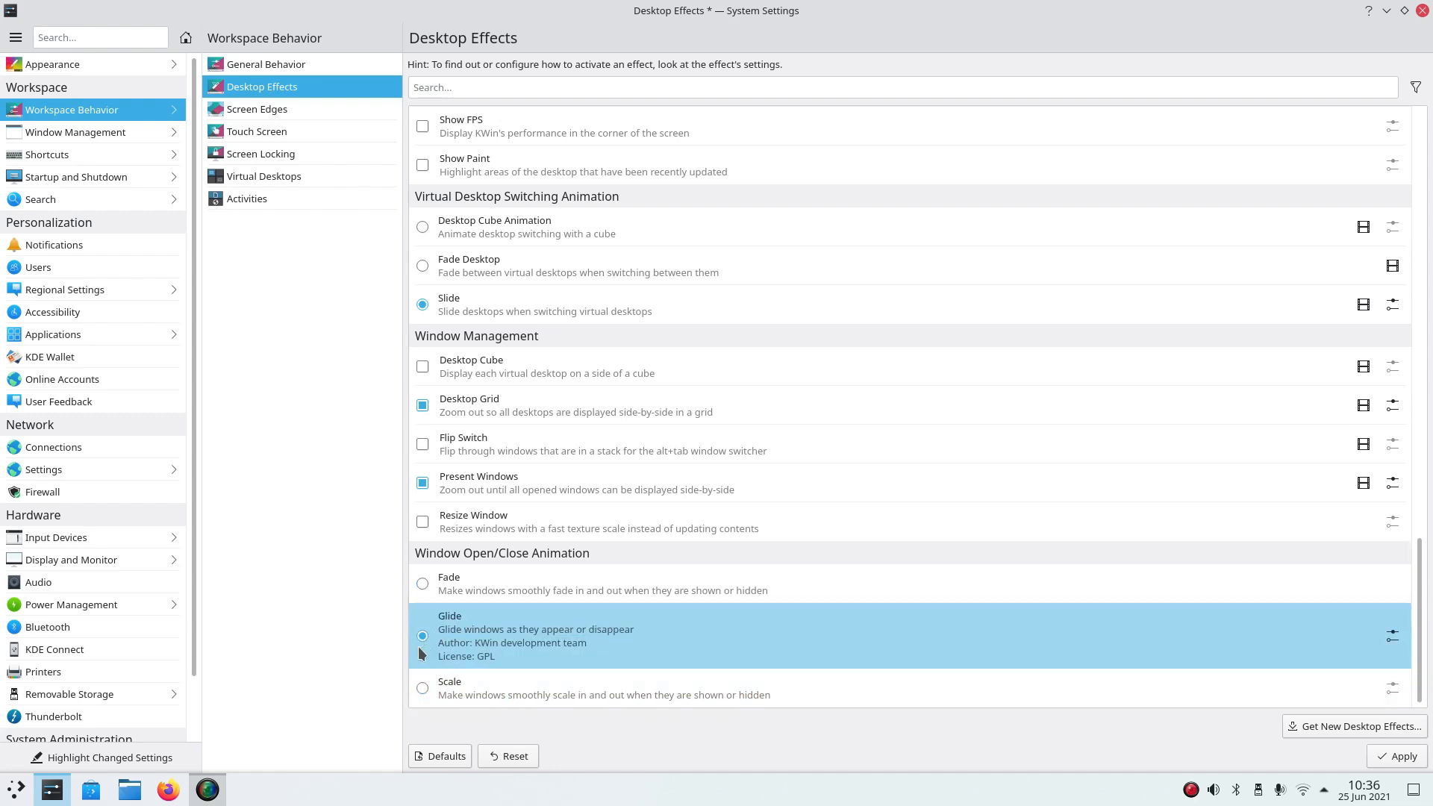
pyautogui.click(421, 688)
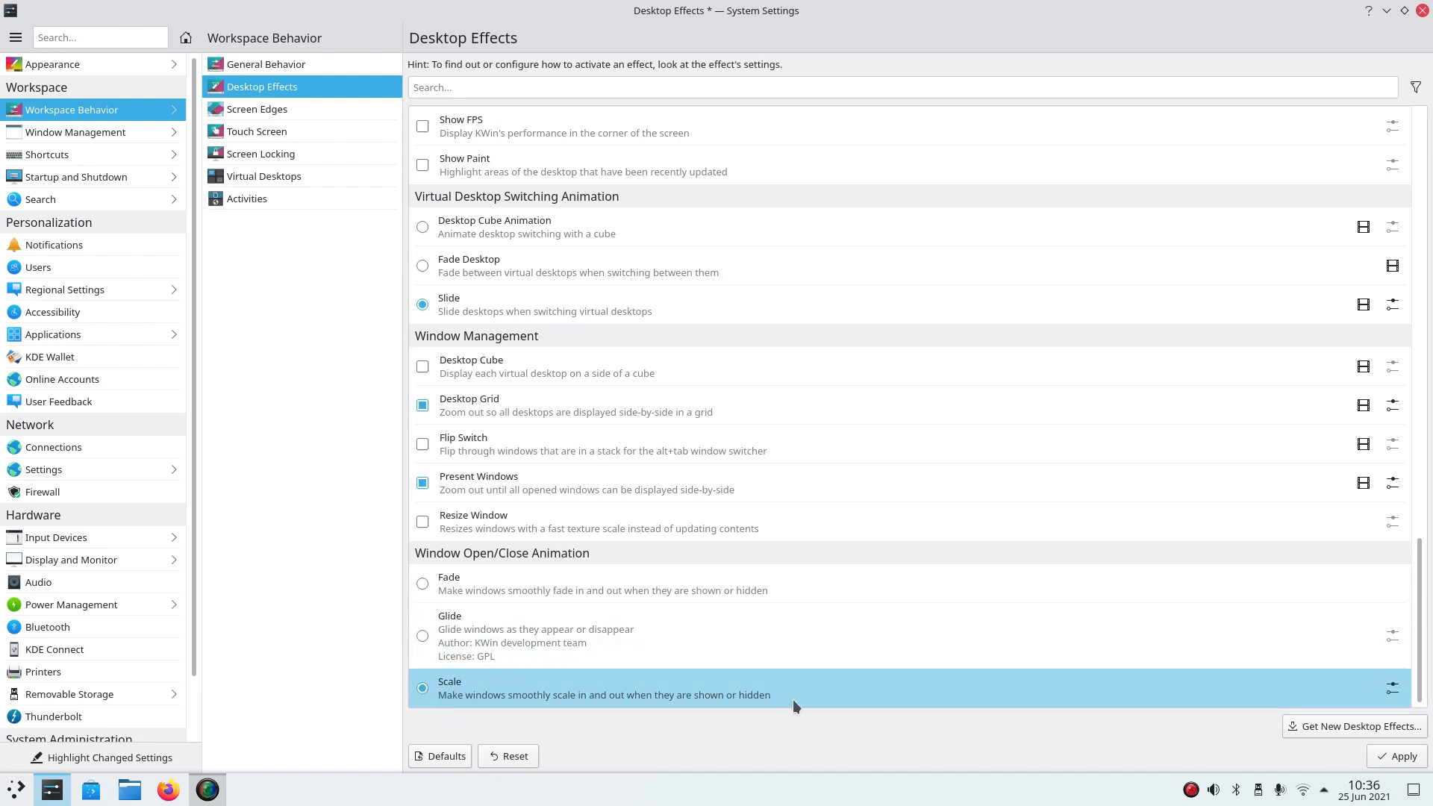
# Select Magic Lamp as the minimize effect, apply it, and test it by minimizing and restoring the settings window.
pyautogui.moveTo(1429, 633); pyautogui.dragTo(1420, 403)
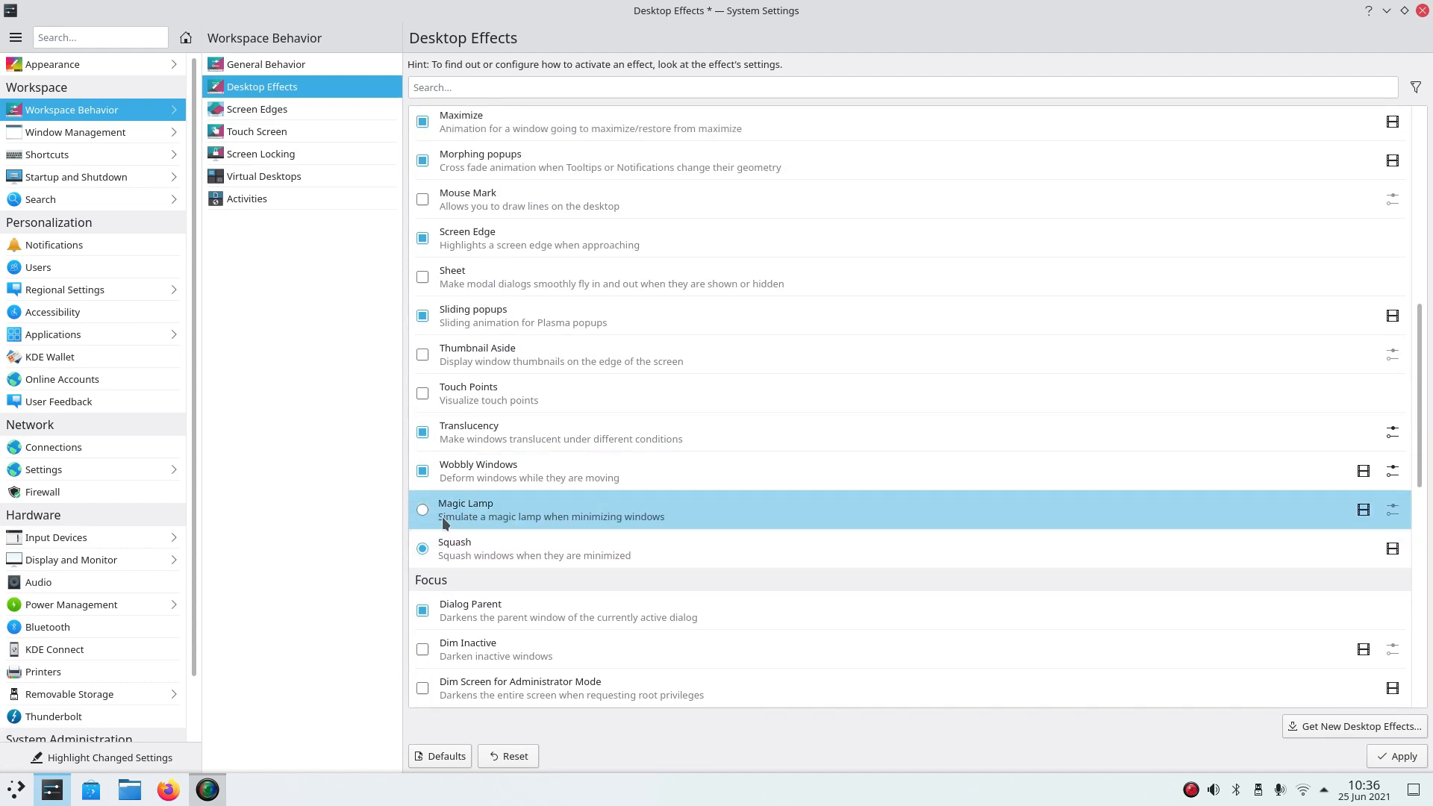
pyautogui.click(1397, 756)
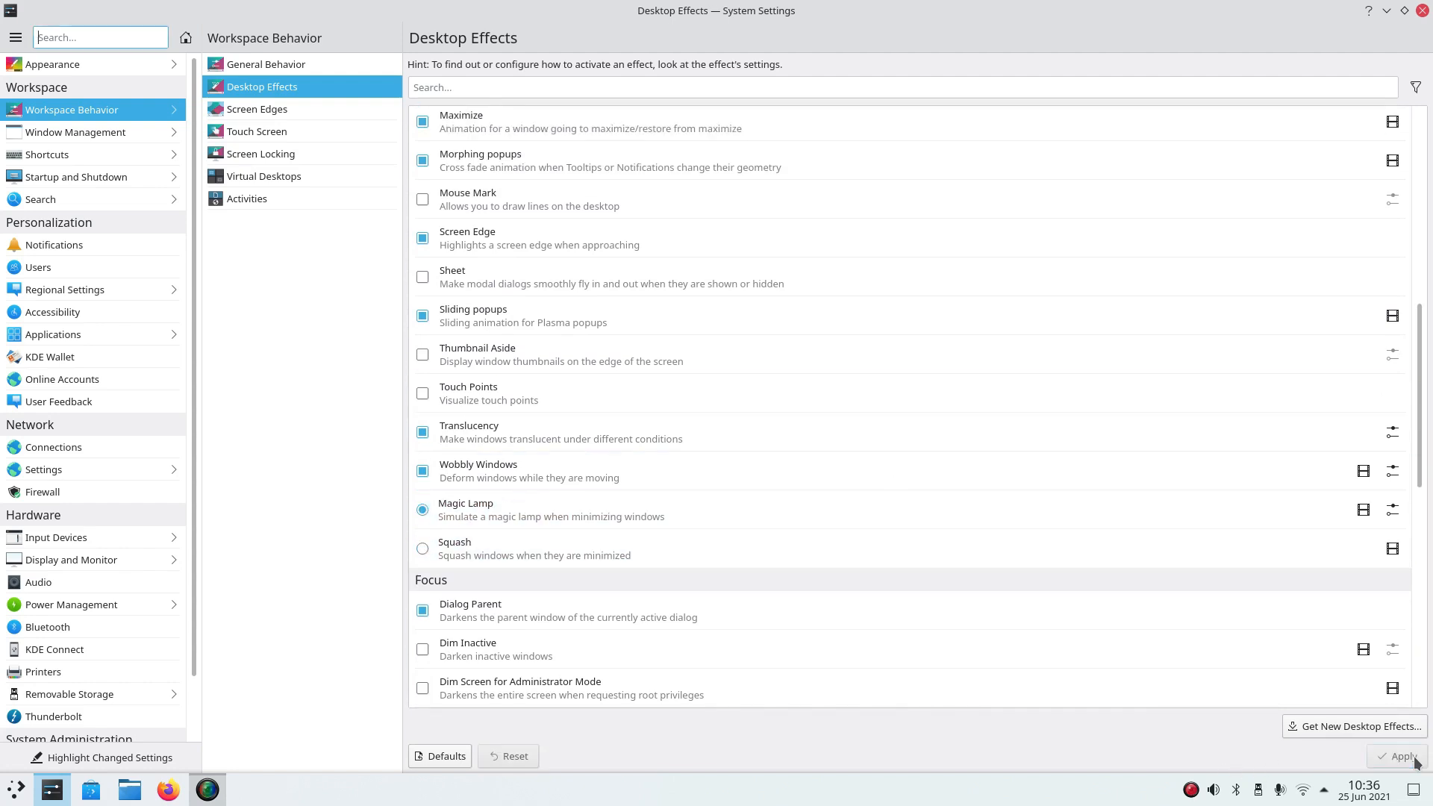
pyautogui.click(1386, 12)
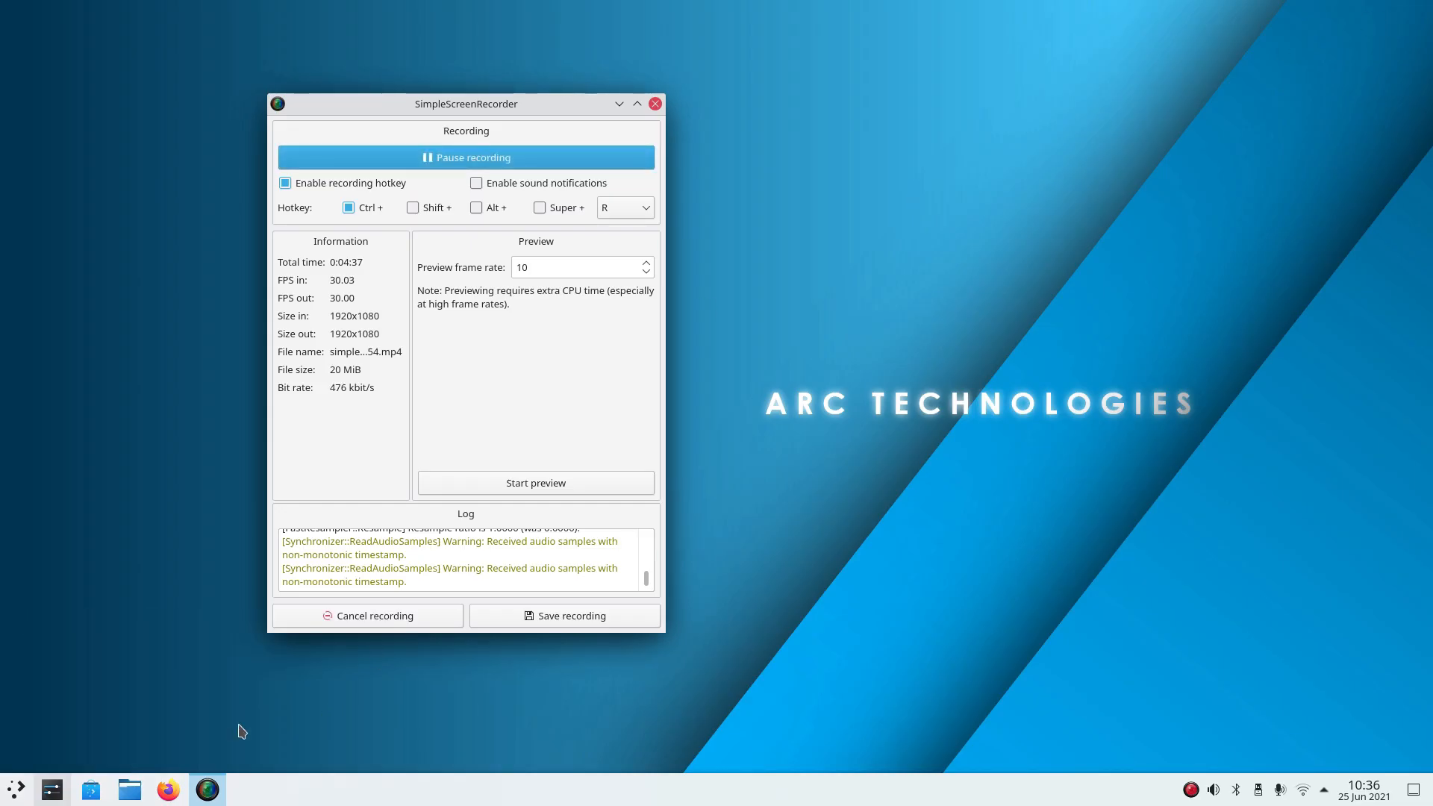
pyautogui.click(63, 796)
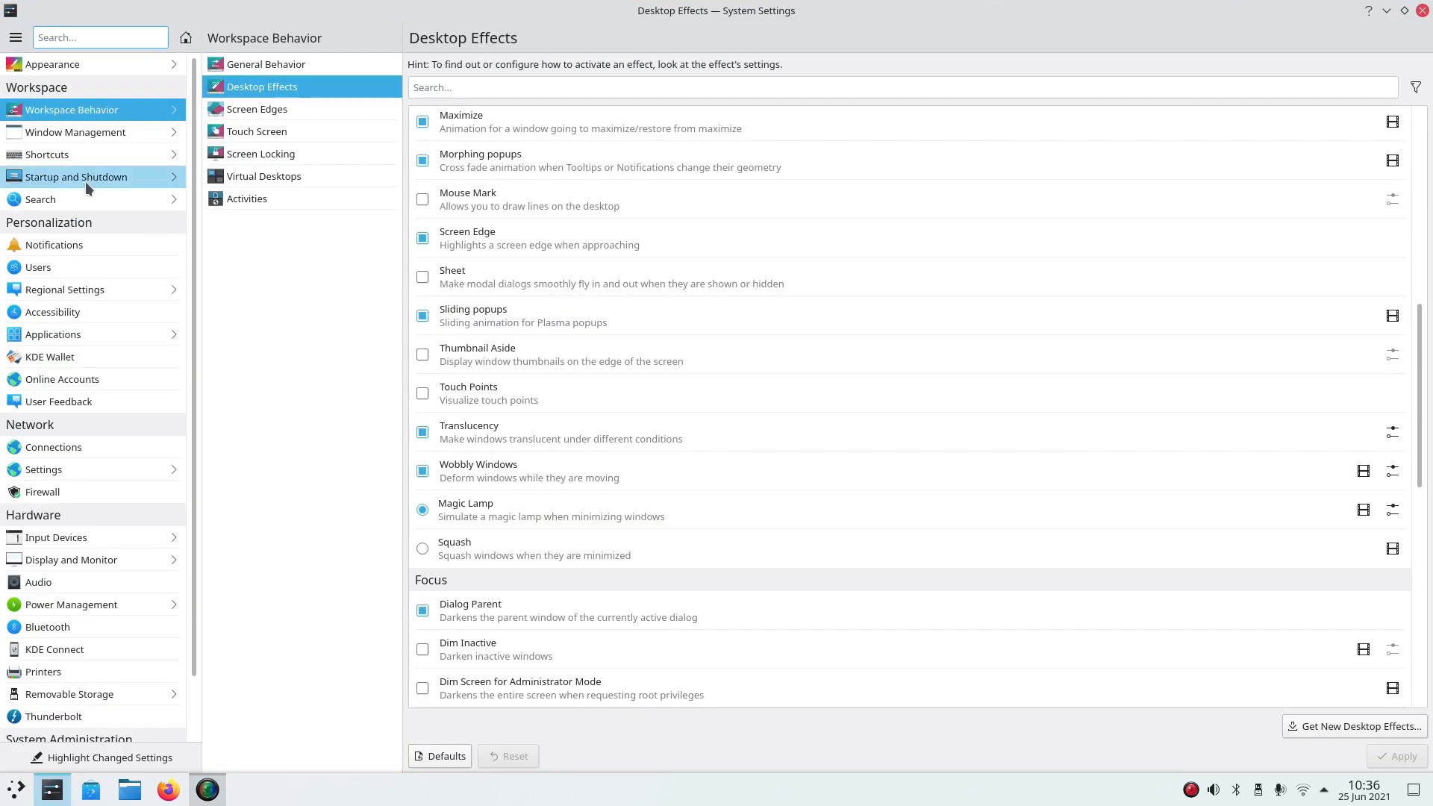
# Set the general workspace animation speed midway between Slow and Instant and apply the change.
pyautogui.click(97, 64)
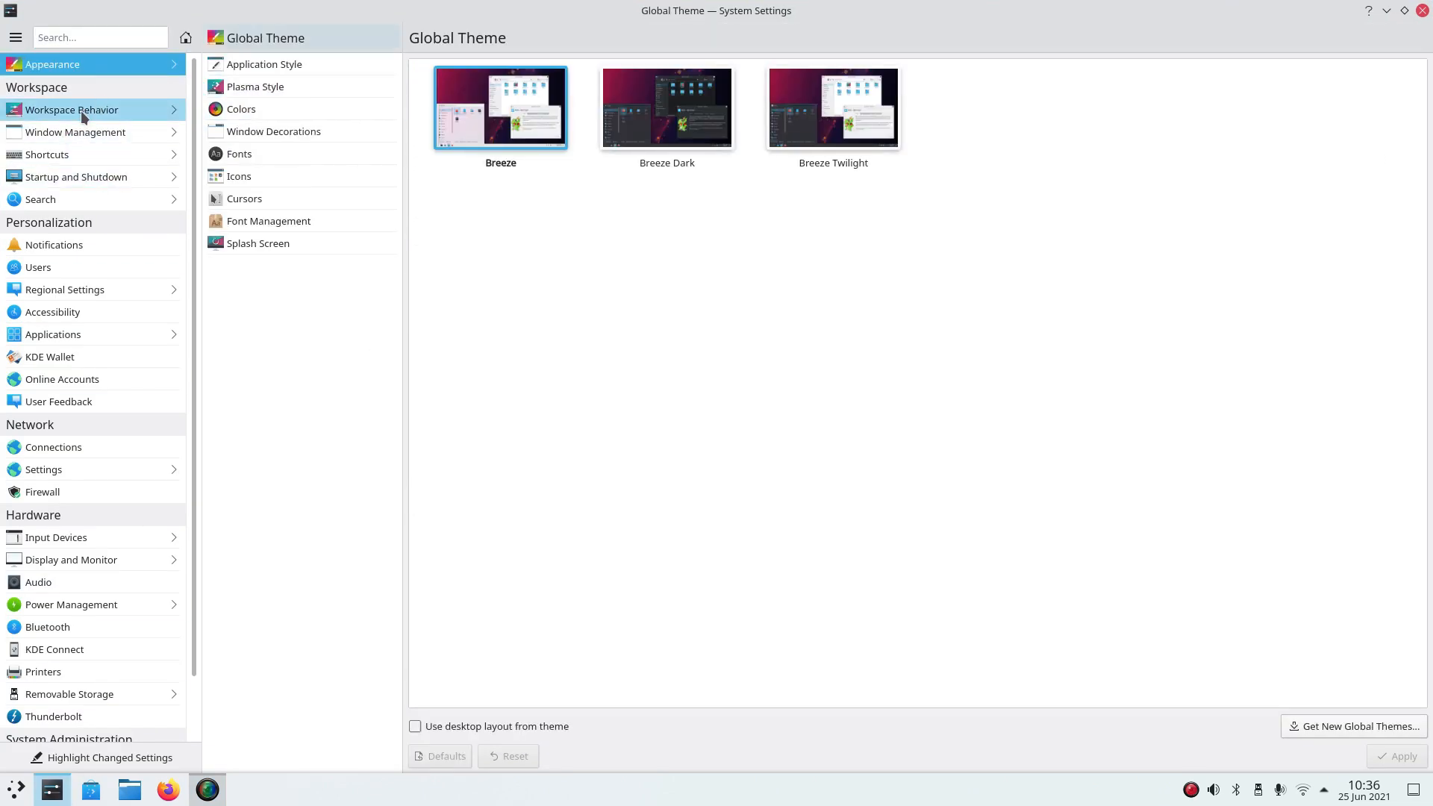
pyautogui.click(80, 111)
pyautogui.moveTo(970, 113); pyautogui.dragTo(938, 117)
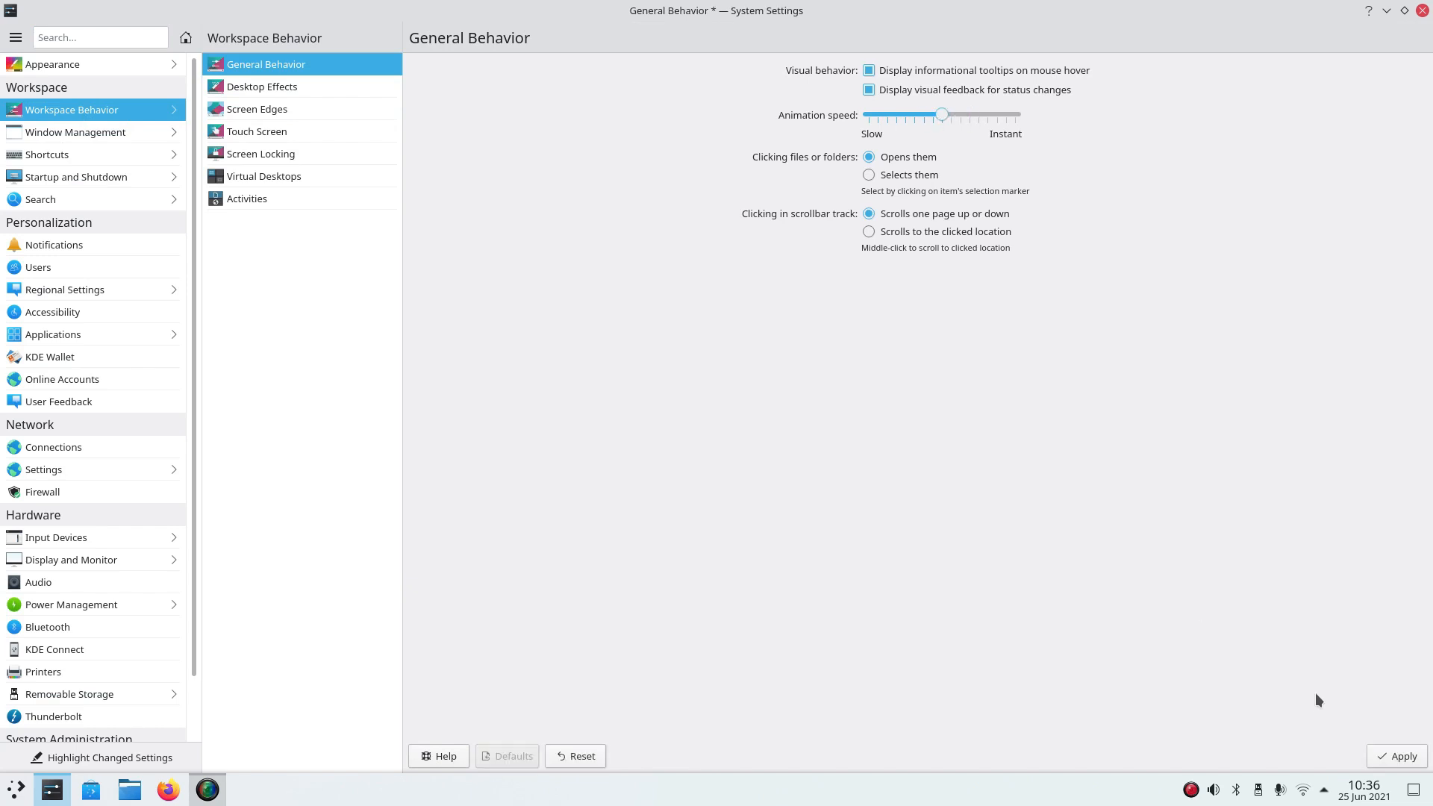
pyautogui.click(1395, 755)
# Test the animation speed by repeatedly minimizing and restoring the settings window.
pyautogui.click(210, 789)
pyautogui.click(217, 790)
pyautogui.click(216, 790)
pyautogui.click(211, 789)
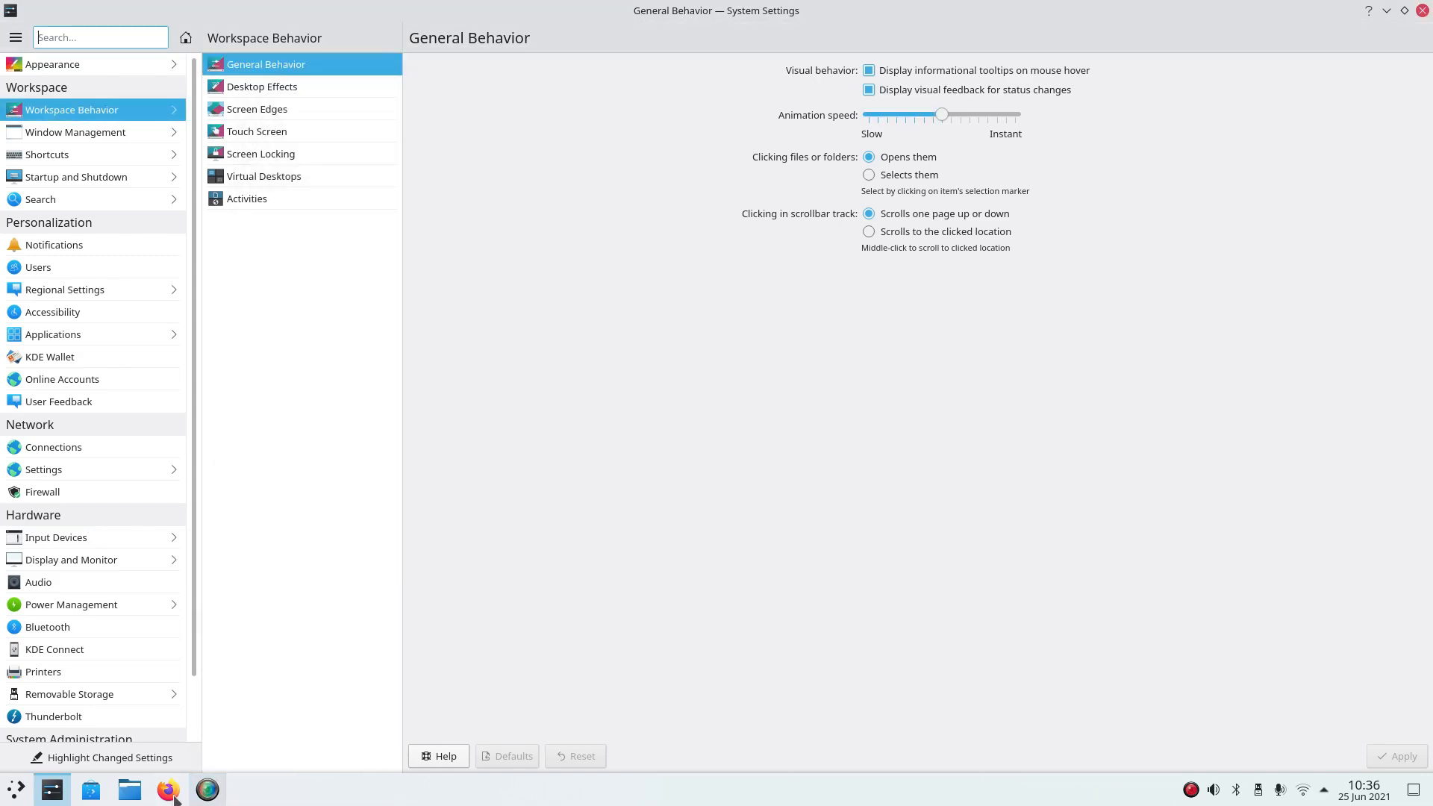
pyautogui.click(50, 791)
pyautogui.click(50, 792)
pyautogui.click(51, 793)
pyautogui.click(51, 793)
# Look through the Screen Edges, Touch Screen, Screen Locking, Virtual Desktops and Global Theme pages, ending by closing System Settings.
pyautogui.click(254, 107)
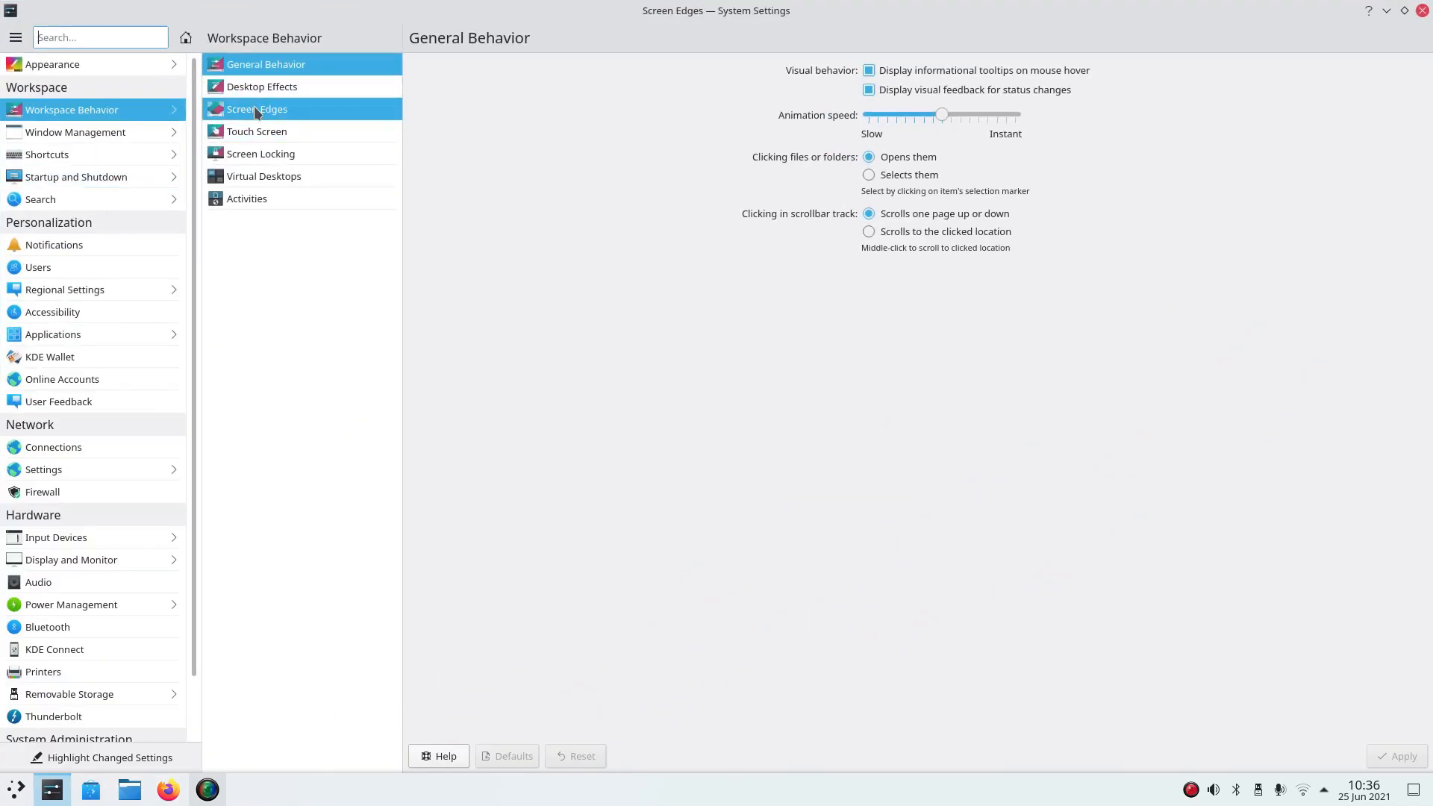
pyautogui.click(312, 132)
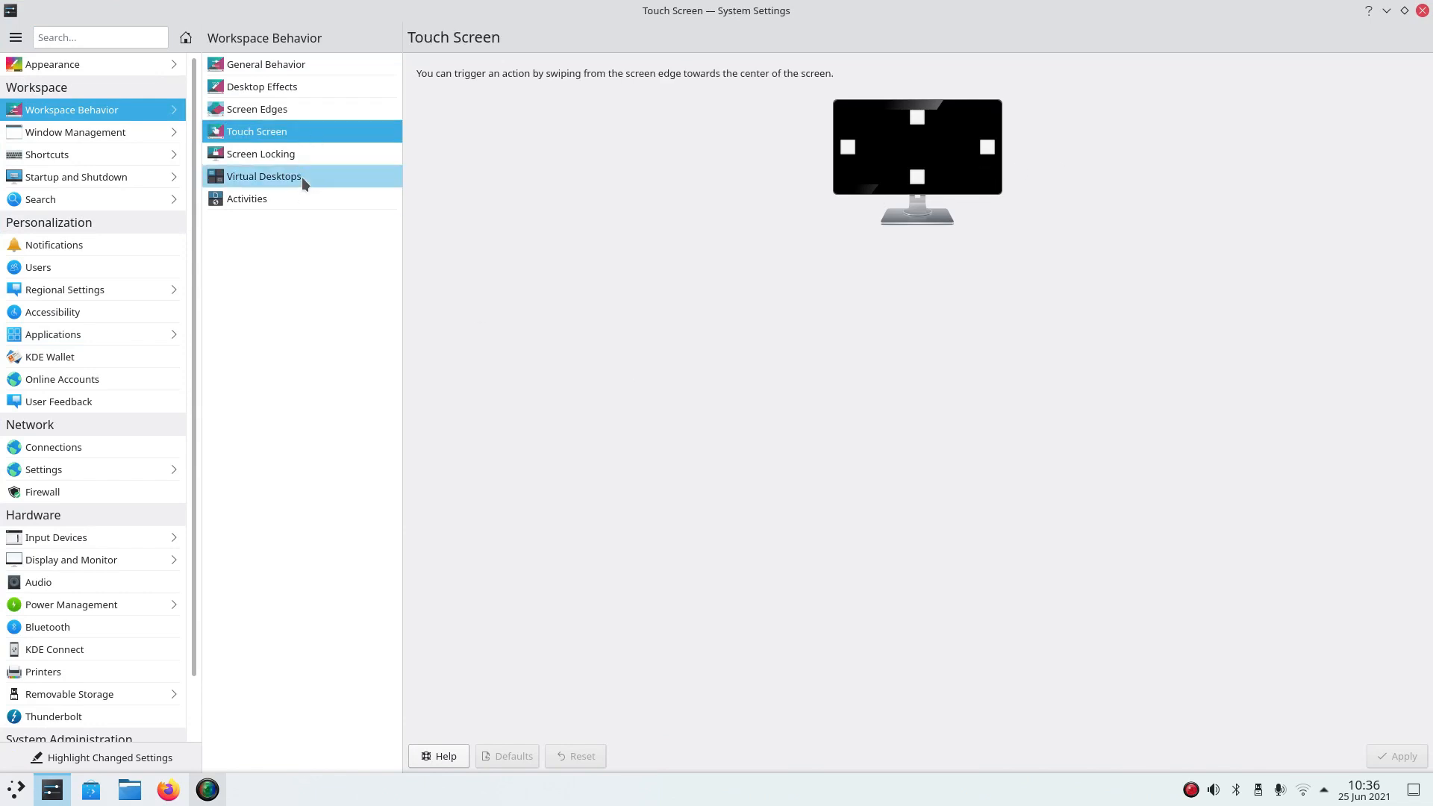
pyautogui.click(275, 155)
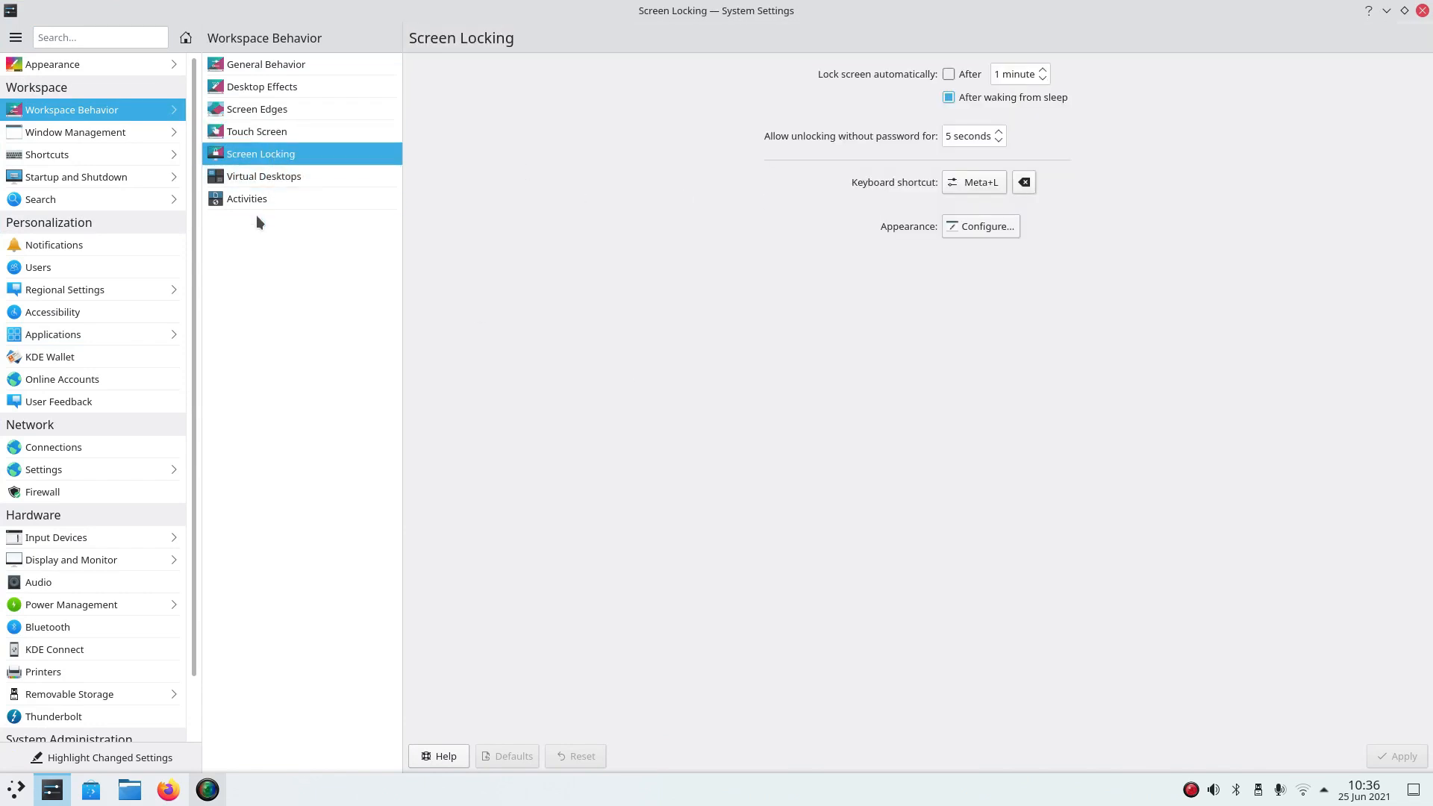
pyautogui.click(258, 180)
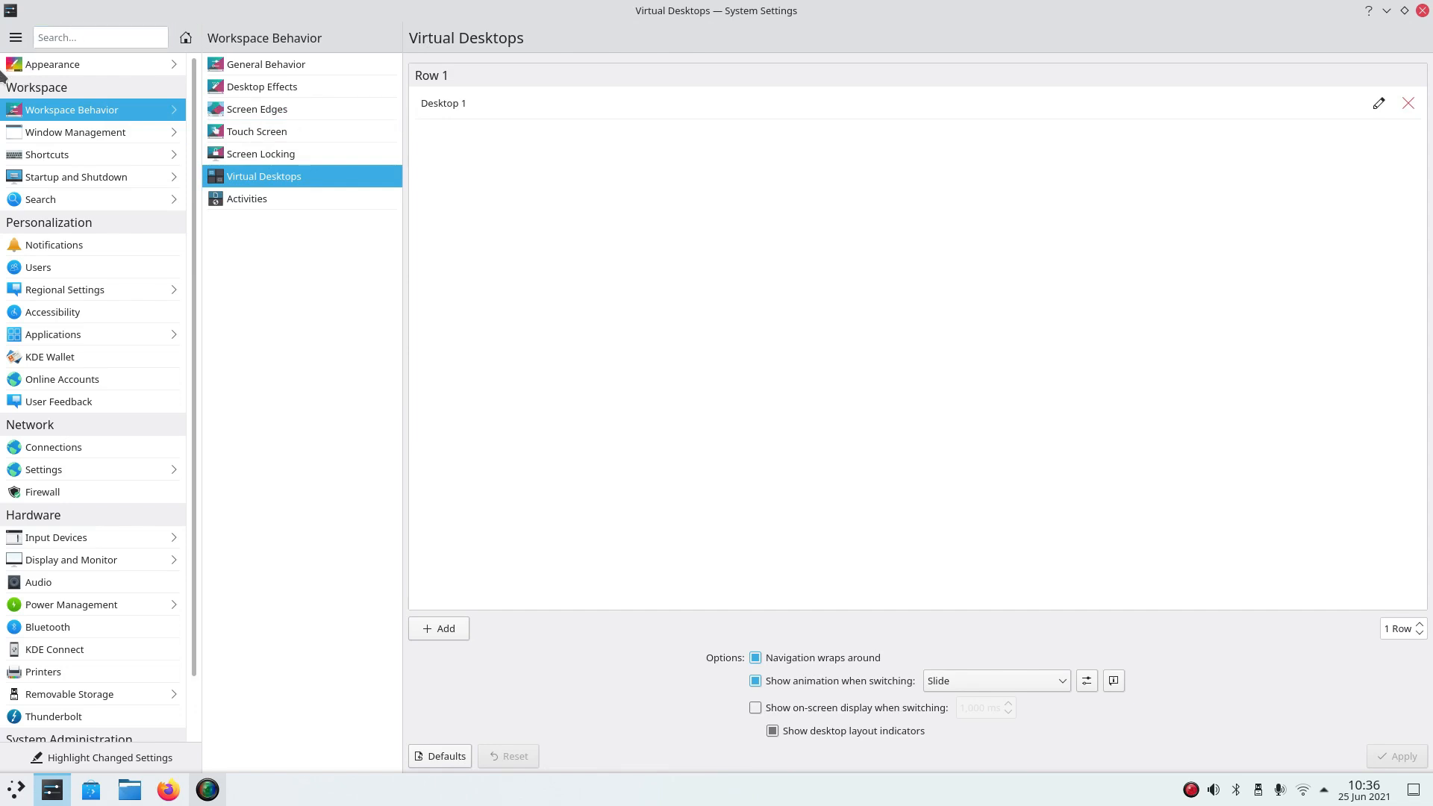
pyautogui.click(44, 64)
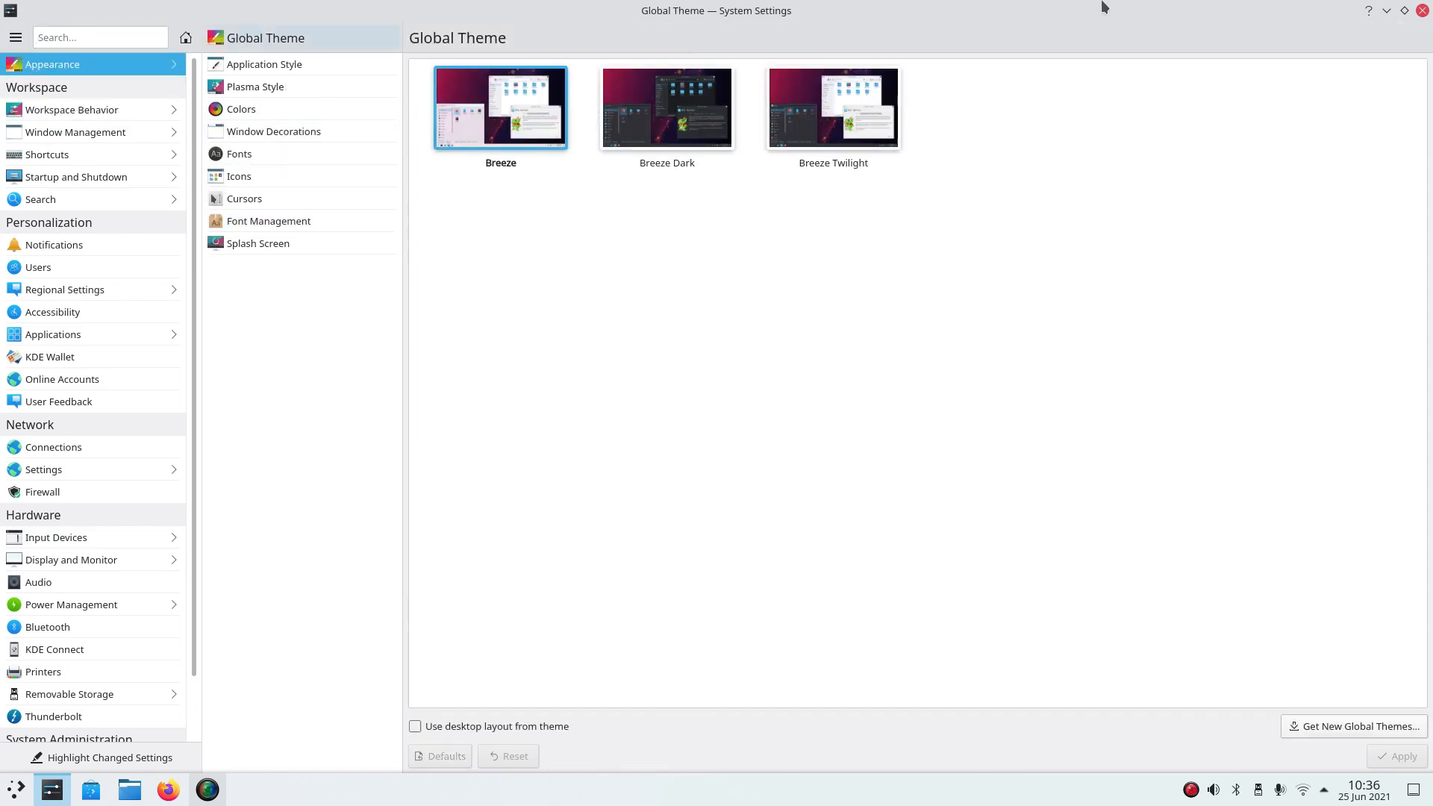
pyautogui.click(1422, 10)
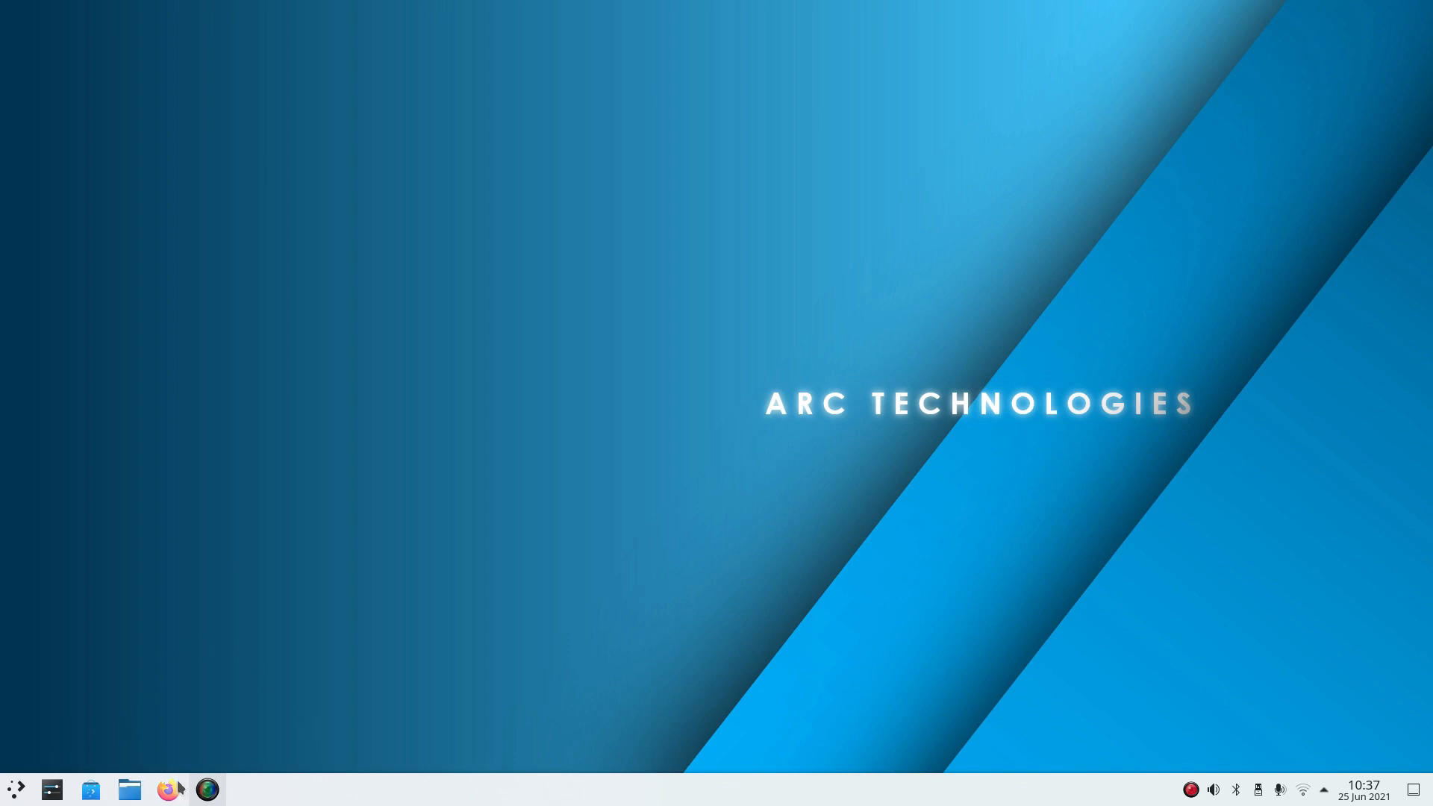
# Open the Discover software center and maximize its window.
pyautogui.click(92, 796)
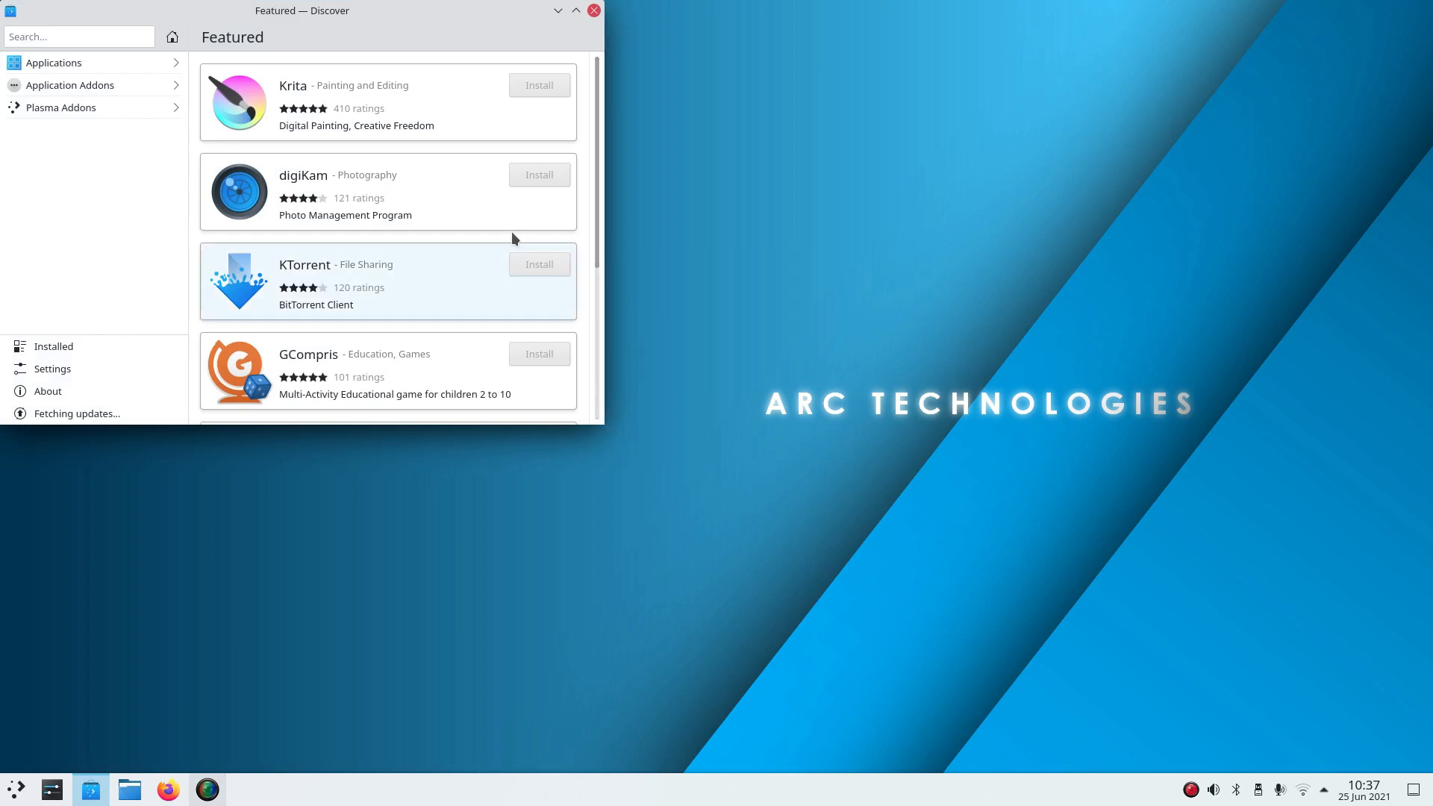
pyautogui.moveTo(351, 26); pyautogui.dragTo(607, 187)
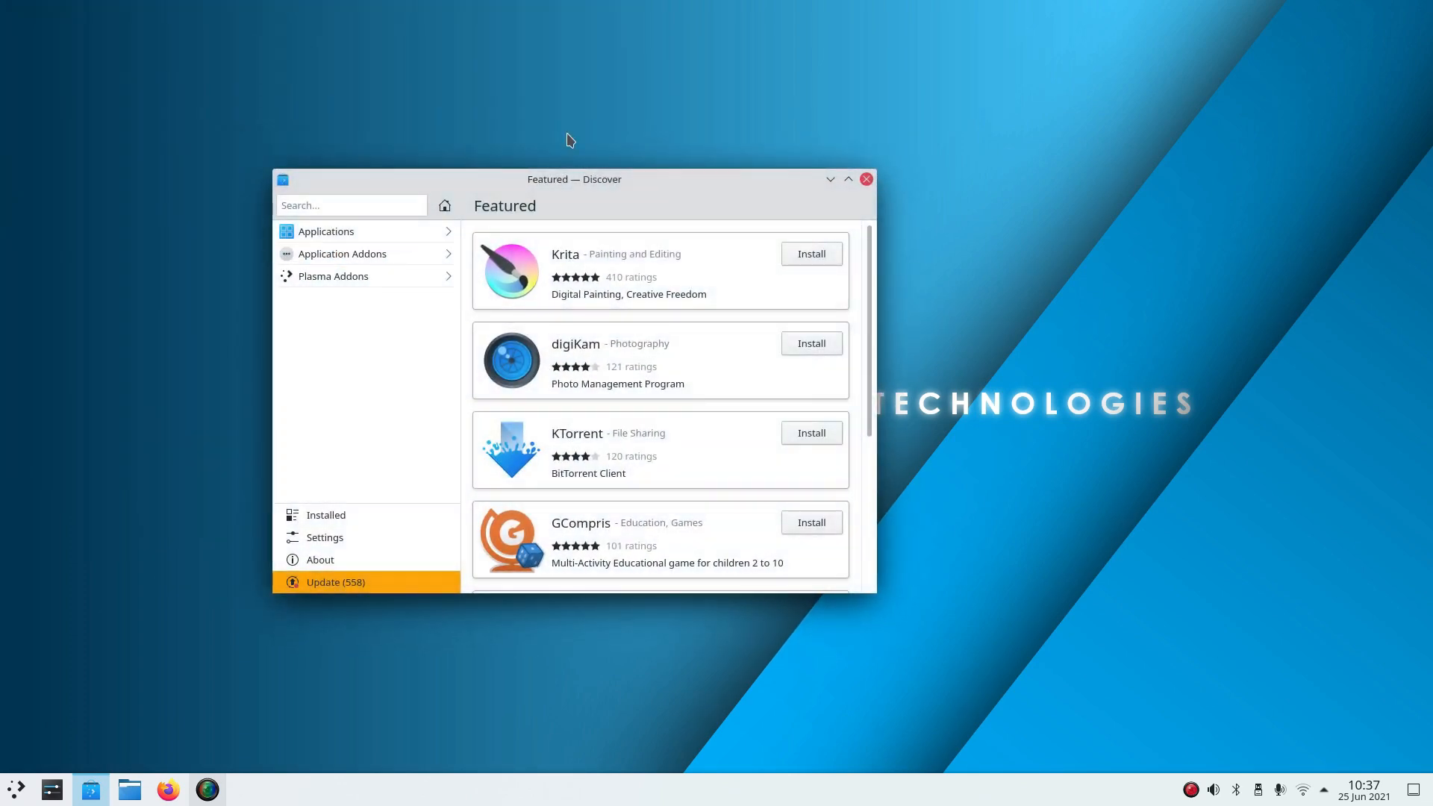
pyautogui.click(847, 180)
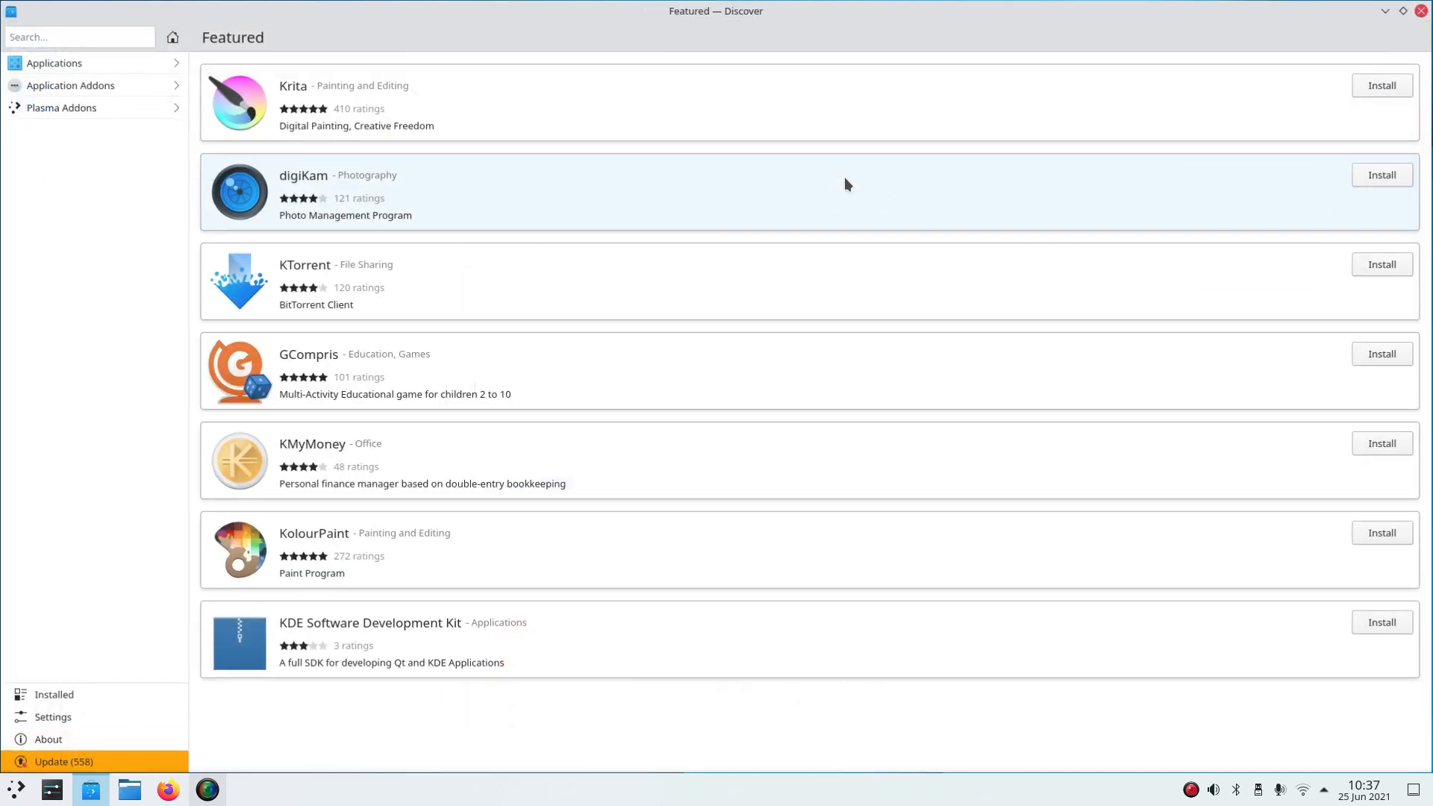
# Search Discover for "kvantum manager" and look through the results.
pyautogui.write('kvantum manager')
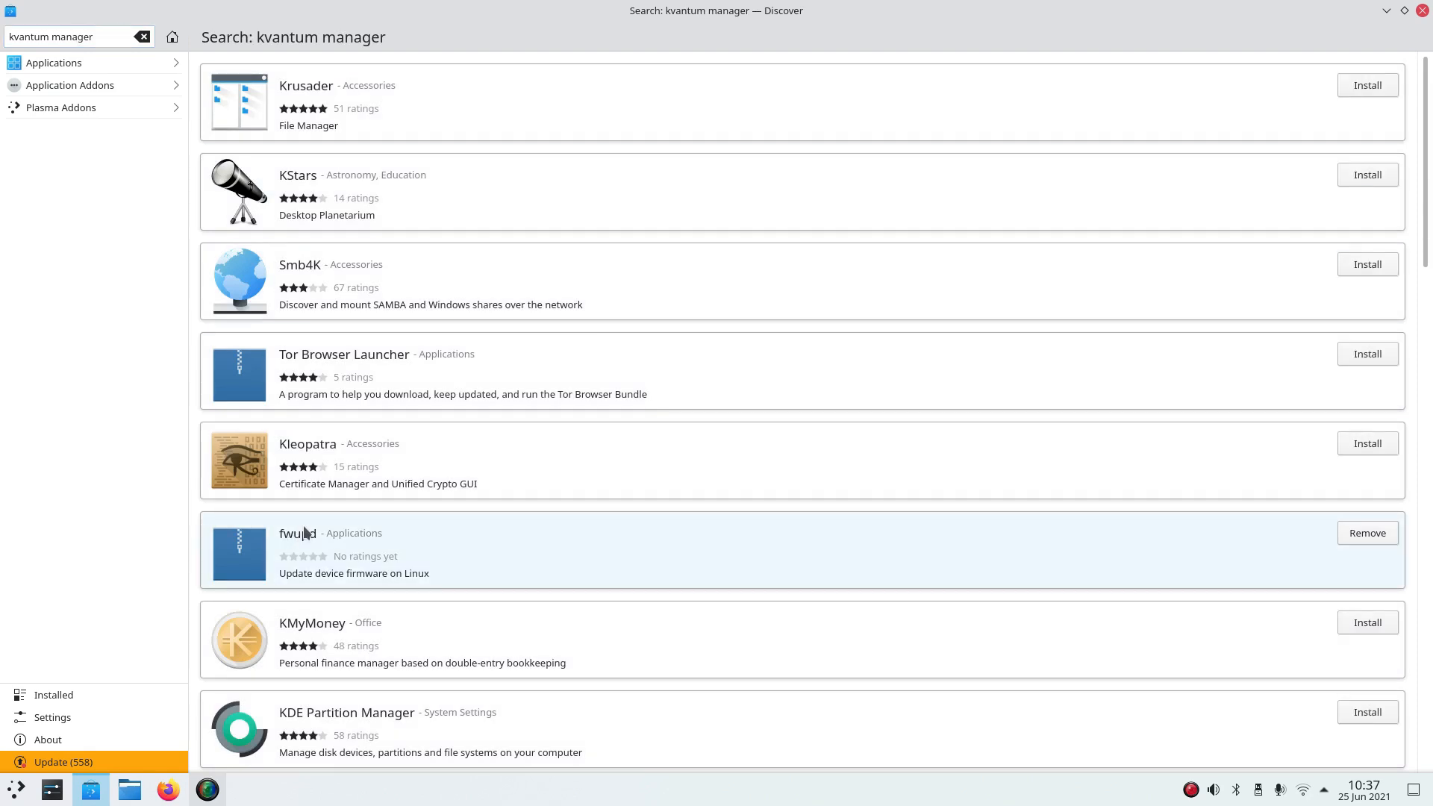
pyautogui.scroll(-2, 459, 467)
pyautogui.scroll(-1, 456, 462)
pyautogui.scroll(1, 455, 465)
pyautogui.scroll(-5, 455, 464)
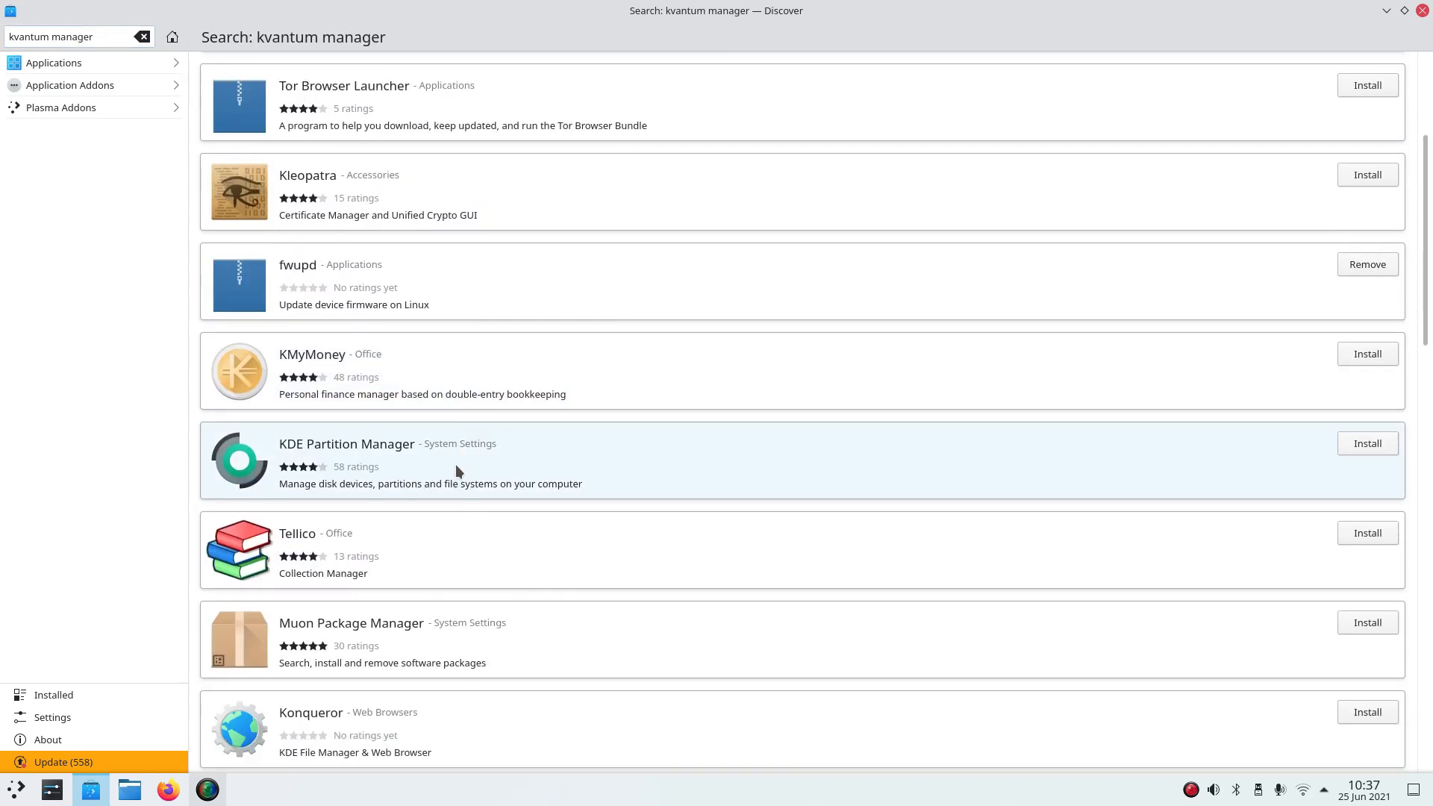
pyautogui.scroll(-10, 455, 478)
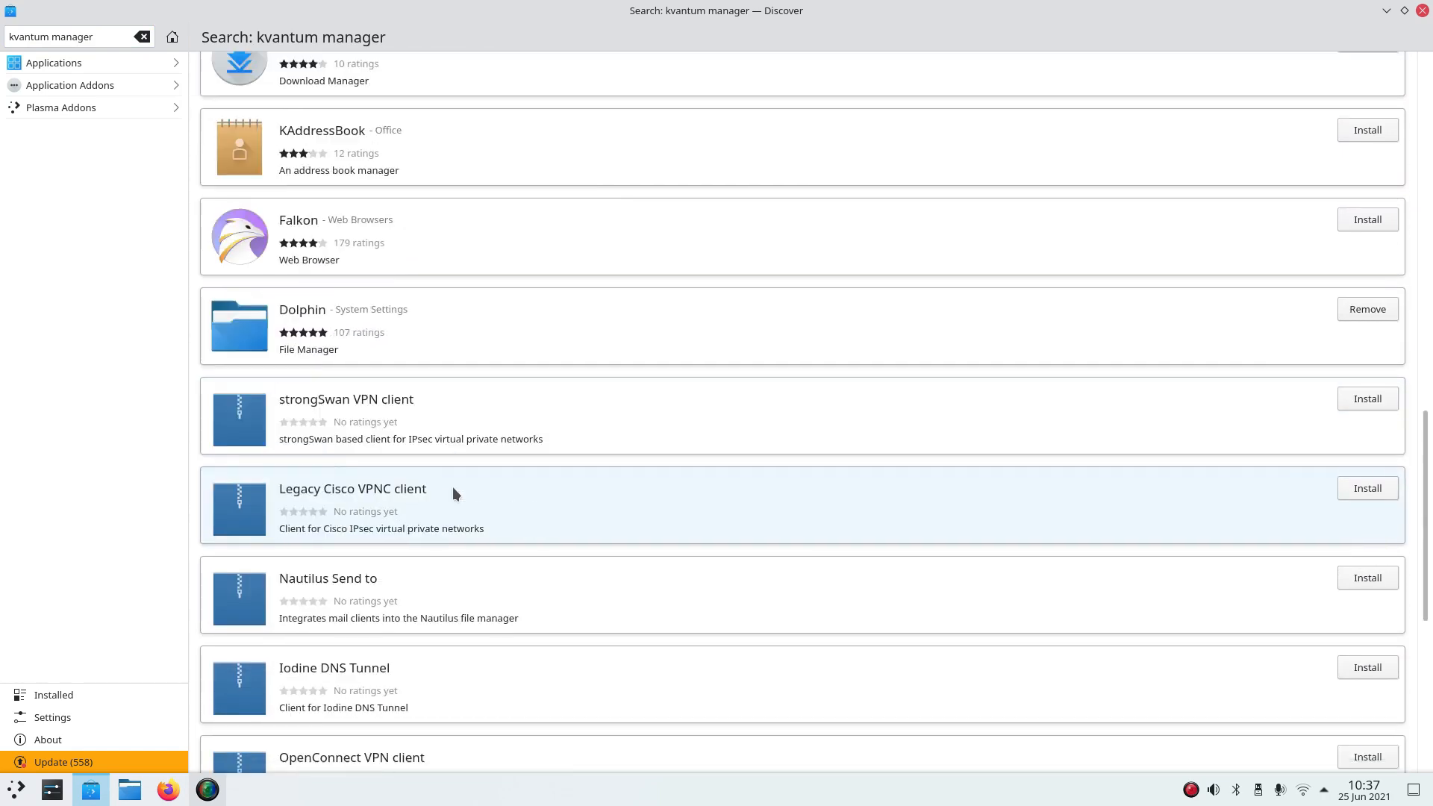
pyautogui.scroll(16, 452, 486)
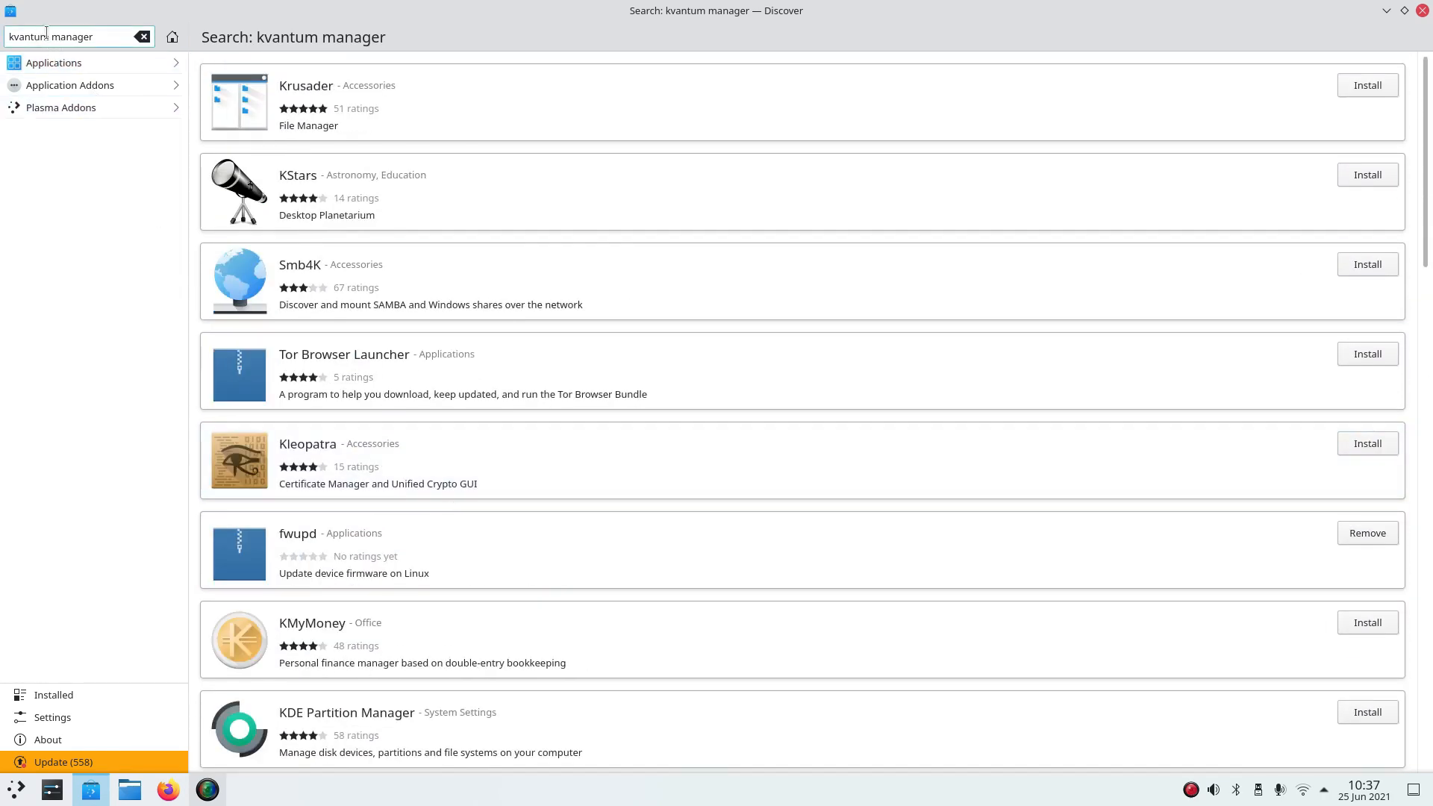
# Shorten the Discover search to "kvantum", check the results, and close Discover.
pyautogui.moveTo(98, 31); pyautogui.dragTo(52, 58)
pyautogui.press('BackSpace')
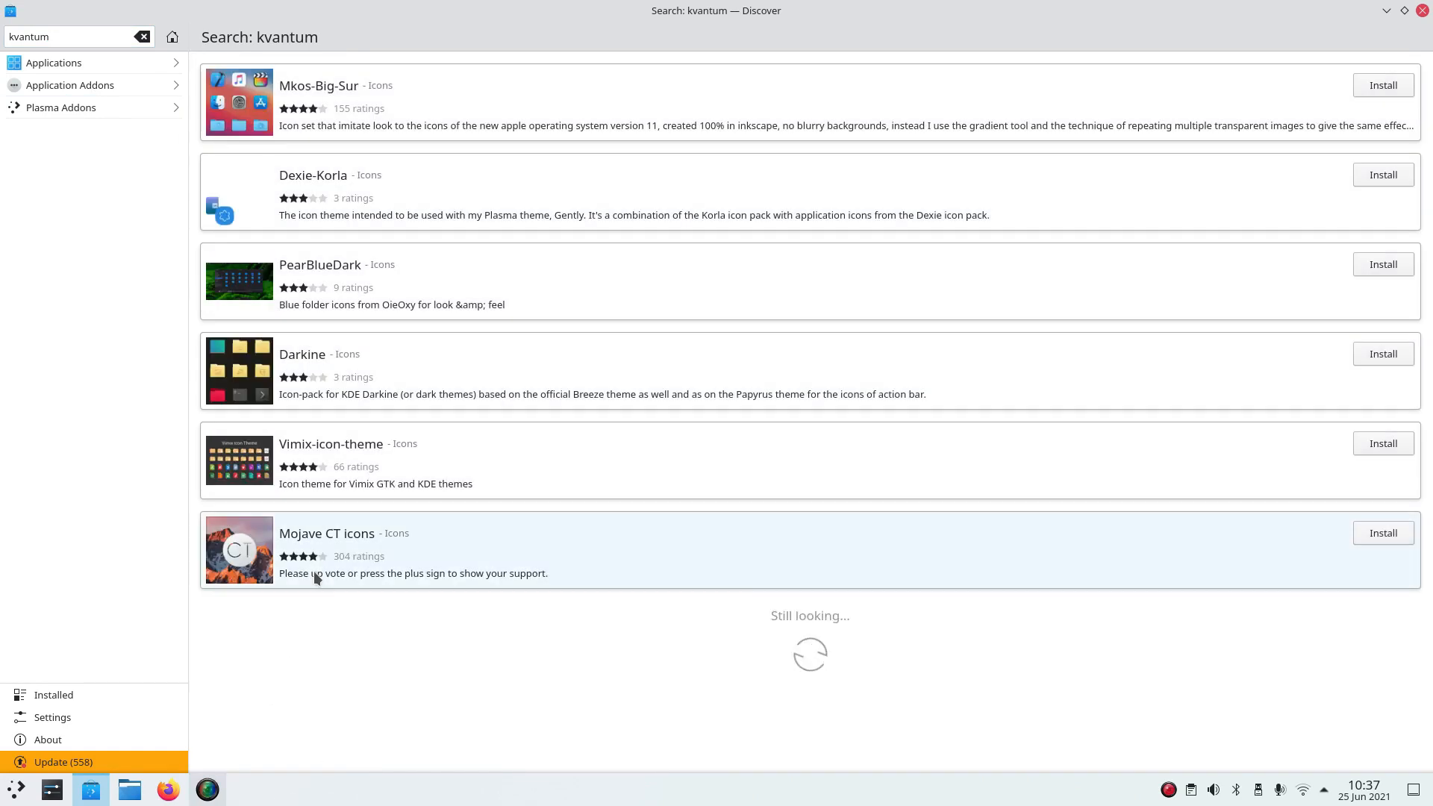
pyautogui.click(169, 790)
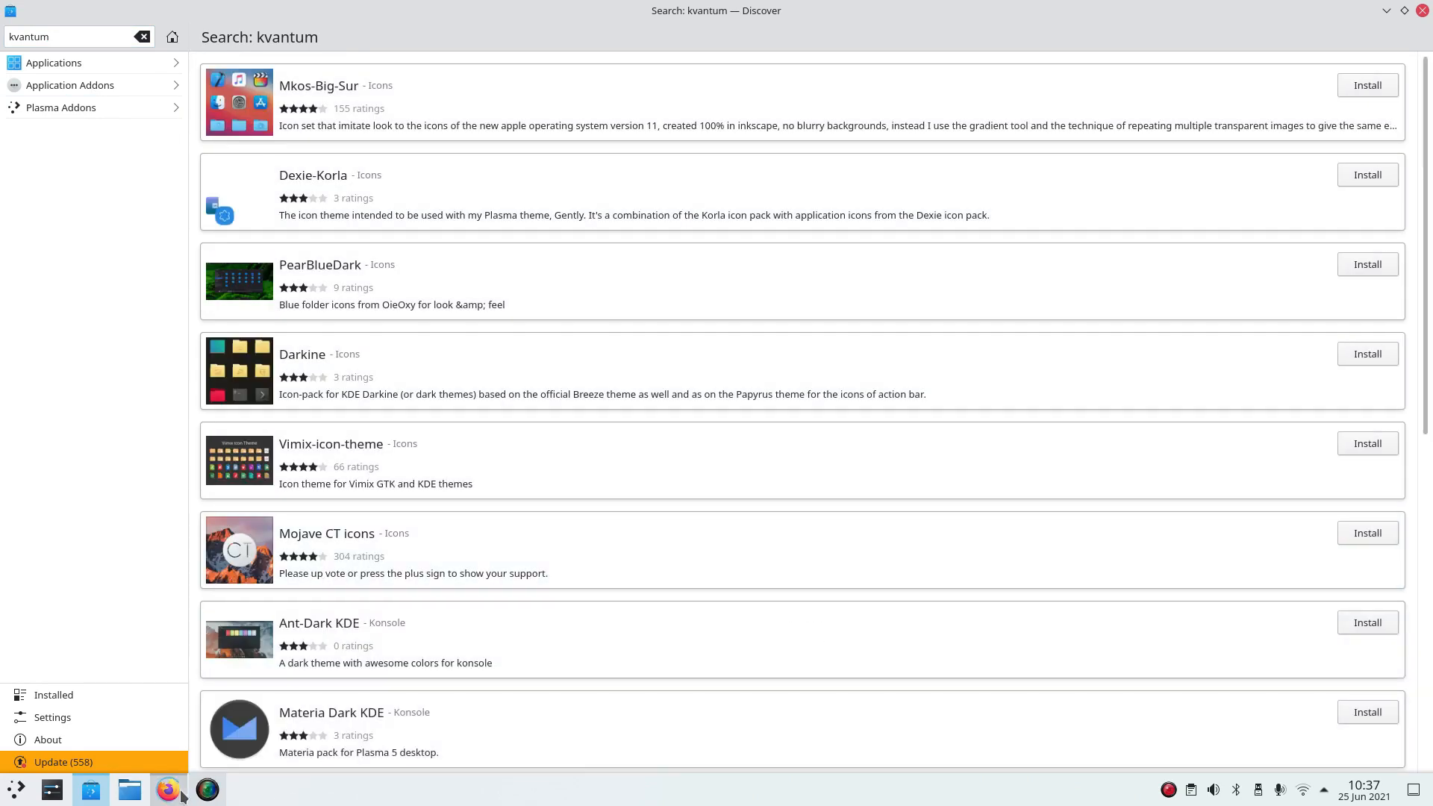
pyautogui.moveTo(696, 7); pyautogui.dragTo(492, 57)
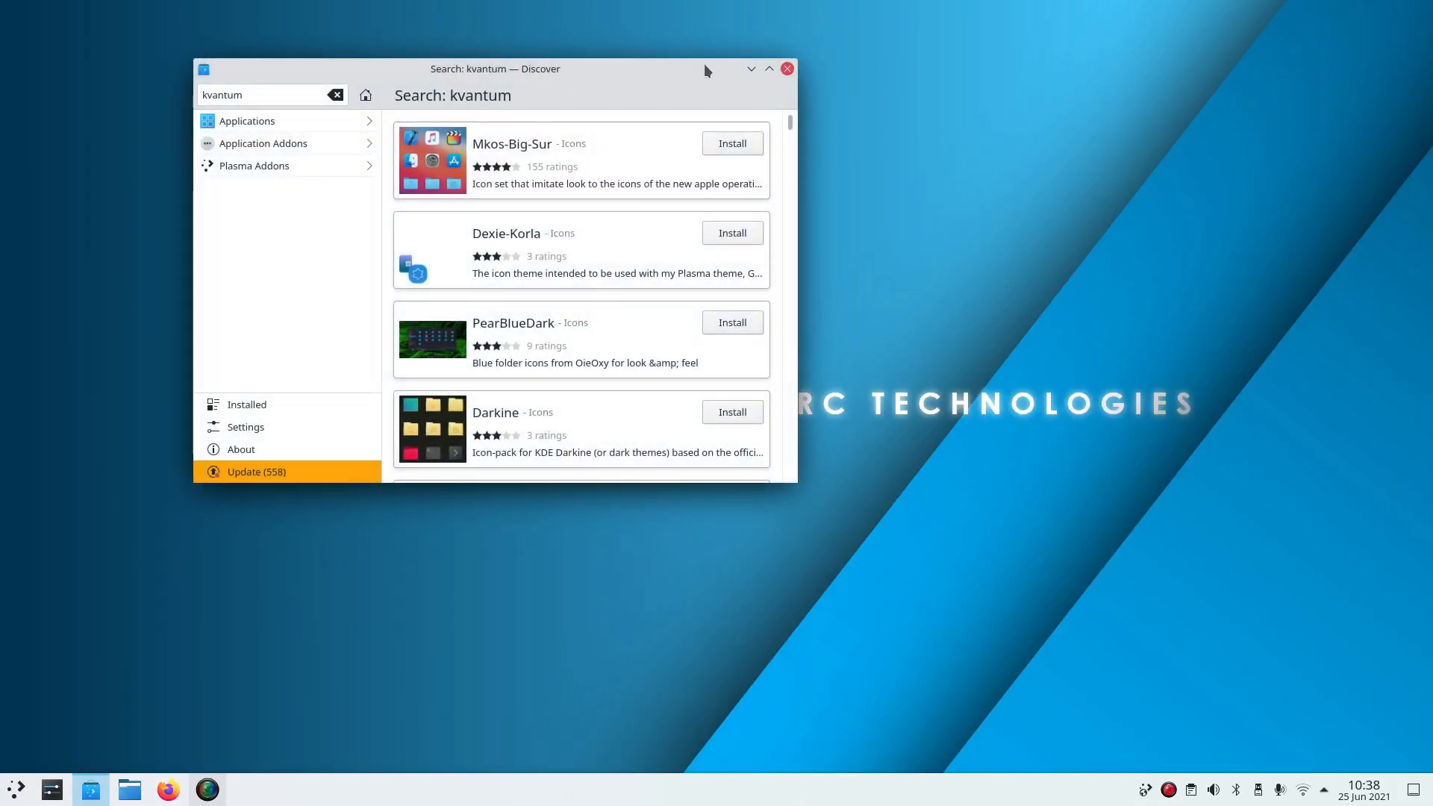
pyautogui.doubleClick(681, 67)
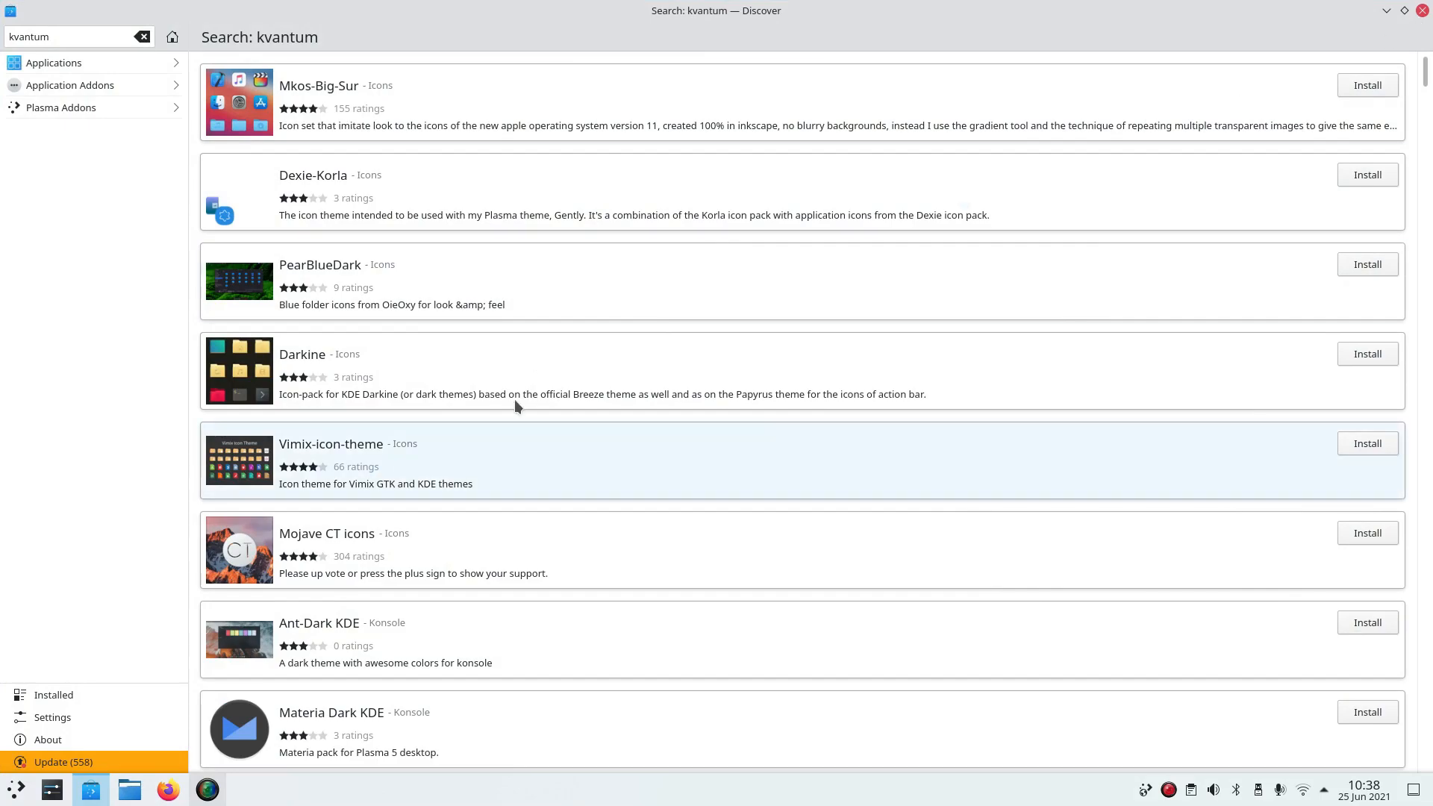
pyautogui.click(1421, 11)
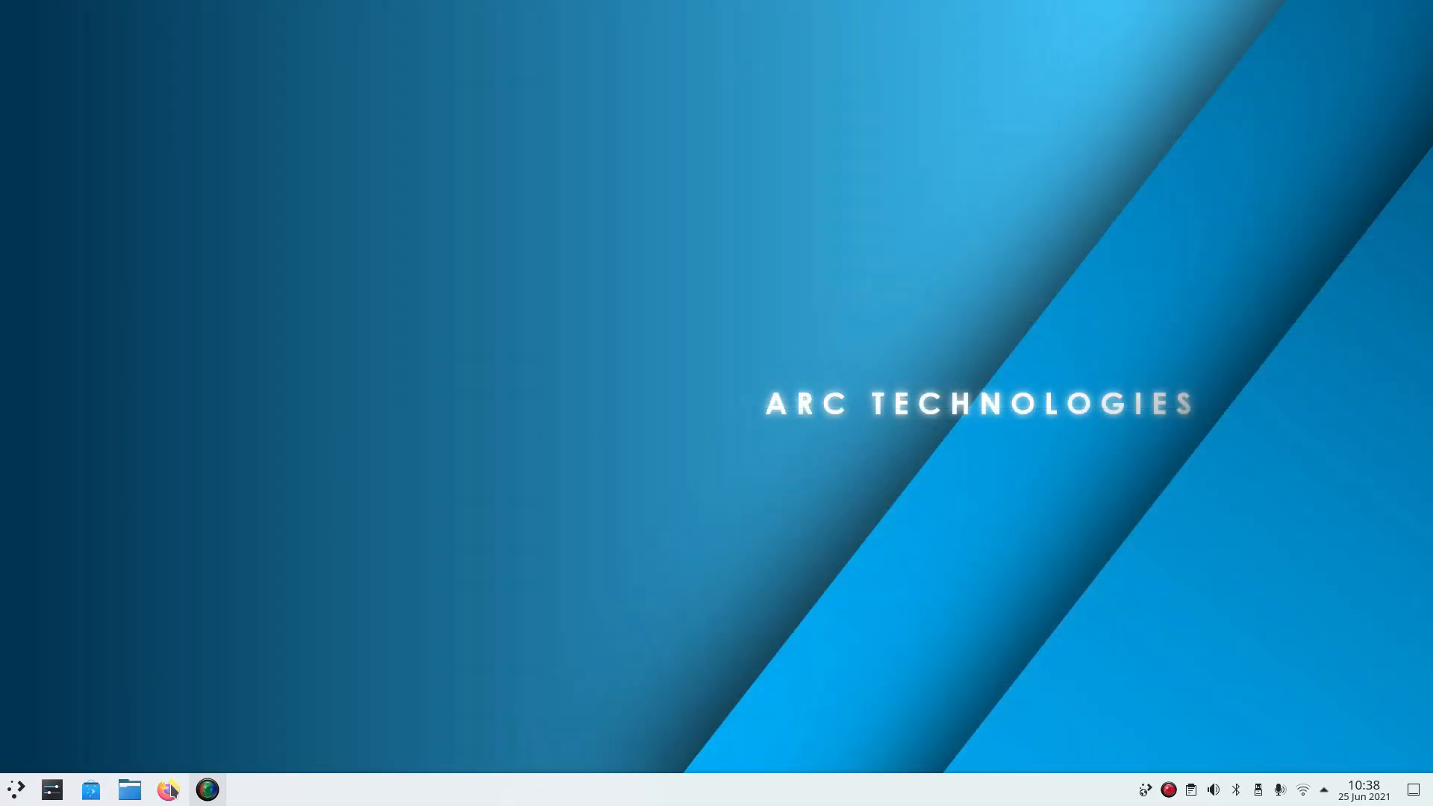
pyautogui.click(17, 789)
pyautogui.click(91, 789)
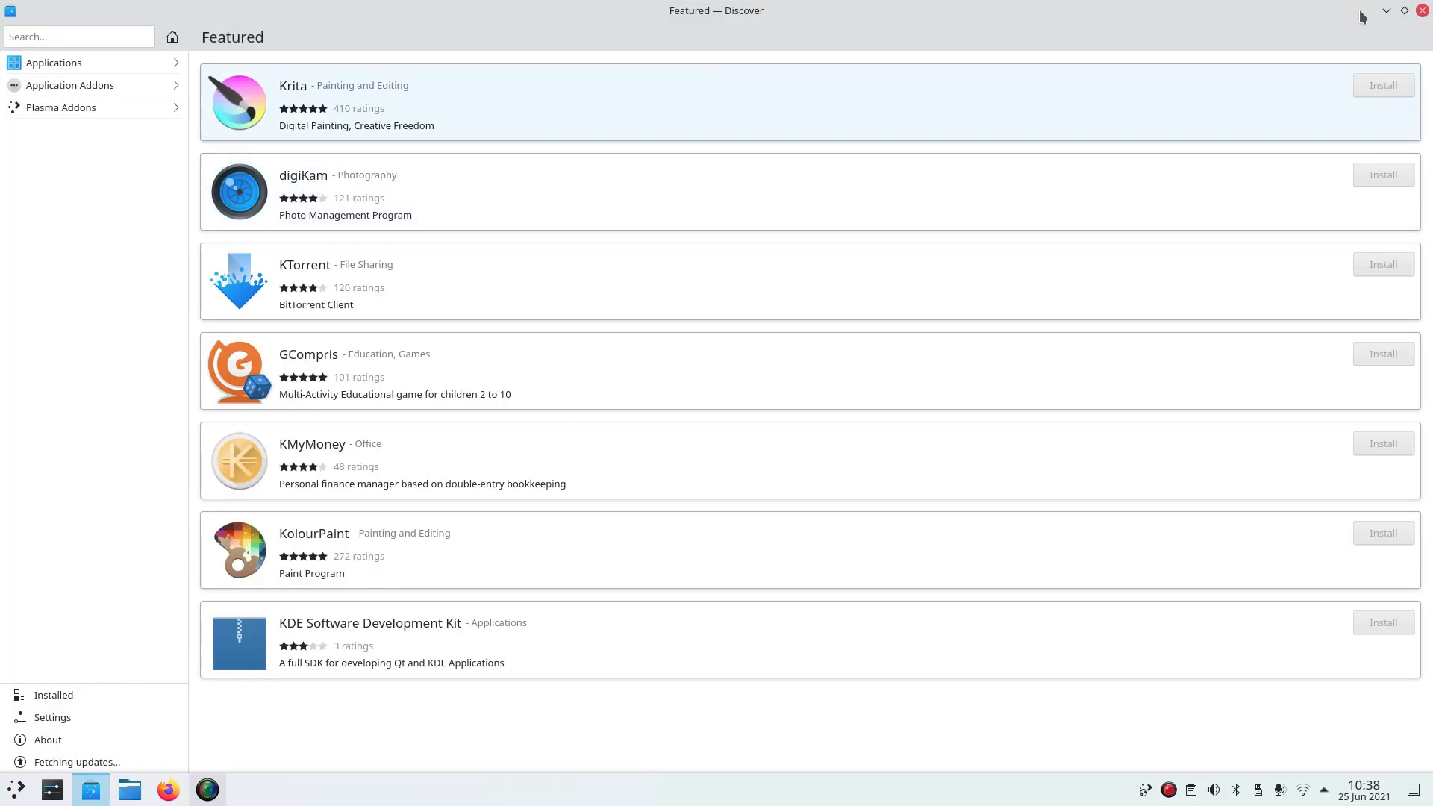
pyautogui.click(1424, 7)
# Open Konsole, move its window to the middle of the desktop, and run "apt search kvantum".
pyautogui.click(17, 789)
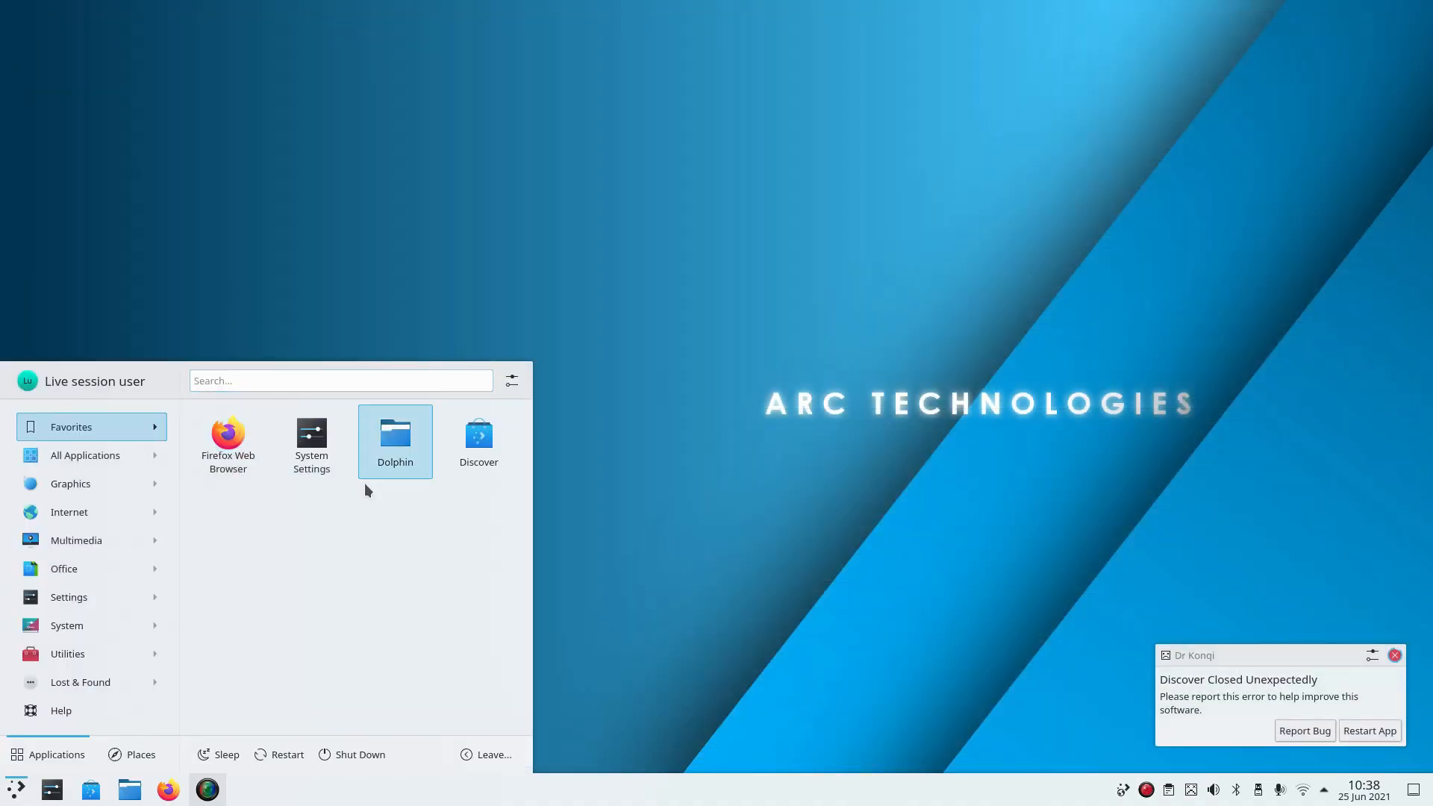
pyautogui.write('kon')
pyautogui.press('Return')
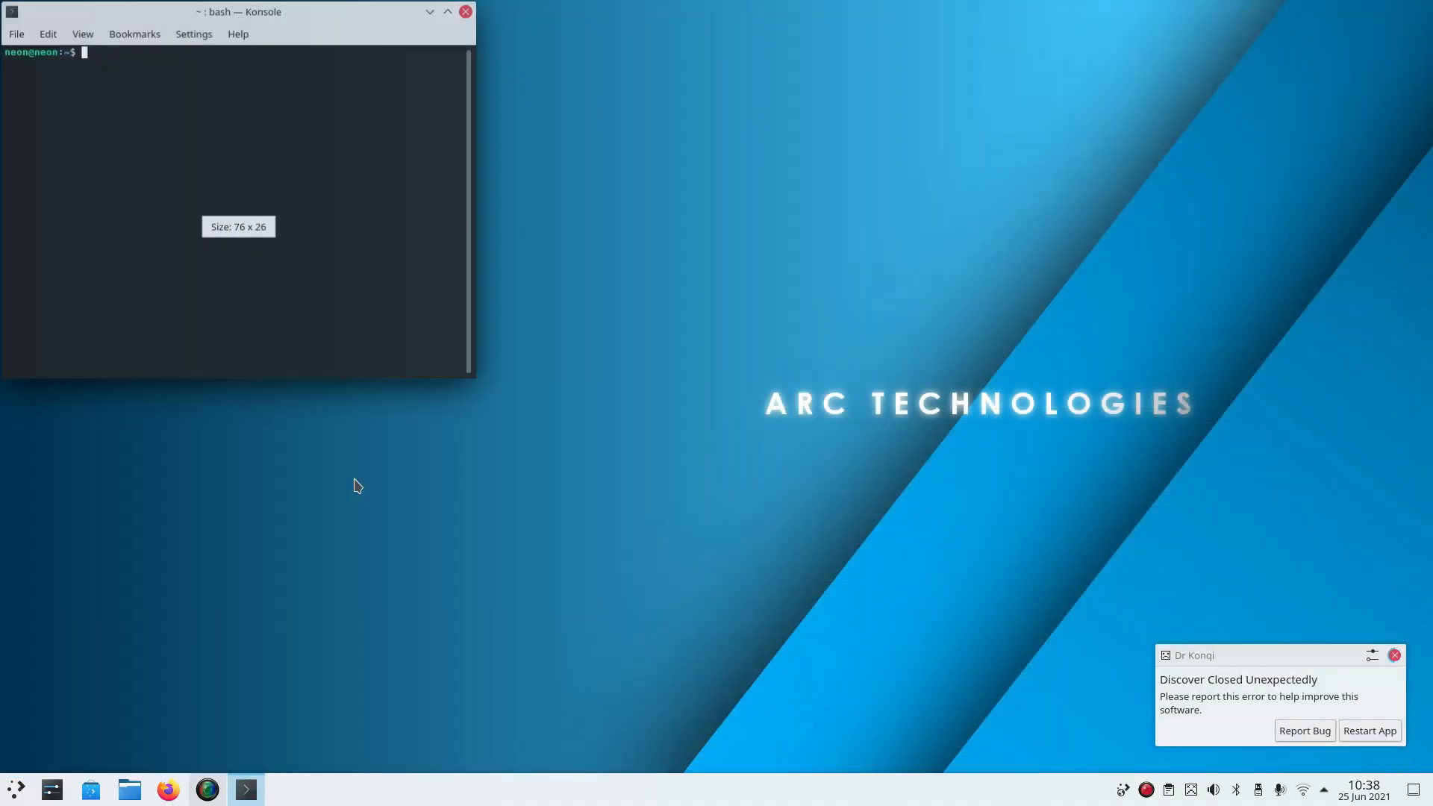
pyautogui.moveTo(261, 12); pyautogui.dragTo(642, 296)
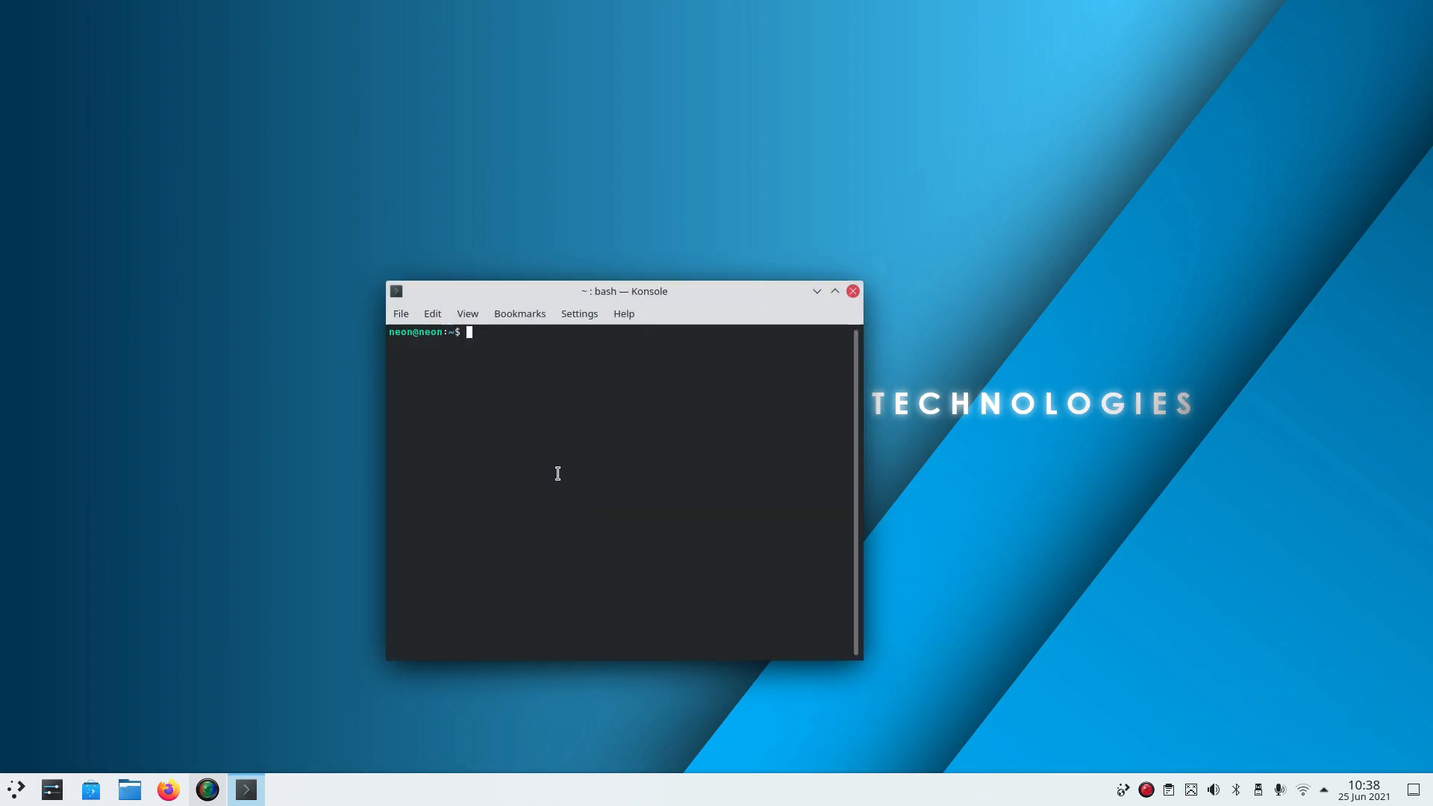
pyautogui.write('apt search kvantum')
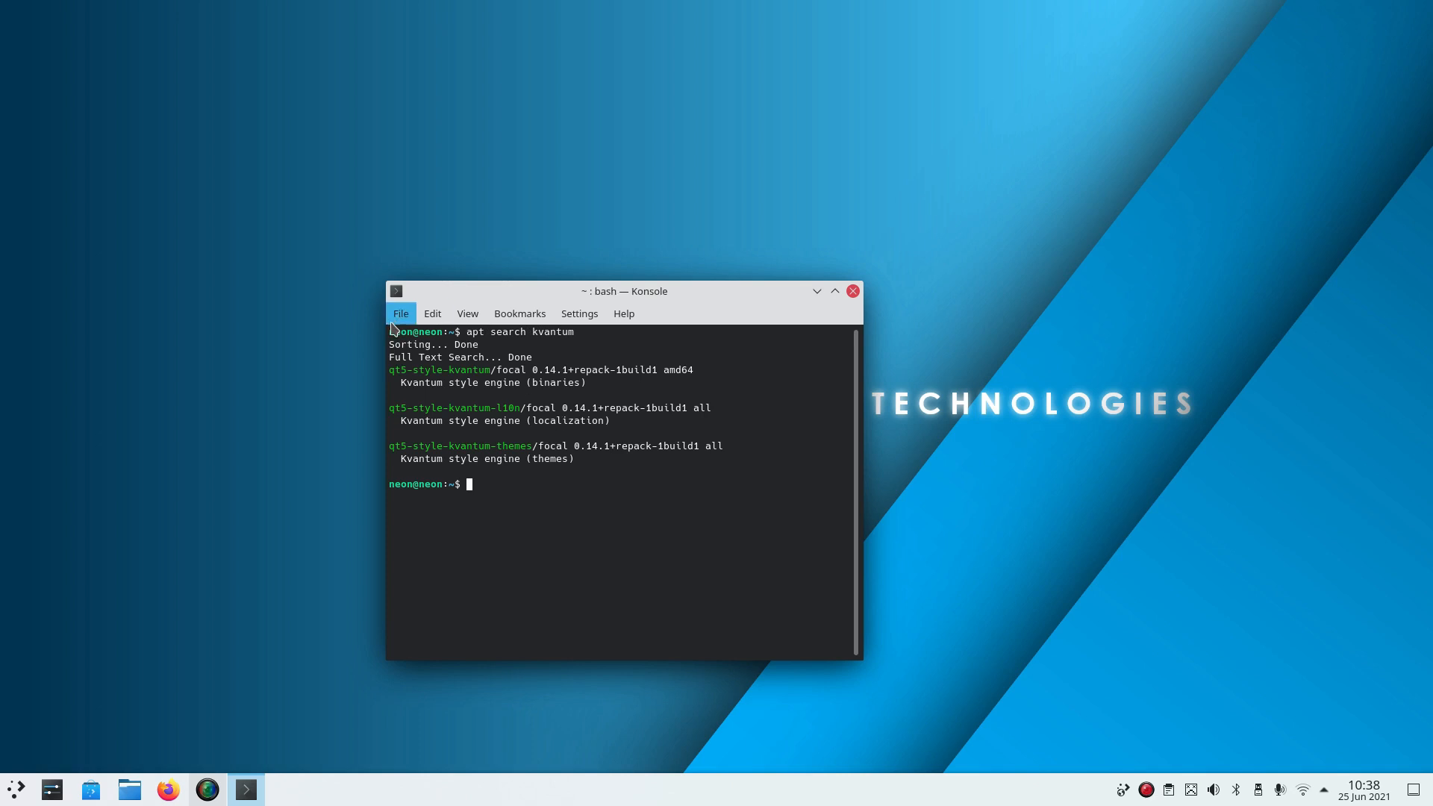
# Install the package with "sudo apt install qt5-style-kvantum", reusing the name from the search output, and confirm the installation.
pyautogui.moveTo(492, 369); pyautogui.dragTo(382, 366)
pyautogui.hotkey('ctrl', 'c')
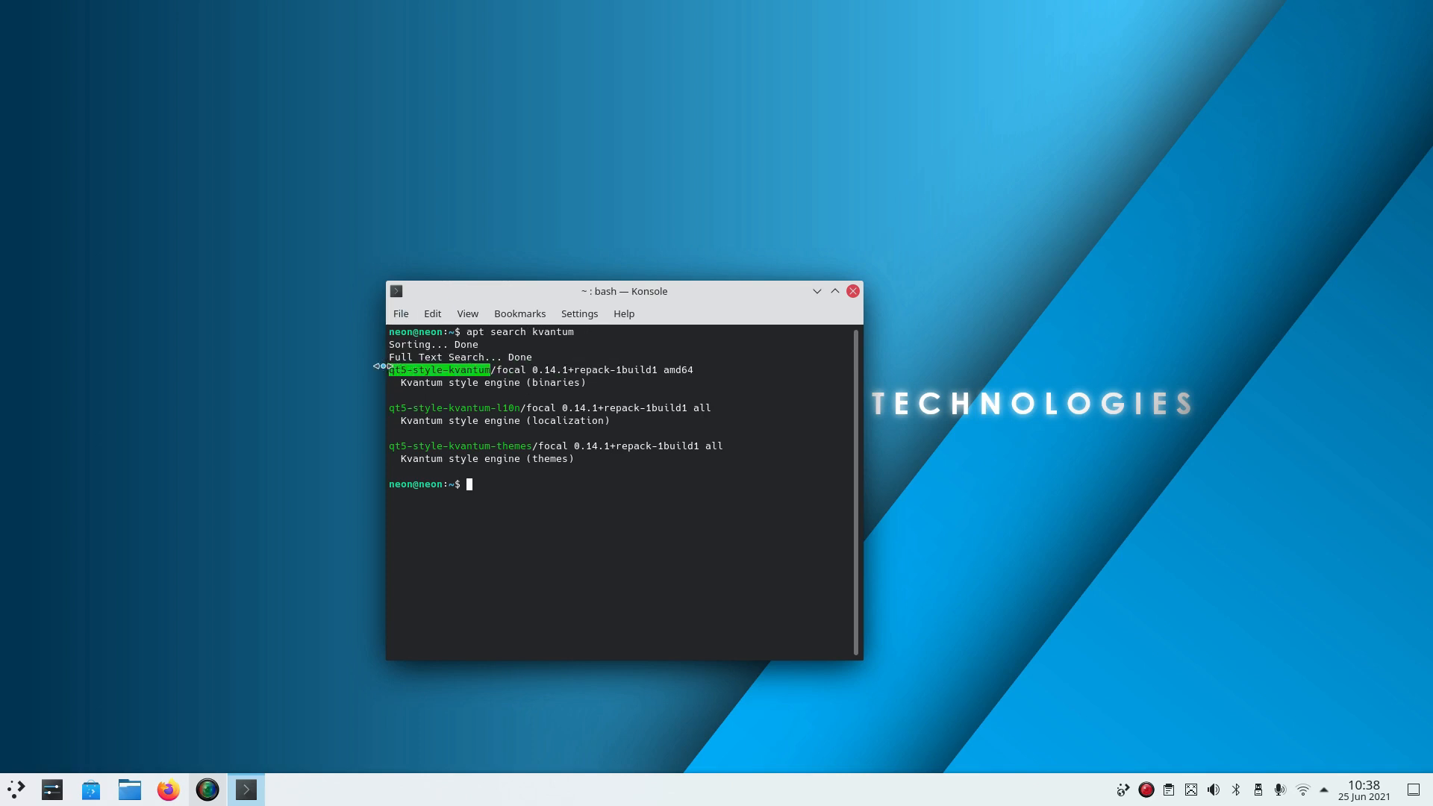
pyautogui.click(482, 492)
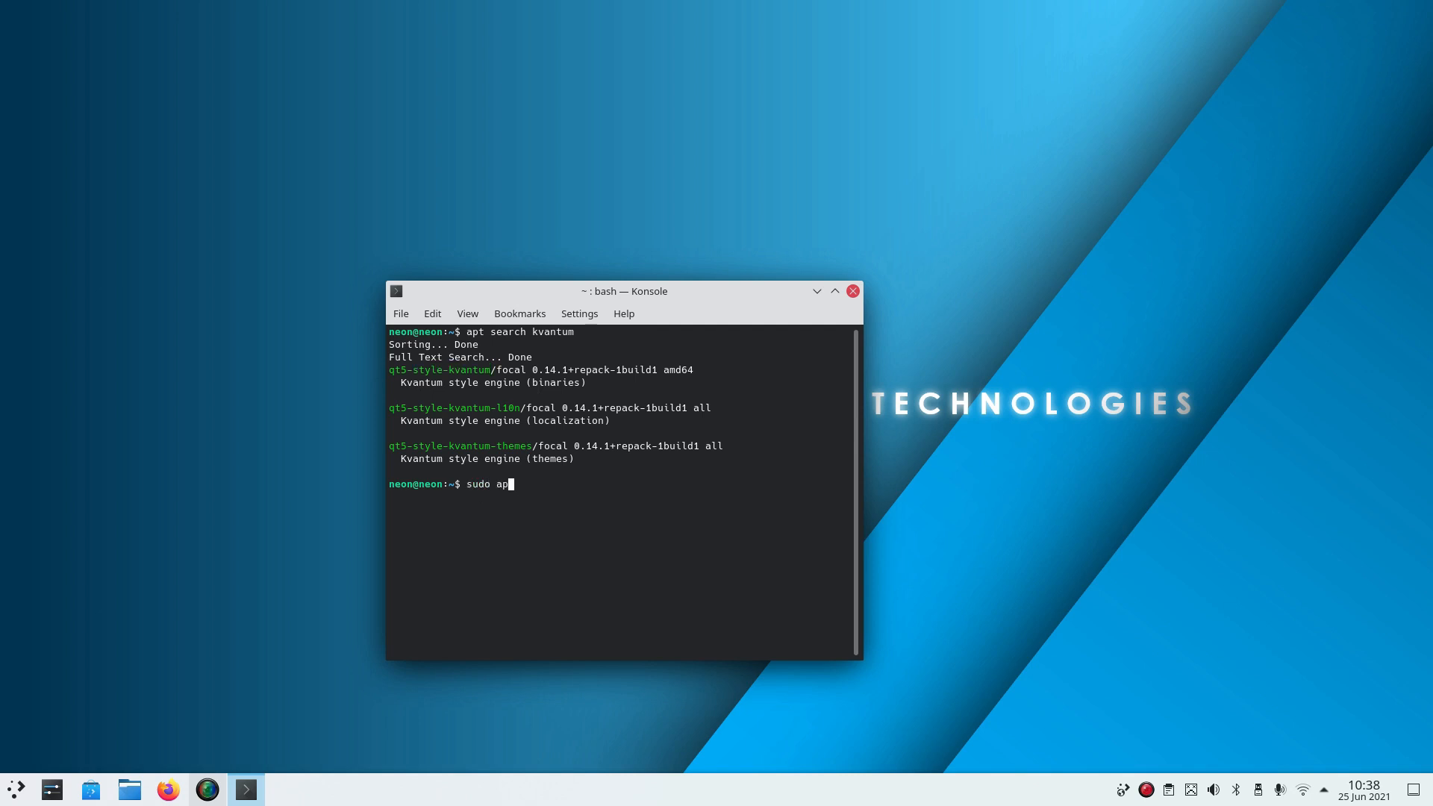
pyautogui.hotkey('ctrl', 'shift', 'v')
pyautogui.press('Return')
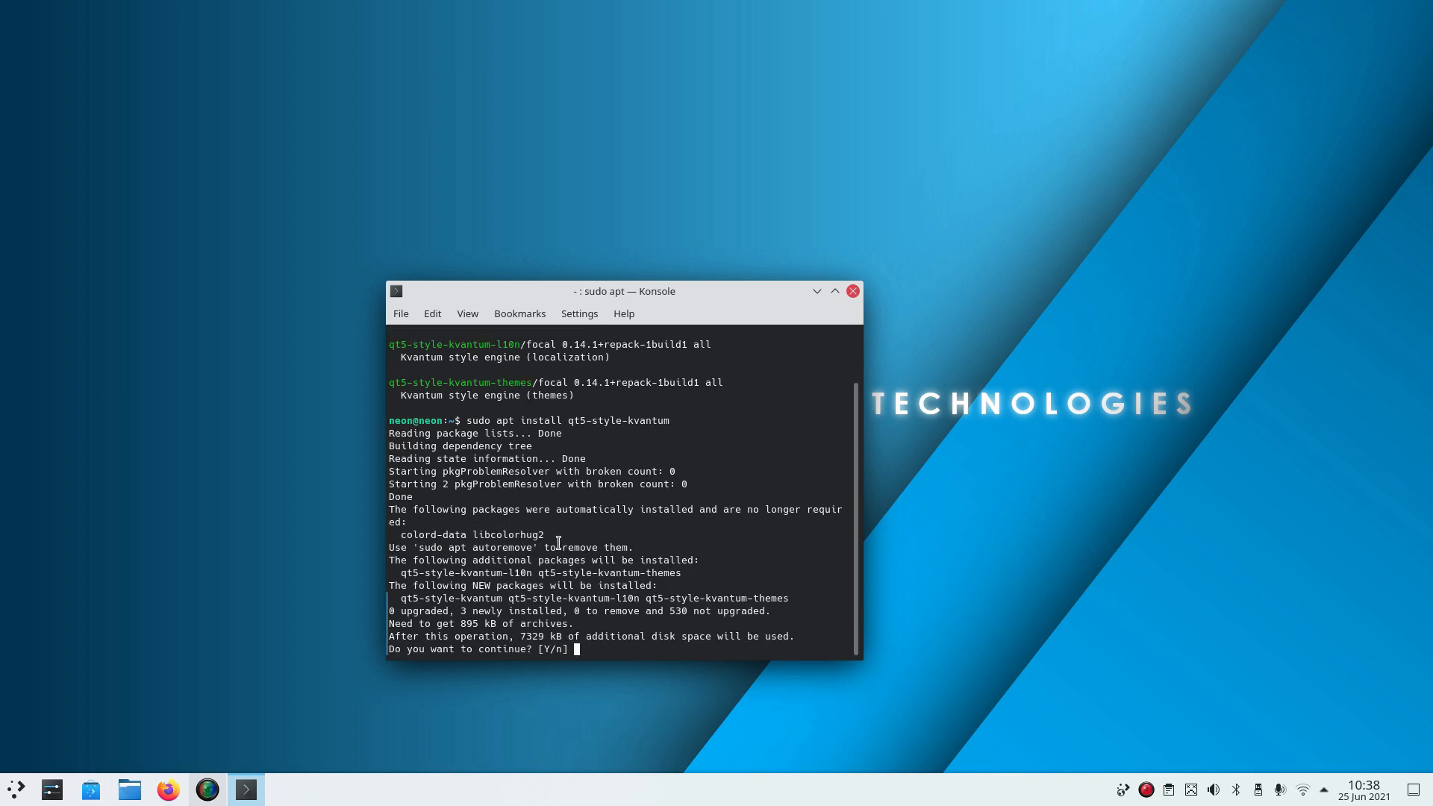
pyautogui.write('y')
pyautogui.press('Return')
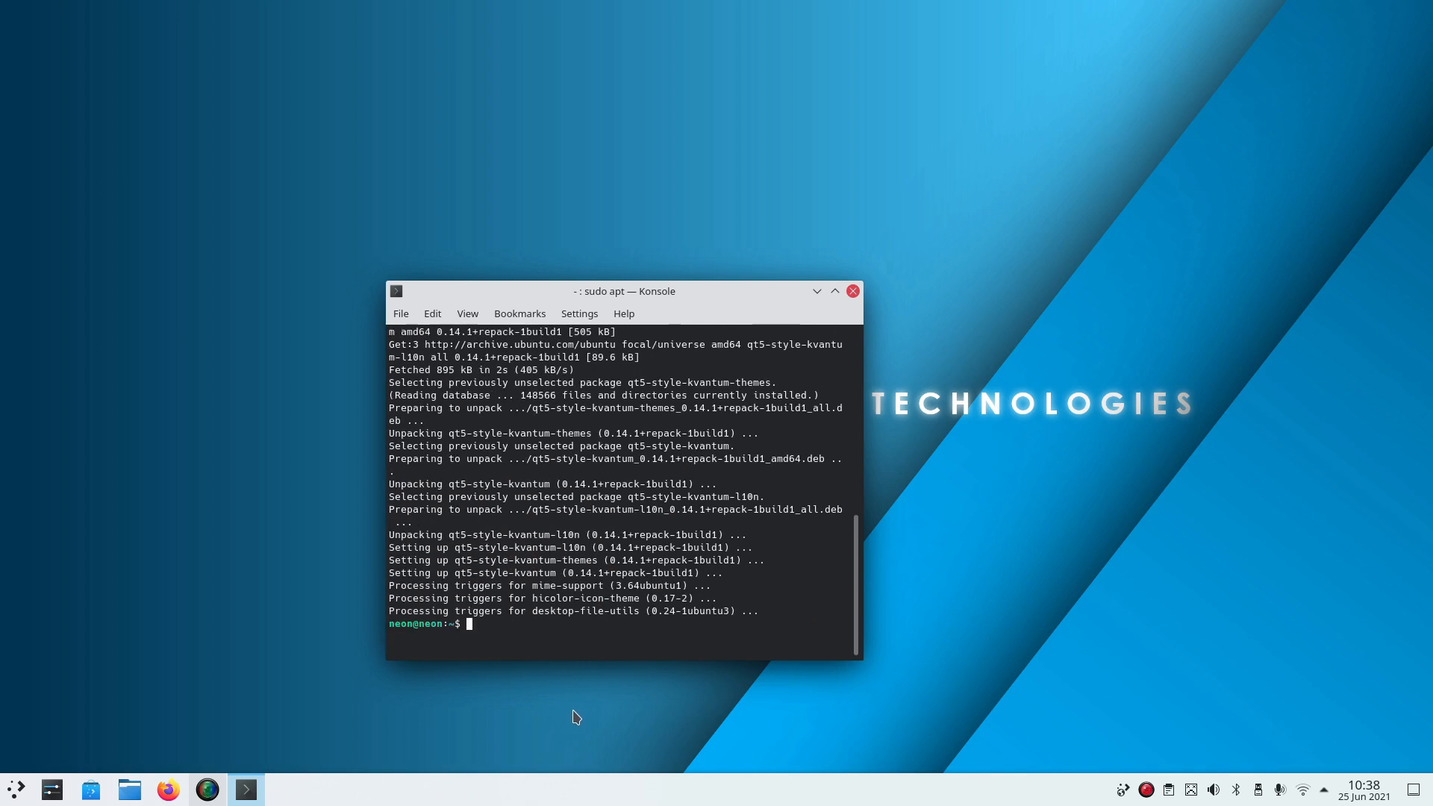
# Launch Kvantum Manager from the application launcher and close the Konsole window.
pyautogui.click(16, 789)
pyautogui.write('kva')
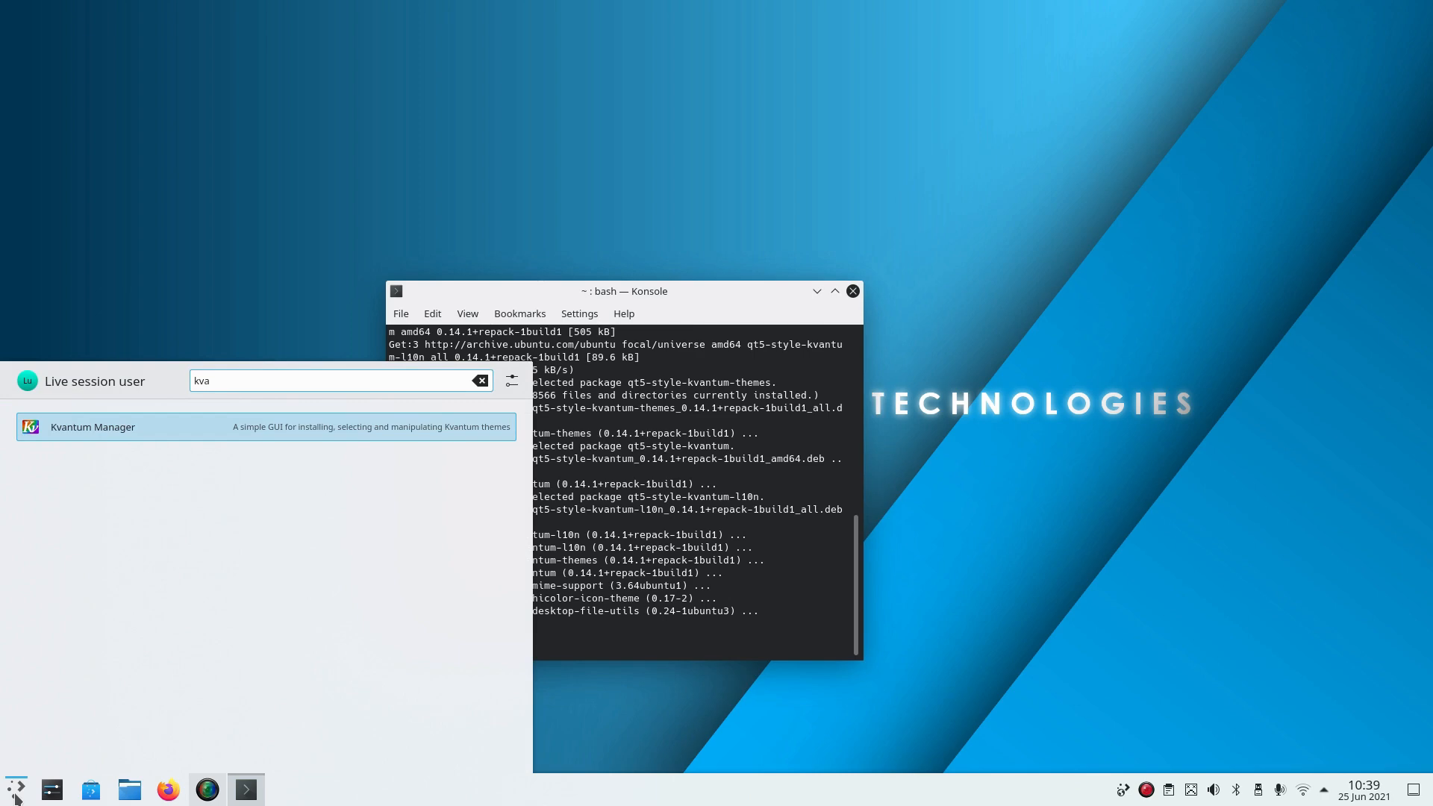
pyautogui.press('Return')
pyautogui.moveTo(755, 290); pyautogui.dragTo(401, 273)
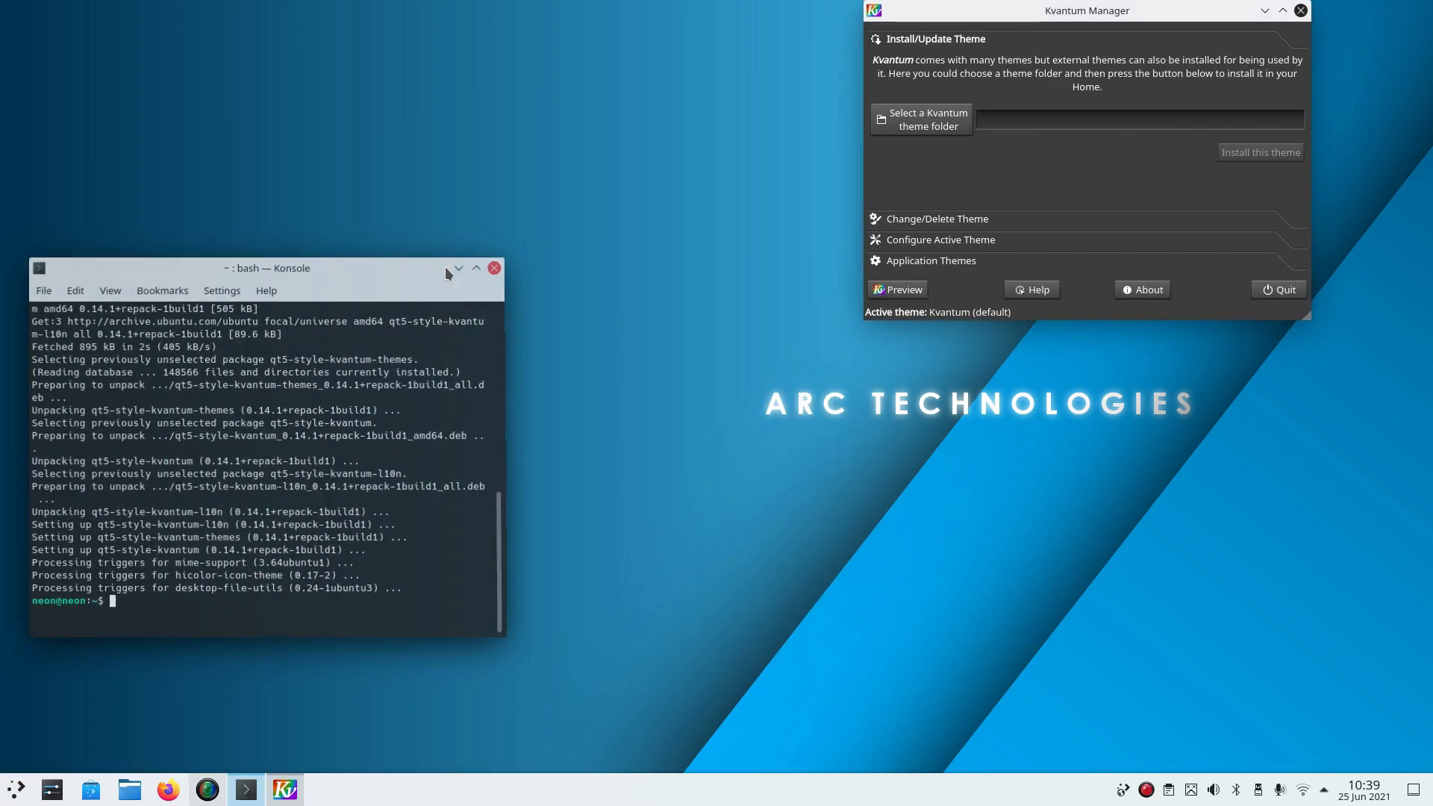
pyautogui.click(487, 267)
# Maximize the Kvantum Manager window and open the Configure Active Theme settings.
pyautogui.moveTo(1004, 12); pyautogui.dragTo(335, 259)
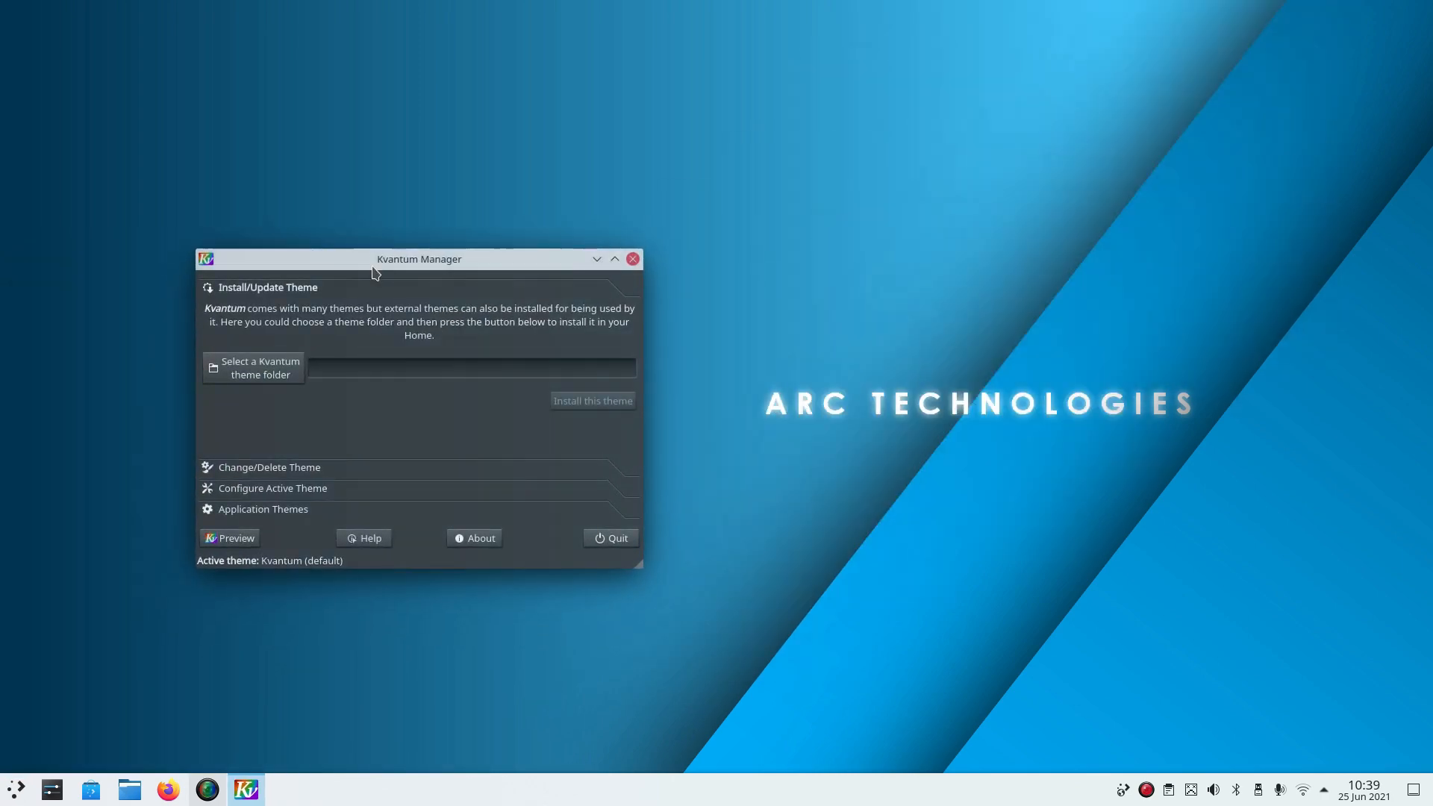
pyautogui.click(613, 260)
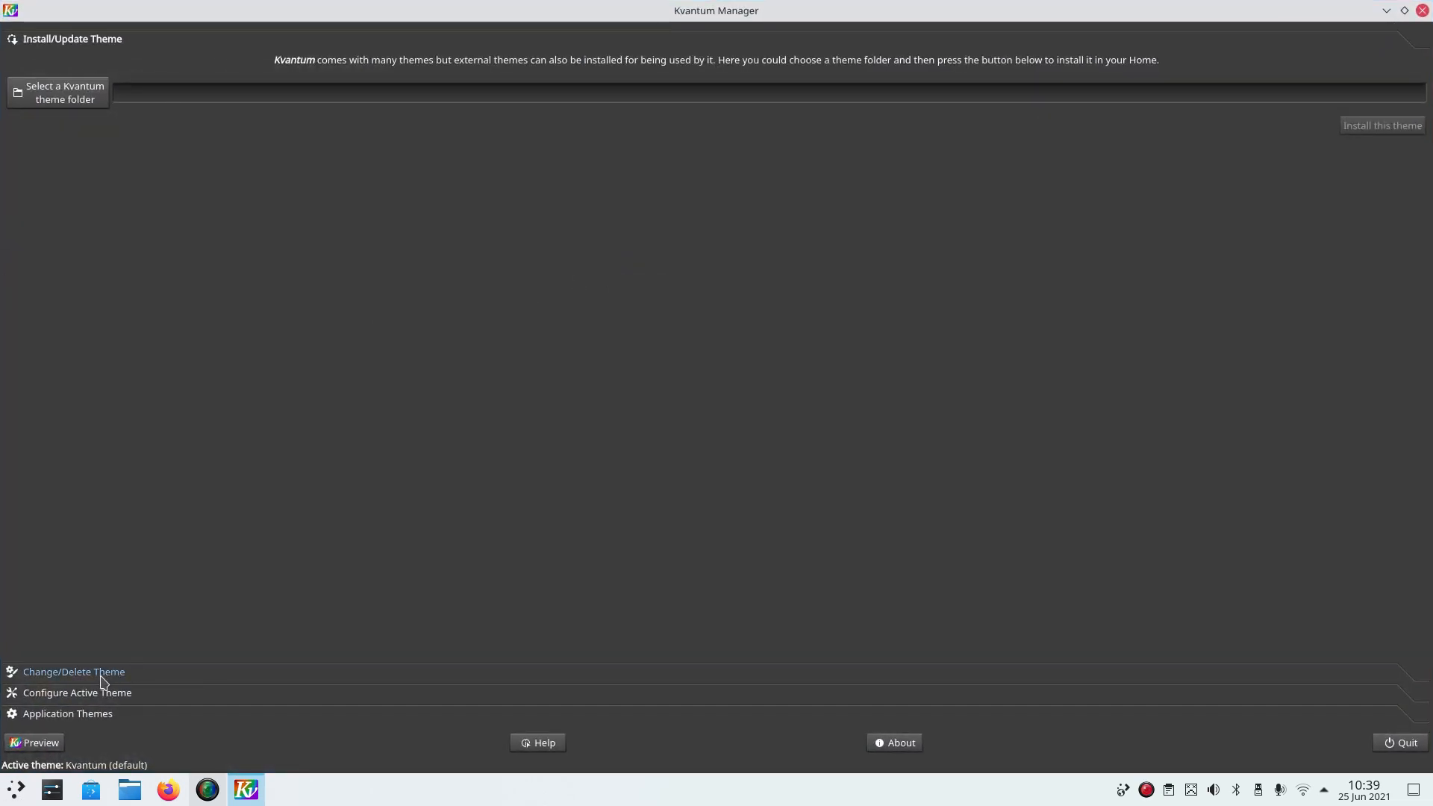
pyautogui.click(77, 692)
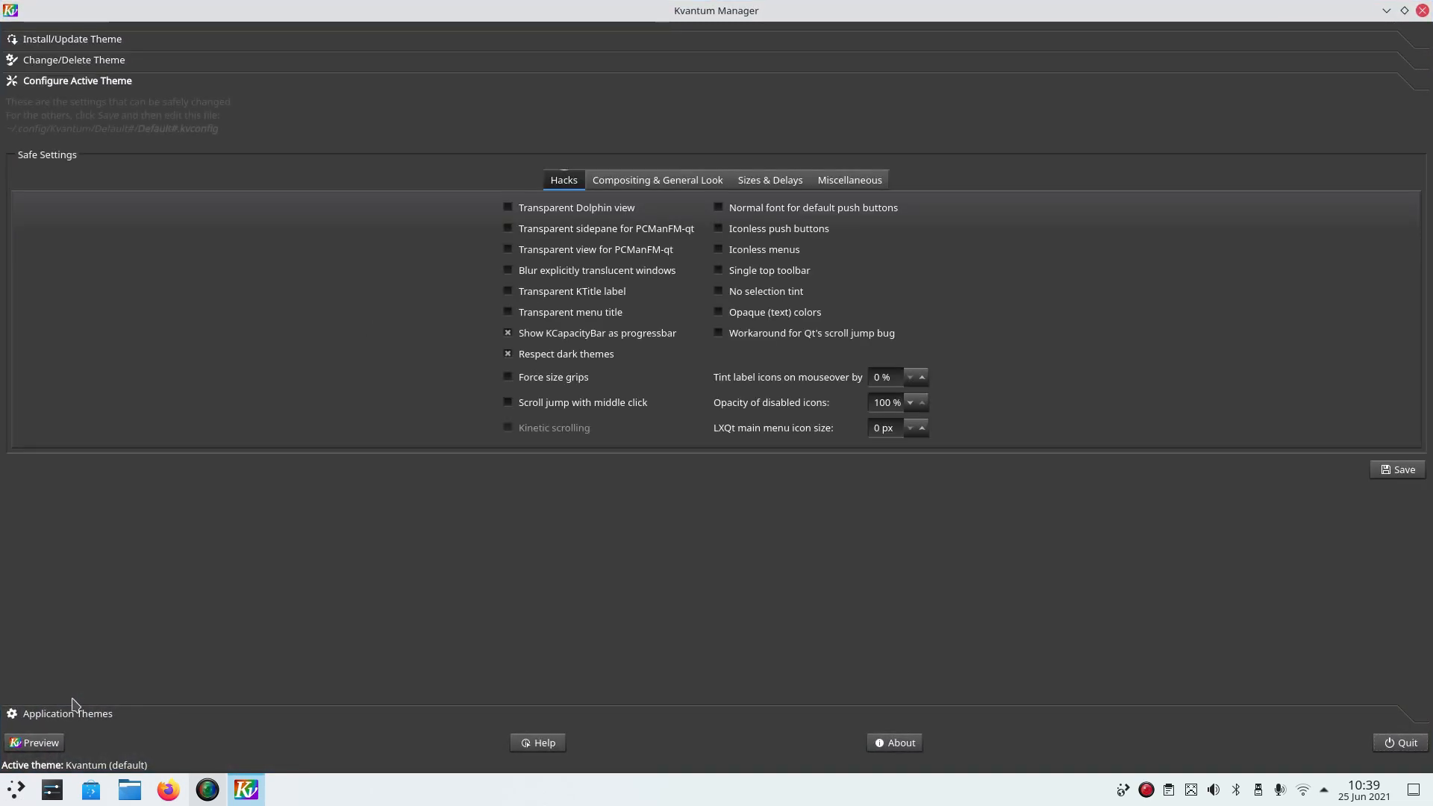
# Switch to changing the theme and make KvAmbiance the active Kvantum theme.
pyautogui.click(64, 59)
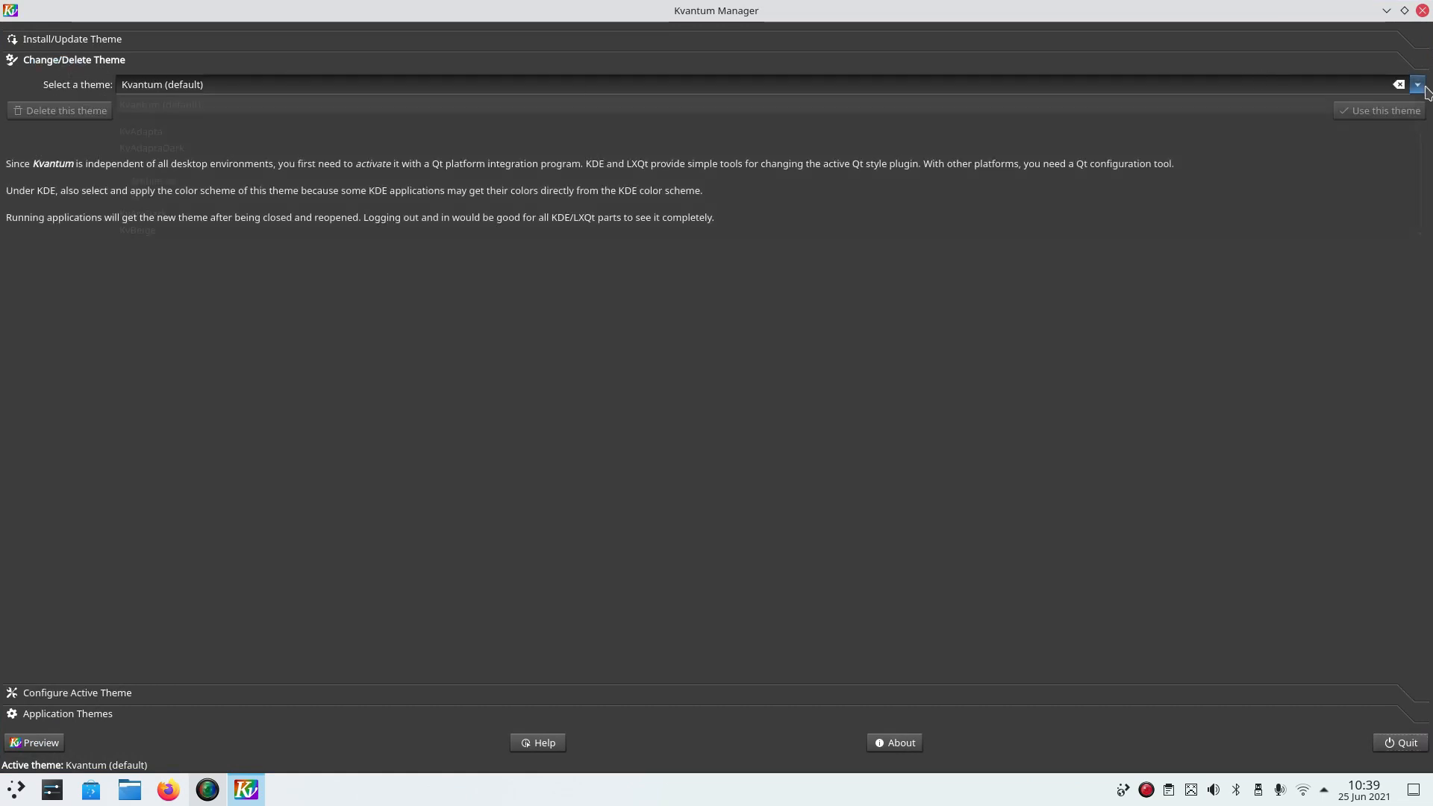
pyautogui.click(1422, 86)
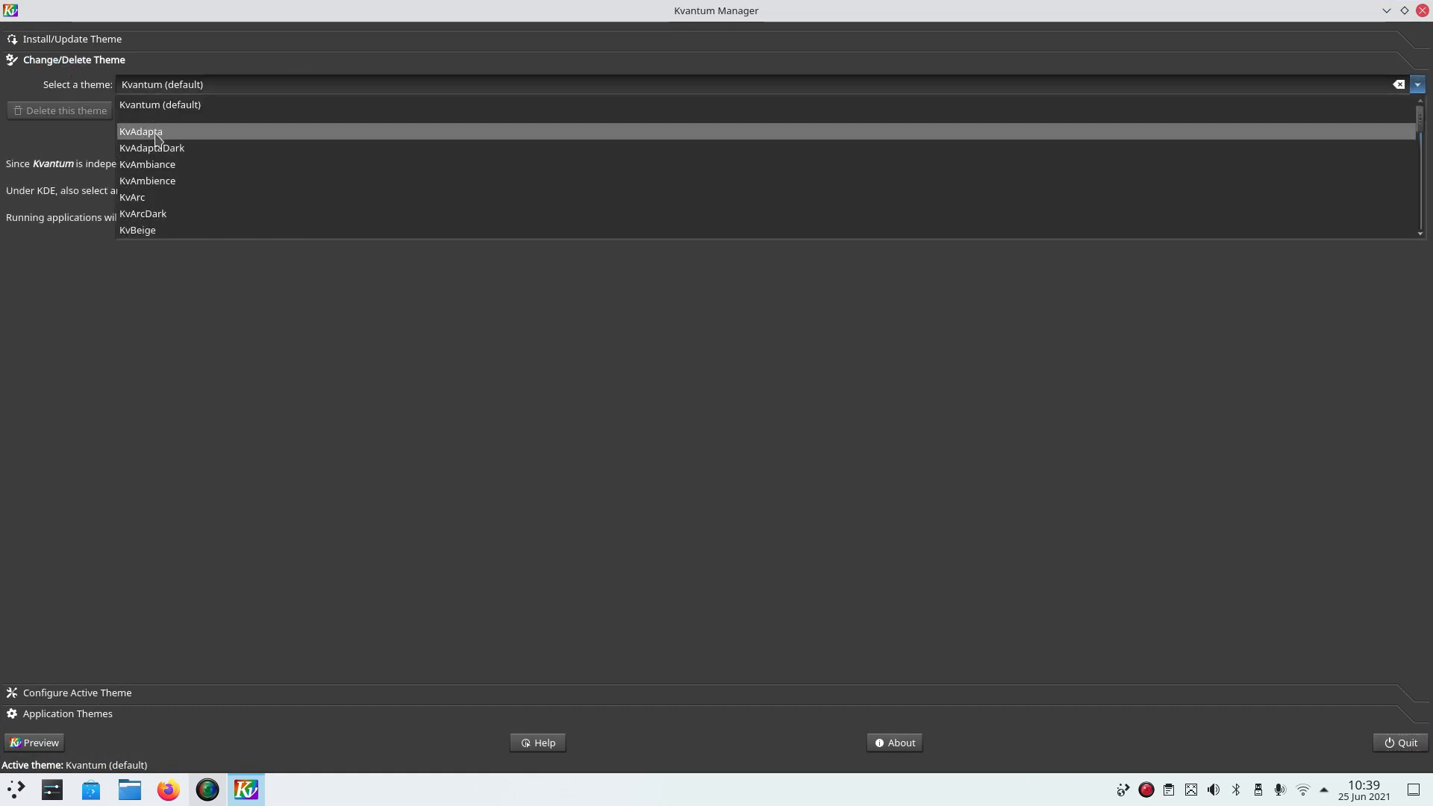
pyautogui.click(142, 164)
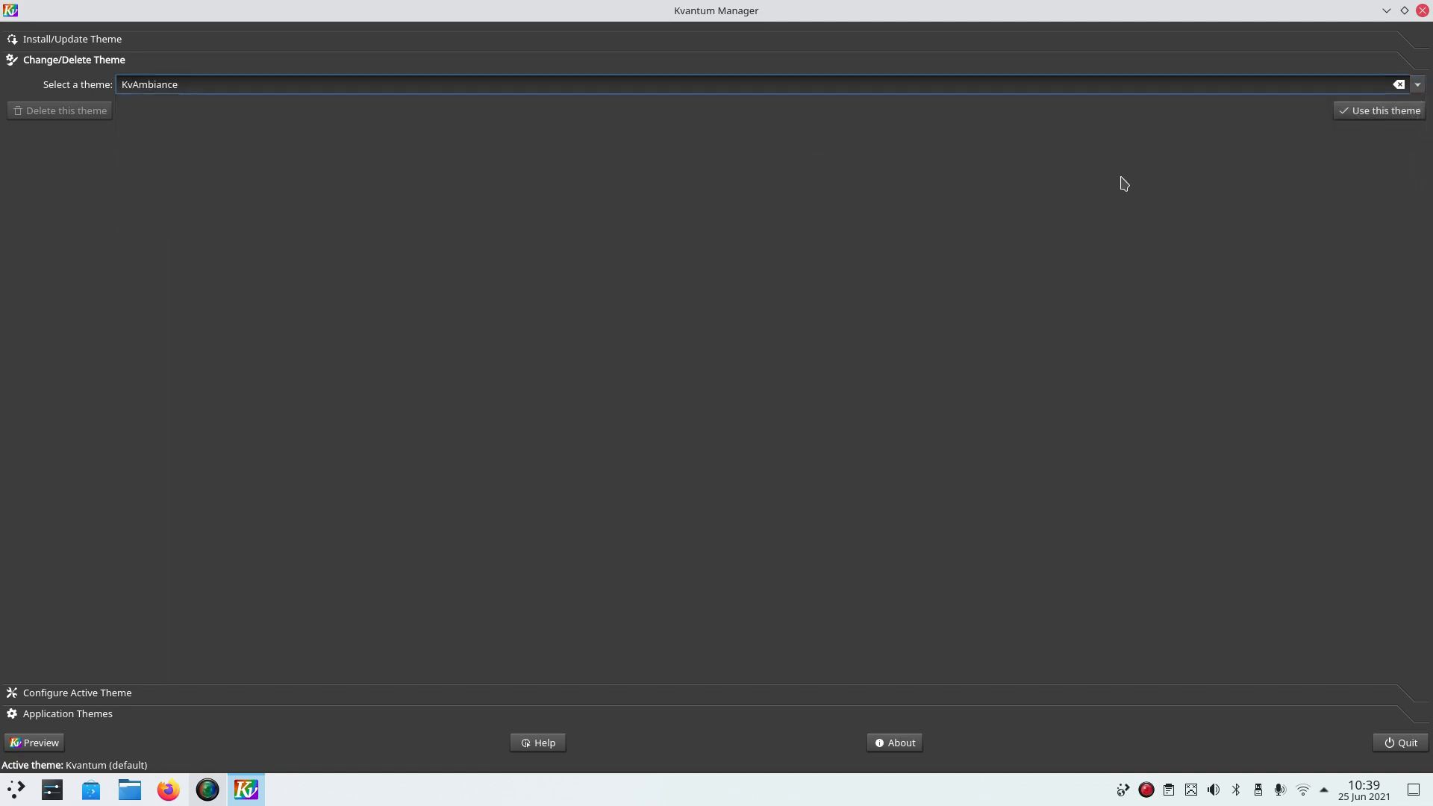
pyautogui.click(1386, 112)
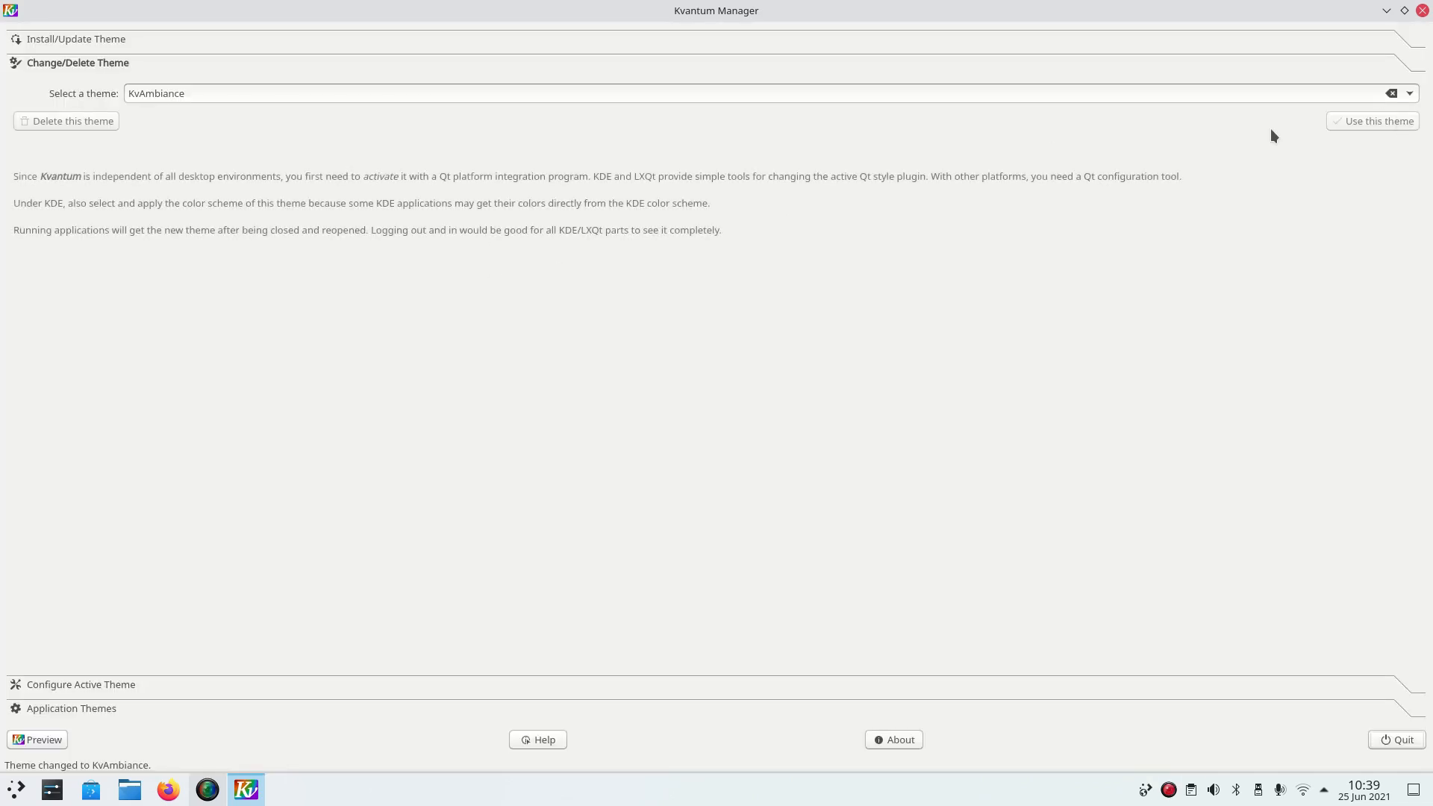
# Restore the Kvantum Manager window from maximized and make KvCurves3d the active theme.
pyautogui.doubleClick(1072, 7)
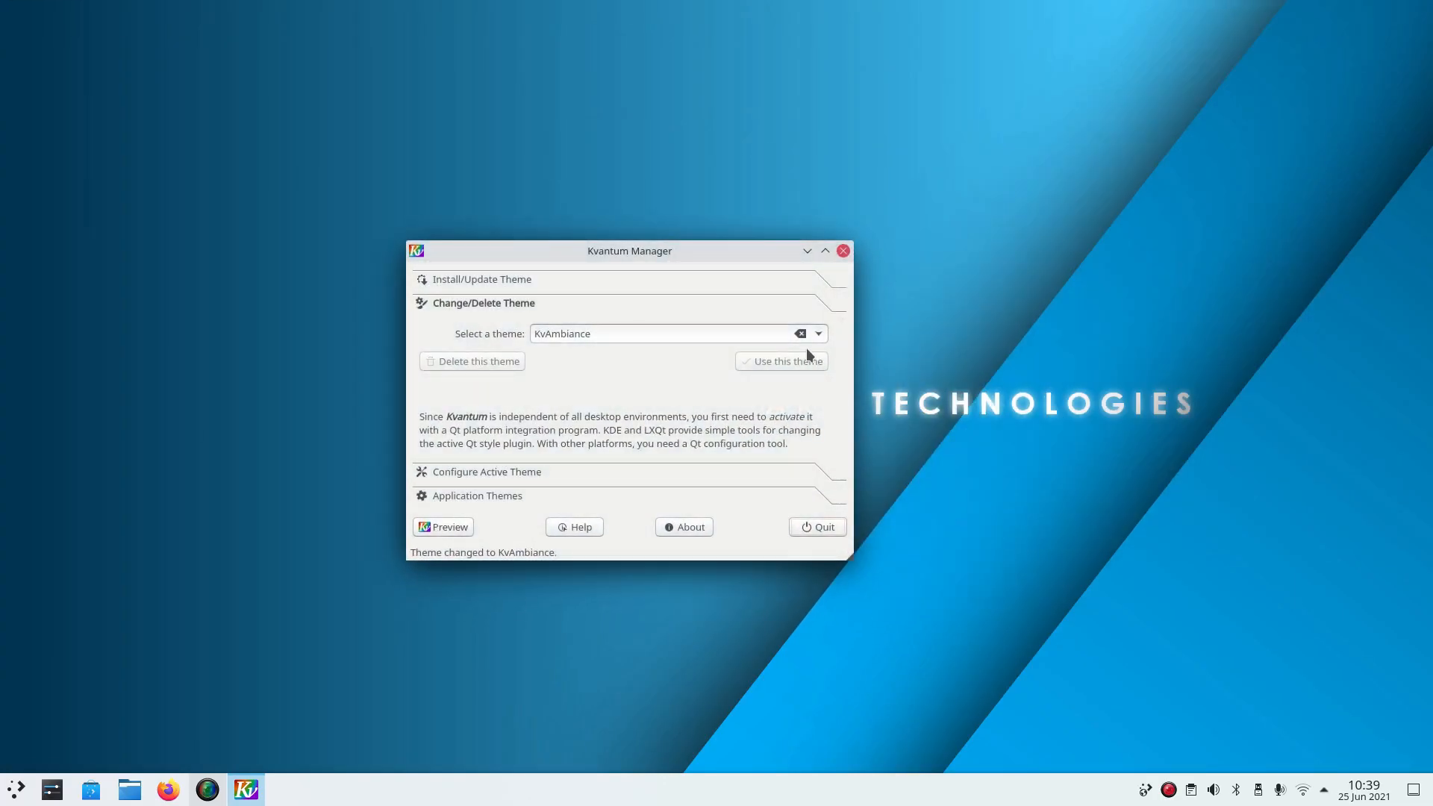
pyautogui.click(818, 334)
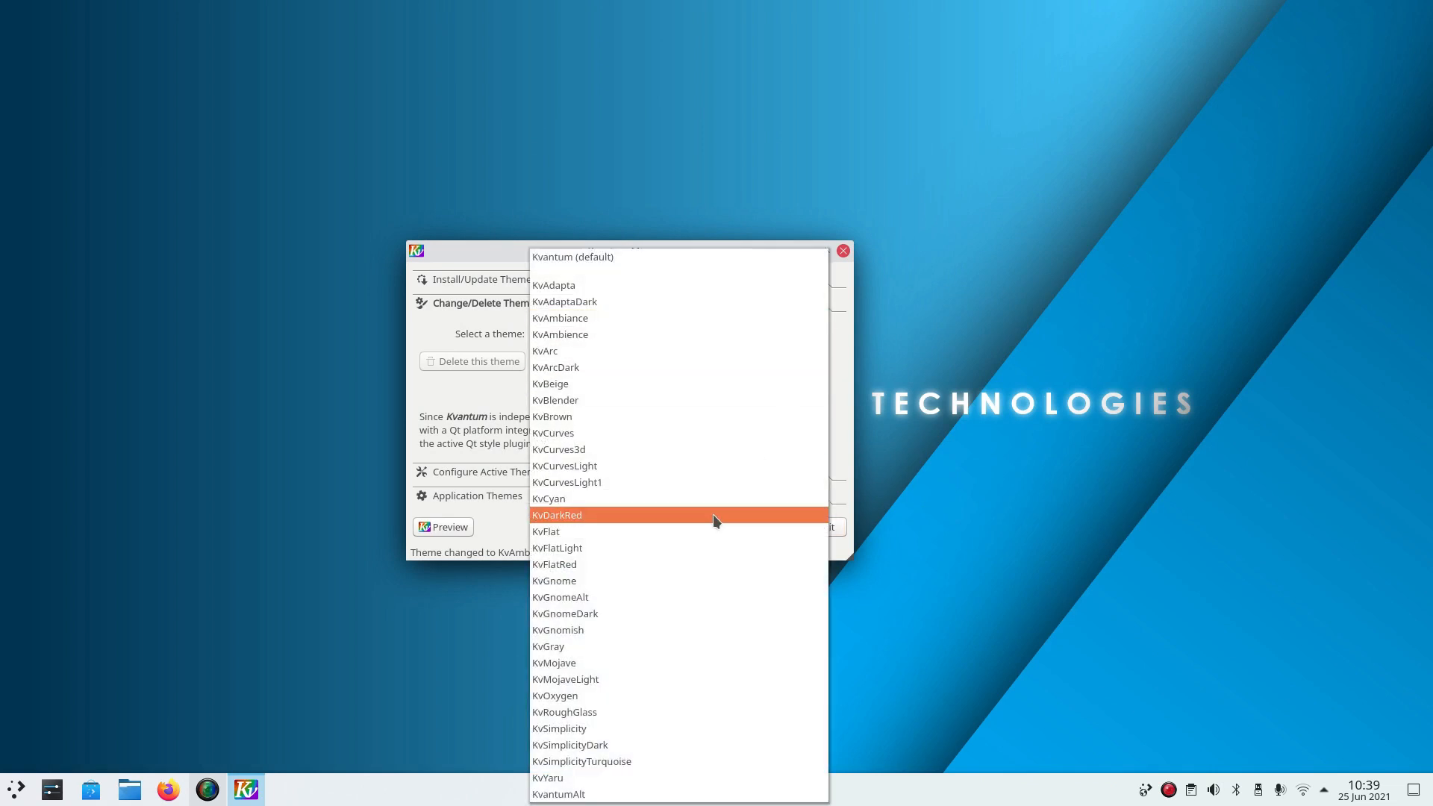
pyautogui.click(586, 448)
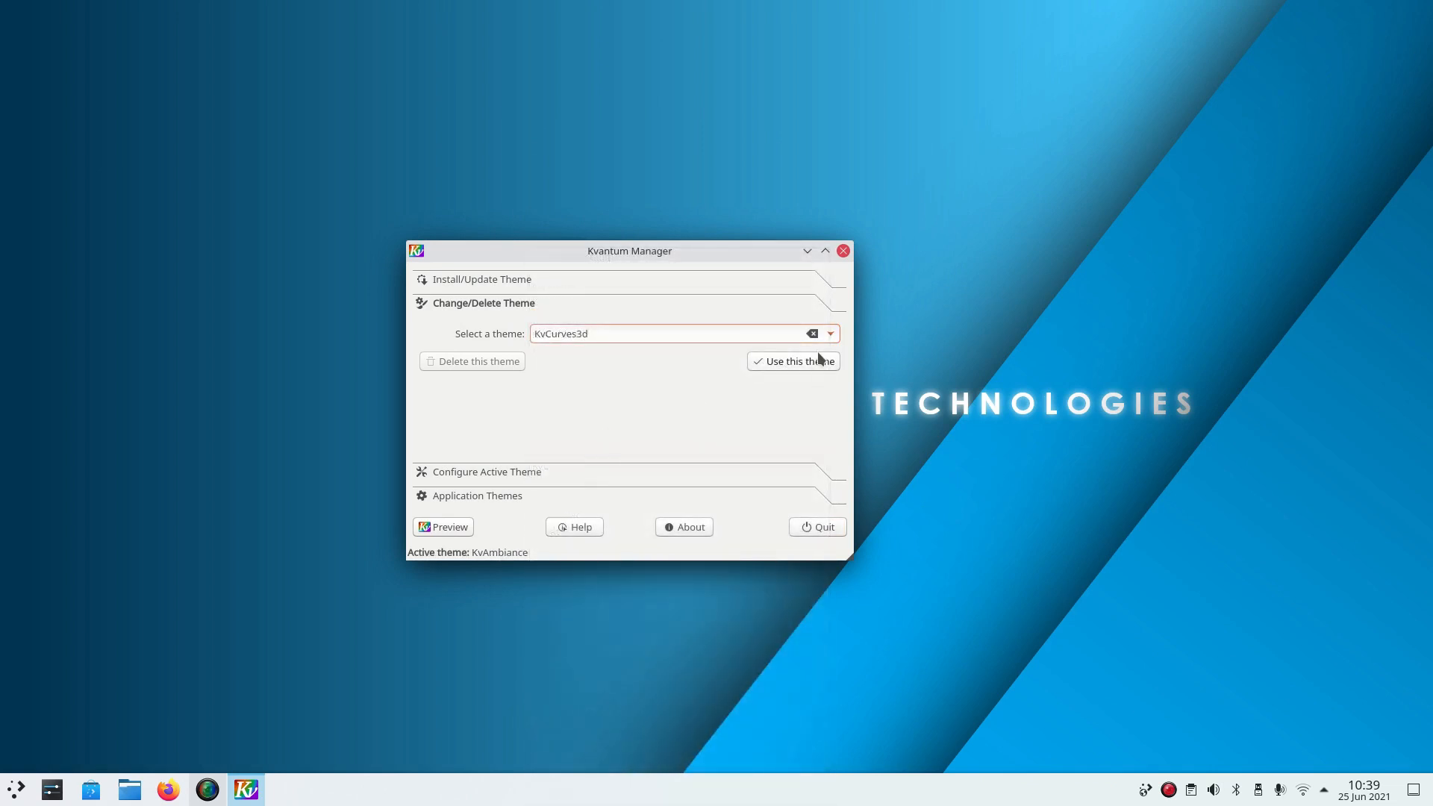
pyautogui.click(799, 365)
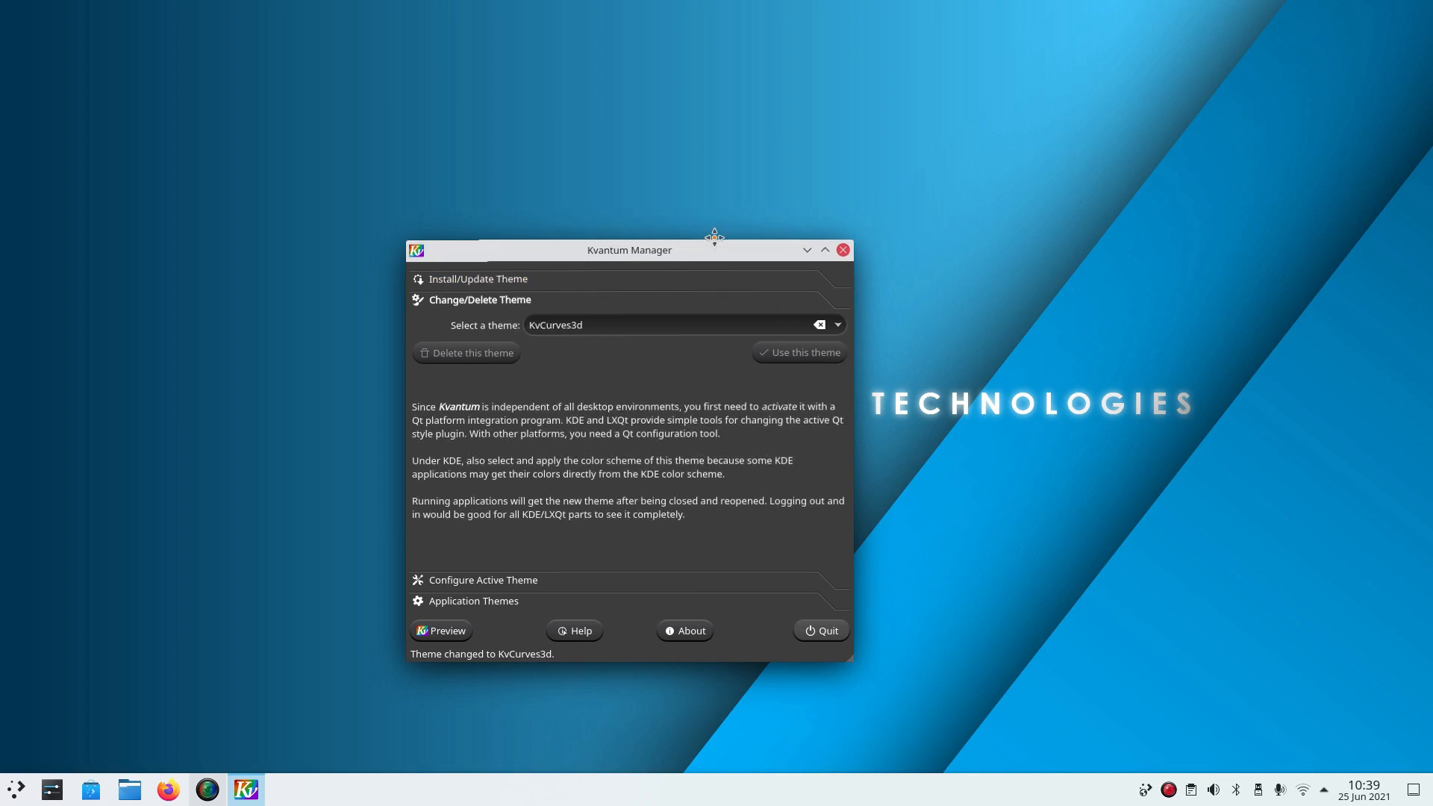
# Make KvMojaveLight the active Kvantum theme.
pyautogui.click(793, 225)
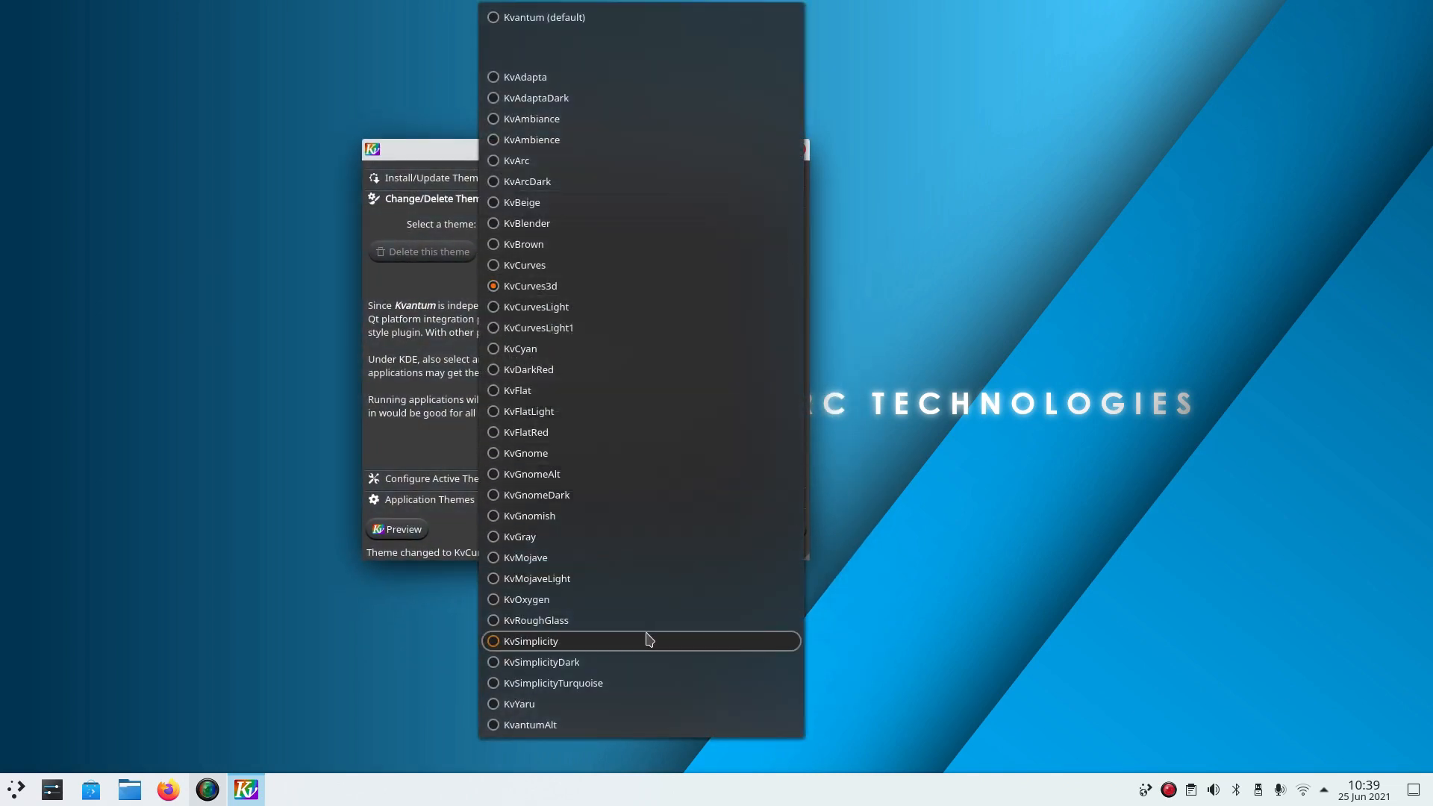
pyautogui.click(552, 579)
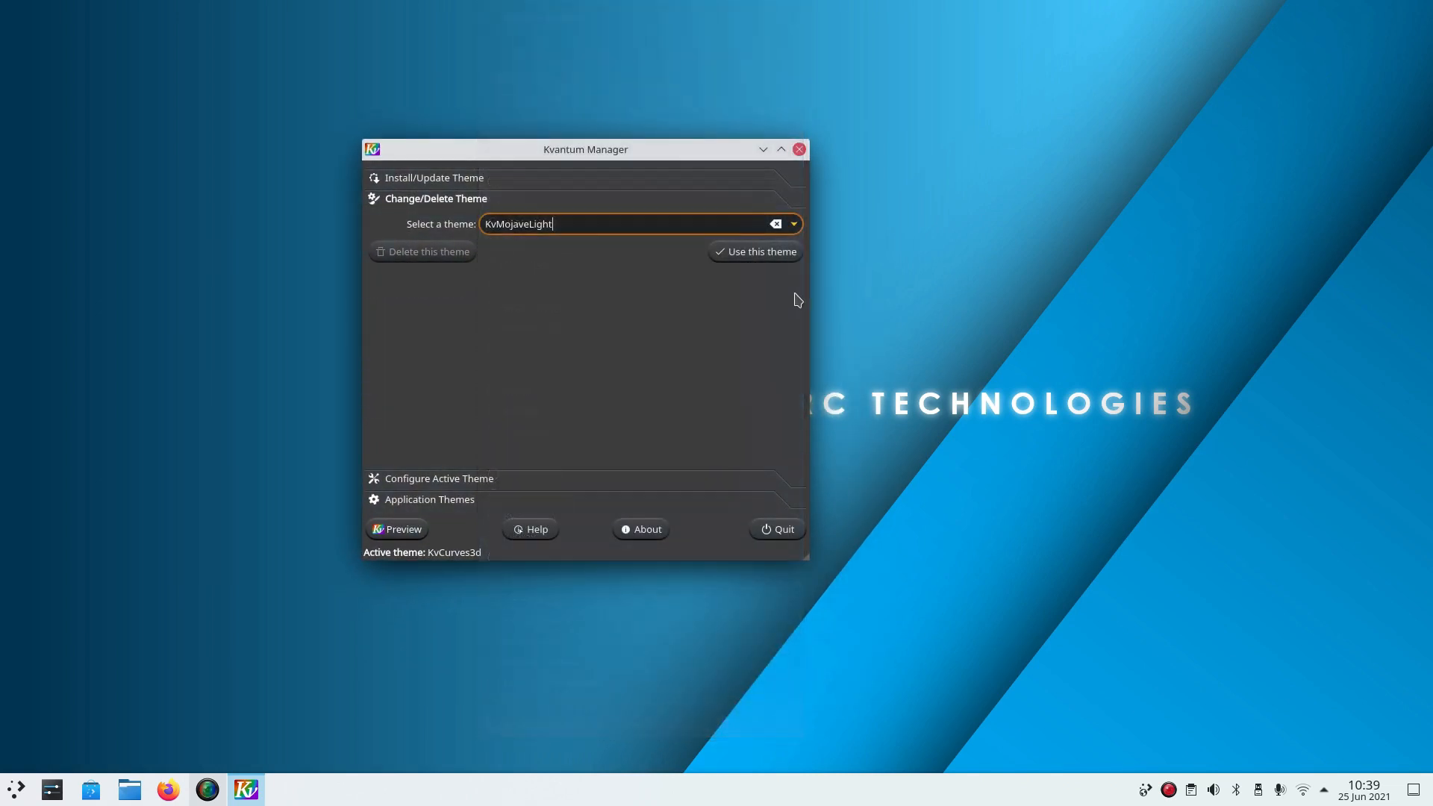
pyautogui.click(791, 254)
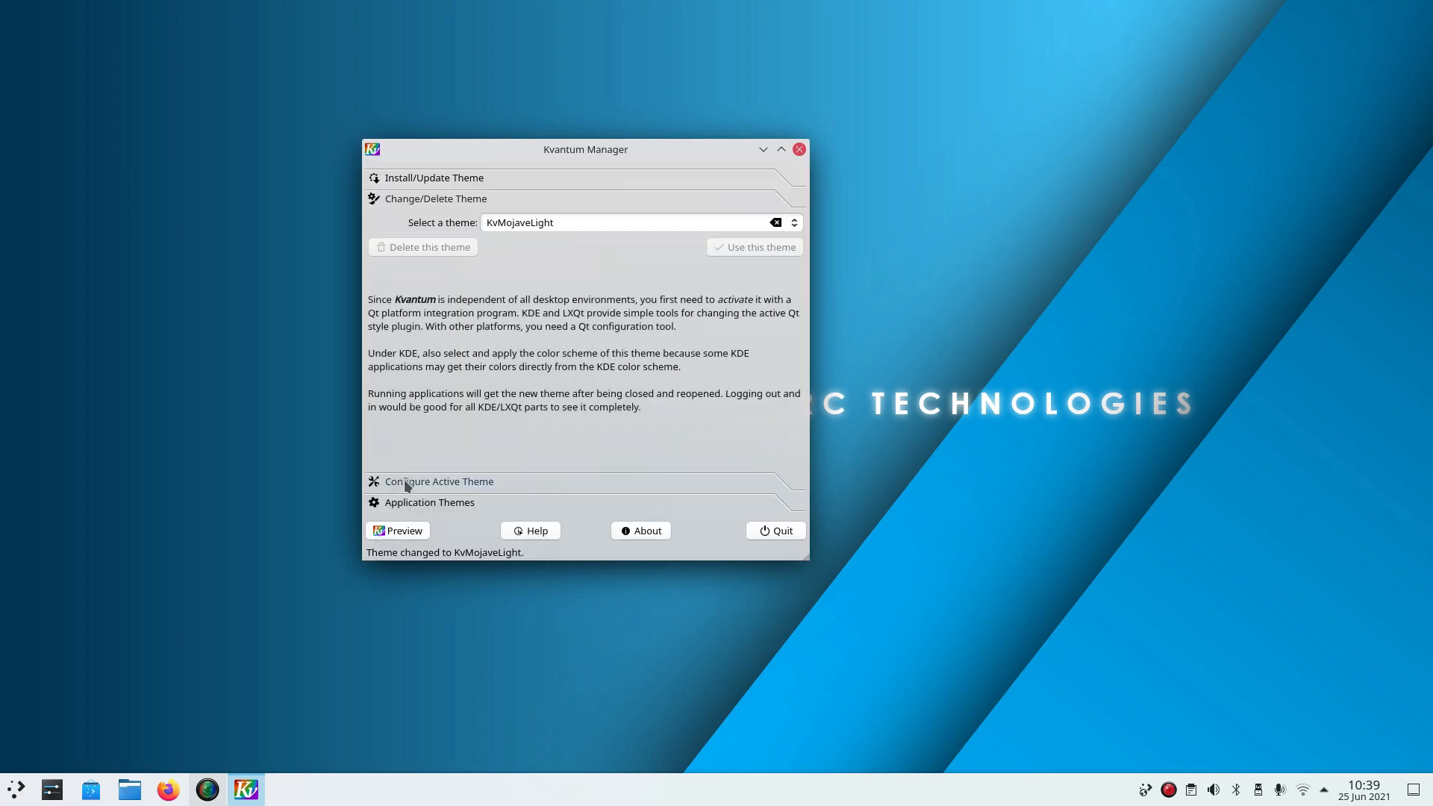
# Open the active theme's compositing and general look settings and clear the list of opaque apps.
pyautogui.click(404, 483)
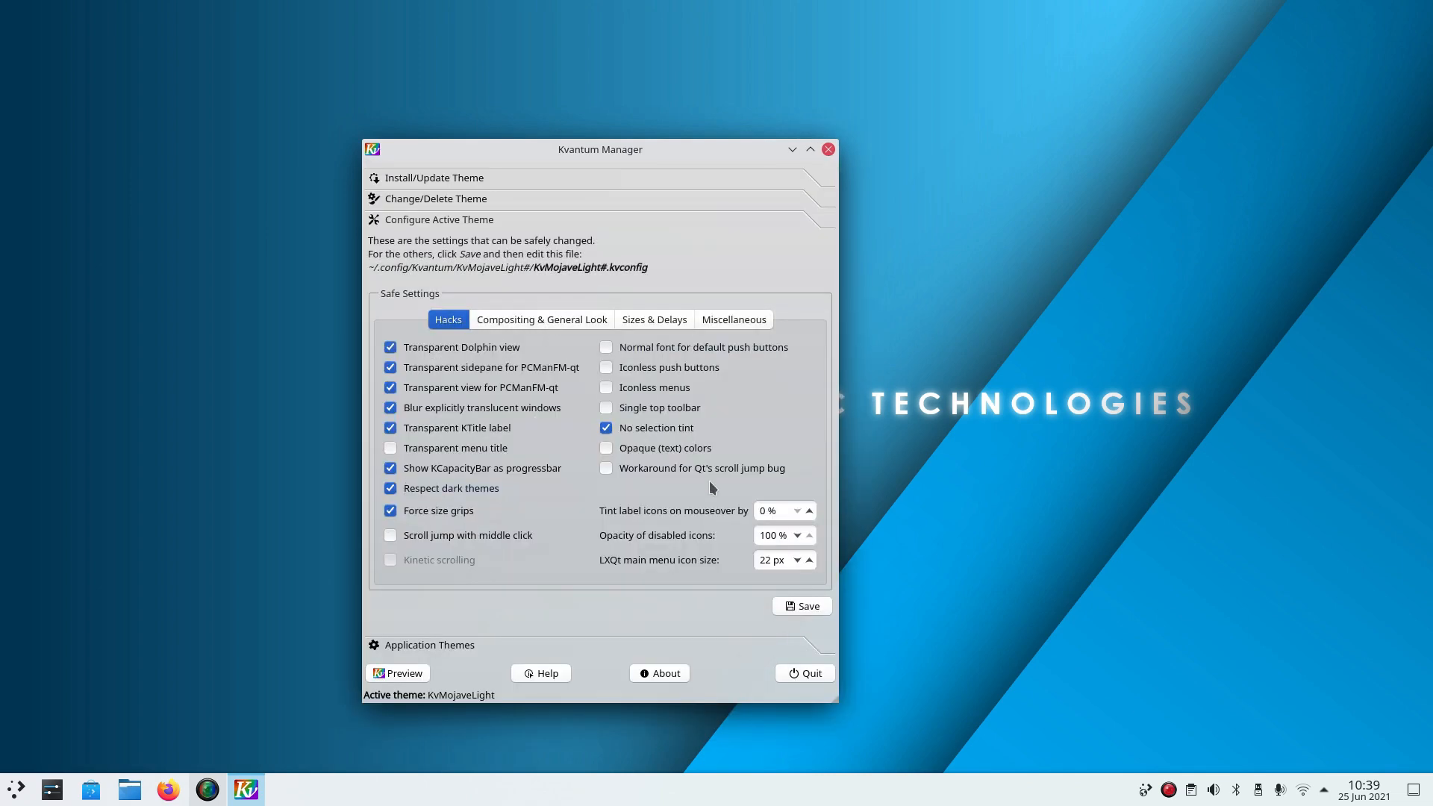
pyautogui.click(531, 323)
pyautogui.click(610, 415)
pyautogui.hotkey('ctrl', 'a')
pyautogui.press('BackSpace')
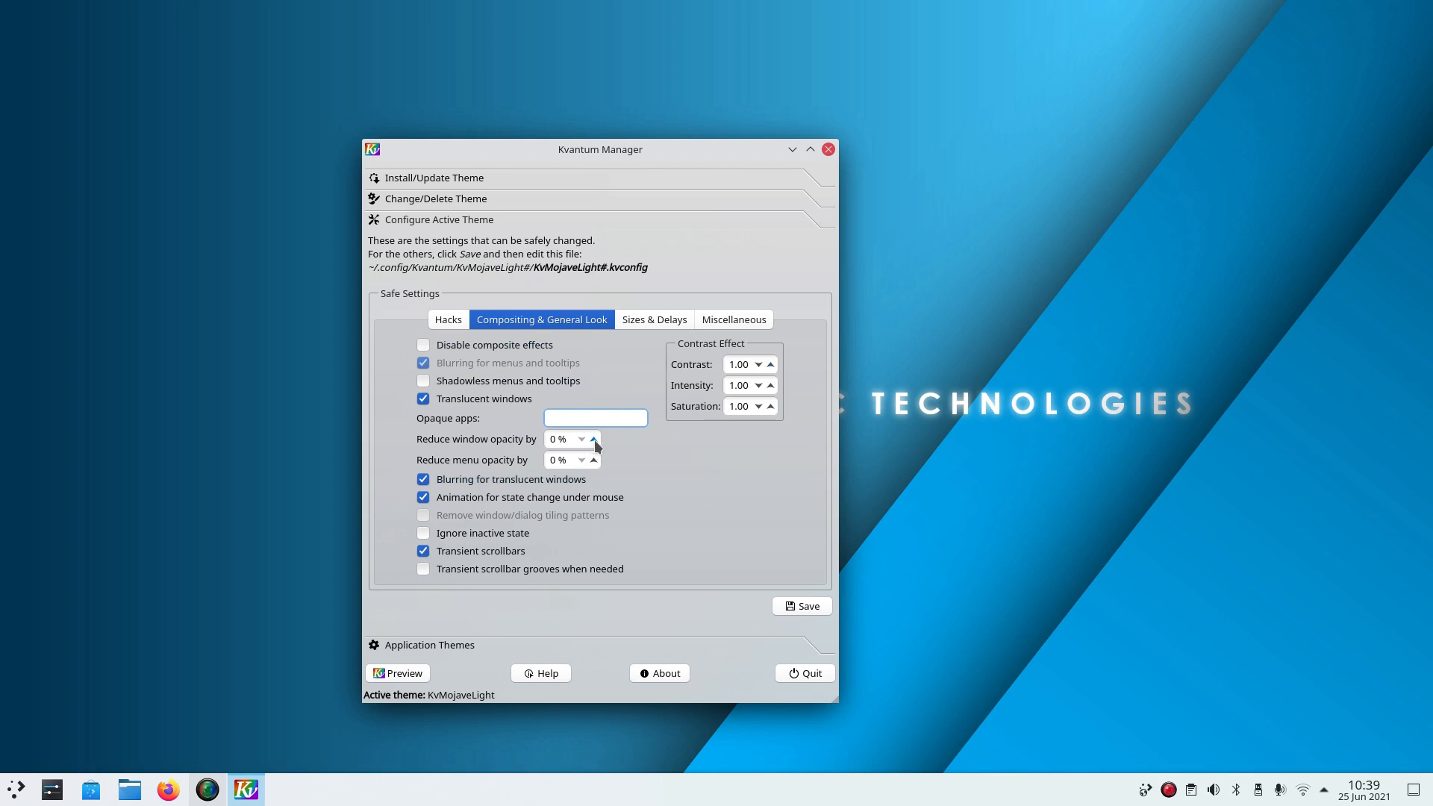
# Reduce both window opacity and menu opacity by 90 % and save the configuration.
pyautogui.click(553, 440)
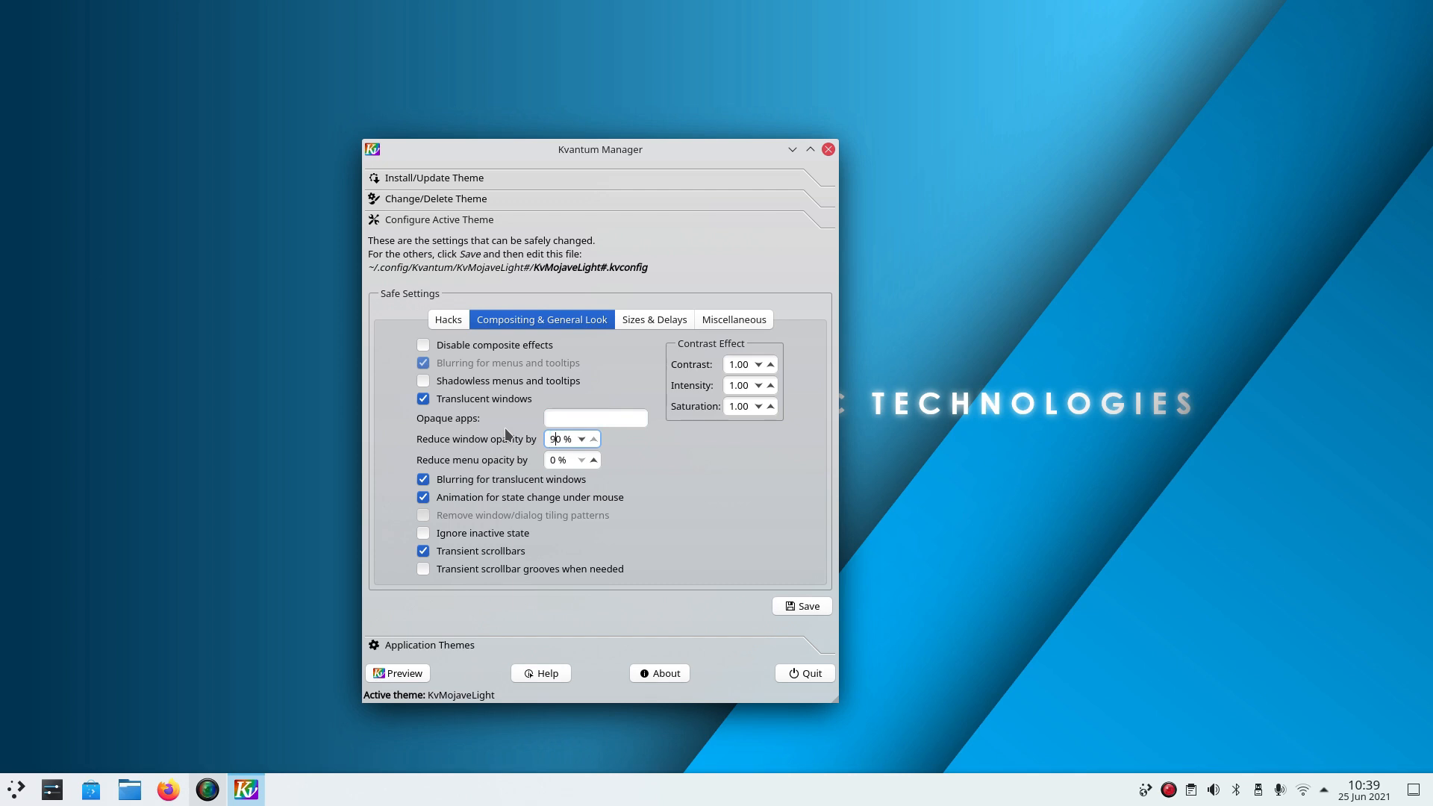
pyautogui.click(550, 460)
pyautogui.click(804, 605)
# Move the window to the middle of the desktop, set the window and menu opacity reductions to 20 %, and save.
pyautogui.moveTo(636, 149); pyautogui.dragTo(714, 88)
pyautogui.doubleClick(679, 371)
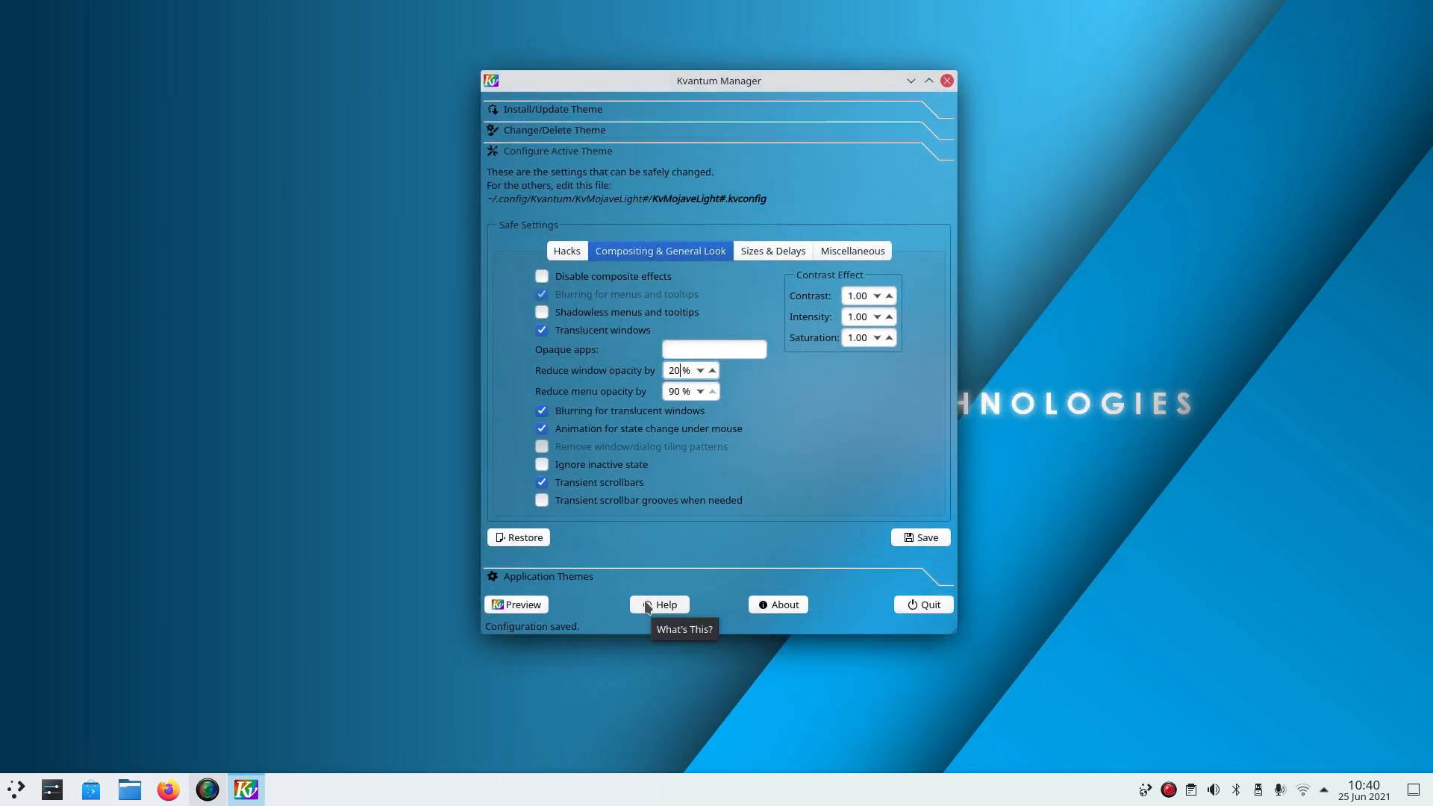
pyautogui.click(682, 392)
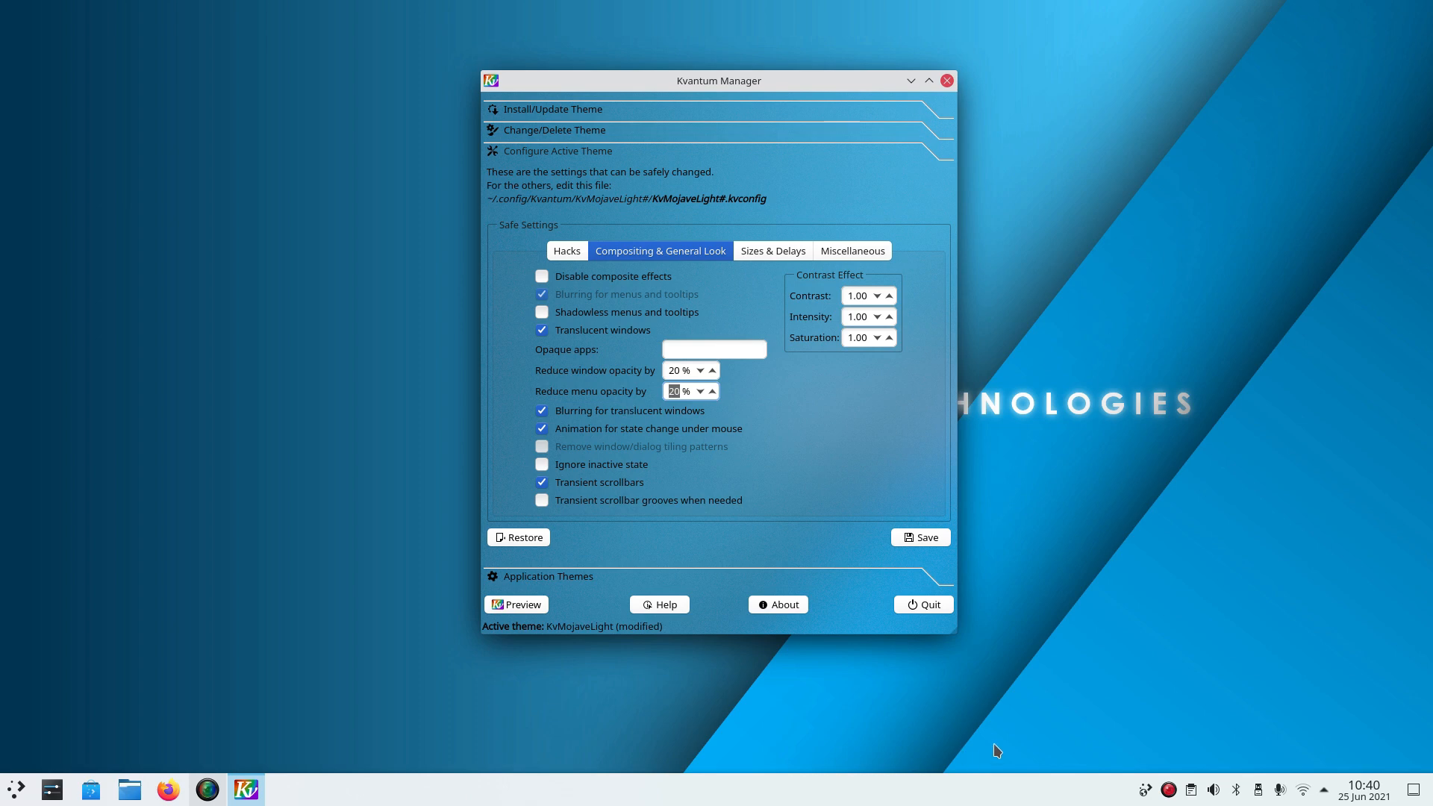
pyautogui.click(924, 537)
# Set the contrast effect to contrast 1.50 and intensity 1.40 and save the theme configuration.
pyautogui.moveTo(787, 80); pyautogui.dragTo(817, 75)
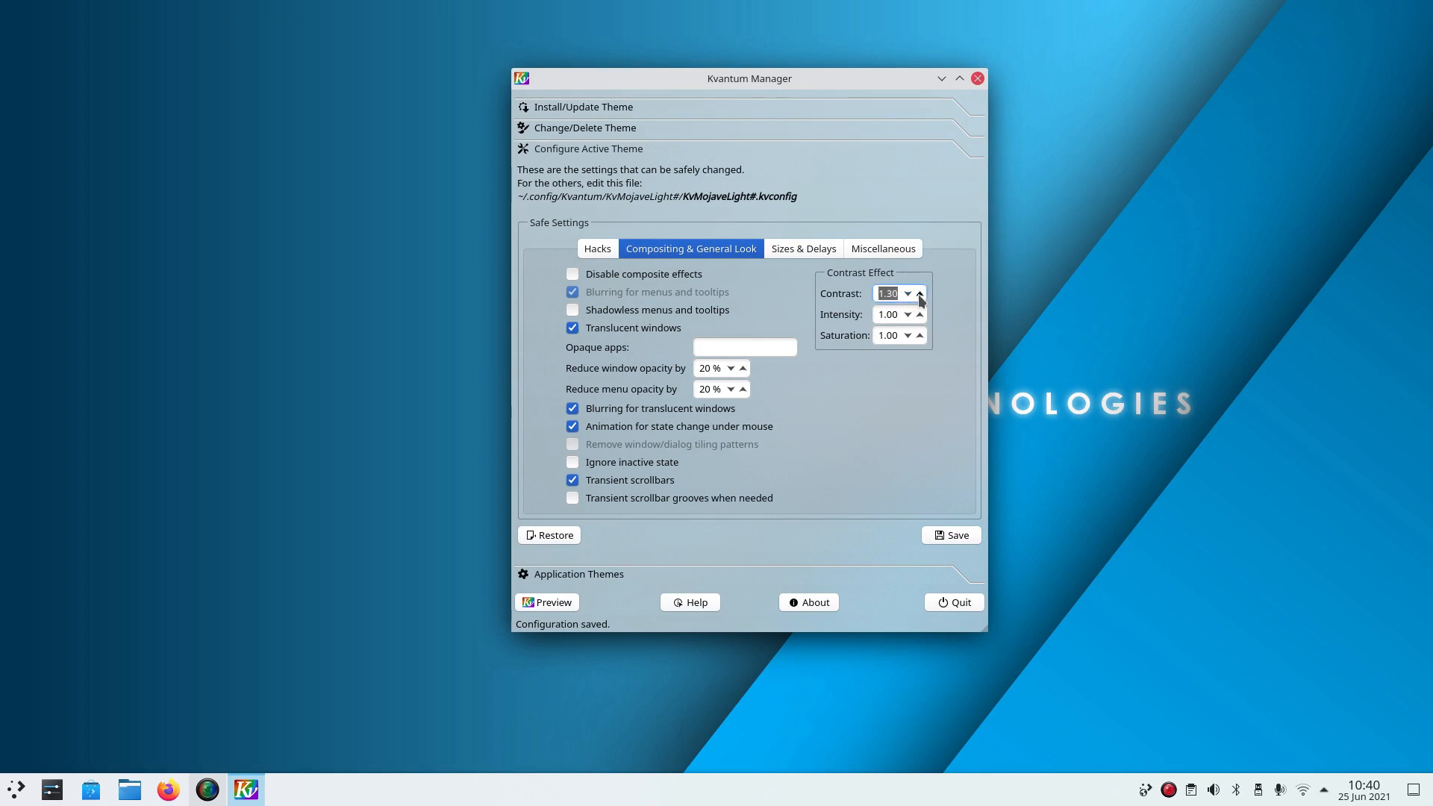
pyautogui.click(946, 540)
pyautogui.click(946, 535)
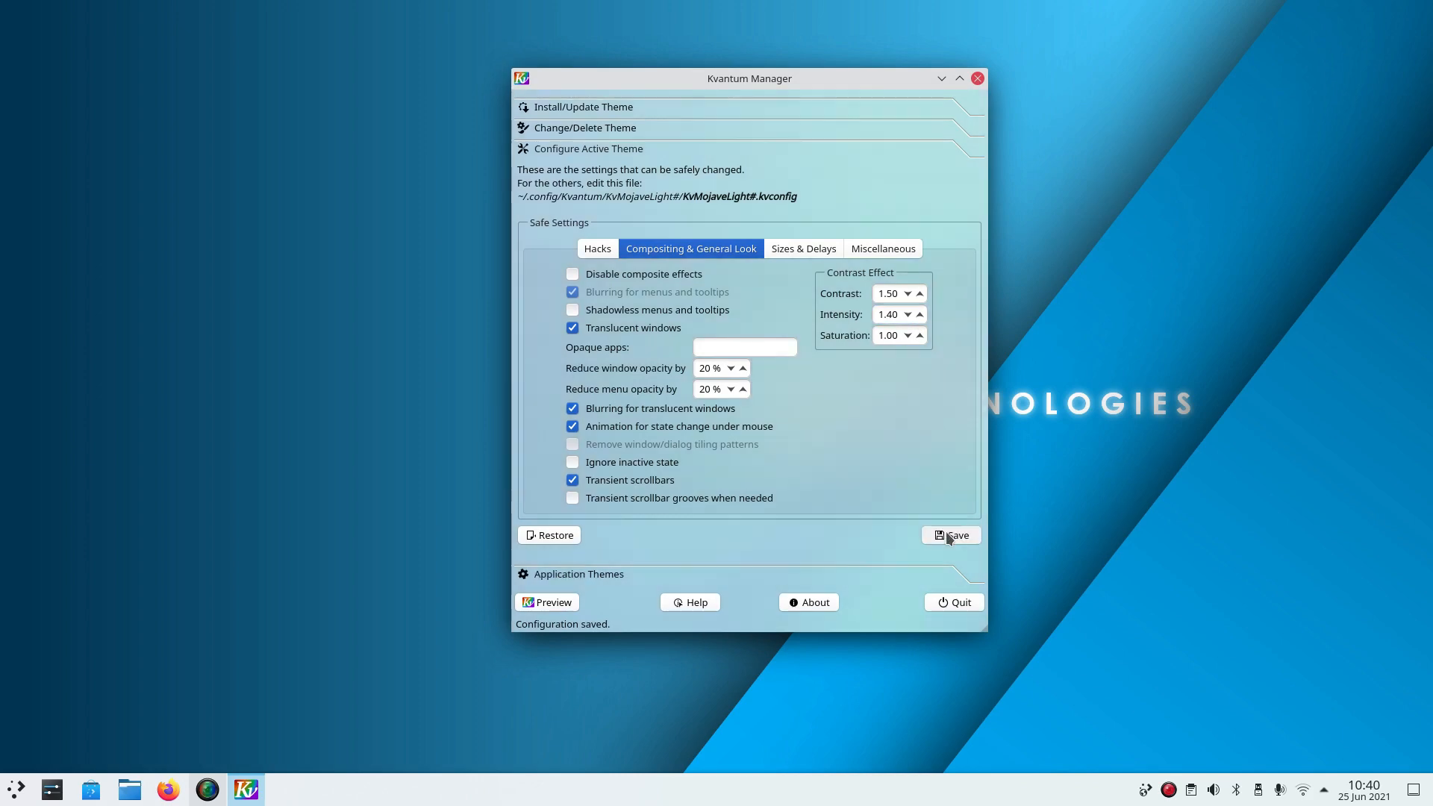
# Move the Kvantum Manager window aside and check how the application launcher looks with the theme.
pyautogui.moveTo(830, 78); pyautogui.dragTo(607, 123)
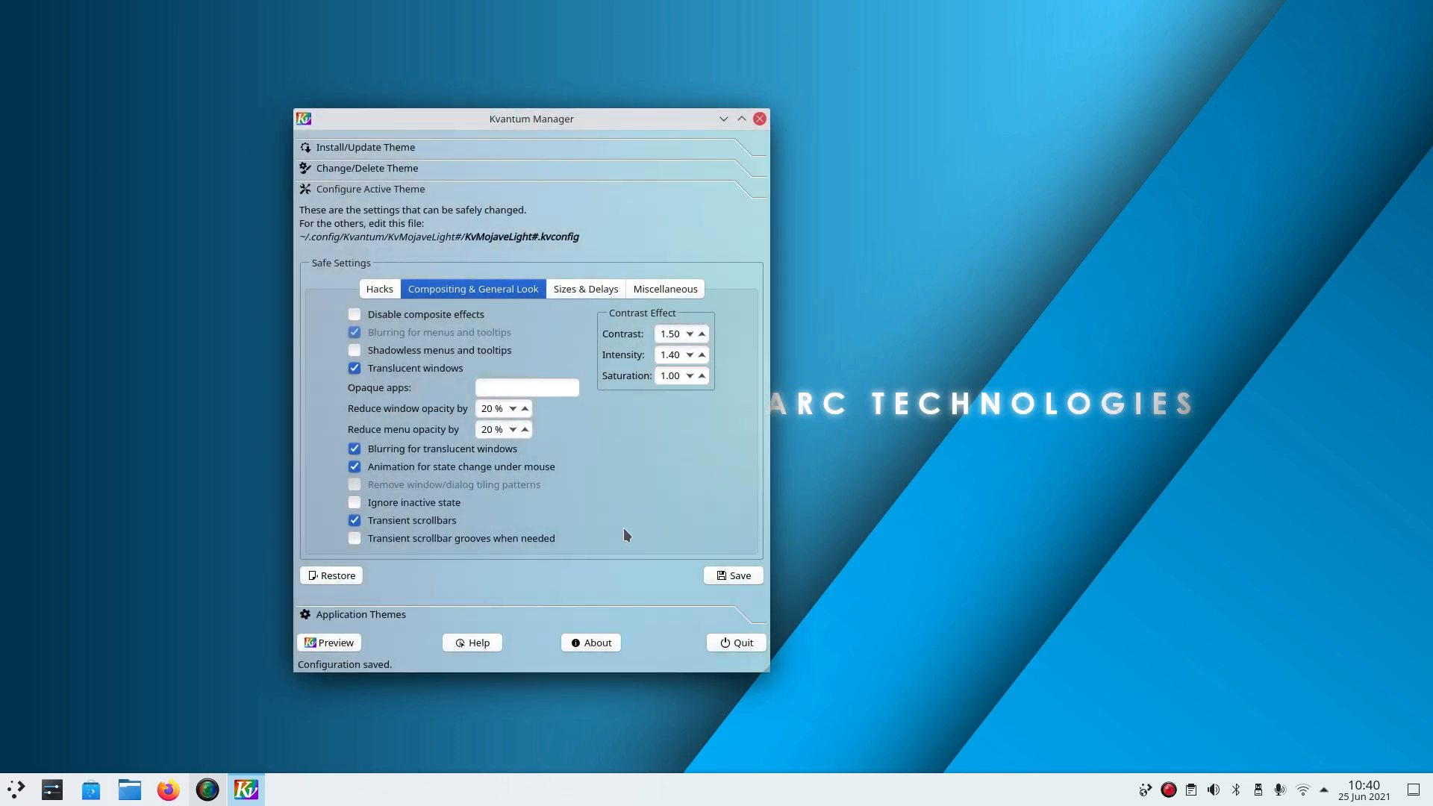
pyautogui.press('super')
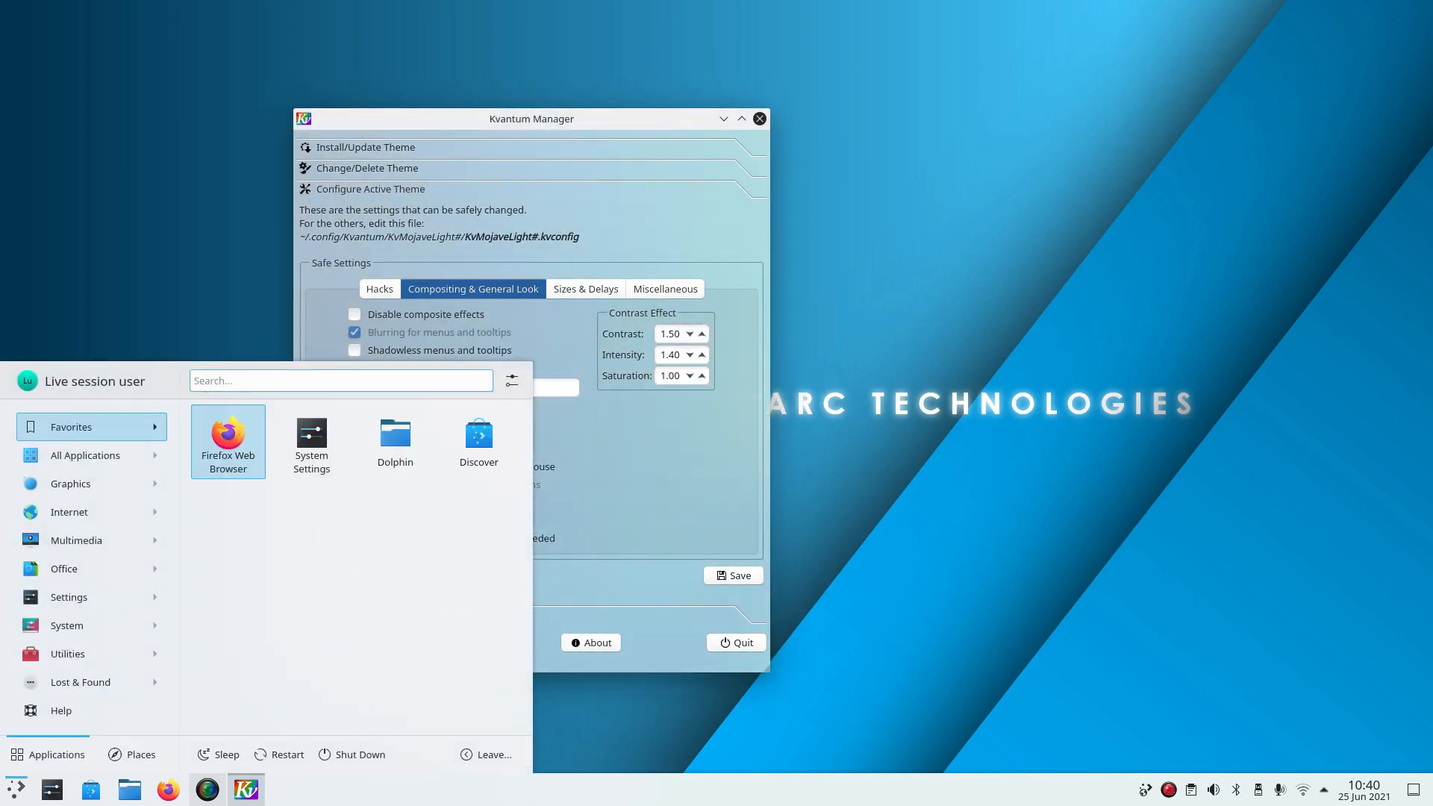
pyautogui.click(646, 491)
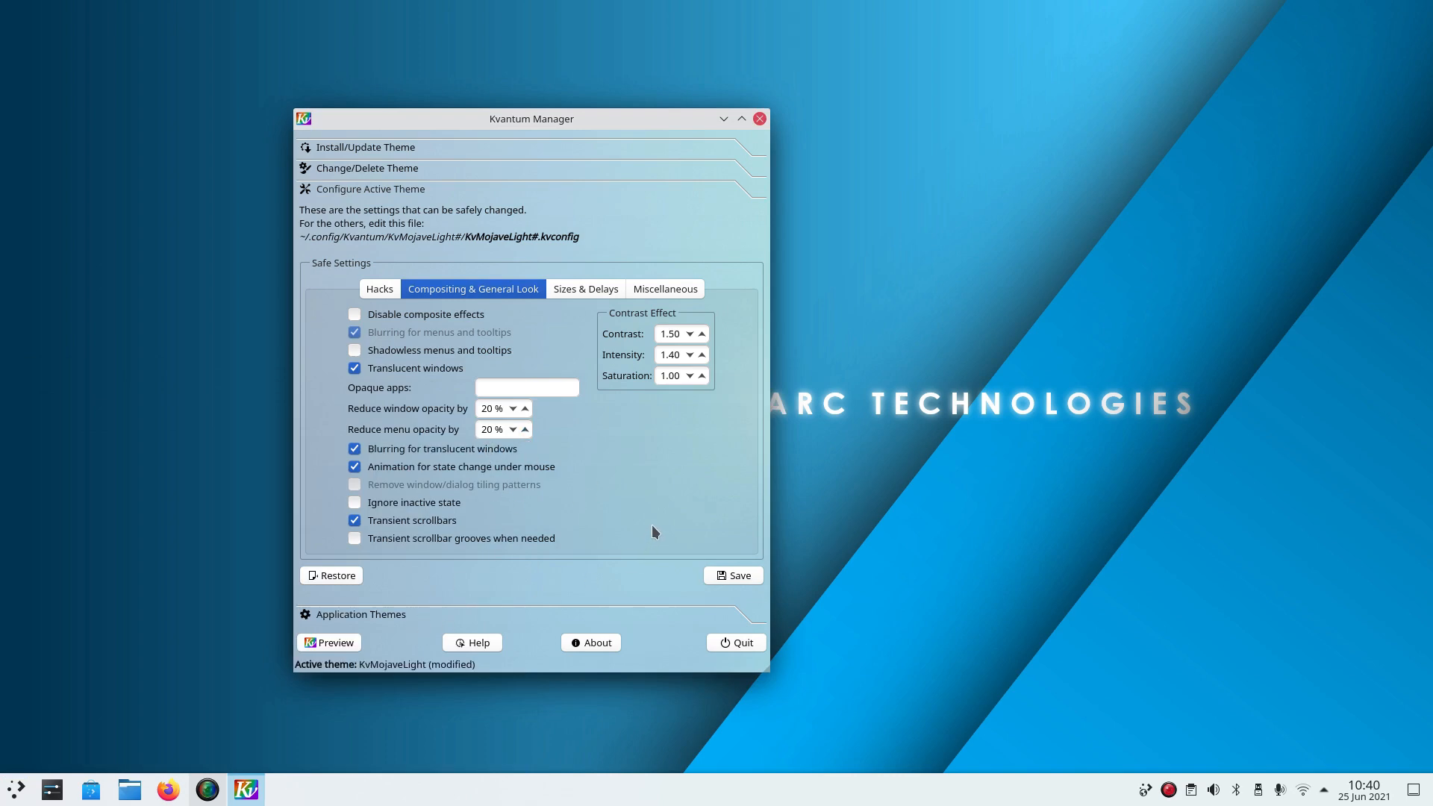
# Preview the theme in a maximized and restored Kvantum Preview window, and close both the preview and Kvantum Manager.
pyautogui.click(342, 651)
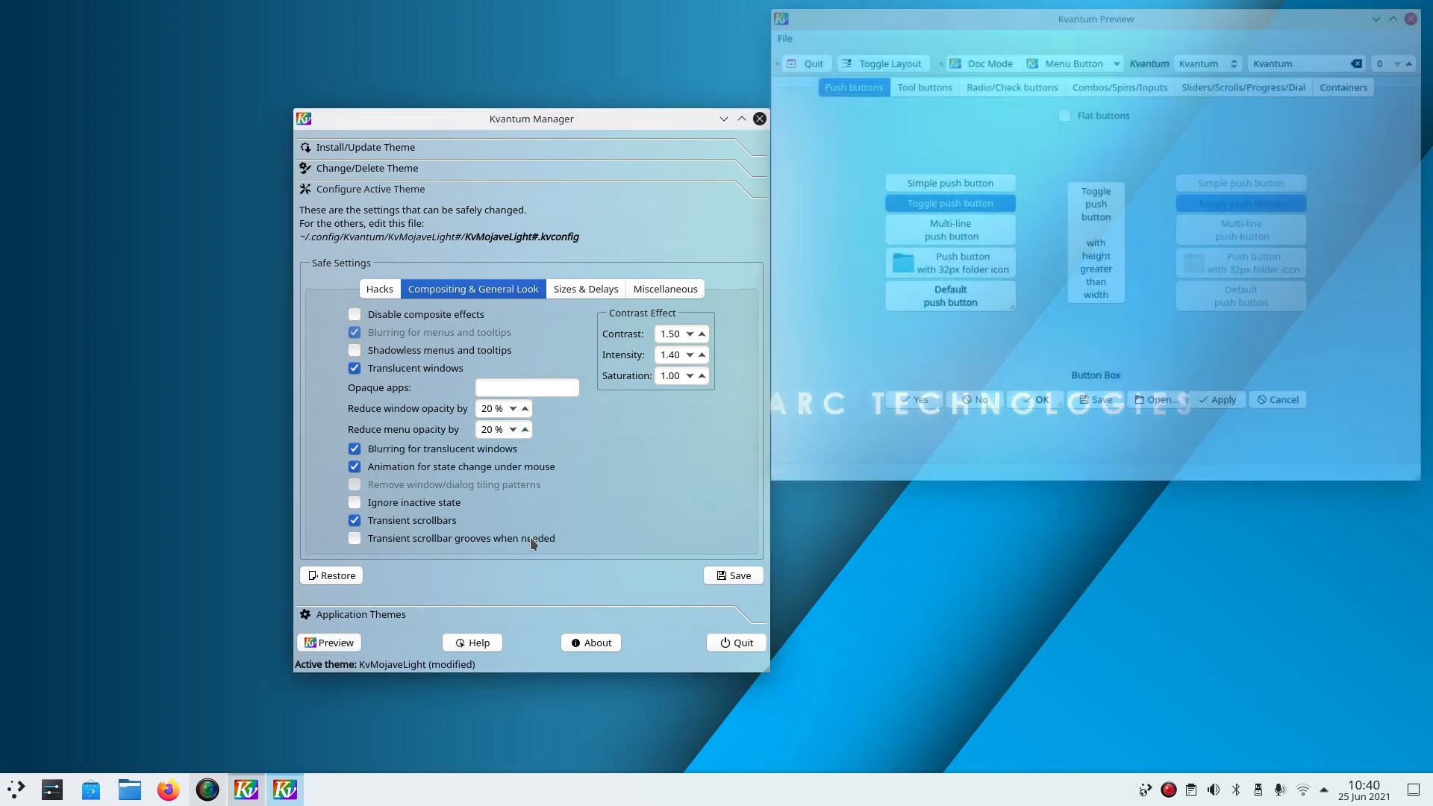
pyautogui.moveTo(1080, 18); pyautogui.dragTo(941, 11)
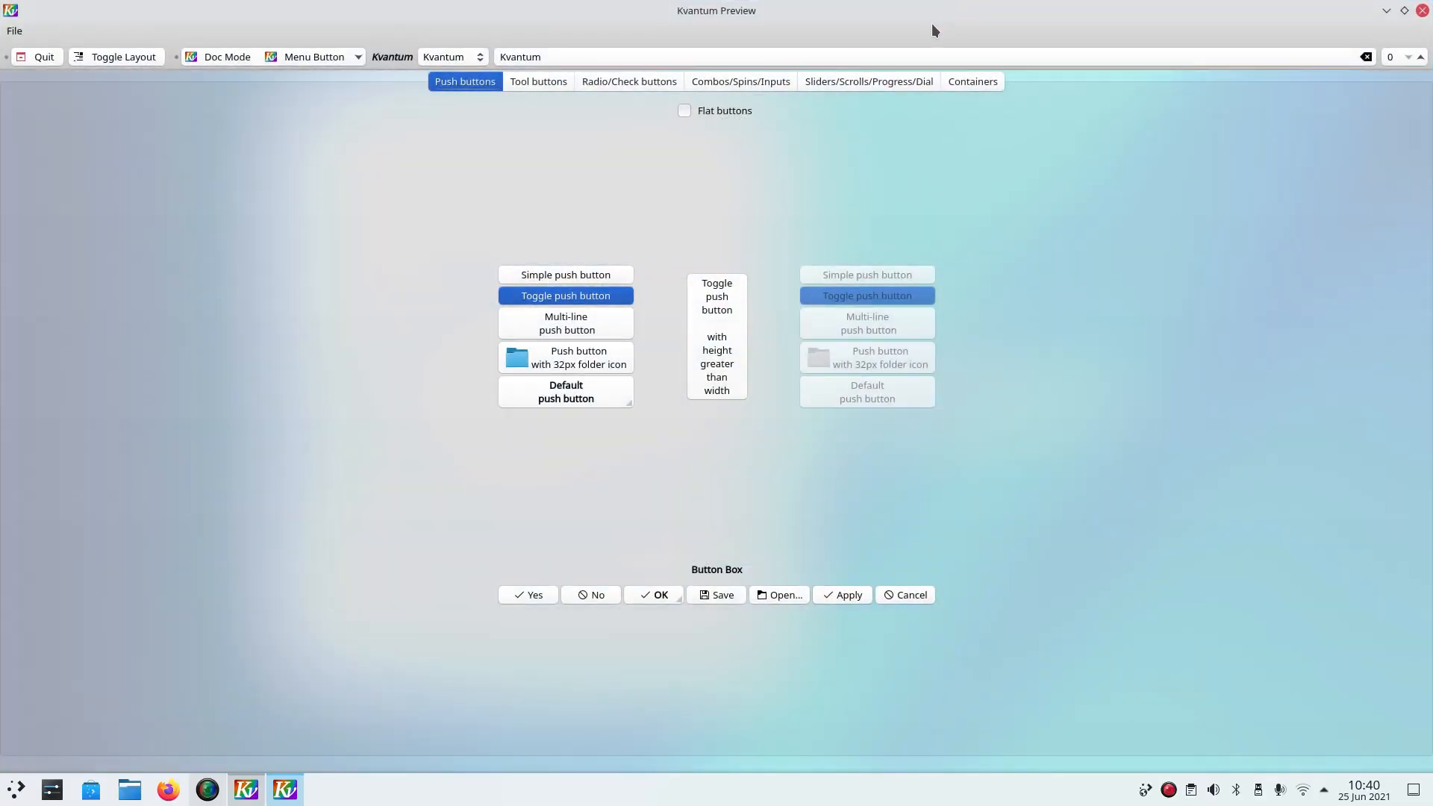
pyautogui.moveTo(780, 7); pyautogui.dragTo(865, 123)
pyautogui.click(1182, 133)
pyautogui.click(759, 120)
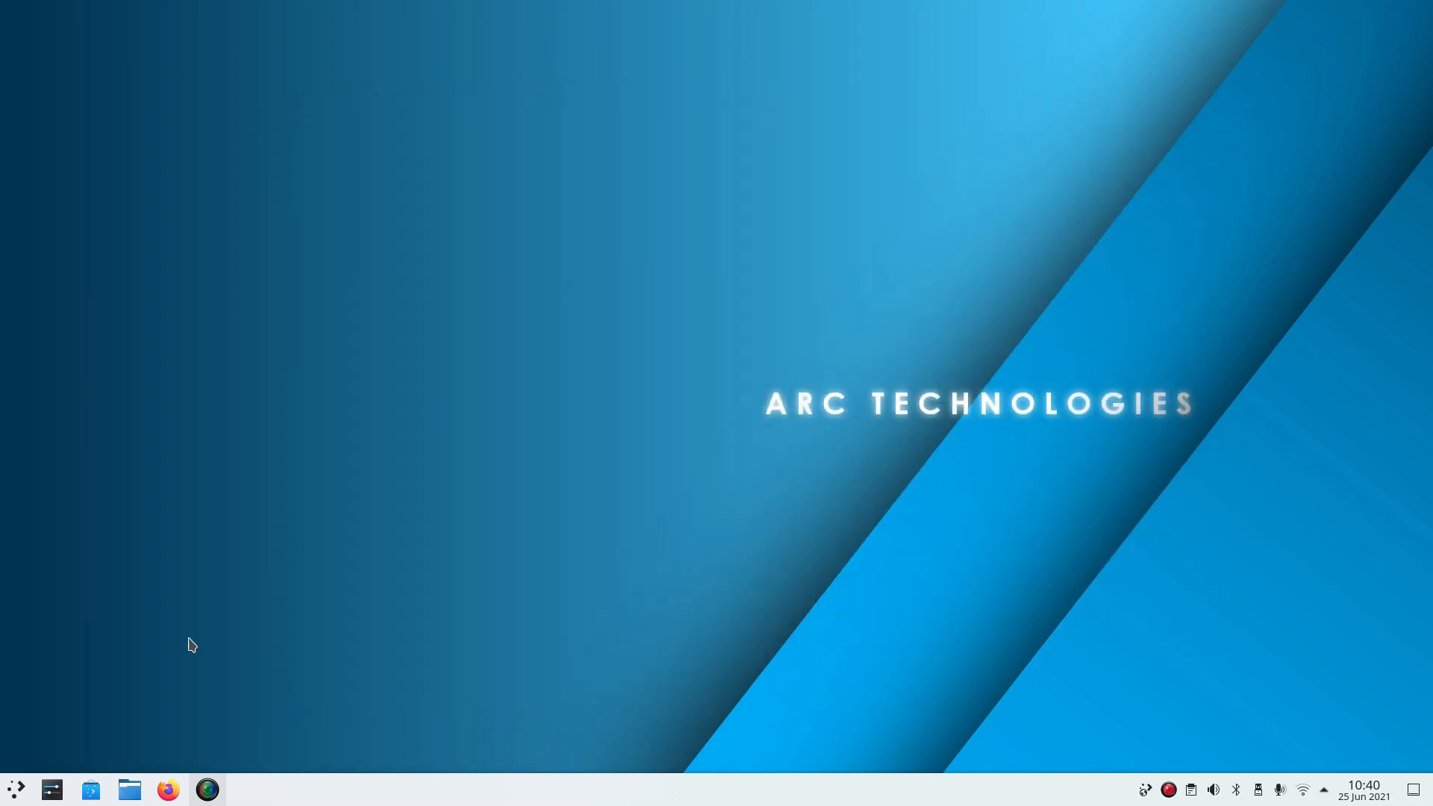
# Switch to Firefox in a maximized window and search the web for "kvantum themes".
pyautogui.click(168, 792)
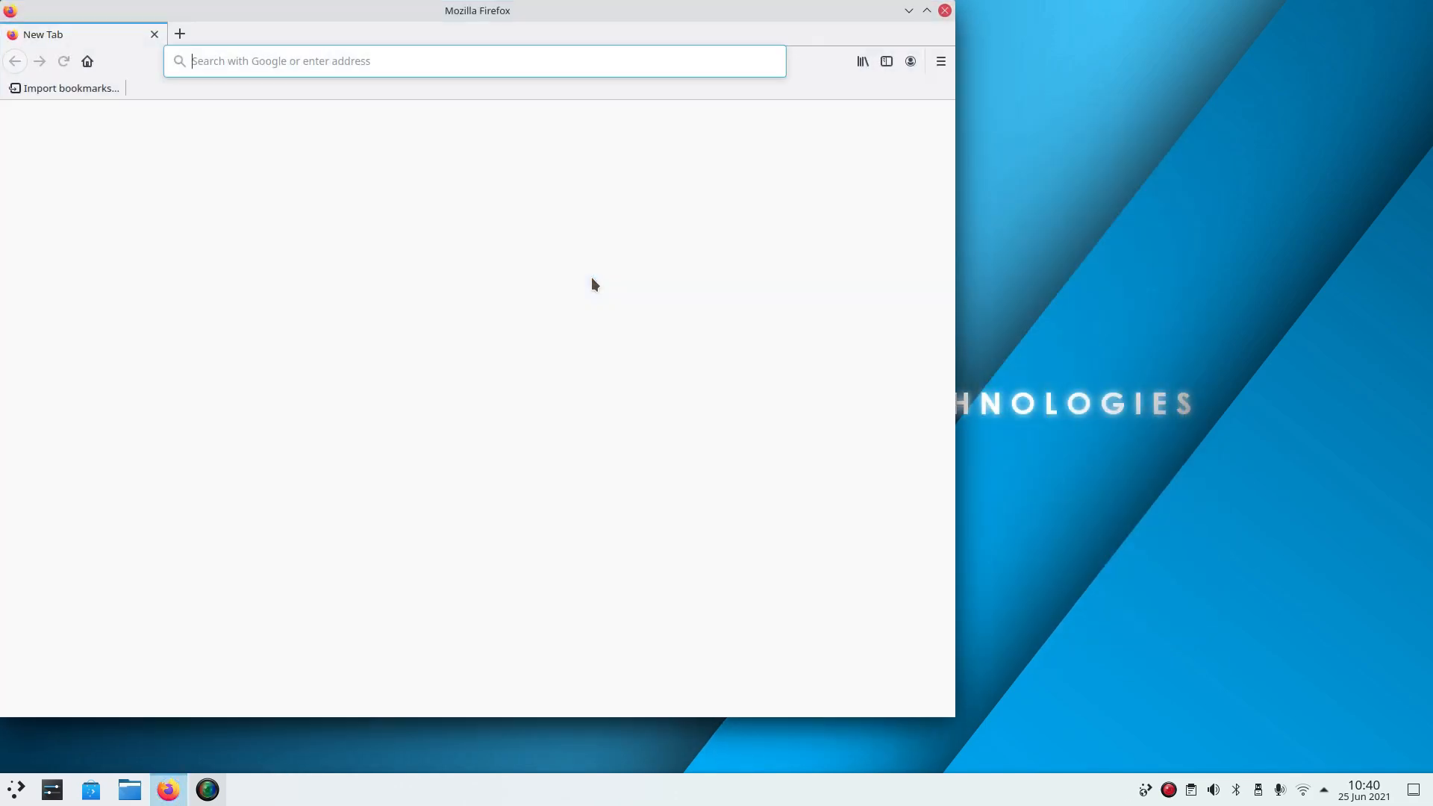
pyautogui.doubleClick(526, 13)
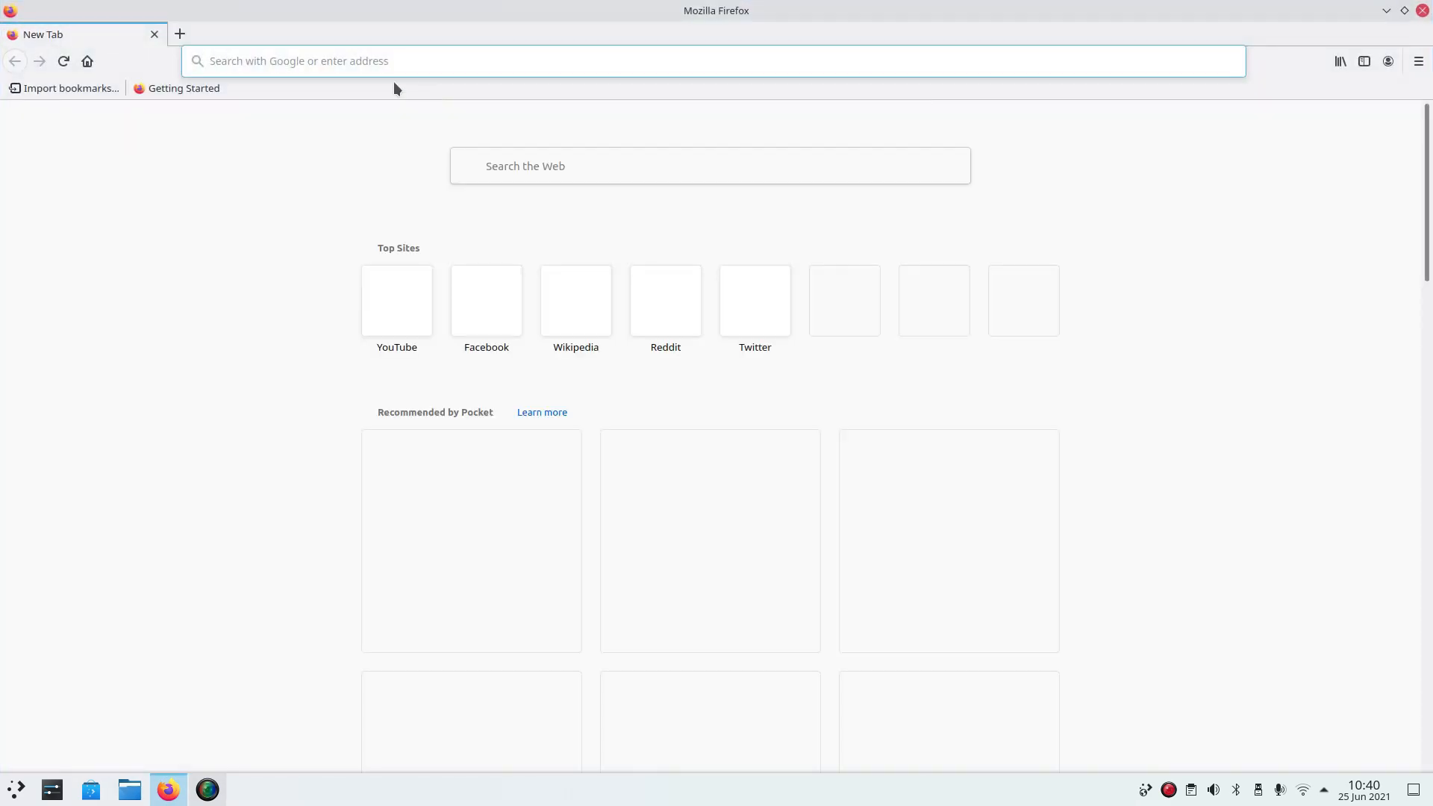
pyautogui.click(383, 71)
pyautogui.write('kvan')
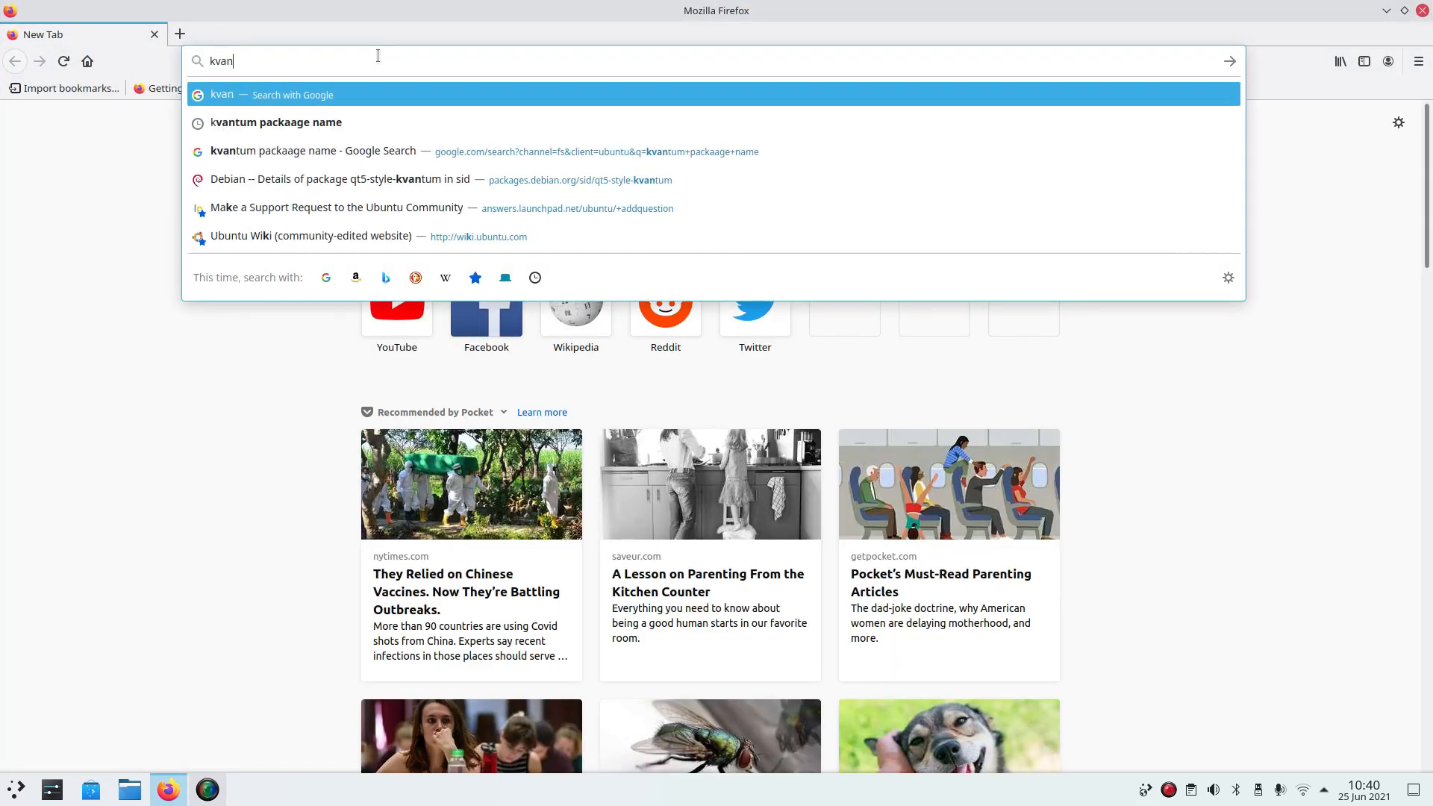
pyautogui.write('tum themes')
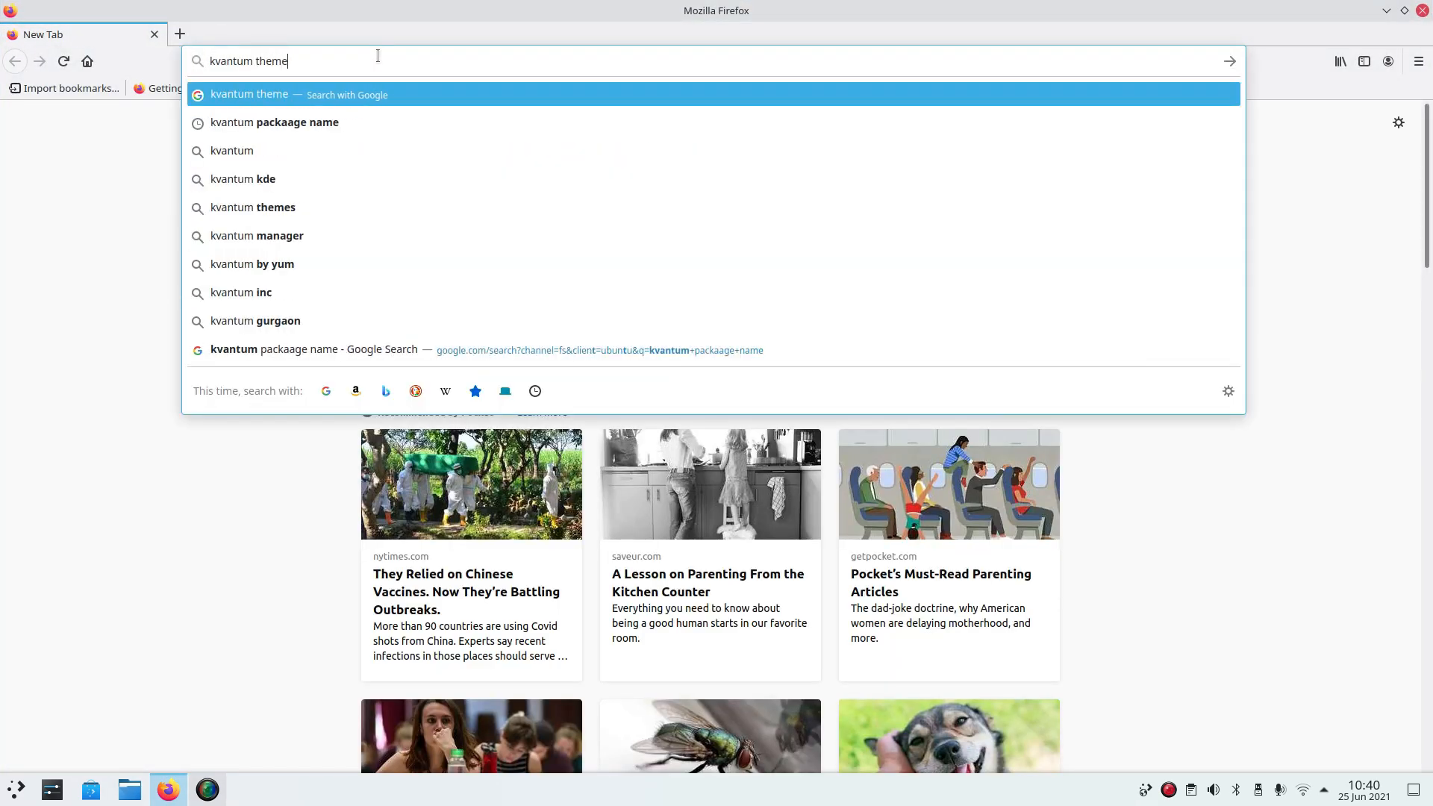
pyautogui.press('Return')
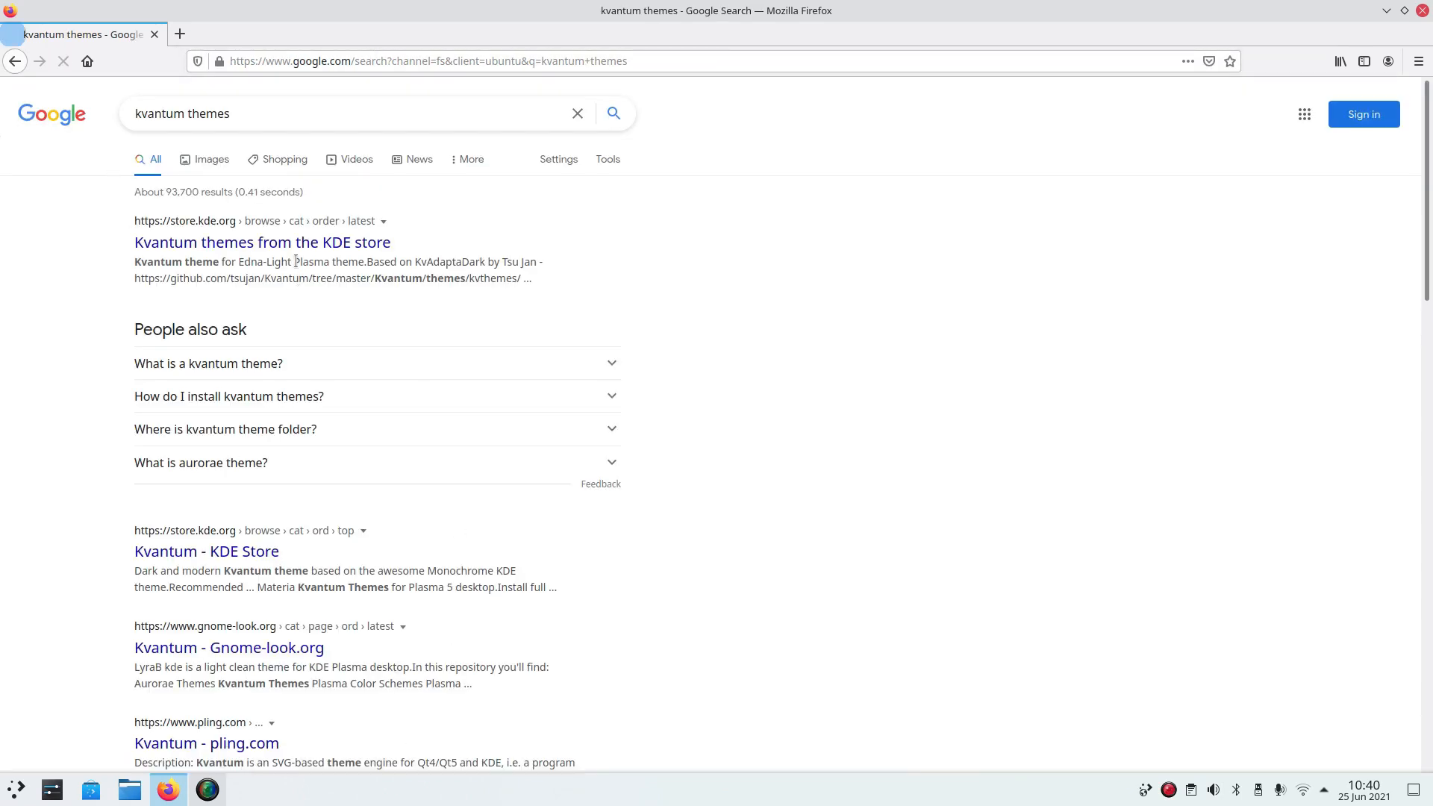
# Open the KDE Store's Kvantum themes page from the results and open the KvKonqi theme in a new tab.
pyautogui.click(289, 243)
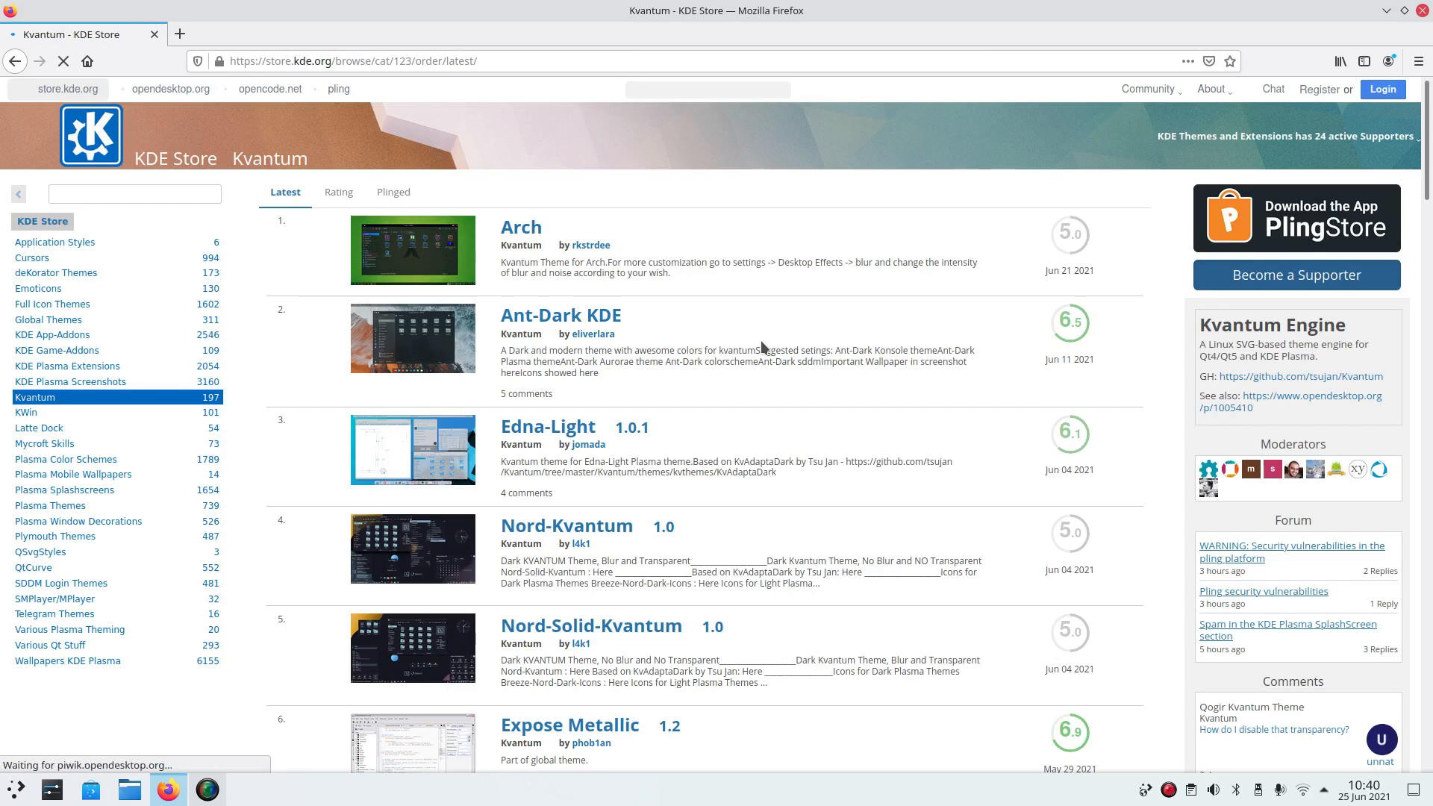
pyautogui.scroll(-4, 646, 474)
pyautogui.scroll(-7, 646, 474)
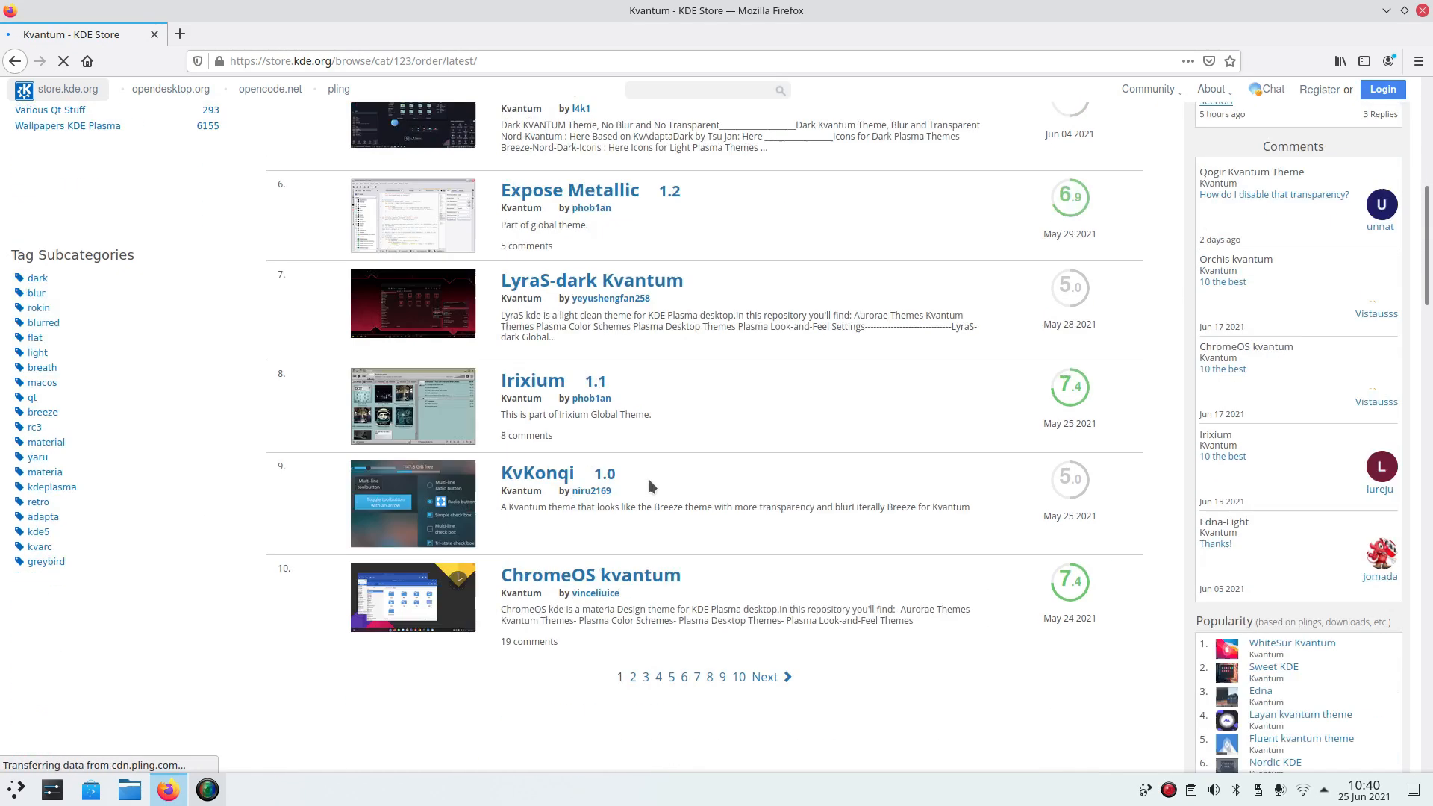
pyautogui.scroll(4, 633, 520)
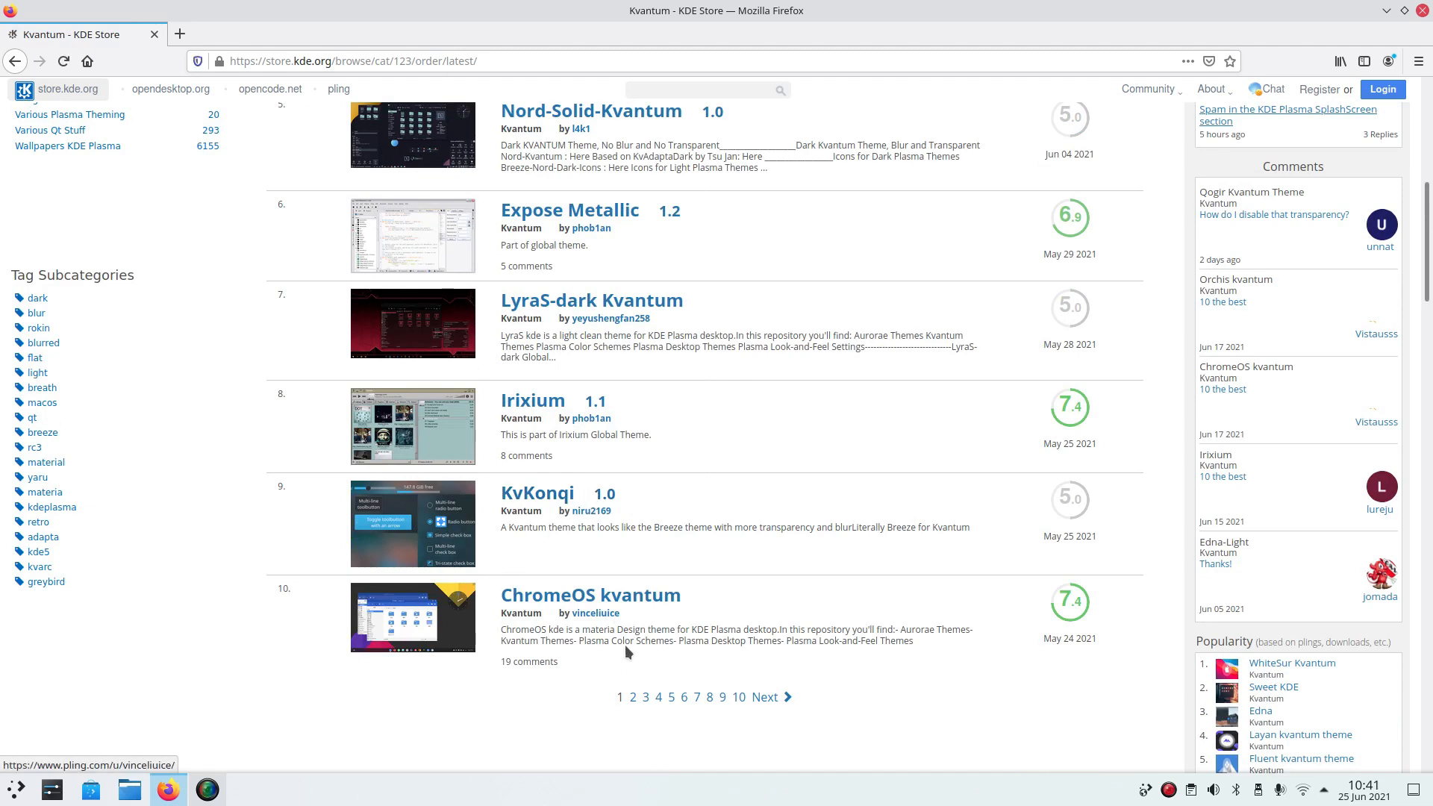
pyautogui.middleClick(446, 521)
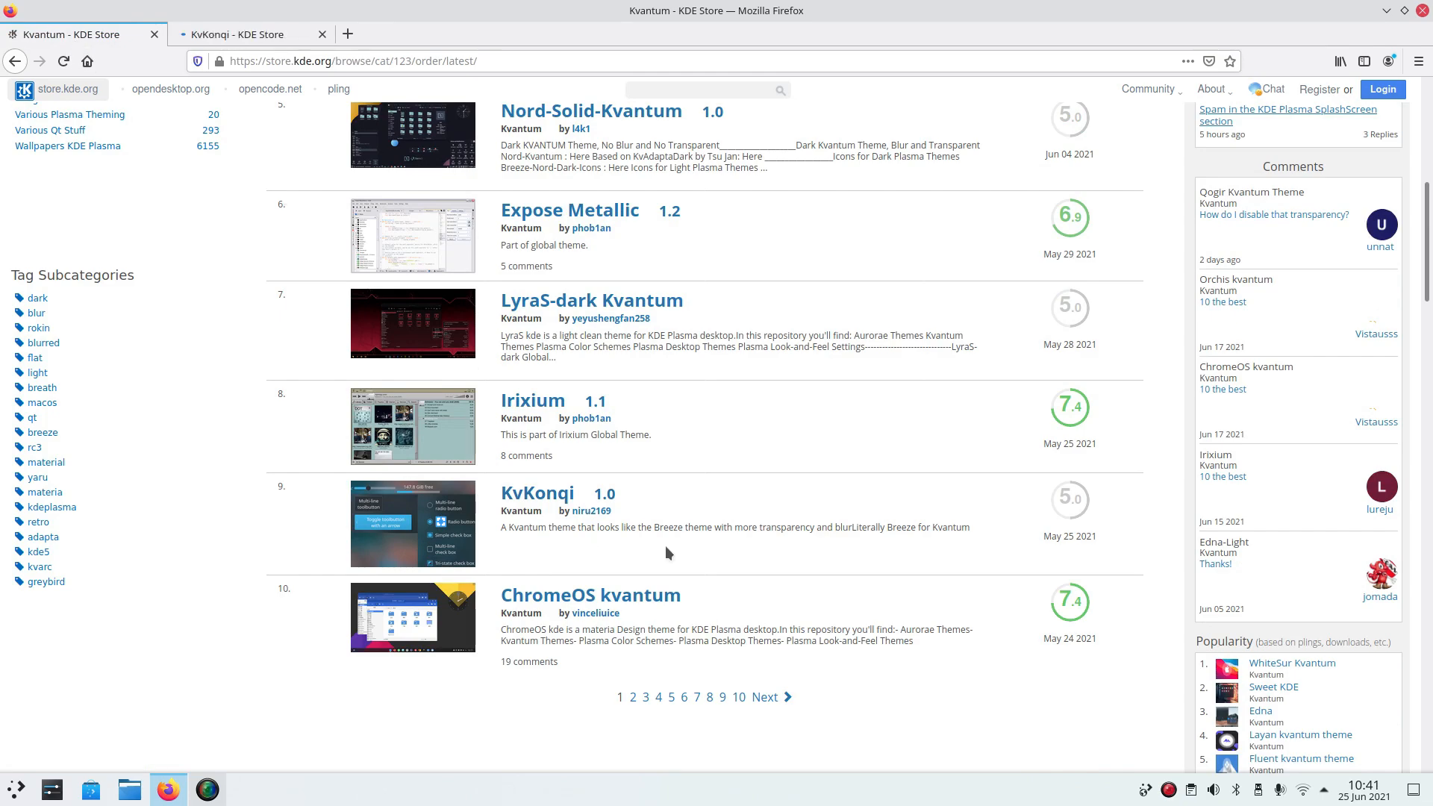
# Browse the latest Kvantum themes and sort the theme list by rating.
pyautogui.scroll(3, 736, 695)
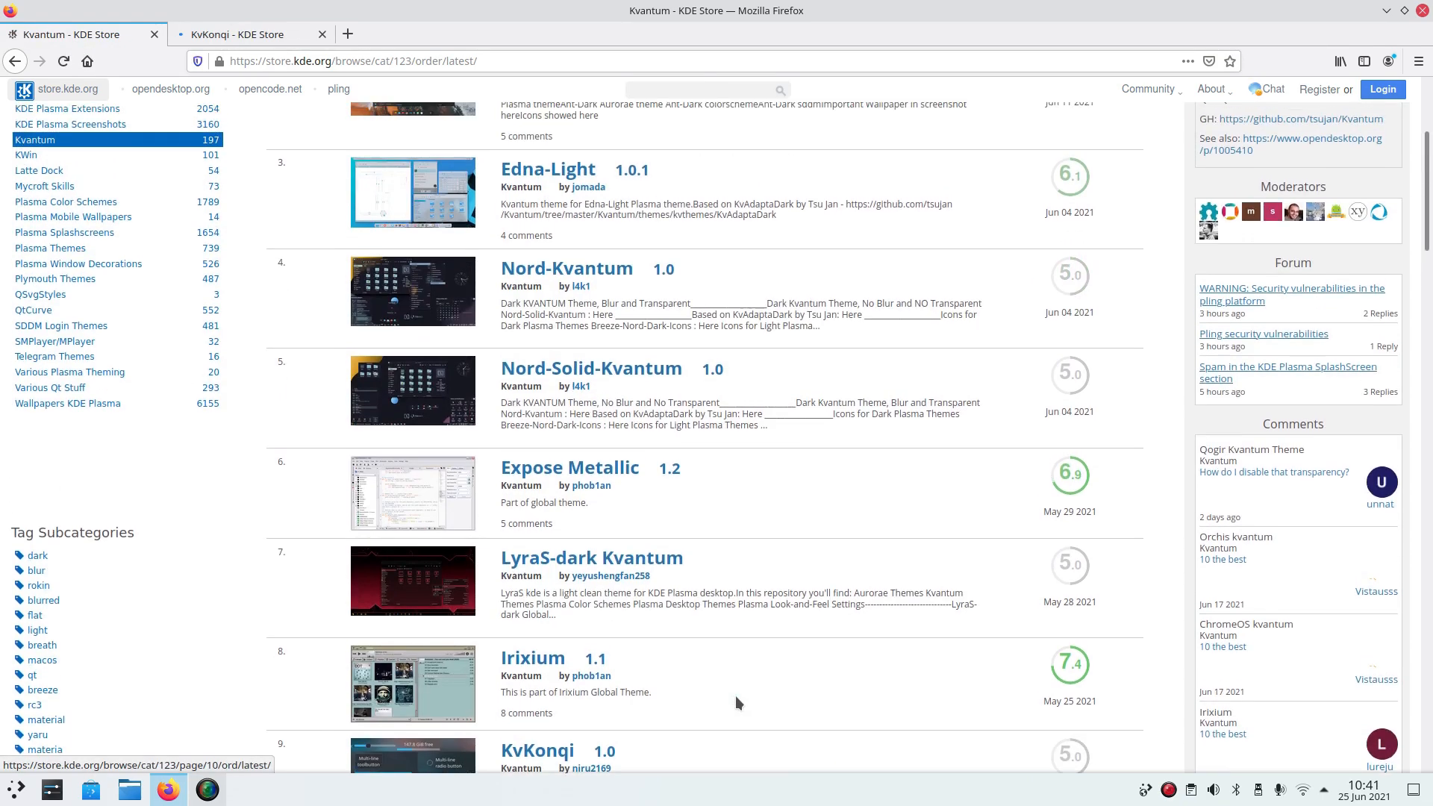
pyautogui.scroll(-4, 736, 695)
pyautogui.scroll(6, 729, 733)
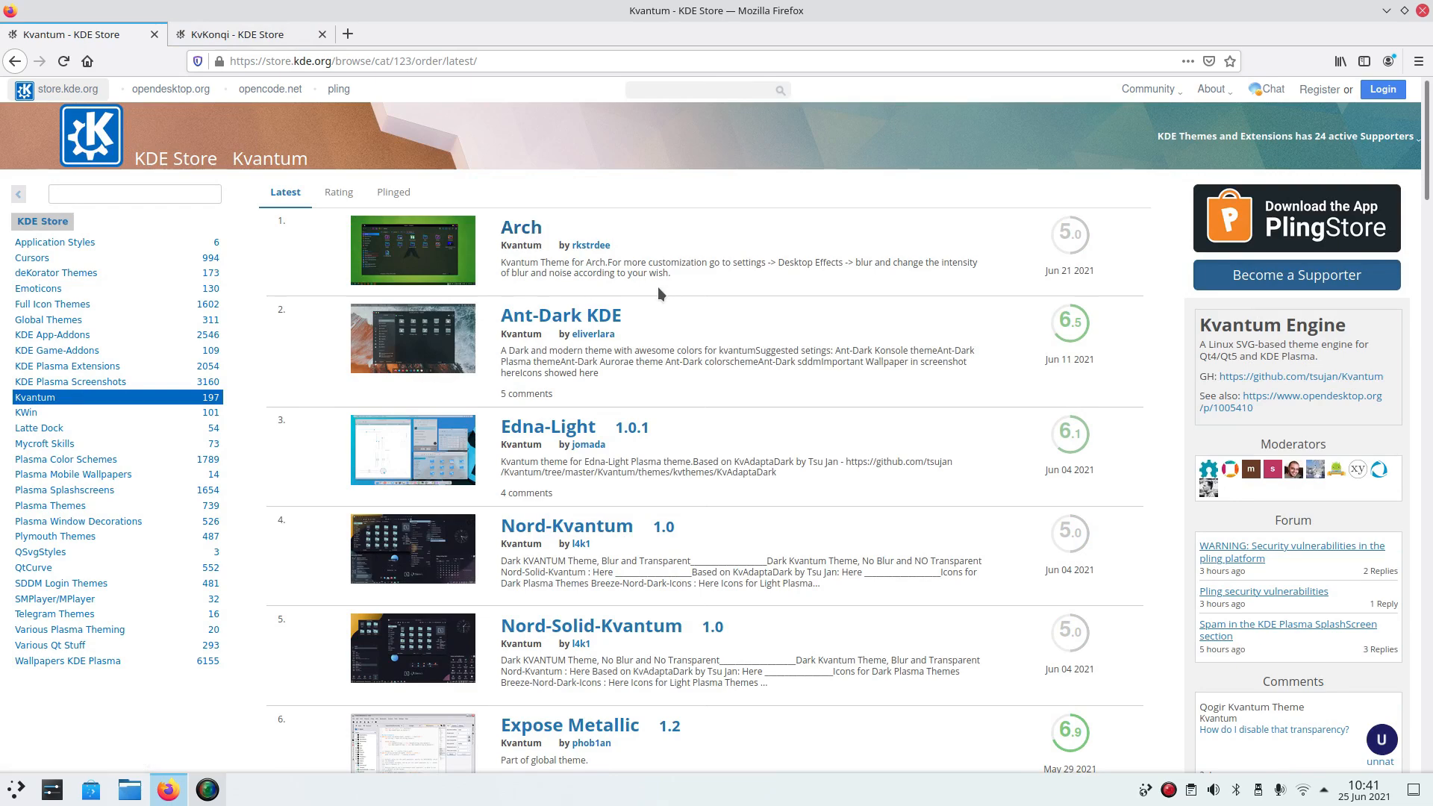
pyautogui.scroll(-10, 646, 358)
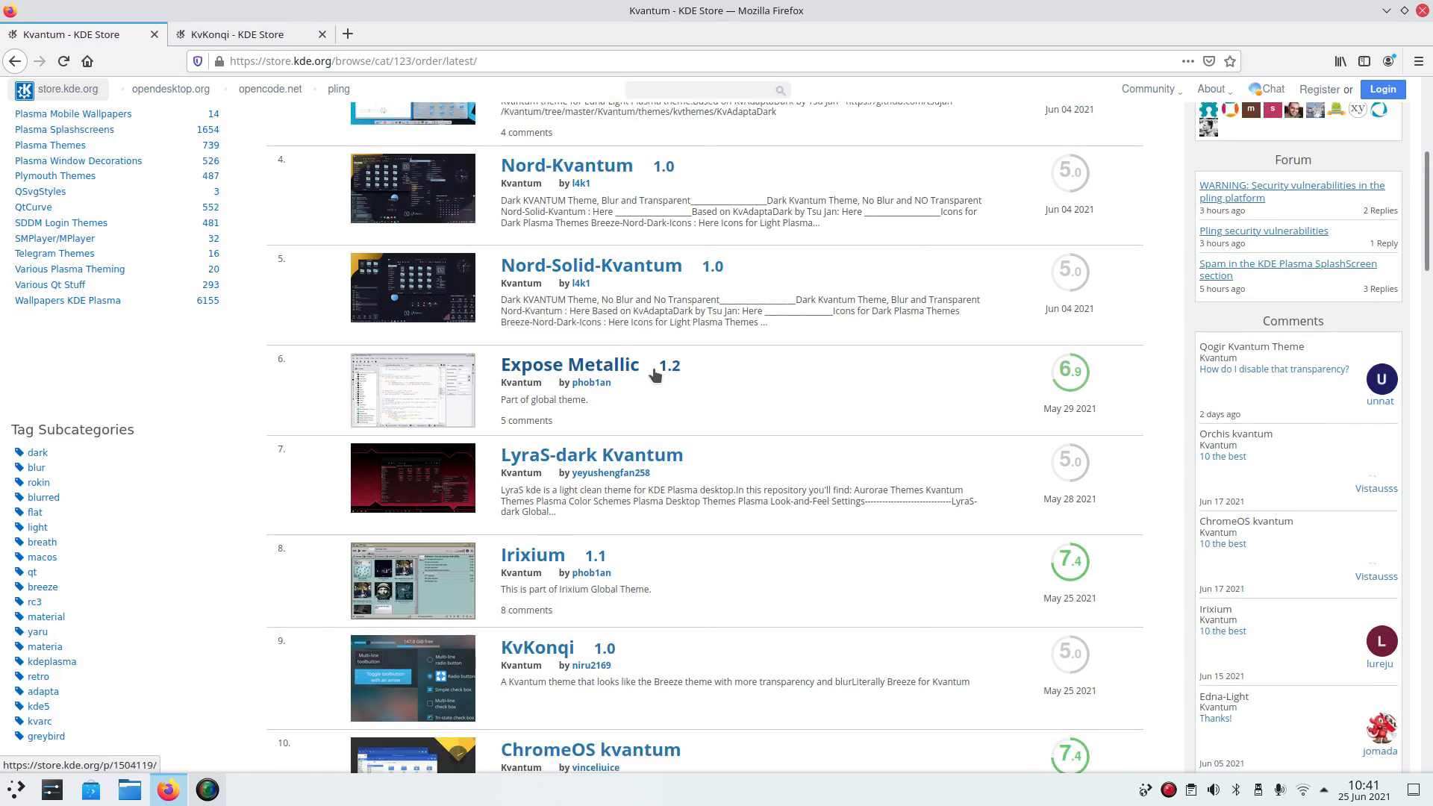
pyautogui.scroll(5, 661, 375)
pyautogui.scroll(5, 660, 375)
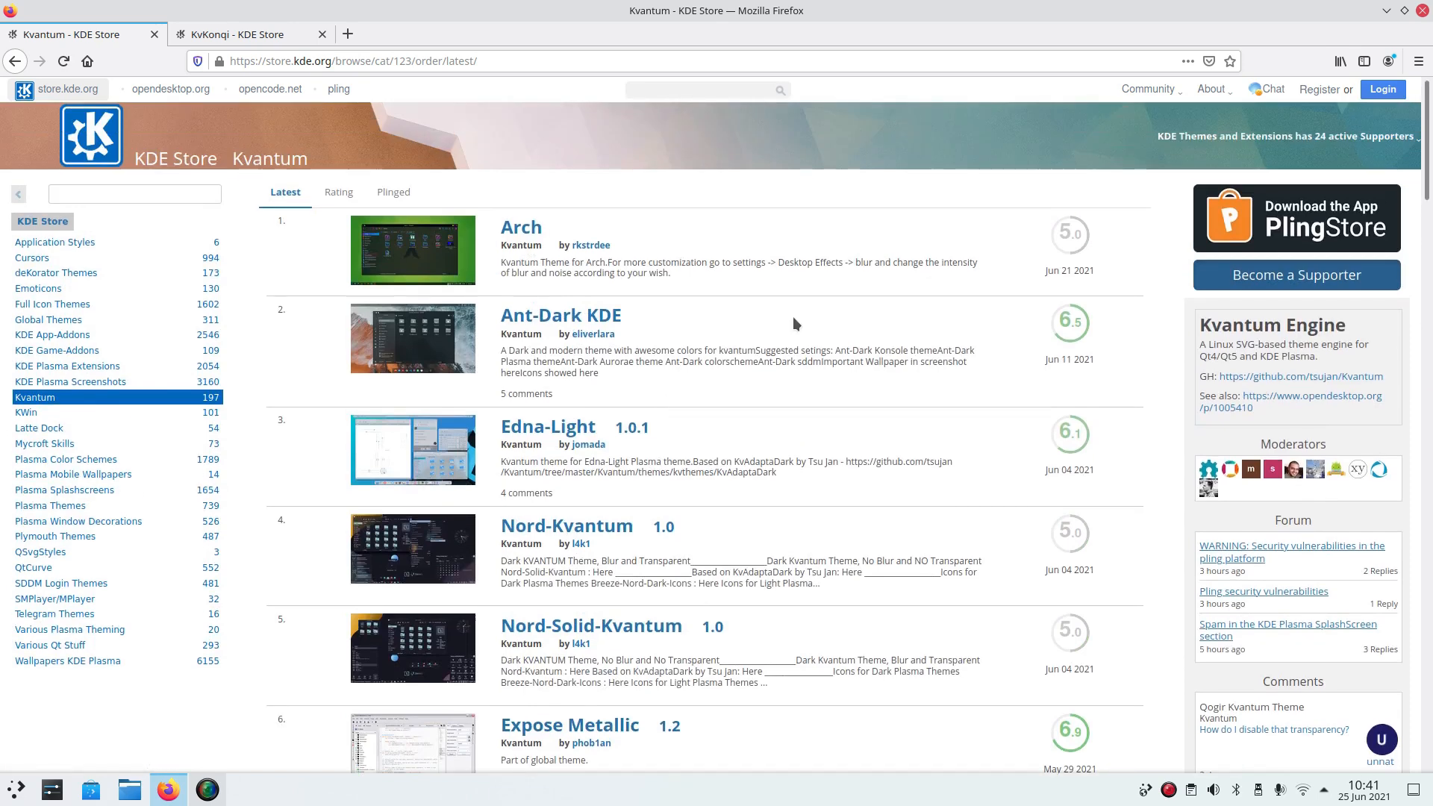
pyautogui.click(338, 194)
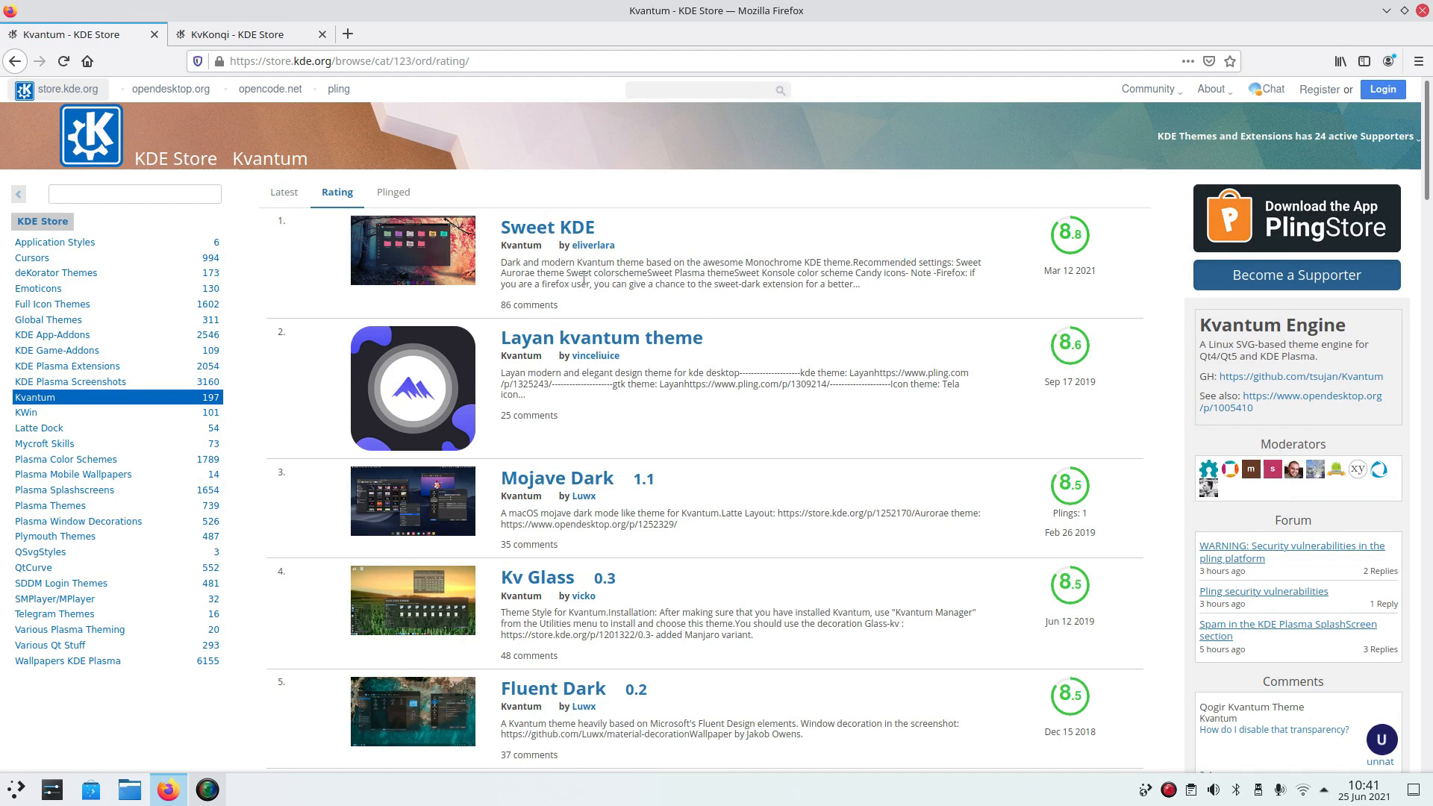
# Open the Fluent Dark theme from the rated list in a new tab and look through its screenshots.
pyautogui.scroll(-5, 494, 470)
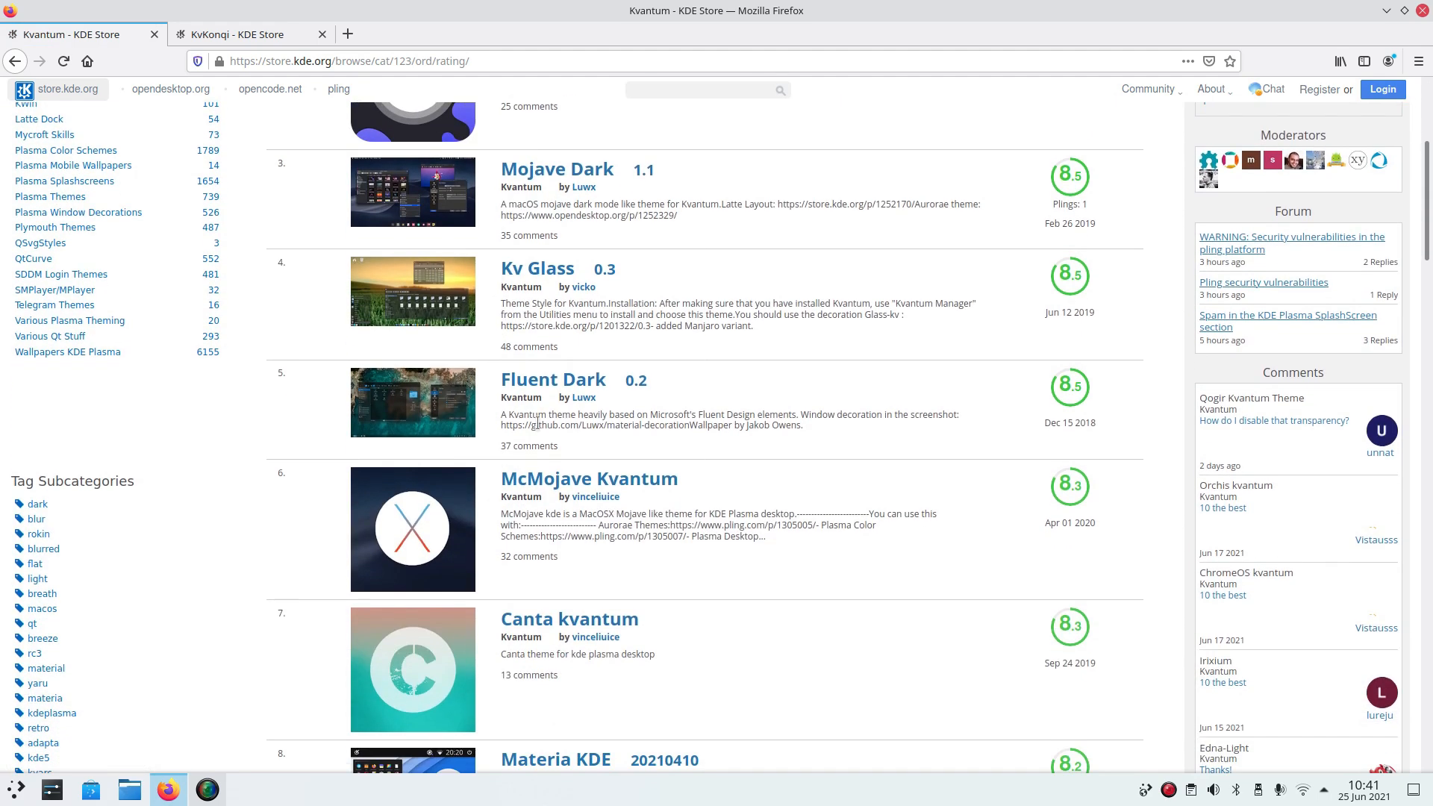
pyautogui.scroll(-1, 570, 431)
pyautogui.middleClick(550, 330)
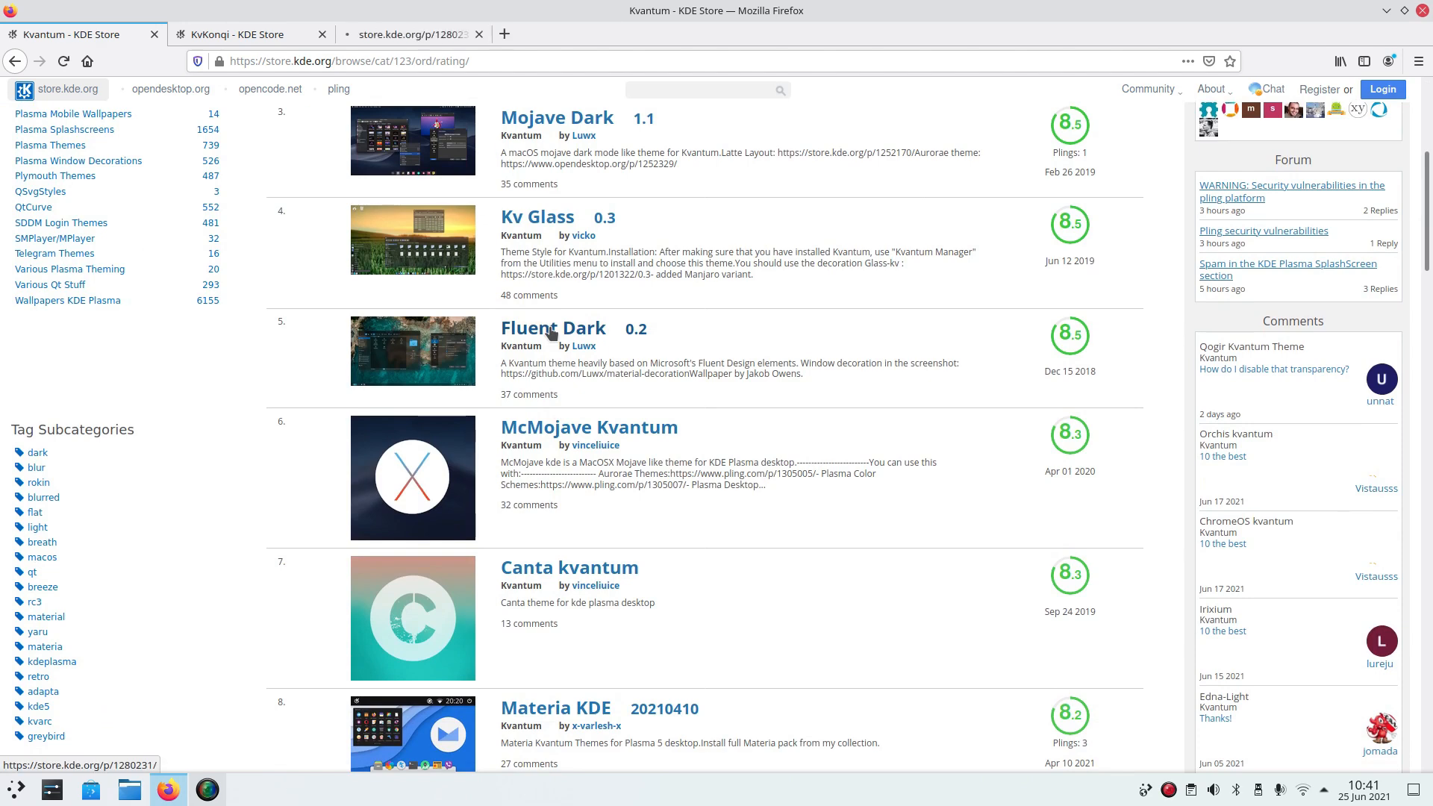
pyautogui.click(426, 34)
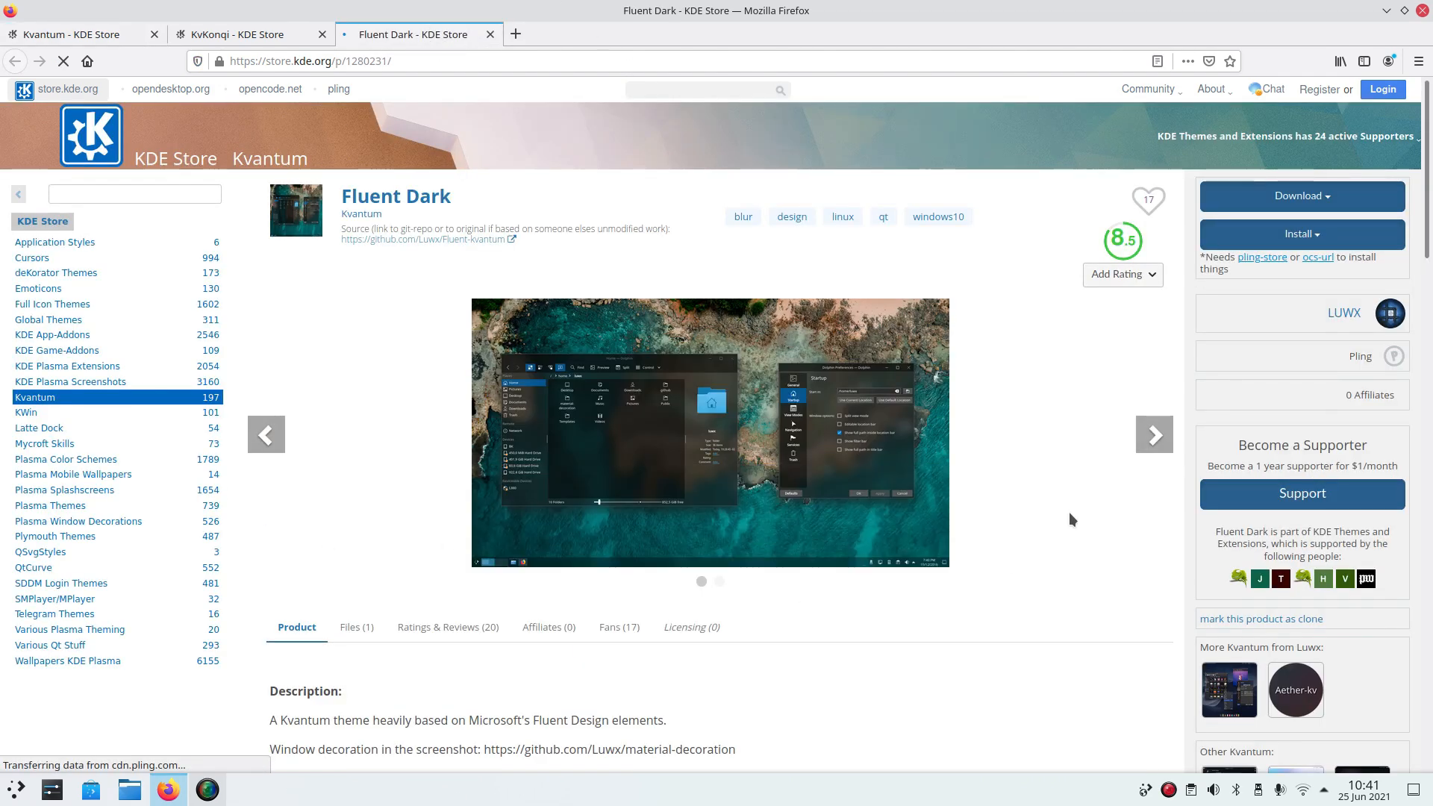
pyautogui.click(1154, 434)
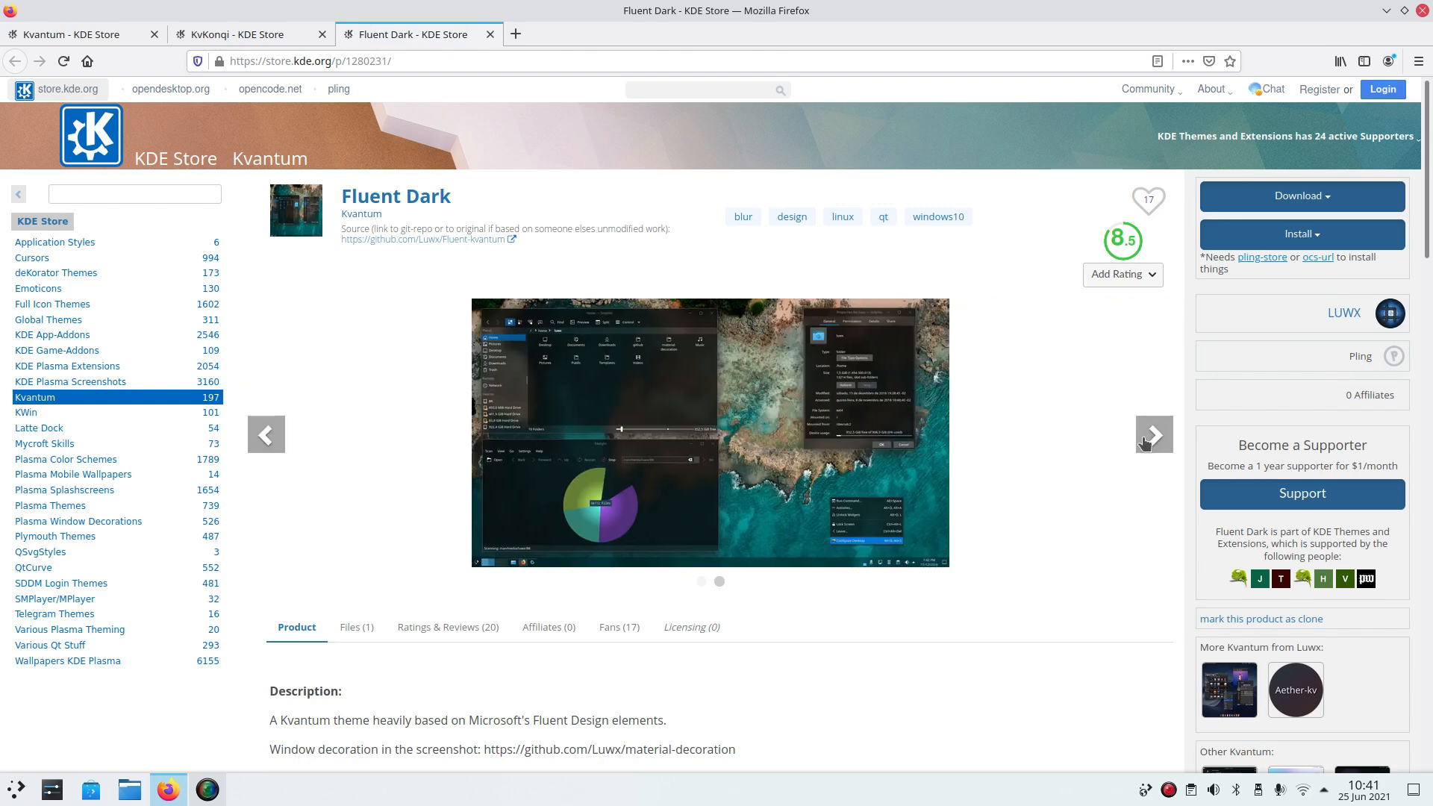
pyautogui.click(1153, 434)
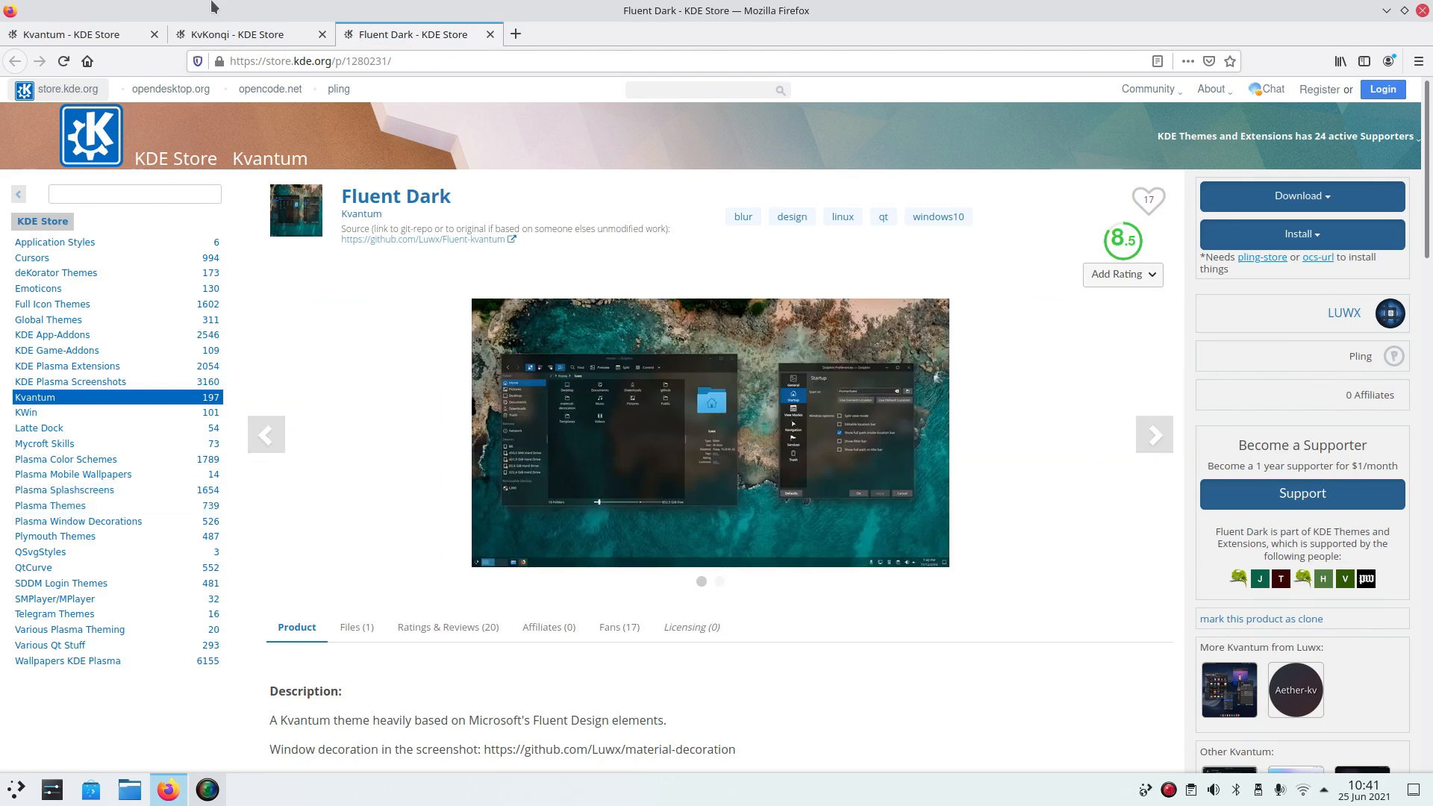
# Compare the KvKonqi theme's screenshots with Fluent Dark and return to the theme list.
pyautogui.click(242, 41)
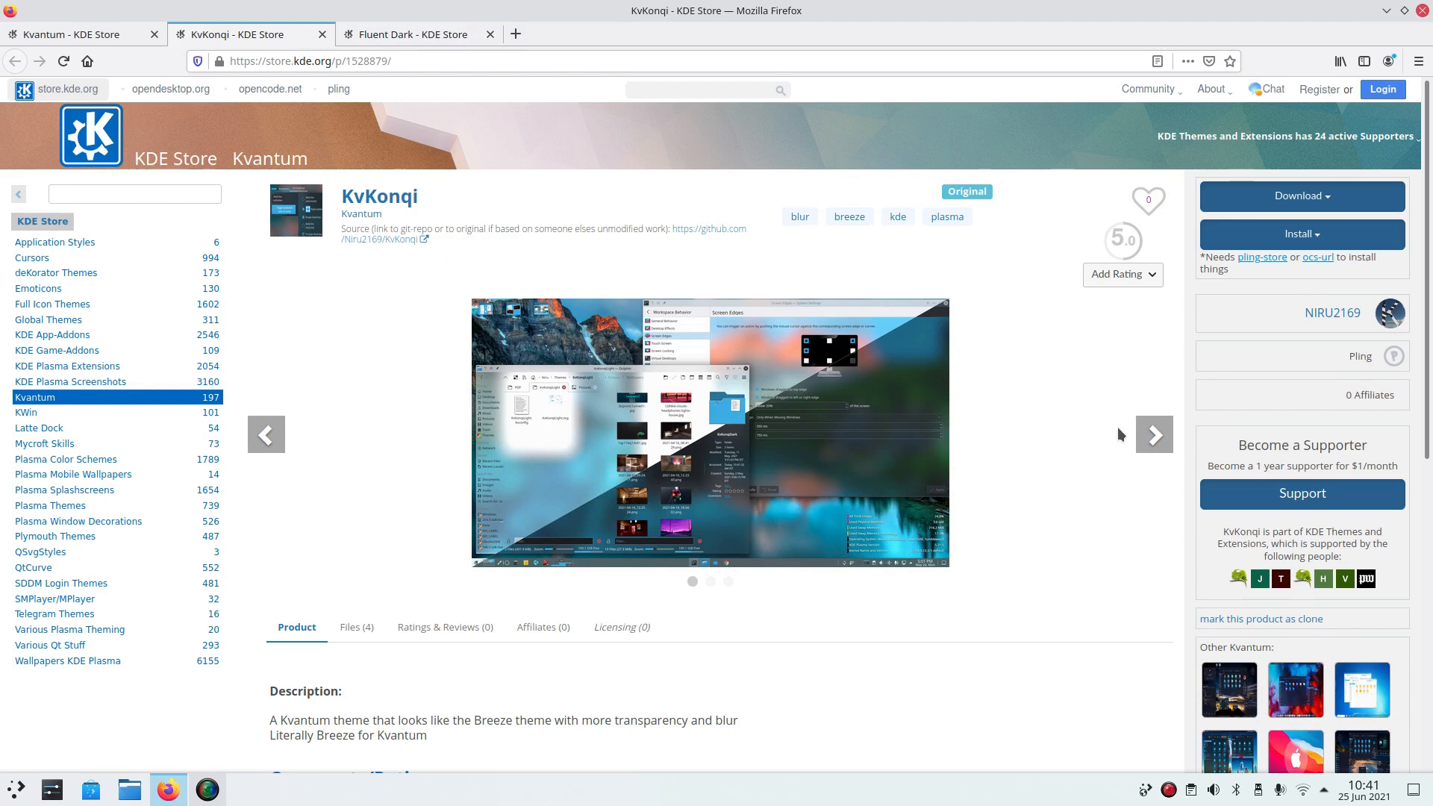
pyautogui.click(1155, 440)
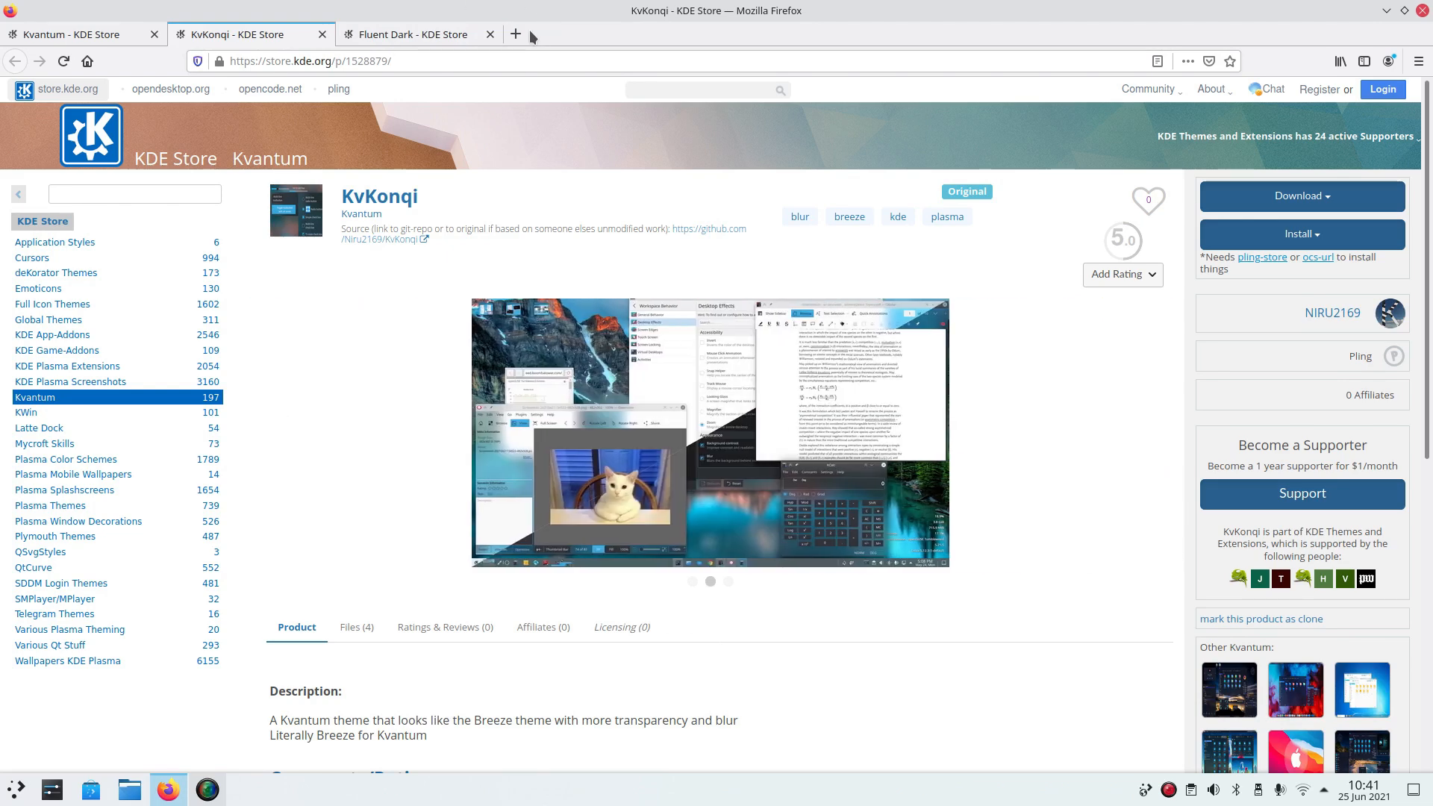
pyautogui.click(437, 38)
pyautogui.click(78, 35)
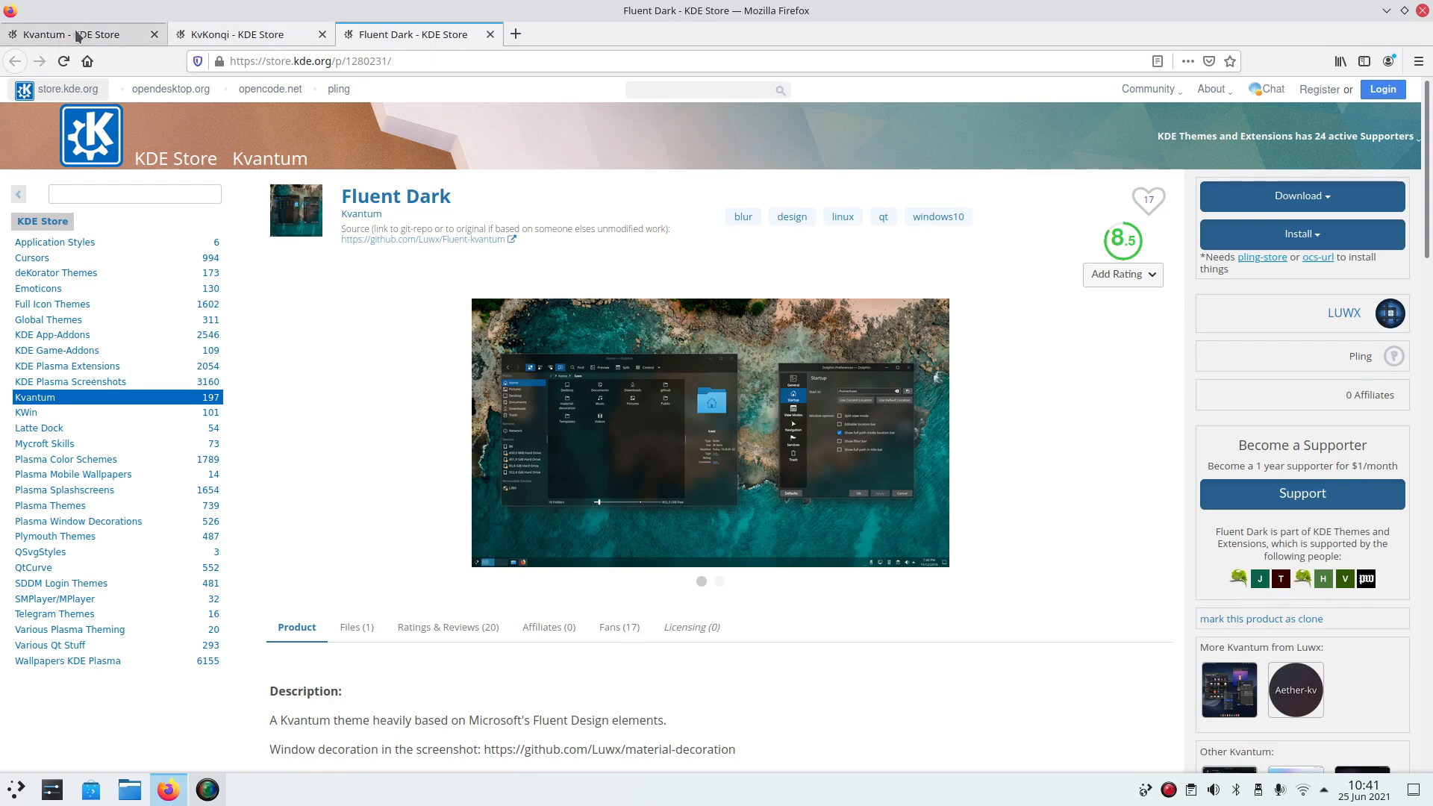
# Open the Canta kvantum theme in a new tab, check its preview image, and return to the theme list.
pyautogui.scroll(-3, 635, 476)
pyautogui.middleClick(544, 312)
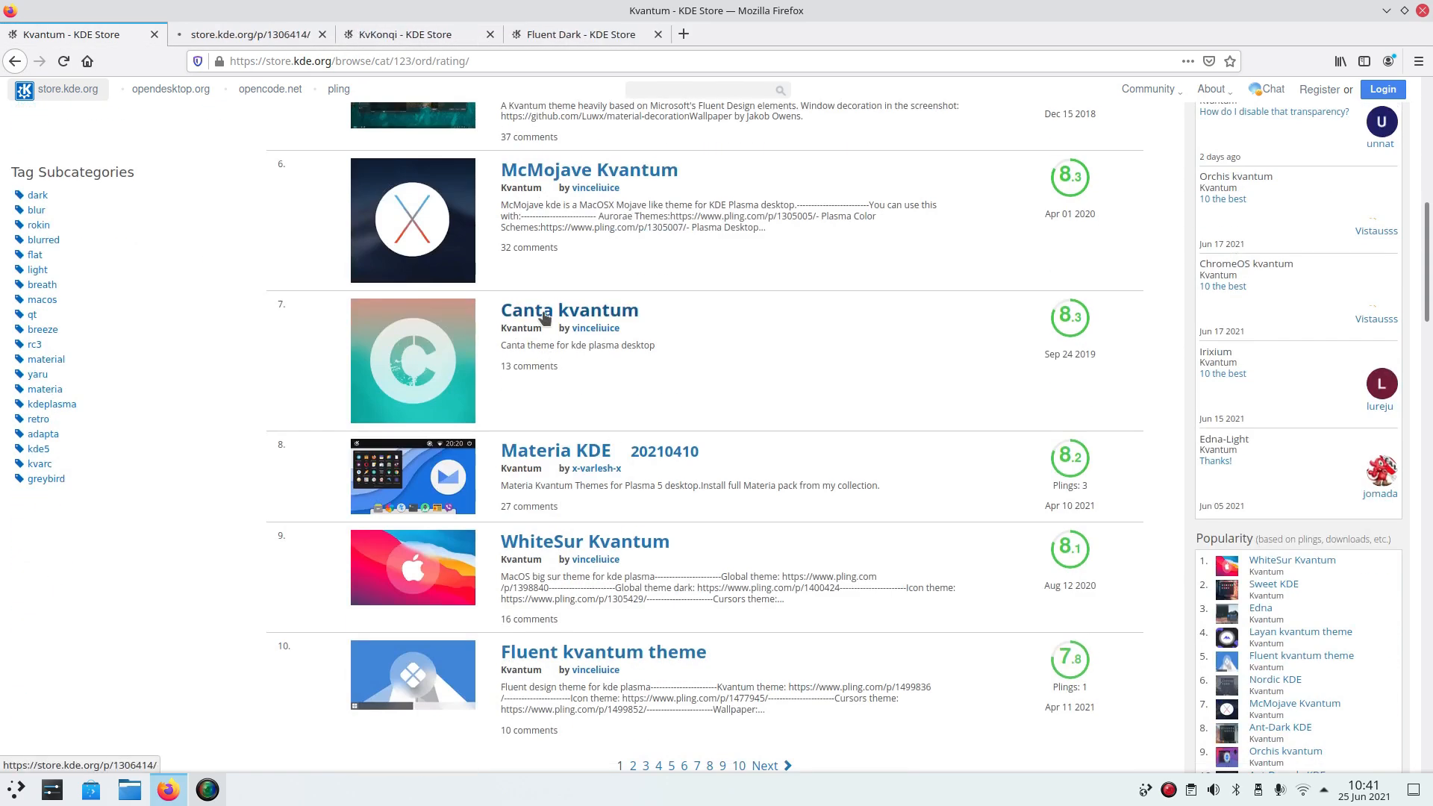
pyautogui.click(262, 37)
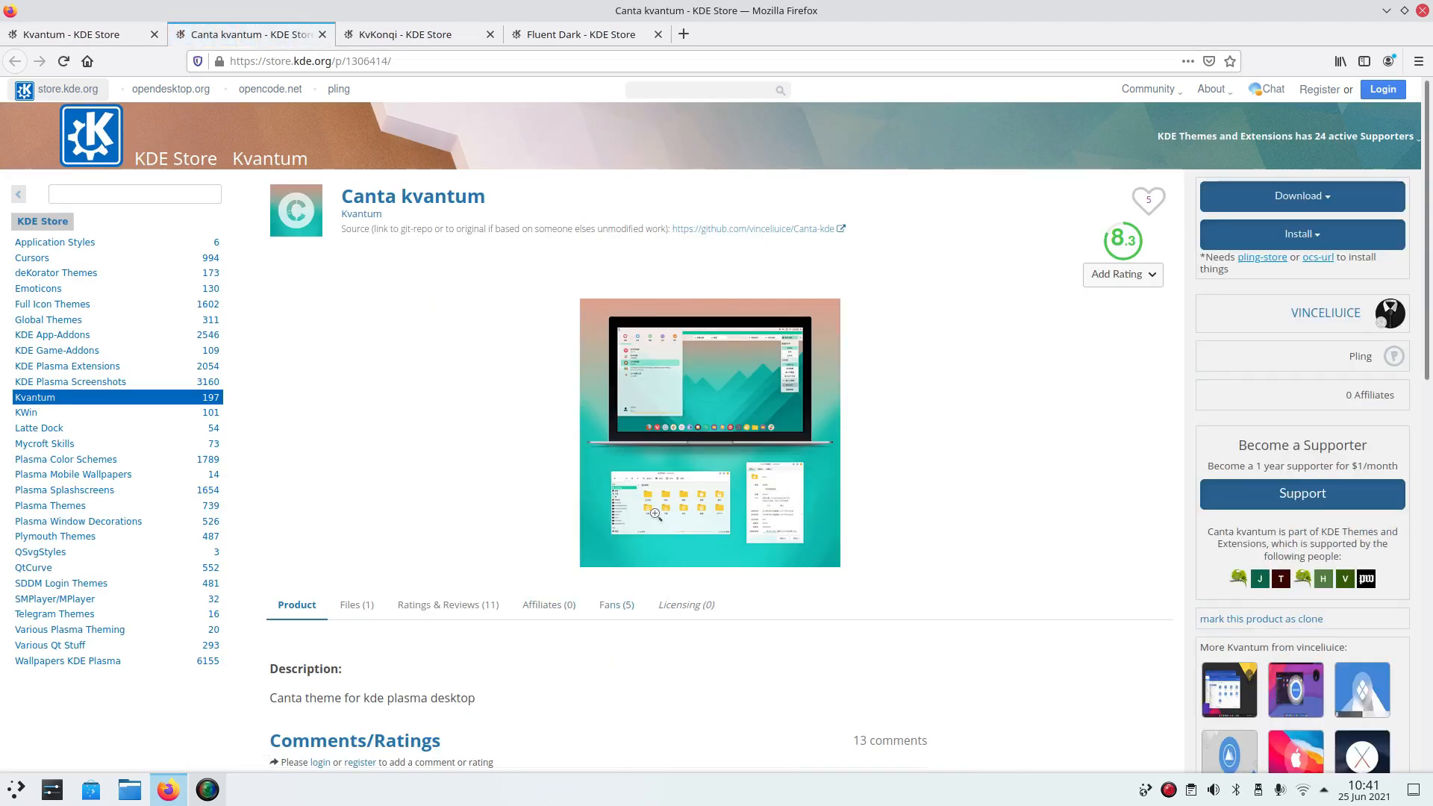
pyautogui.click(90, 34)
# Go to page 3 of the rated theme list and open the Inverse Kvantum theme in a new tab.
pyautogui.scroll(-3, 588, 405)
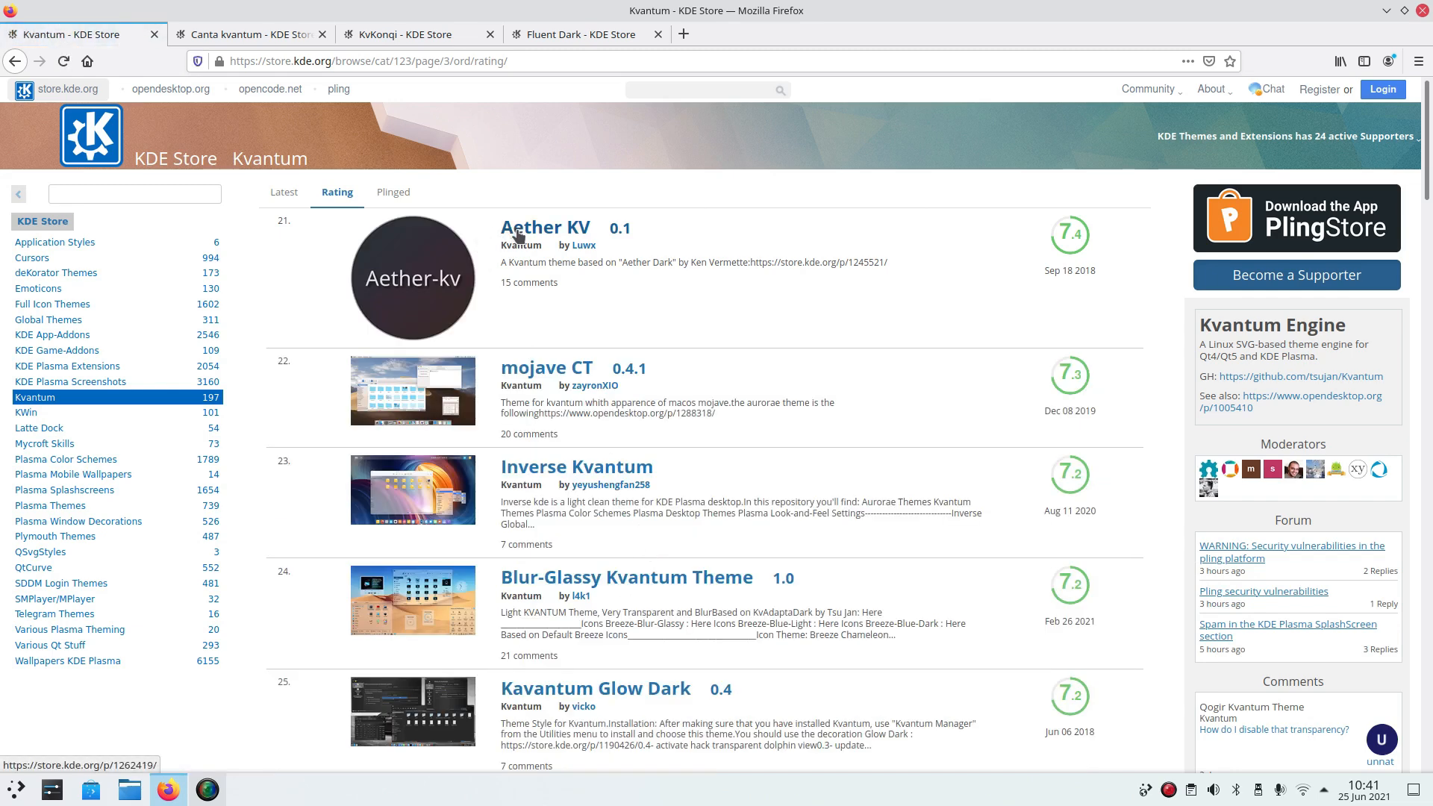
pyautogui.middleClick(547, 467)
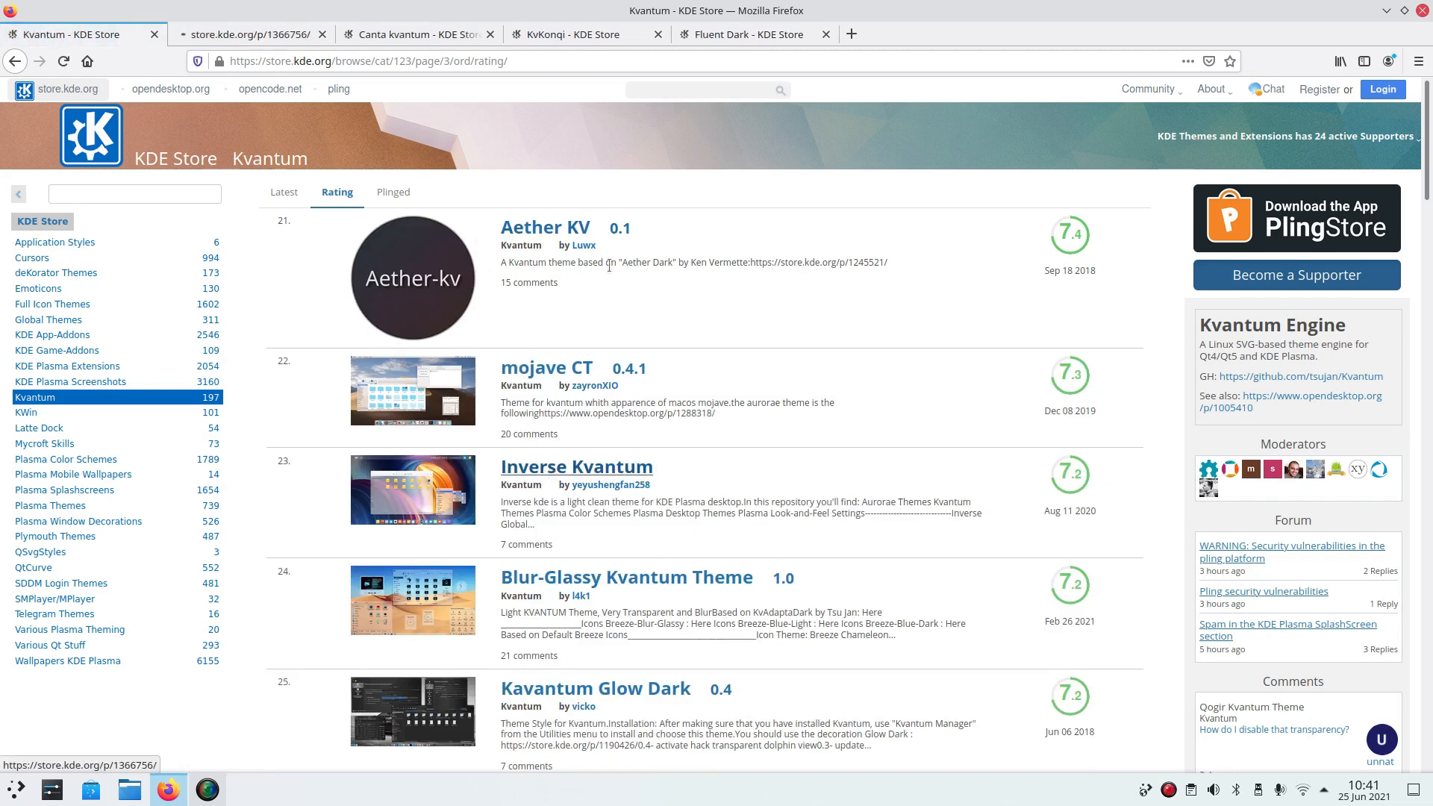
pyautogui.click(183, 35)
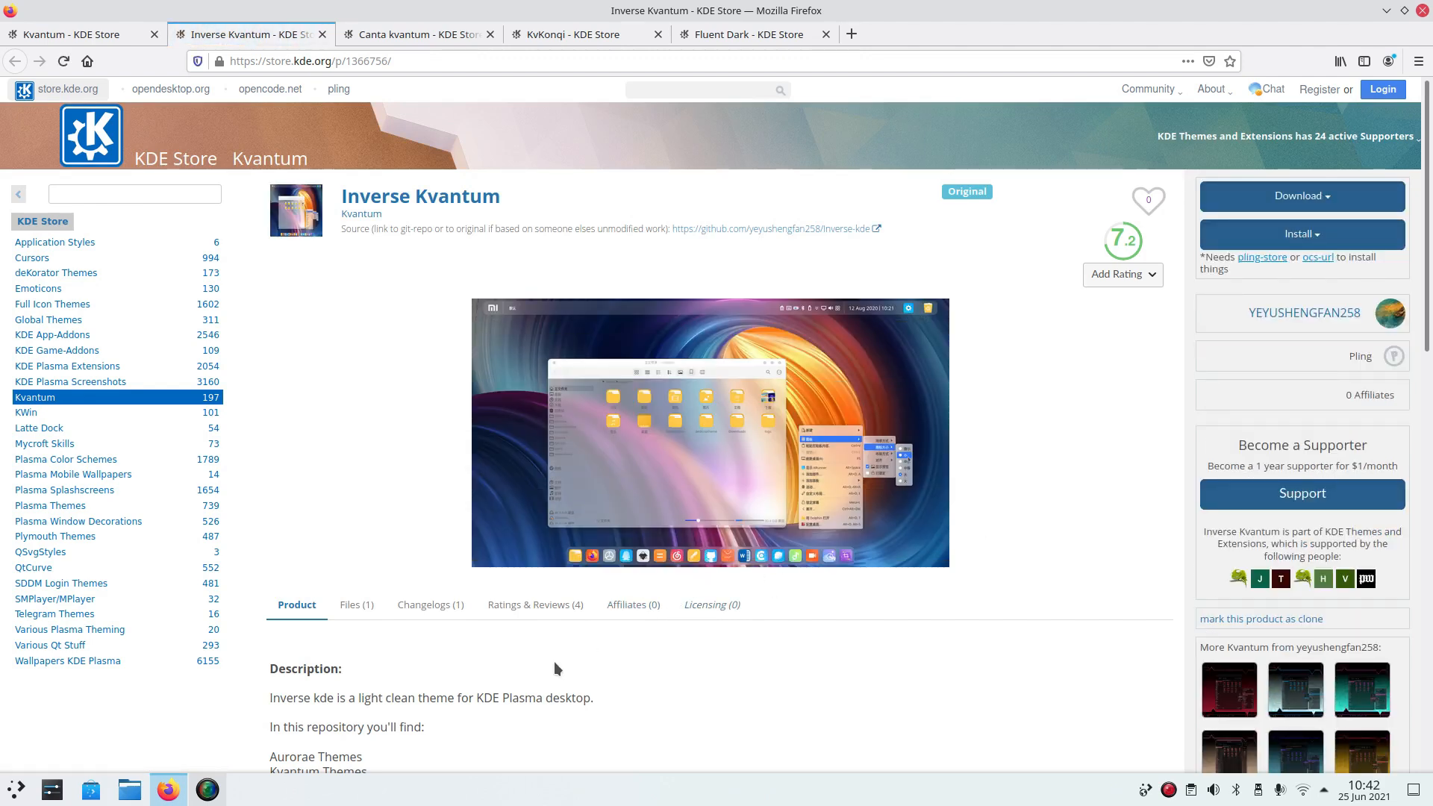
# Examine the Inverse Kvantum theme's description and its screenshot at full size.
pyautogui.scroll(-6, 473, 685)
pyautogui.scroll(6, 473, 685)
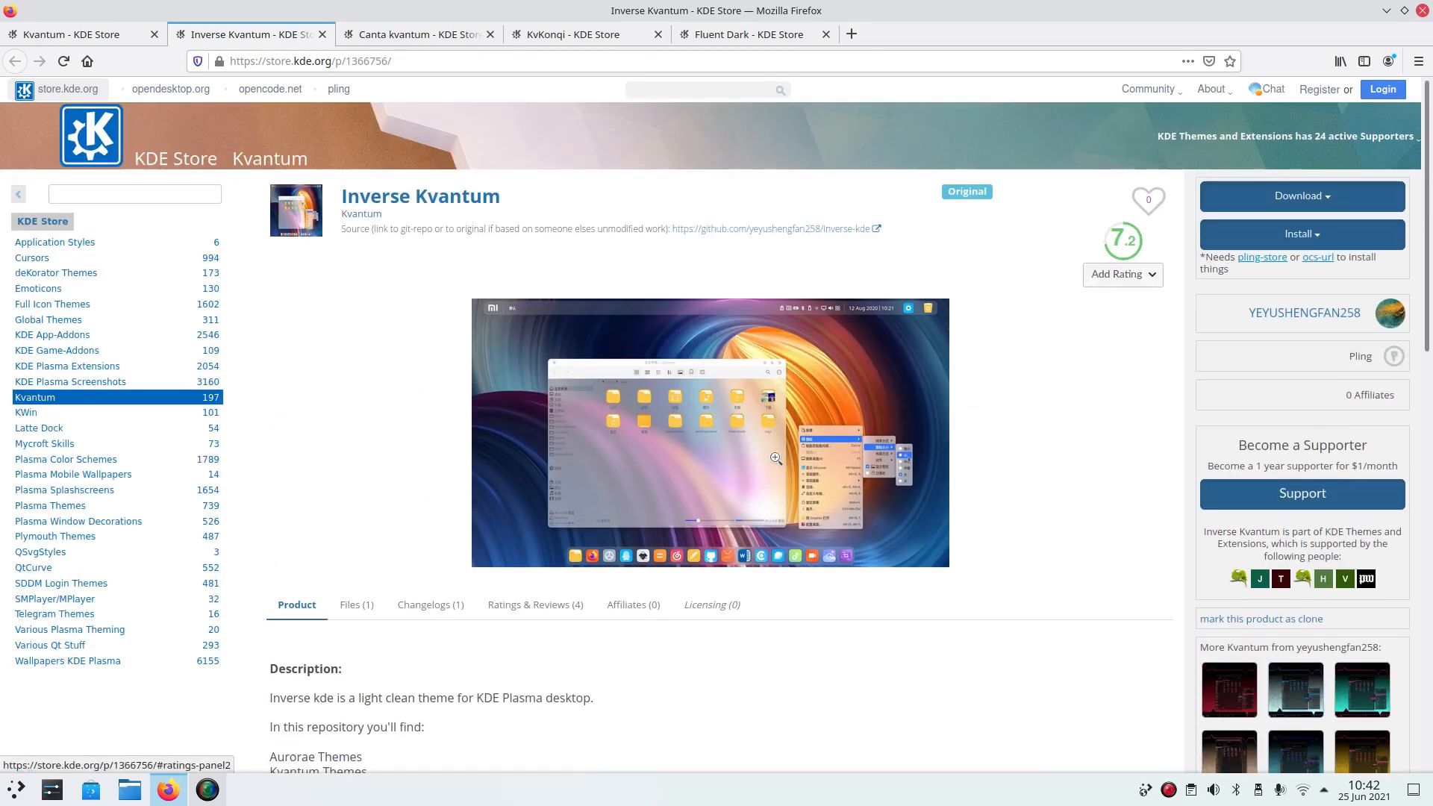
pyautogui.click(496, 312)
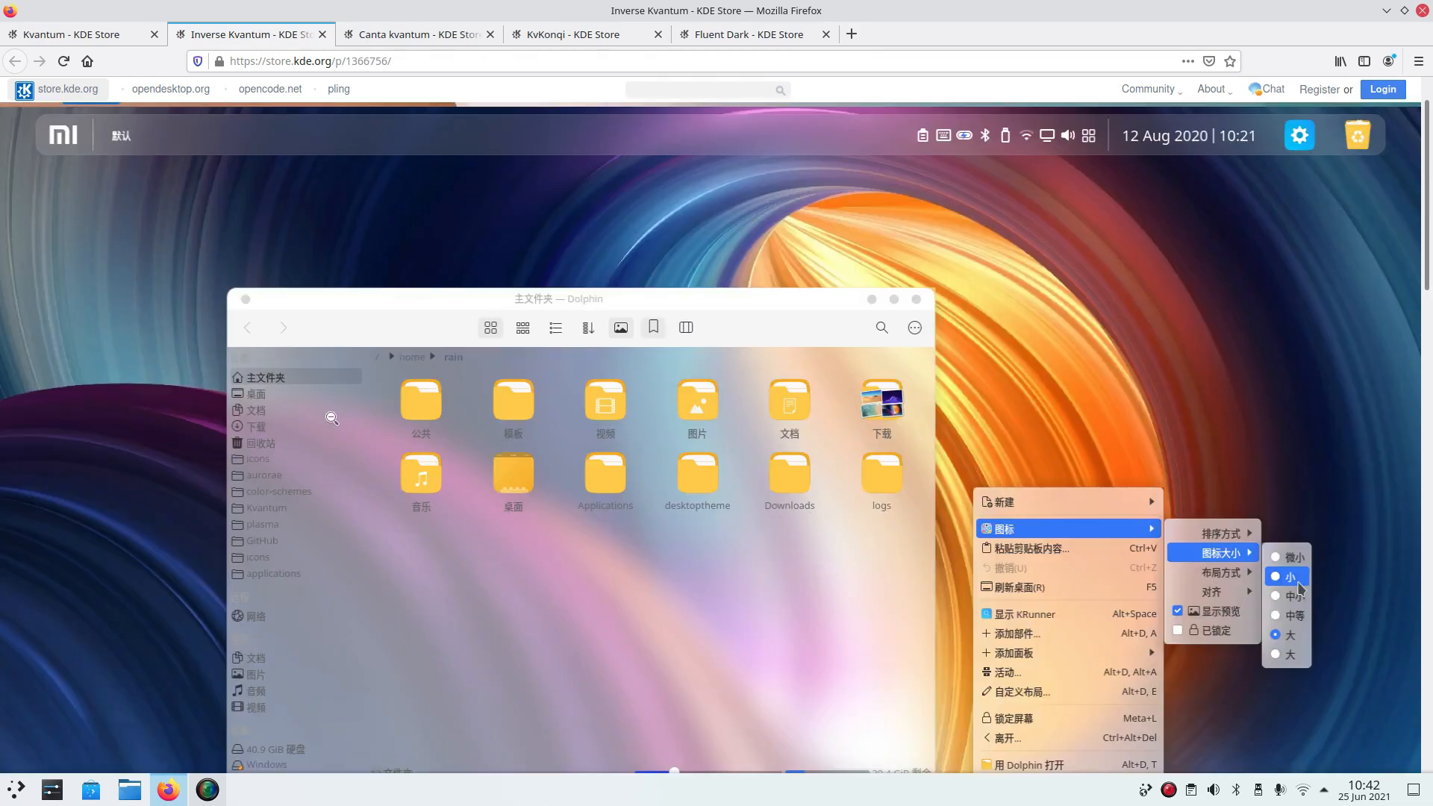
pyautogui.click(577, 411)
pyautogui.scroll(-1, 602, 509)
pyautogui.scroll(3, 399, 304)
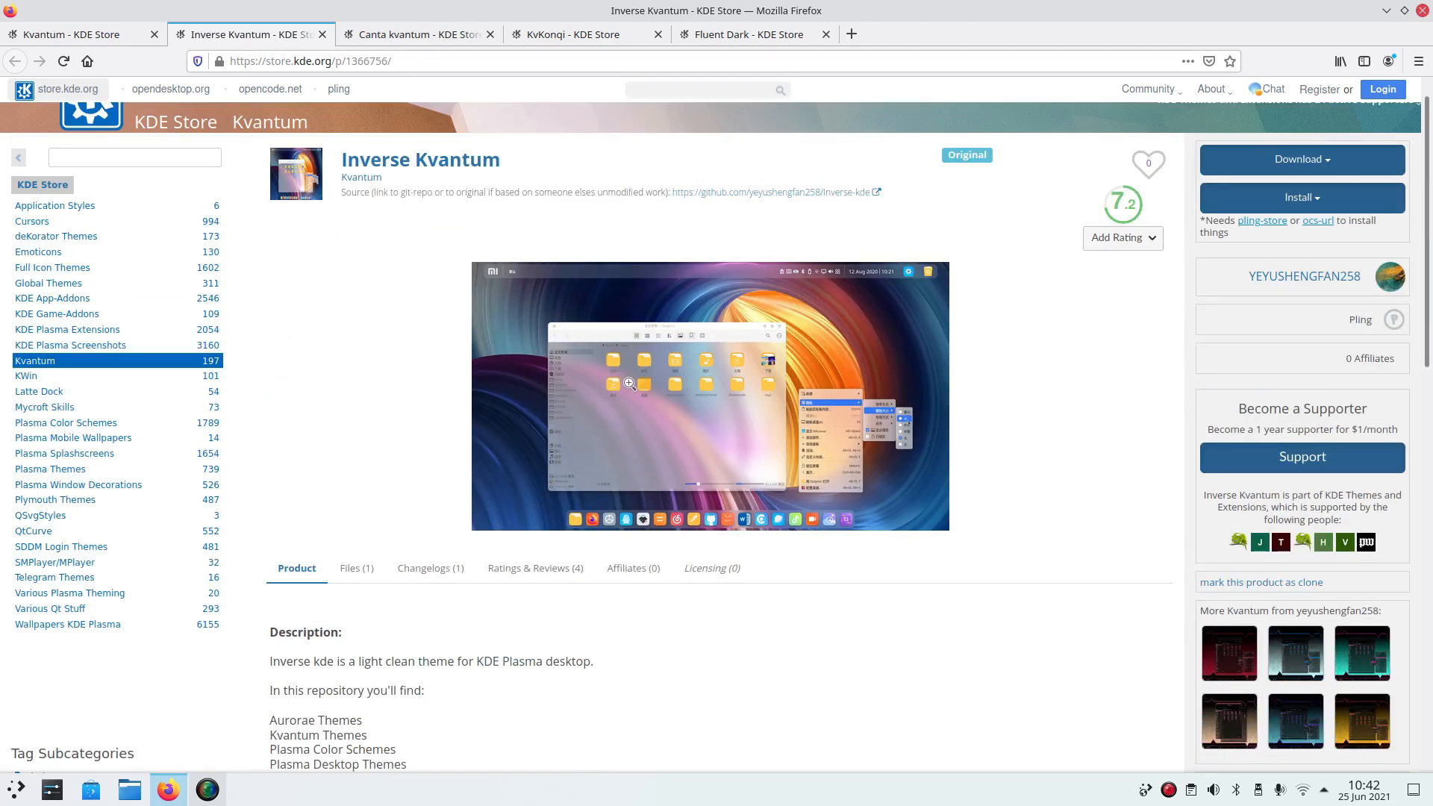
# Close the Inverse Kvantum page, look over other themes on page 3 of the list, and reopen Inverse Kvantum in a new tab.
pyautogui.click(322, 34)
pyautogui.scroll(-3, 606, 513)
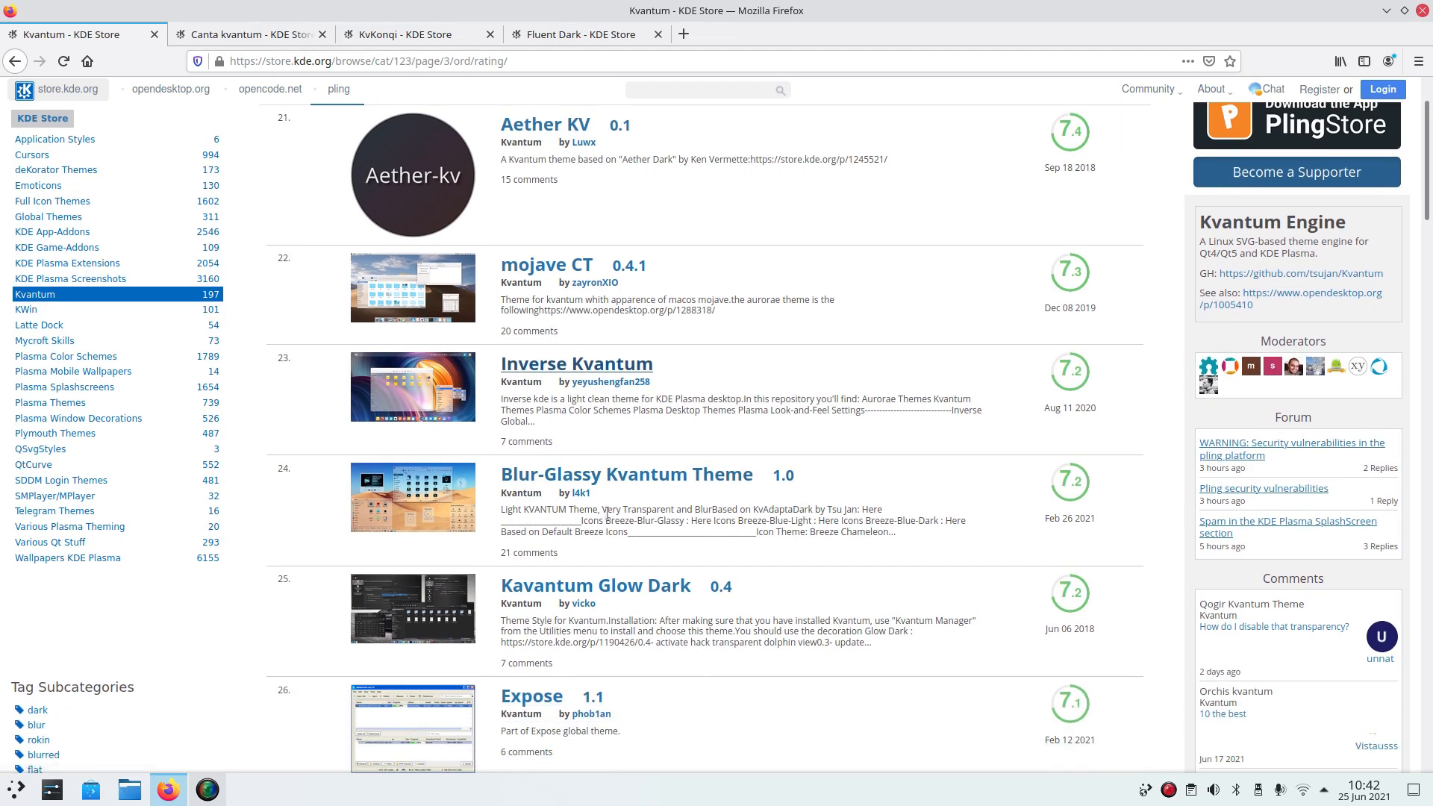
pyautogui.scroll(-4, 606, 513)
pyautogui.scroll(4, 604, 516)
pyautogui.middleClick(532, 368)
pyautogui.click(278, 41)
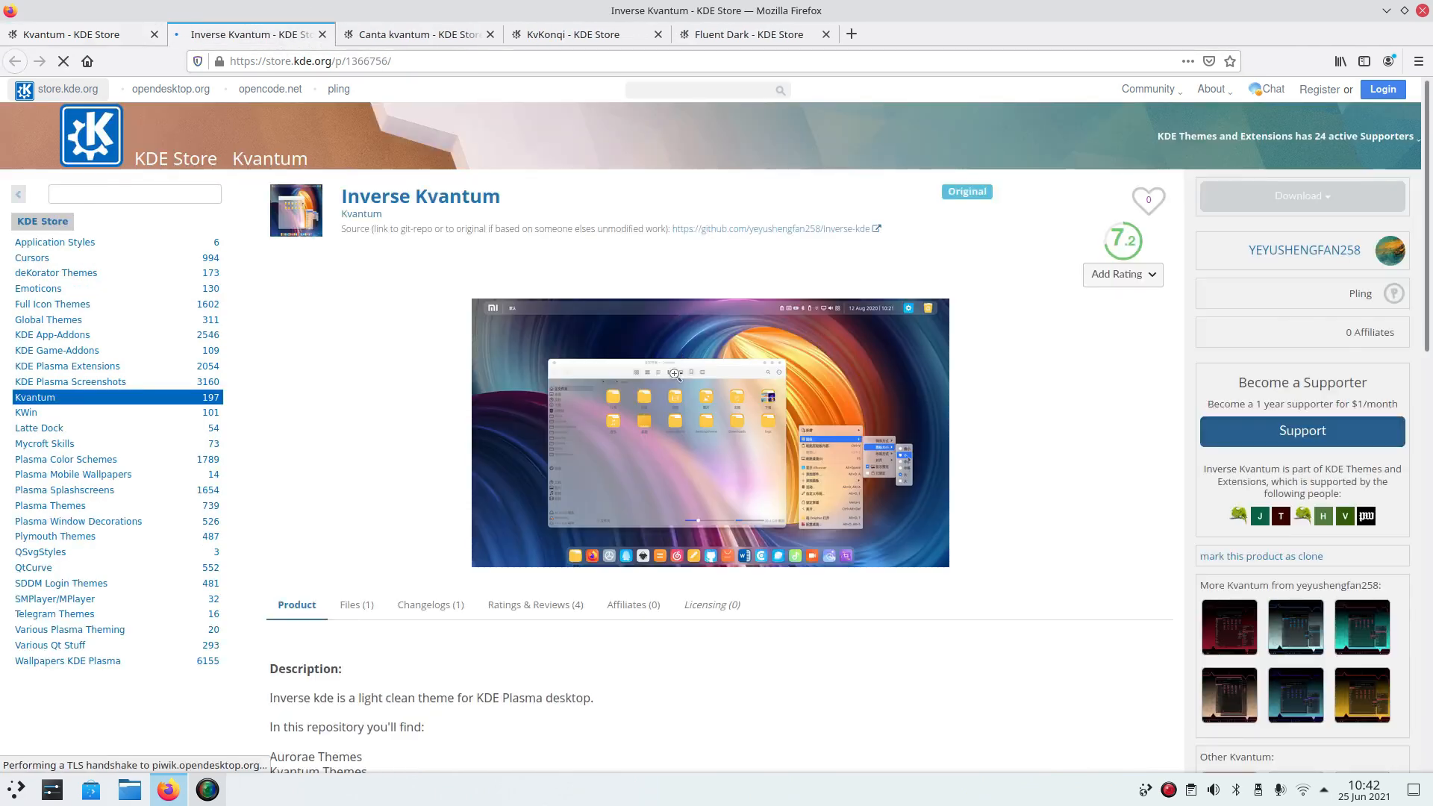
# Request the Inverse.tar.xz download and close the Canta kvantum, KvKonqi and Fluent Dark pages.
pyautogui.click(1318, 208)
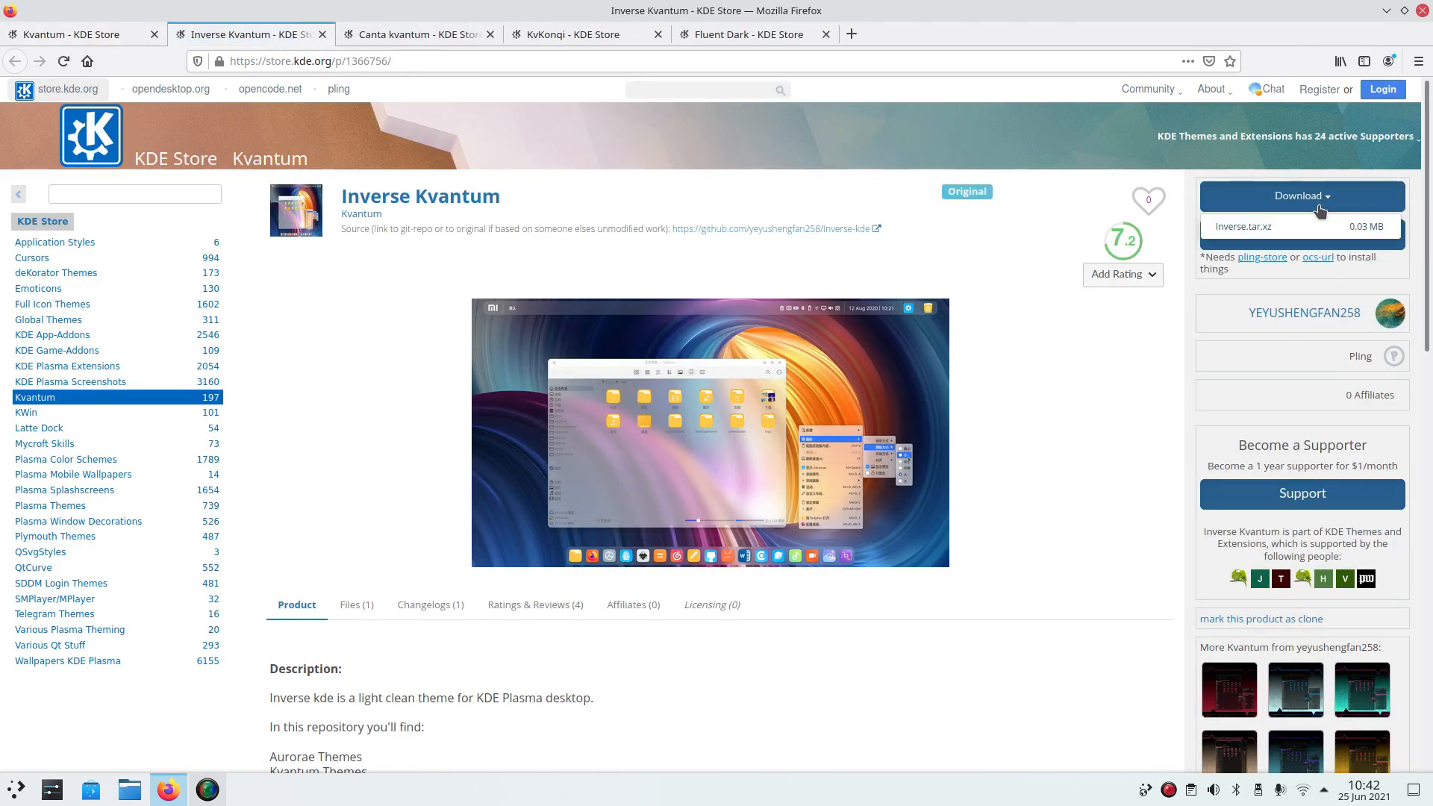
pyautogui.click(1251, 227)
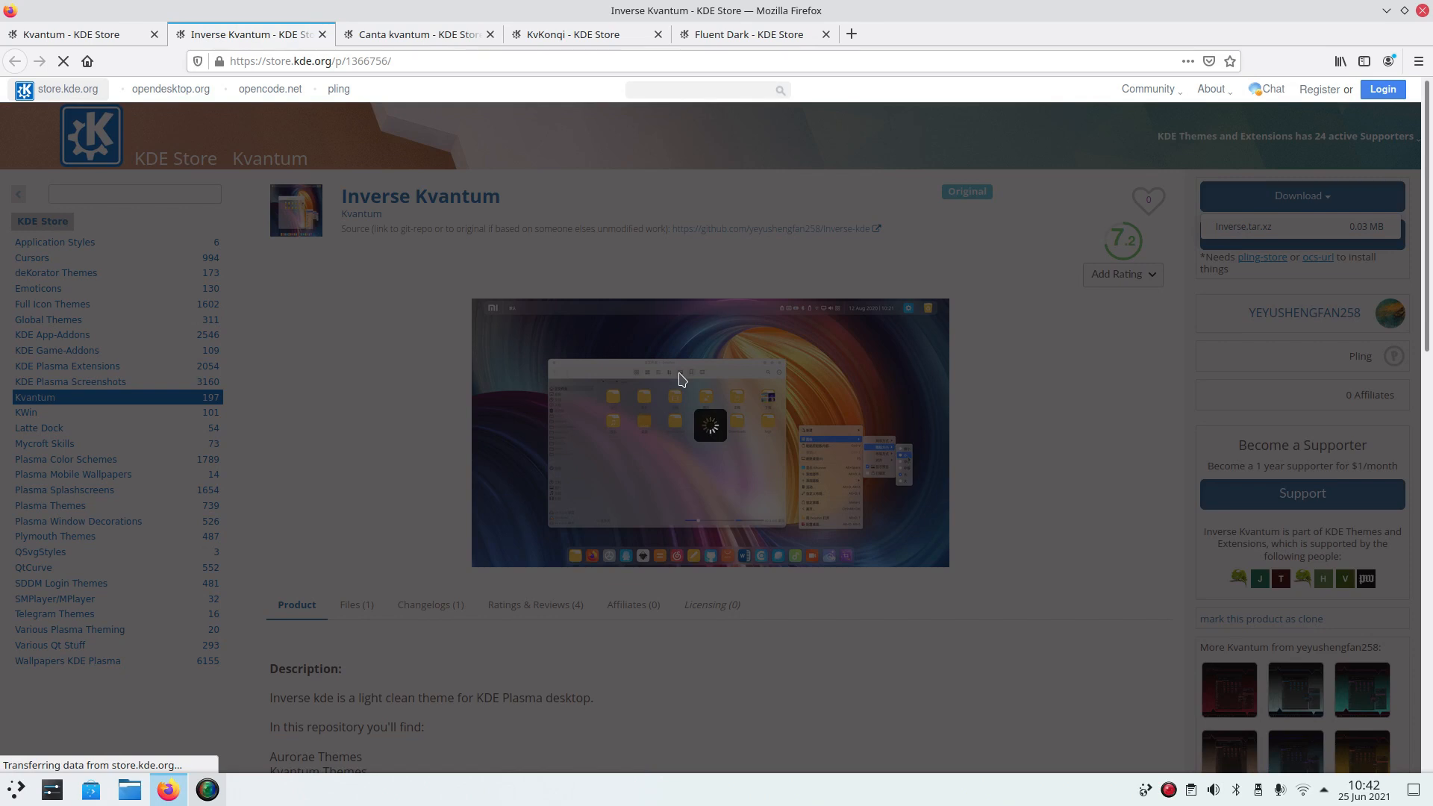
pyautogui.click(491, 34)
pyautogui.click(490, 34)
pyautogui.click(490, 34)
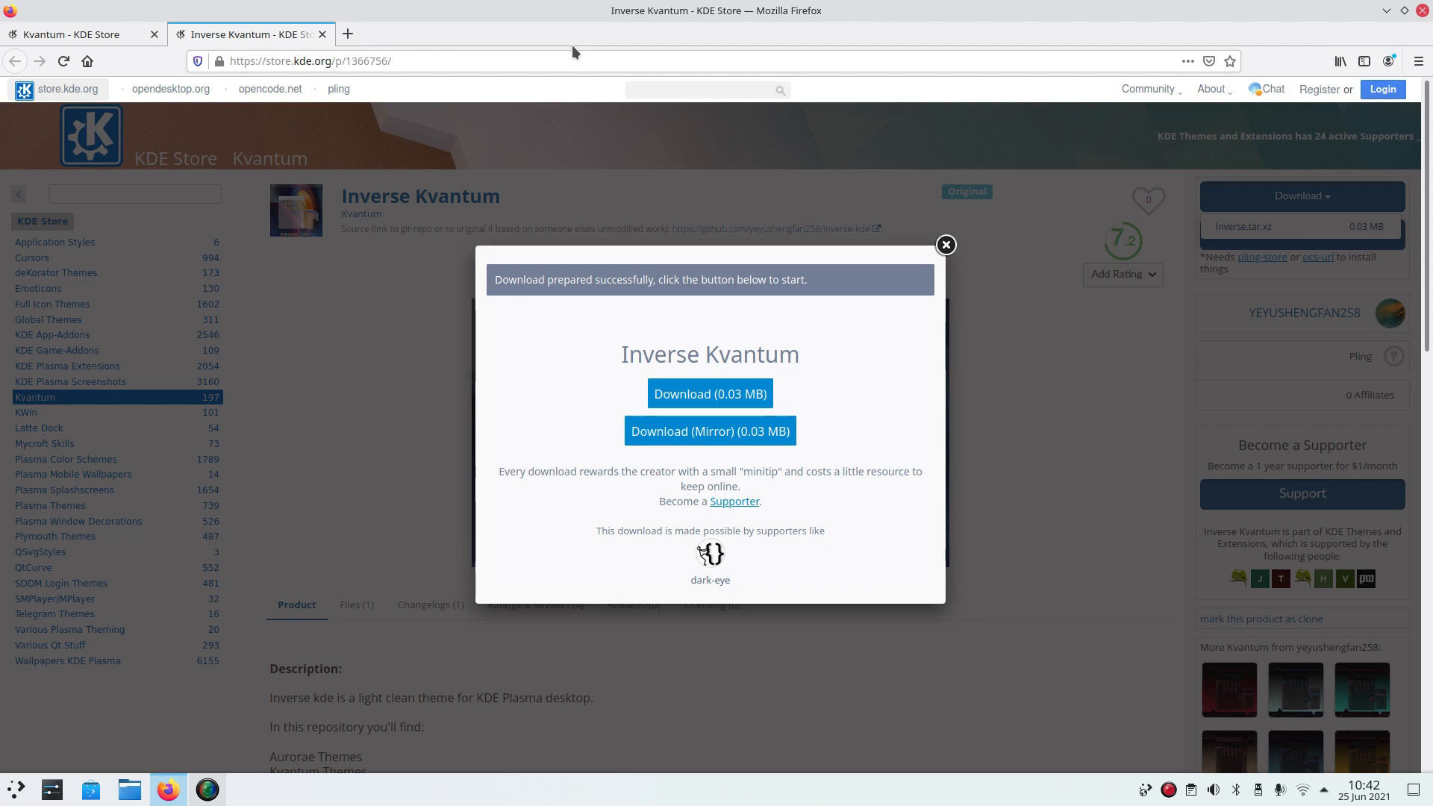
pyautogui.press('super')
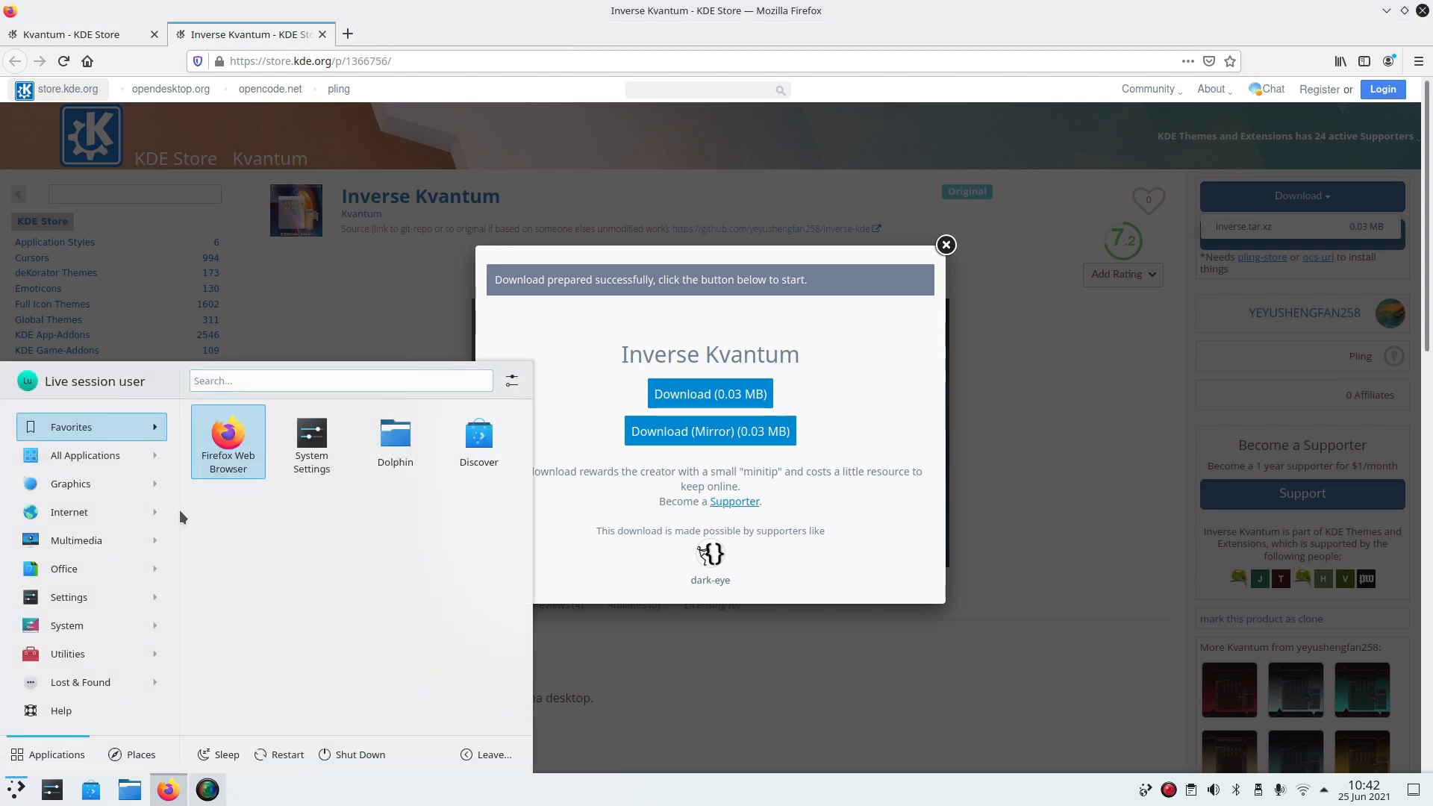
pyautogui.moveTo(175, 546)
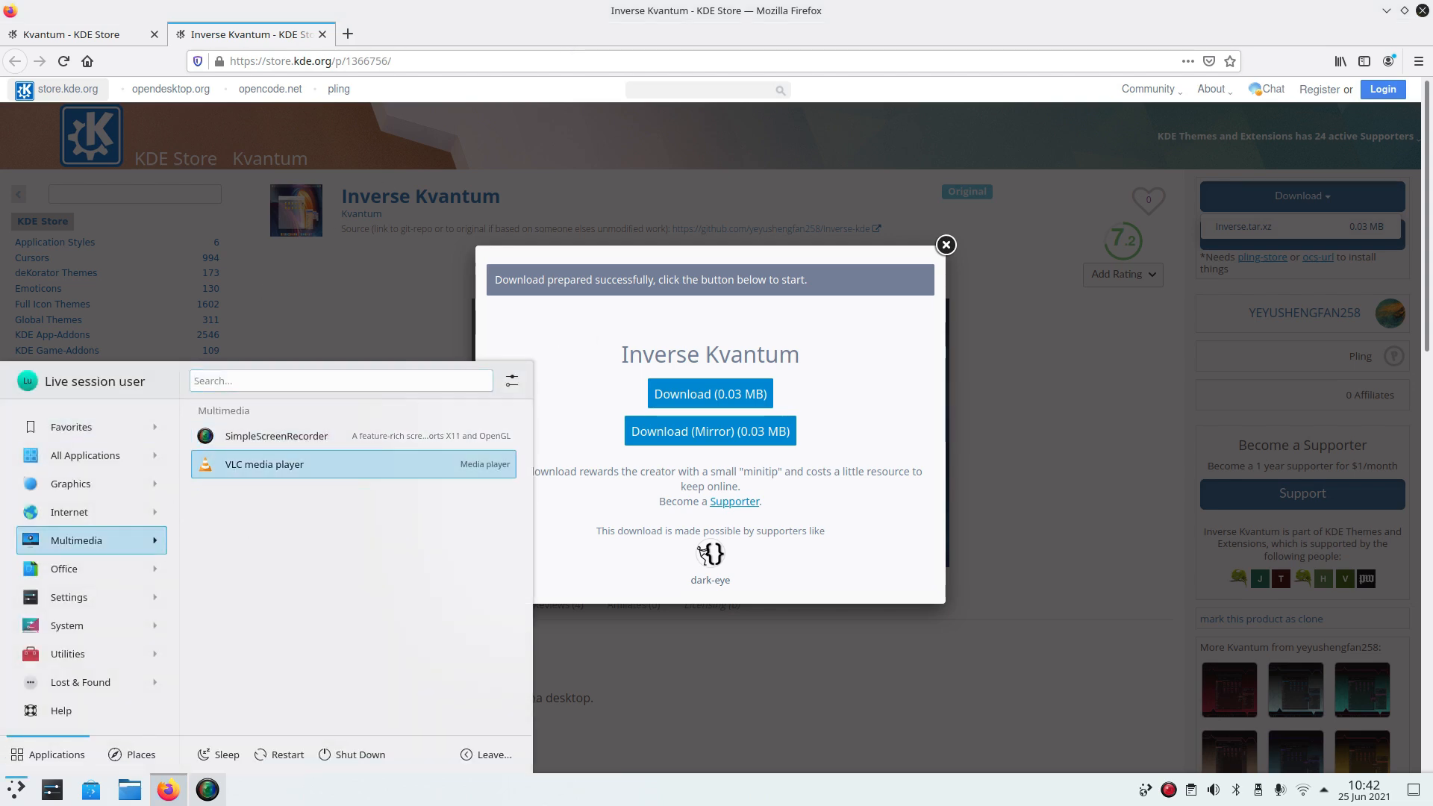
pyautogui.click(10, 796)
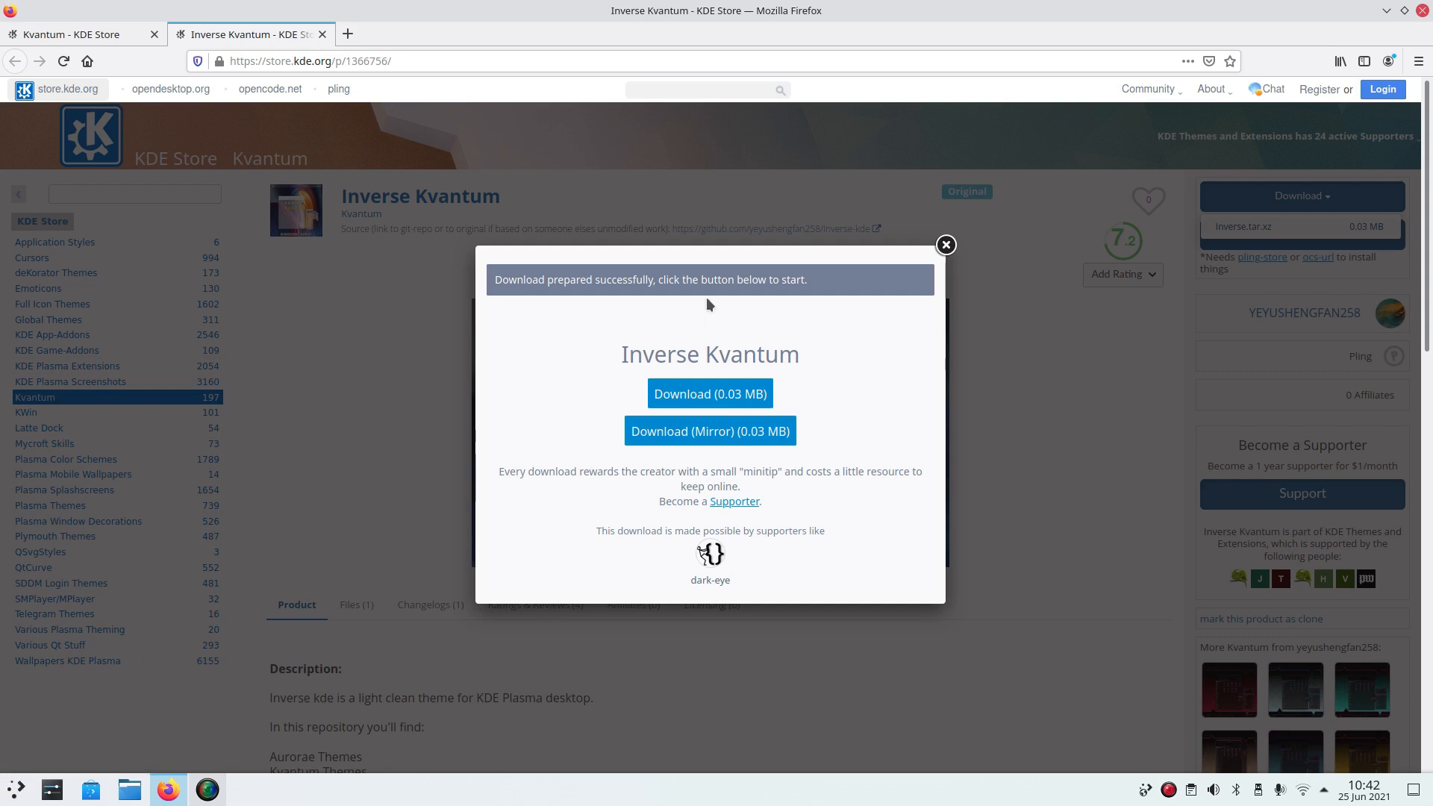
# Download Inverse.tar.xz by opening it with the default system handler, and close the resulting archive window.
pyautogui.click(719, 396)
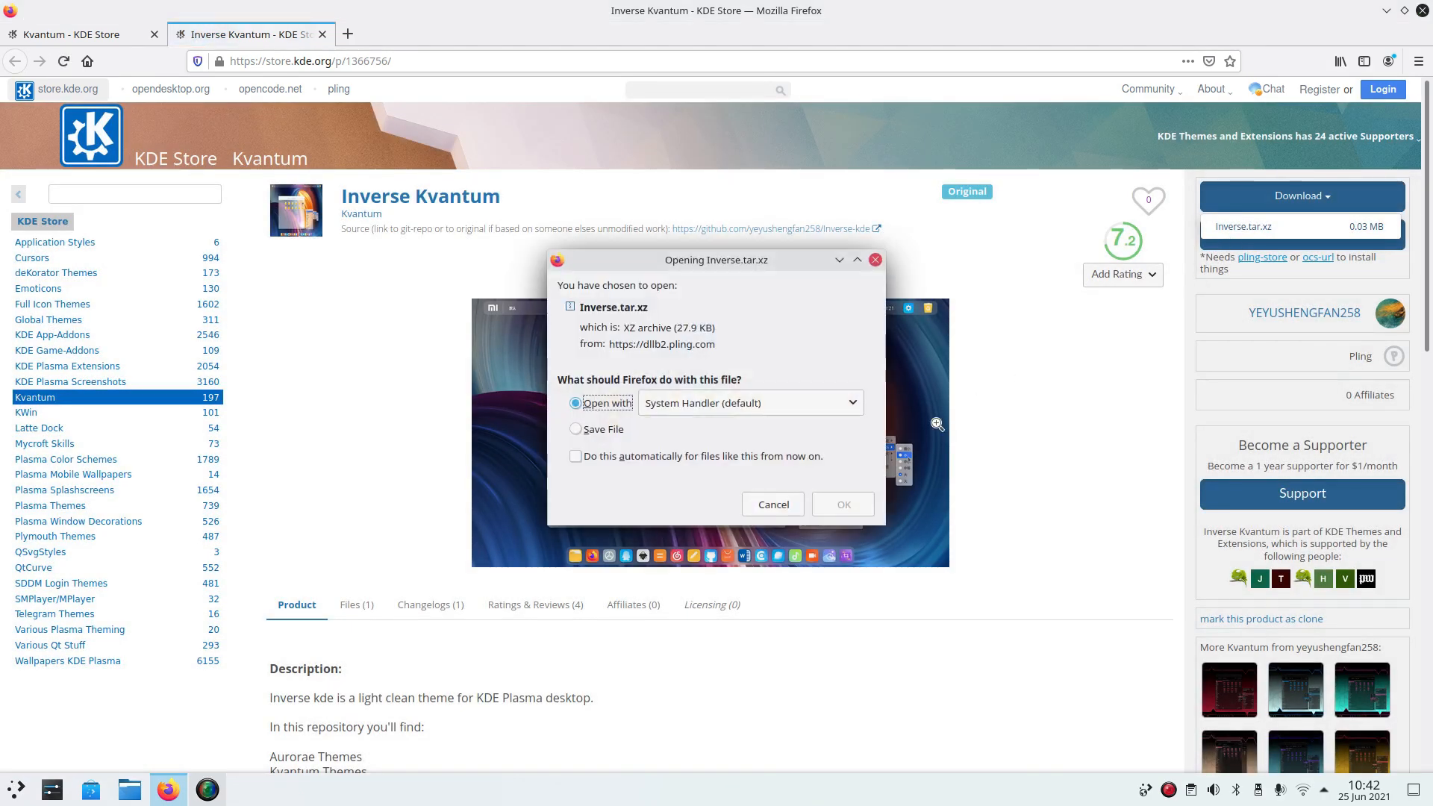
pyautogui.click(828, 505)
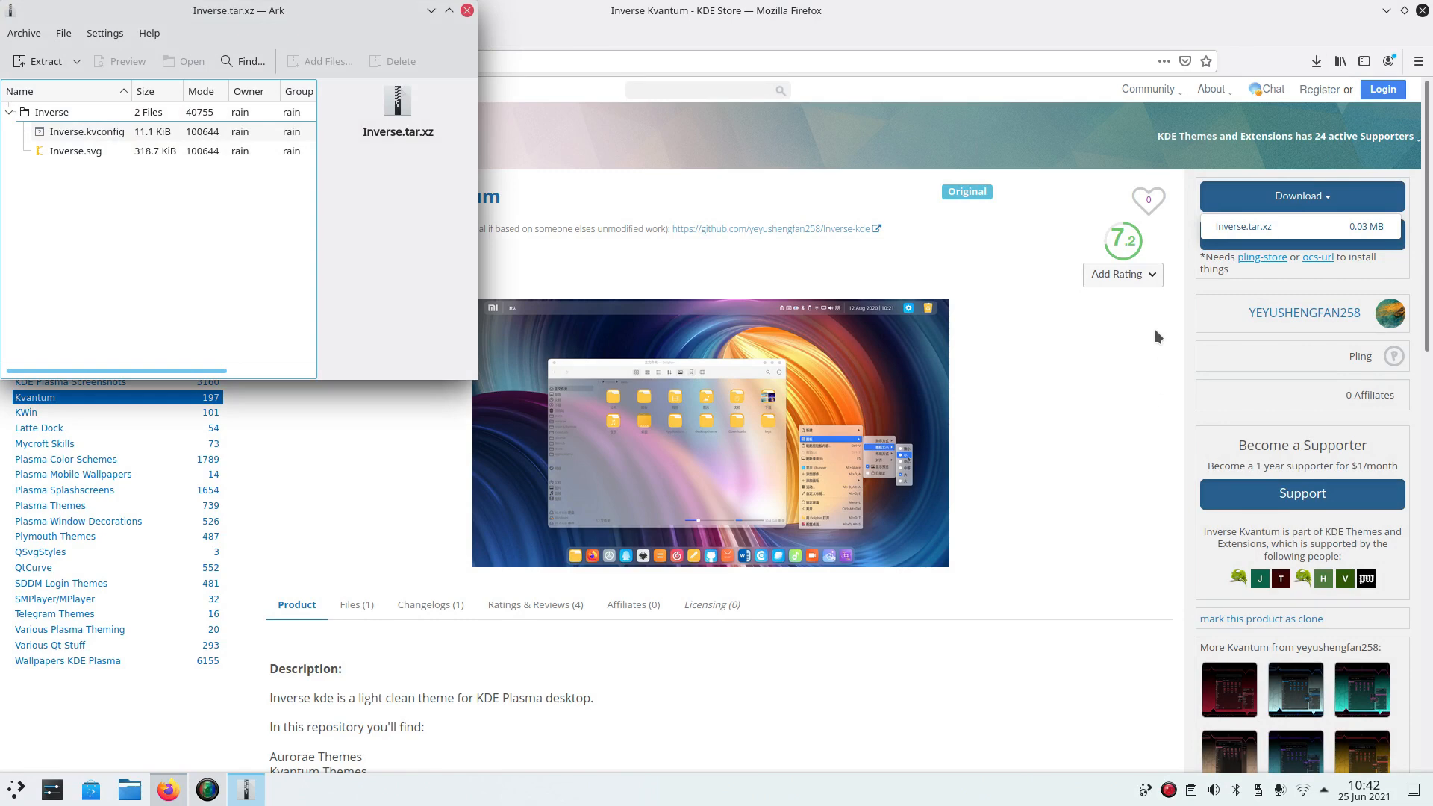
pyautogui.moveTo(175, 13); pyautogui.dragTo(551, 200)
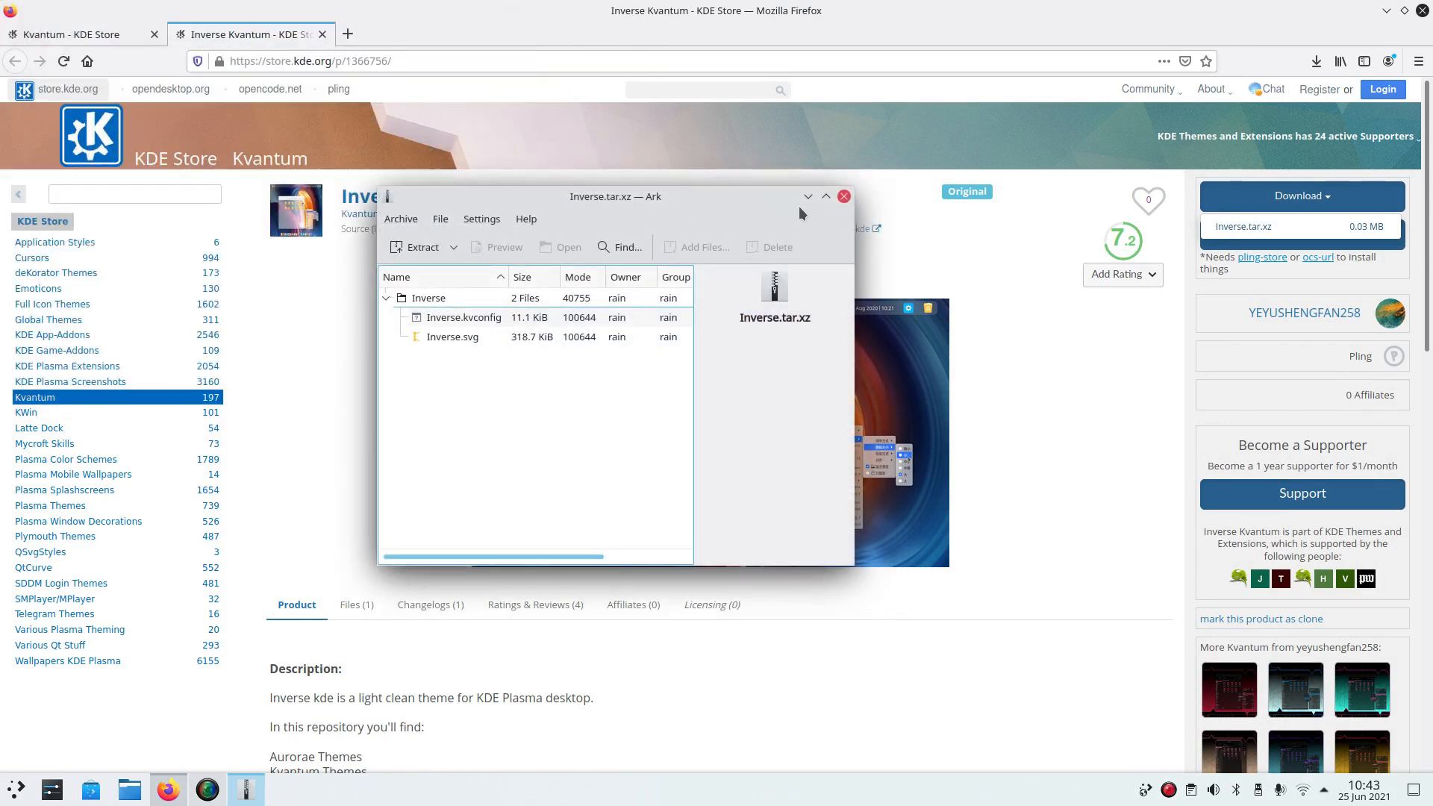
pyautogui.click(844, 198)
# Open the downloaded Inverse.tar.xz, extract its Inverse folder onto the desktop, and close the archive window.
pyautogui.click(1317, 62)
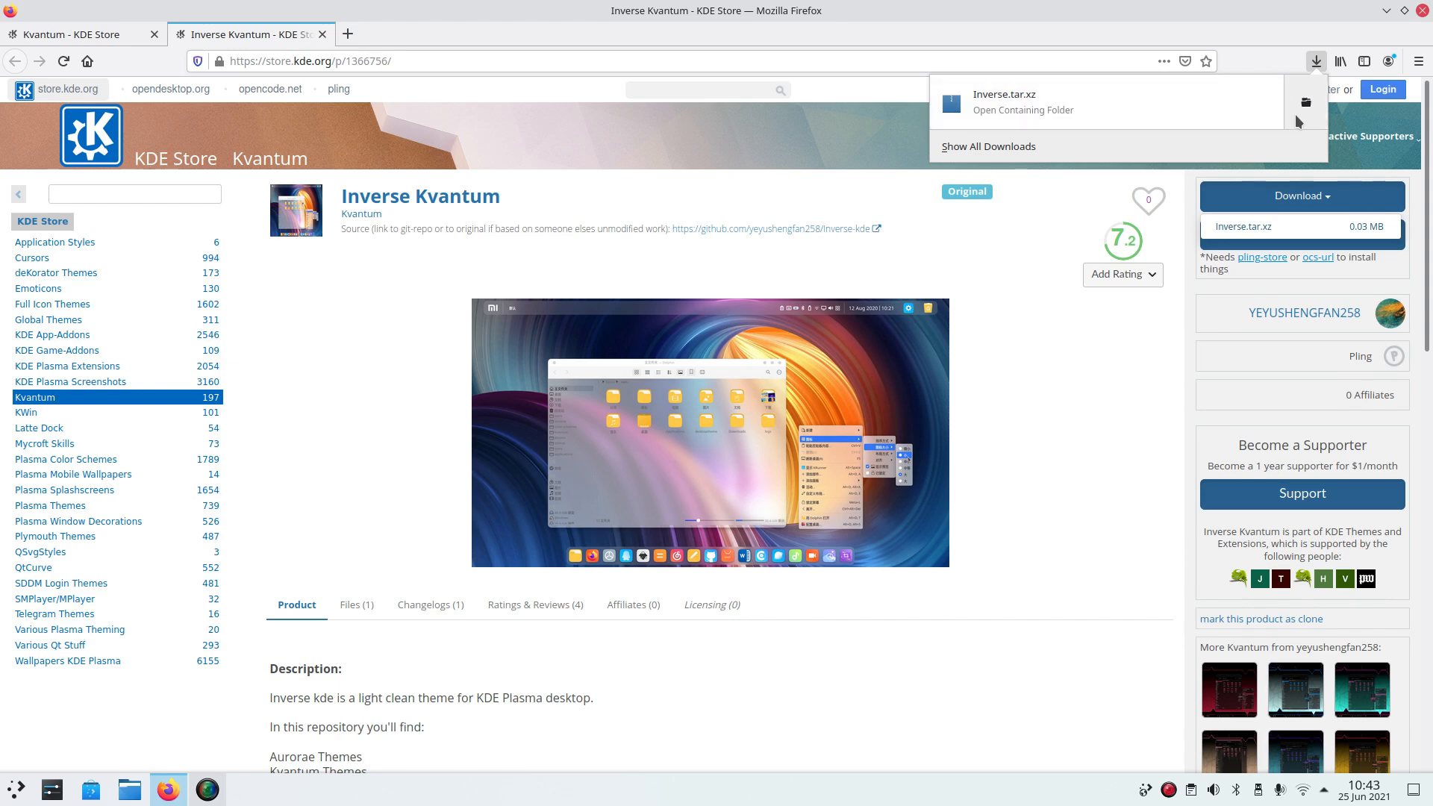
pyautogui.click(1221, 114)
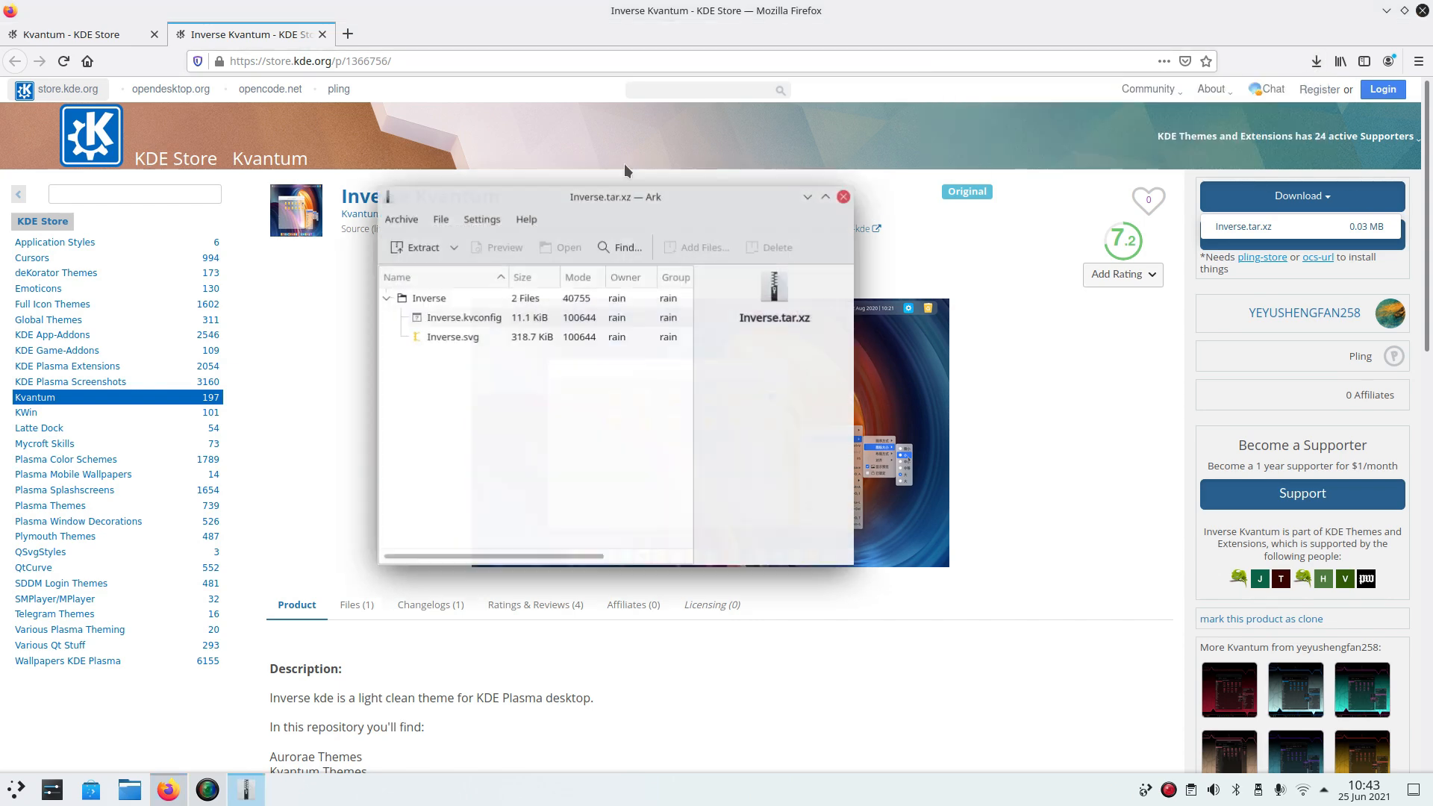
pyautogui.click(513, 297)
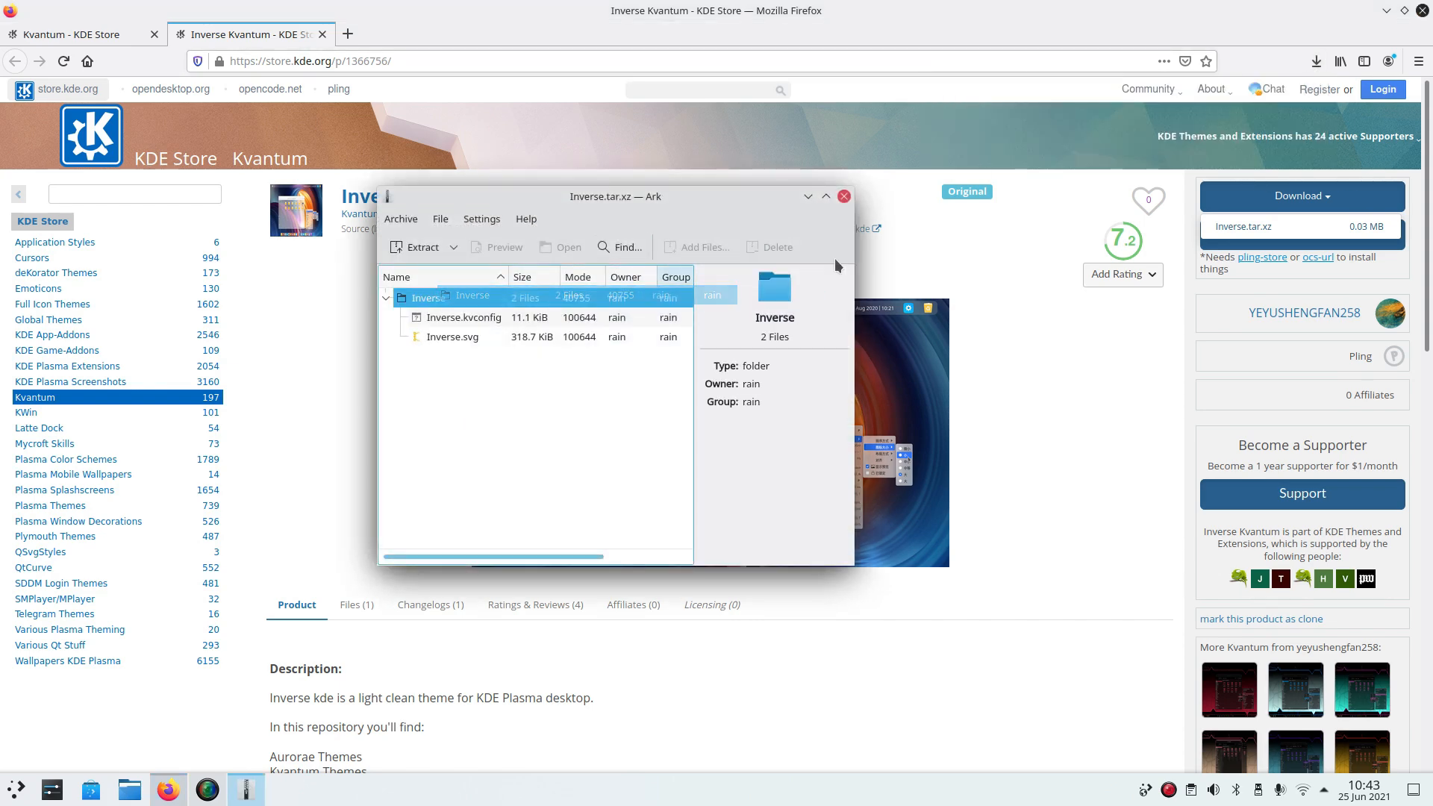
pyautogui.click(1386, 11)
pyautogui.keyDown('ctrl'); pyautogui.click(656, 317); pyautogui.keyUp('ctrl')
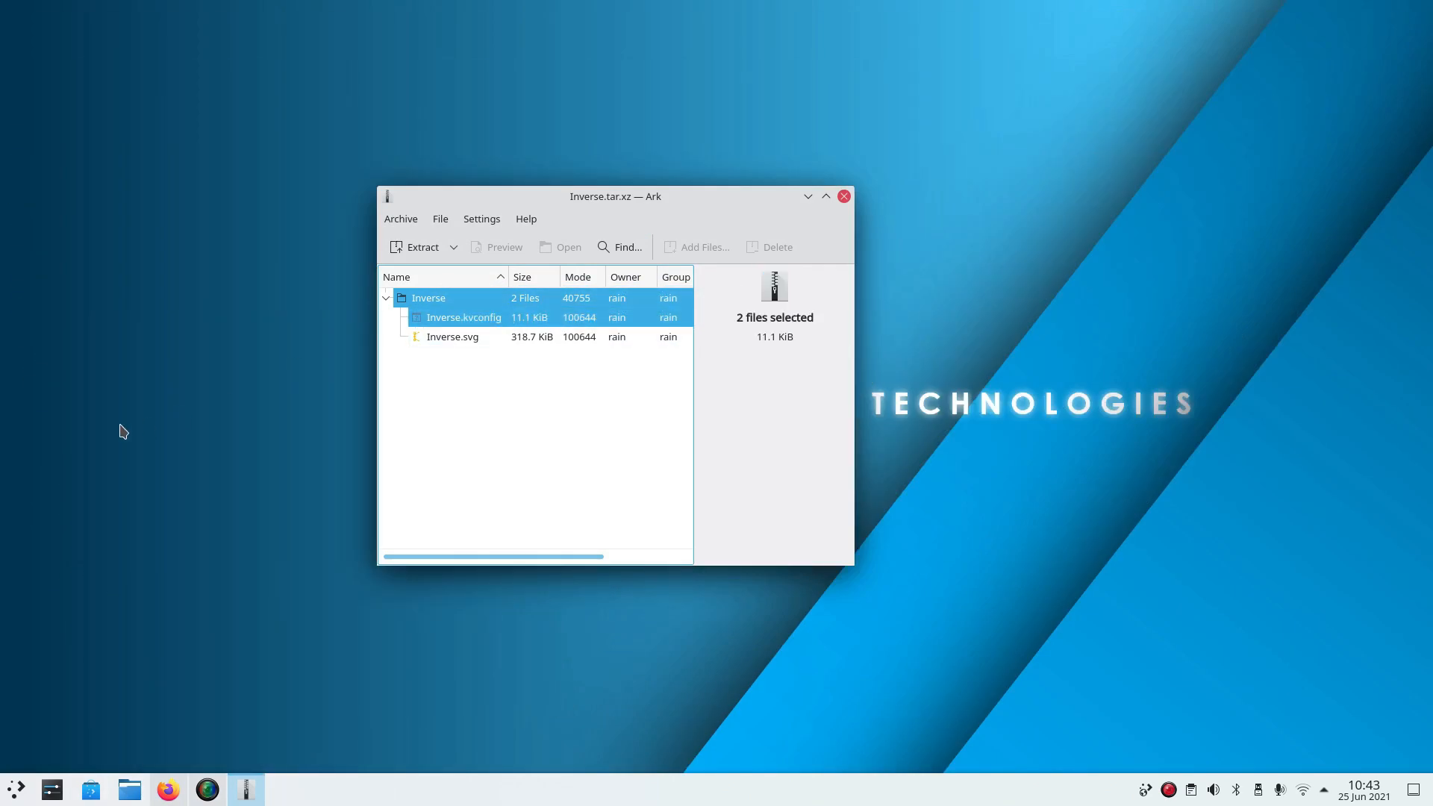
pyautogui.moveTo(571, 301); pyautogui.dragTo(177, 344)
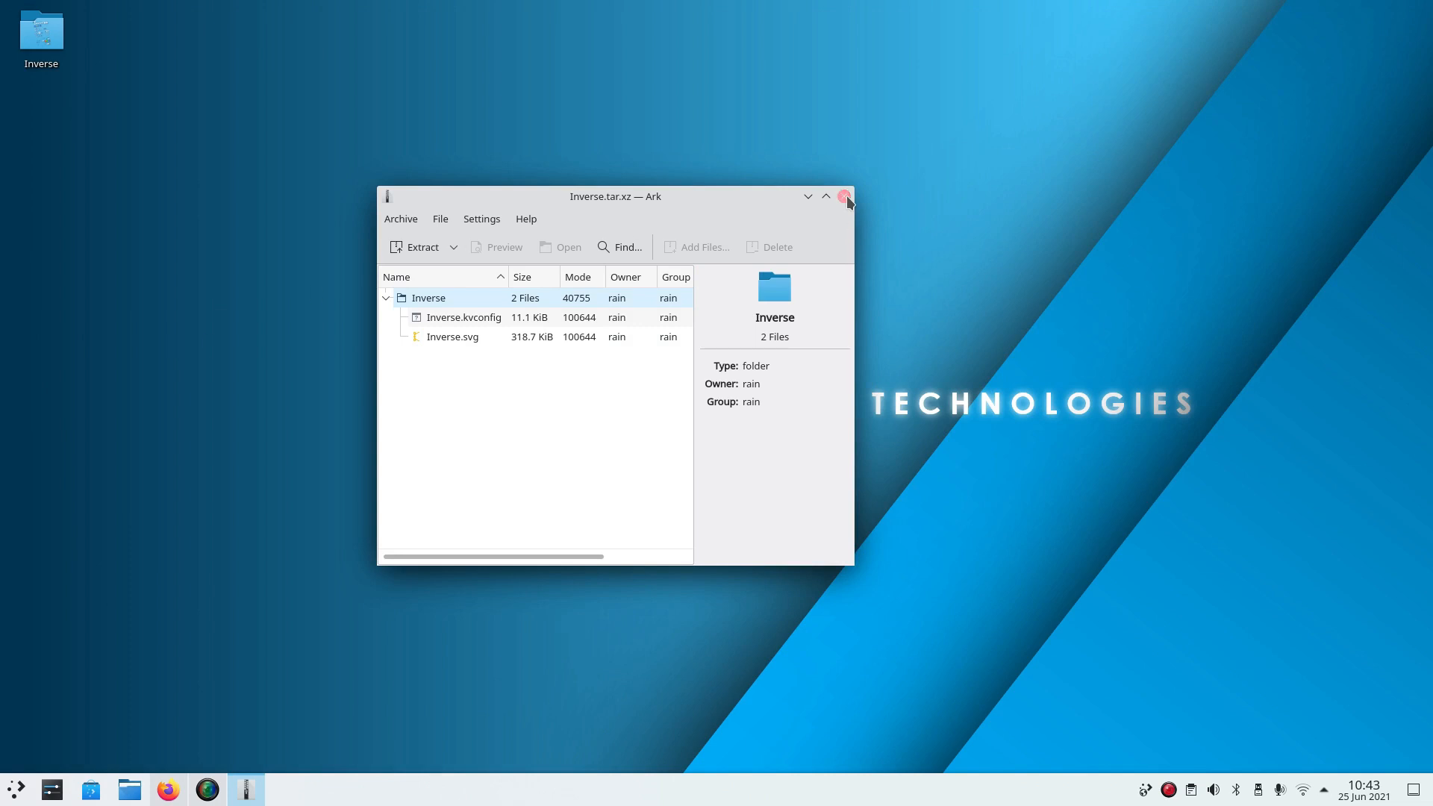
pyautogui.click(844, 197)
# Open Kvantum Manager and install the theme from the Inverse folder on the desktop.
pyautogui.click(15, 789)
pyautogui.write('kvan')
pyautogui.press('Return')
pyautogui.moveTo(200, 10); pyautogui.dragTo(638, 276)
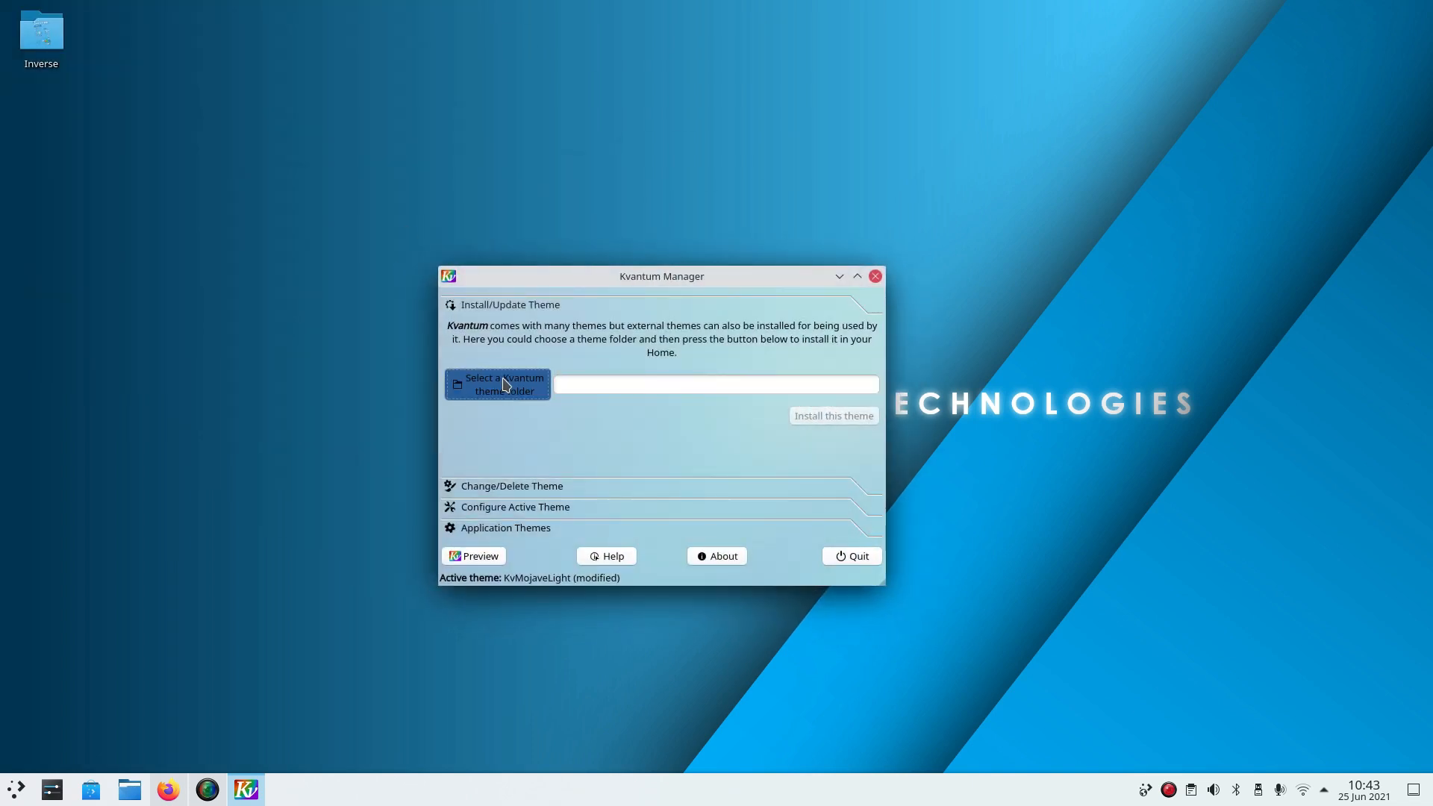
pyautogui.click(505, 384)
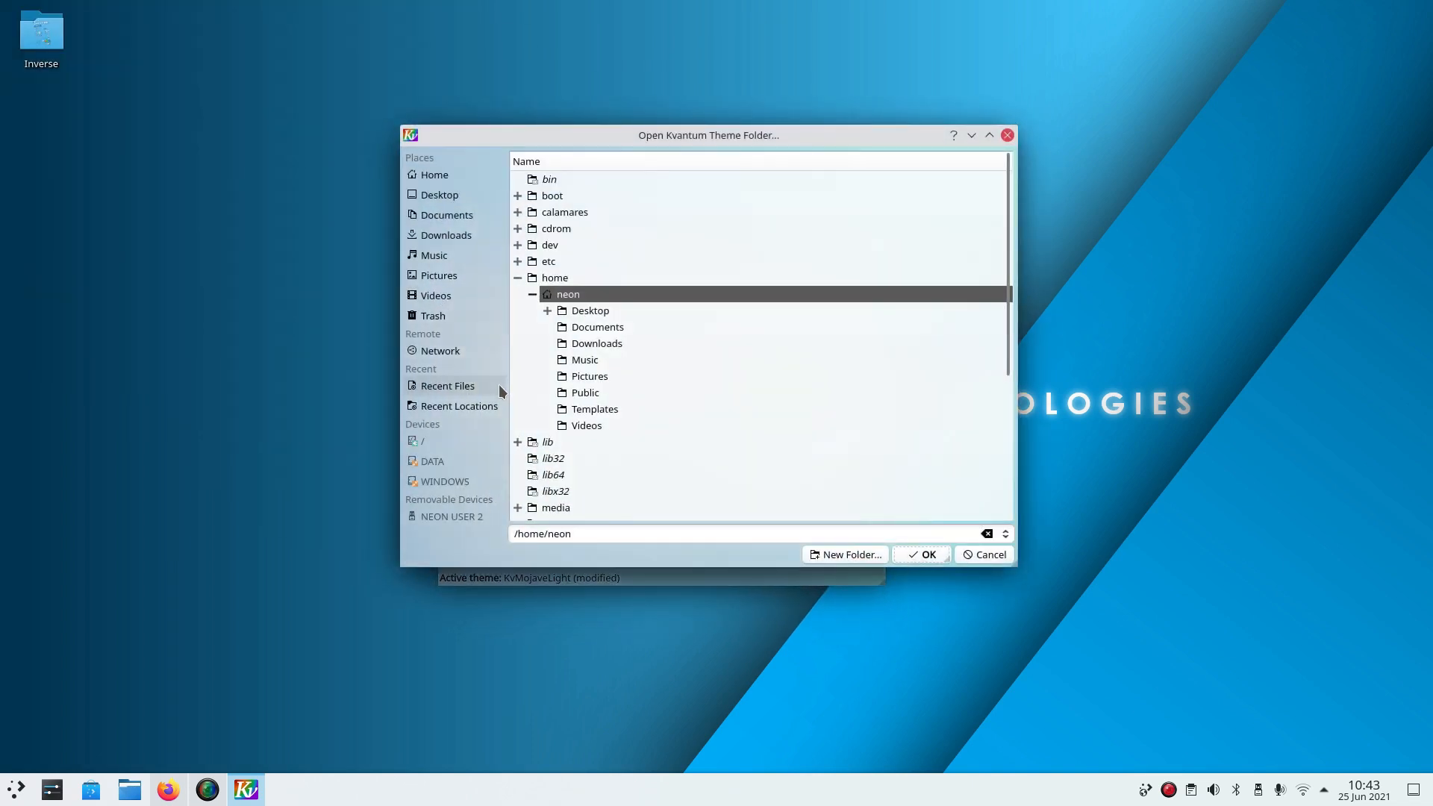
pyautogui.click(583, 323)
pyautogui.doubleClick(580, 312)
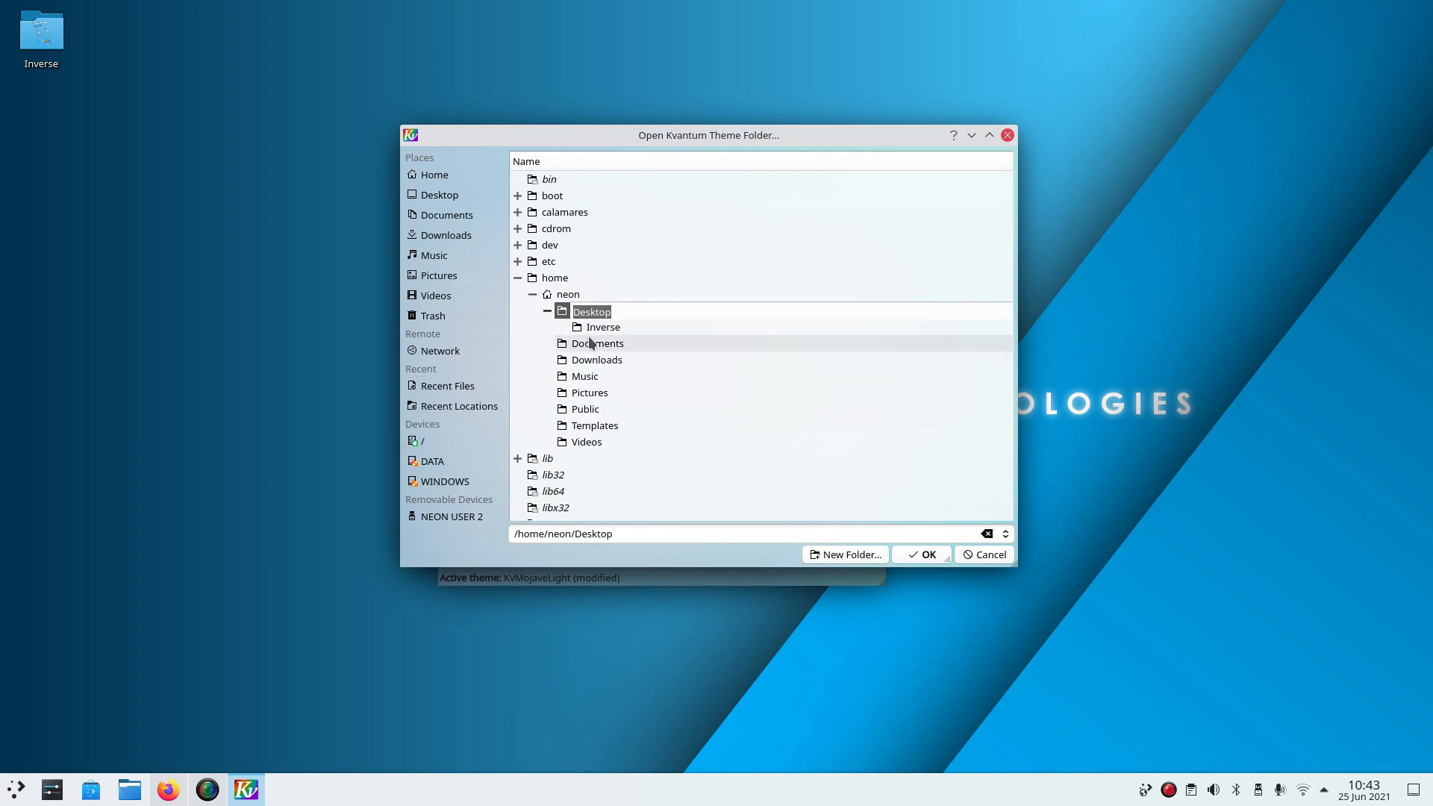
pyautogui.click(594, 331)
pyautogui.click(922, 554)
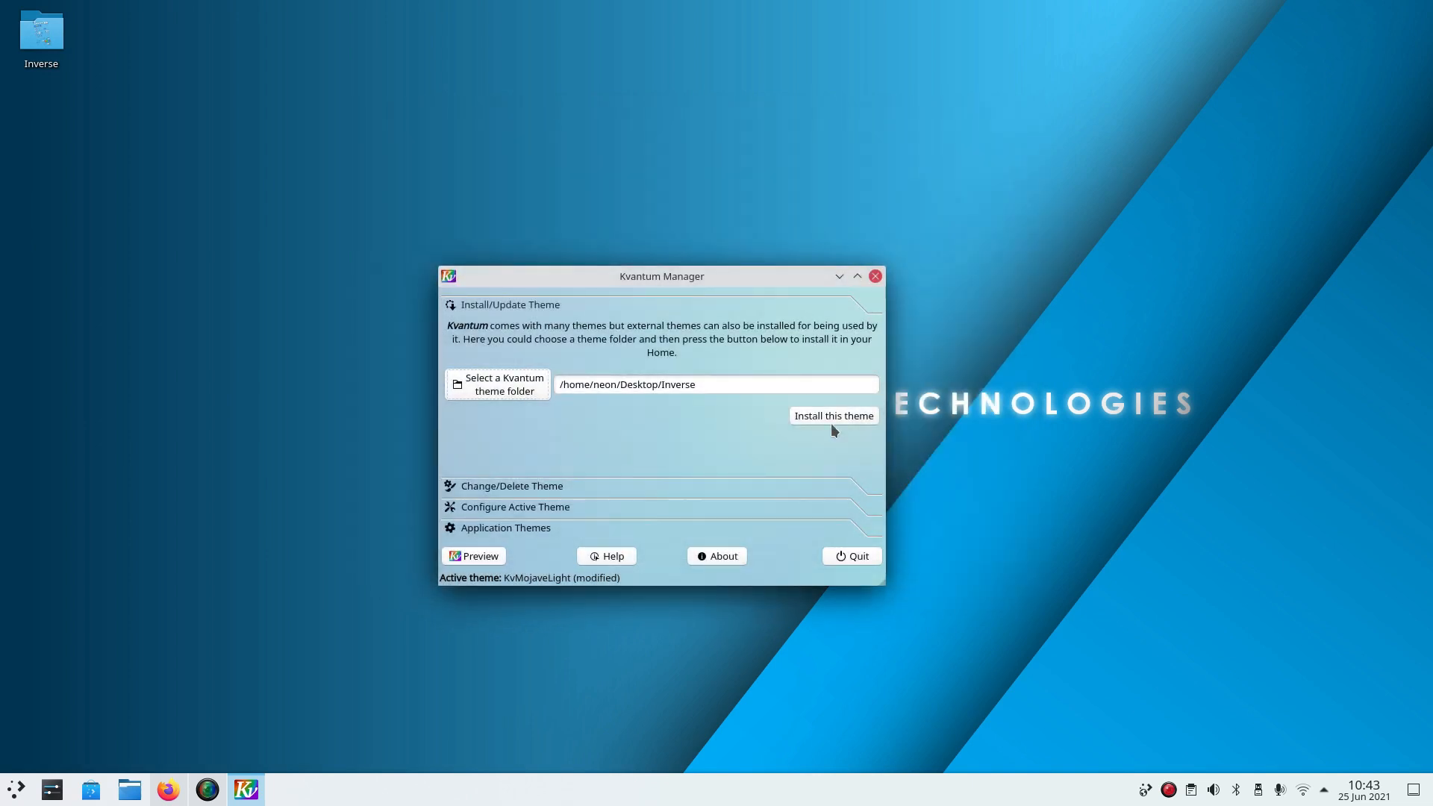
pyautogui.click(807, 417)
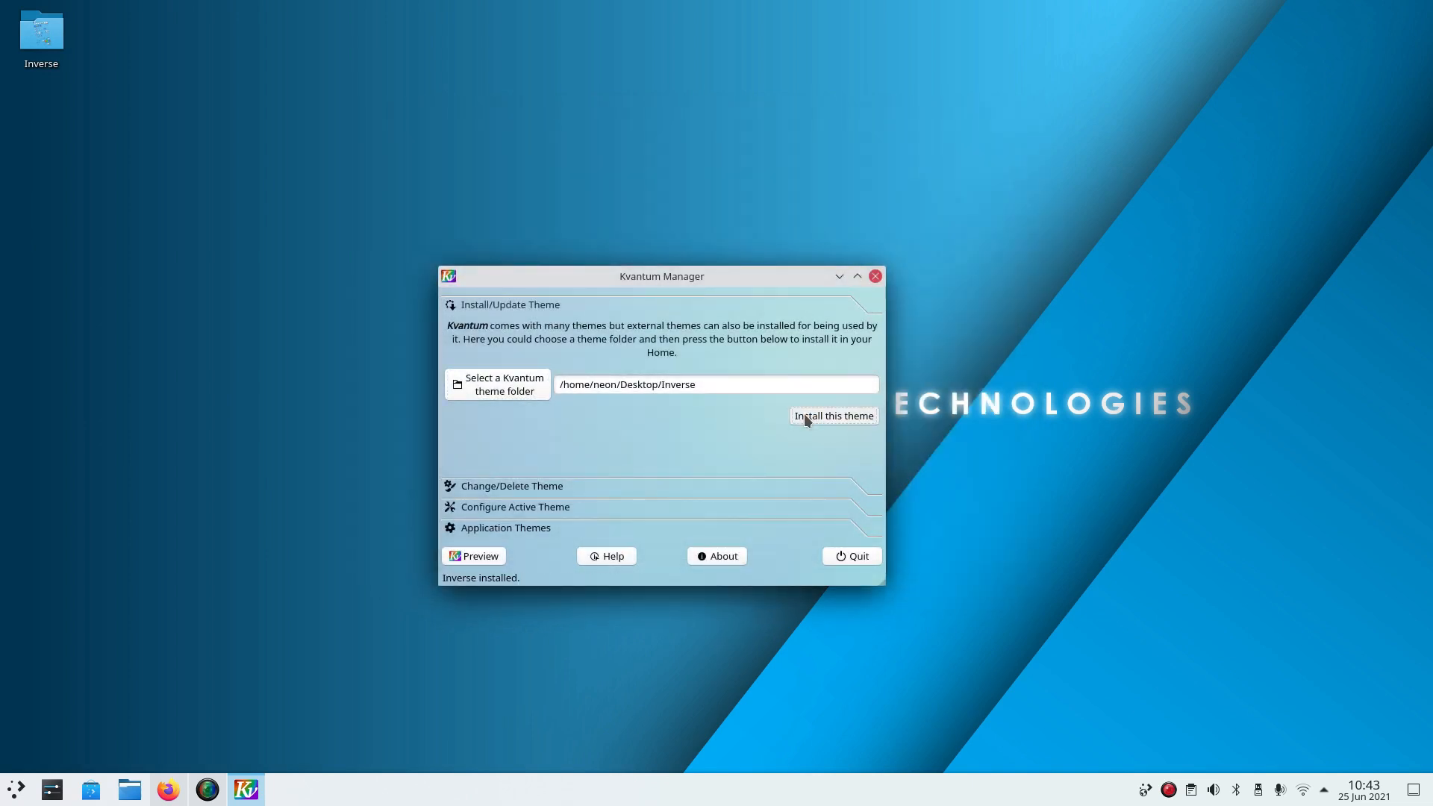
# Change the active Kvantum theme to Inverse and apply it.
pyautogui.click(491, 484)
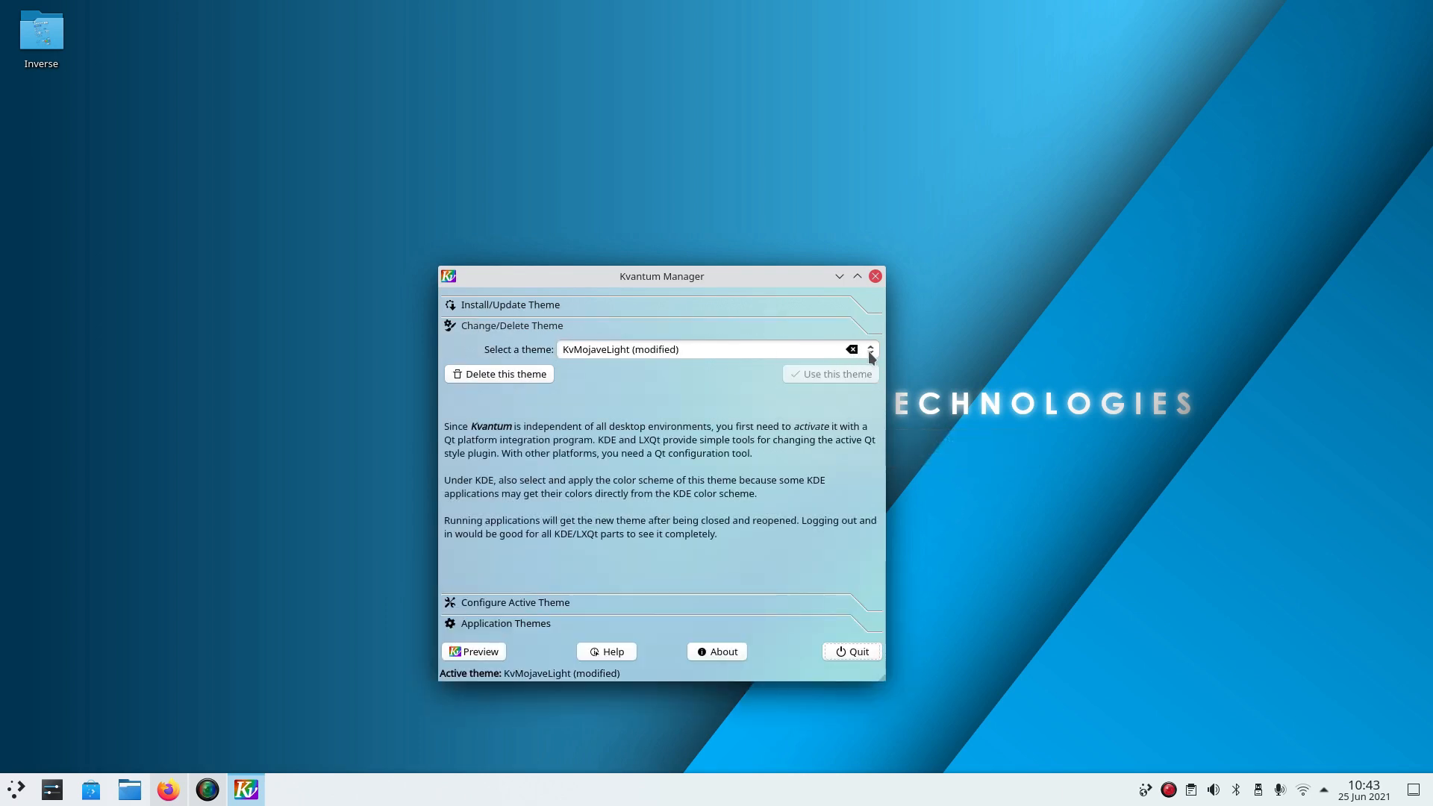
pyautogui.click(869, 353)
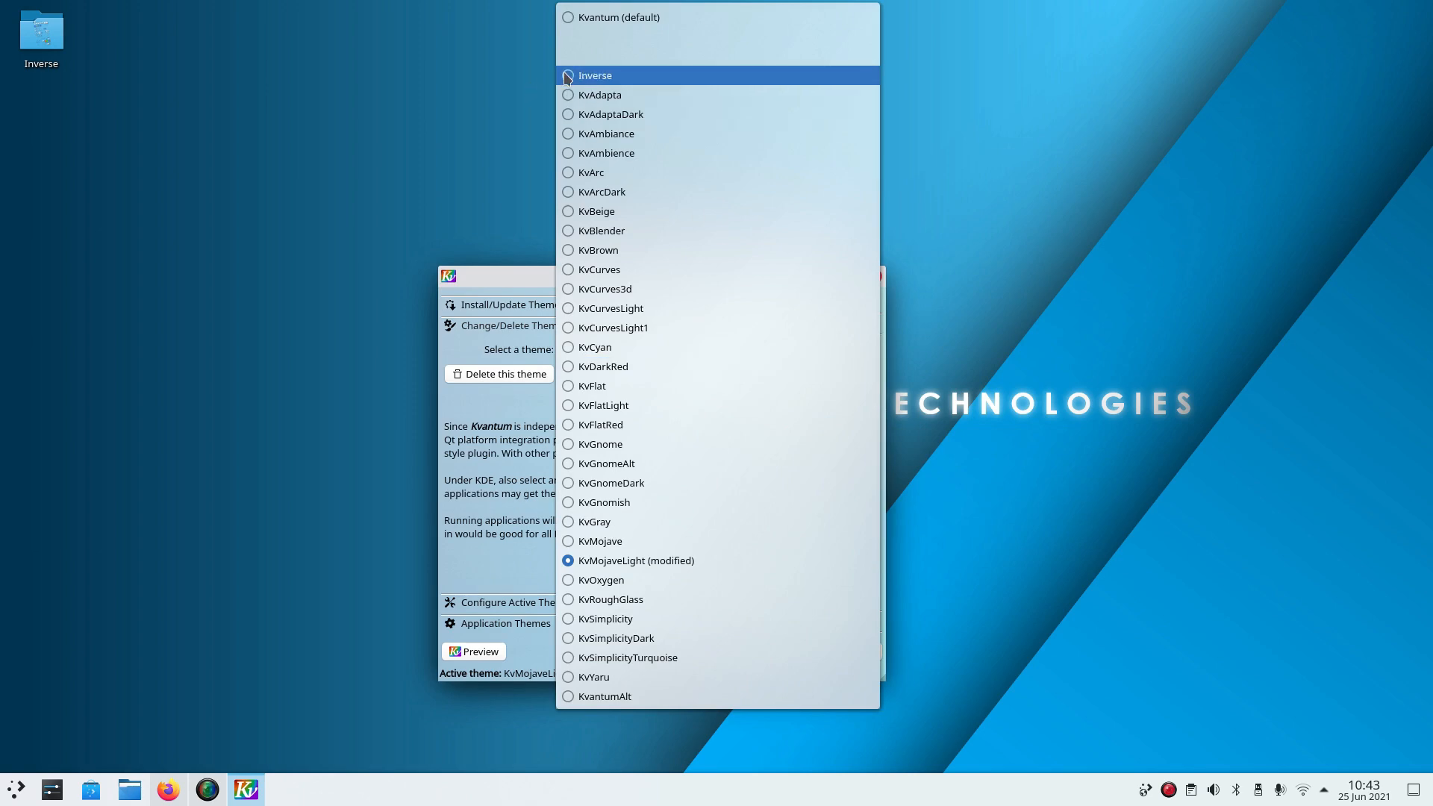
pyautogui.click(567, 76)
pyautogui.click(802, 376)
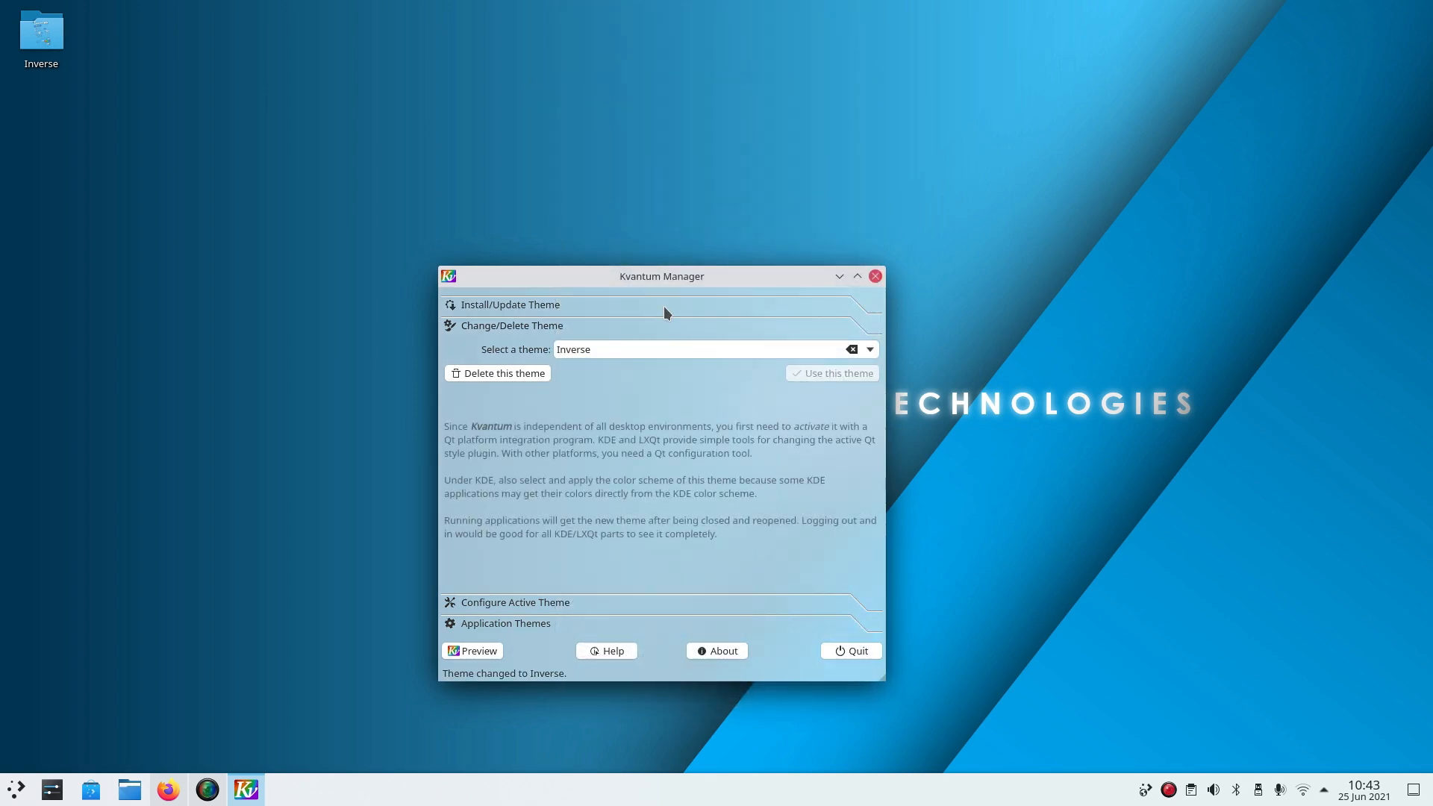
pyautogui.moveTo(666, 271); pyautogui.dragTo(855, 181)
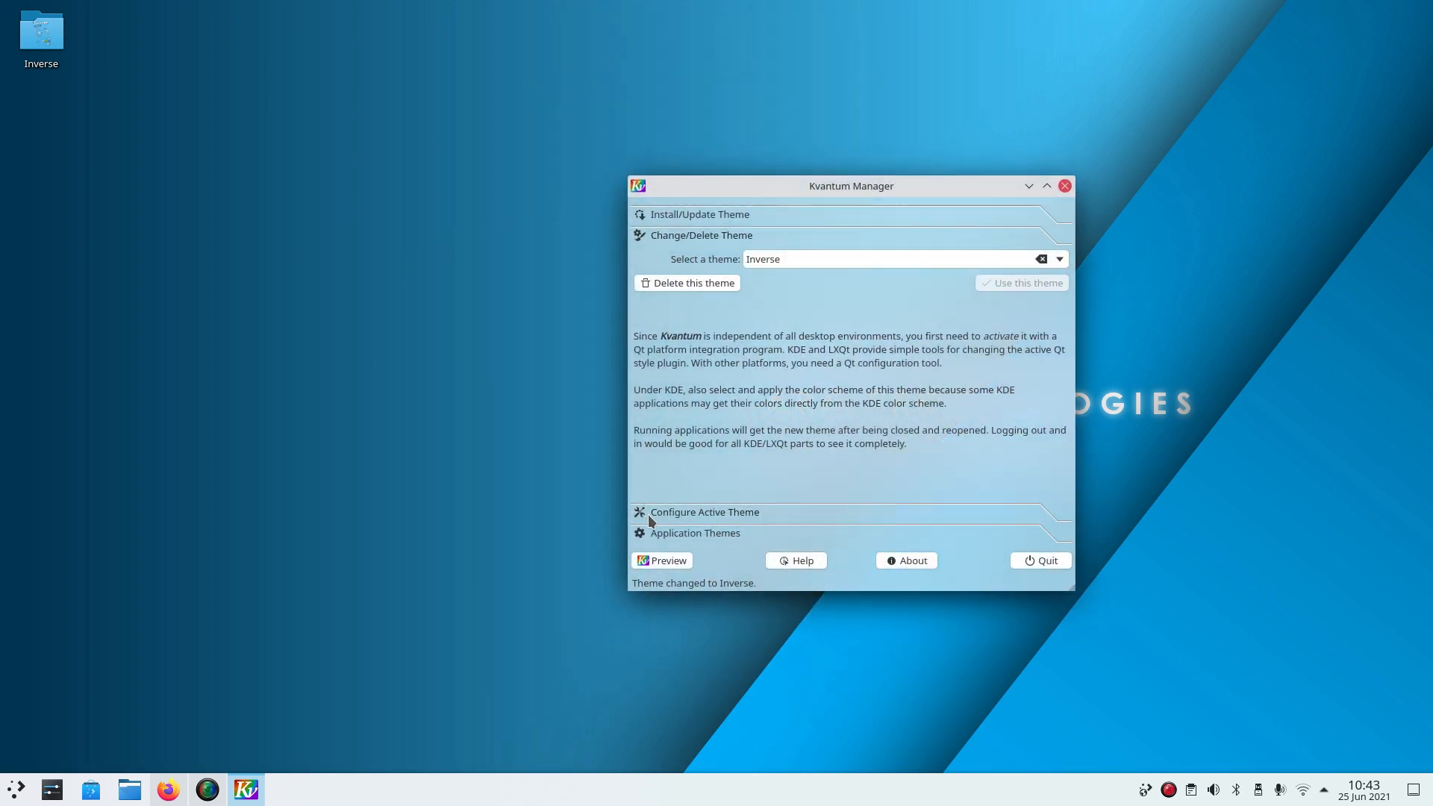
# Set the active theme's contrast effect to contrast 1.10 and intensity 1.20, and save the configuration.
pyautogui.click(646, 512)
pyautogui.click(920, 356)
pyautogui.click(771, 356)
pyautogui.click(872, 446)
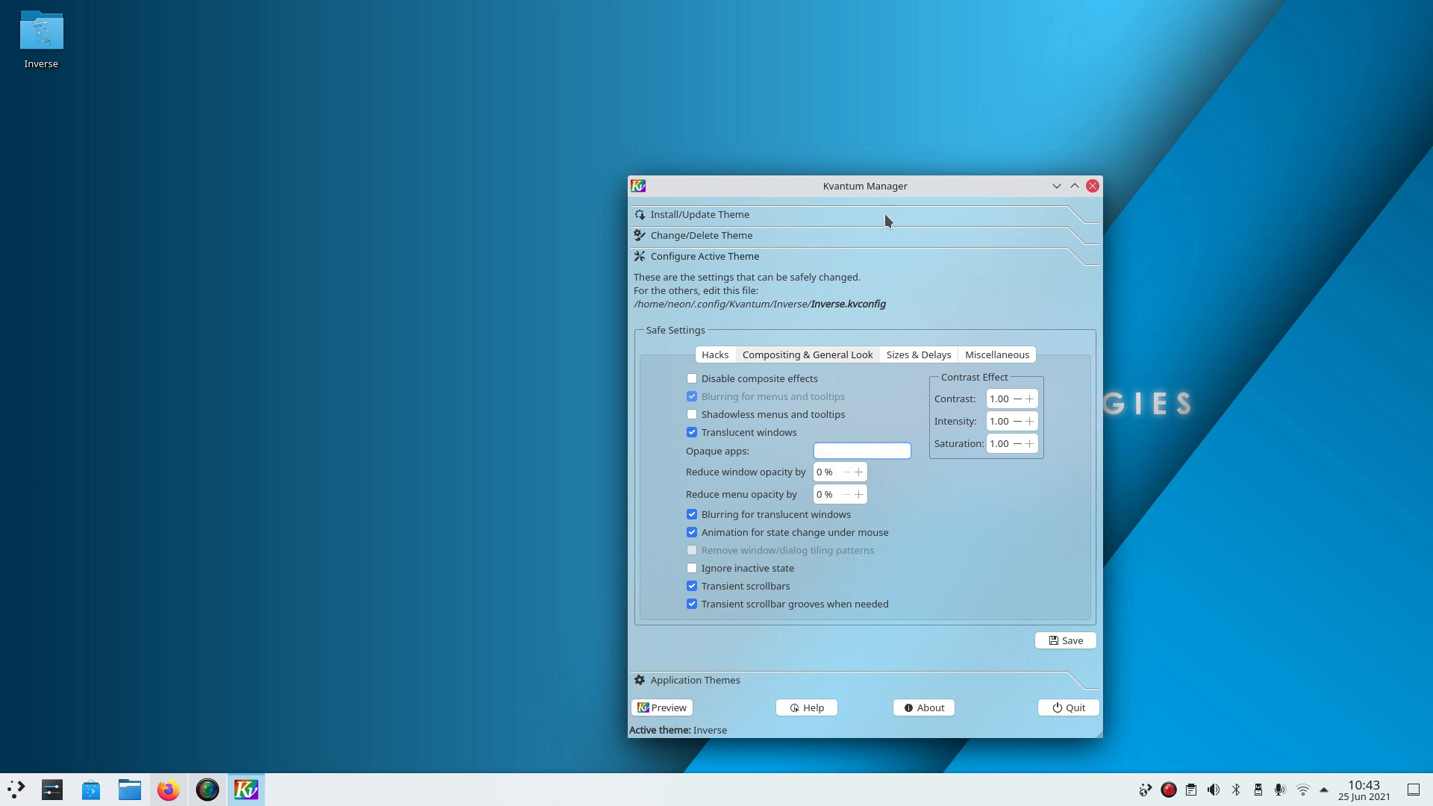
pyautogui.click(1029, 399)
pyautogui.click(1030, 420)
pyautogui.click(1061, 646)
pyautogui.click(1018, 426)
pyautogui.click(1065, 640)
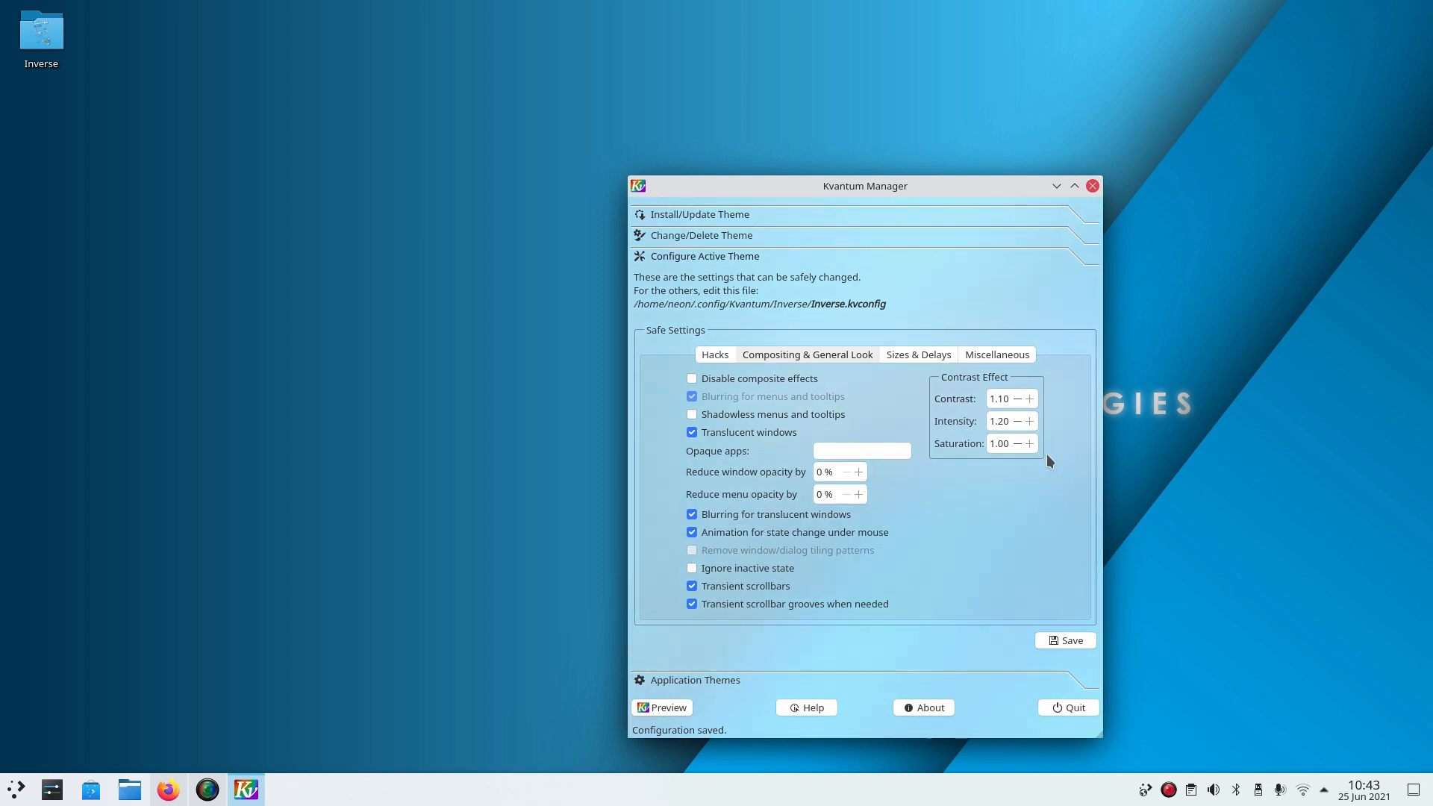
# Set the contrast effect's saturation to 1.10 and quit Kvantum Manager.
pyautogui.click(1028, 444)
pyautogui.moveTo(898, 192); pyautogui.dragTo(783, 118)
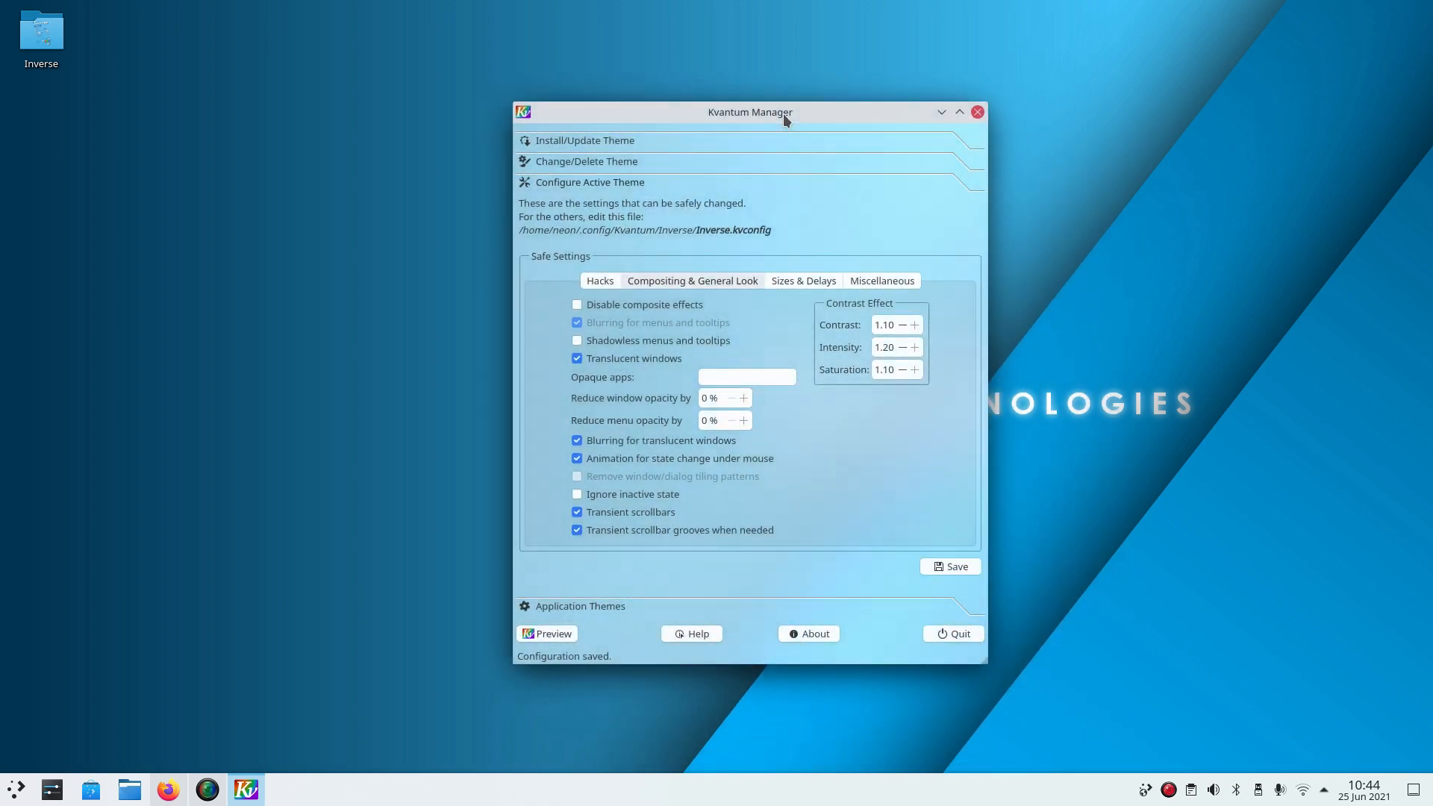
pyautogui.click(955, 633)
# Open Dolphin, inspect how its Desktop folder view looks at normal and maximized size, and close it.
pyautogui.click(15, 790)
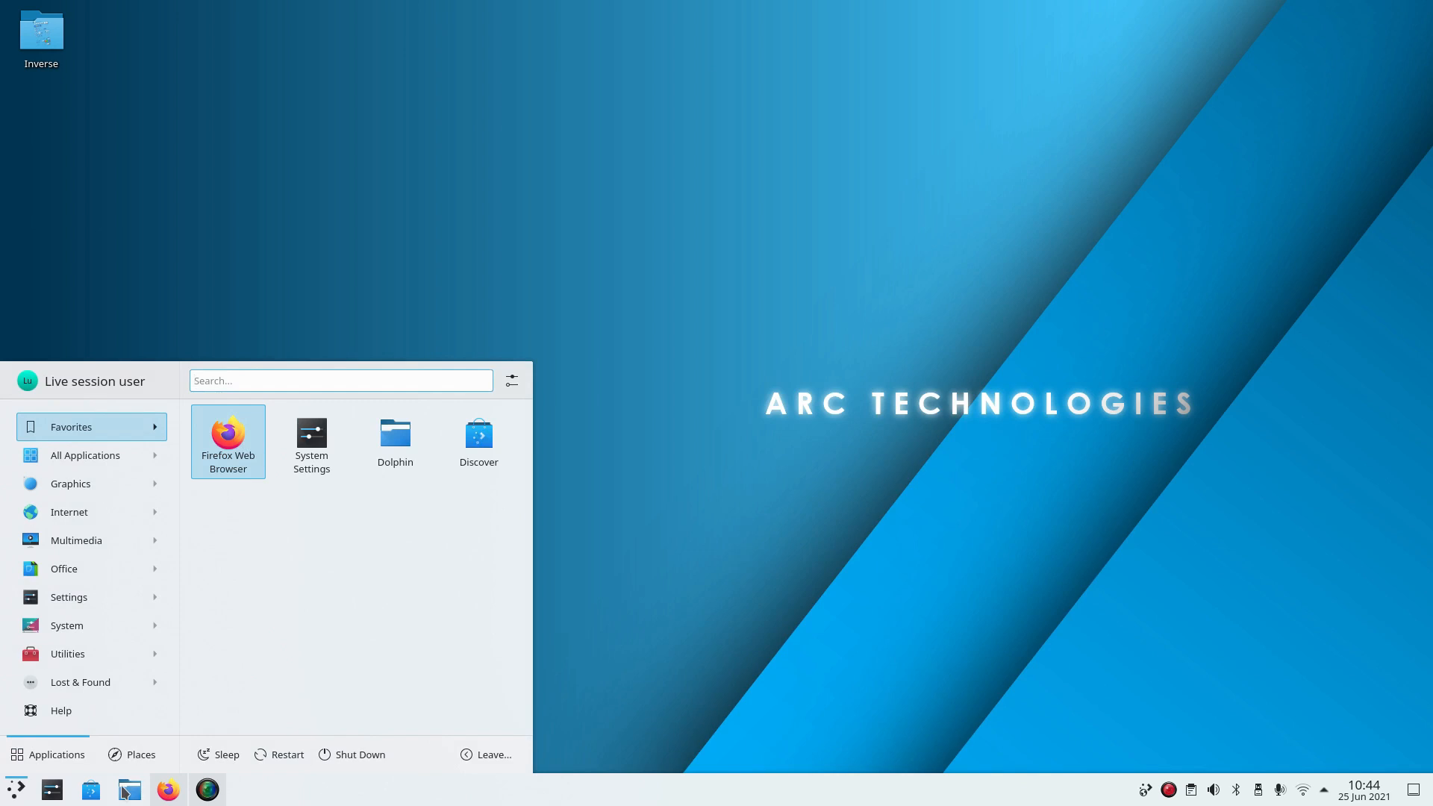
pyautogui.click(125, 791)
pyautogui.moveTo(758, 145); pyautogui.dragTo(638, 68)
pyautogui.click(397, 154)
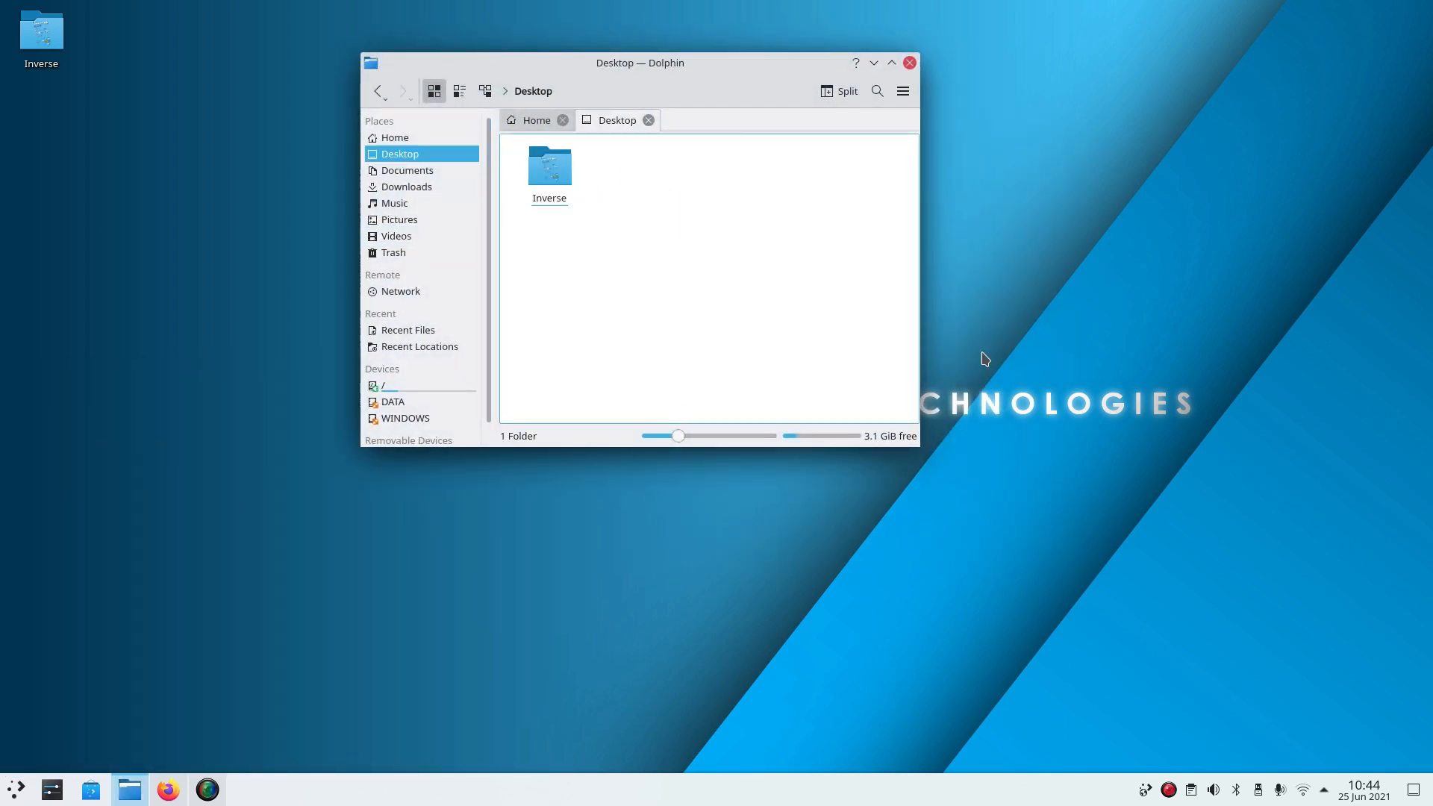
pyautogui.click(892, 63)
pyautogui.moveTo(722, 7); pyautogui.dragTo(690, 2)
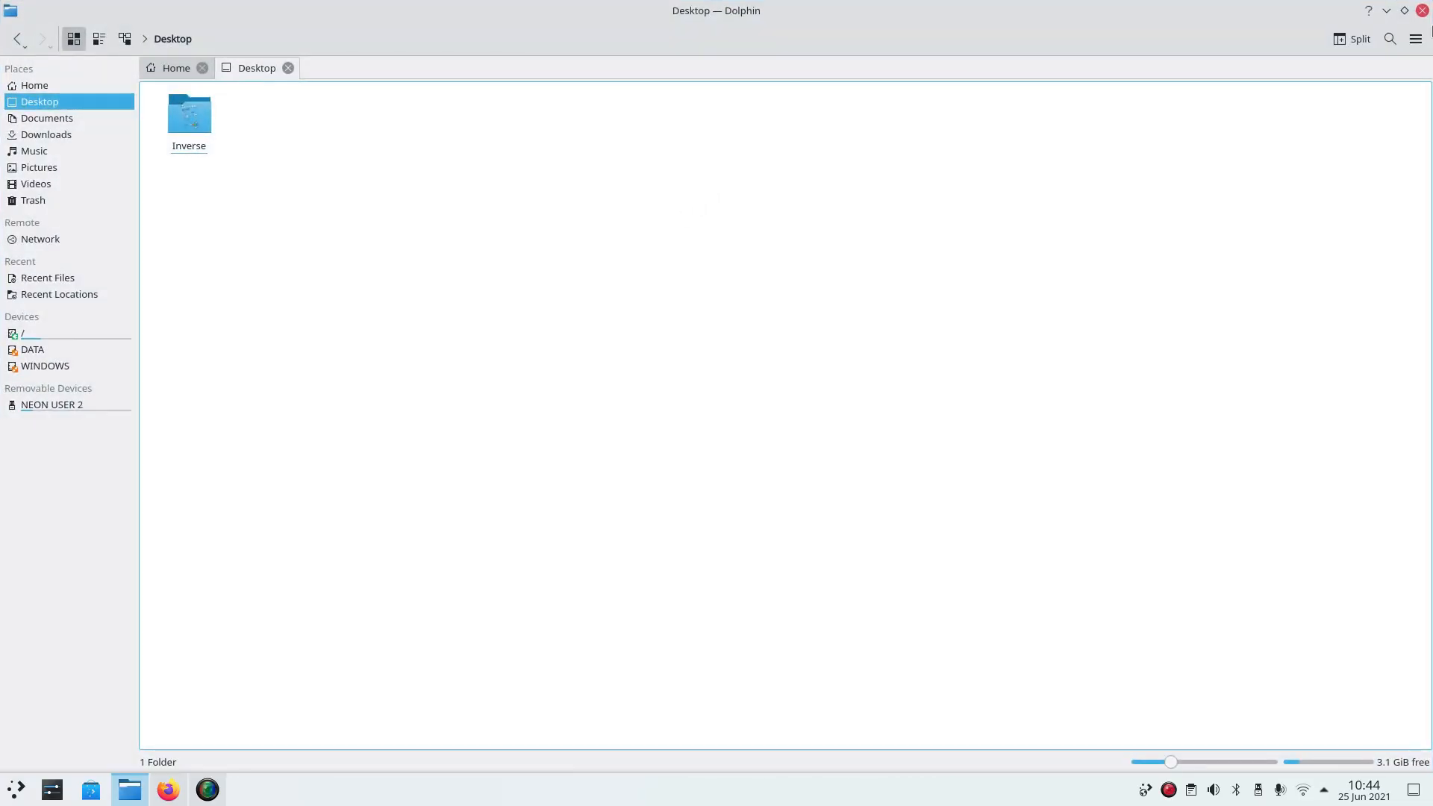
pyautogui.click(1423, 10)
# Open System Settings and apply kvantum as the application style.
pyautogui.click(52, 789)
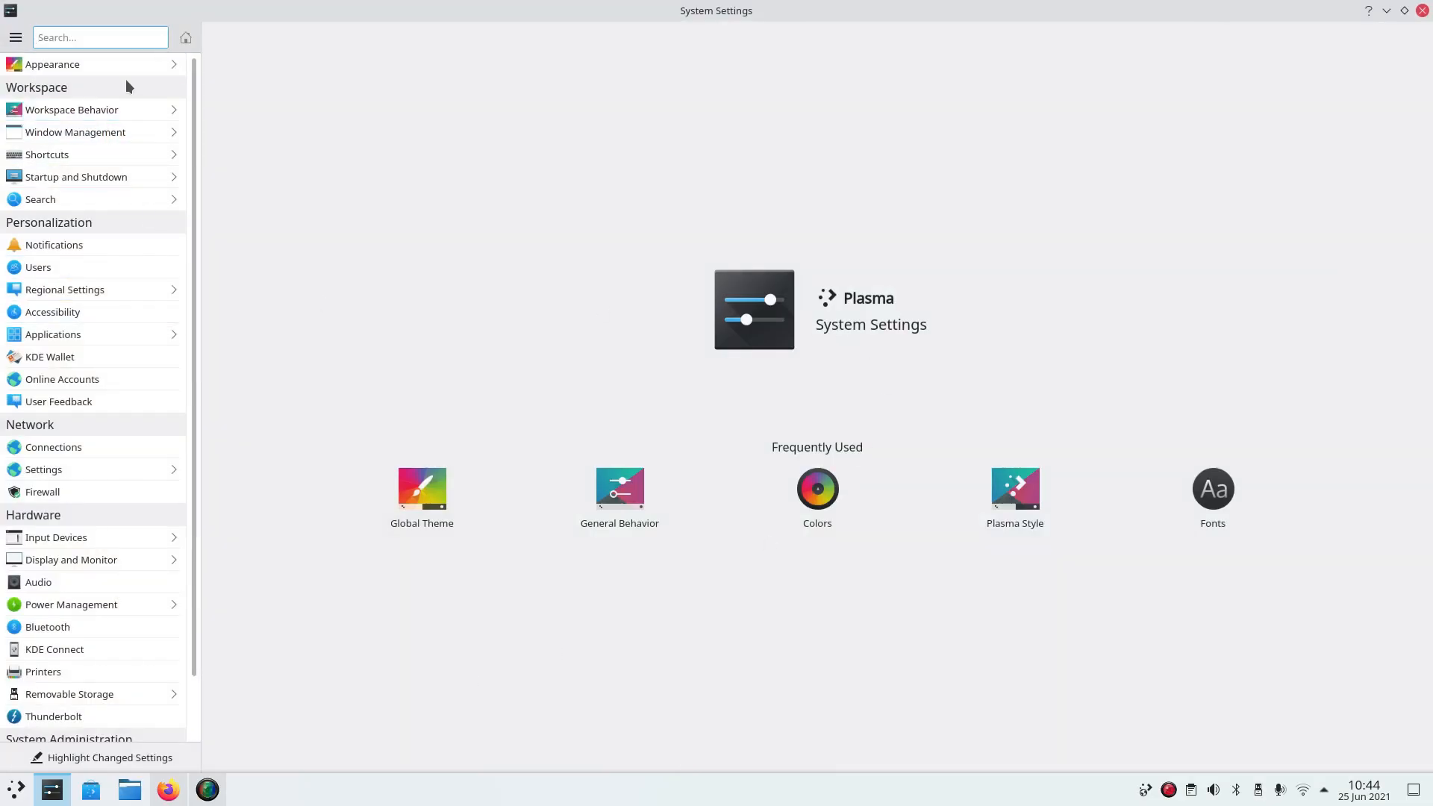
pyautogui.click(97, 71)
pyautogui.click(288, 67)
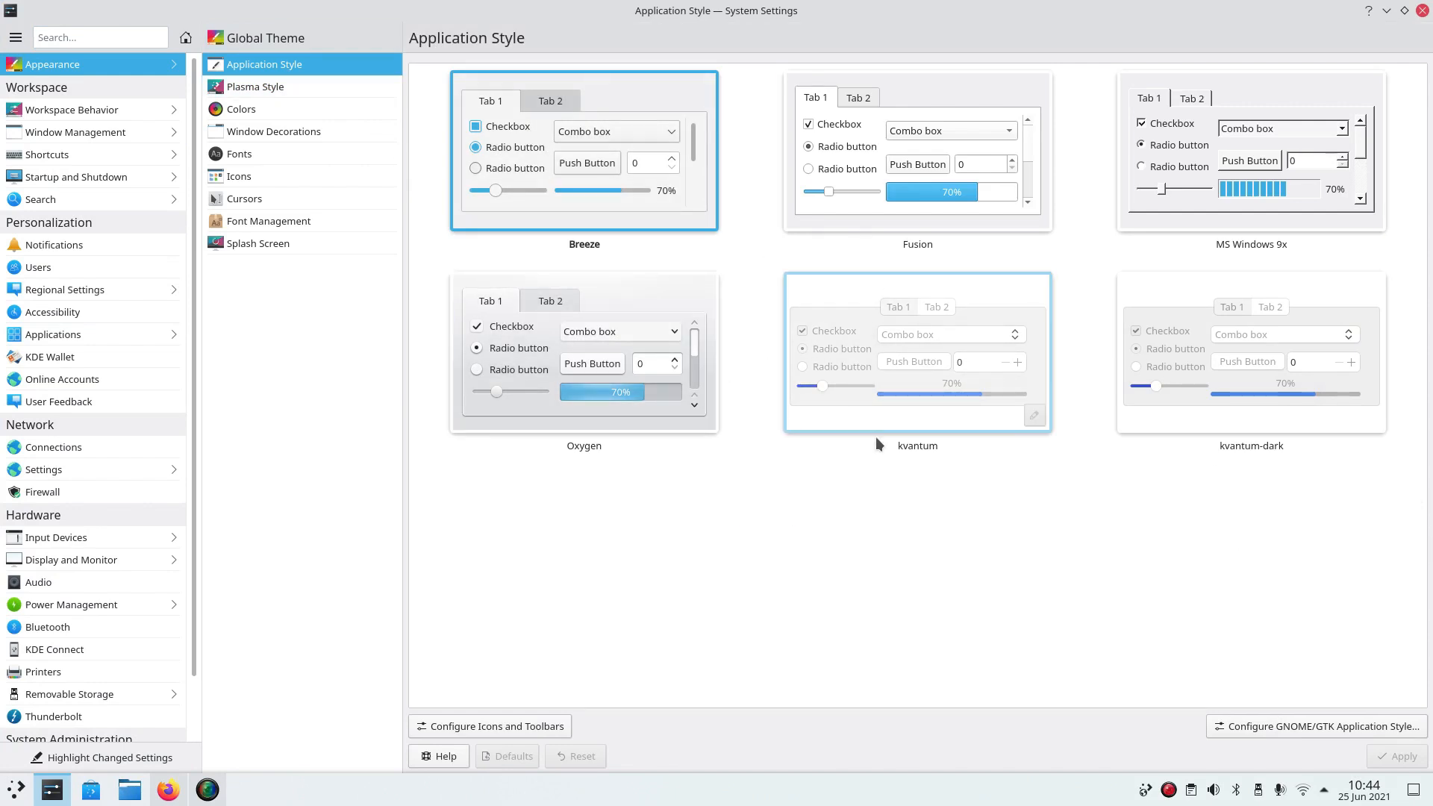
pyautogui.click(832, 367)
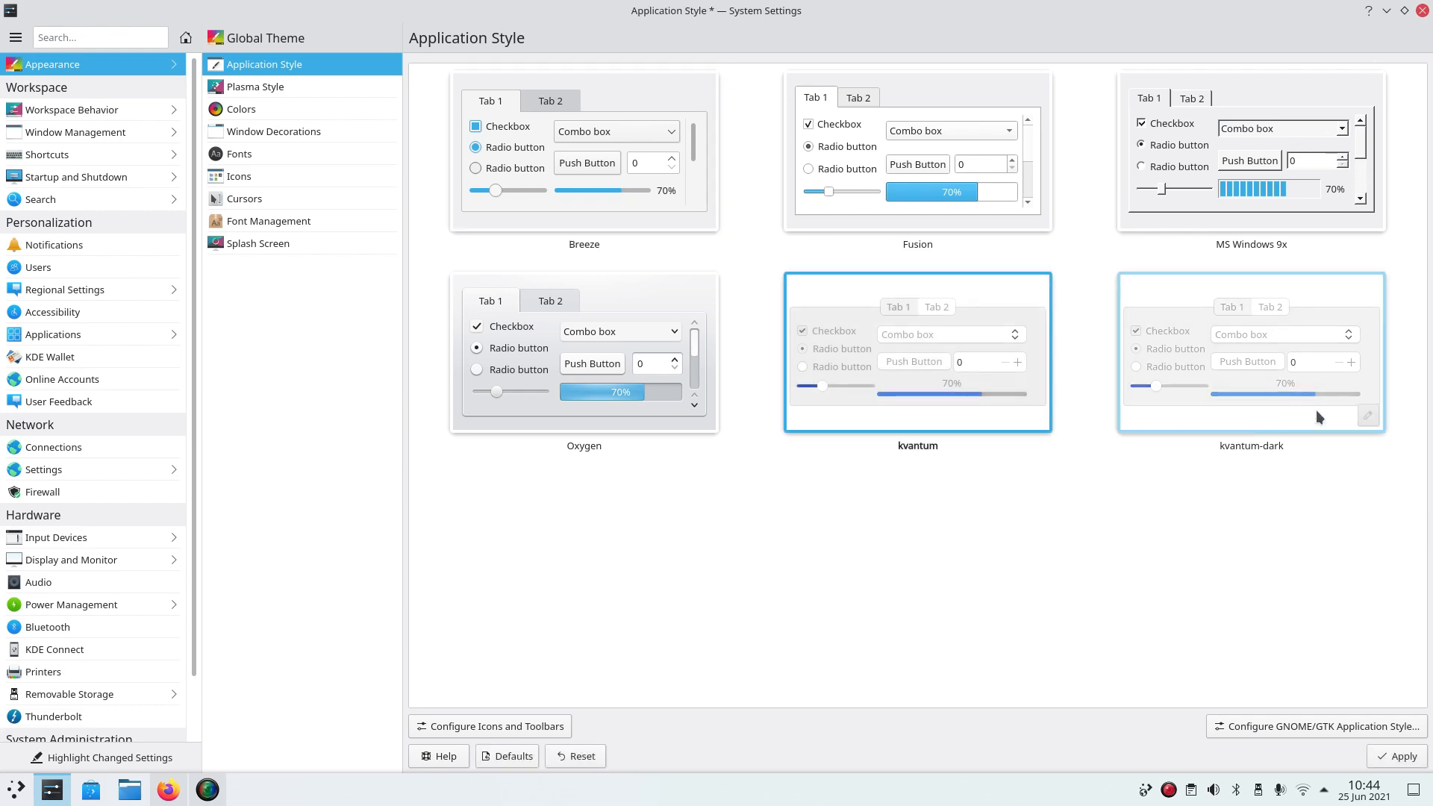
pyautogui.click(1382, 755)
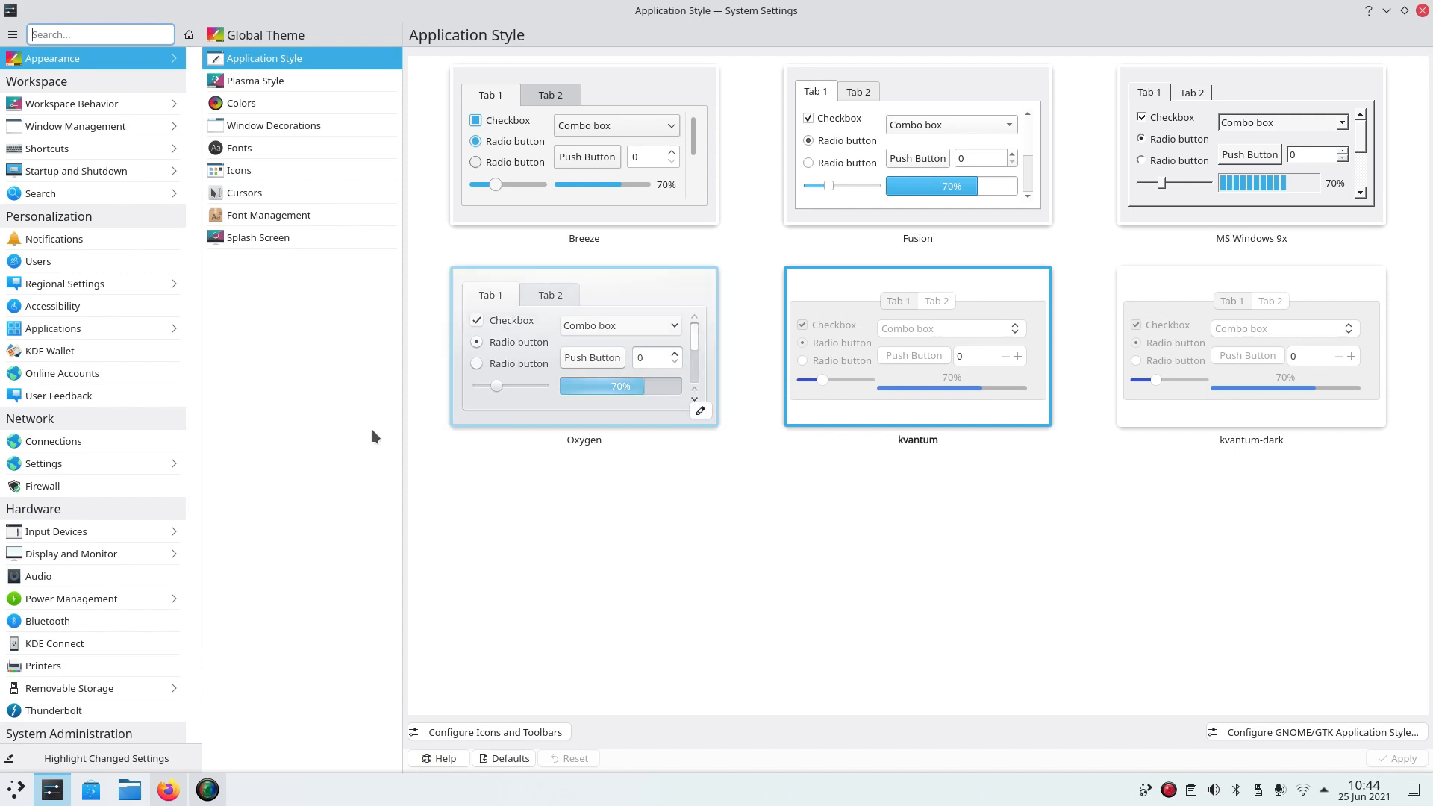
# Look over the available Plasma styles and browse the full list of color schemes in the appearance settings.
pyautogui.scroll(-3, 200, 334)
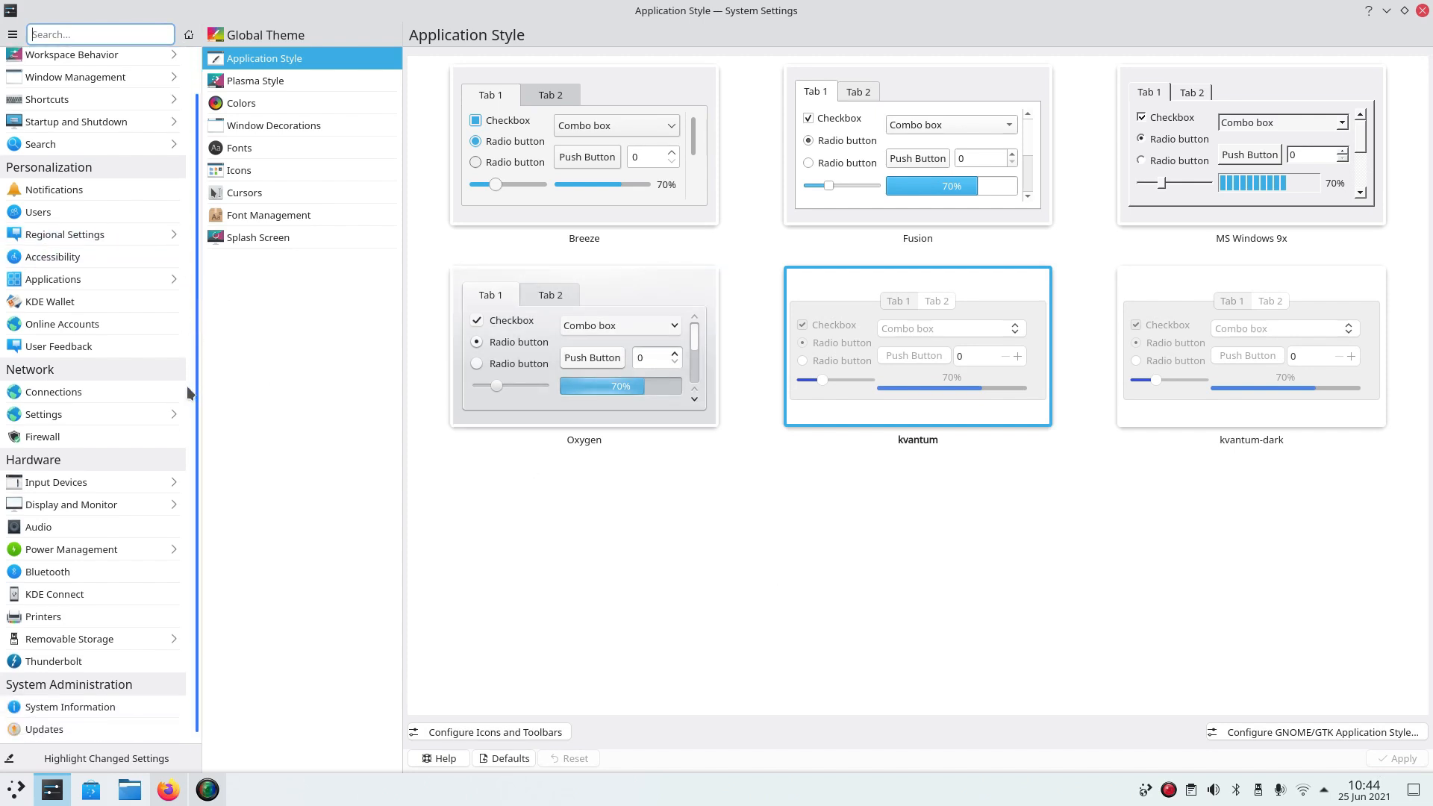
pyautogui.scroll(3, 198, 387)
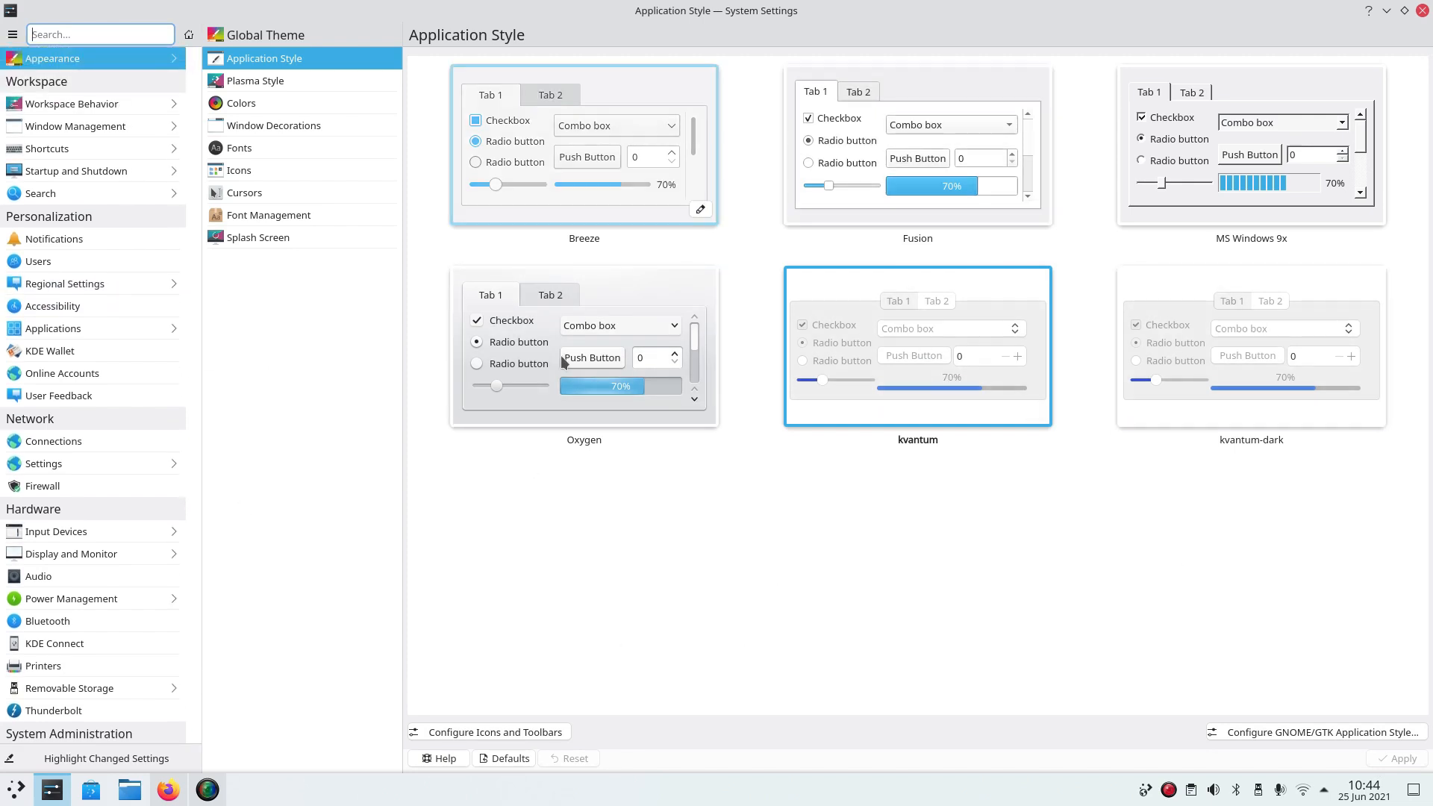
pyautogui.click(303, 83)
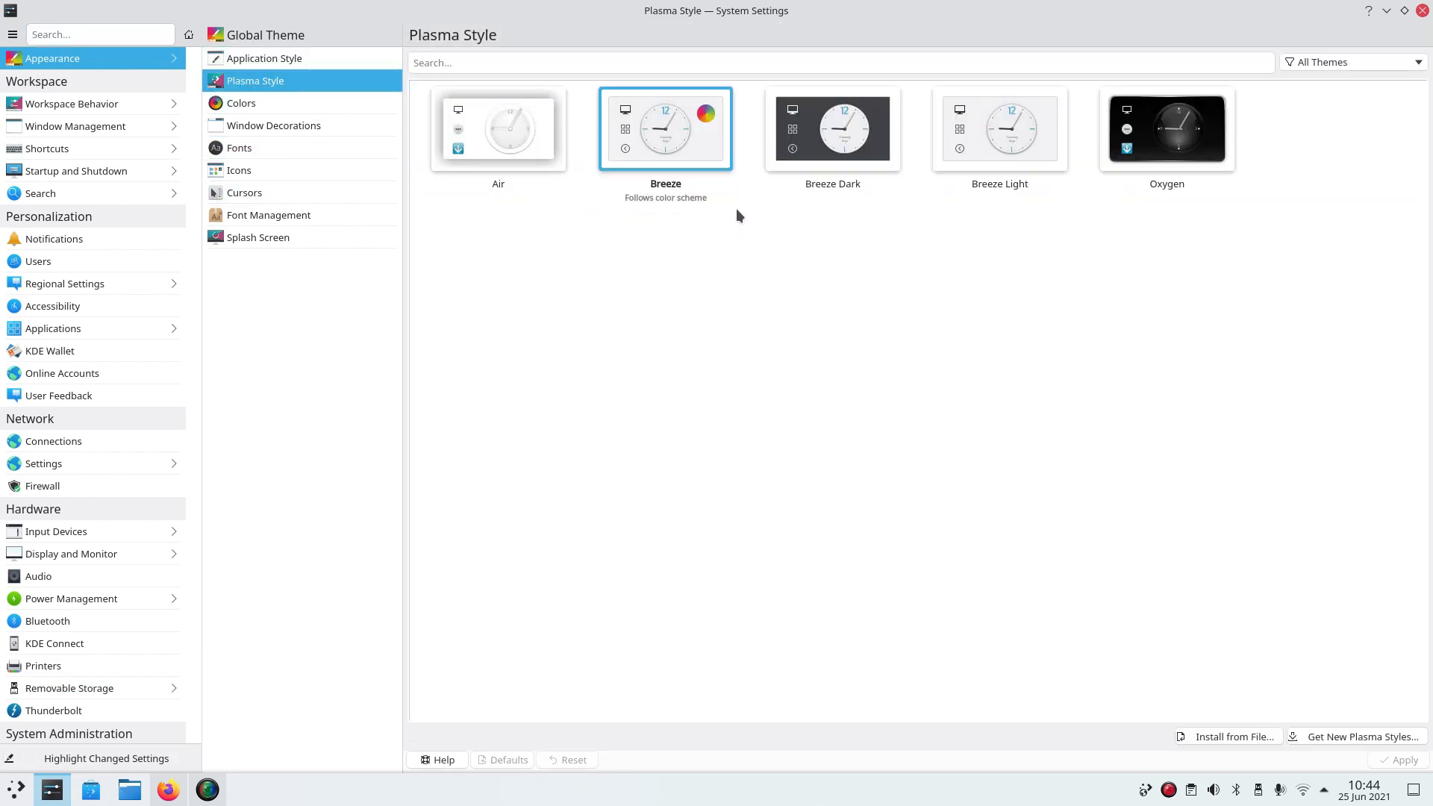
pyautogui.click(298, 105)
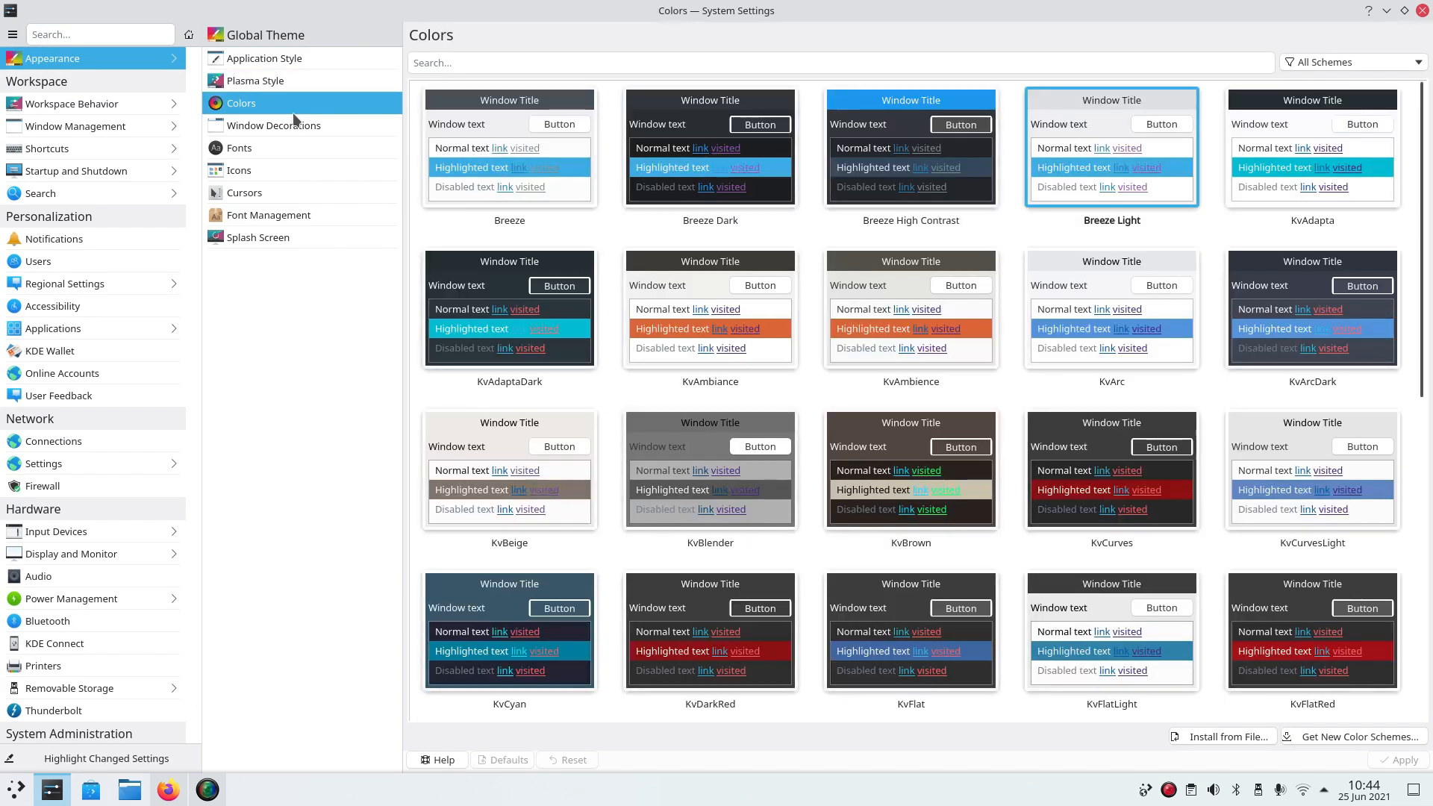
pyautogui.click(306, 78)
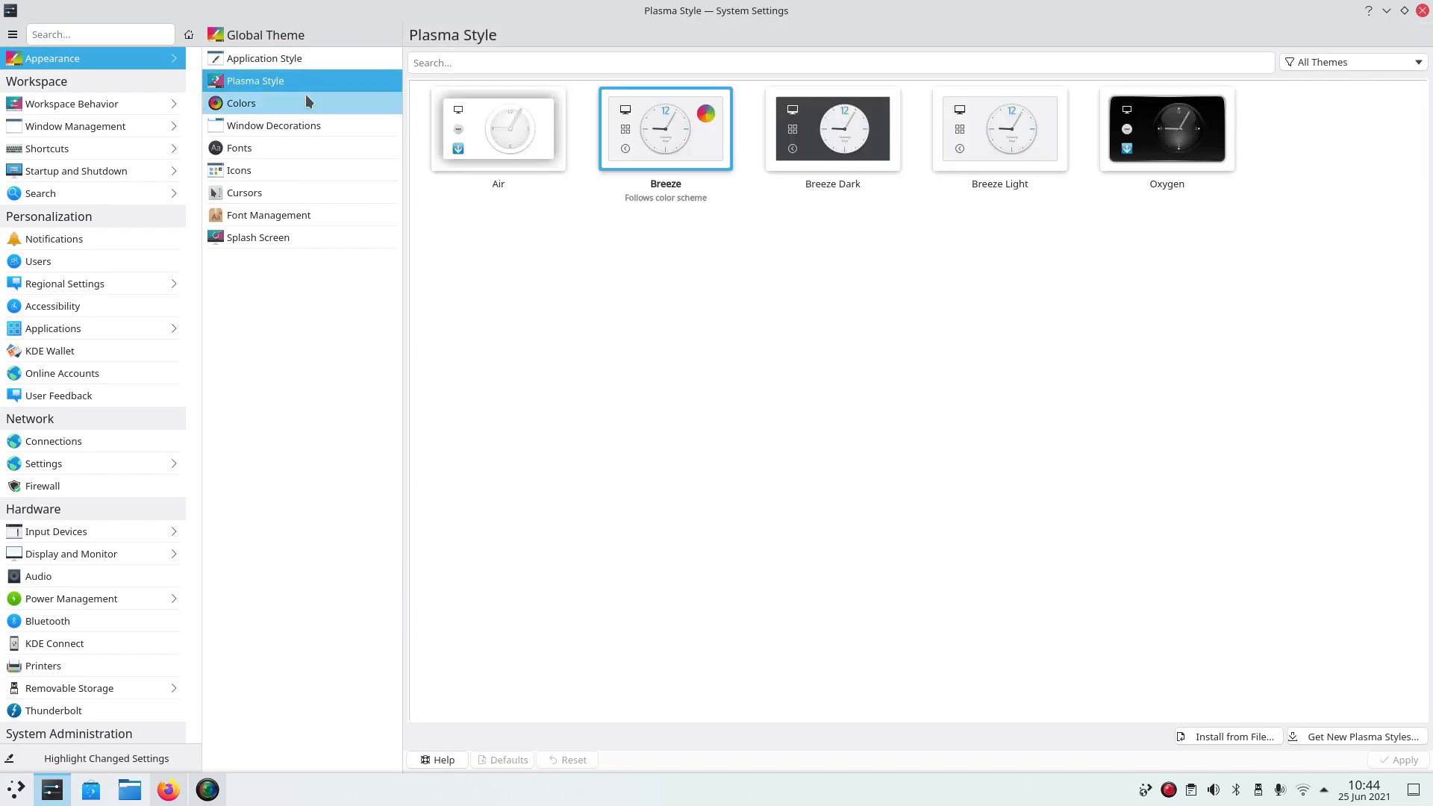
pyautogui.click(306, 97)
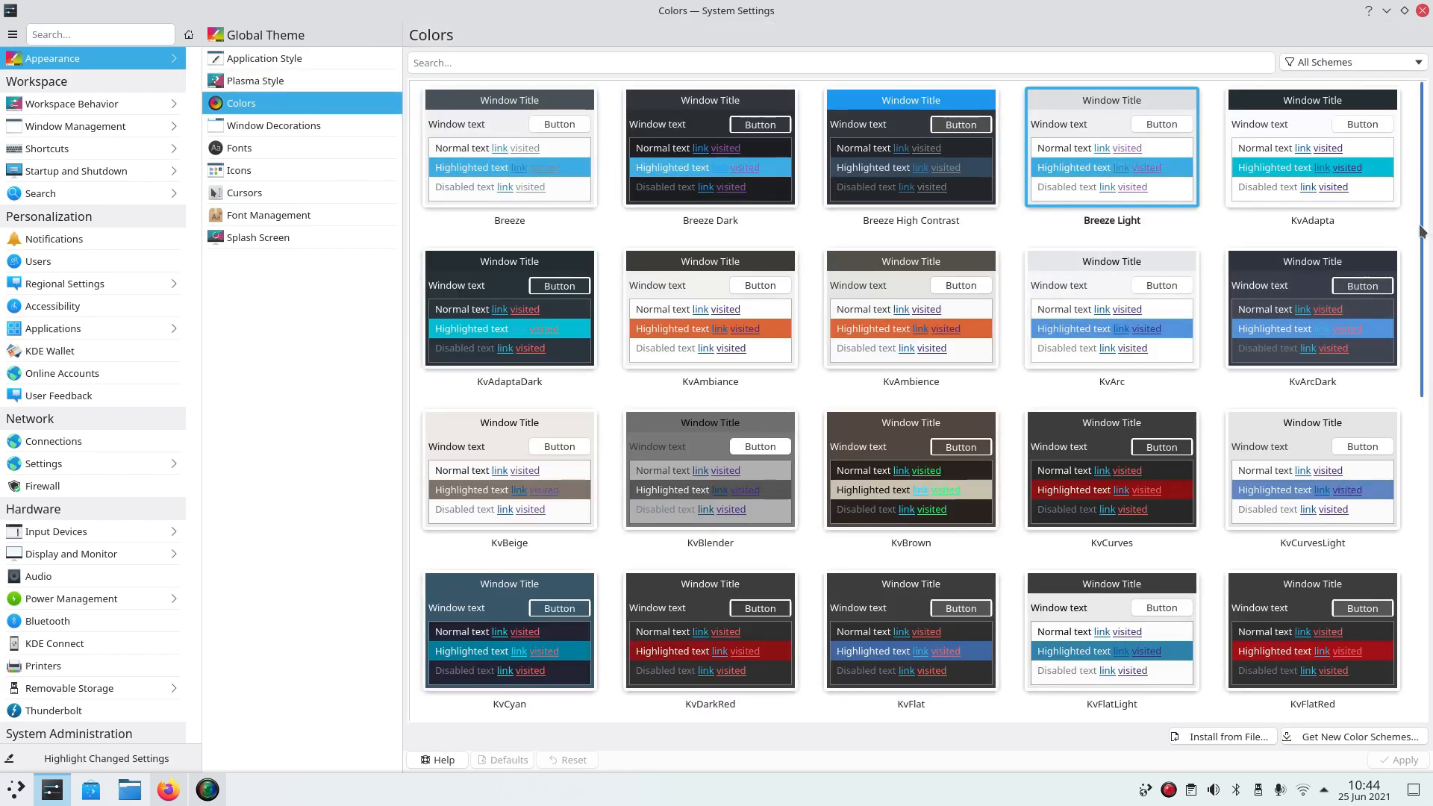
pyautogui.scroll(-2, 1421, 224)
pyautogui.scroll(2, 1418, 213)
pyautogui.scroll(-7, 1420, 211)
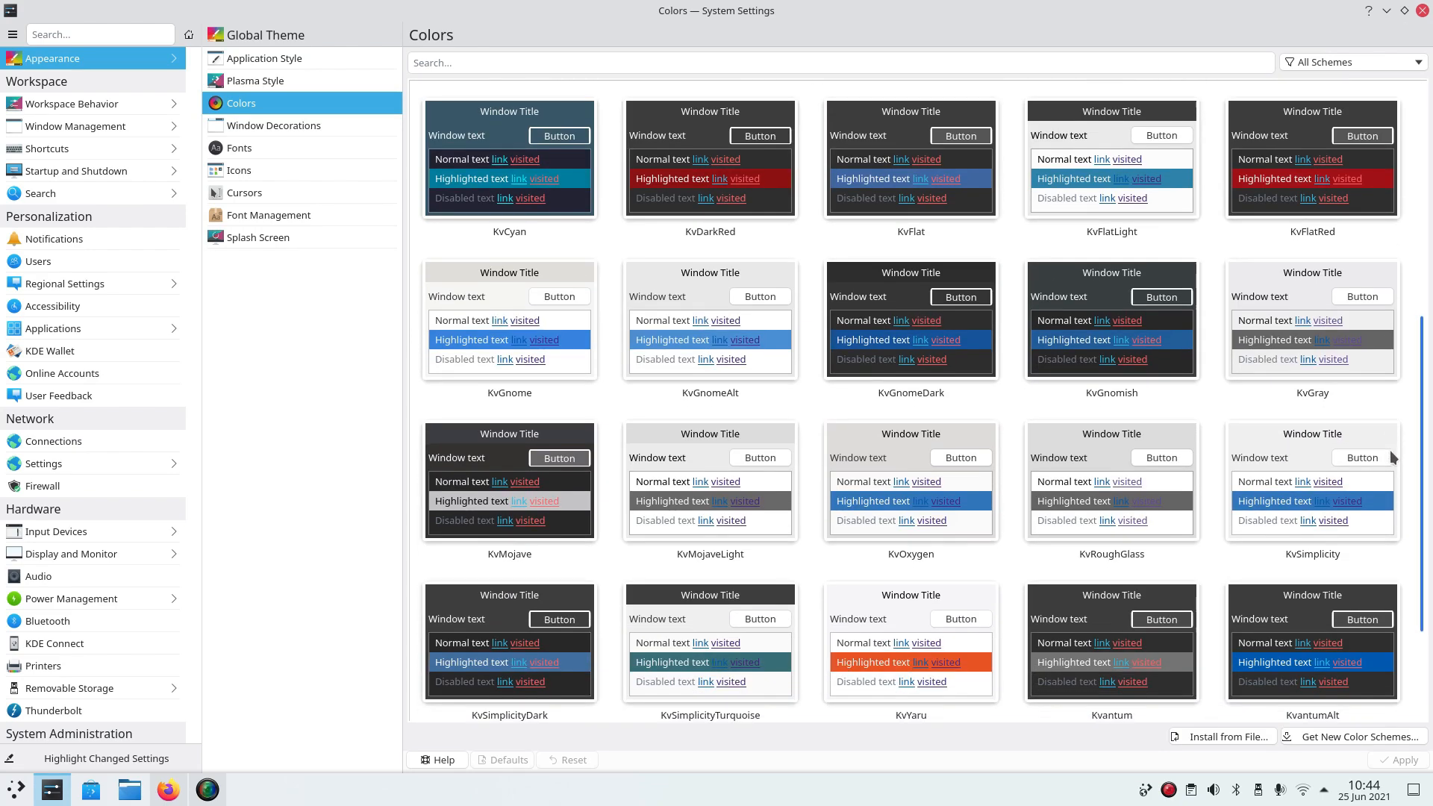
pyautogui.scroll(-2, 1391, 522)
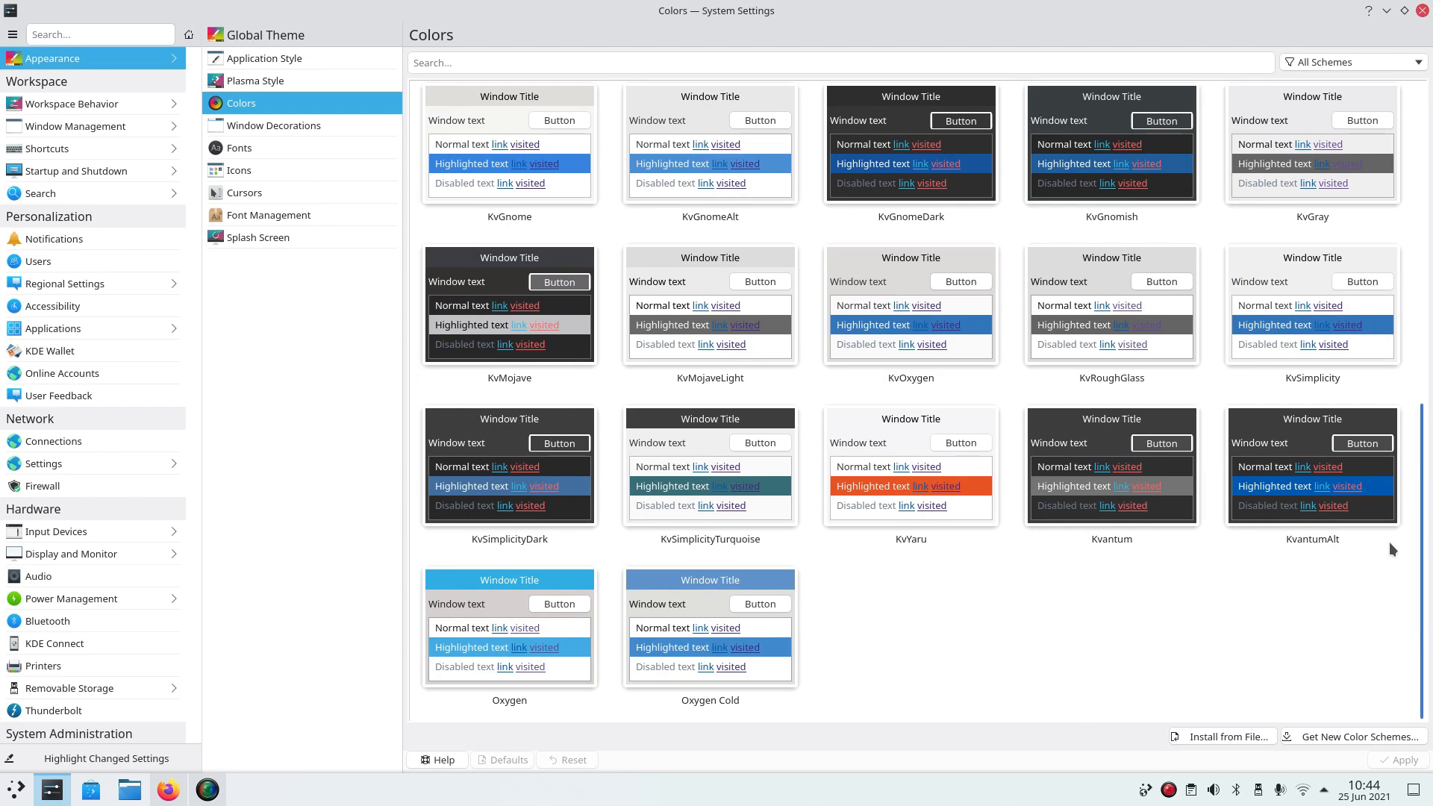
pyautogui.scroll(2, 1389, 537)
pyautogui.scroll(2, 1391, 352)
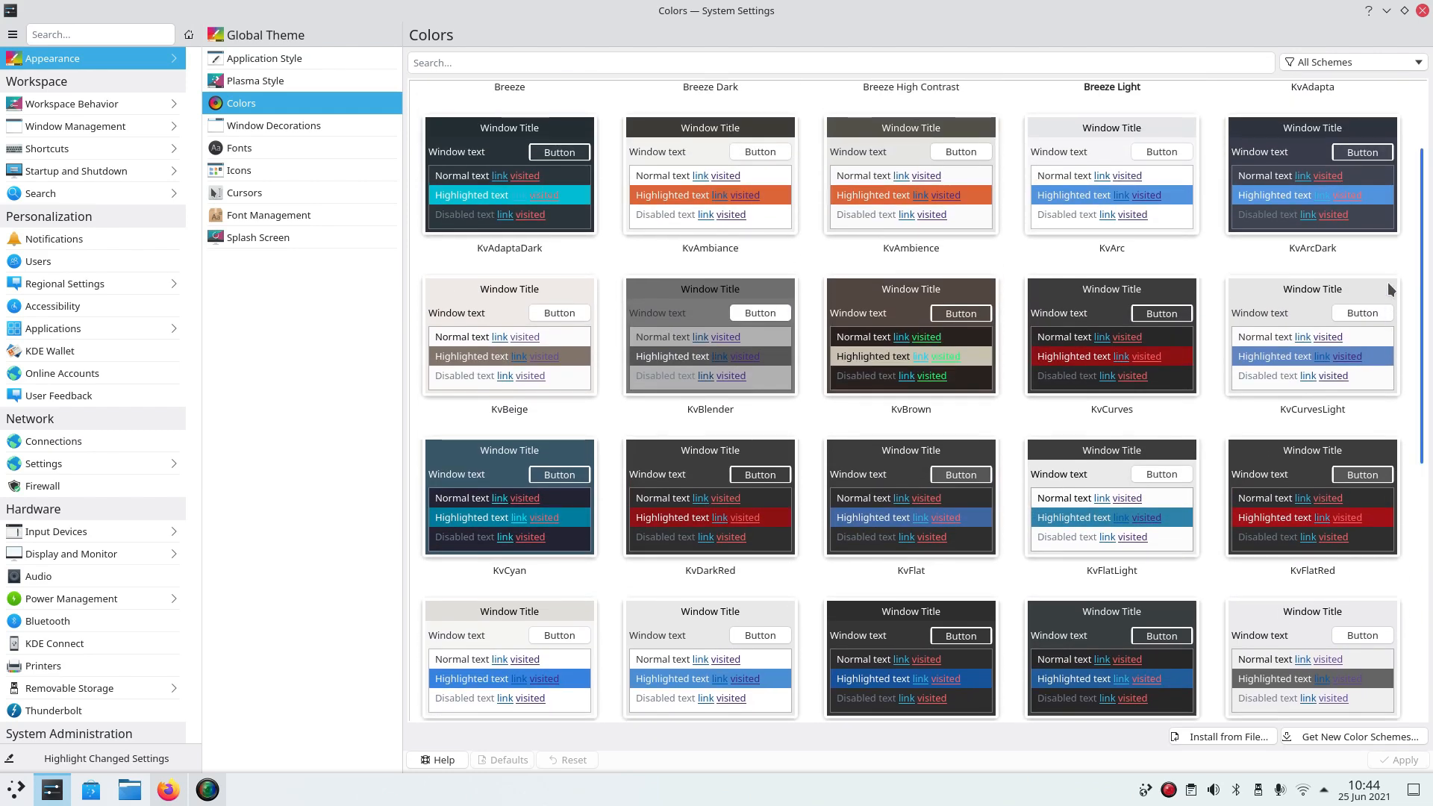
pyautogui.scroll(-4, 1363, 324)
pyautogui.scroll(-3, 1343, 444)
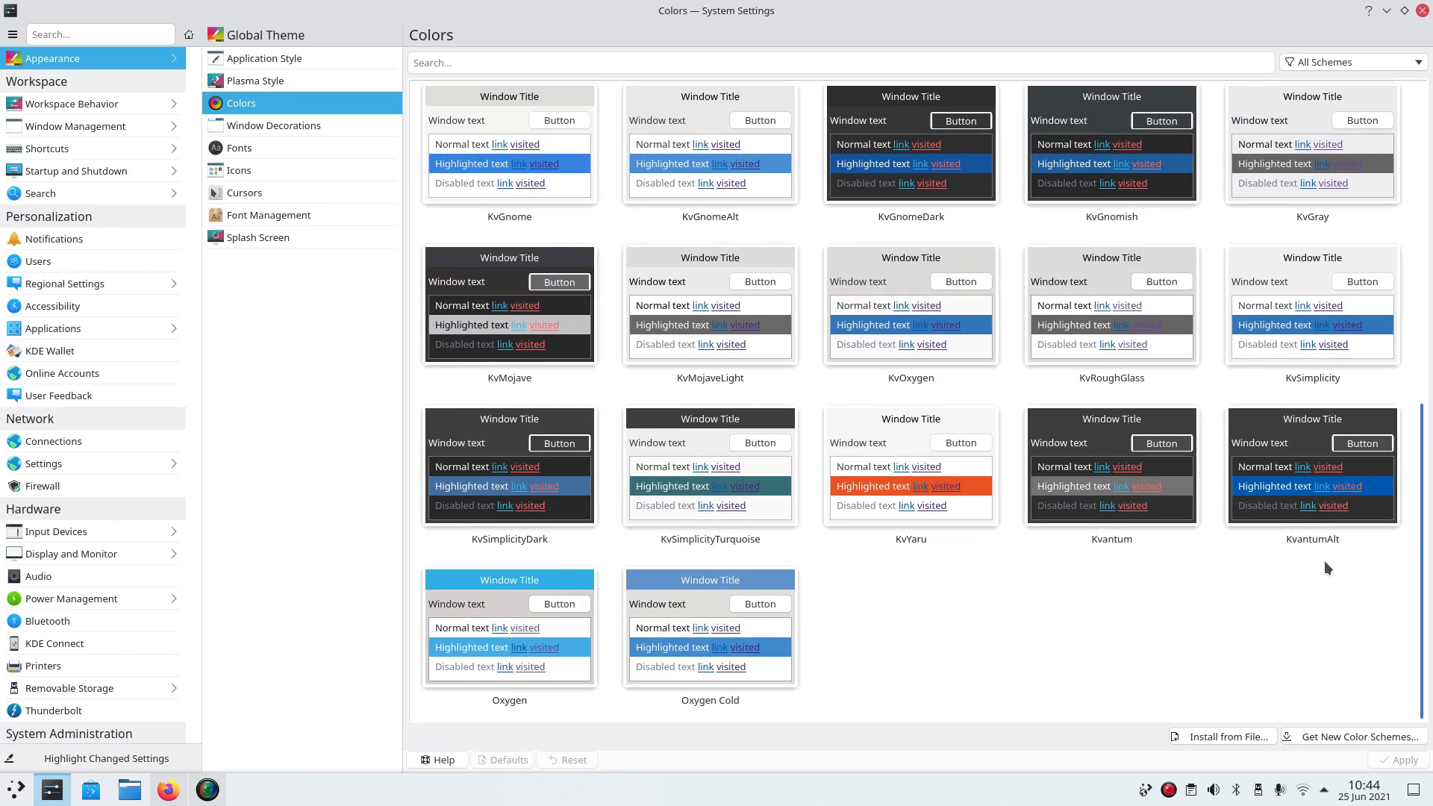
pyautogui.scroll(8, 1335, 388)
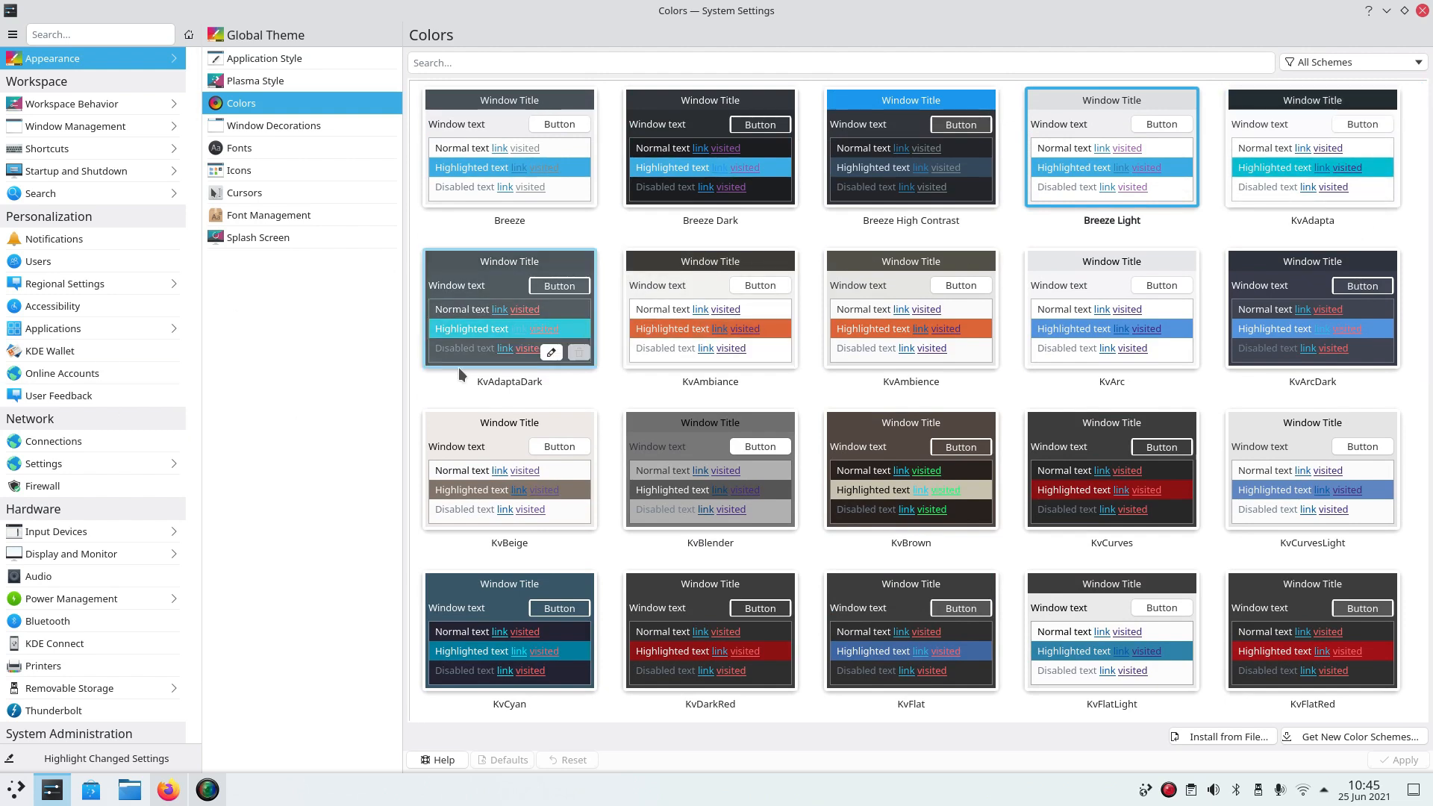
# Restore System Settings to a smaller window, open Dolphin over it to inspect its translucency at different sizes and positions, and close Dolphin.
pyautogui.doubleClick(668, 13)
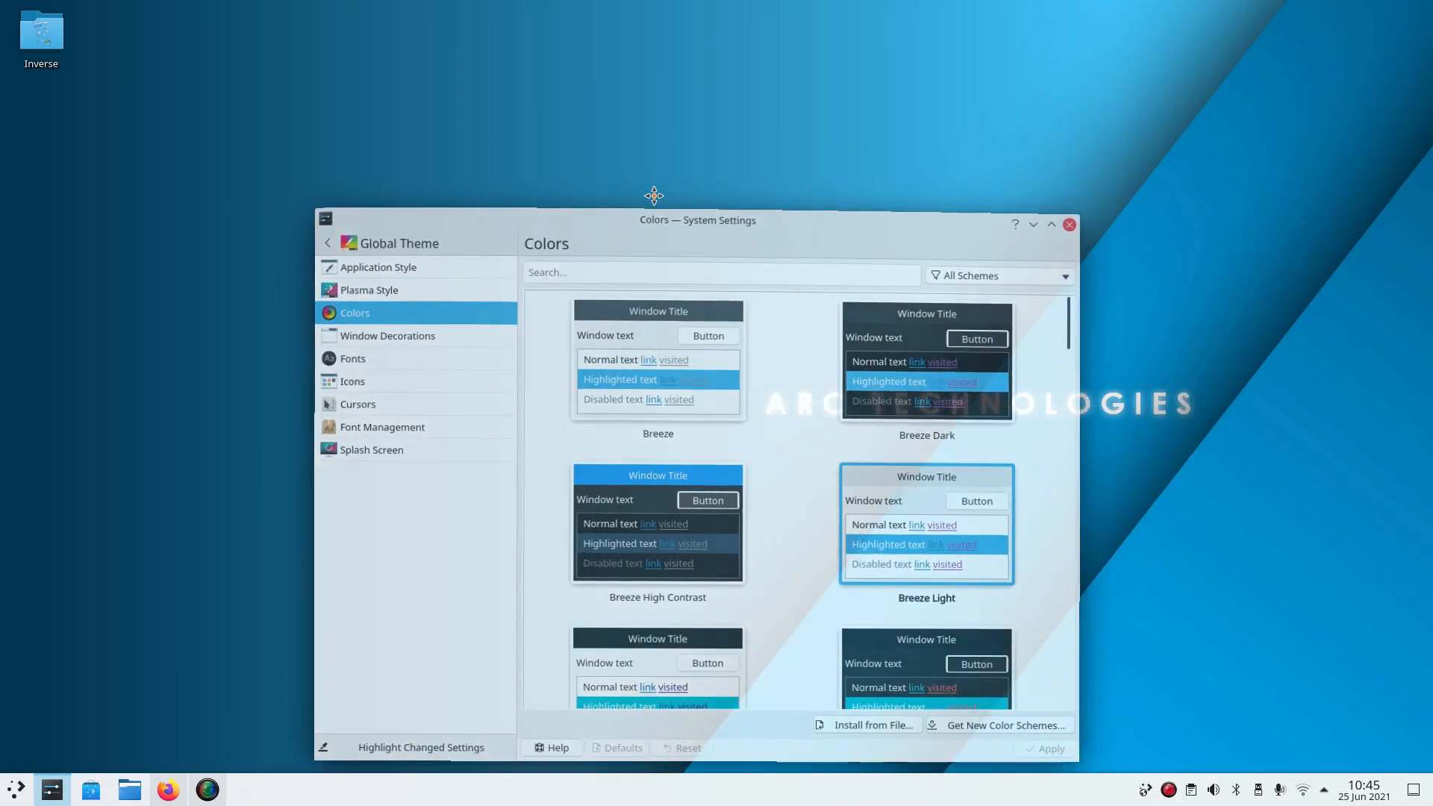
pyautogui.click(132, 791)
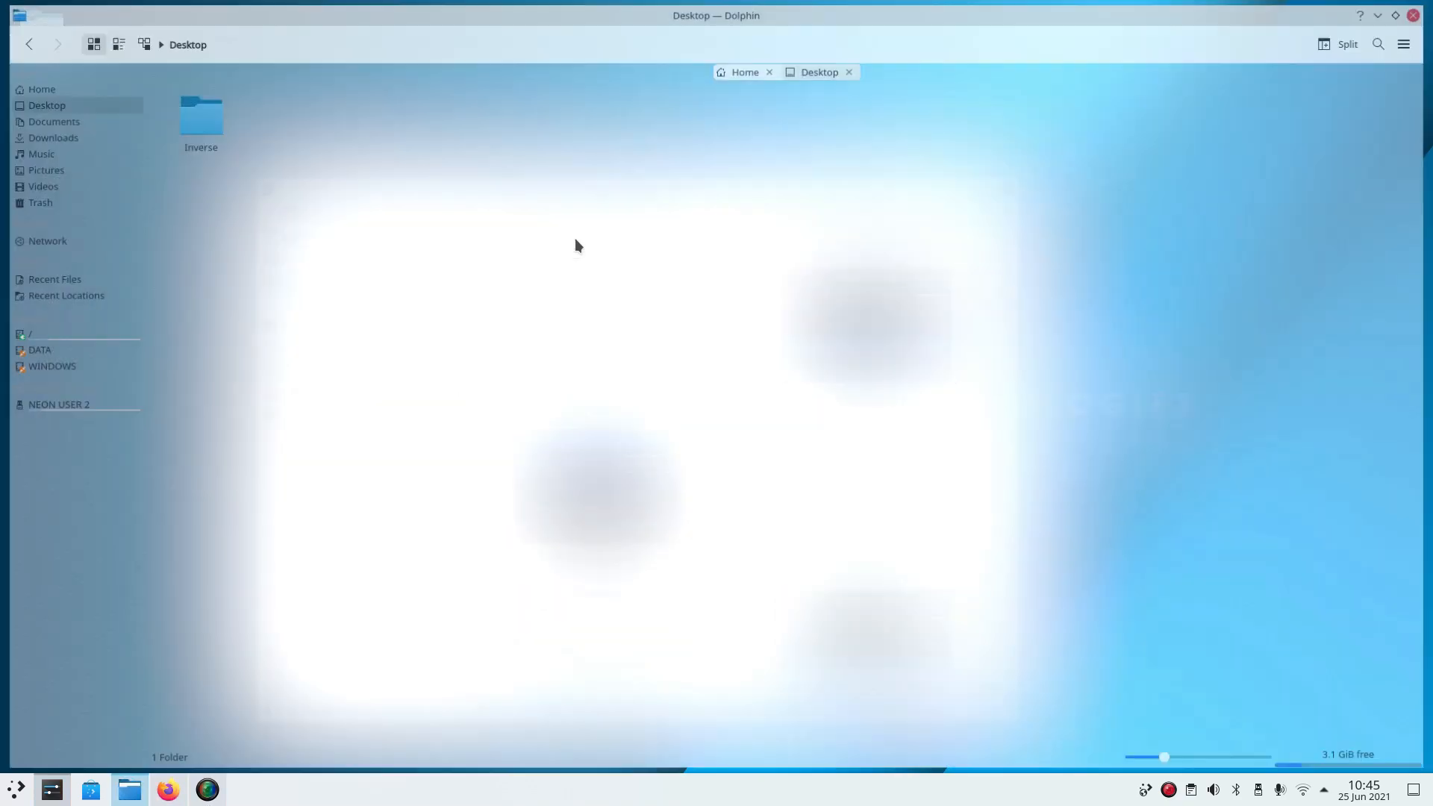
pyautogui.doubleClick(629, 16)
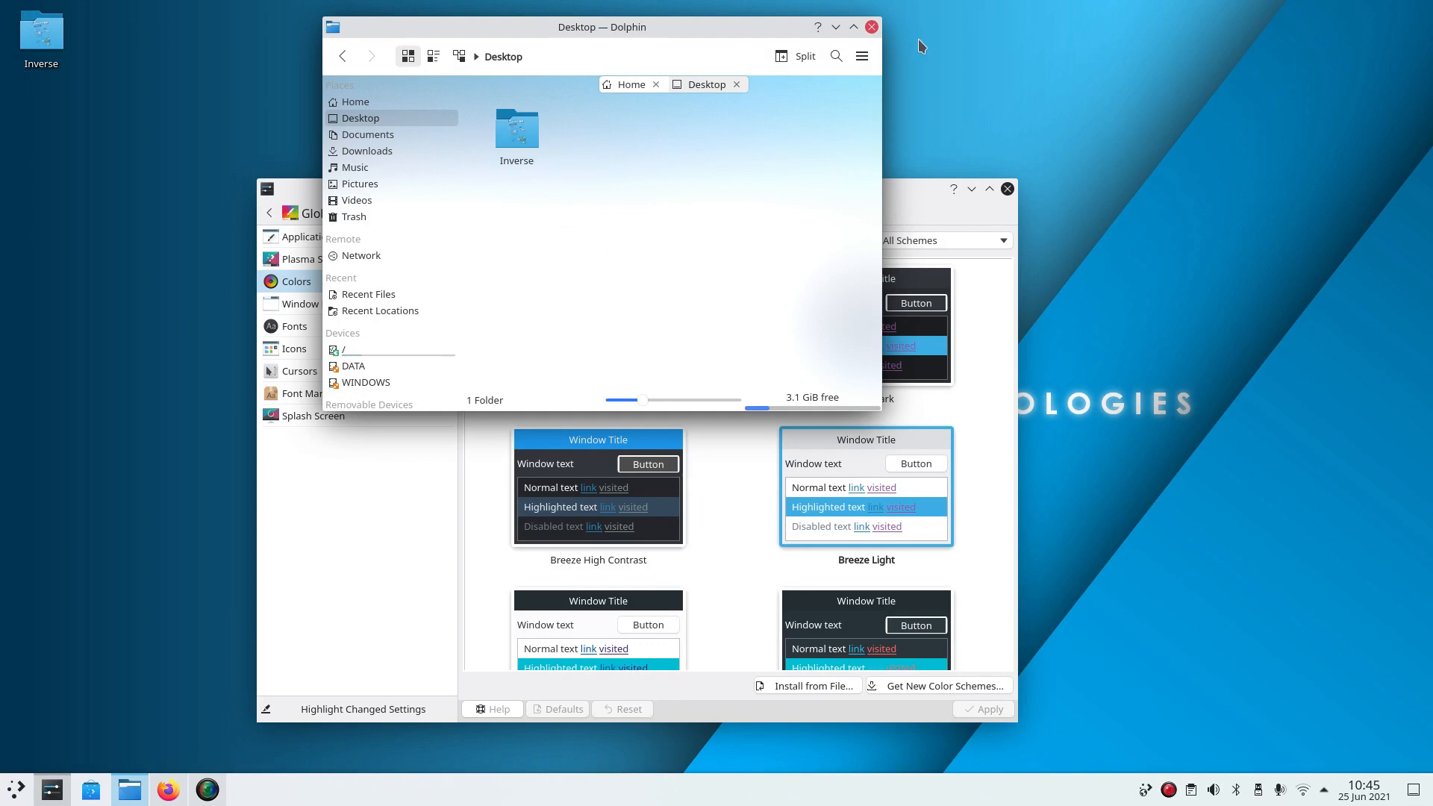
pyautogui.moveTo(573, 26); pyautogui.dragTo(1020, 39)
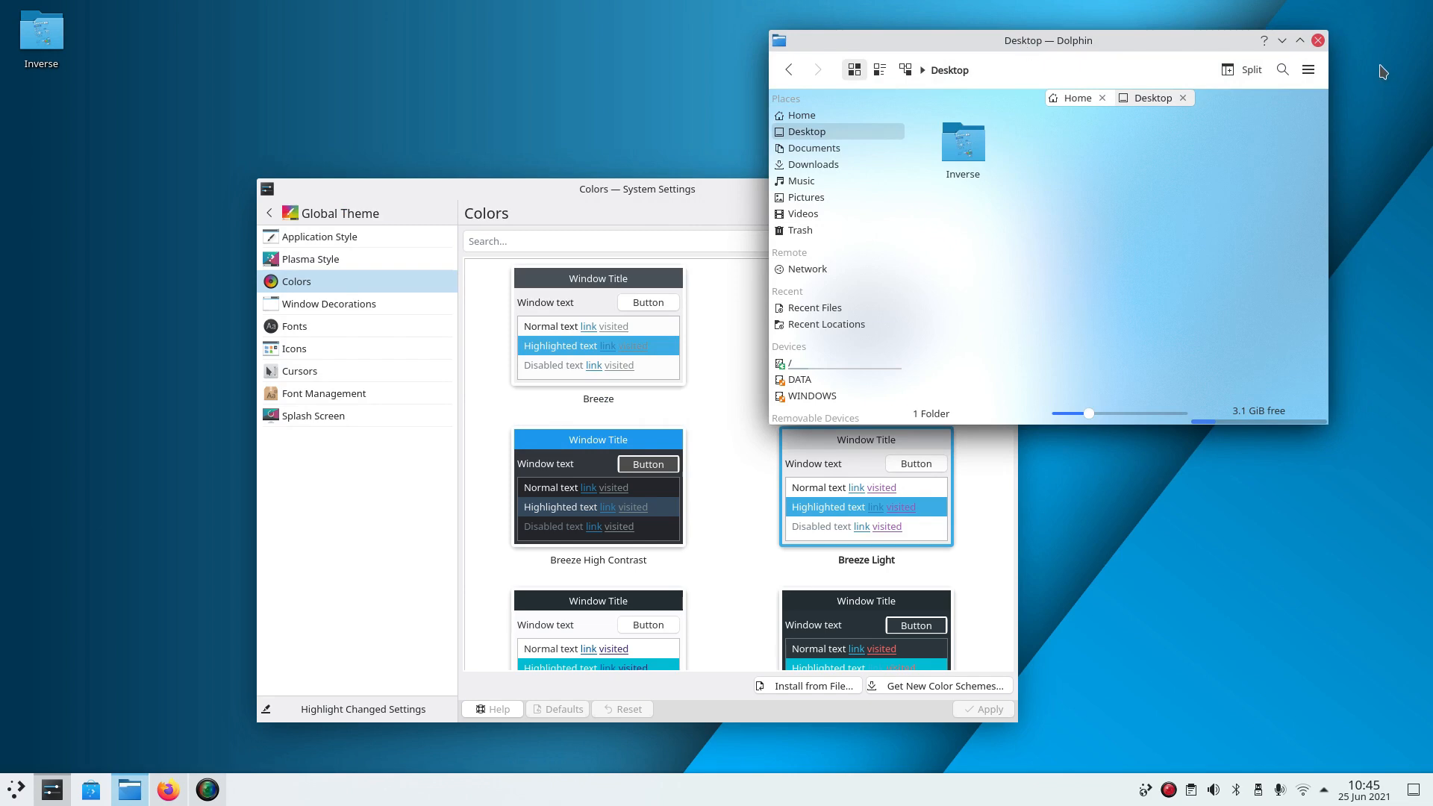
pyautogui.click(1317, 40)
# Maximize the System Settings window again and close it.
pyautogui.click(989, 189)
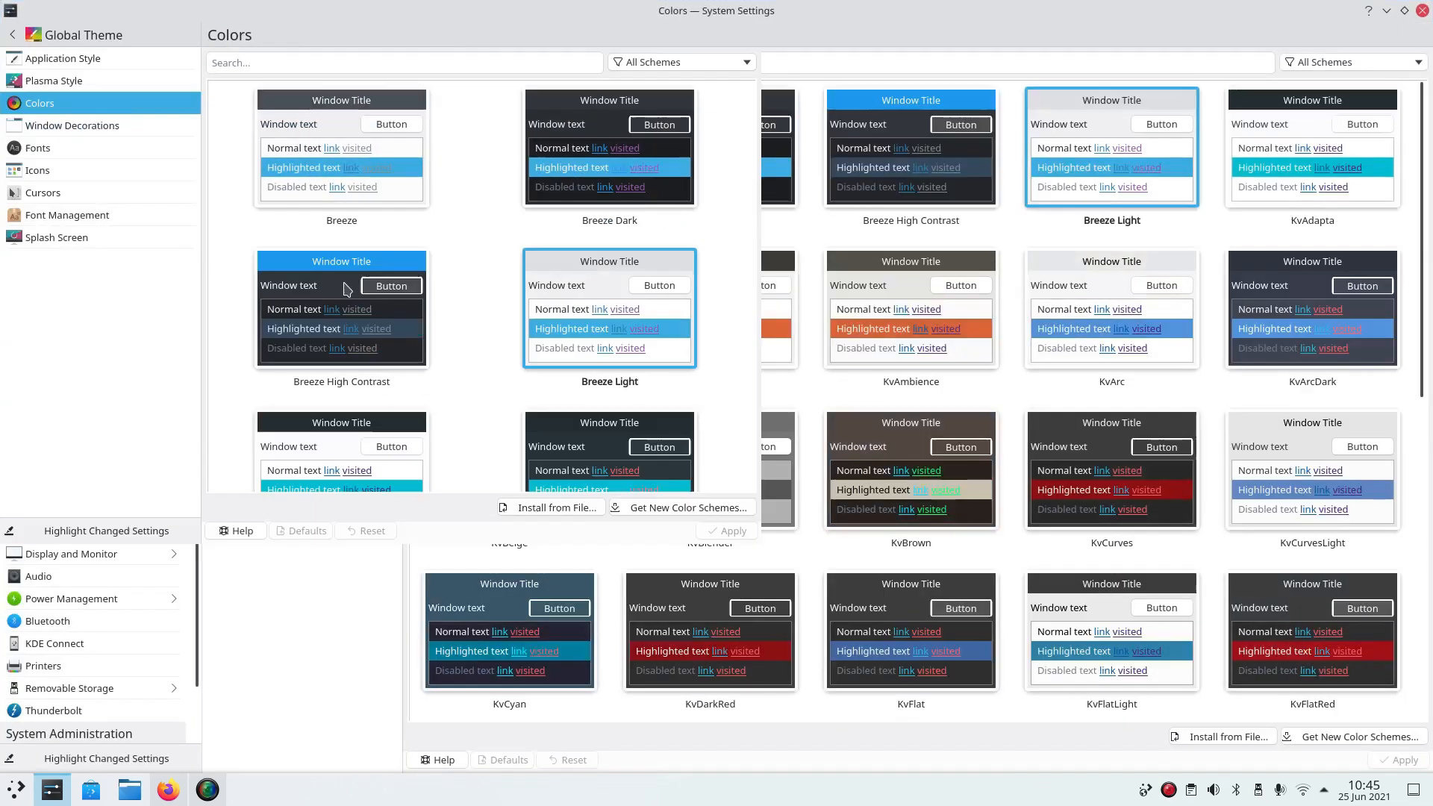
pyautogui.click(249, 171)
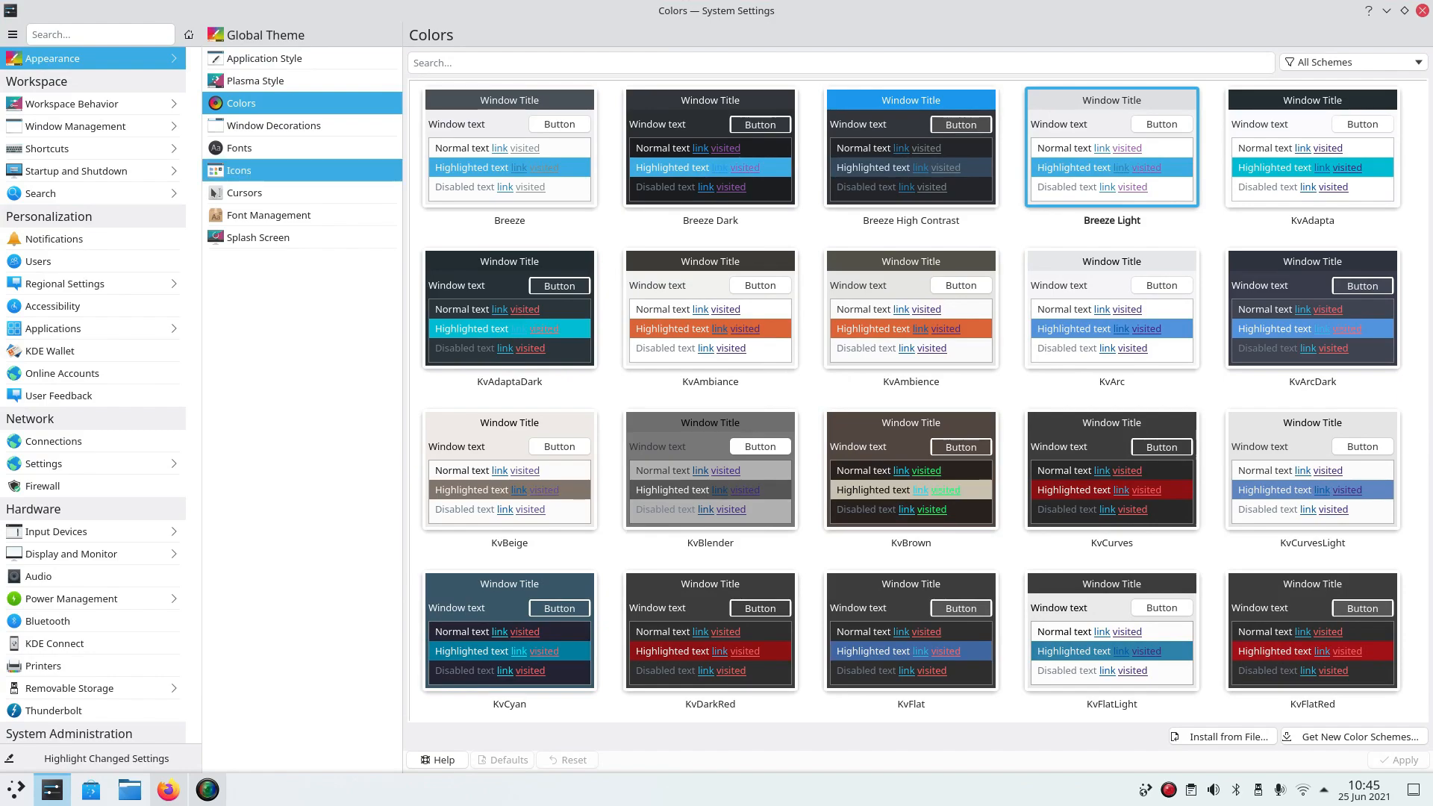
pyautogui.click(1422, 10)
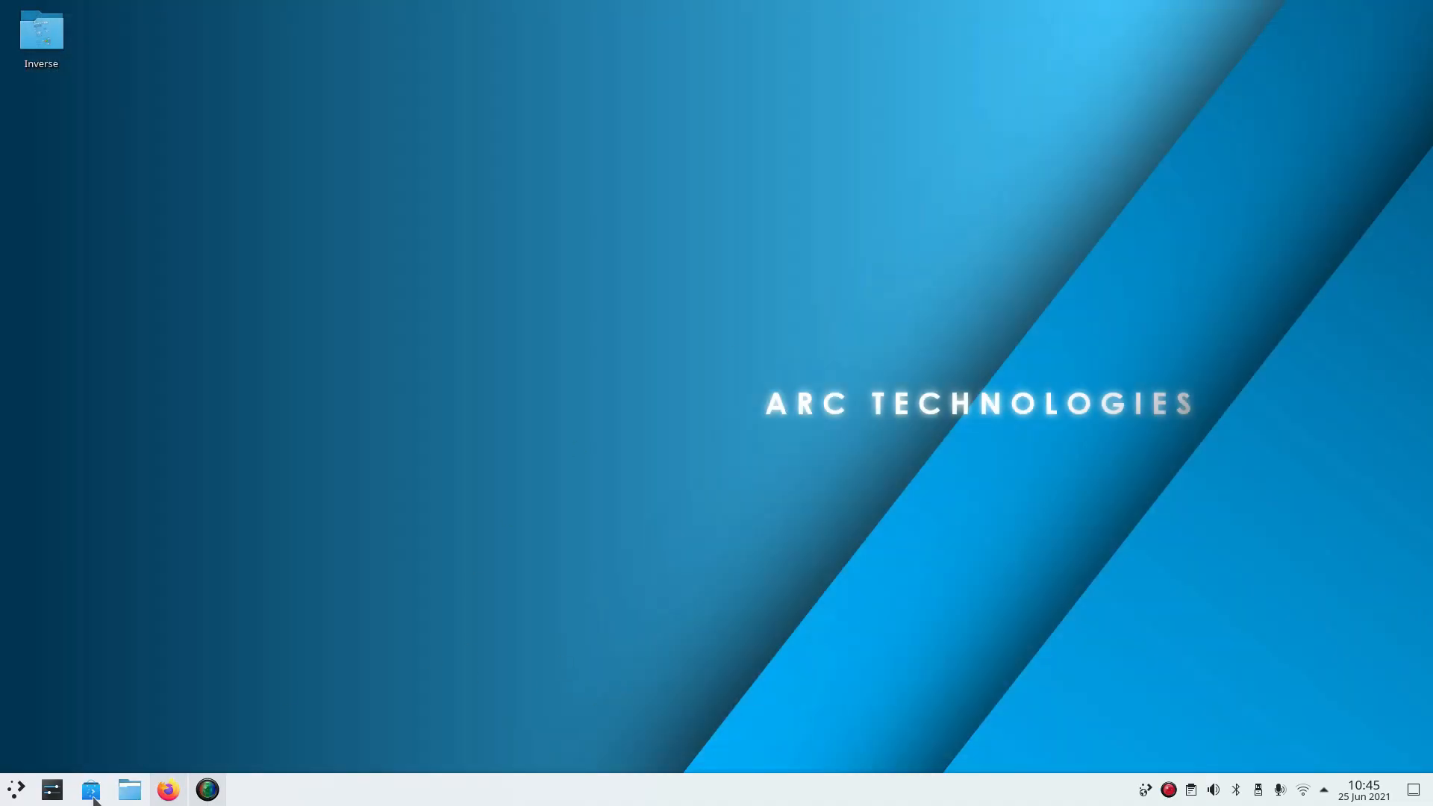
# Switch to Firefox and review the Inverse Kvantum page's enlarged preview image and its description with links to the matching themes.
pyautogui.click(171, 795)
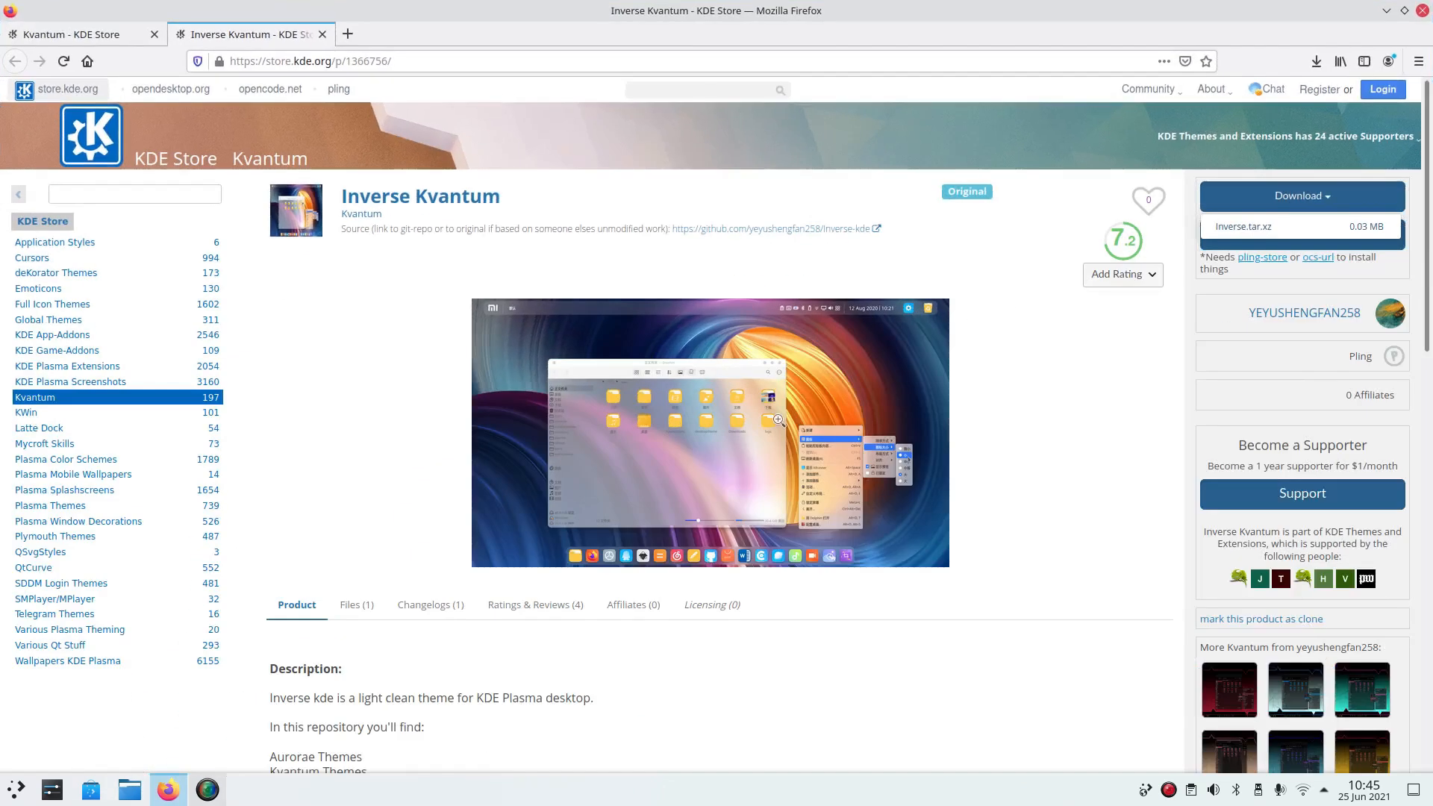
pyautogui.scroll(-5, 917, 567)
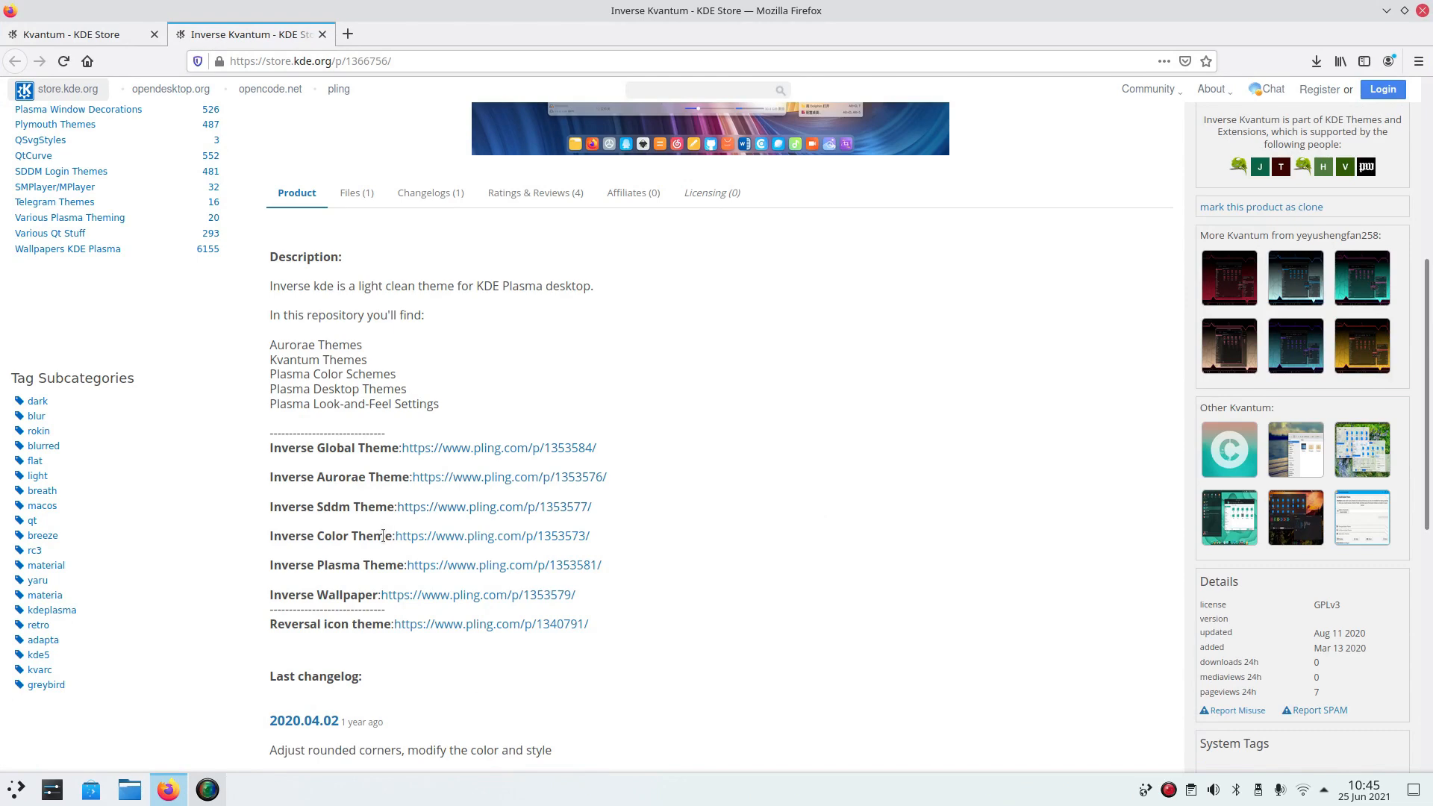
pyautogui.scroll(3, 798, 557)
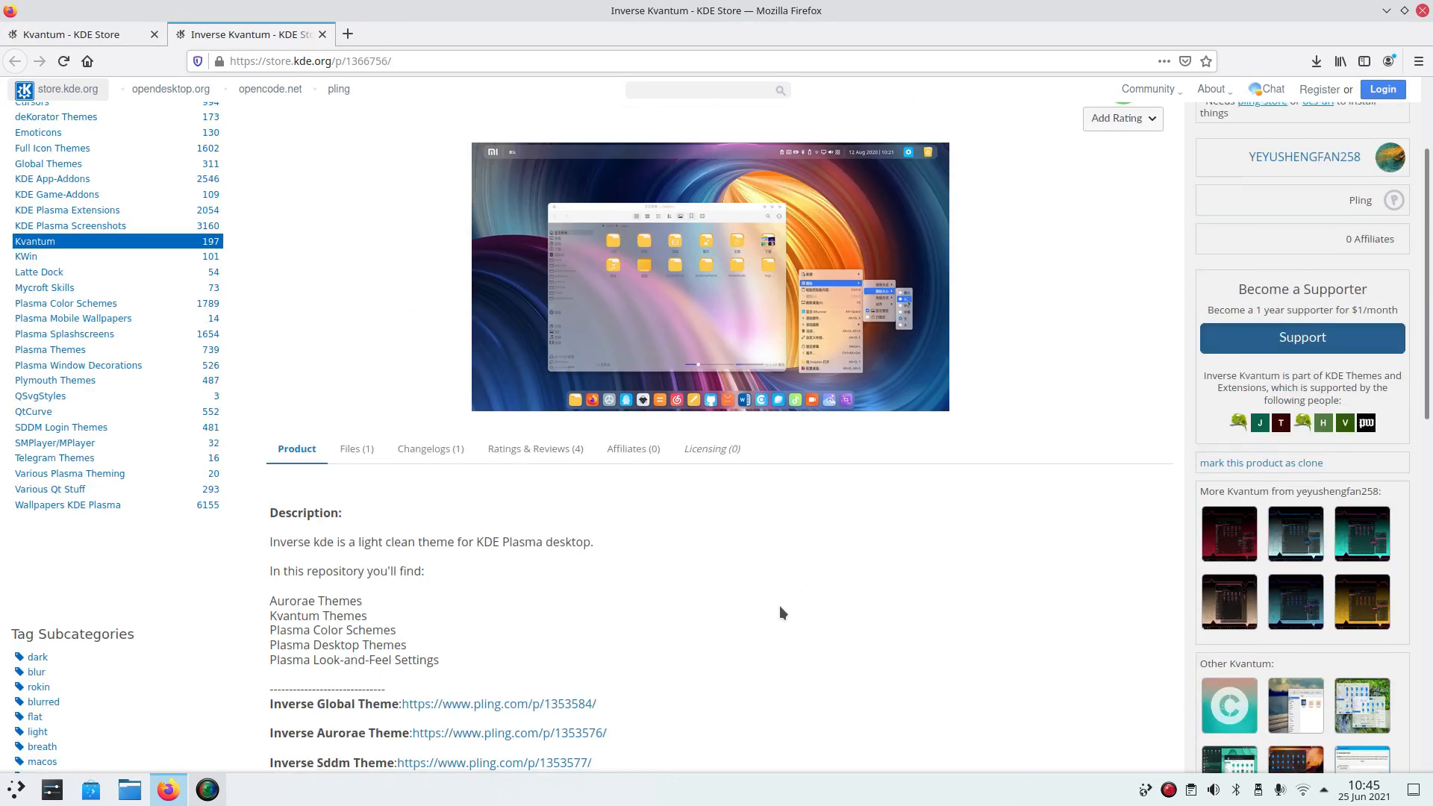
pyautogui.scroll(-1, 780, 600)
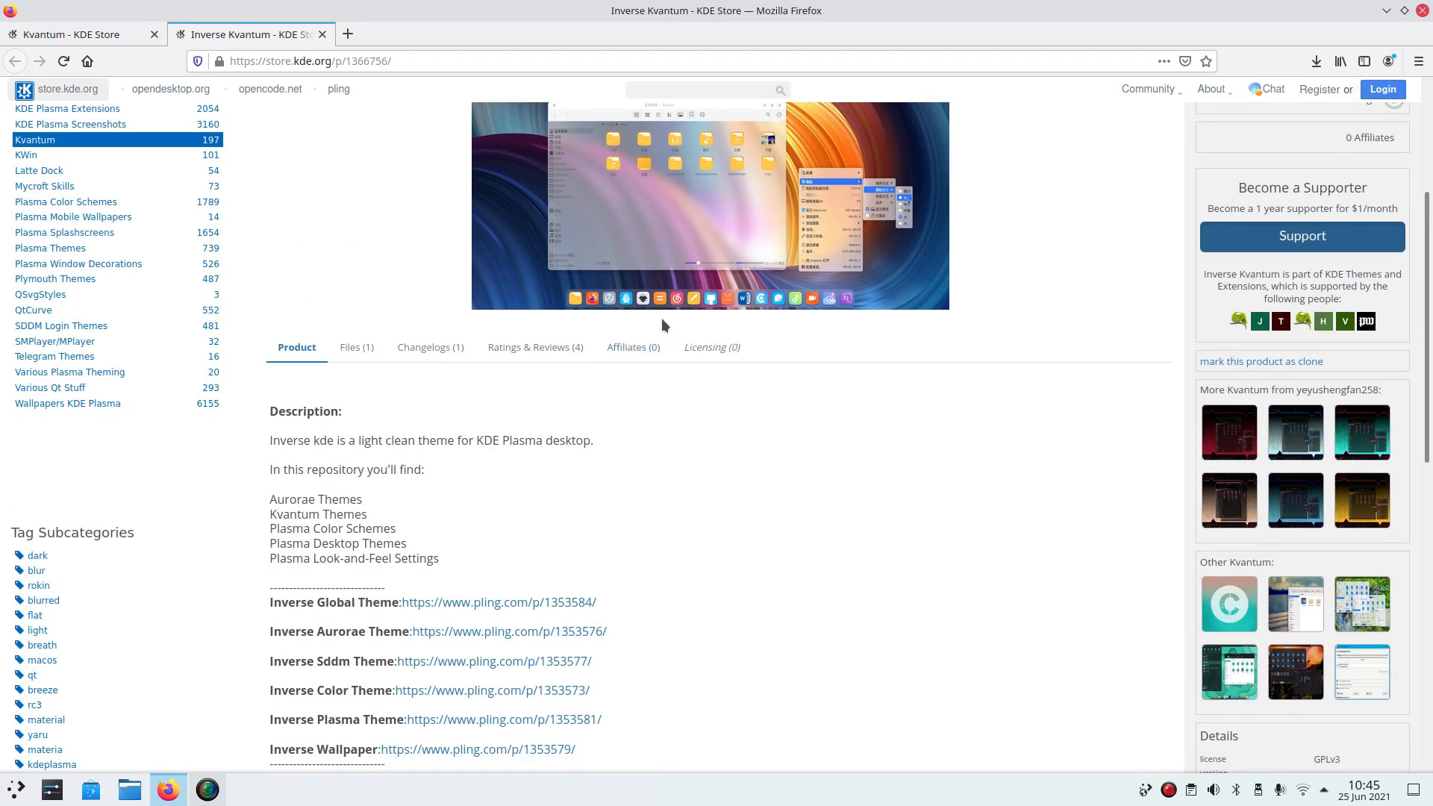
pyautogui.click(738, 293)
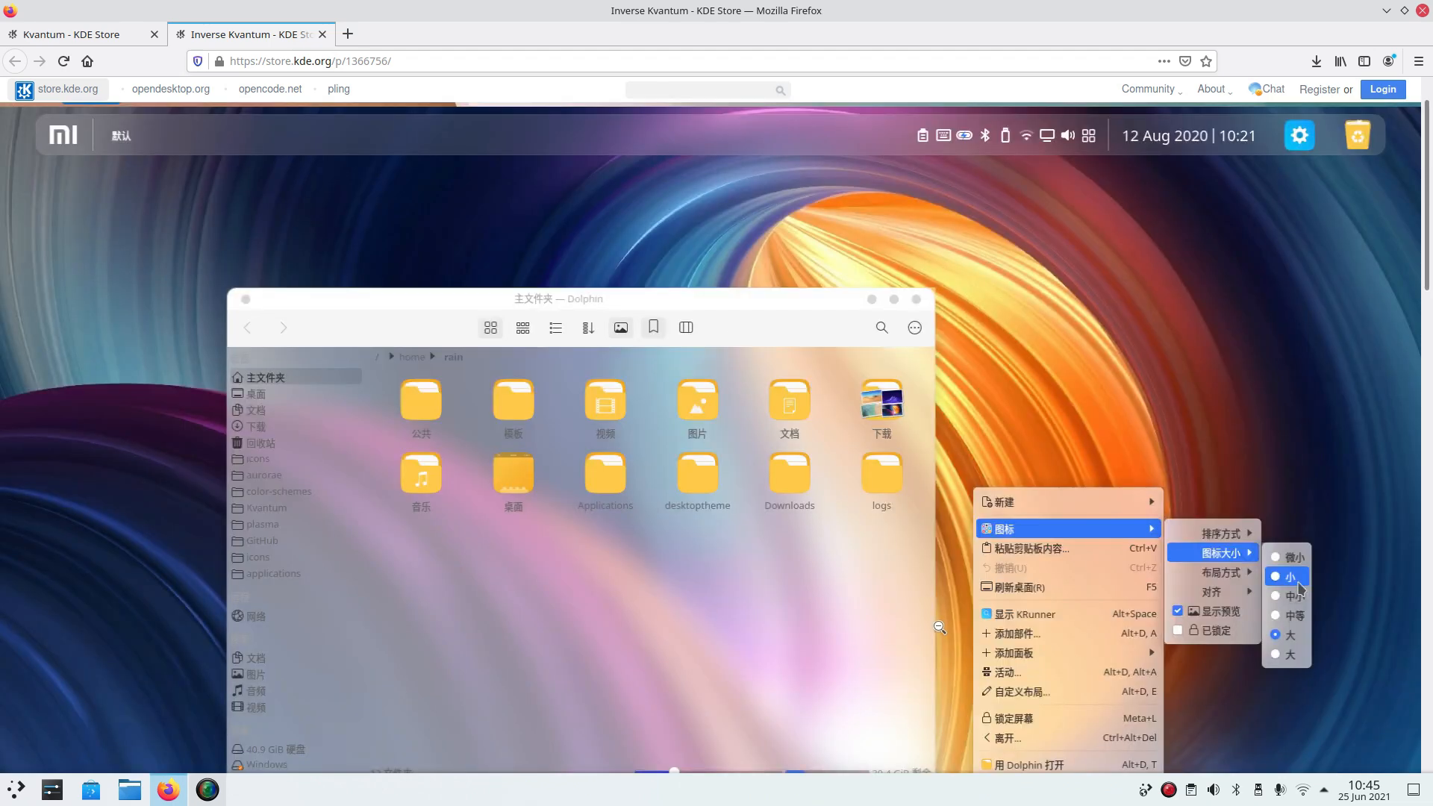
pyautogui.click(983, 314)
pyautogui.scroll(-2, 613, 521)
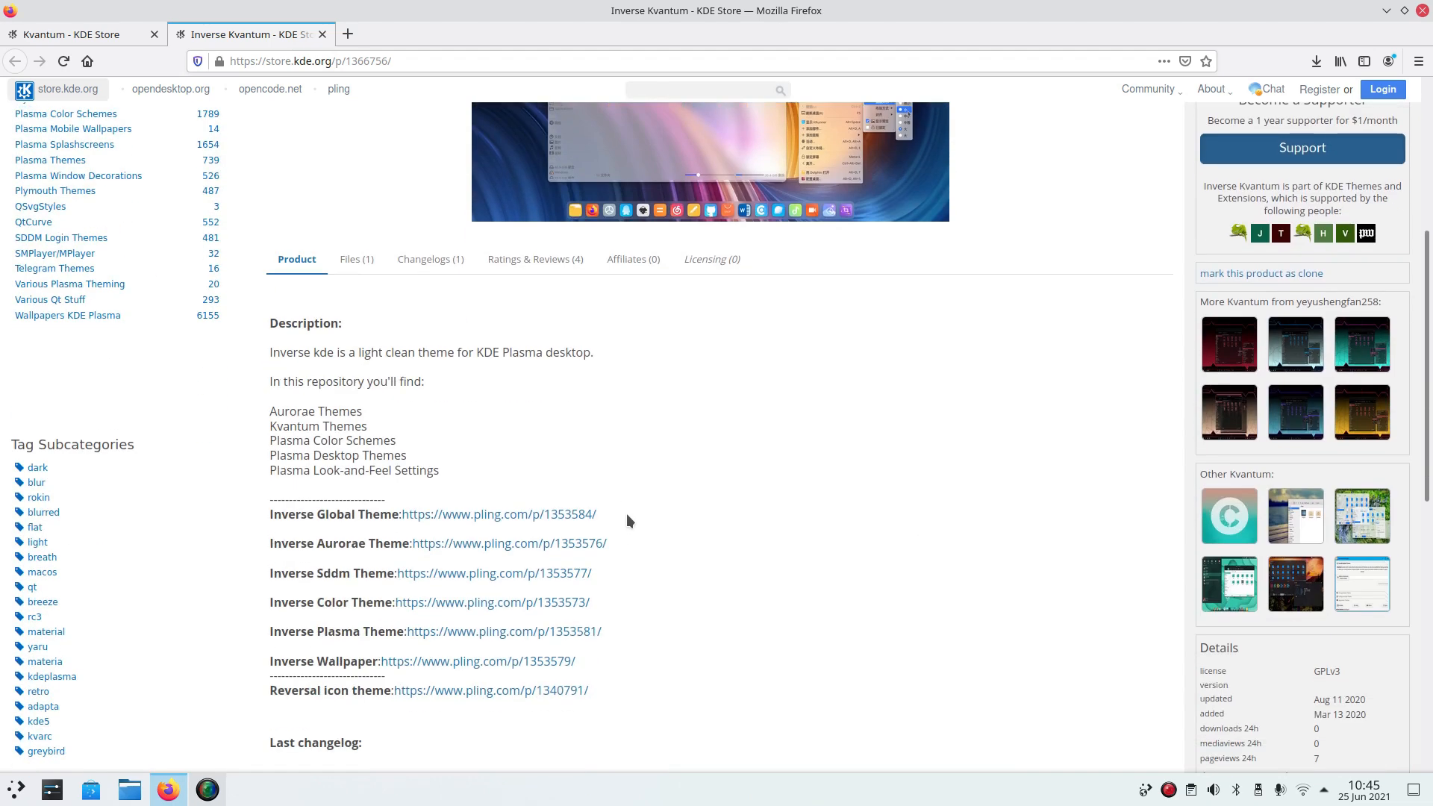
pyautogui.scroll(4, 546, 326)
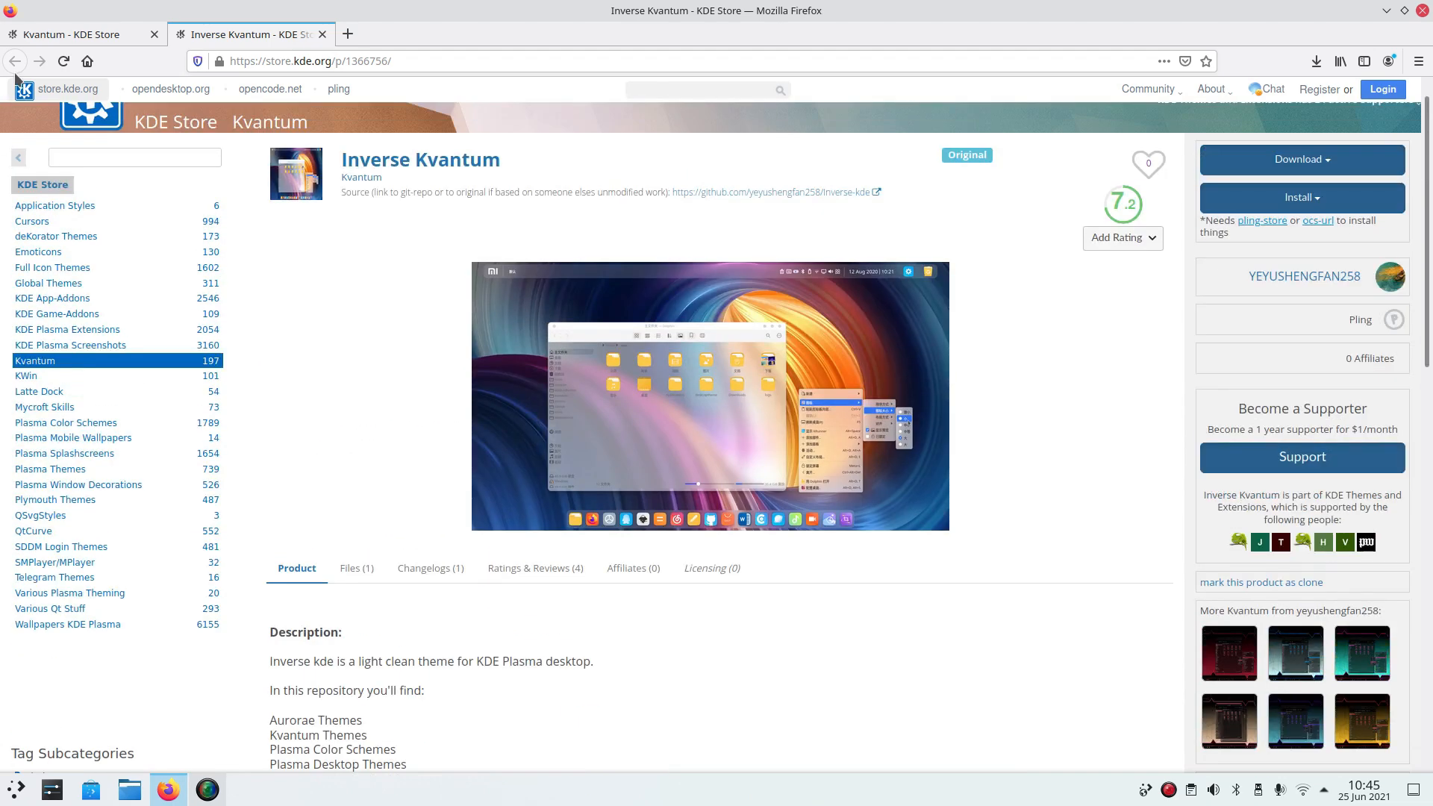
# Close the Inverse Kvantum page, view the Aether KV theme page in a new tab, and close that tab.
pyautogui.click(90, 26)
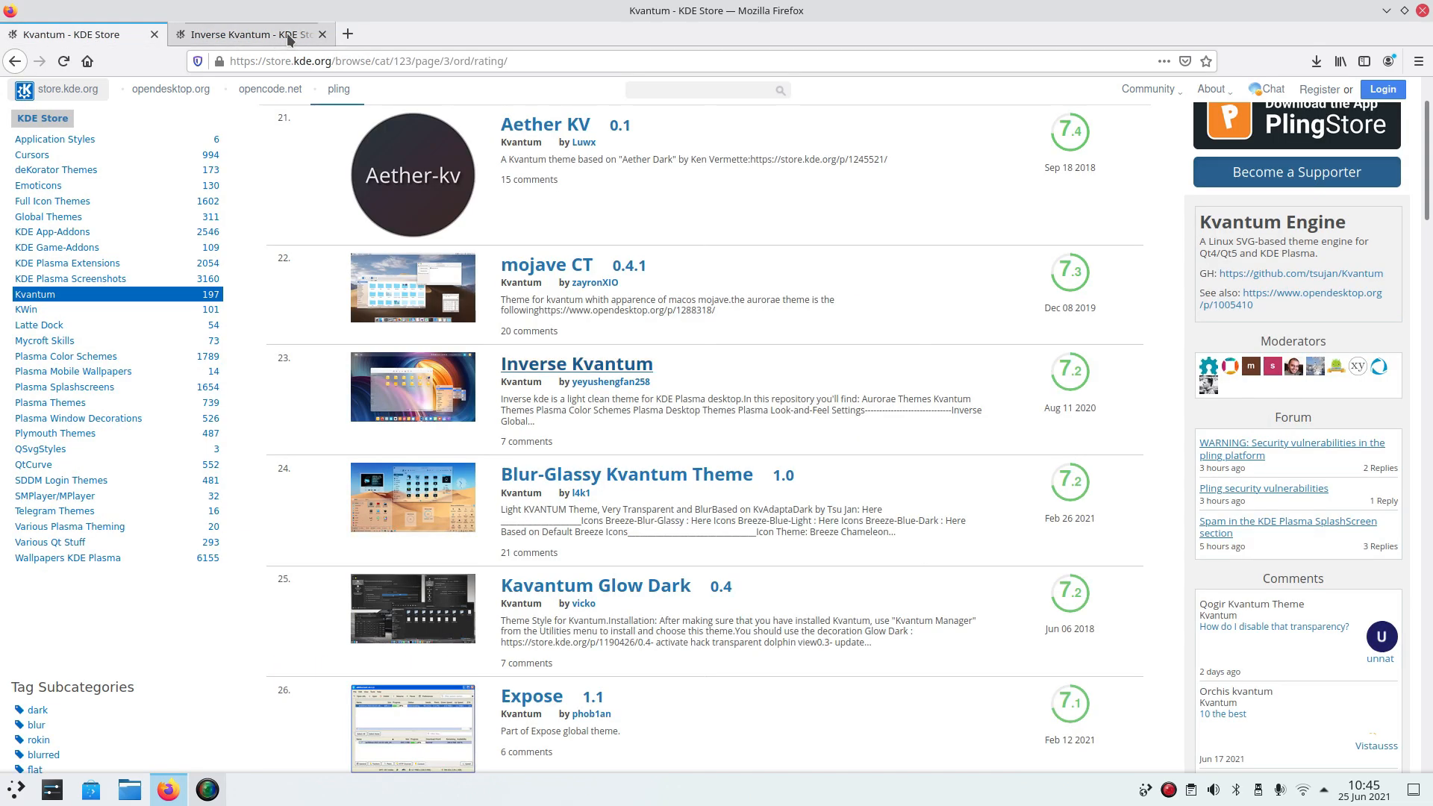
pyautogui.click(322, 35)
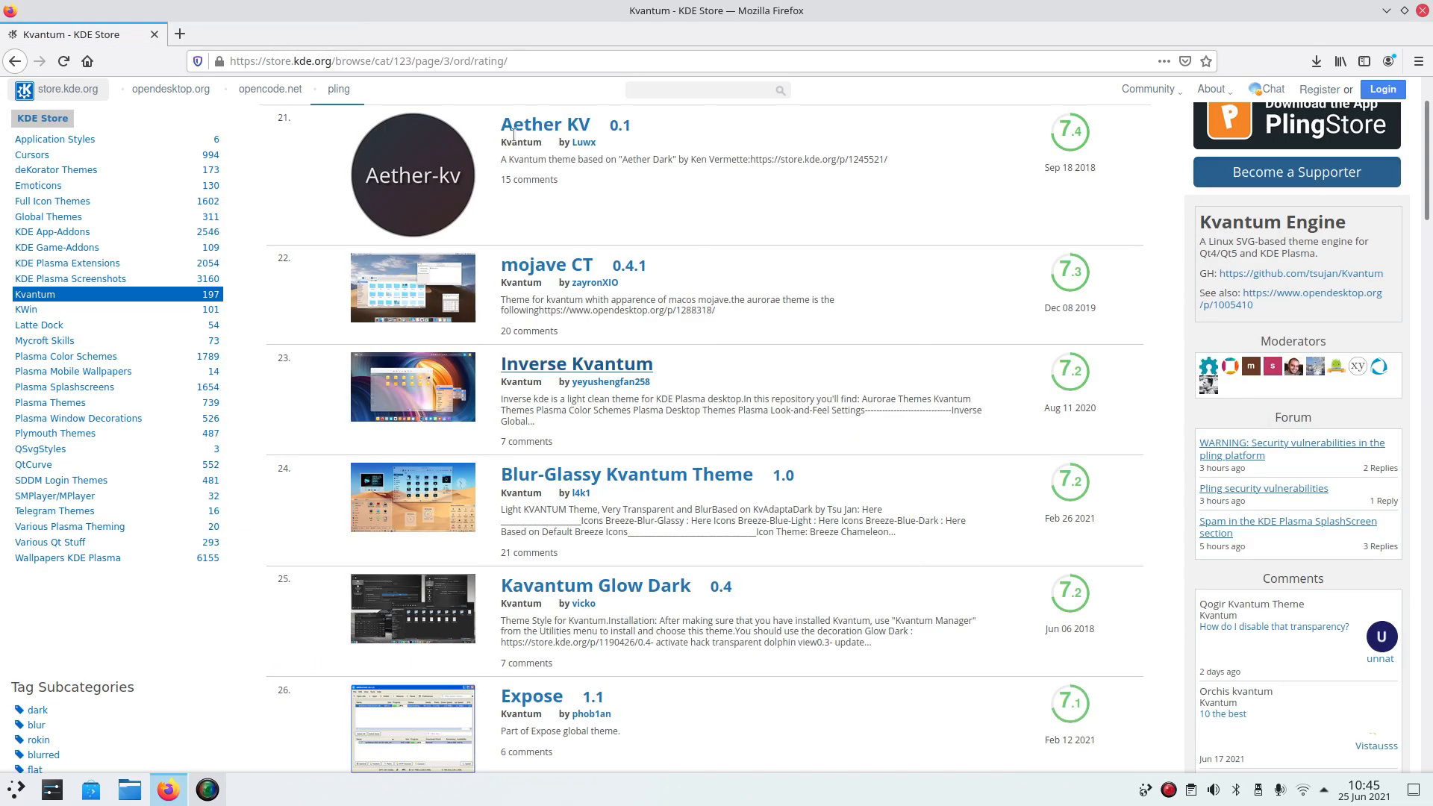
pyautogui.middleClick(545, 124)
pyautogui.click(247, 35)
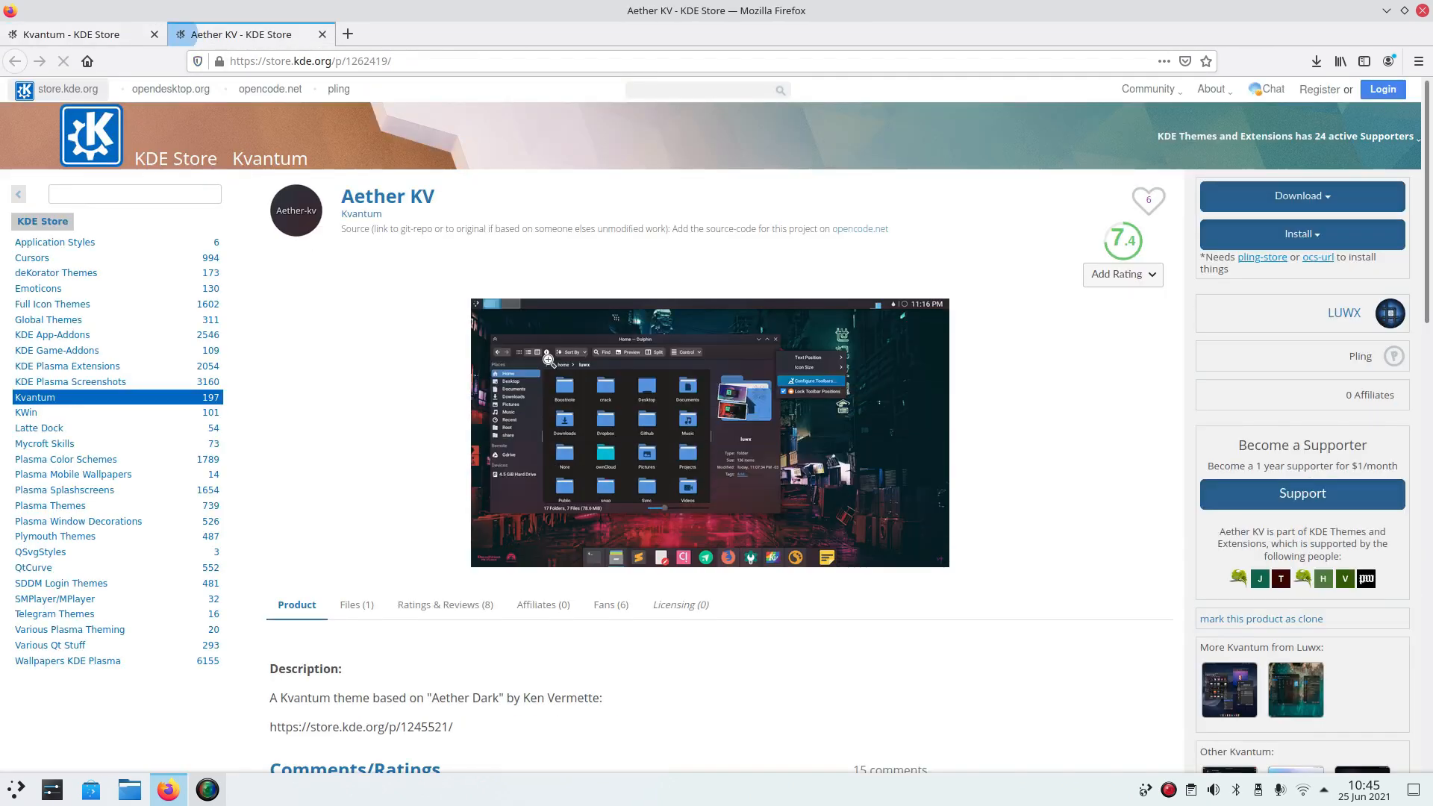
pyautogui.click(322, 34)
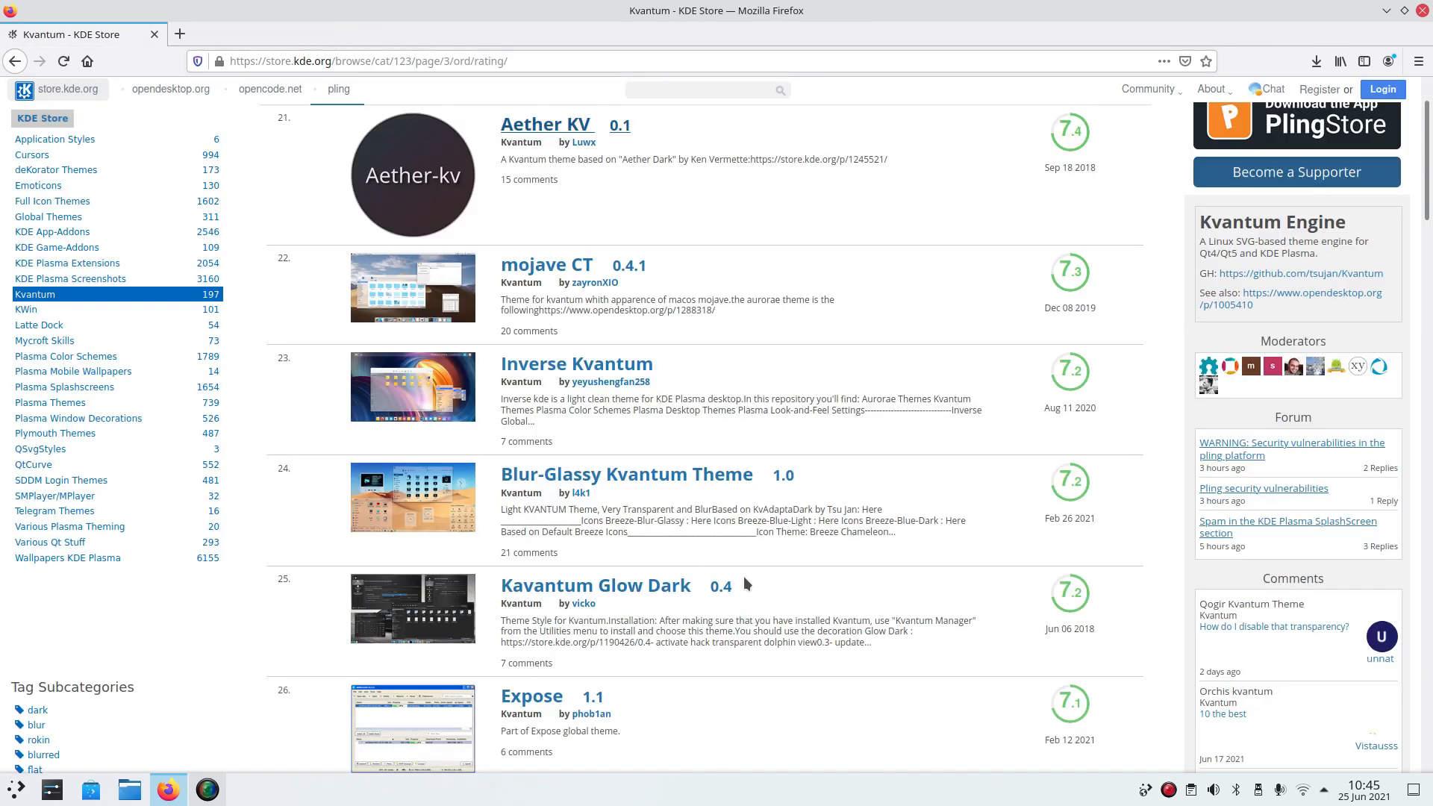
# Browse the KDE Store's rating-sorted Kvantum theme list from Aether KV down to Vimix Kvantum Themes.
pyautogui.scroll(-6, 743, 589)
pyautogui.scroll(5, 743, 596)
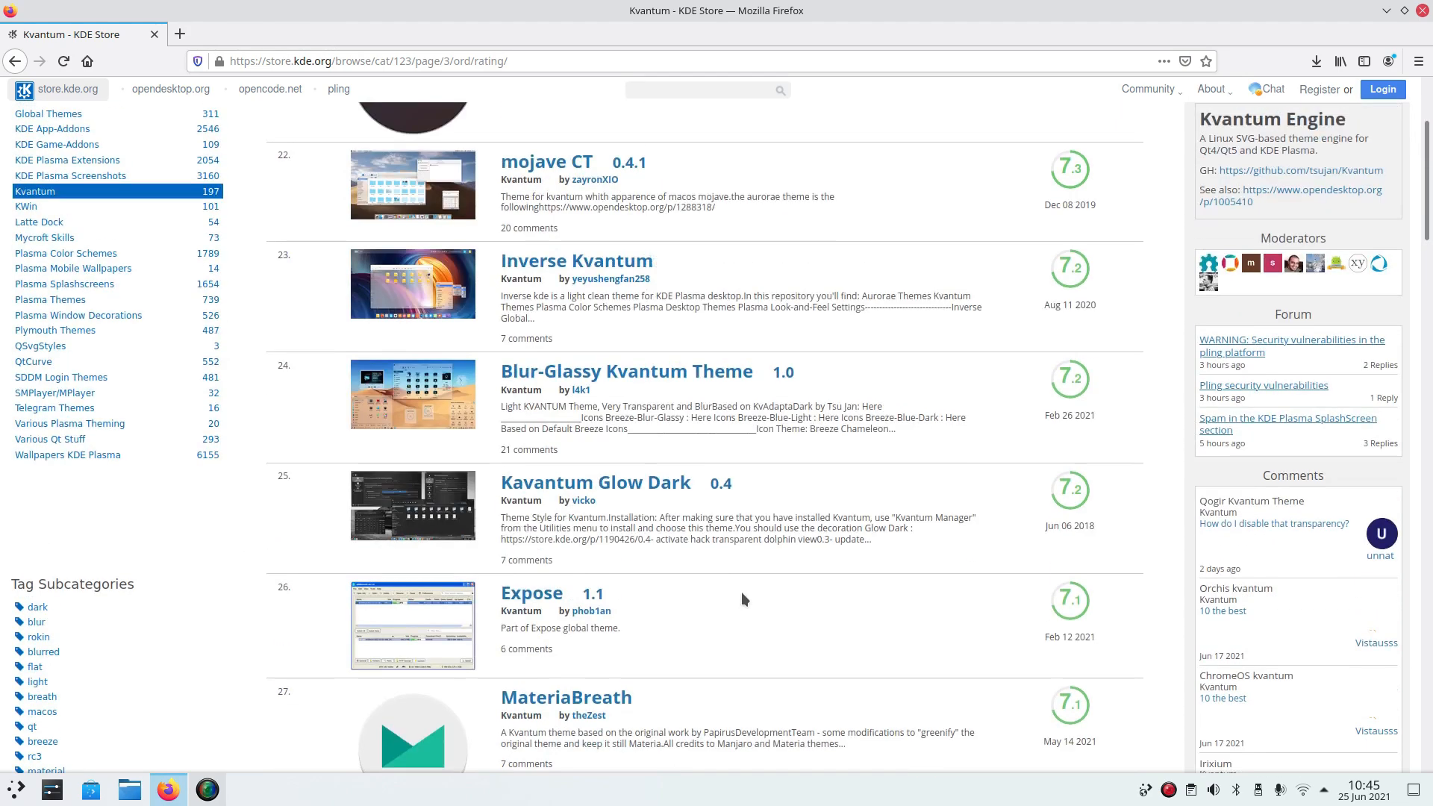
pyautogui.scroll(3, 741, 592)
pyautogui.scroll(-5, 741, 593)
pyautogui.scroll(5, 741, 593)
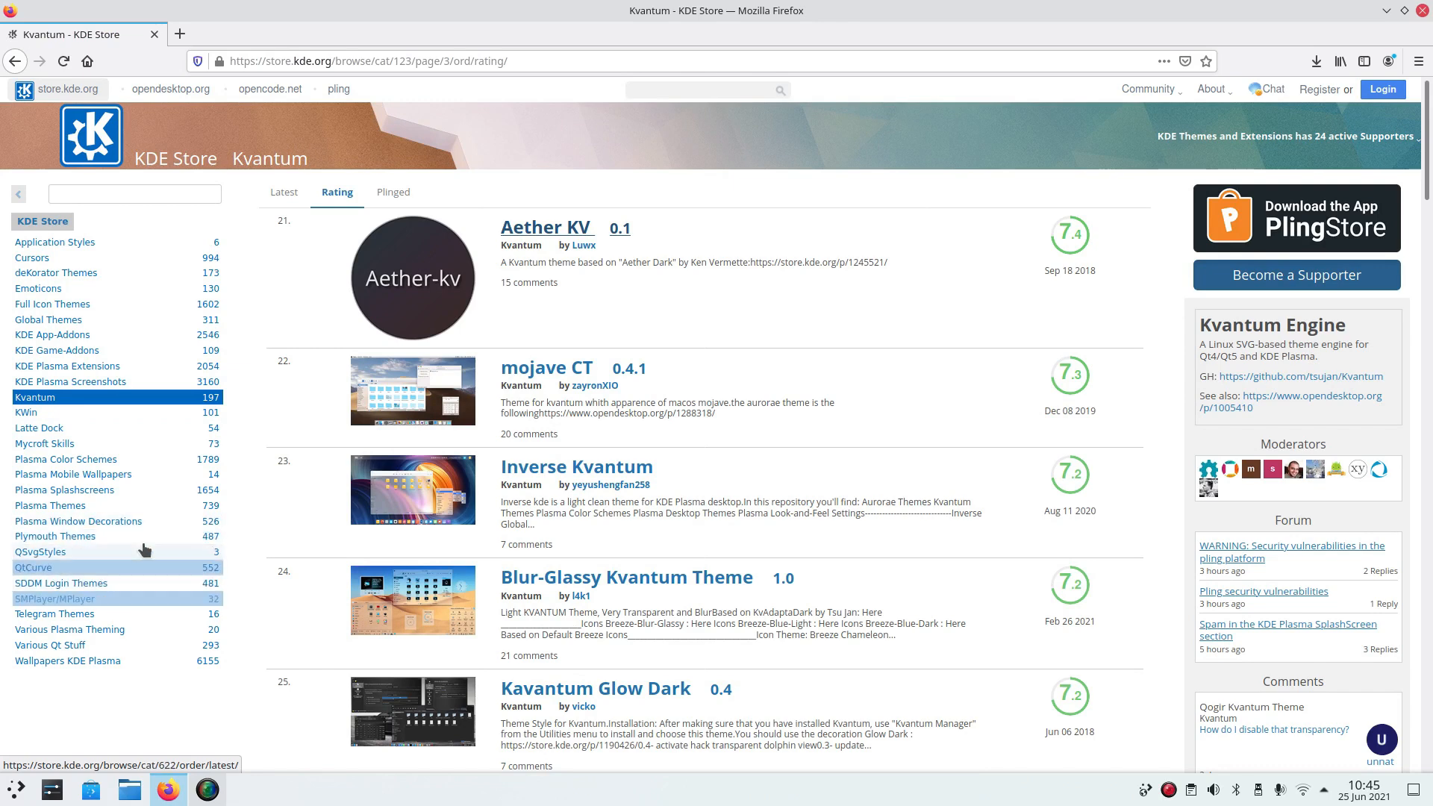
pyautogui.scroll(-5, 772, 433)
pyautogui.scroll(-2, 771, 443)
# Switch to System Settings and show the icon themes in the appearance settings.
pyautogui.click(43, 798)
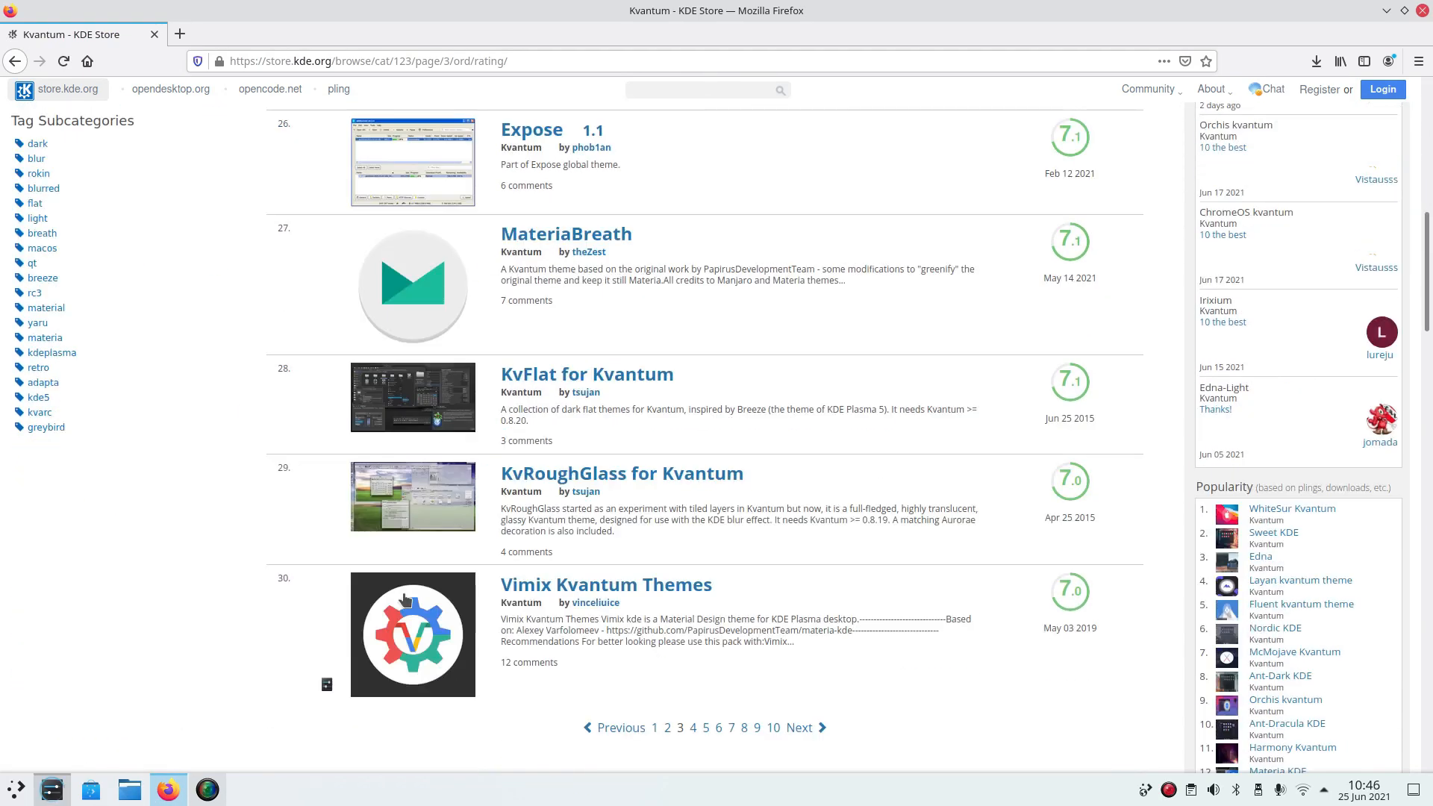
pyautogui.click(37, 60)
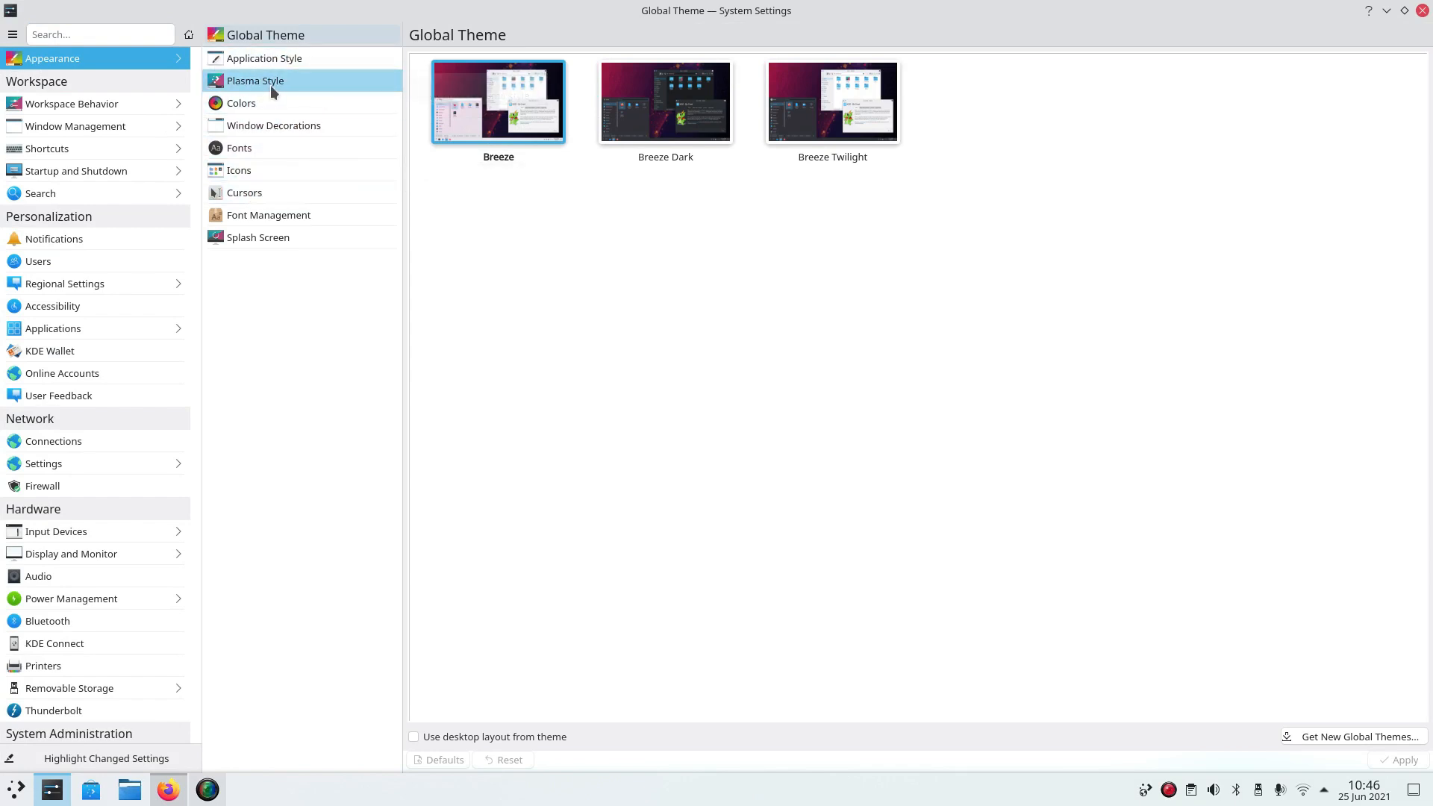
pyautogui.click(246, 170)
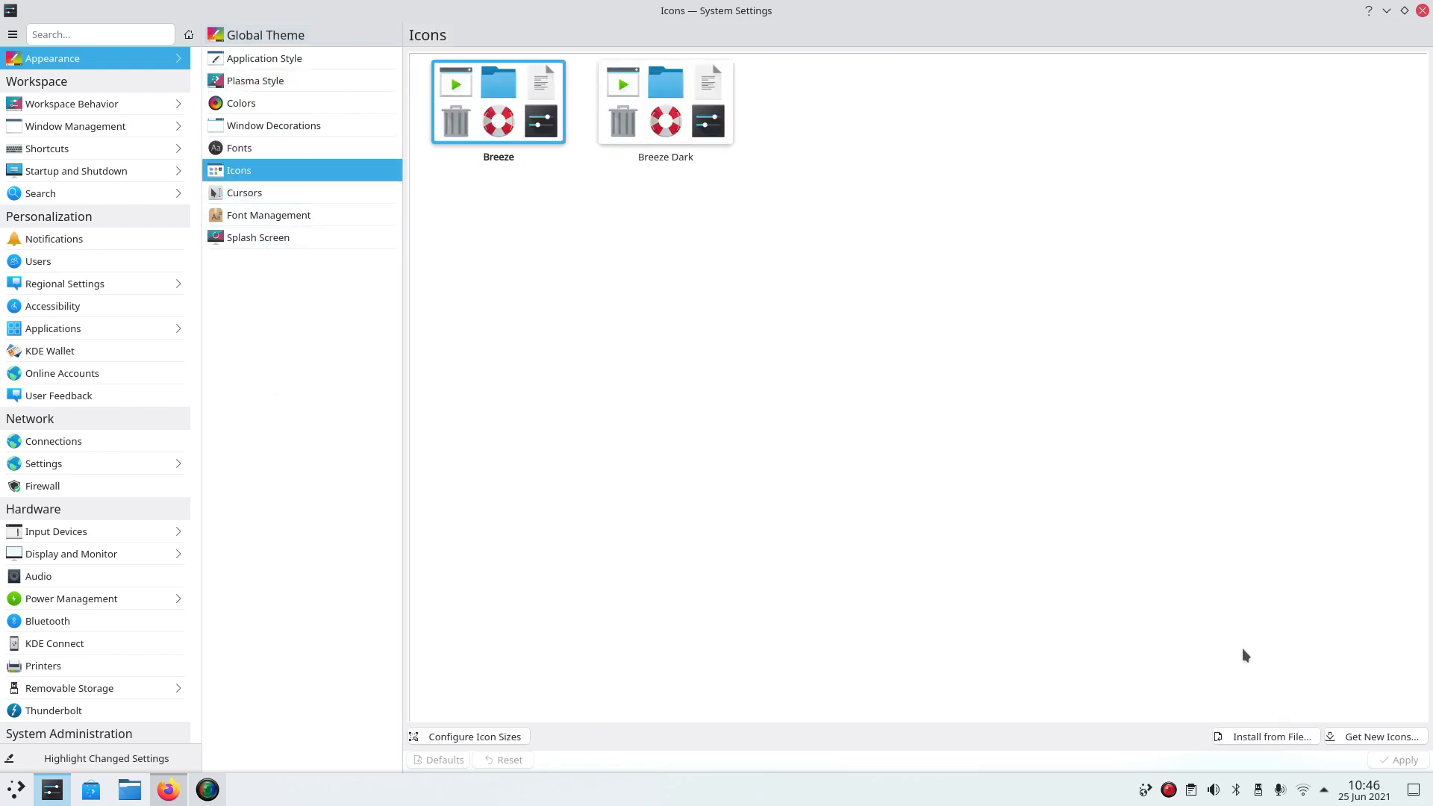
pyautogui.click(1268, 738)
pyautogui.click(1057, 132)
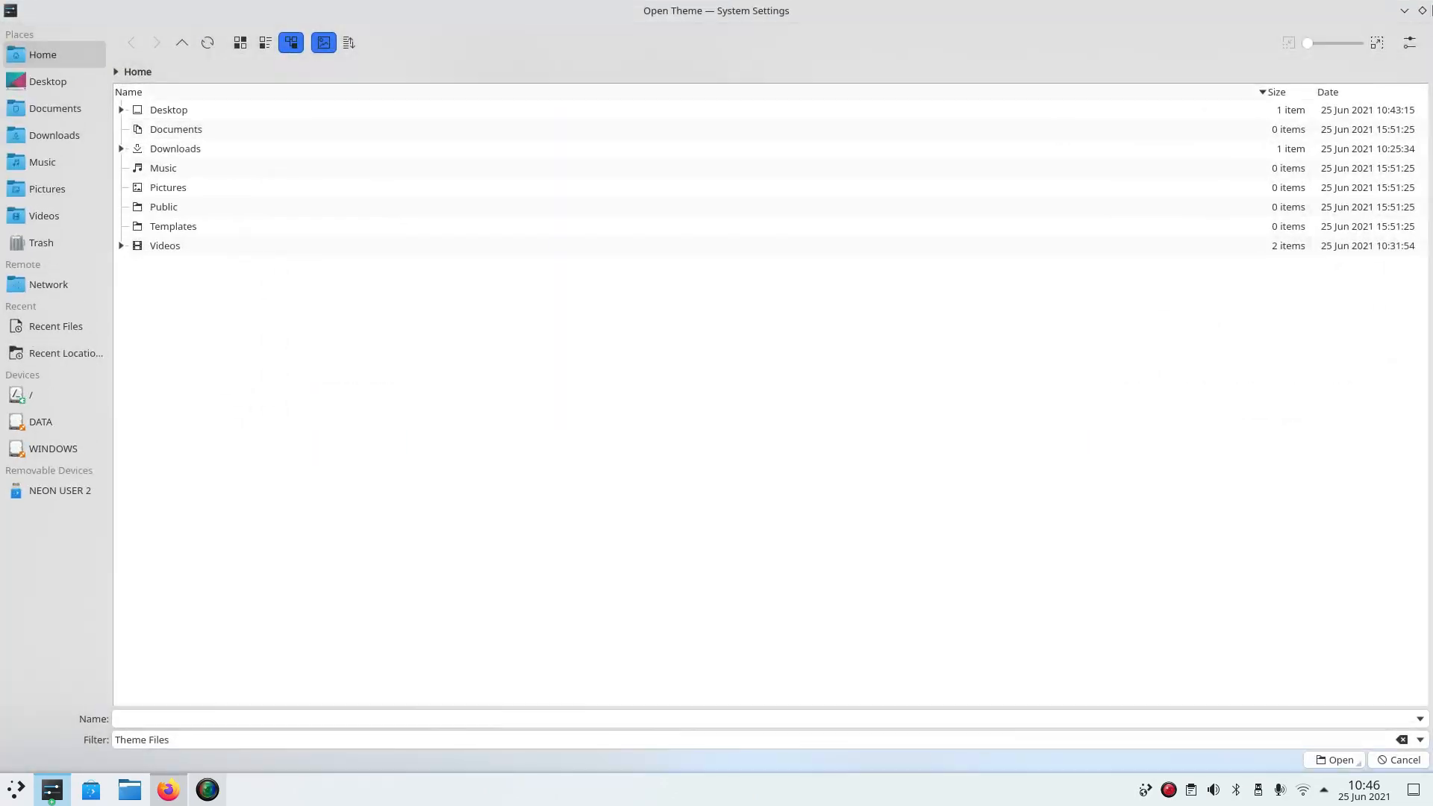
pyautogui.click(1398, 759)
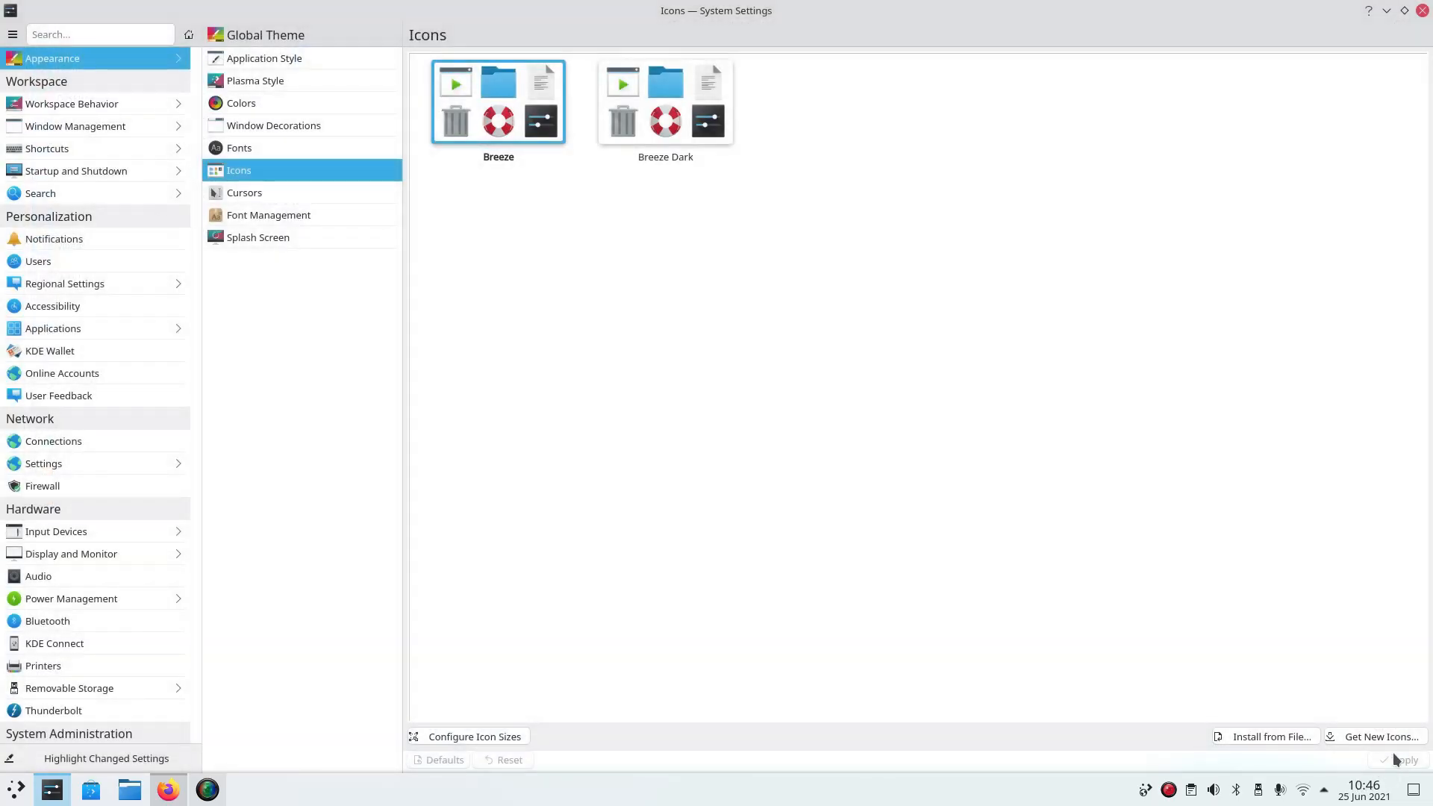
# Open the catalog of new downloadable icon themes and maximize its window.
pyautogui.click(1379, 738)
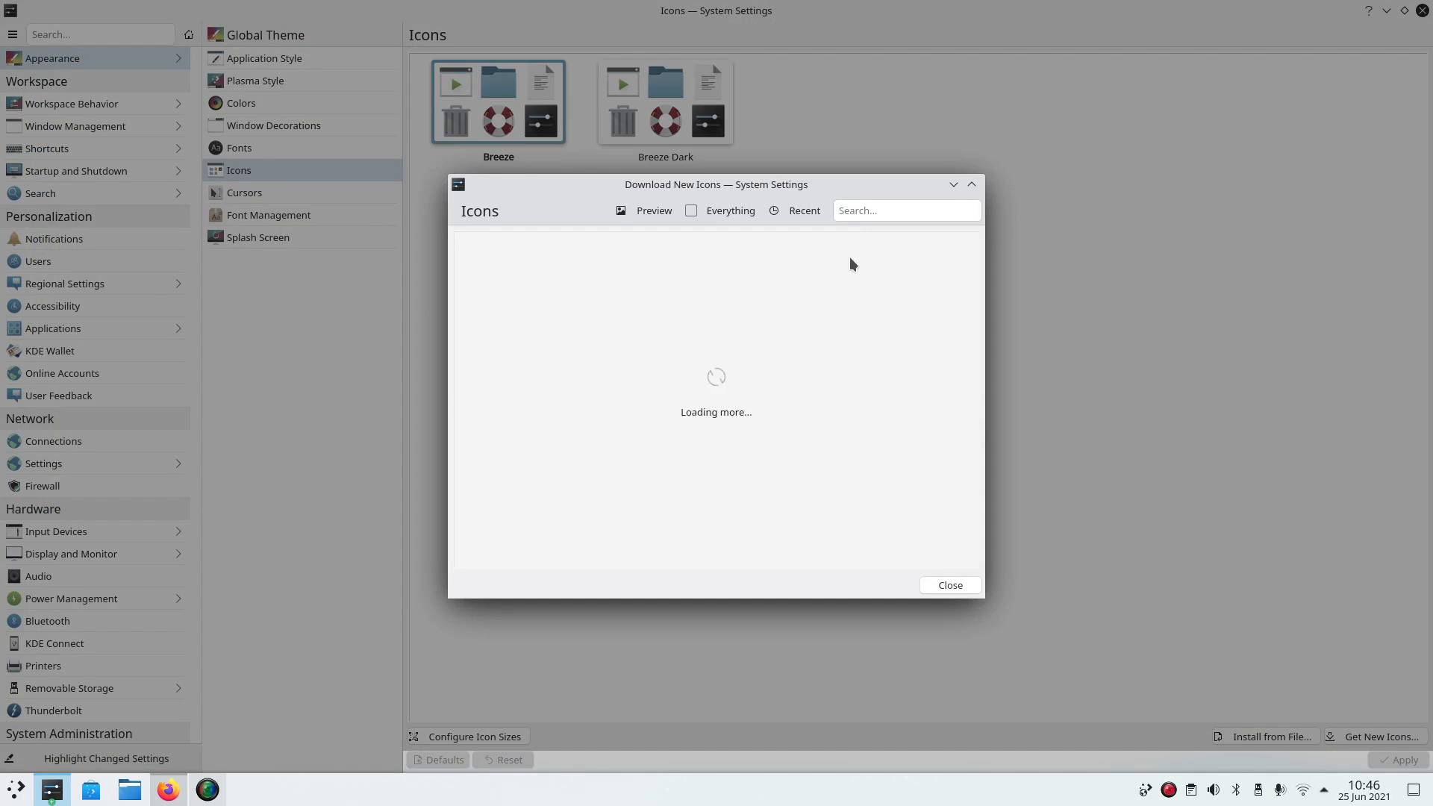
pyautogui.doubleClick(750, 190)
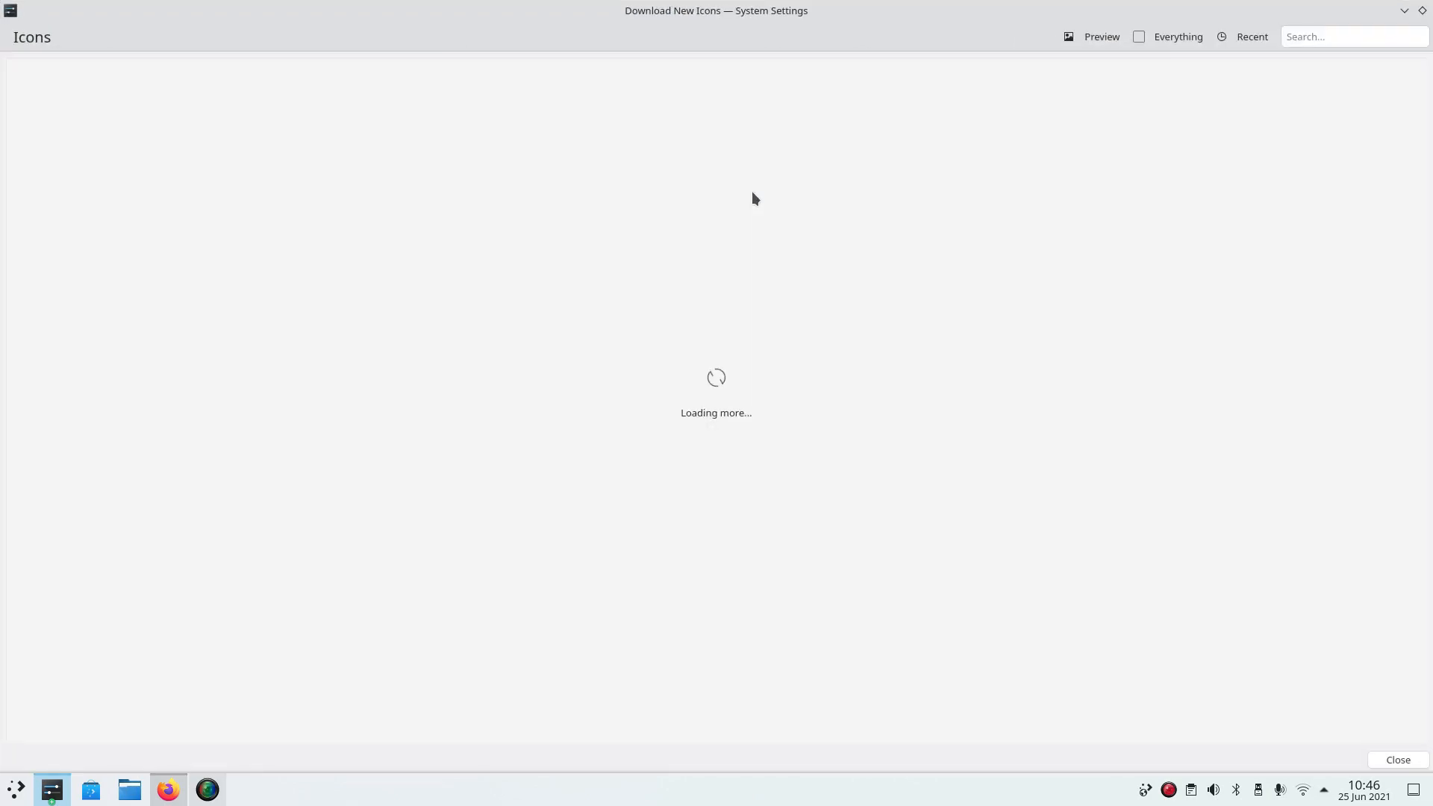
pyautogui.click(1168, 790)
pyautogui.click(358, 64)
pyautogui.click(358, 64)
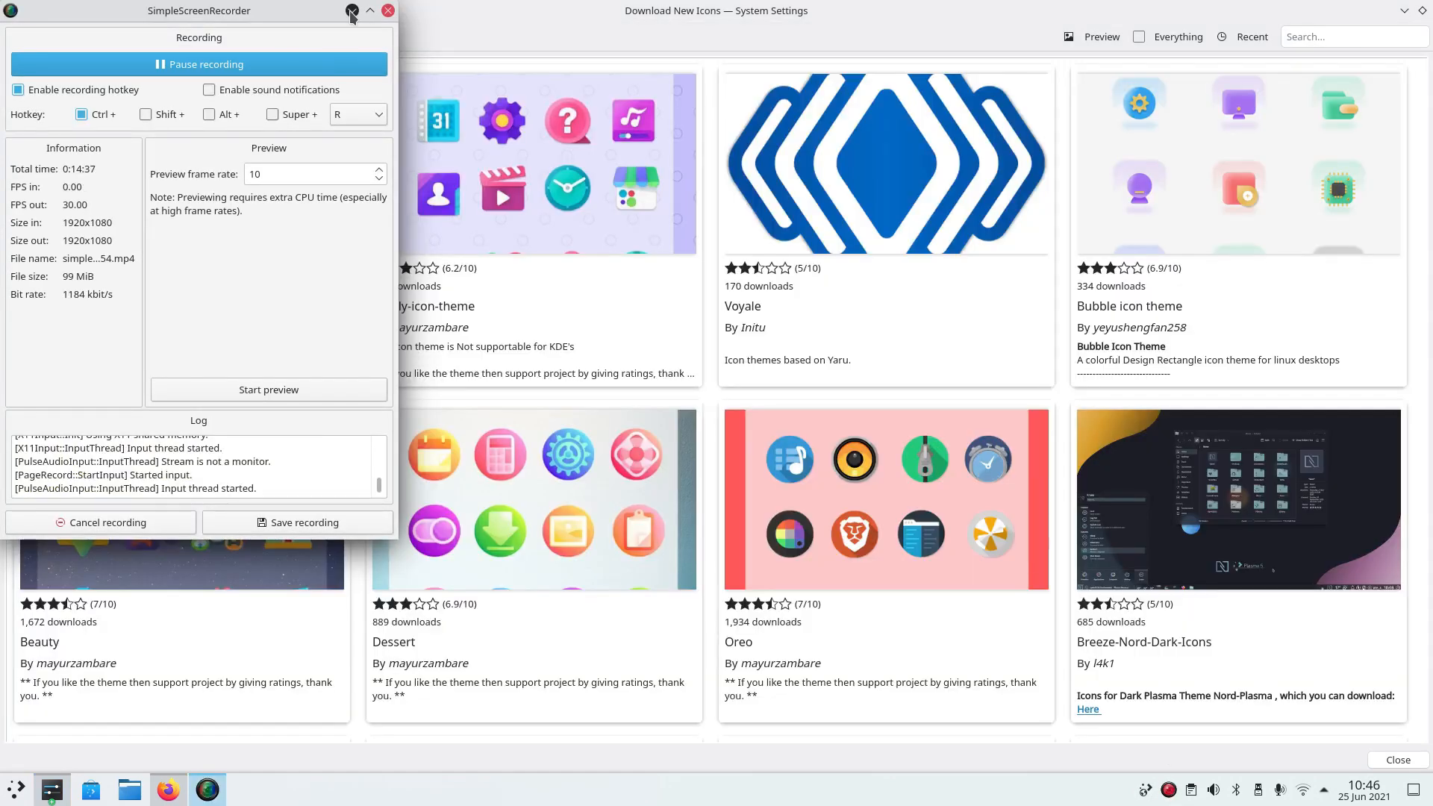
pyautogui.click(351, 12)
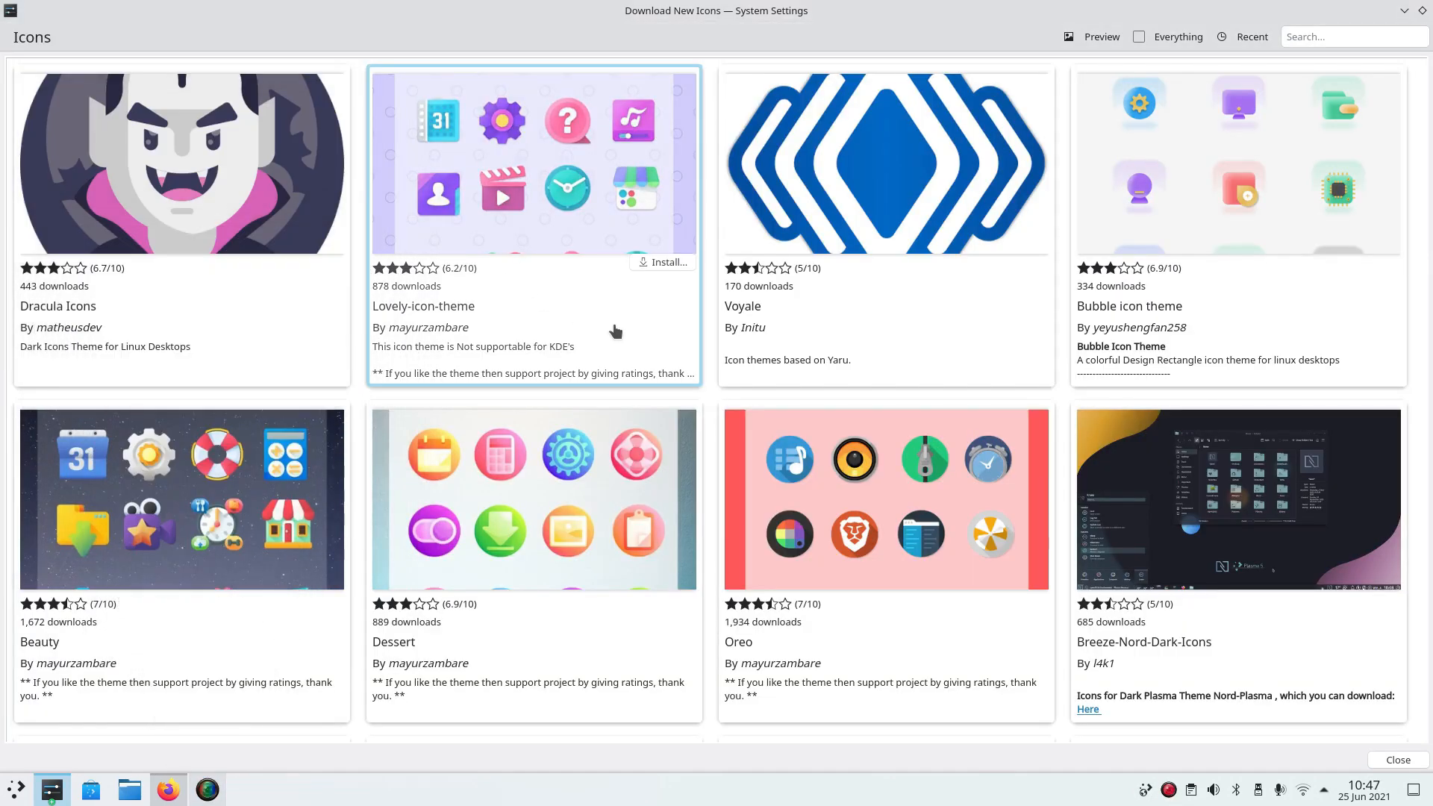
# Browse the downloadable icon themes and move a Dolphin window over them to examine its translucency against different backgrounds.
pyautogui.scroll(-1, 648, 508)
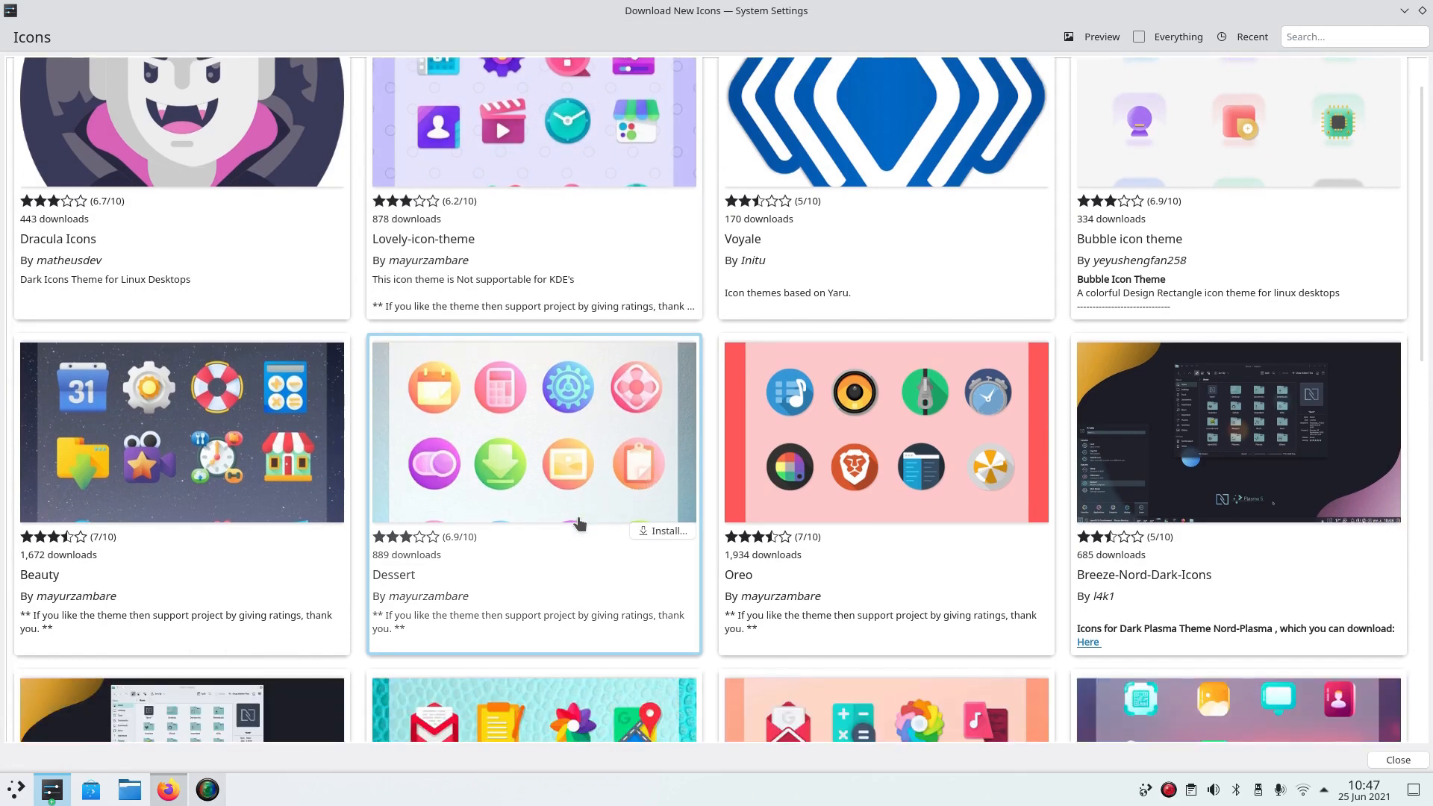
pyautogui.click(129, 790)
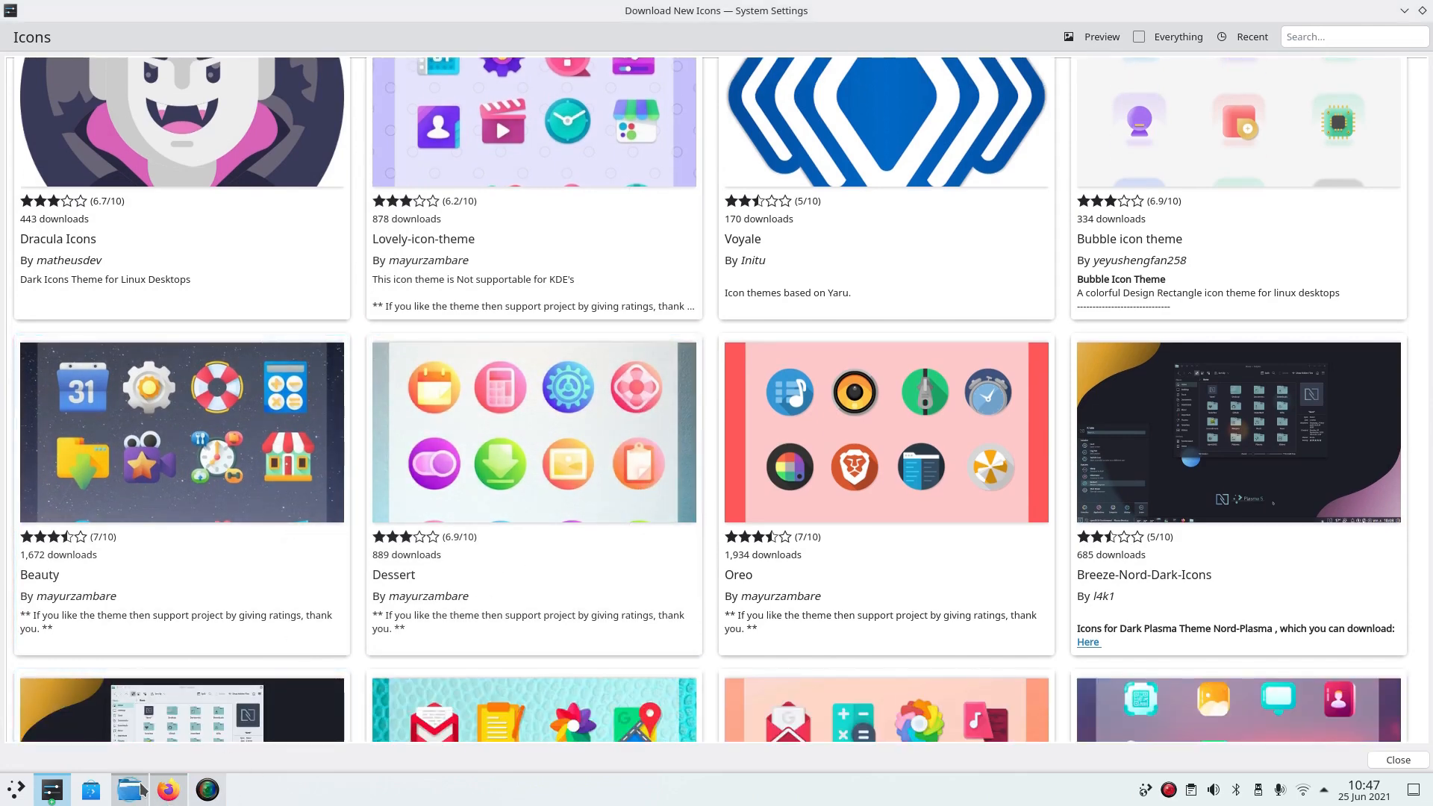
pyautogui.moveTo(1043, 44); pyautogui.dragTo(494, 262)
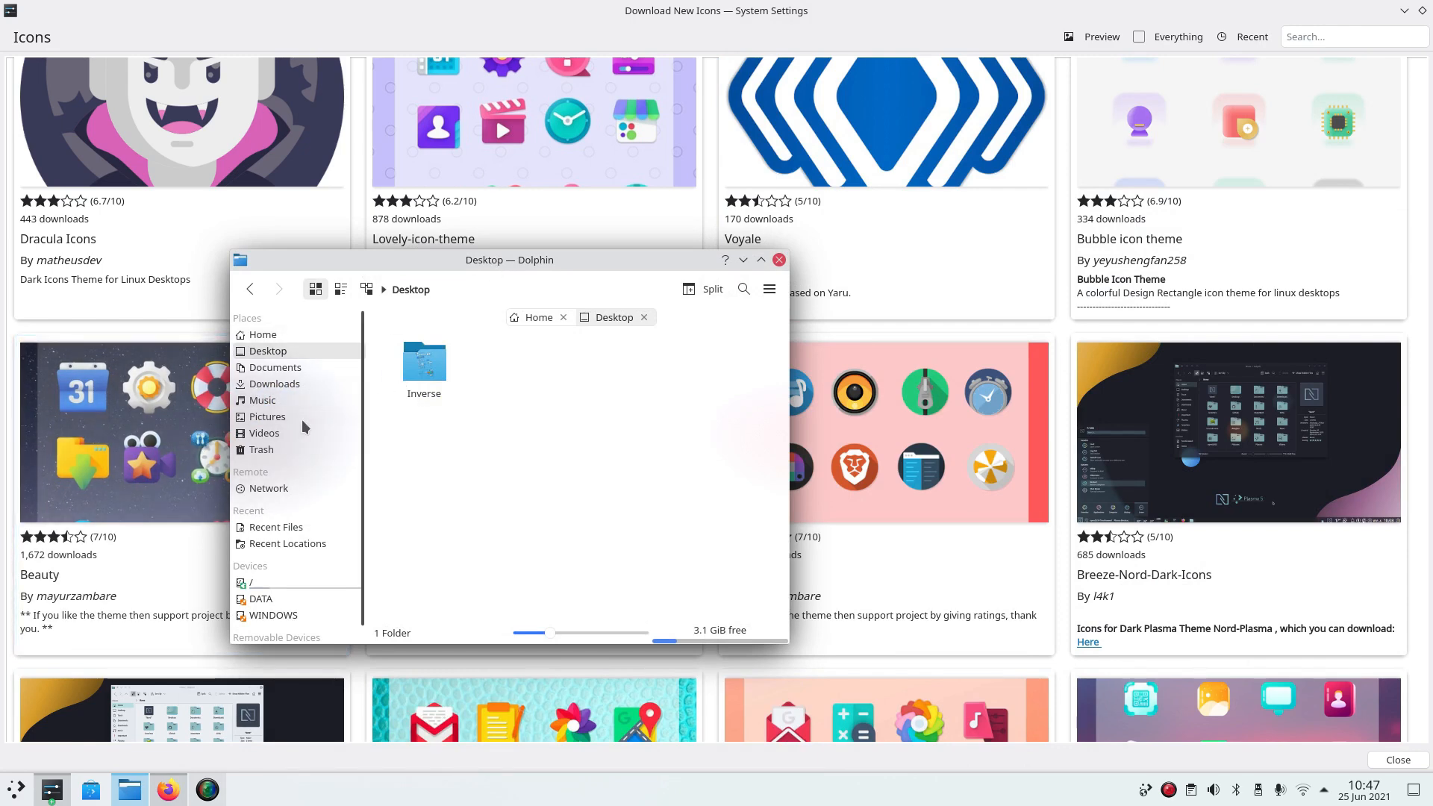
pyautogui.moveTo(518, 262); pyautogui.dragTo(985, 259)
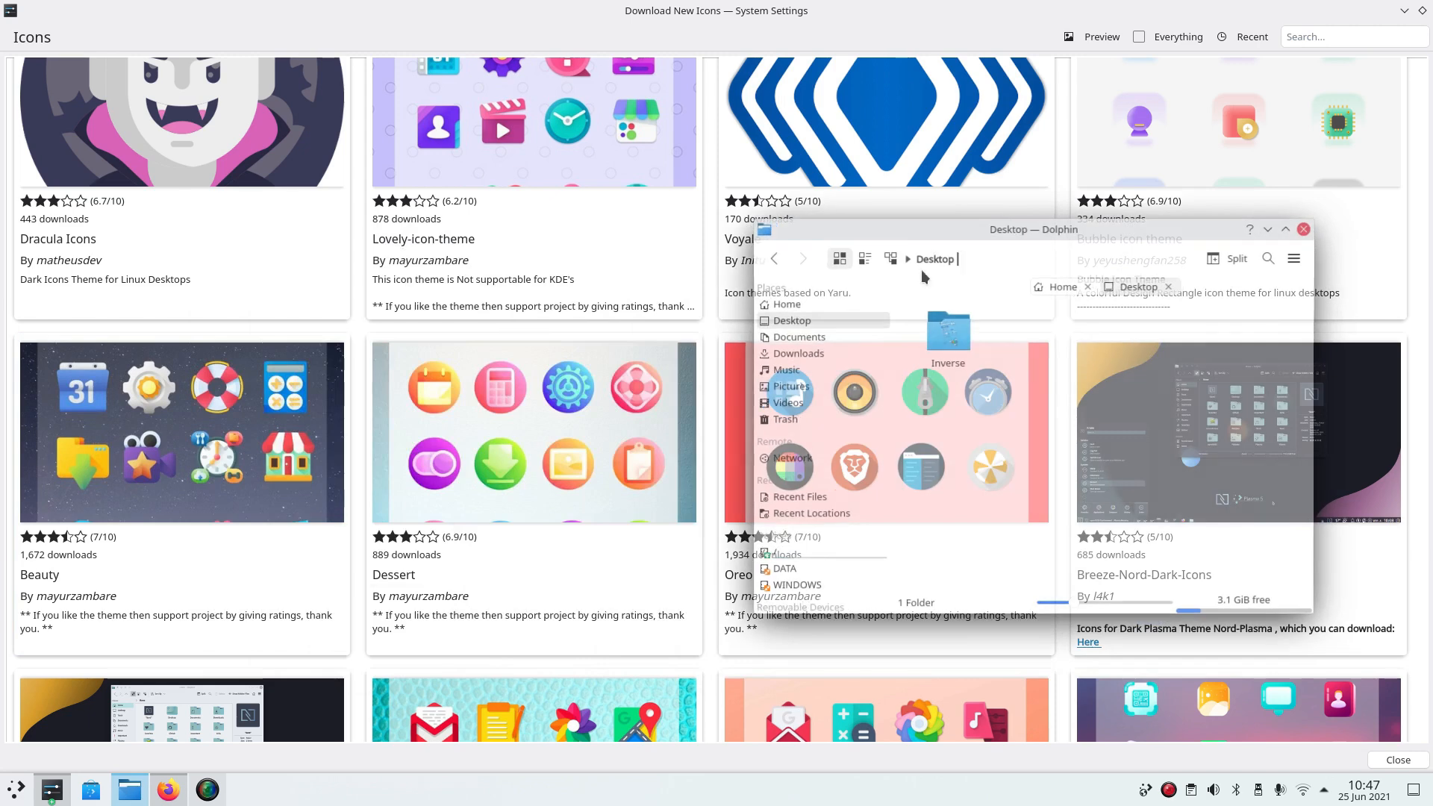
pyautogui.scroll(2, 594, 405)
pyautogui.moveTo(1056, 231); pyautogui.dragTo(643, 155)
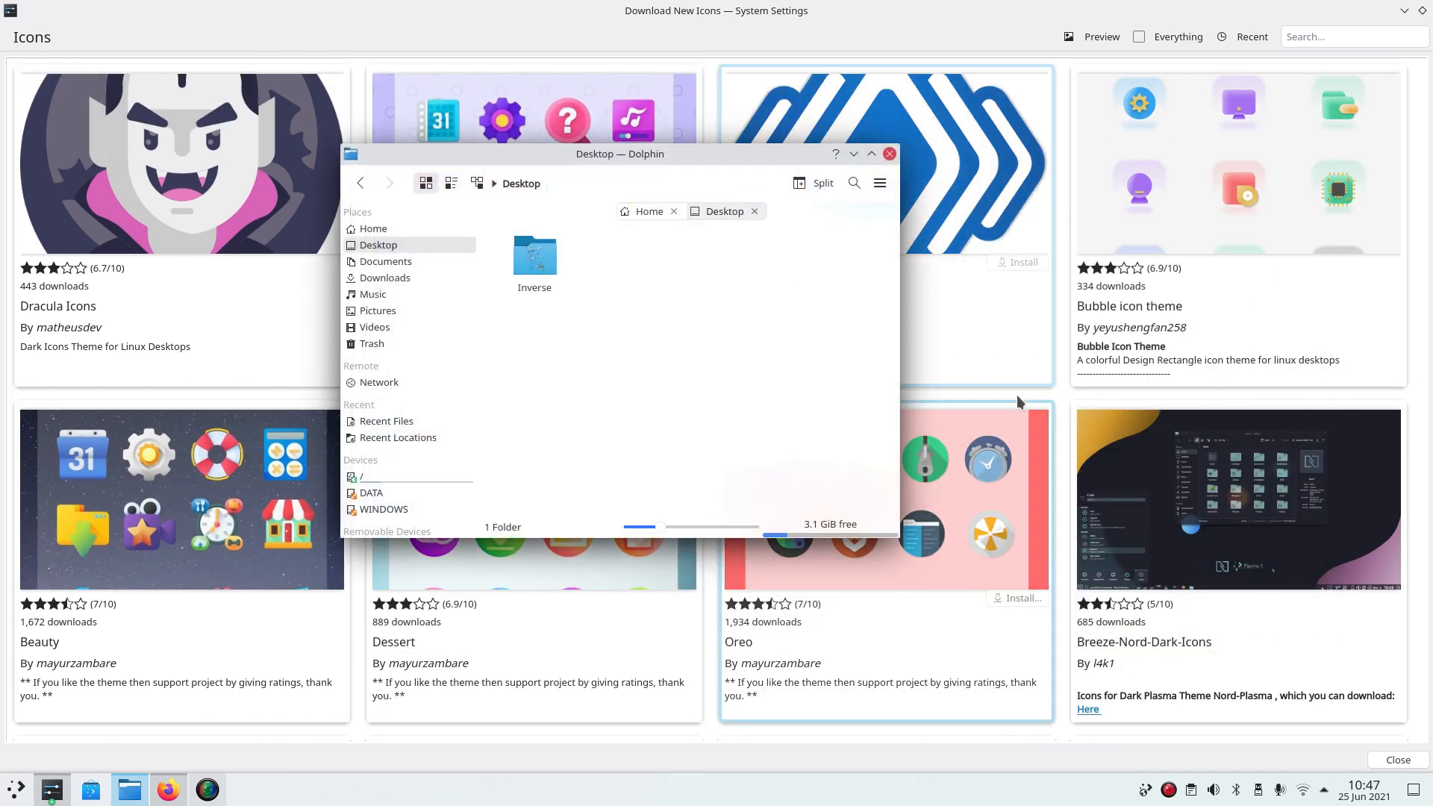
pyautogui.scroll(-3, 1016, 396)
pyautogui.scroll(-3, 1019, 409)
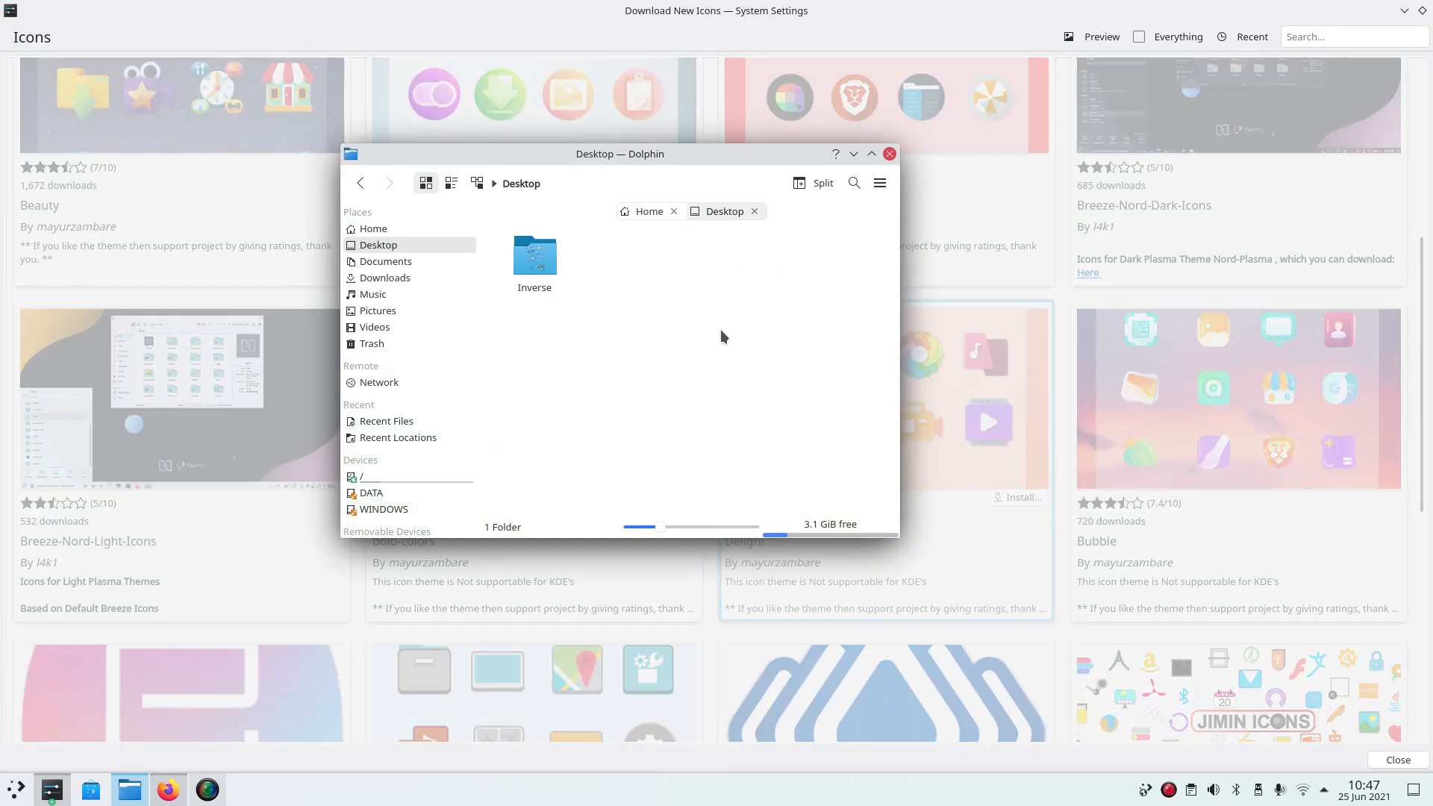
# Move the Dolphin window off the central icon previews and browse the icon themes down to UbuntuDDE 20 Default Icons and Jelly-Ellie.
pyautogui.moveTo(640, 157); pyautogui.dragTo(911, 609)
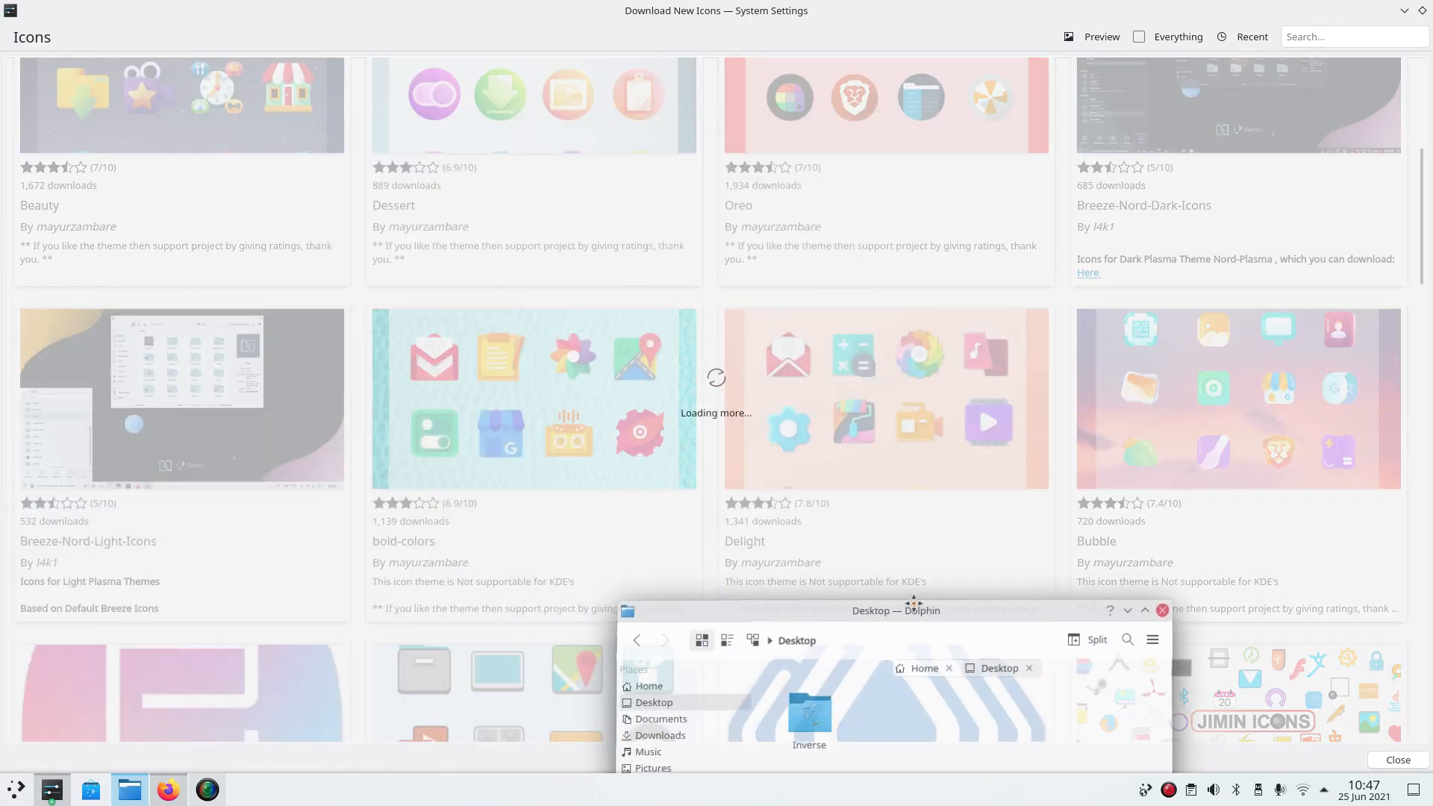
pyautogui.scroll(-2, 653, 416)
pyautogui.scroll(-6, 649, 419)
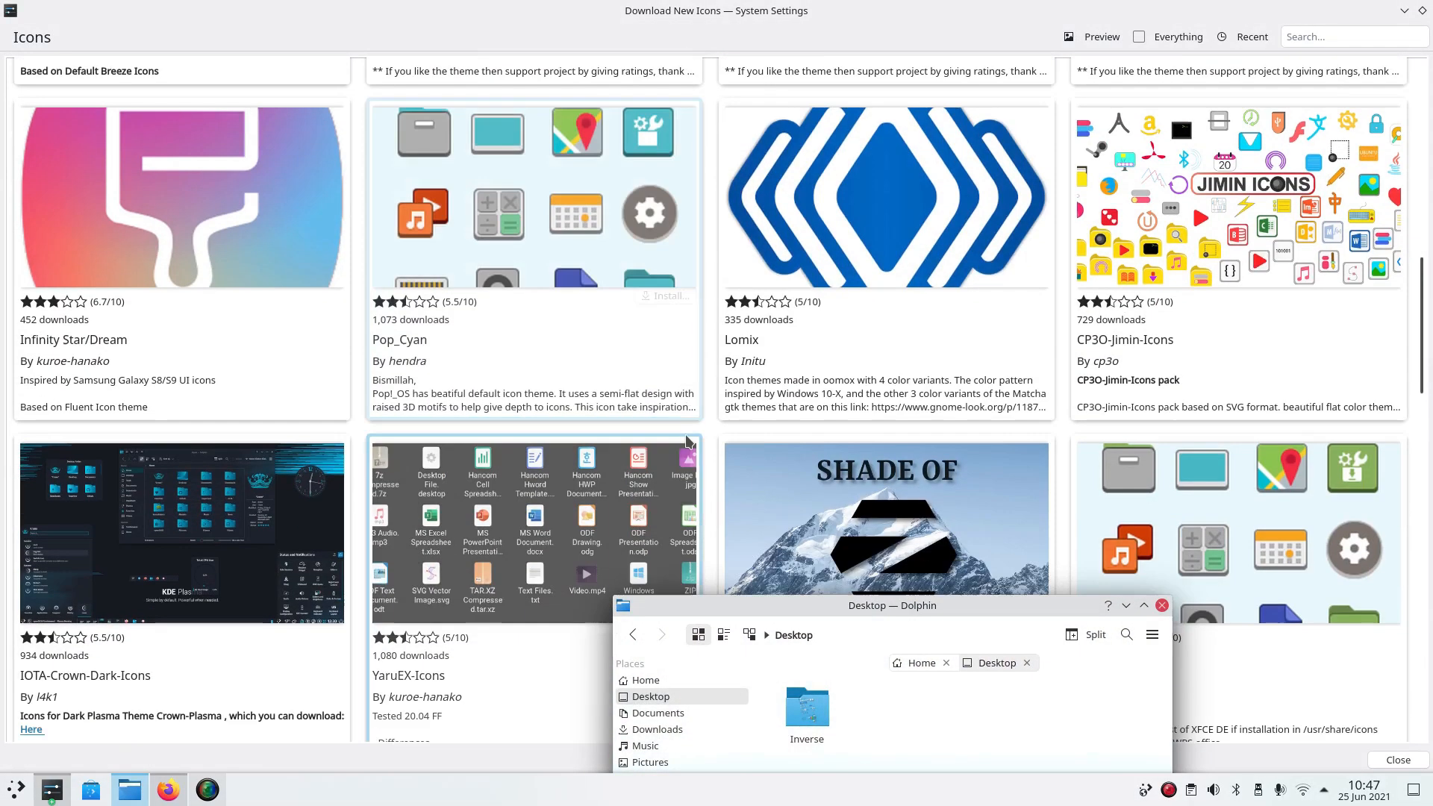
pyautogui.scroll(-2, 685, 442)
pyautogui.scroll(-7, 685, 441)
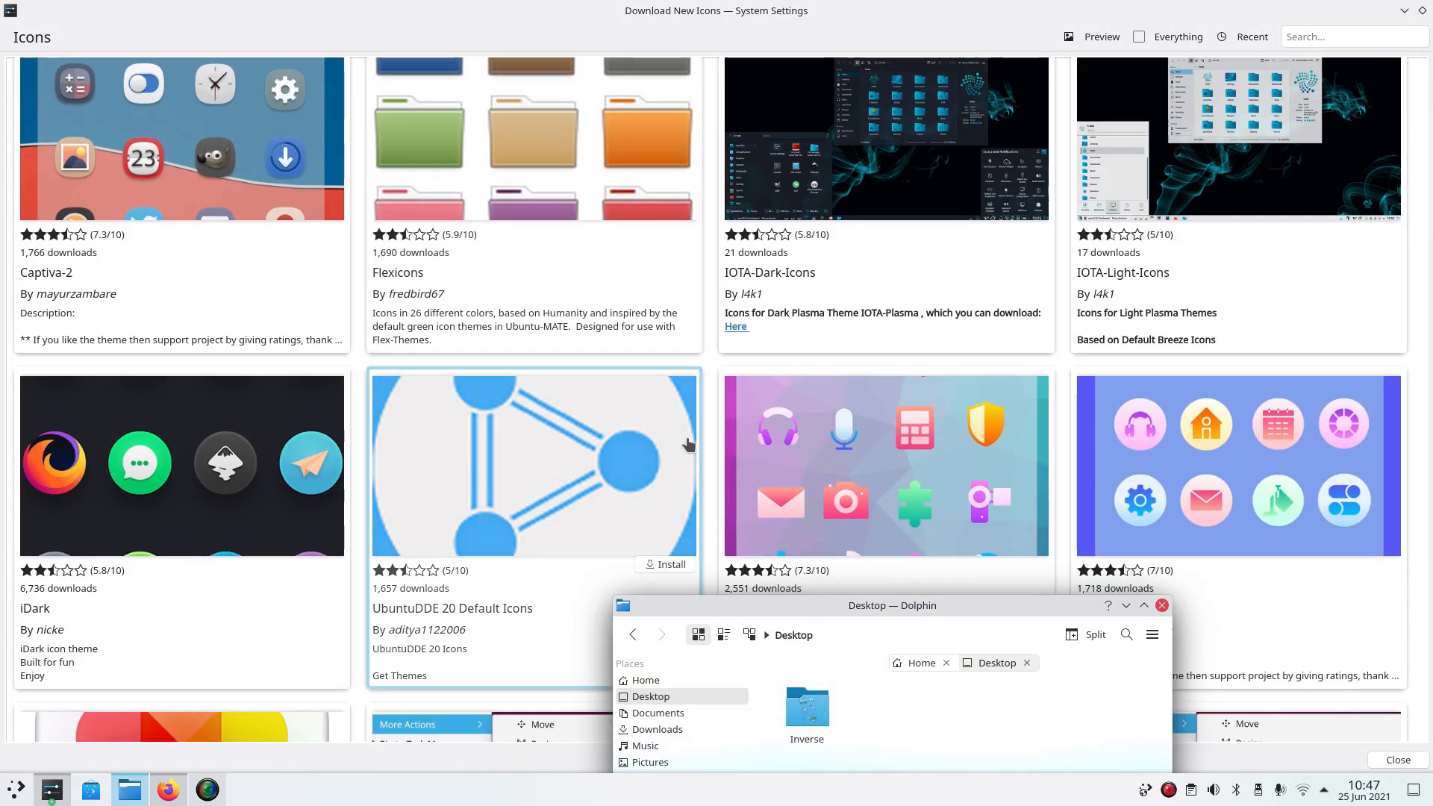
pyautogui.scroll(-2, 687, 444)
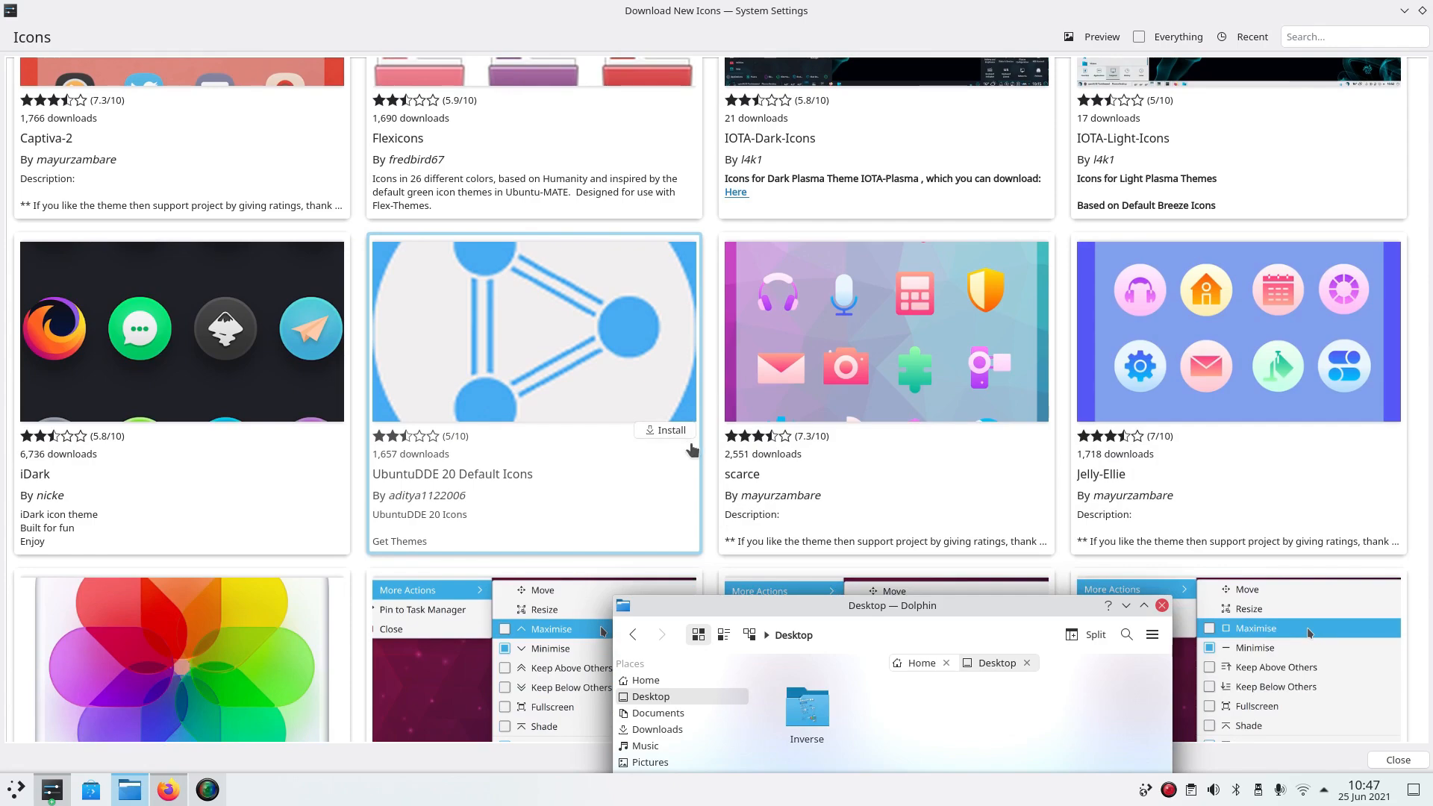
# Reposition the Dolphin window over other icon previews and examine its translucency while browsing the catalog down to the Papirus-Blue and Papirus-Yellow themes.
pyautogui.moveTo(943, 609); pyautogui.dragTo(403, 117)
pyautogui.scroll(-2, 840, 385)
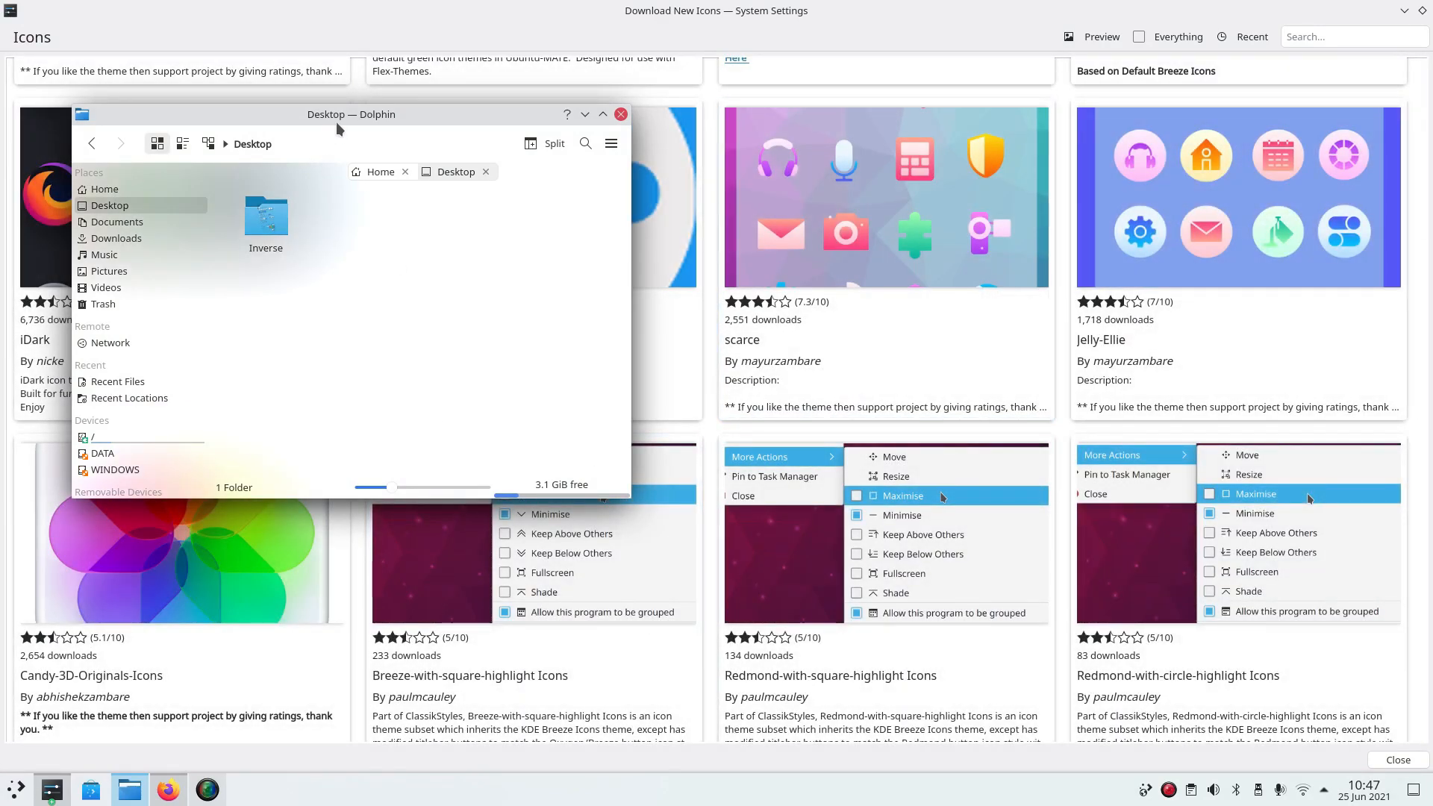
pyautogui.moveTo(336, 128); pyautogui.dragTo(934, 252)
pyautogui.scroll(-3, 537, 446)
pyautogui.scroll(-6, 537, 446)
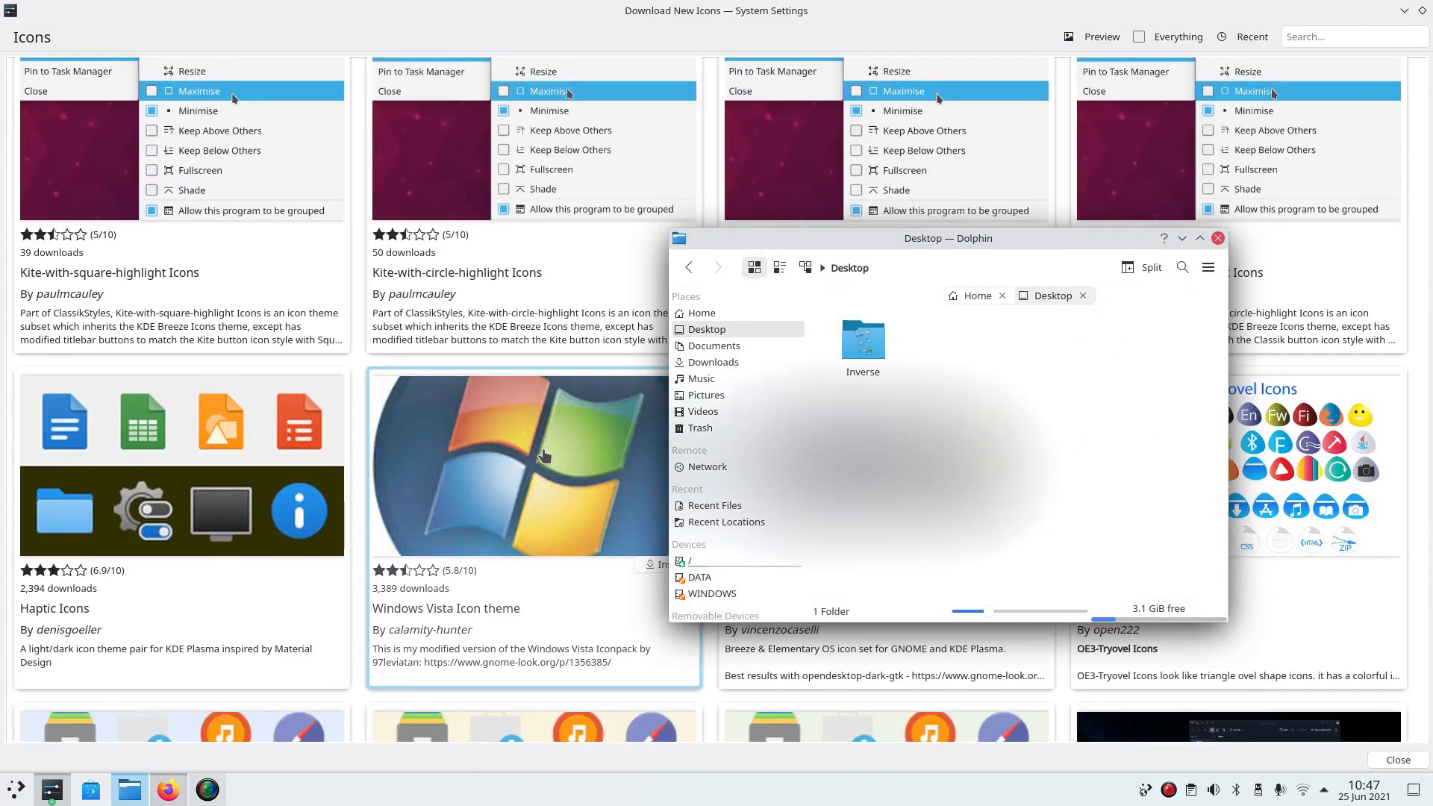
pyautogui.scroll(-11, 544, 456)
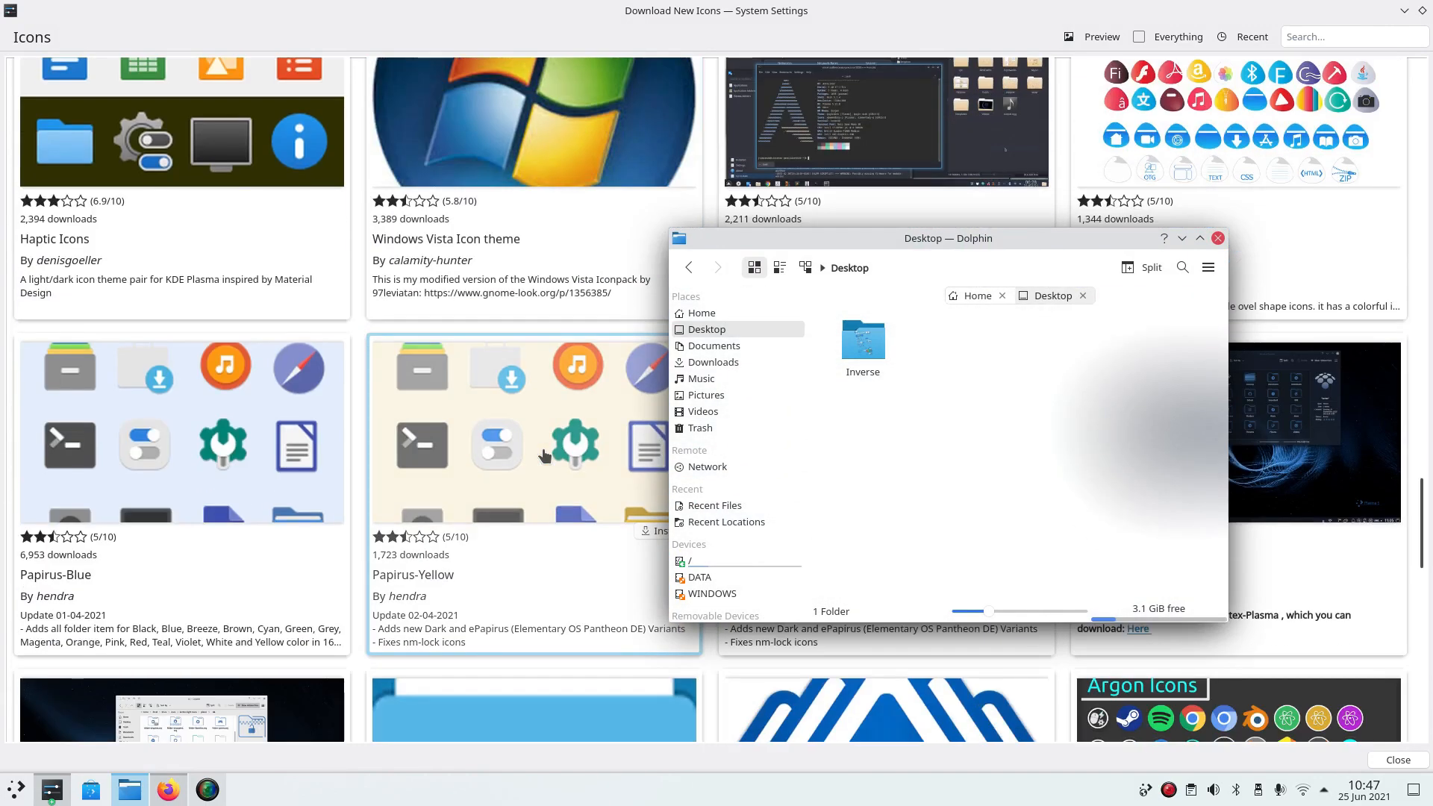
# Find the Bubble icon theme among the downloadable icons and examine its light and dark preview images.
pyautogui.scroll(12, 545, 452)
pyautogui.scroll(5, 544, 452)
pyautogui.moveTo(1421, 422); pyautogui.dragTo(1411, 19)
pyautogui.click(1166, 197)
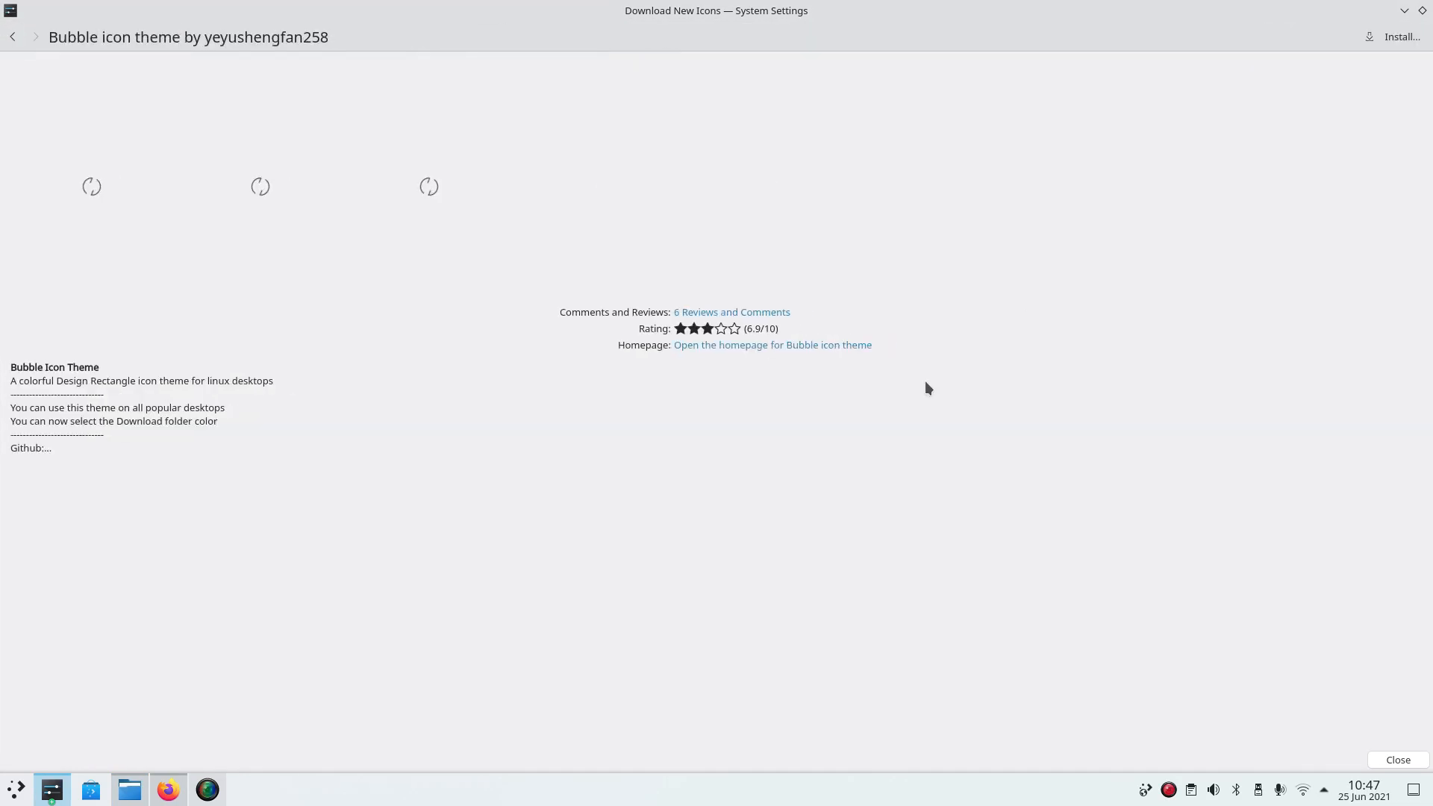
pyautogui.click(317, 190)
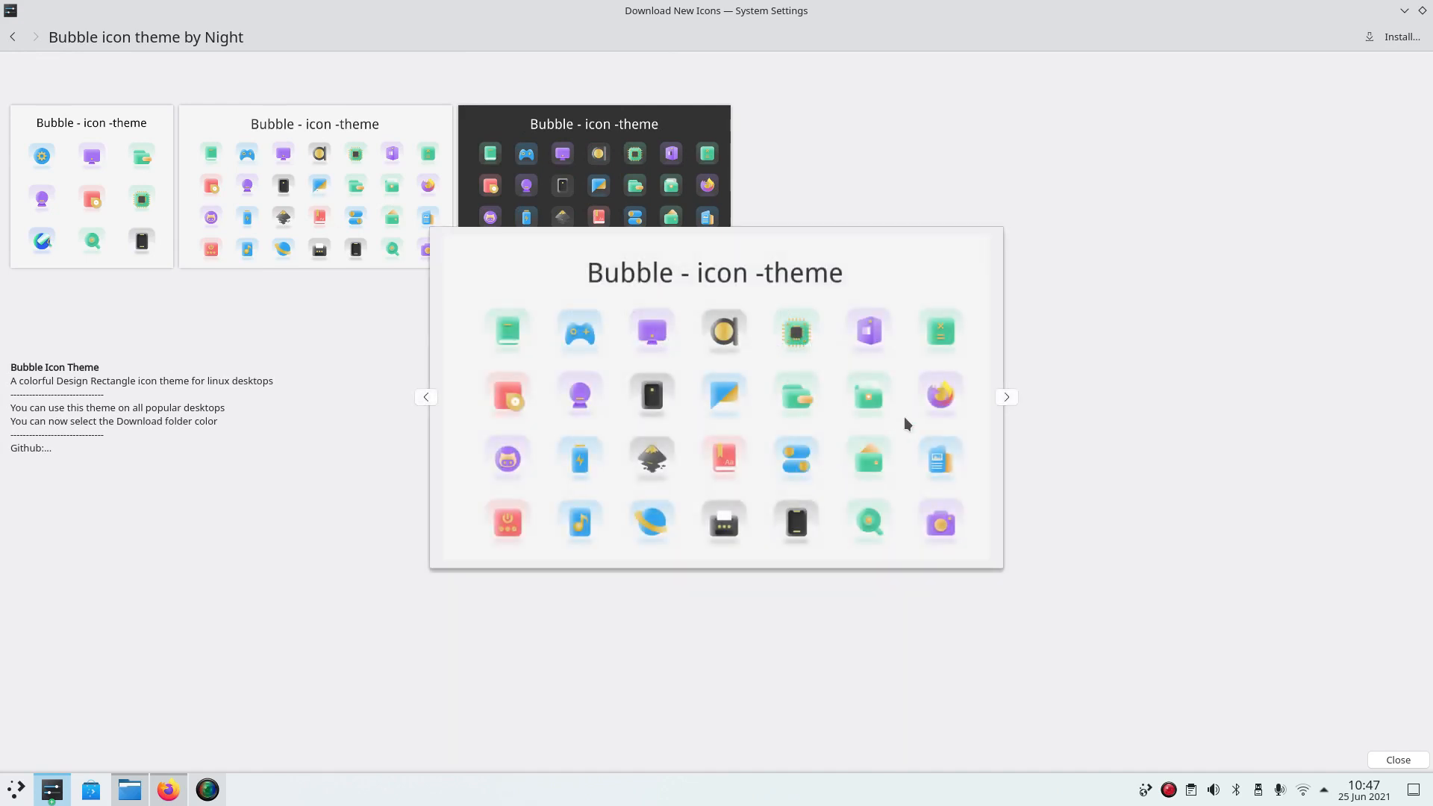
pyautogui.click(1004, 398)
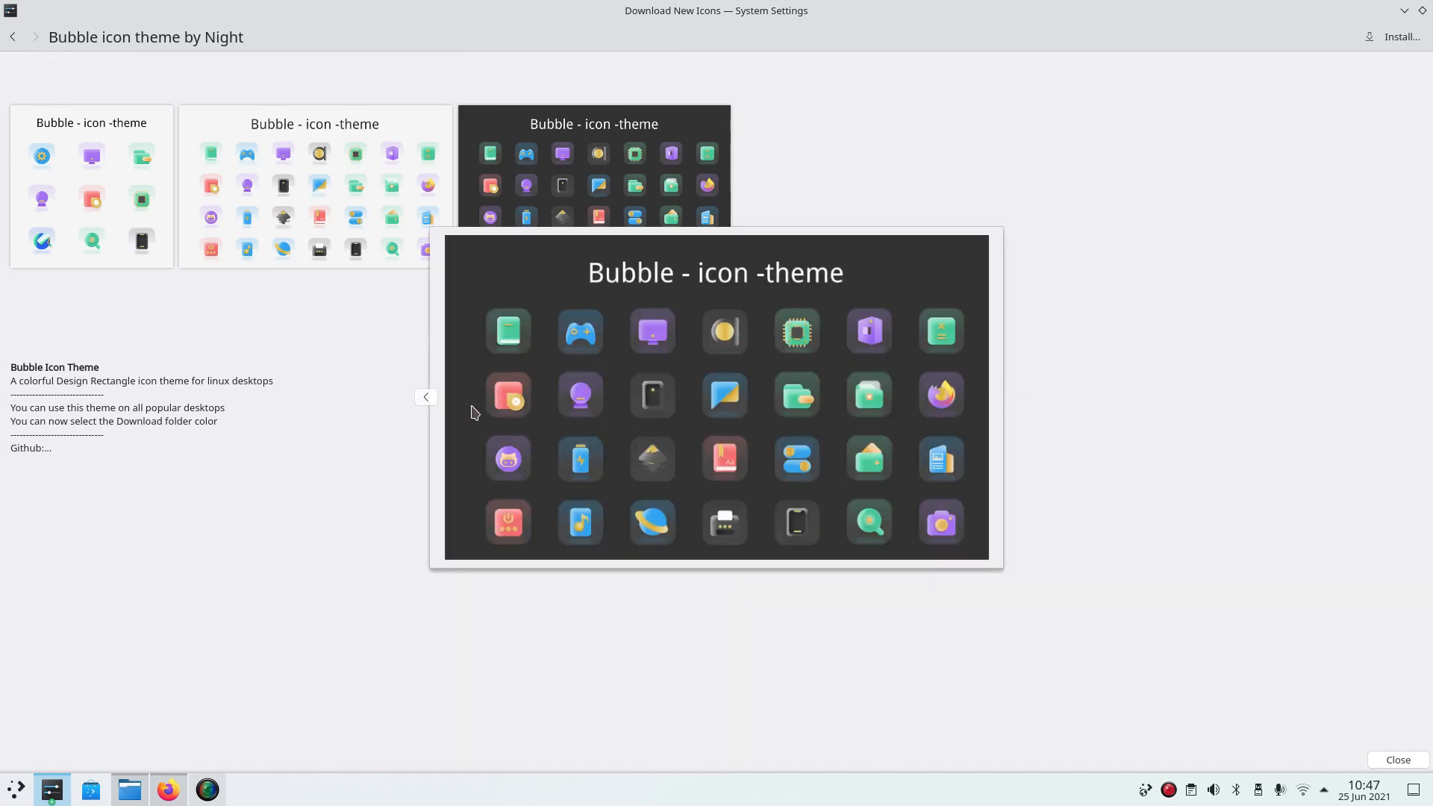
pyautogui.click(358, 462)
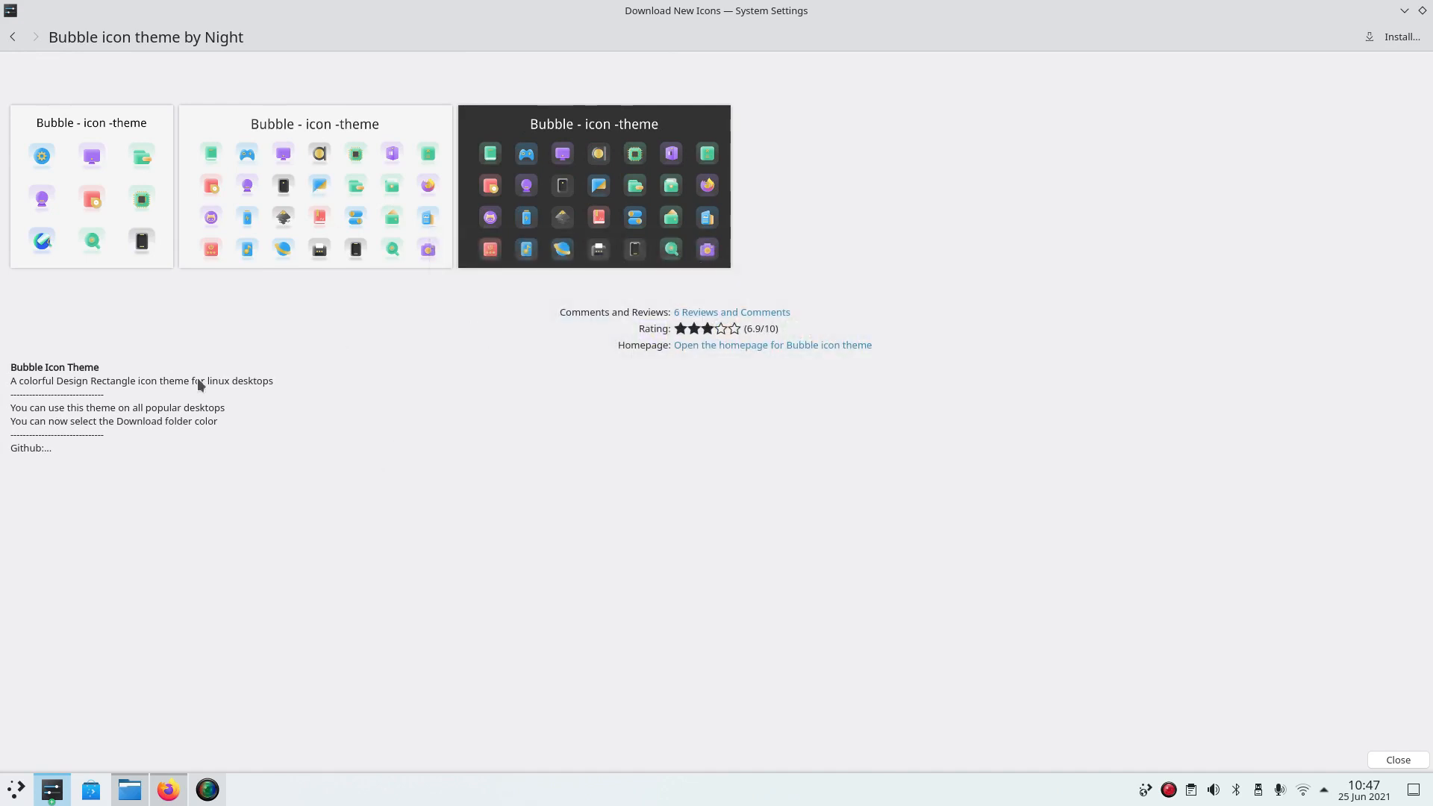
# Install the Bubble icon theme using the Bubble.tar.xz installation option.
pyautogui.click(1387, 36)
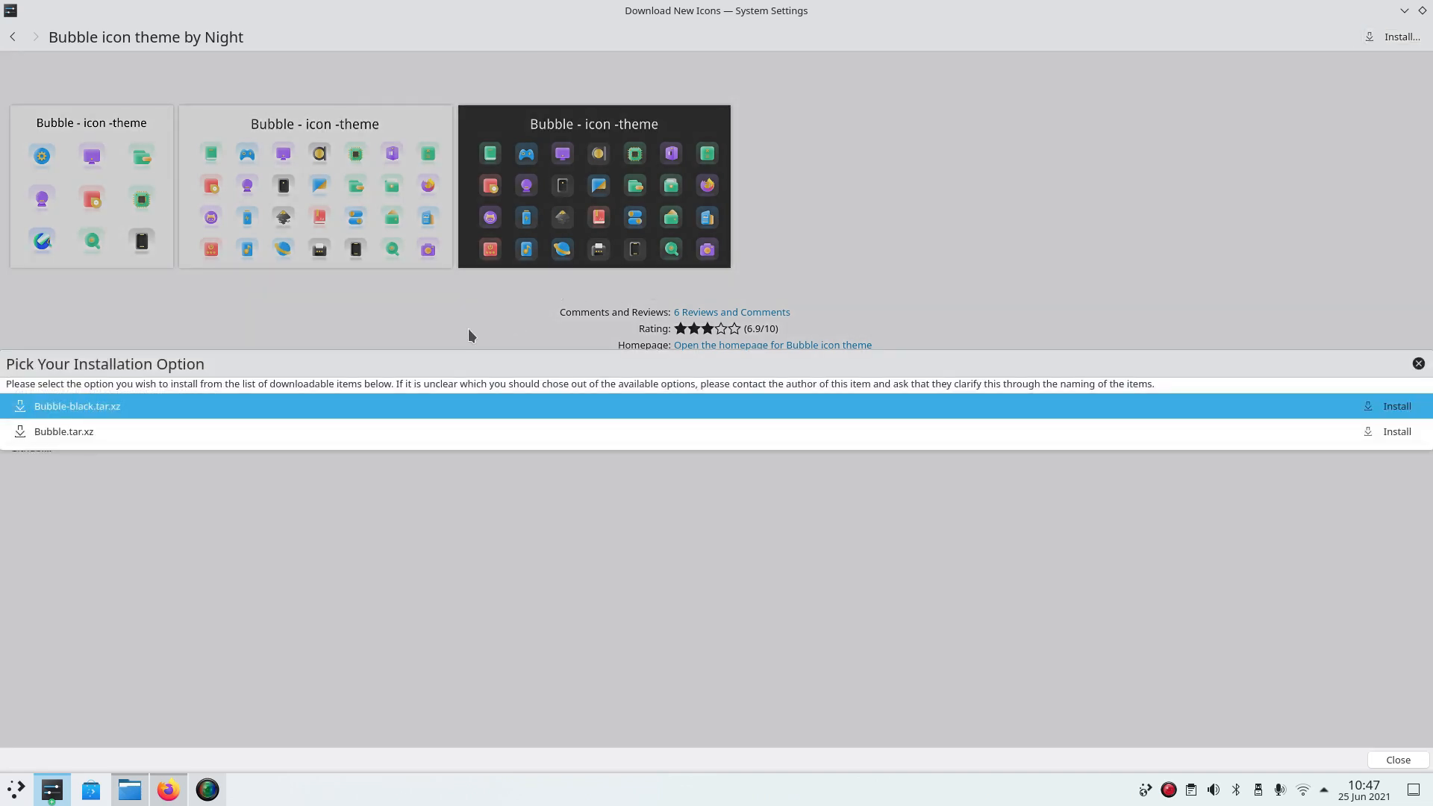
pyautogui.click(77, 432)
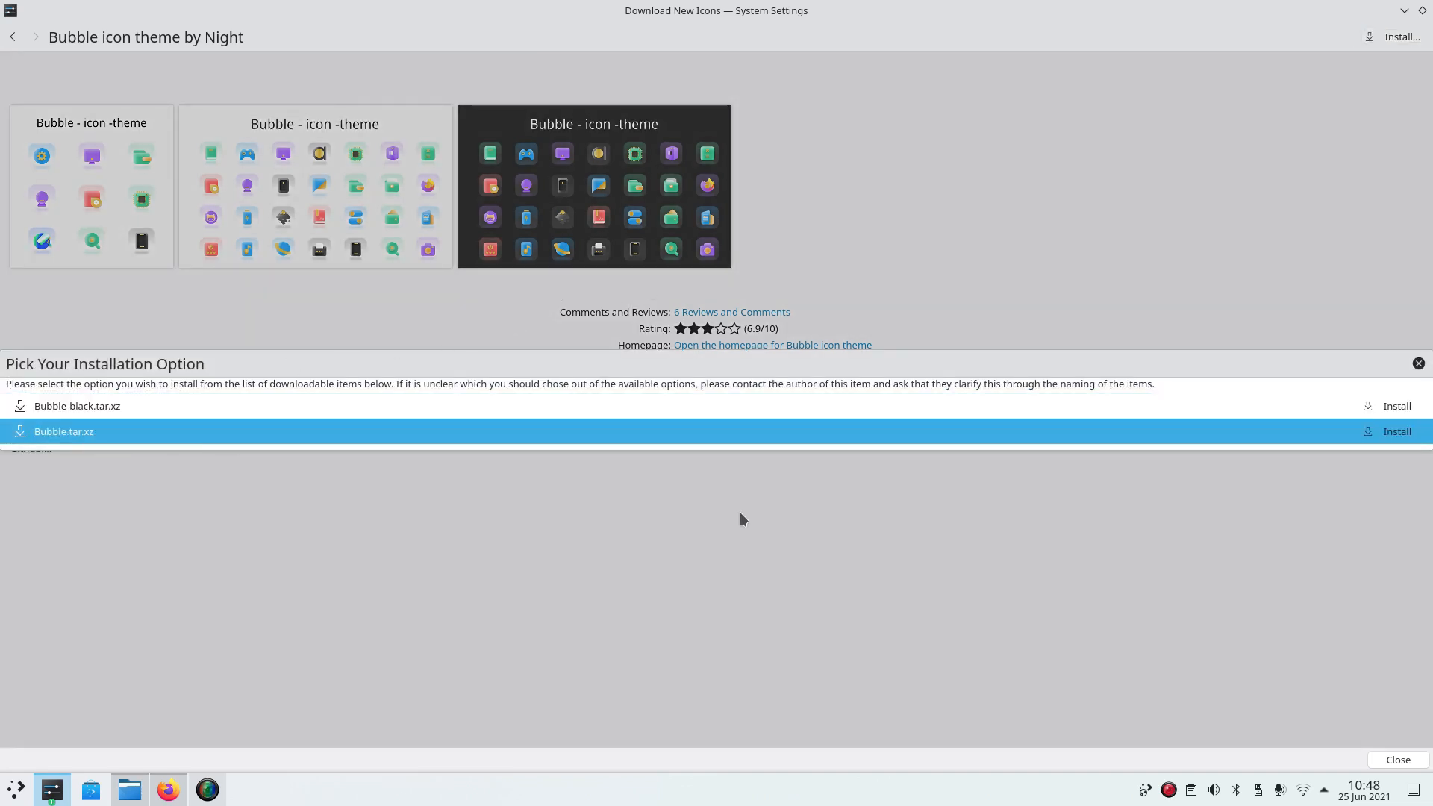
pyautogui.click(1399, 412)
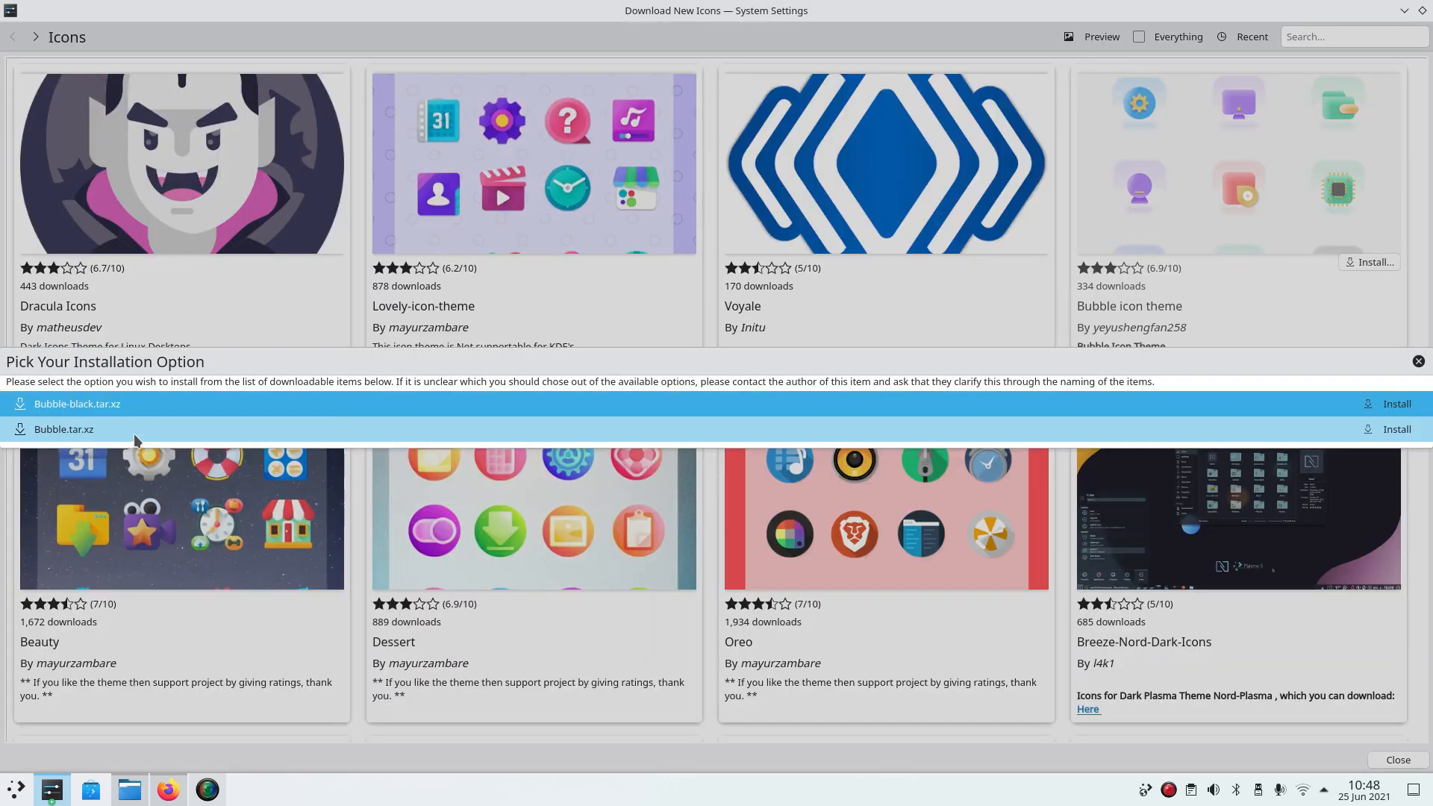
pyautogui.click(134, 435)
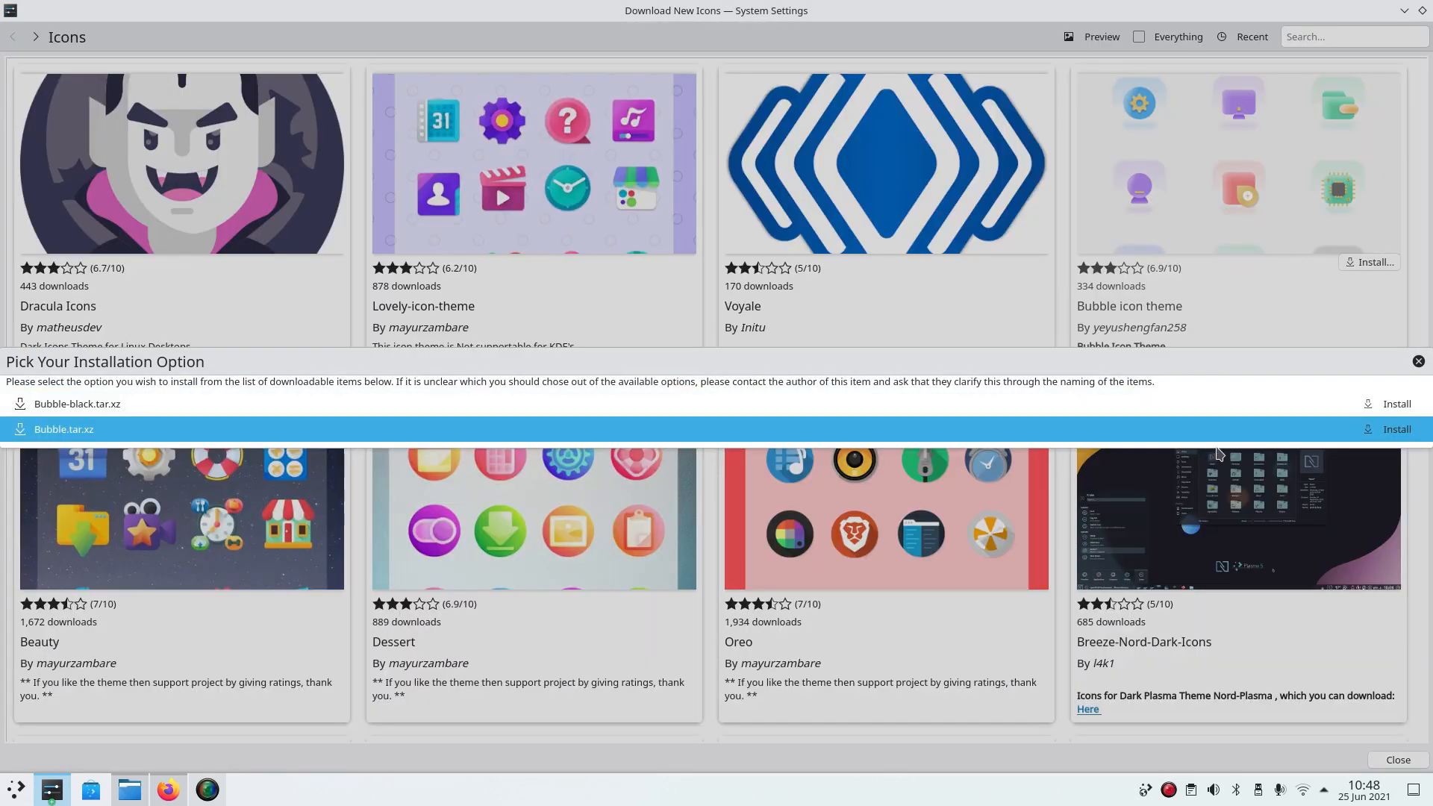
pyautogui.click(1392, 429)
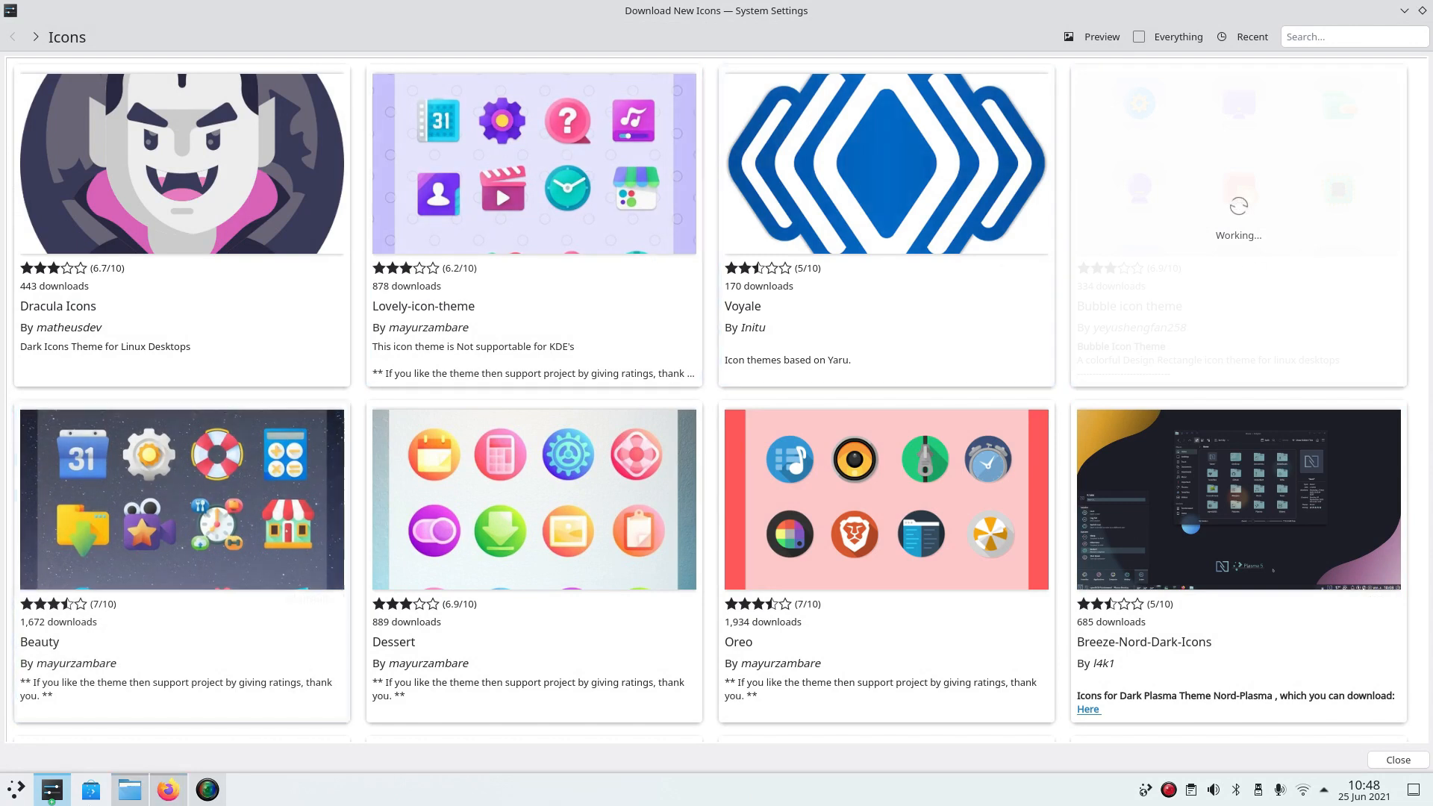
# Show the Home folder in Dolphin and place it beside the unmaximized icon download window.
pyautogui.click(127, 799)
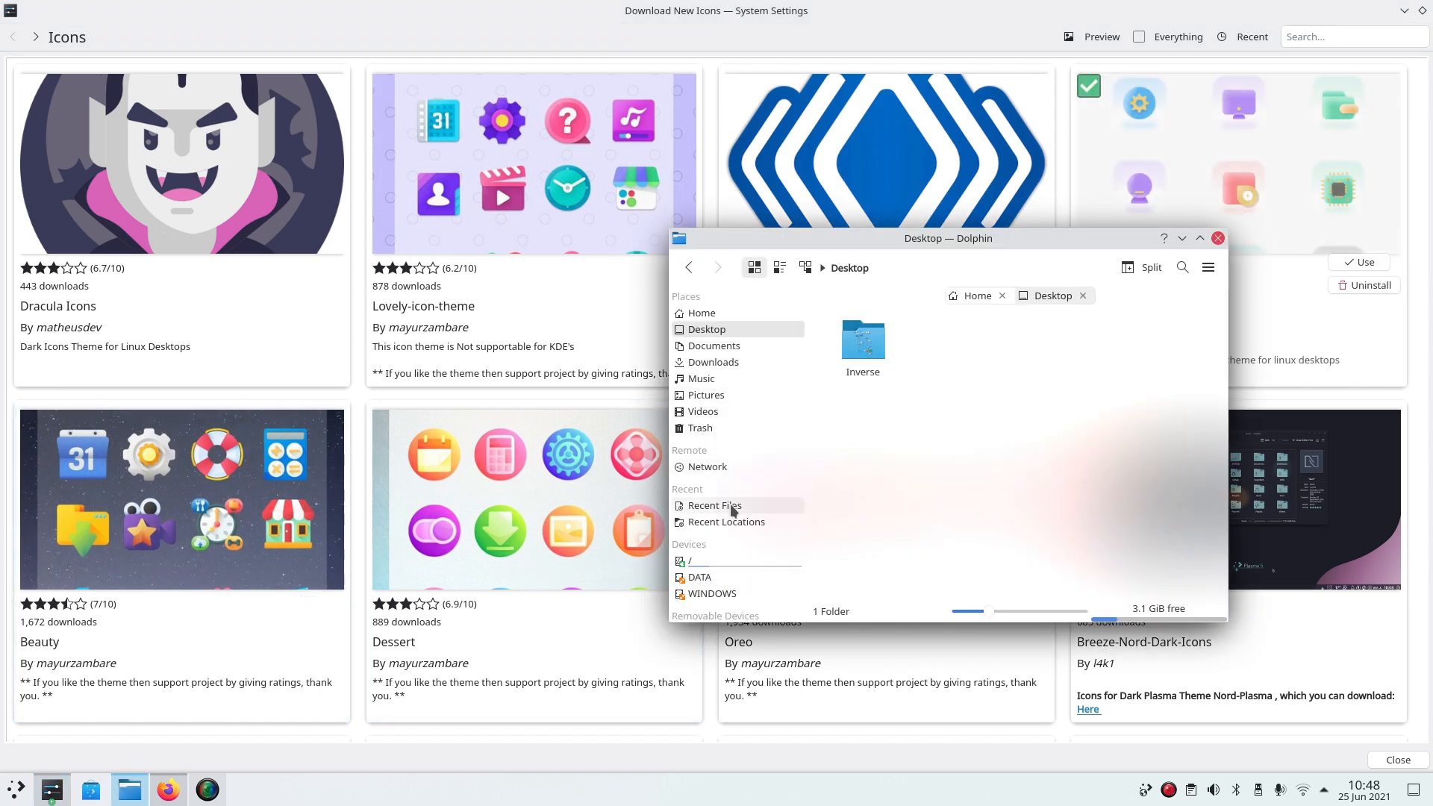
pyautogui.click(762, 313)
pyautogui.moveTo(1059, 249); pyautogui.dragTo(470, 182)
pyautogui.moveTo(1000, 6); pyautogui.dragTo(1099, 199)
# Return from the Lovely-icon-theme page and view the details page of the installed Bubble icon theme.
pyautogui.click(1215, 439)
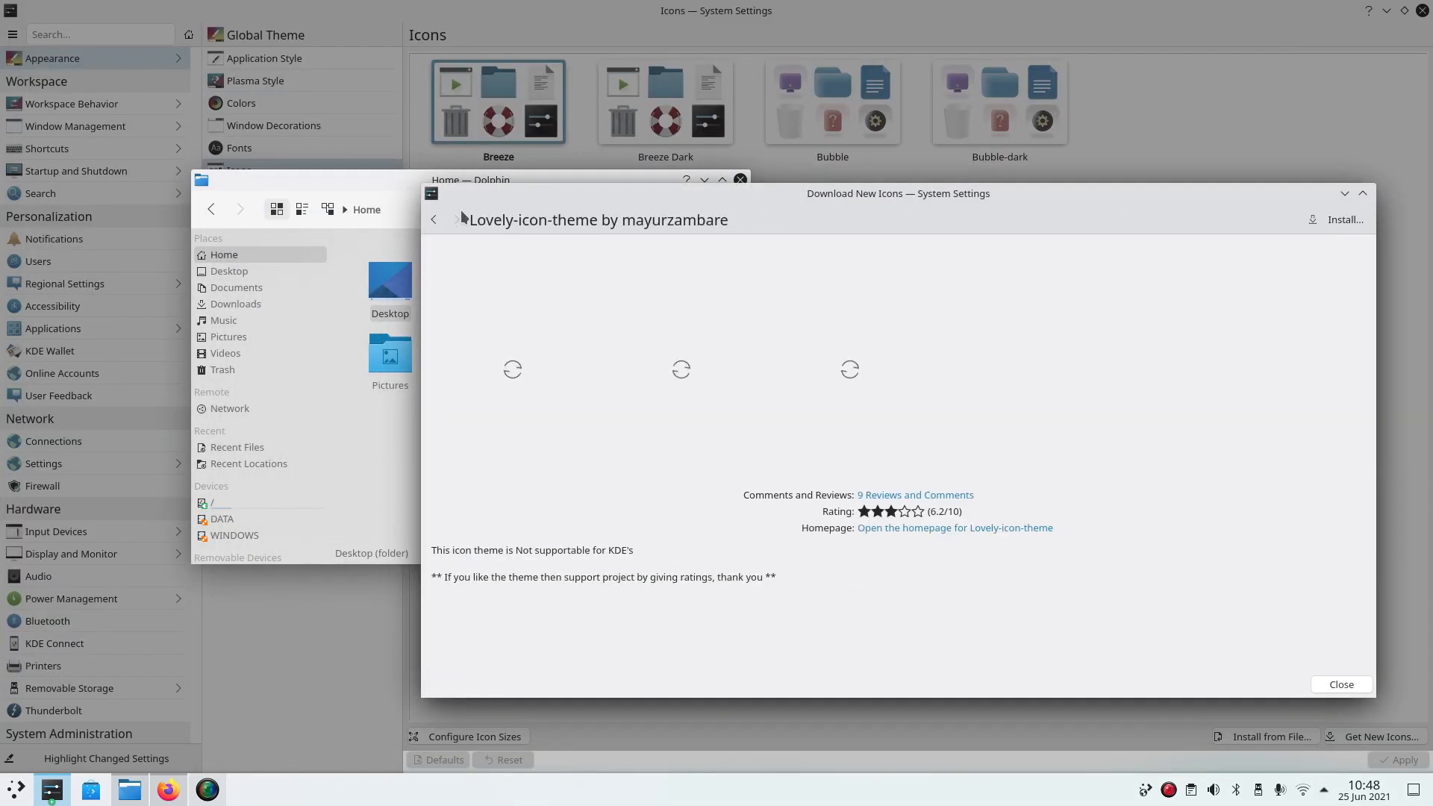
pyautogui.click(434, 220)
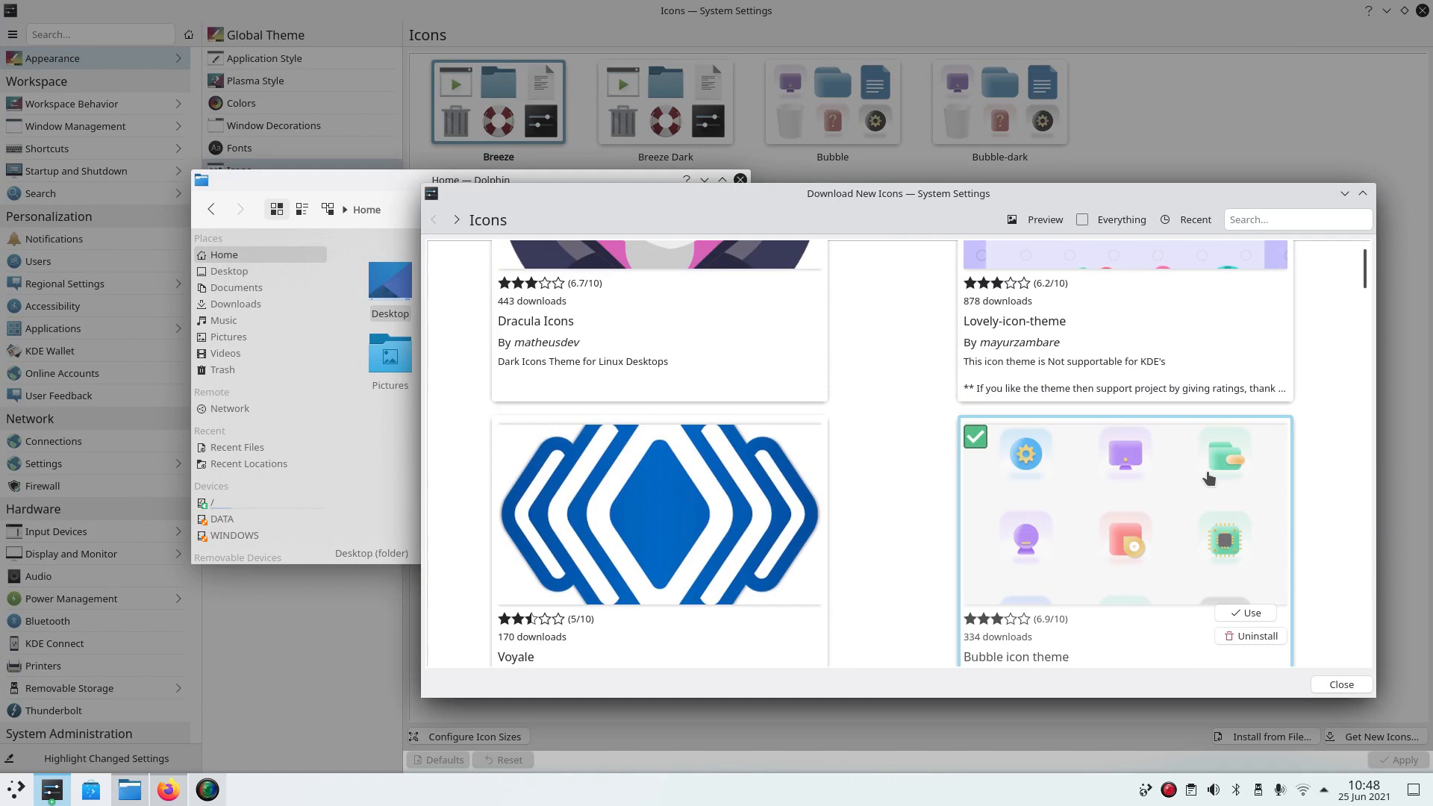
pyautogui.scroll(-1, 1208, 478)
pyautogui.click(1159, 522)
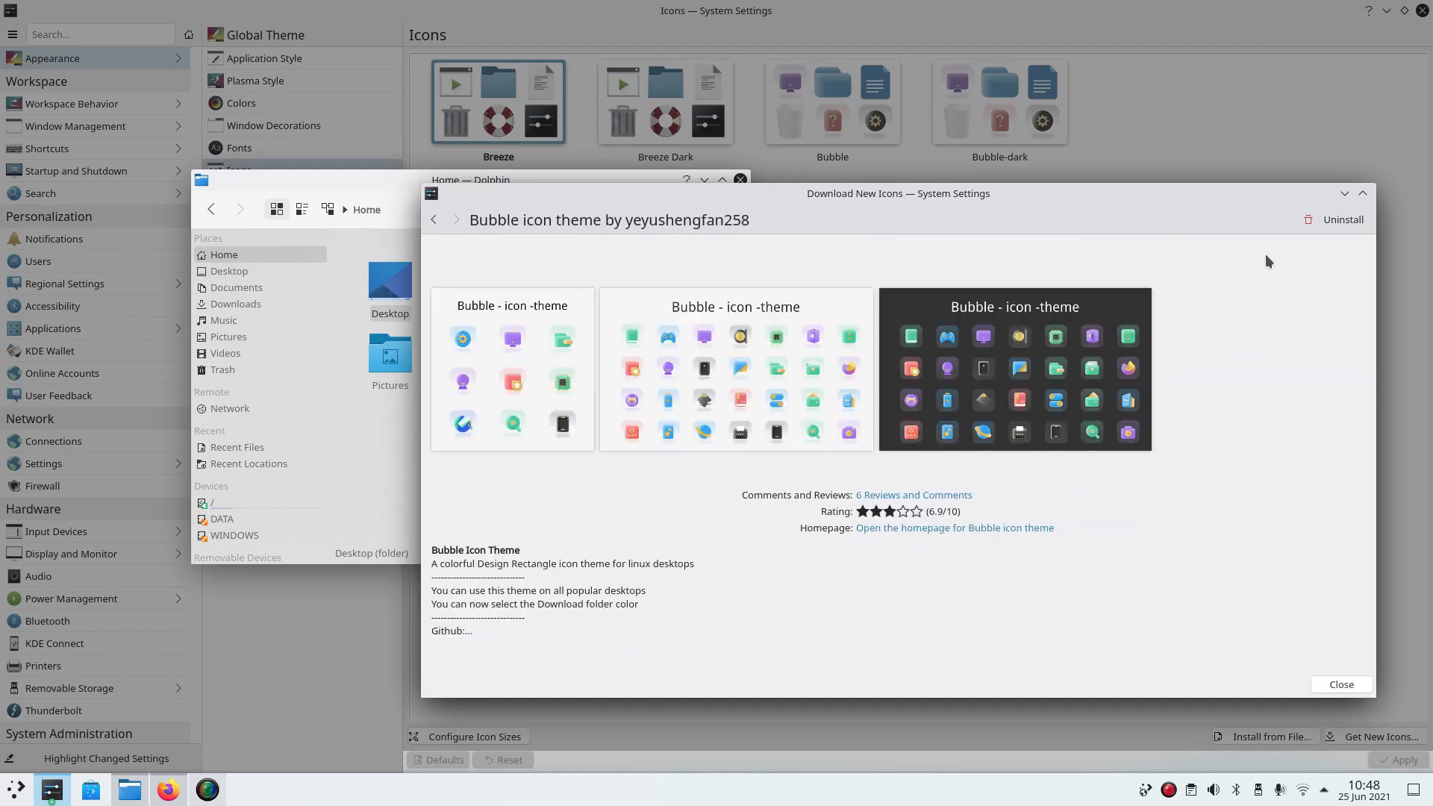
# Close the icon download window and apply the Bubble icon theme.
pyautogui.click(1216, 177)
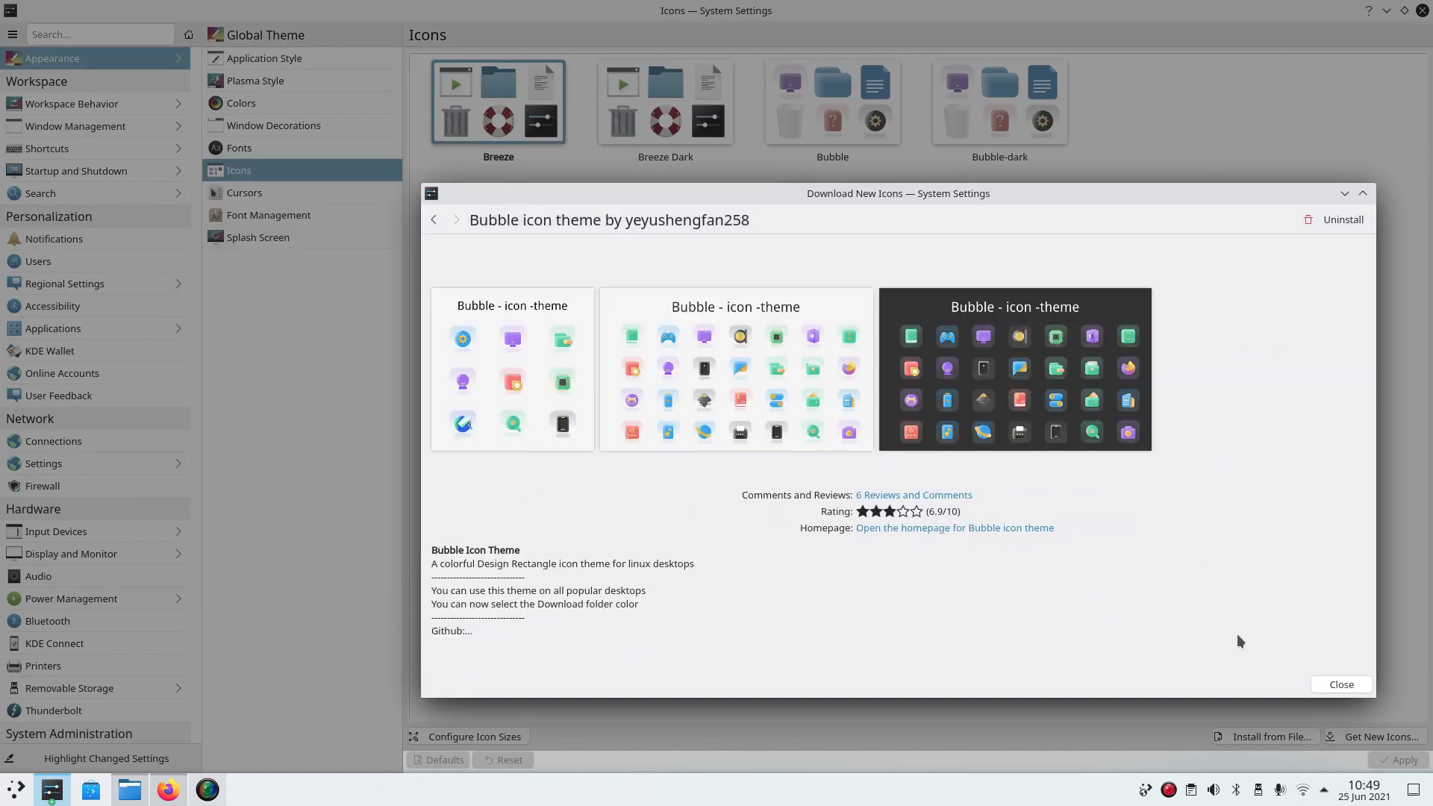
pyautogui.click(1343, 684)
pyautogui.click(853, 112)
pyautogui.click(1382, 759)
# Unmaximize and move System Settings aside, and restart Dolphin so its Home folder loads the new icons.
pyautogui.moveTo(680, 4); pyautogui.dragTo(1104, 246)
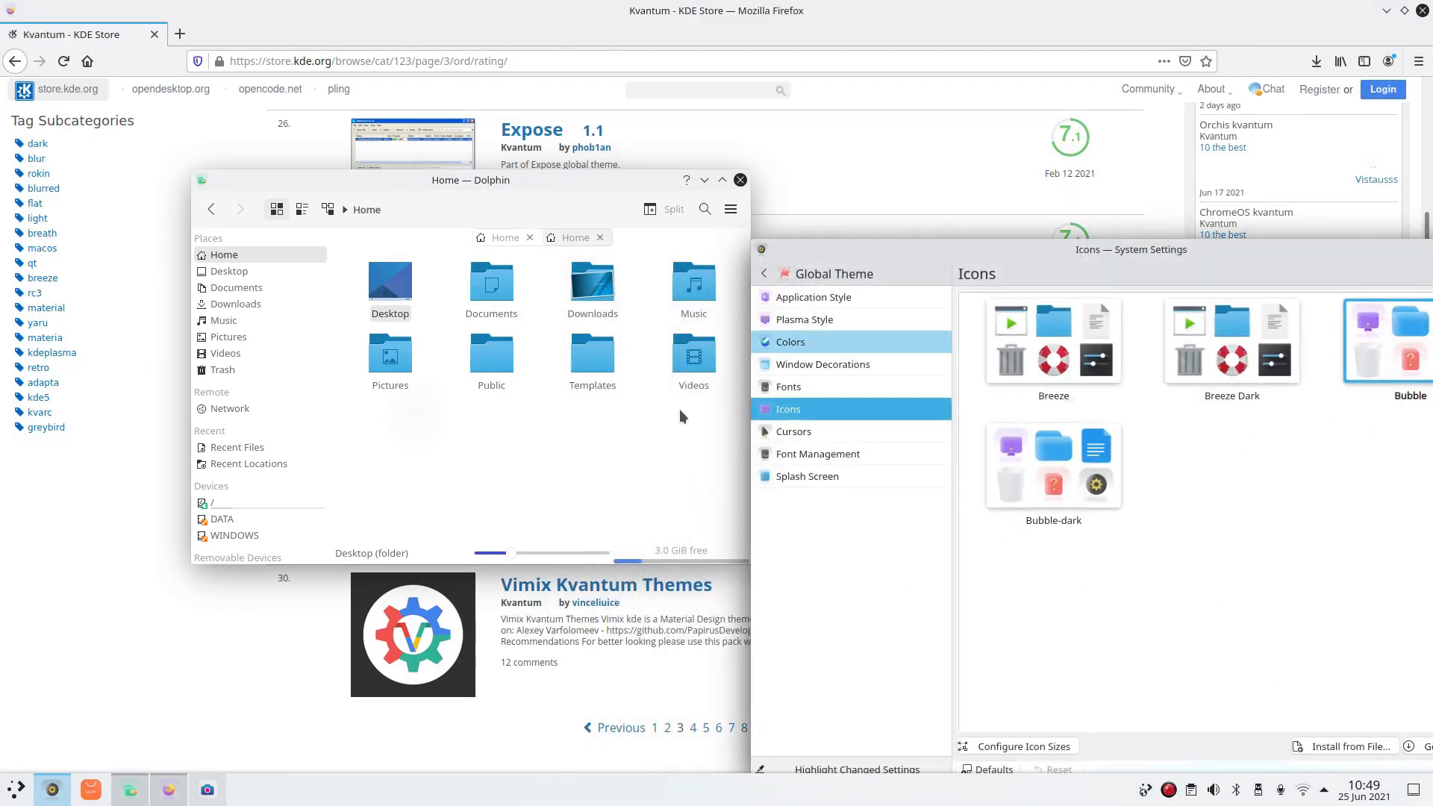
pyautogui.click(534, 507)
pyautogui.click(740, 181)
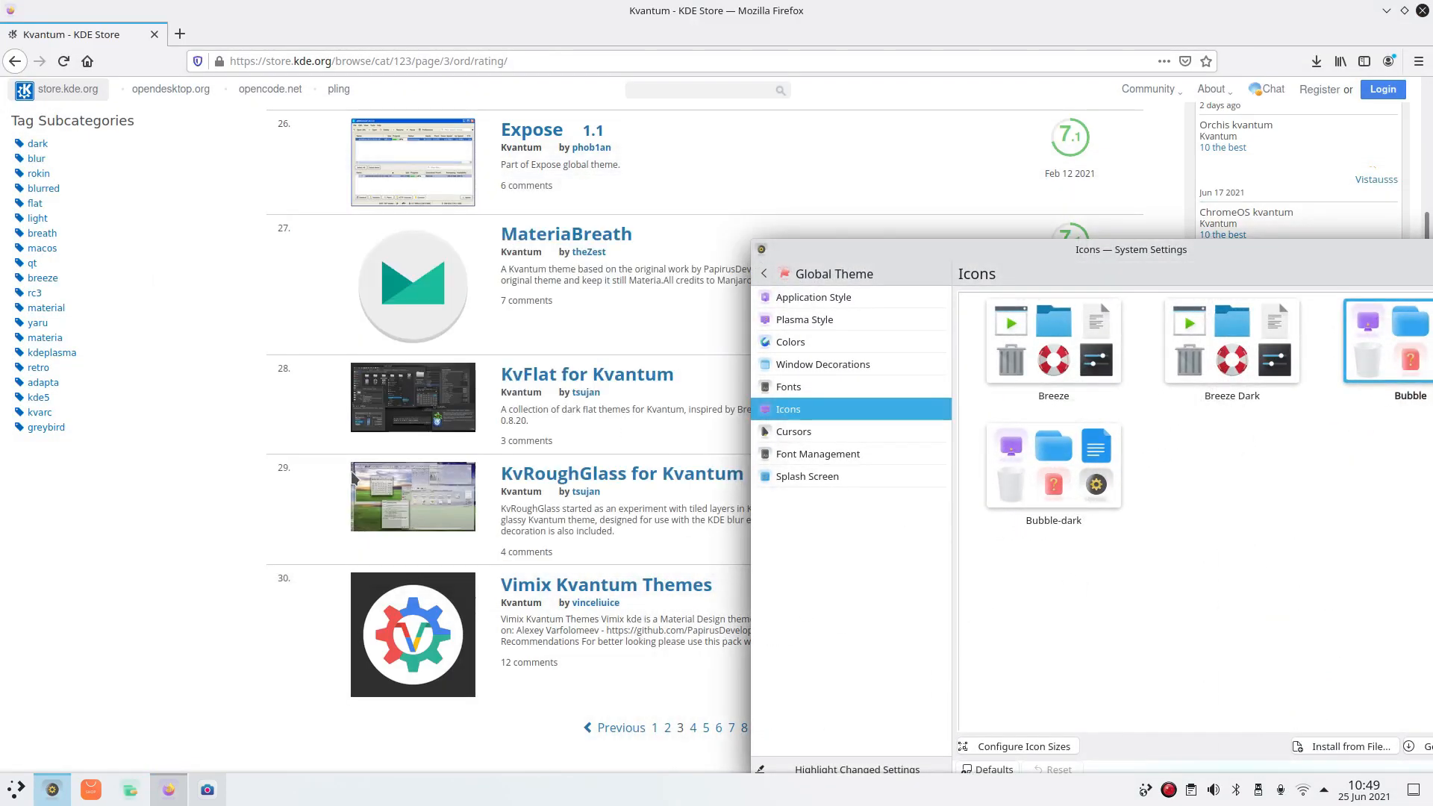
pyautogui.click(130, 791)
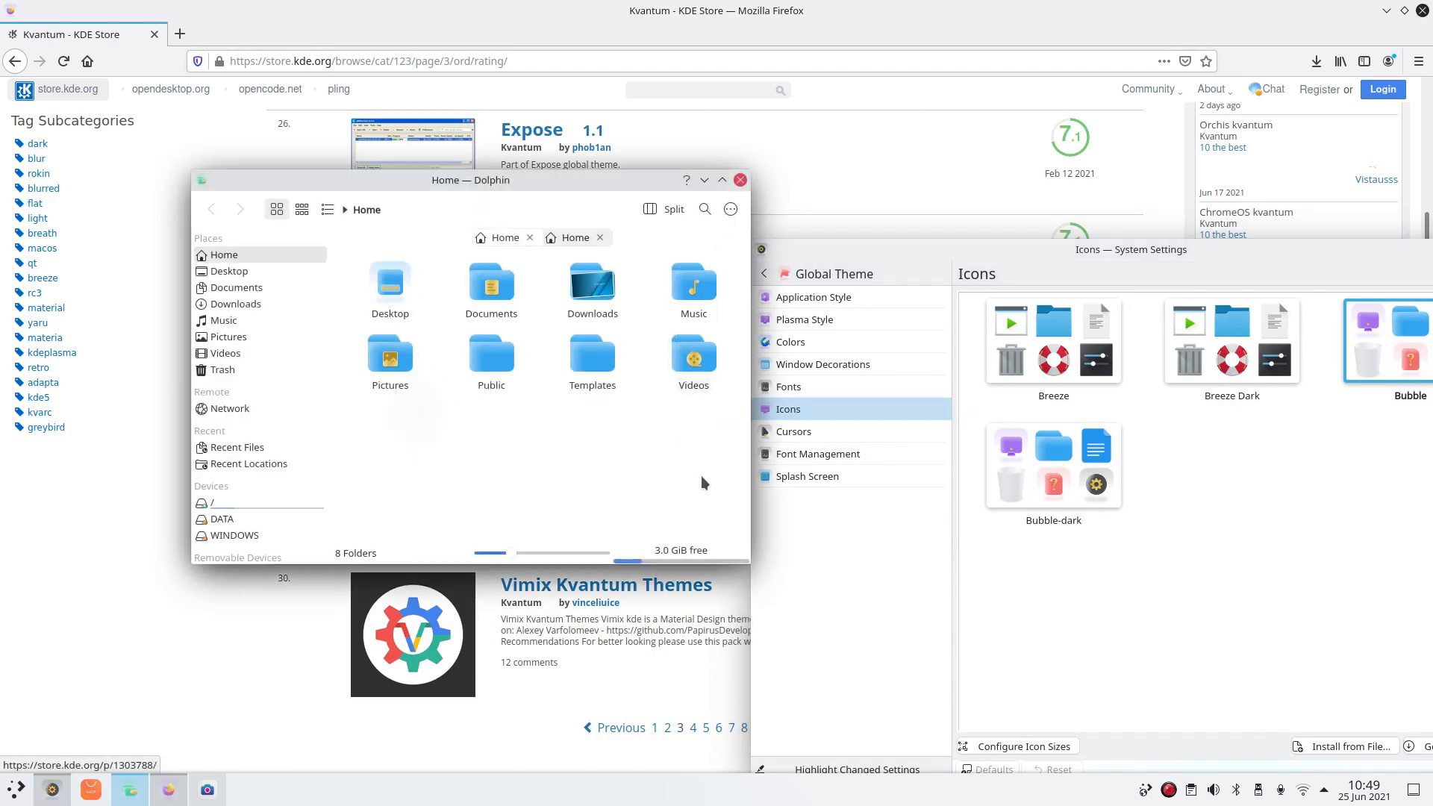
# Unmaximize the Firefox window and move the Dolphin window over the desktop to inspect the folder icons.
pyautogui.moveTo(566, 177); pyautogui.dragTo(353, 57)
pyautogui.moveTo(627, 7); pyautogui.dragTo(1000, 177)
pyautogui.click(388, 376)
pyautogui.moveTo(401, 59); pyautogui.dragTo(586, 91)
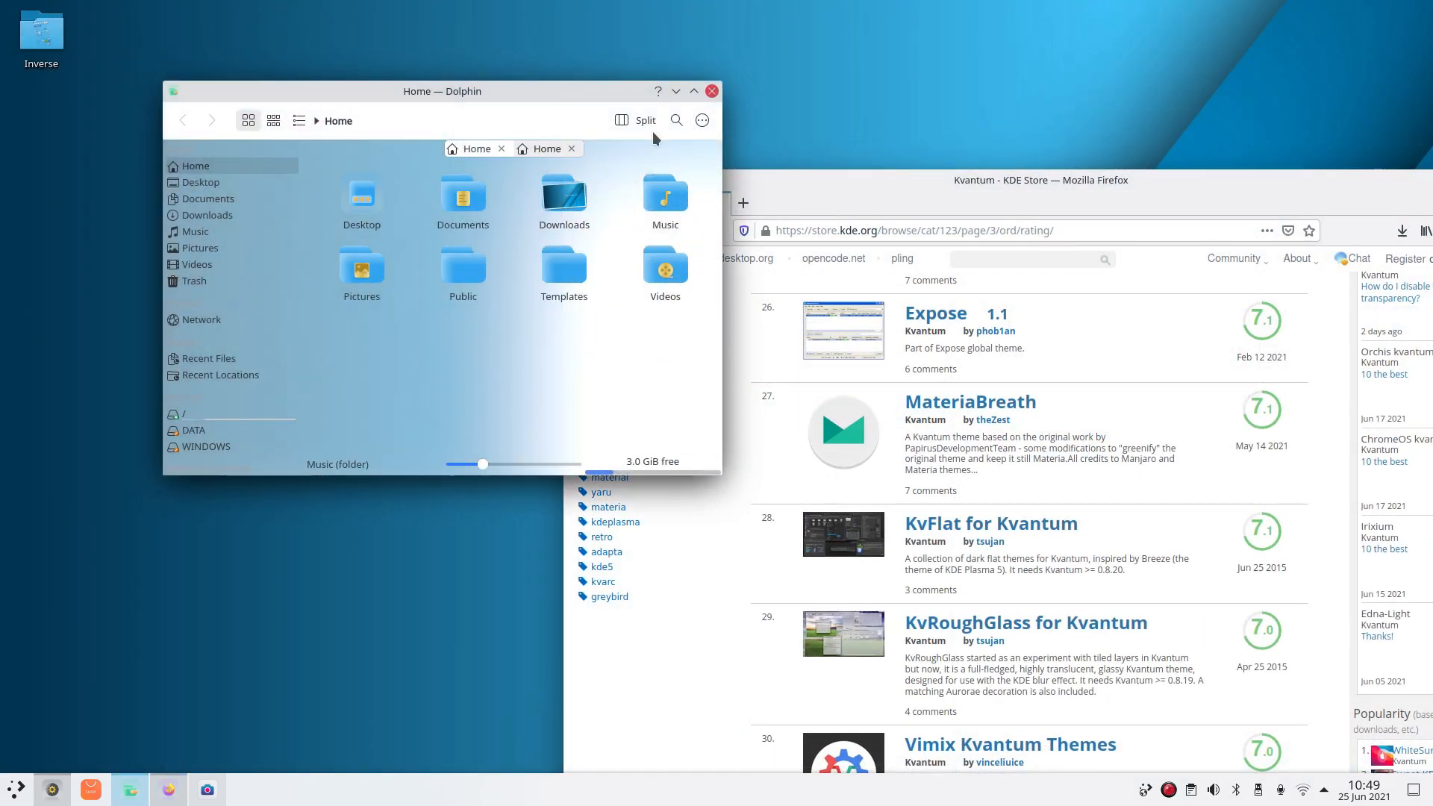
pyautogui.moveTo(492, 93); pyautogui.dragTo(455, 207)
# Check the new icons in Discover and the application launcher, and close Discover.
pyautogui.click(92, 794)
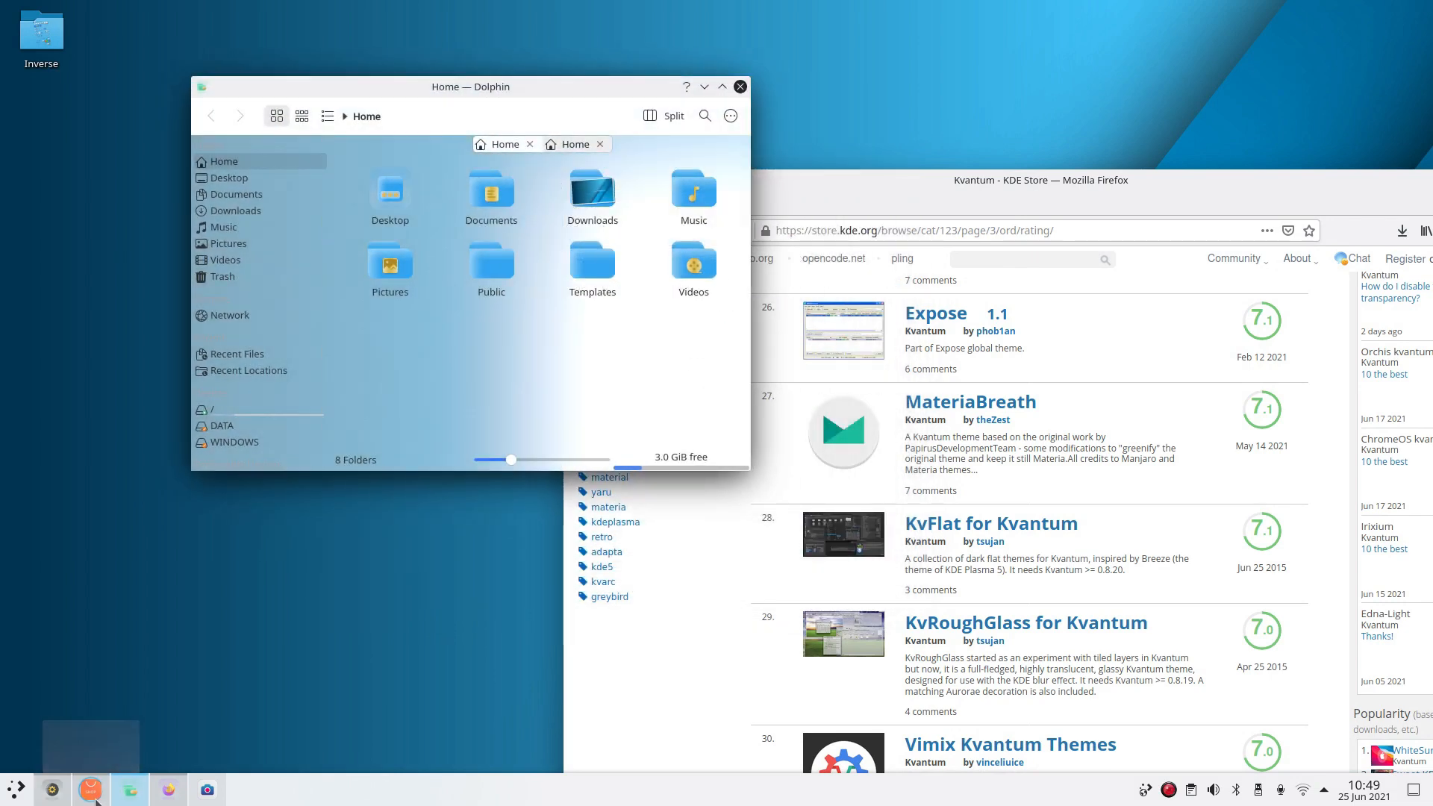
pyautogui.click(15, 791)
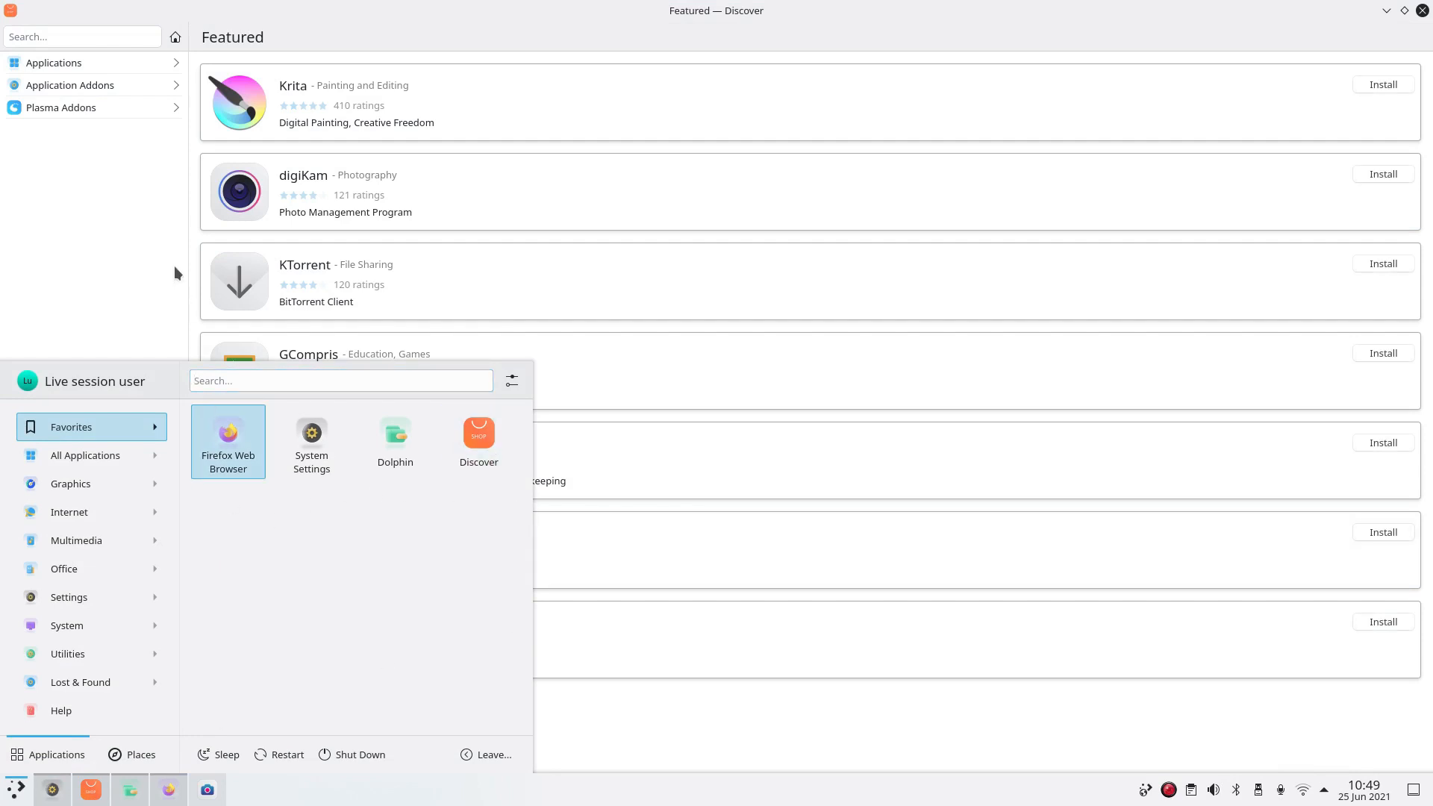
pyautogui.click(118, 235)
pyautogui.click(1423, 2)
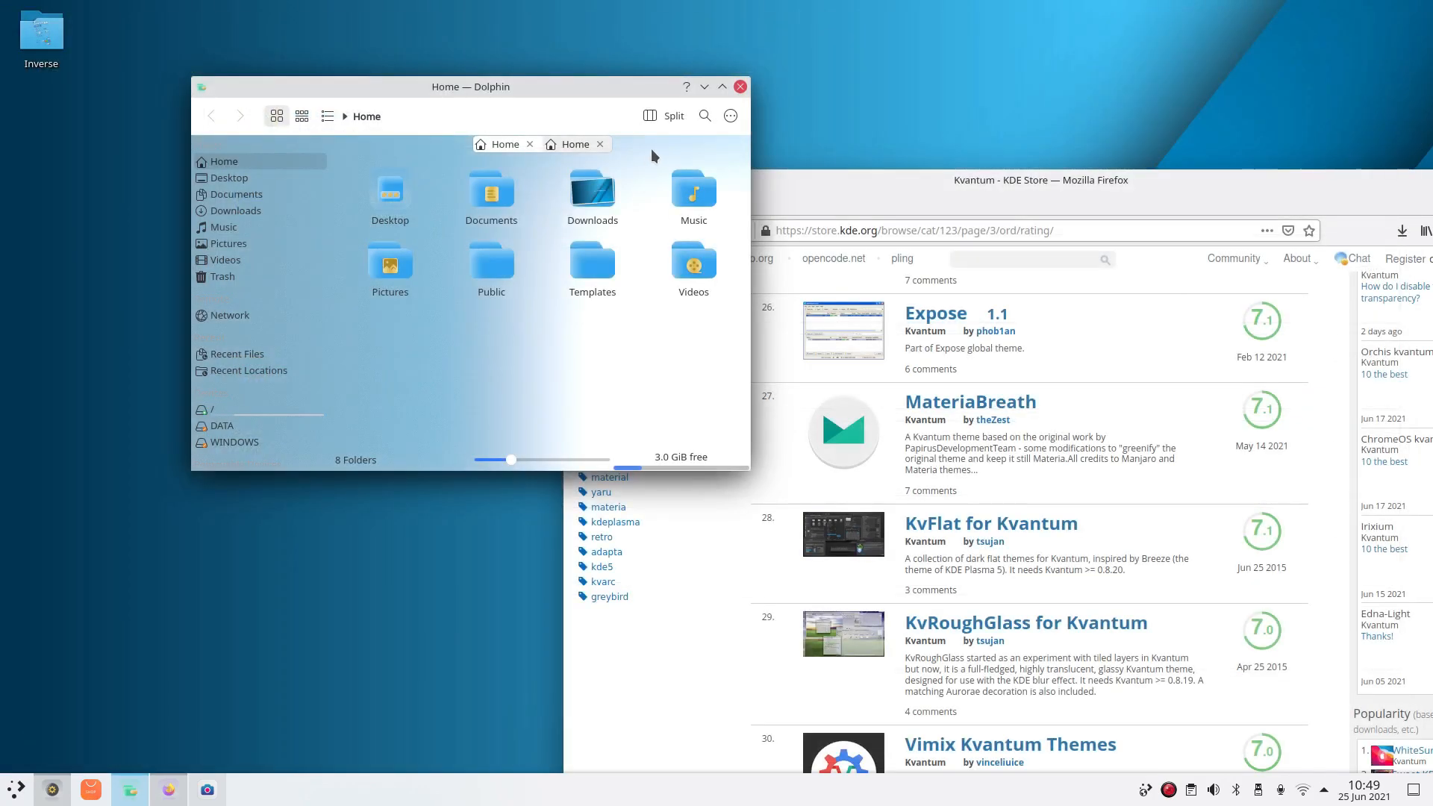
# Maximize Firefox to look through the Kvantum themes listing on the KDE Store, and close the browser.
pyautogui.doubleClick(888, 194)
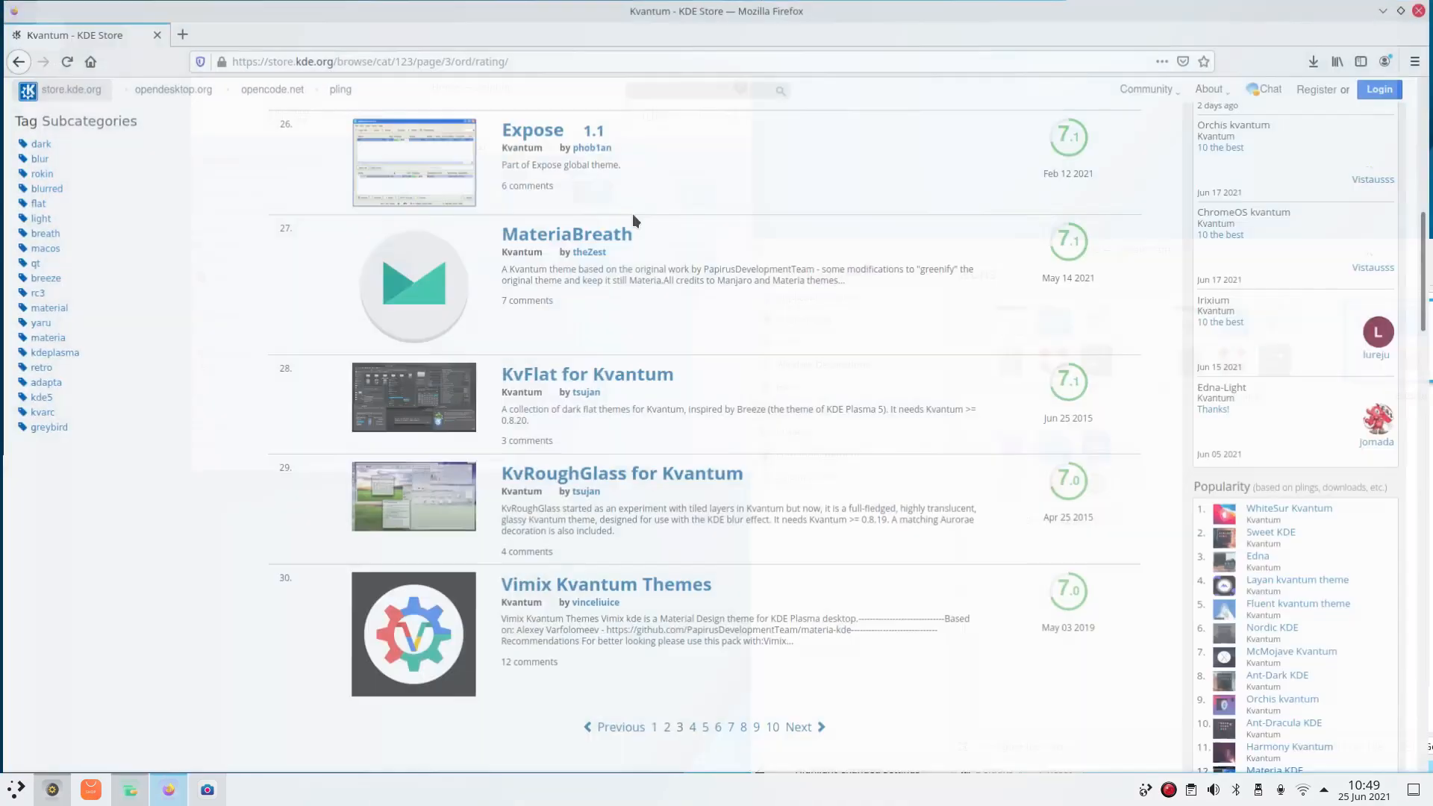
pyautogui.scroll(-1, 754, 484)
pyautogui.scroll(3, 753, 483)
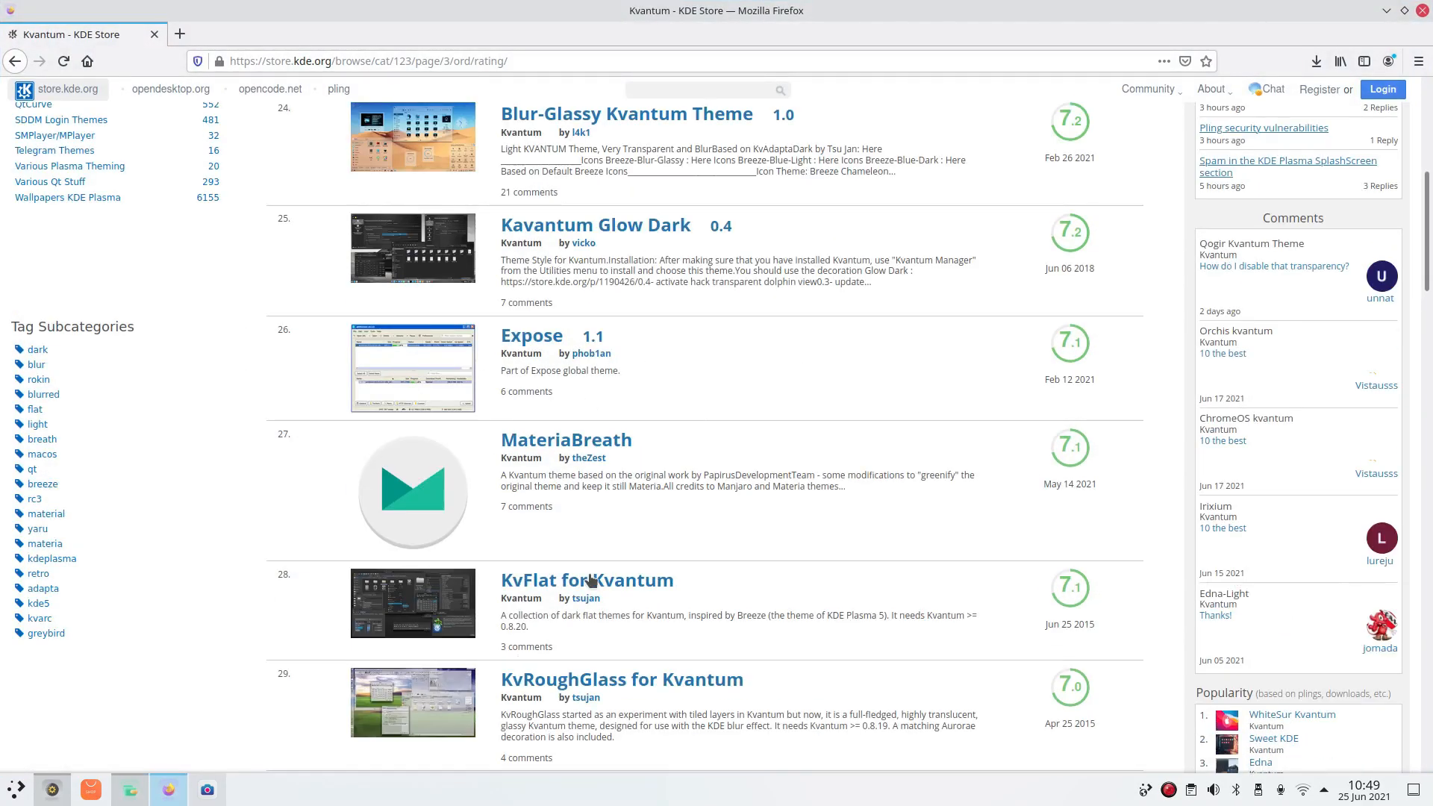
pyautogui.scroll(5, 779, 448)
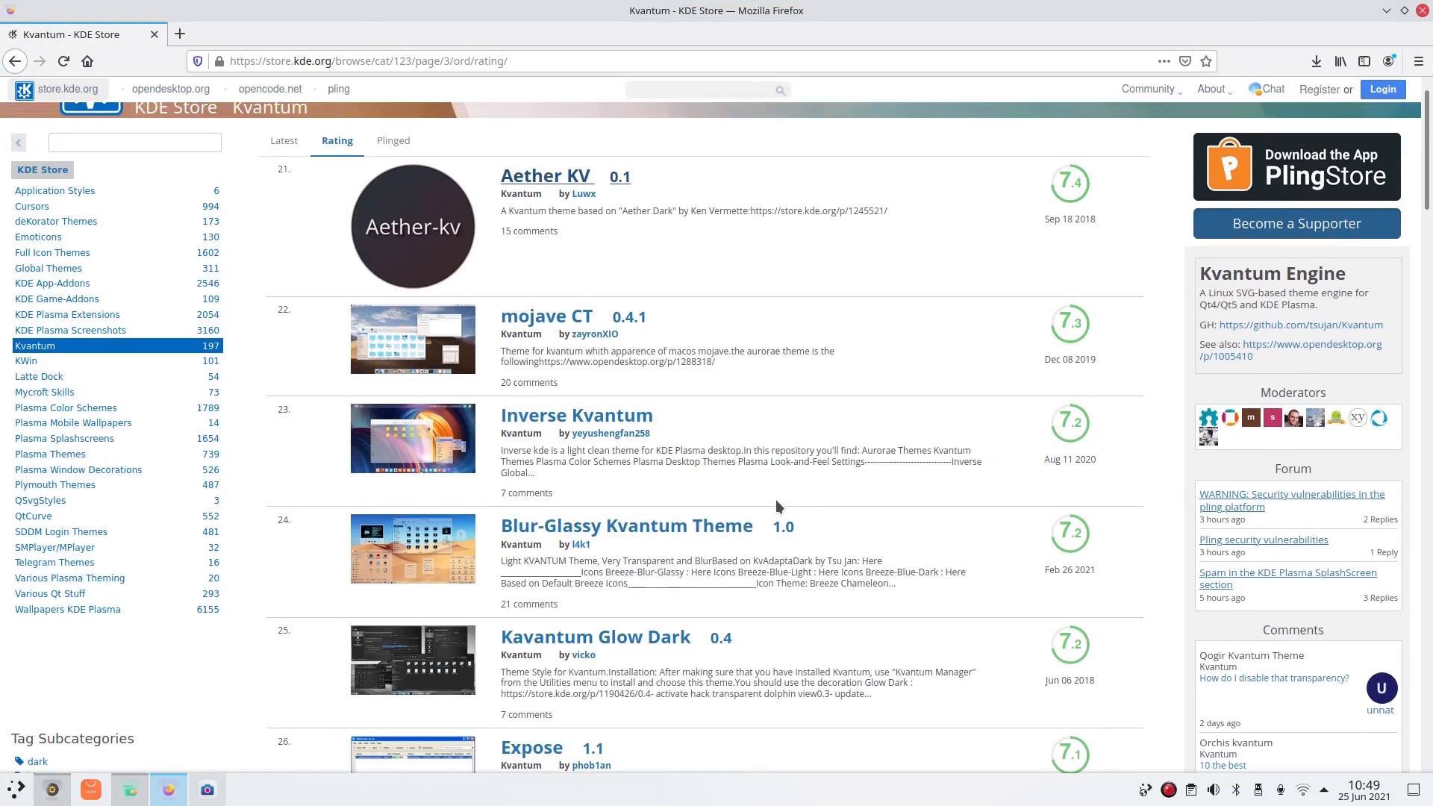
pyautogui.scroll(-9, 776, 499)
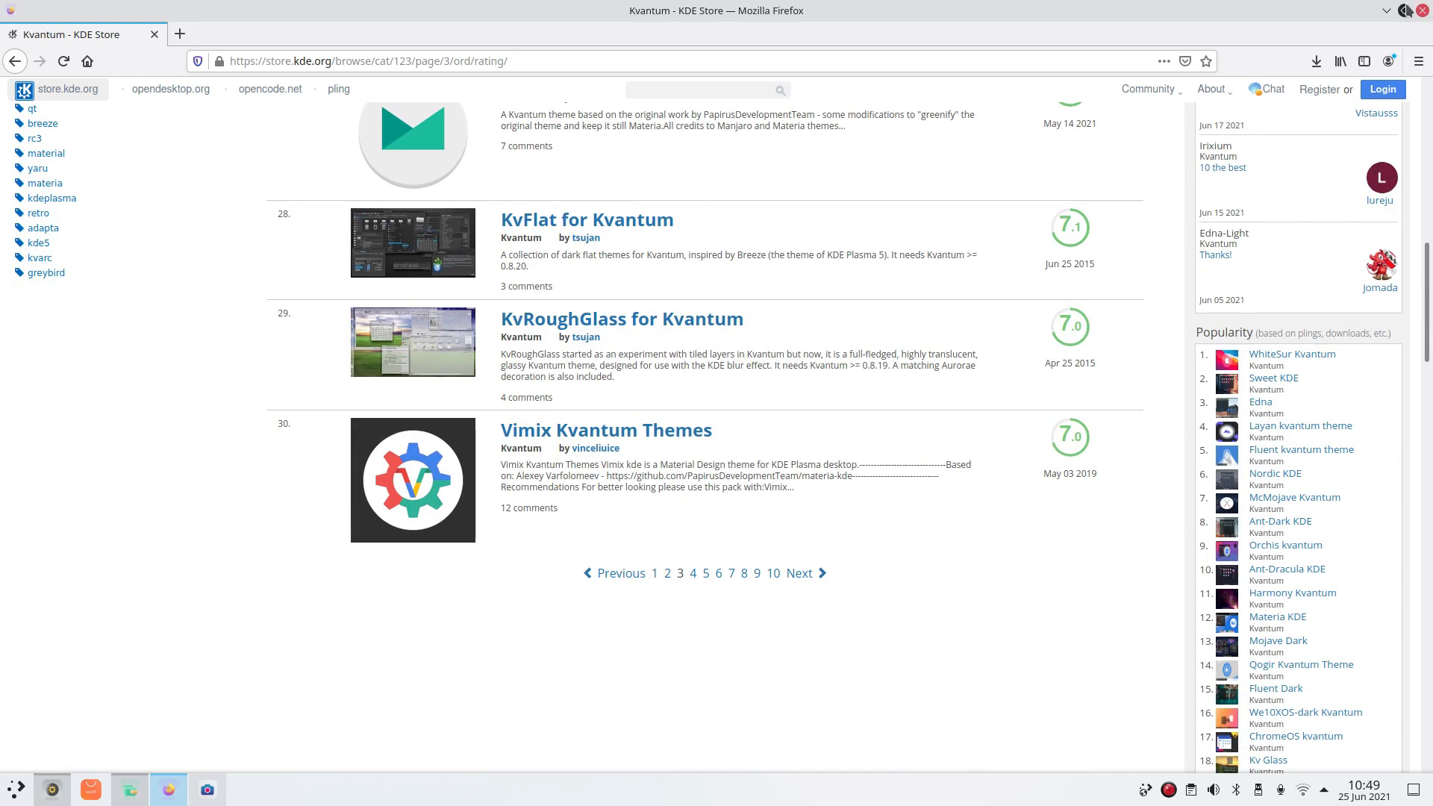
pyautogui.moveTo(1220, 62); pyautogui.dragTo(830, 338)
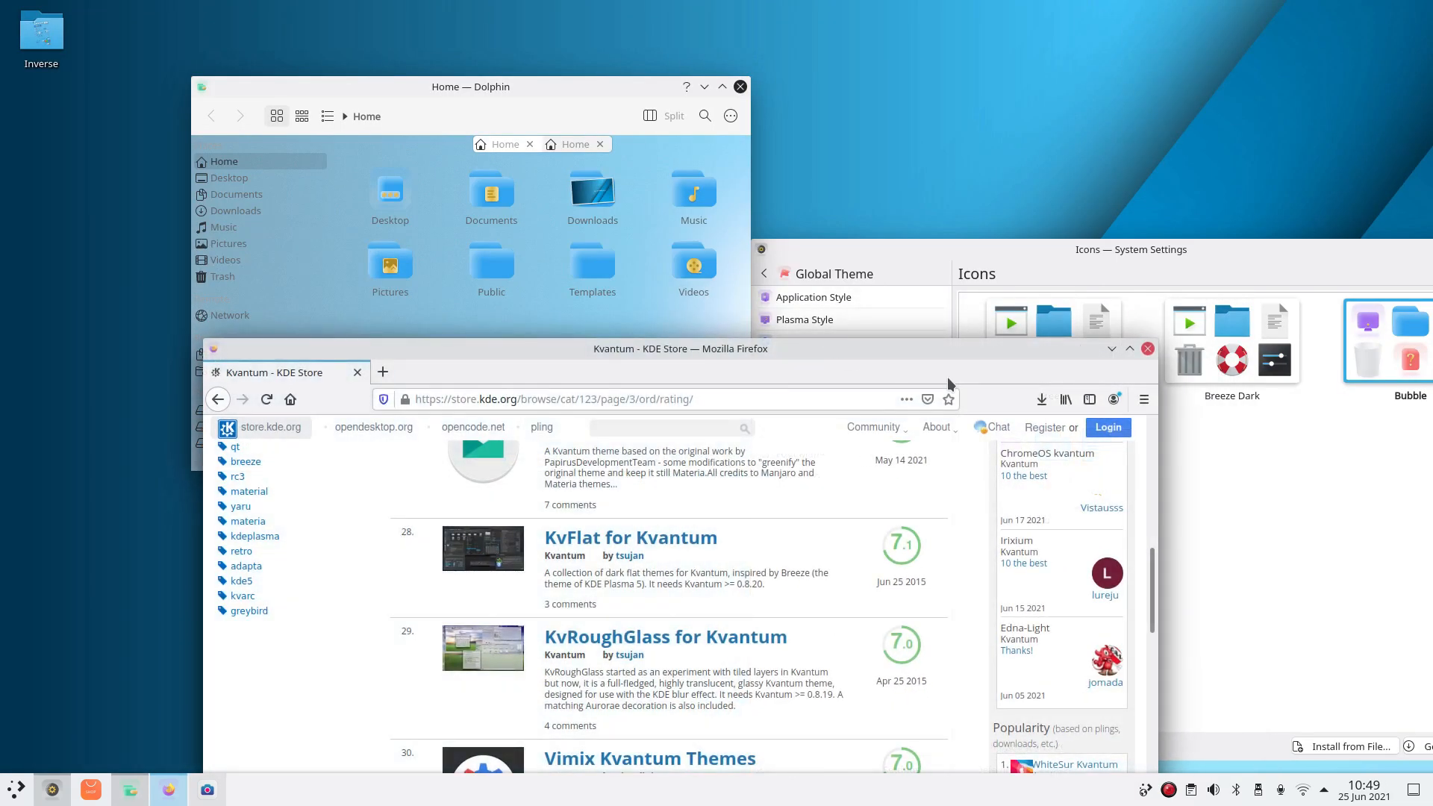
pyautogui.click(1148, 349)
# Install the WhiteSur Aurorae theme from the downloadable window decorations and close the add-on installer.
pyautogui.moveTo(1134, 254); pyautogui.dragTo(886, 124)
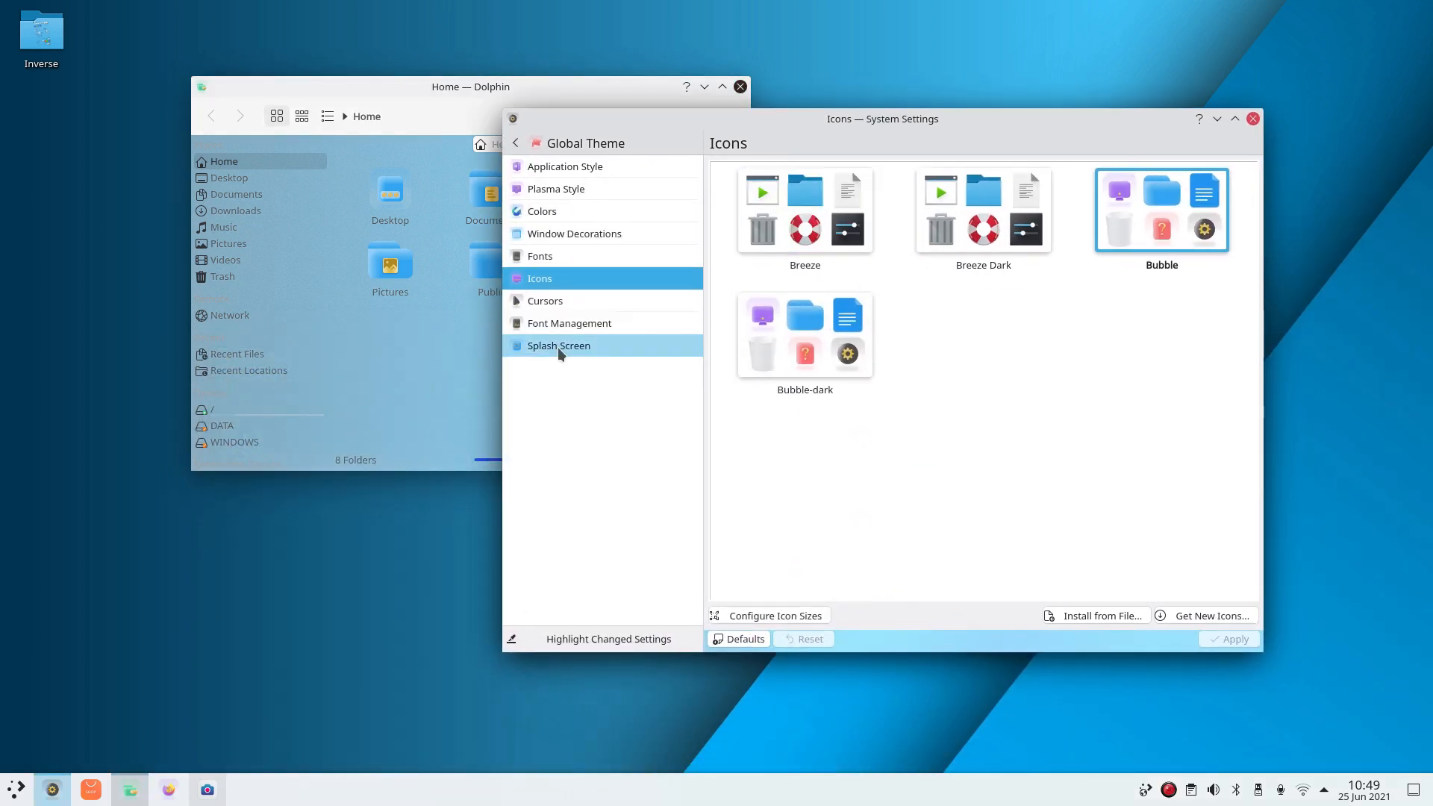
pyautogui.click(567, 234)
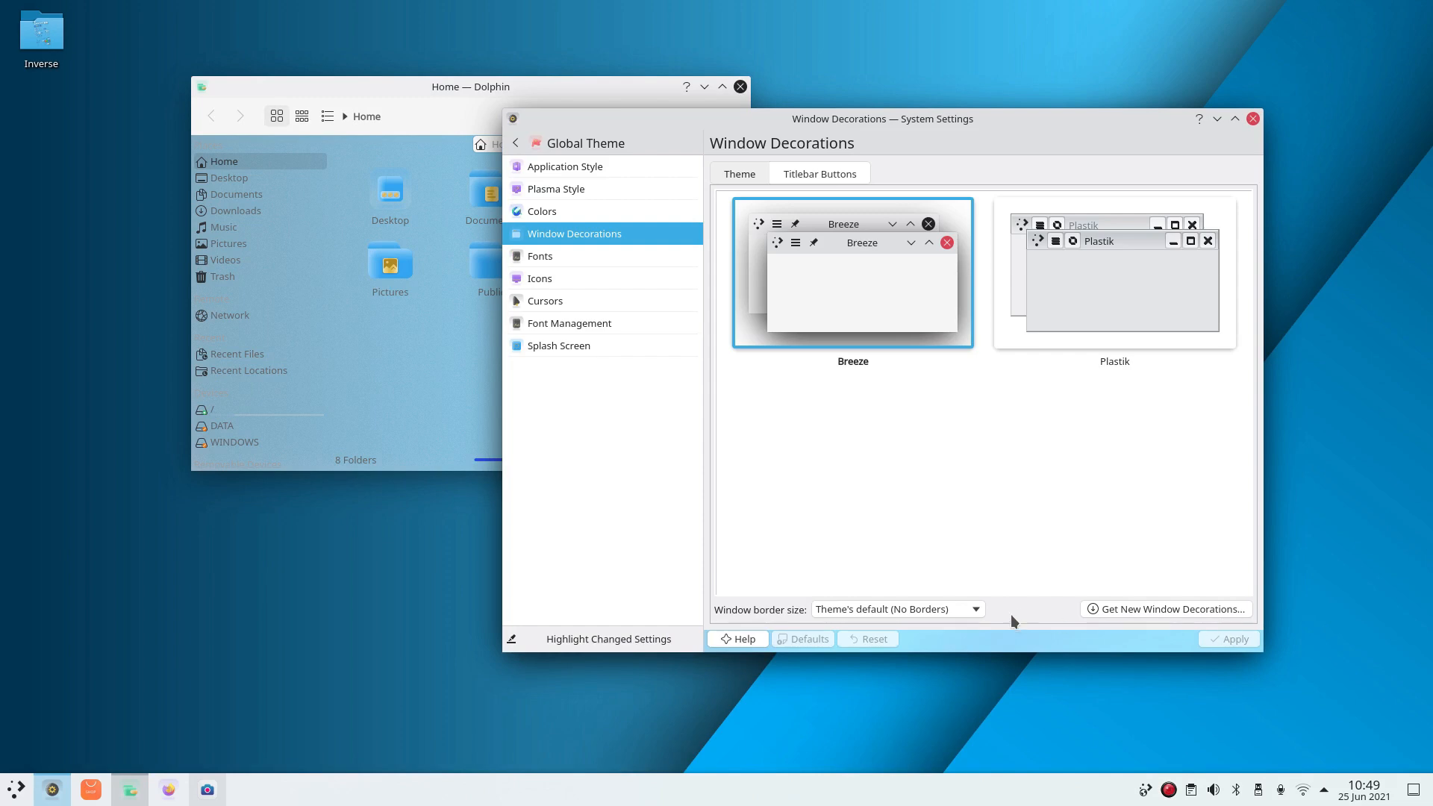
pyautogui.click(1136, 608)
pyautogui.moveTo(902, 239); pyautogui.dragTo(376, 263)
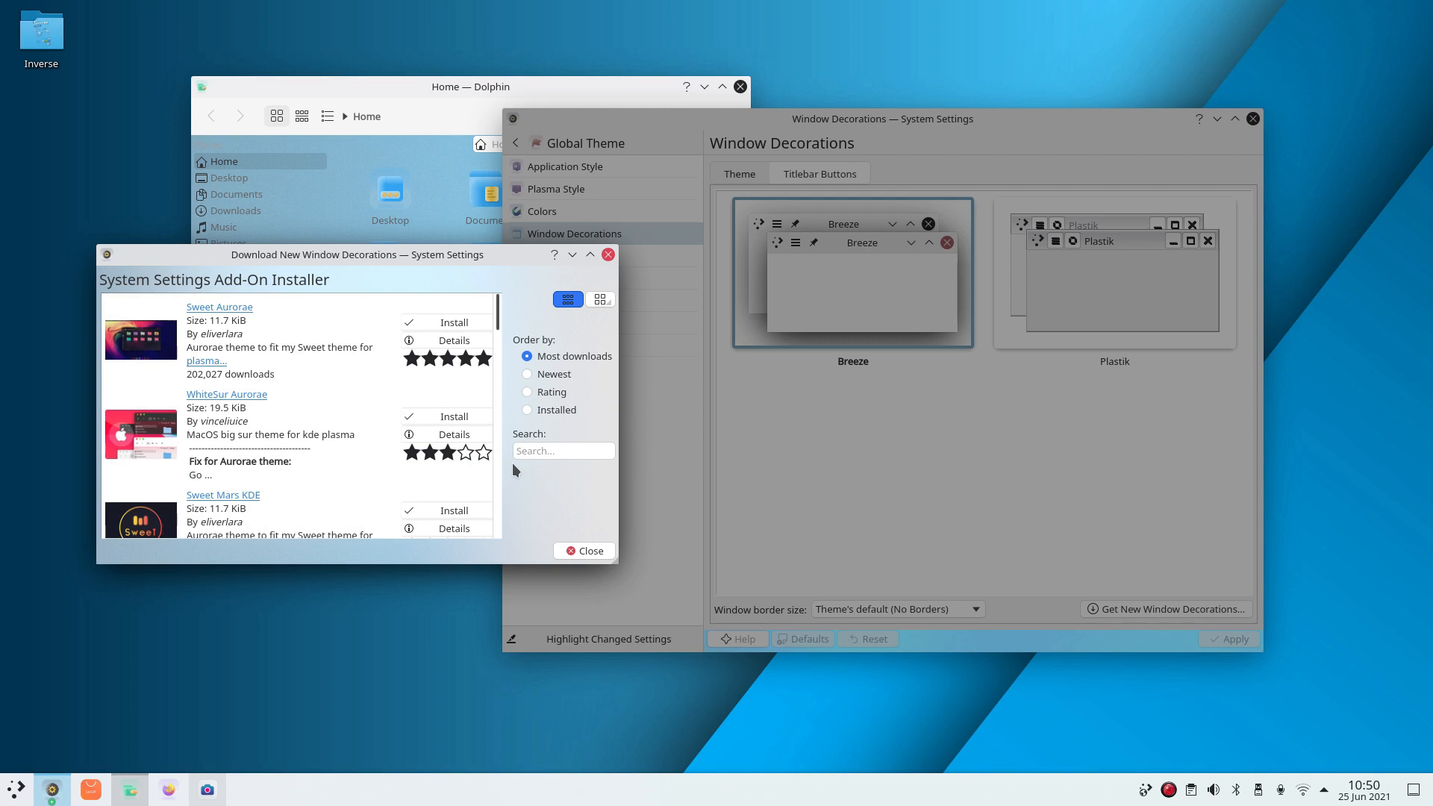
pyautogui.click(434, 416)
pyautogui.scroll(-2, 326, 436)
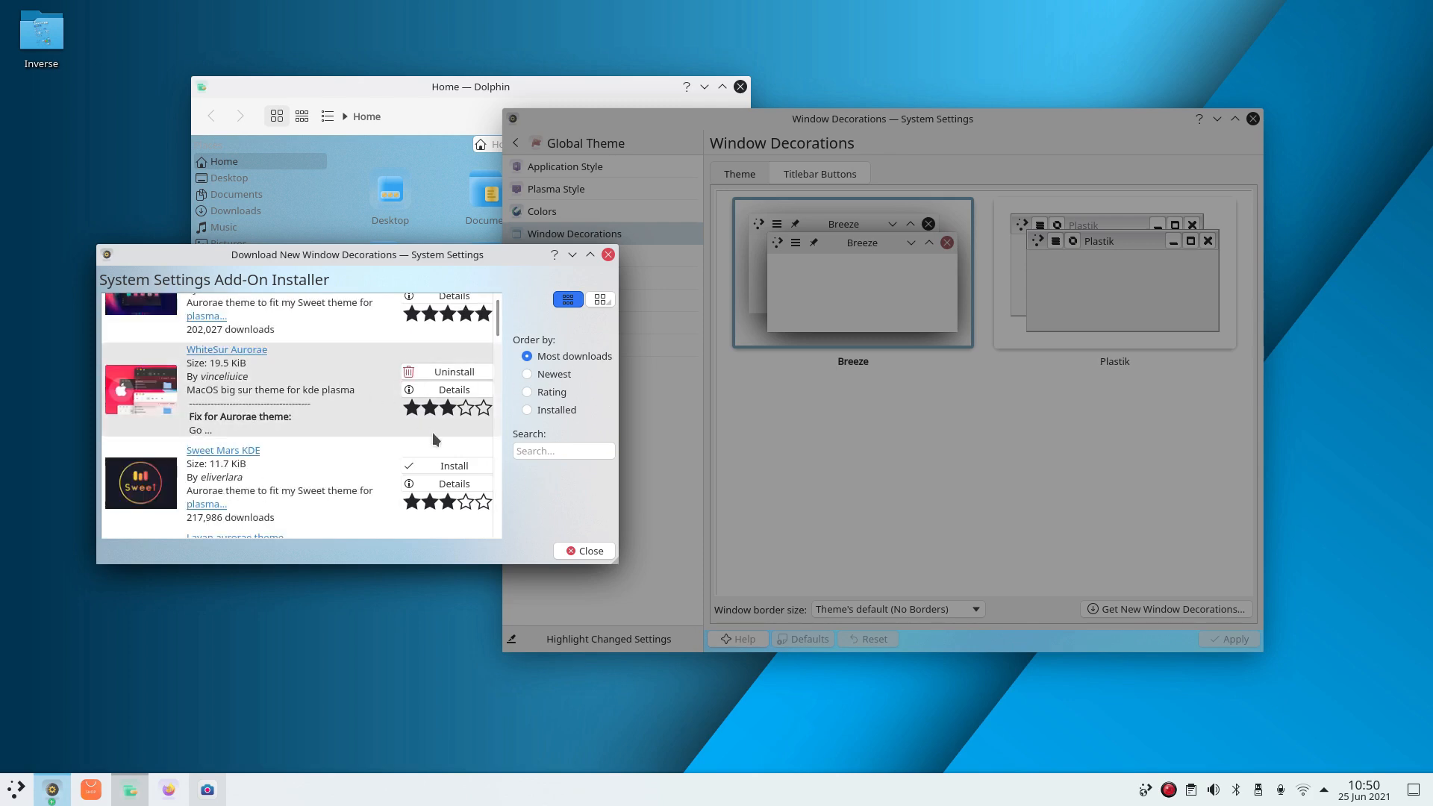
pyautogui.click(590, 551)
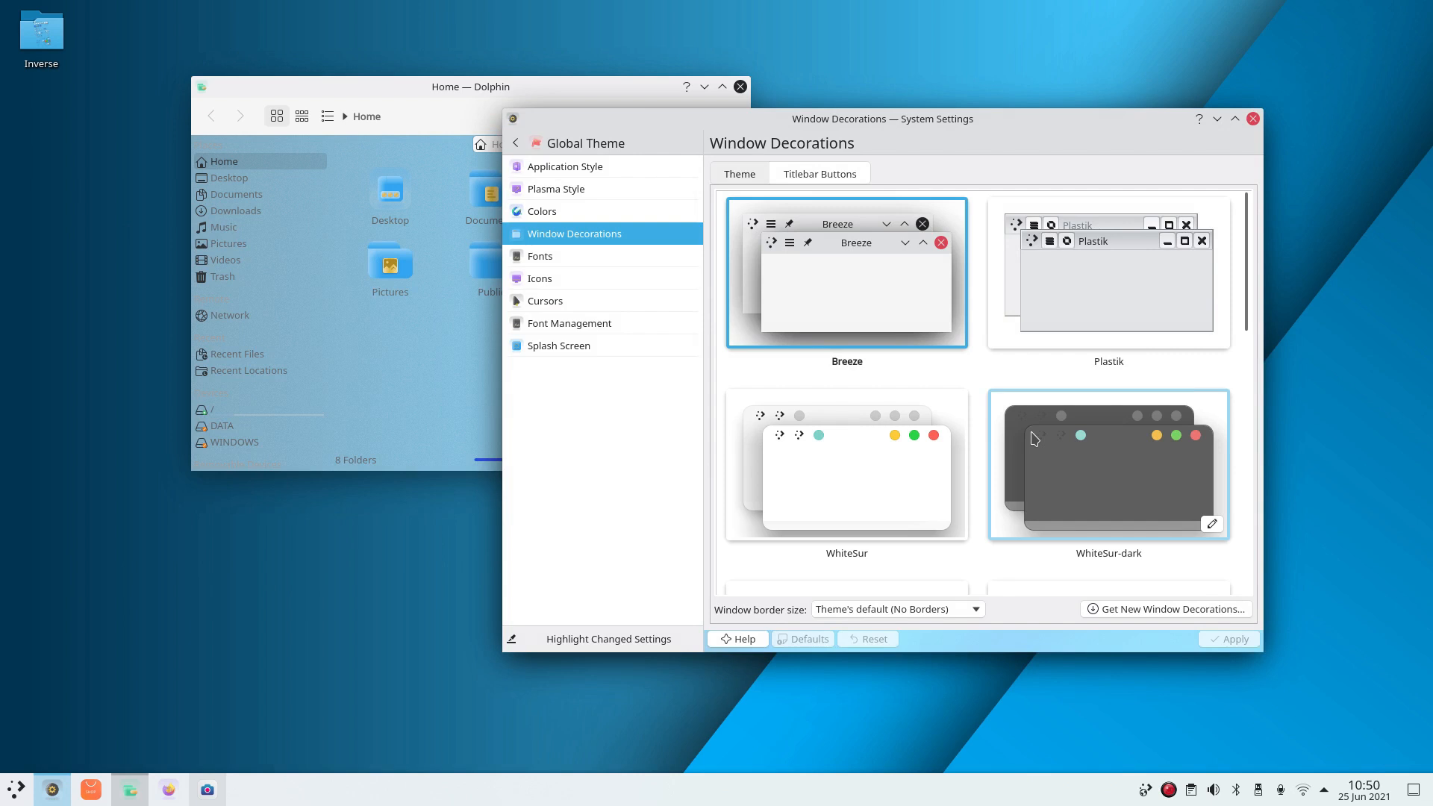
# Apply the WhiteSur window decoration and move the System Settings window around to inspect its frame.
pyautogui.scroll(-1, 1046, 464)
pyautogui.scroll(1, 1046, 464)
pyautogui.click(884, 439)
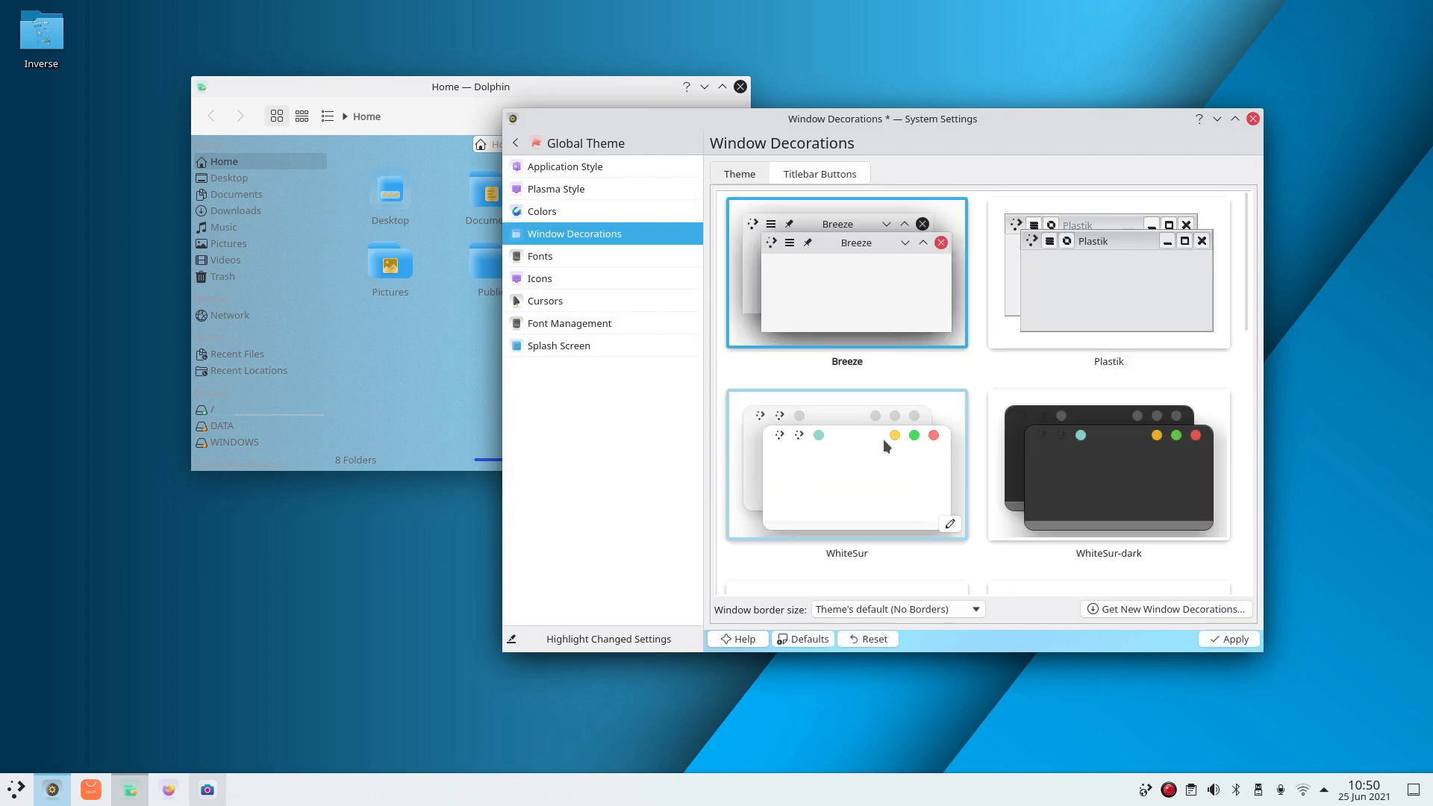
pyautogui.click(1243, 639)
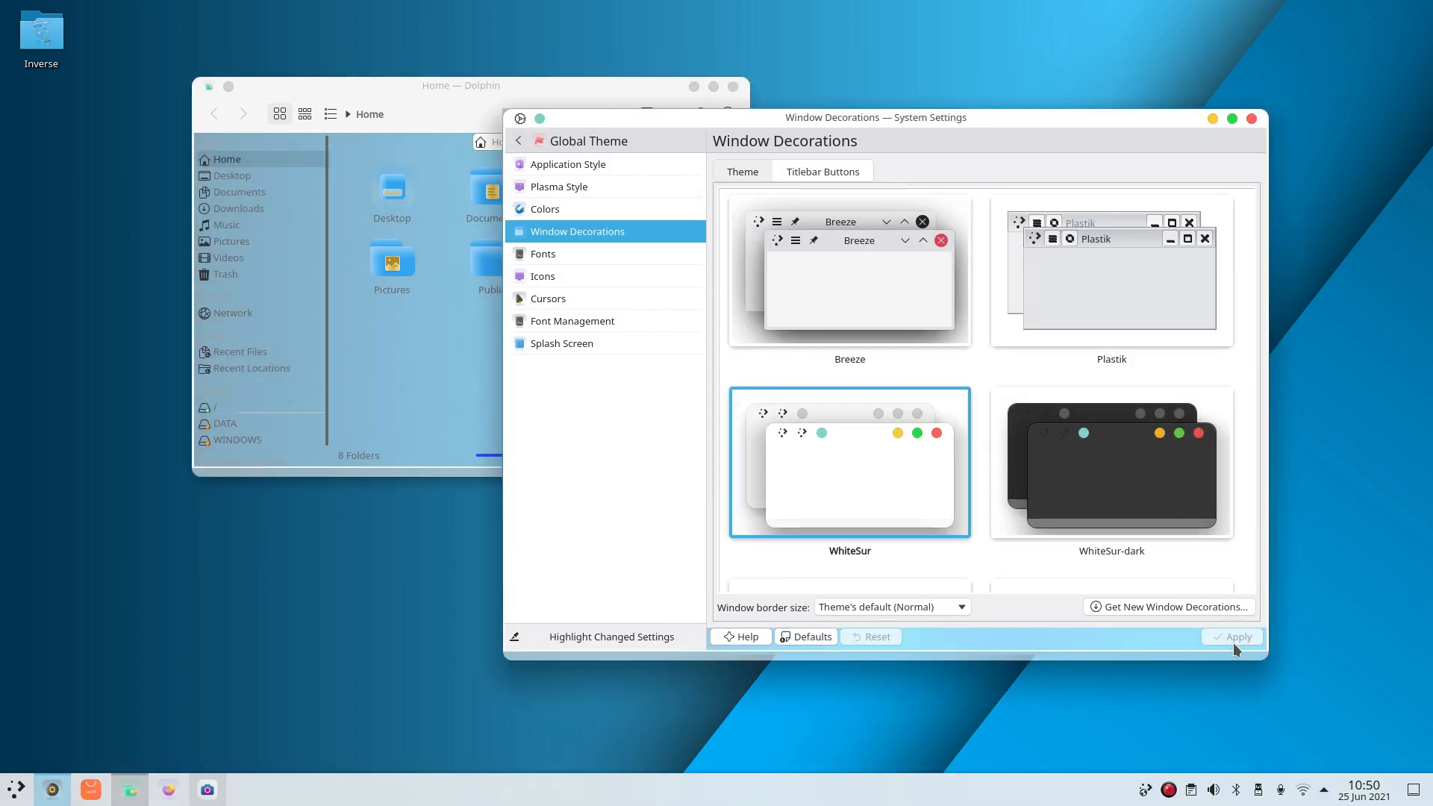
pyautogui.moveTo(985, 123); pyautogui.dragTo(627, 93)
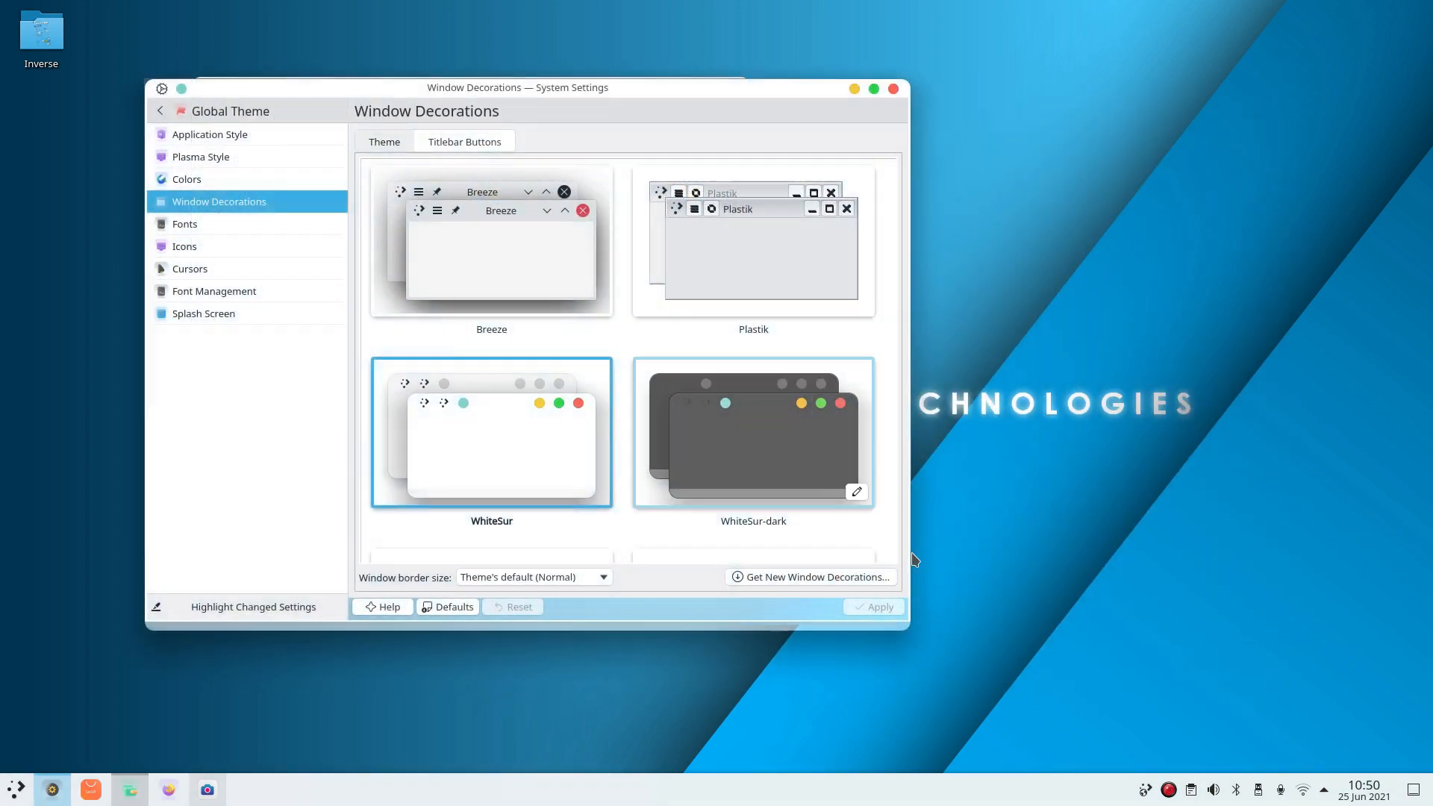
pyautogui.moveTo(819, 95); pyautogui.dragTo(946, 141)
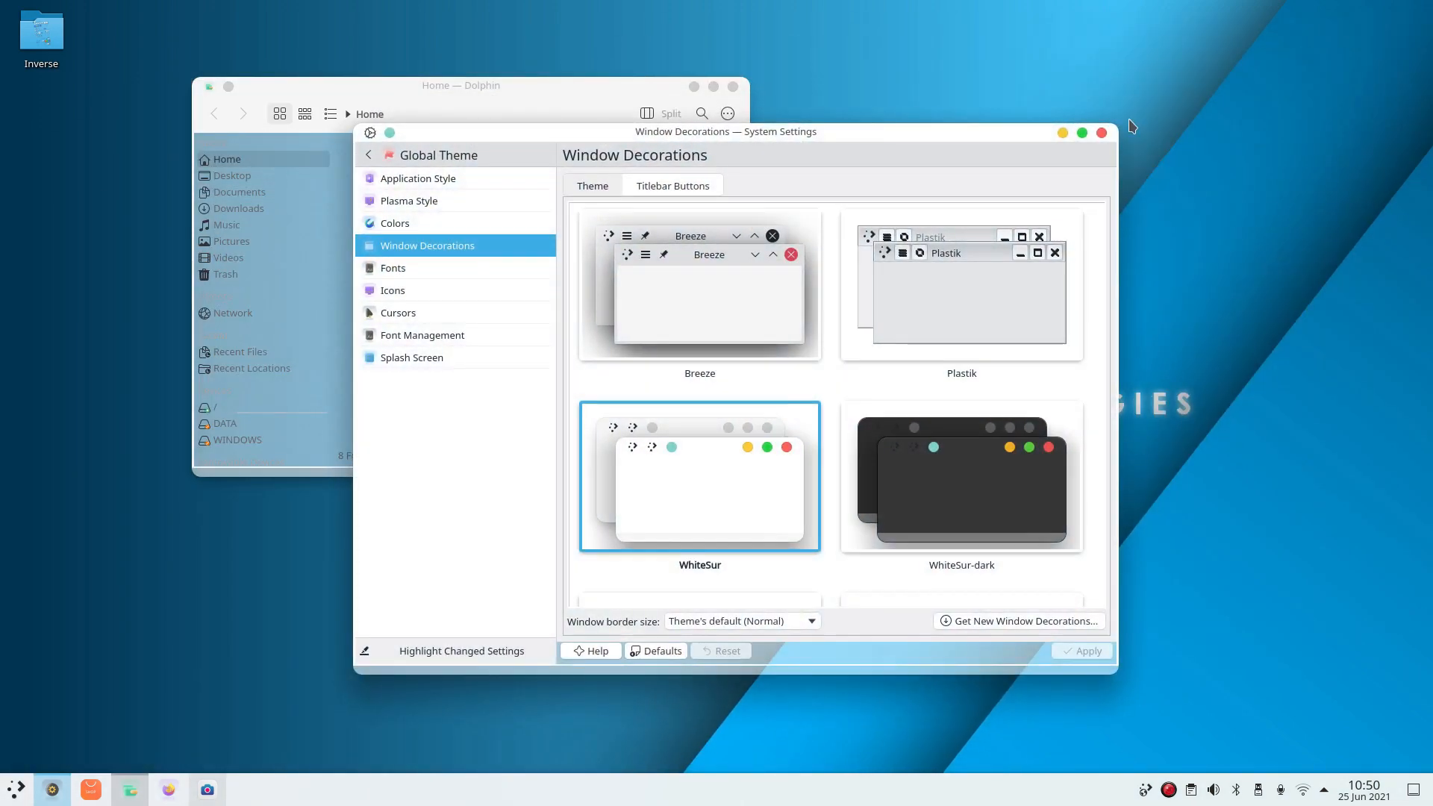
# Reposition the System Settings window and look through the WhiteSur variants in the window decorations list.
pyautogui.doubleClick(1084, 132)
pyautogui.moveTo(1137, 15); pyautogui.dragTo(1189, 33)
pyautogui.scroll(-4, 890, 356)
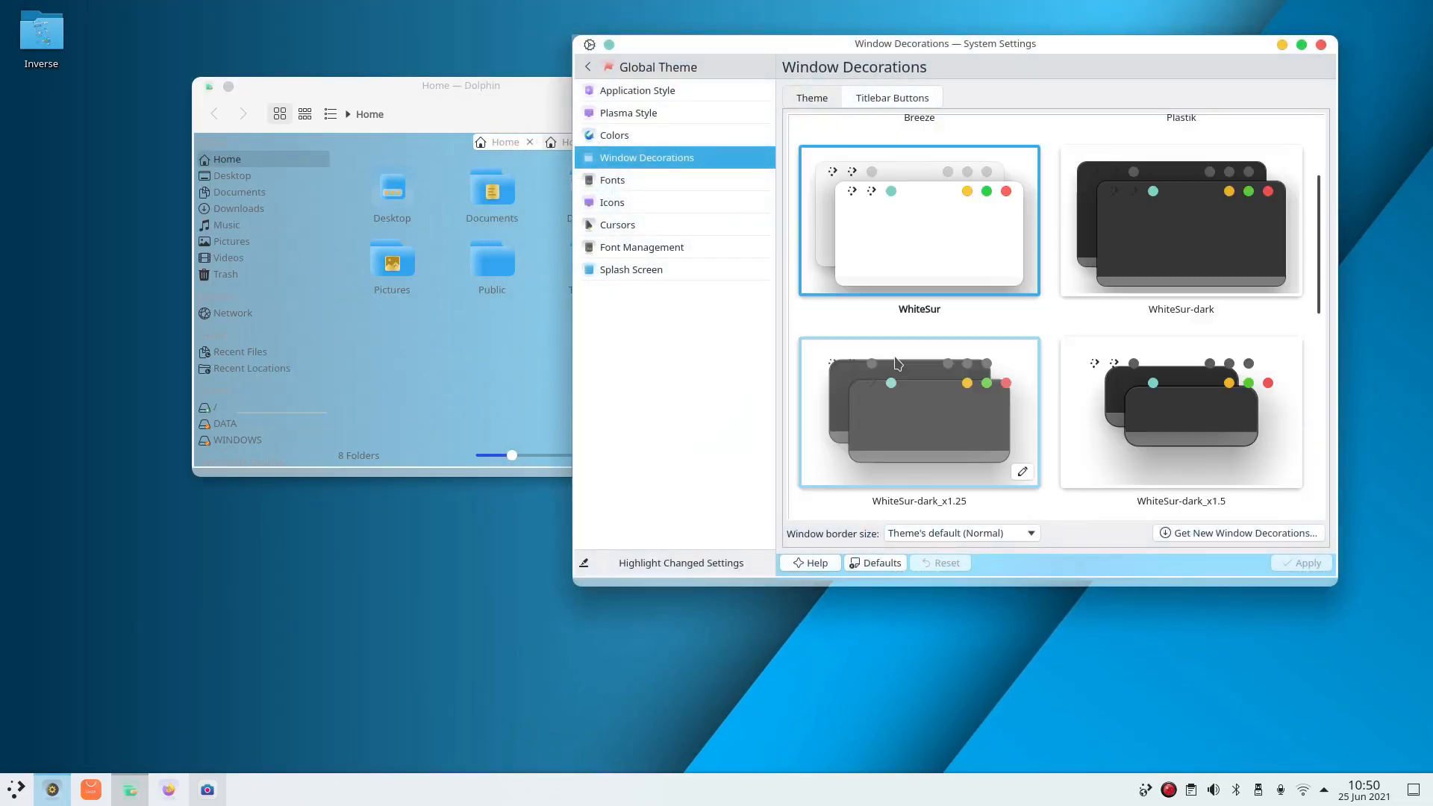
pyautogui.scroll(2, 901, 360)
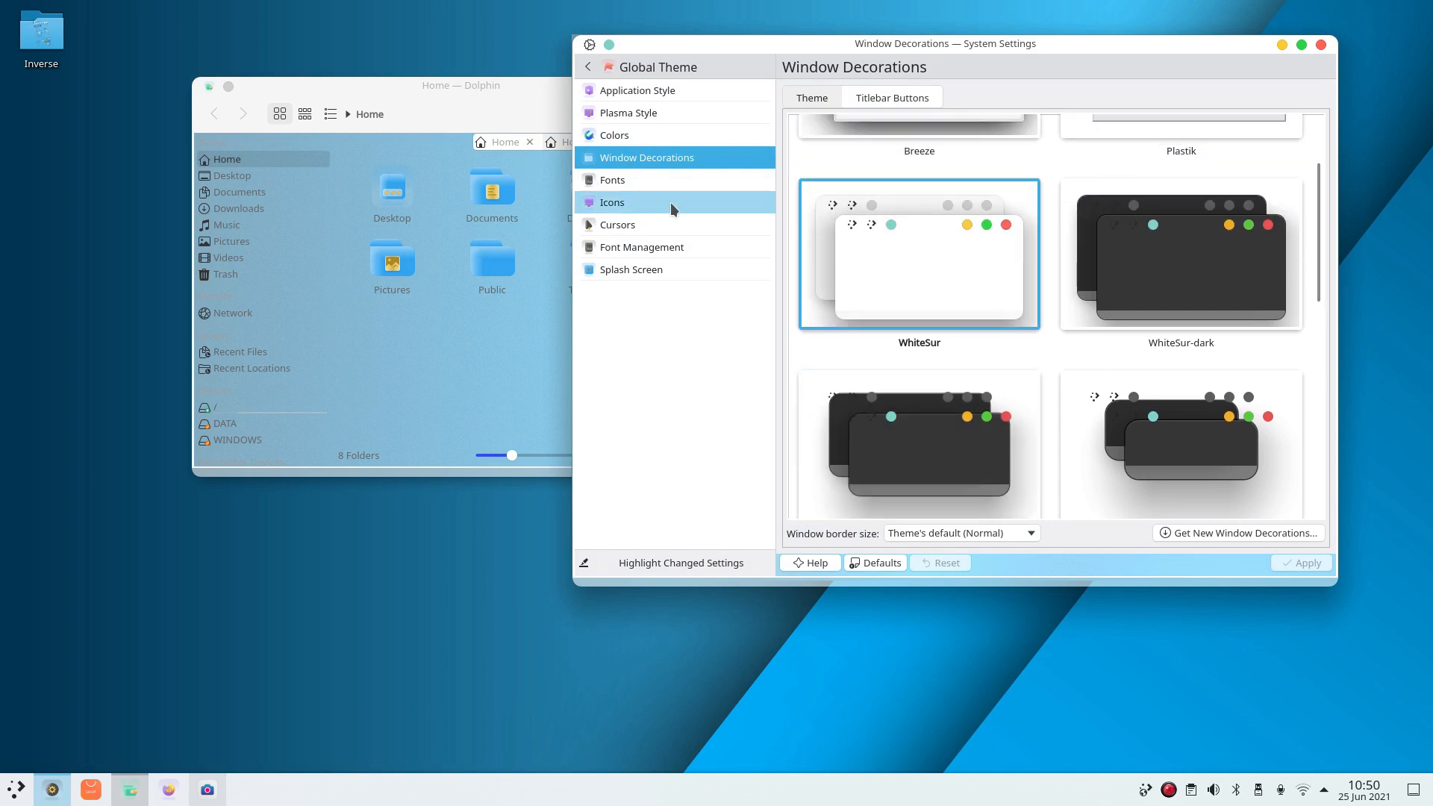
# Install the WhiteSur cursors theme from the downloadable cursors and close the add-on installer.
pyautogui.click(661, 180)
pyautogui.click(701, 200)
pyautogui.click(703, 235)
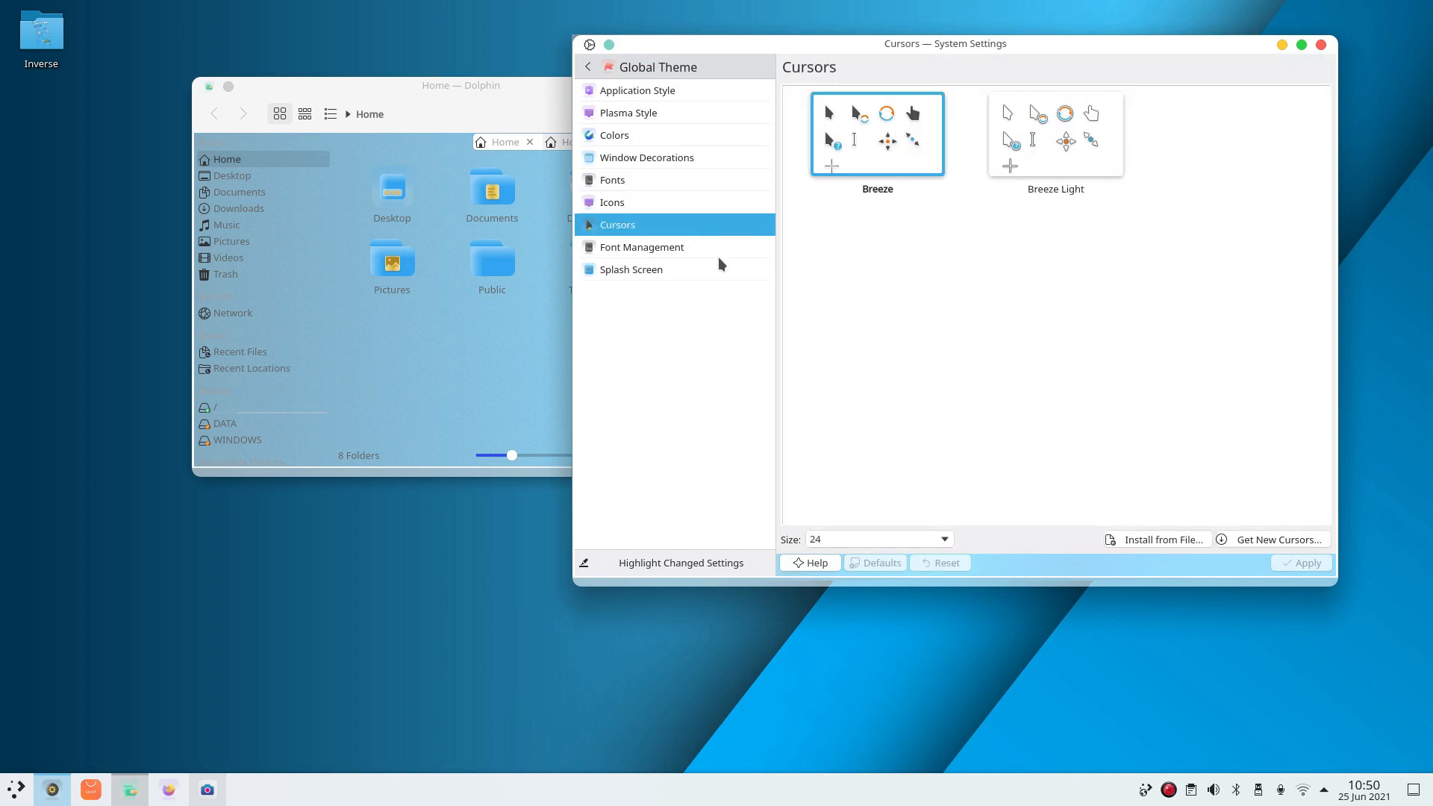
pyautogui.click(1272, 540)
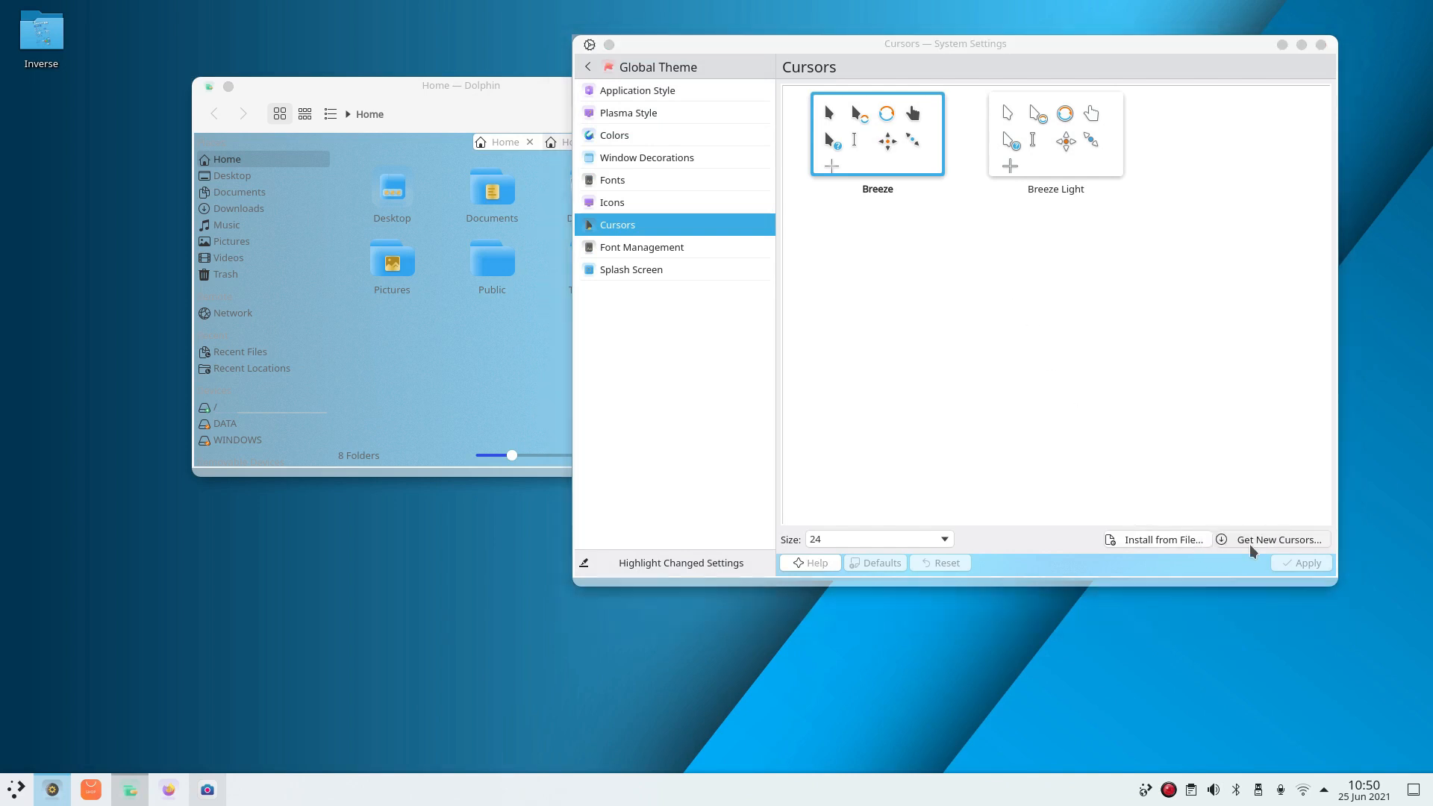
pyautogui.moveTo(952, 106); pyautogui.dragTo(391, 172)
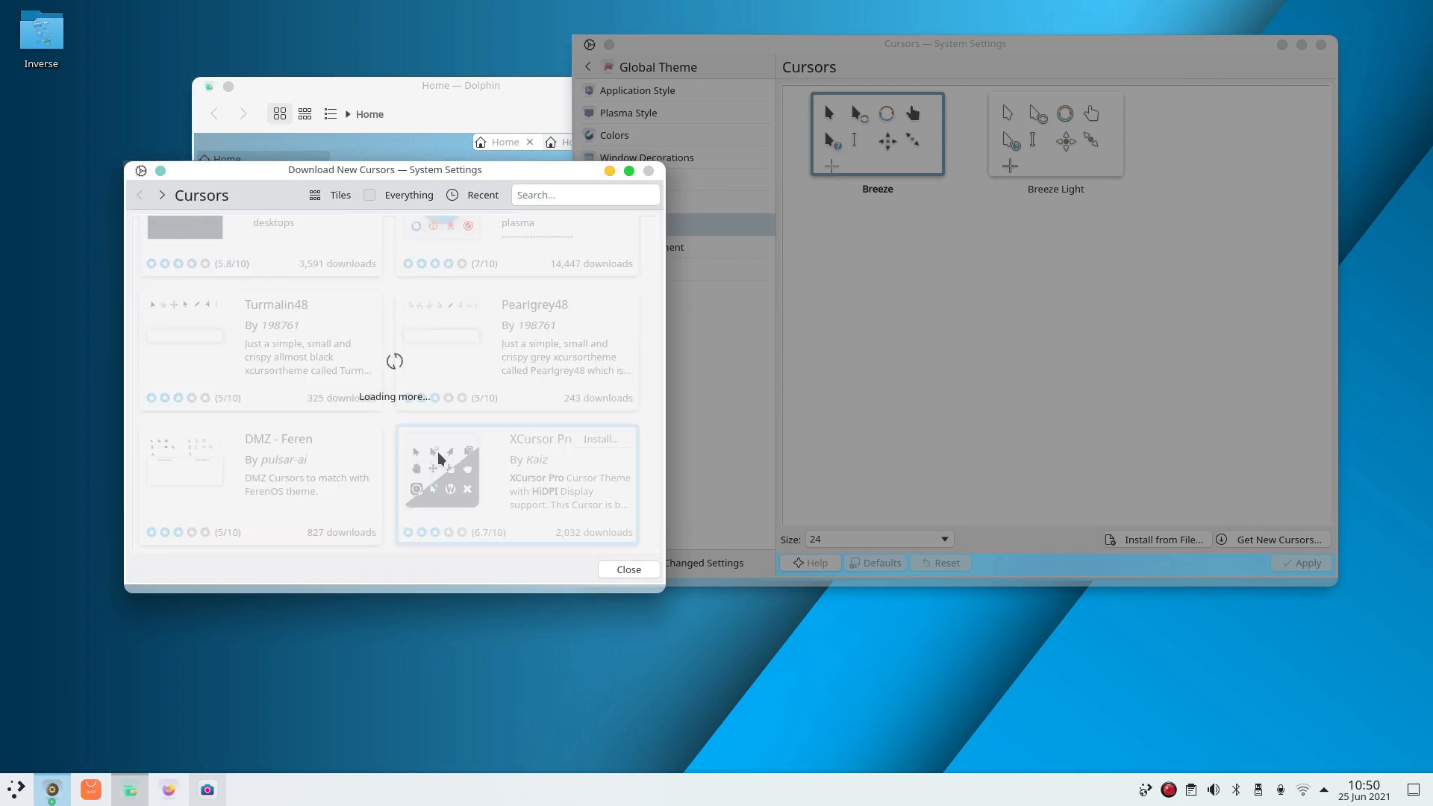
pyautogui.click(398, 399)
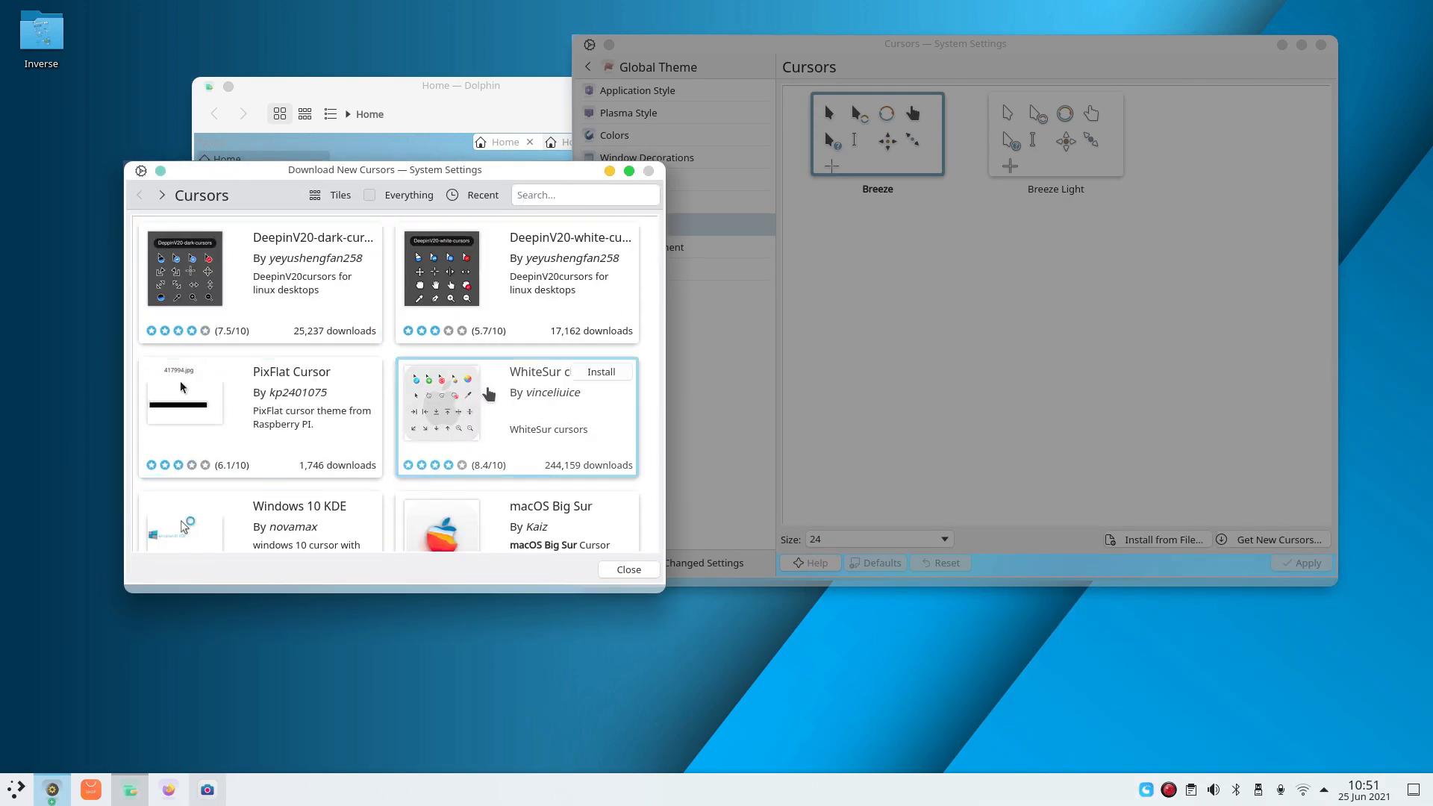
pyautogui.click(489, 393)
pyautogui.click(638, 195)
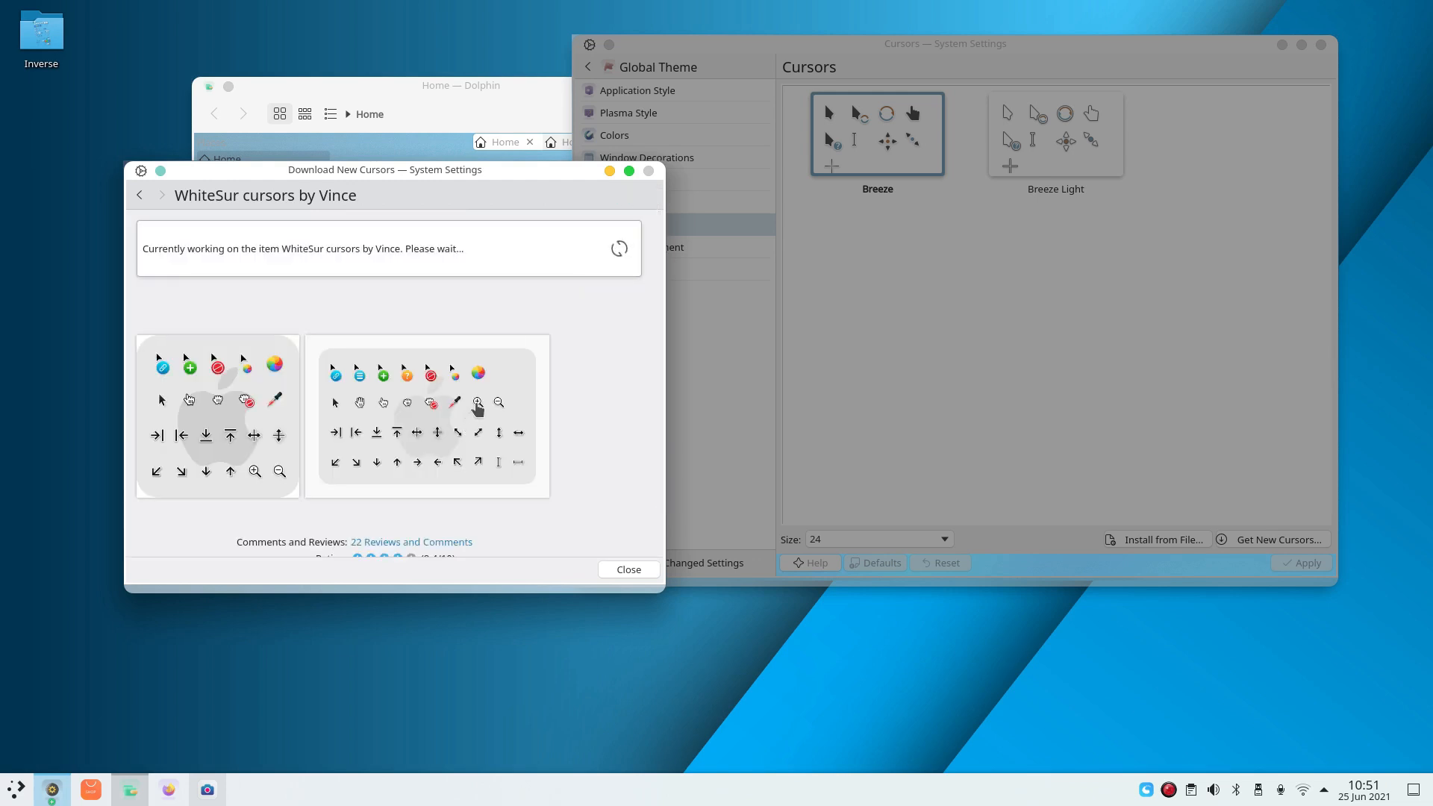
pyautogui.click(636, 570)
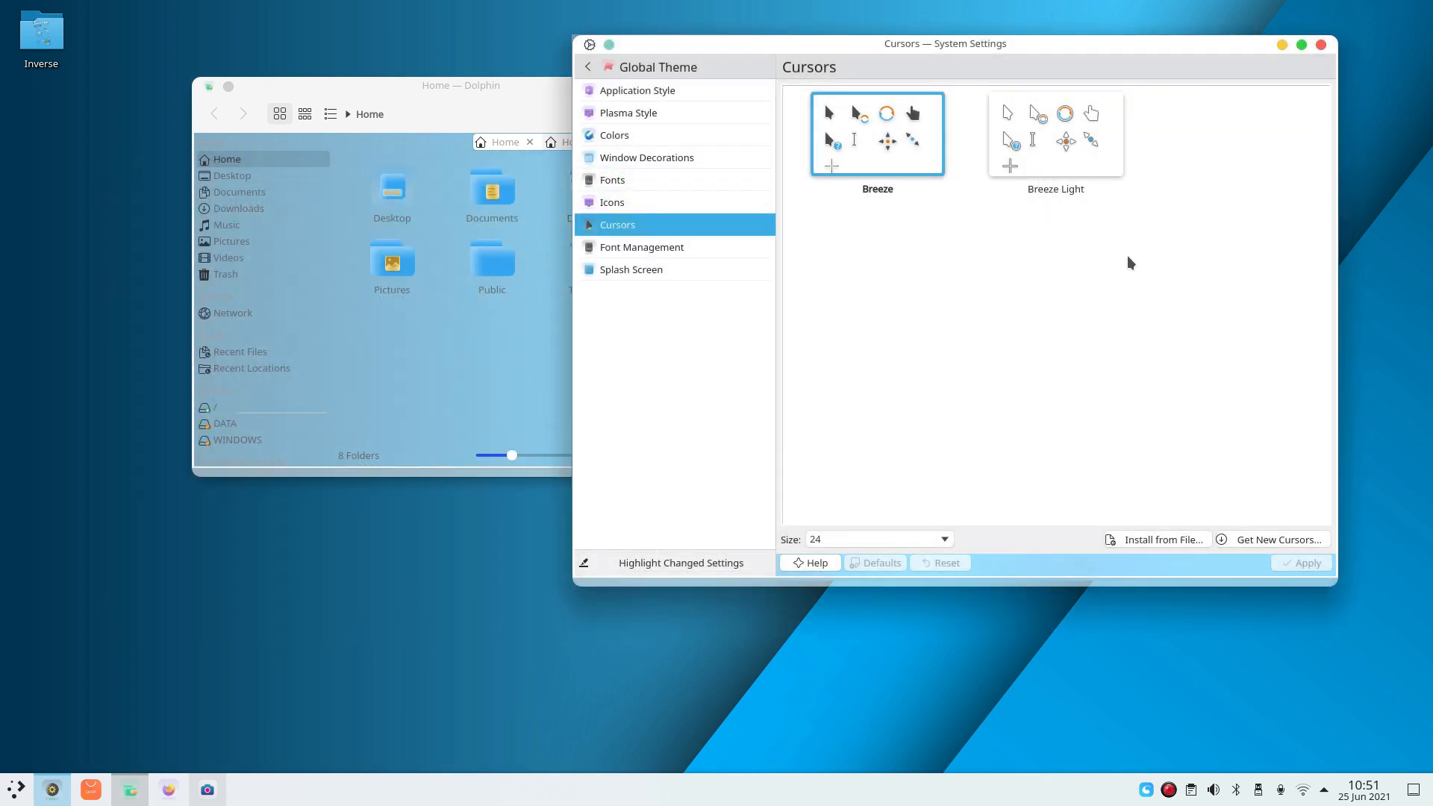
# Reload the cursor themes list and apply the WhiteSur Cursors theme.
pyautogui.moveTo(1072, 64); pyautogui.dragTo(688, 150)
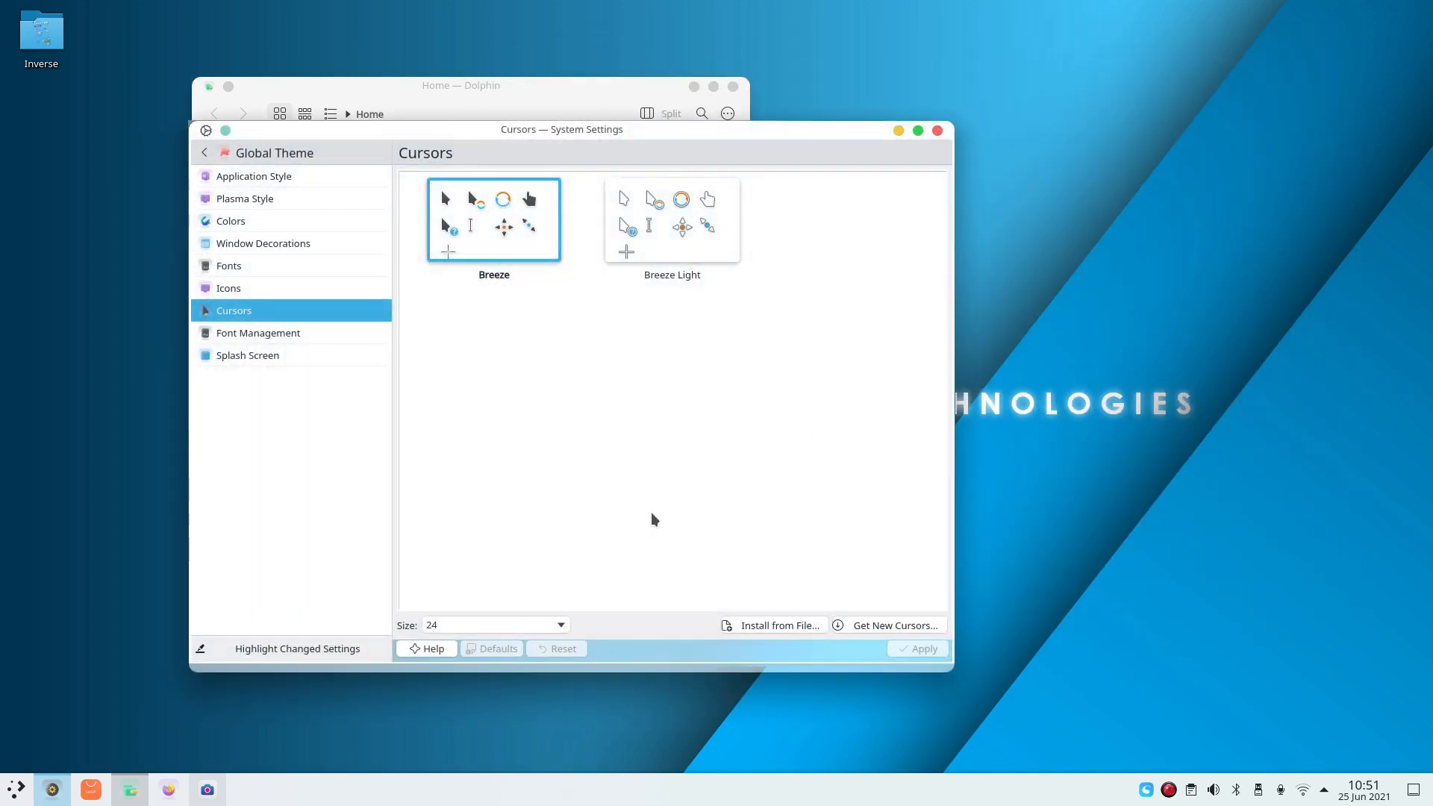
pyautogui.click(296, 296)
pyautogui.click(302, 316)
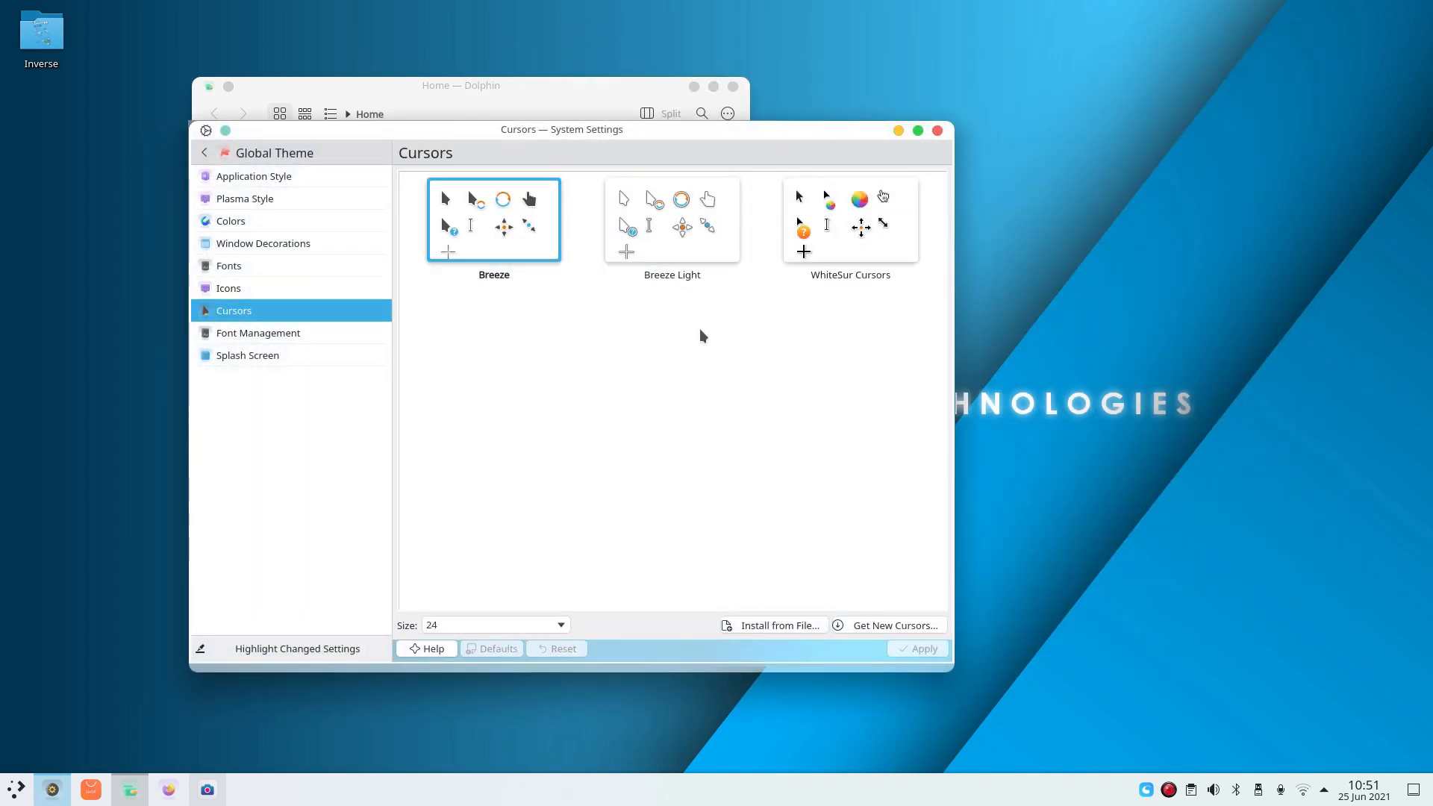
pyautogui.click(820, 201)
pyautogui.click(904, 653)
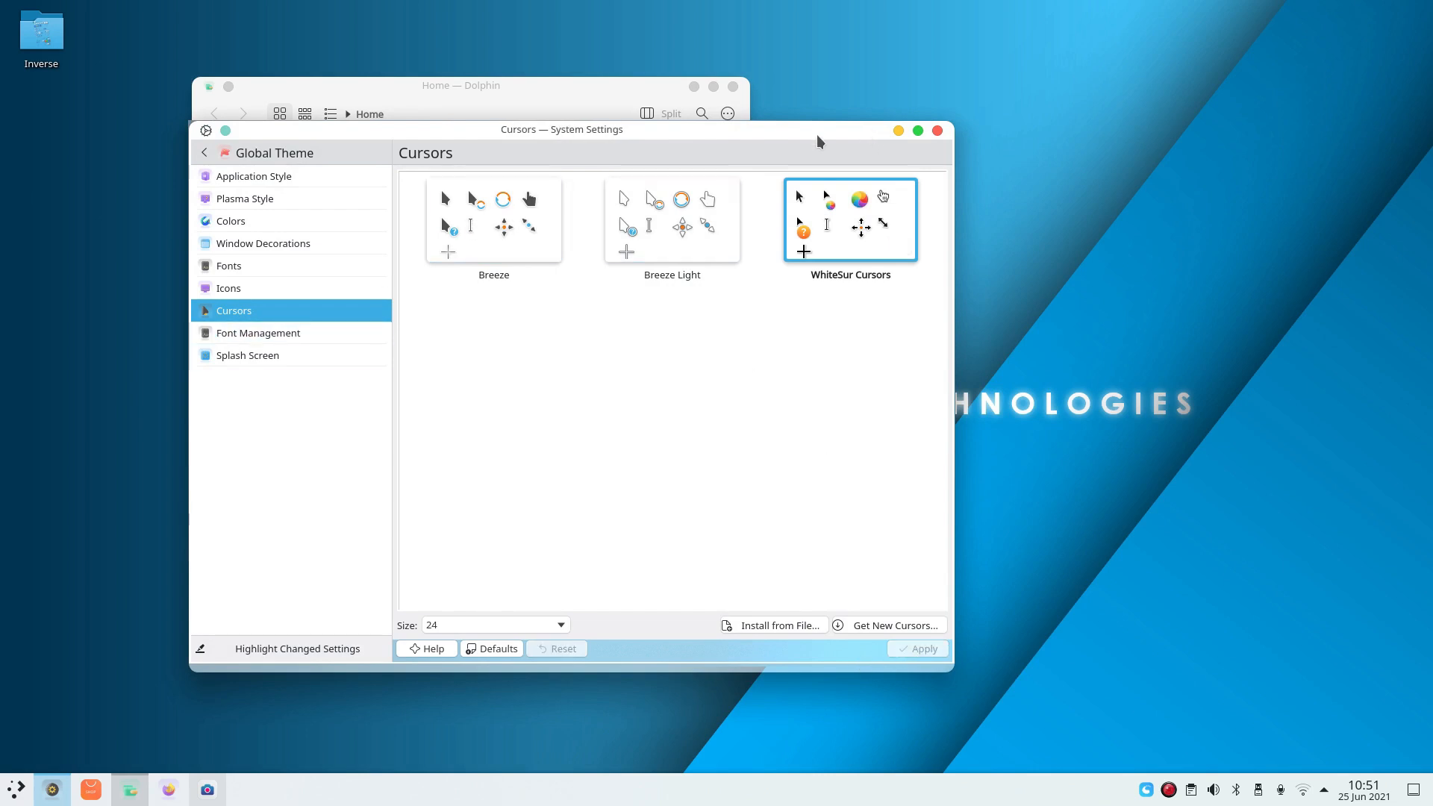
# Browse the downloadable splash screens and sort them by rating.
pyautogui.click(284, 357)
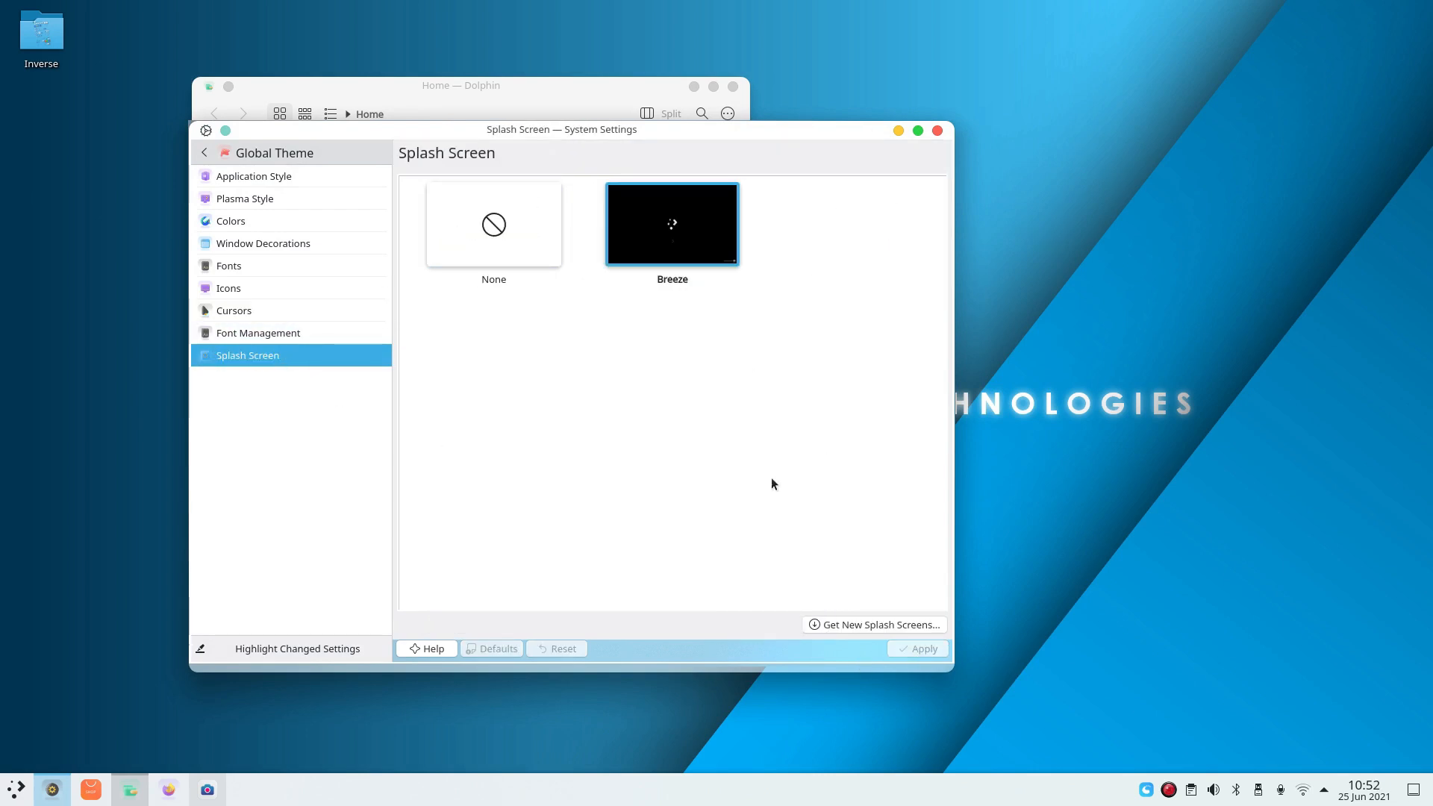
pyautogui.click(843, 622)
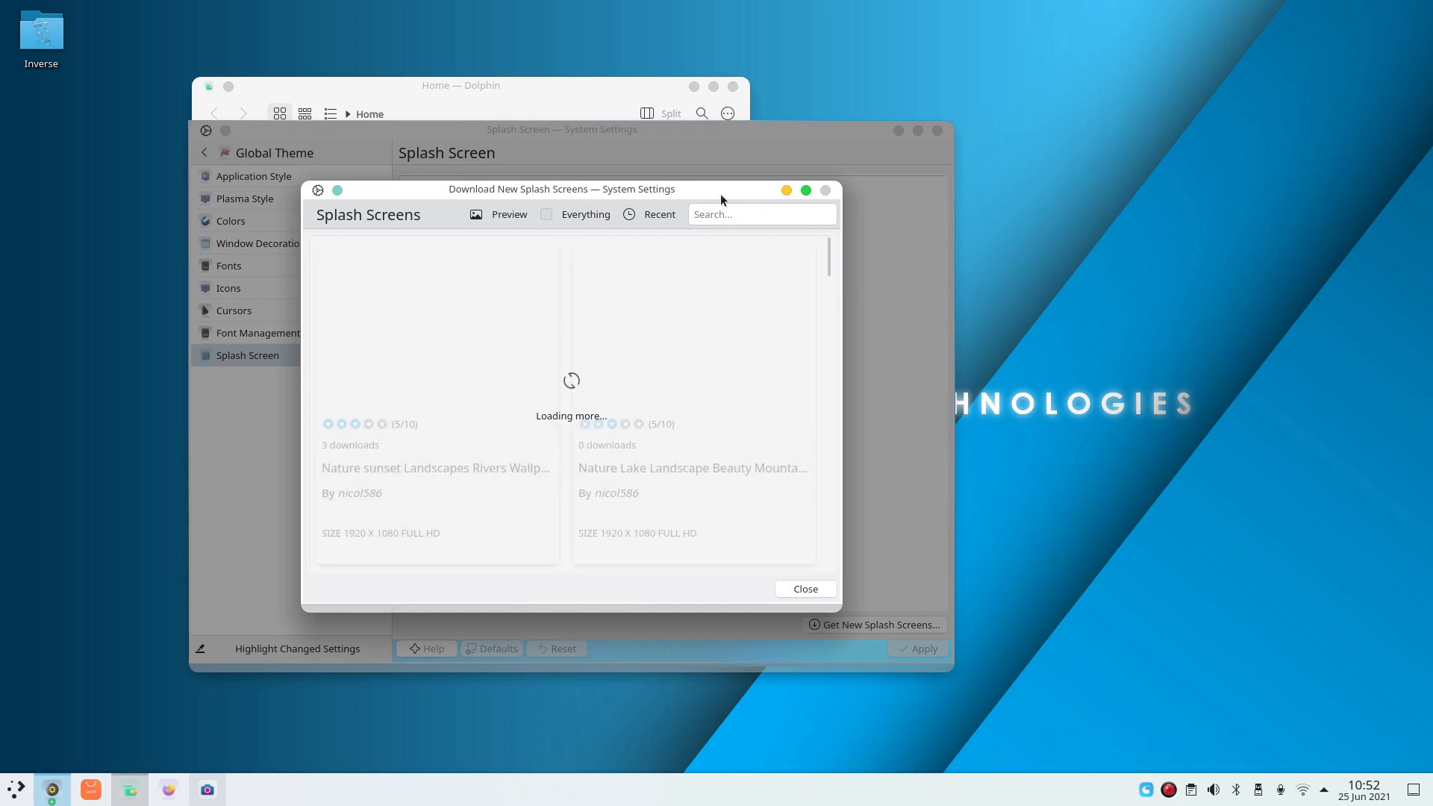
pyautogui.moveTo(720, 191); pyautogui.dragTo(690, 167)
pyautogui.scroll(-6, 486, 455)
pyautogui.scroll(-5, 746, 329)
pyautogui.scroll(-8, 746, 403)
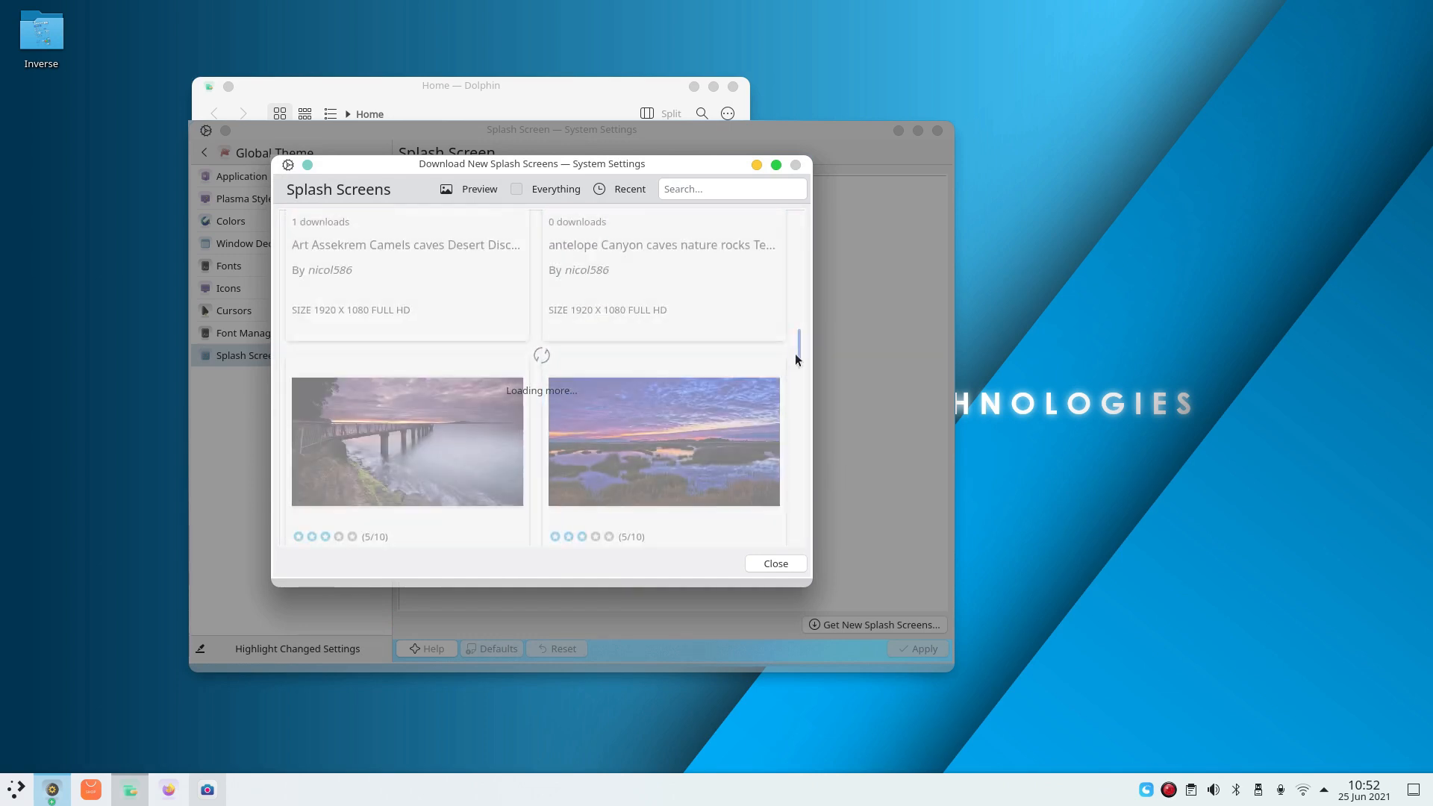
pyautogui.moveTo(803, 355); pyautogui.dragTo(799, 386)
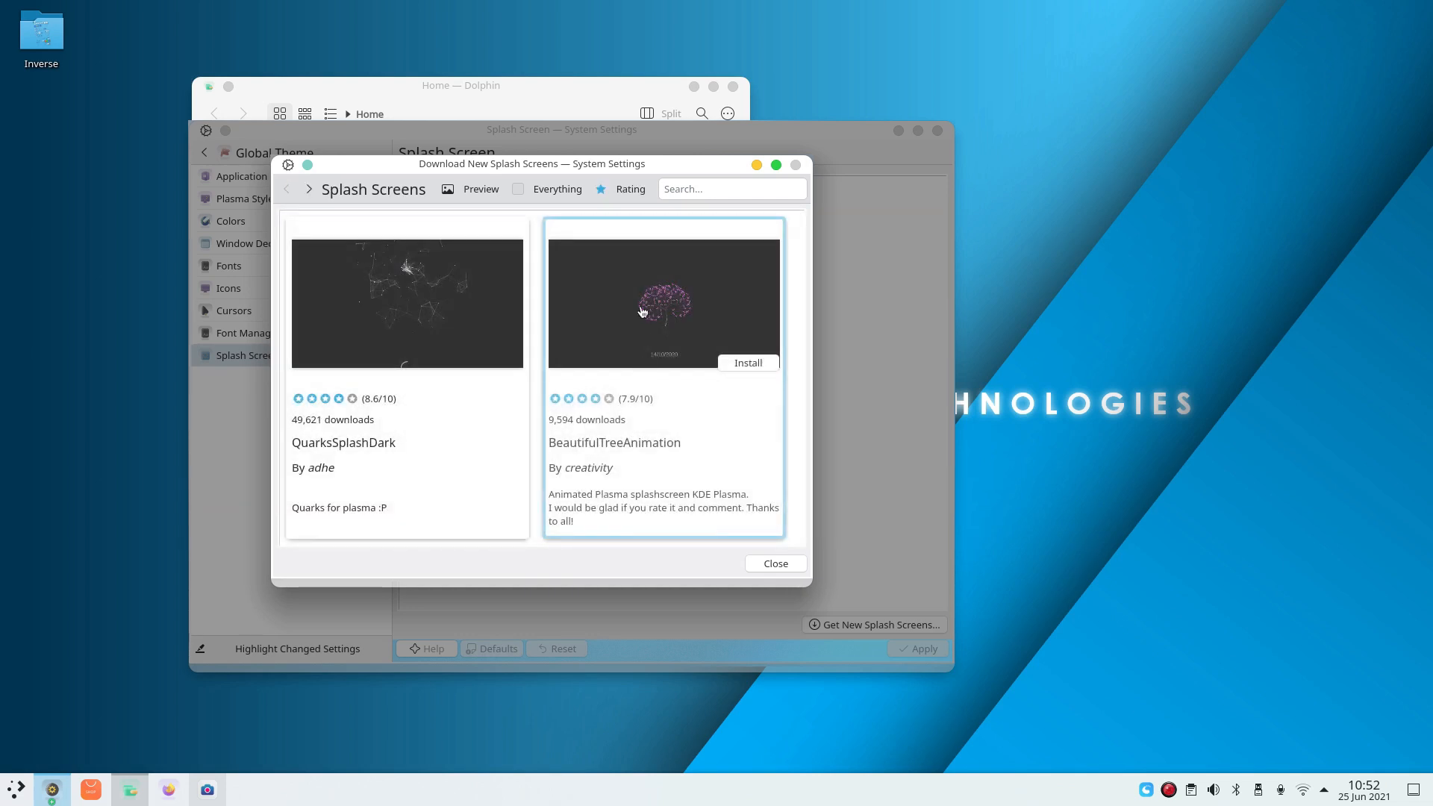
# Check the QuarksSplashDark details, then install the BeautifulTreeAnimation splash screen and preview it.
pyautogui.click(423, 330)
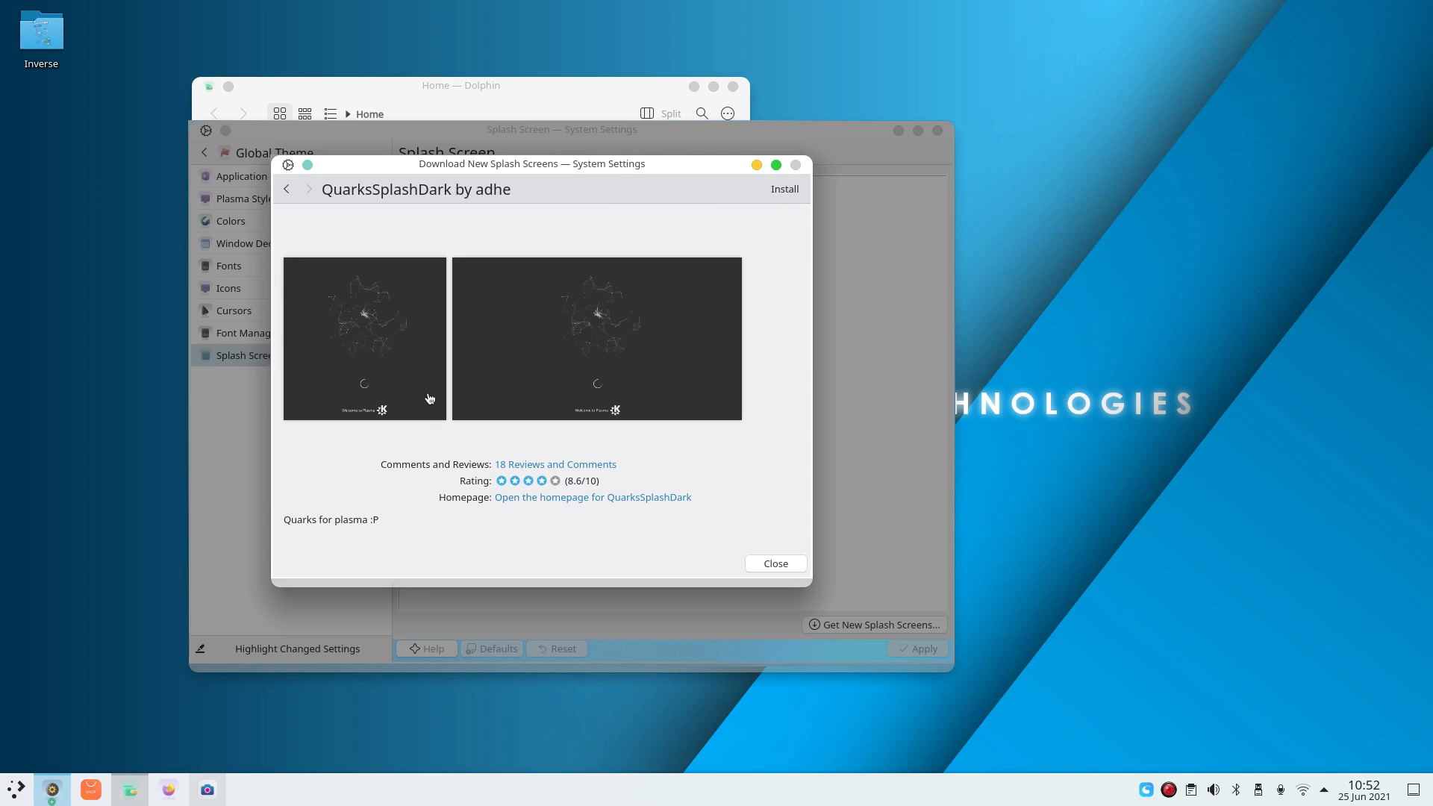
pyautogui.click(287, 189)
pyautogui.click(643, 373)
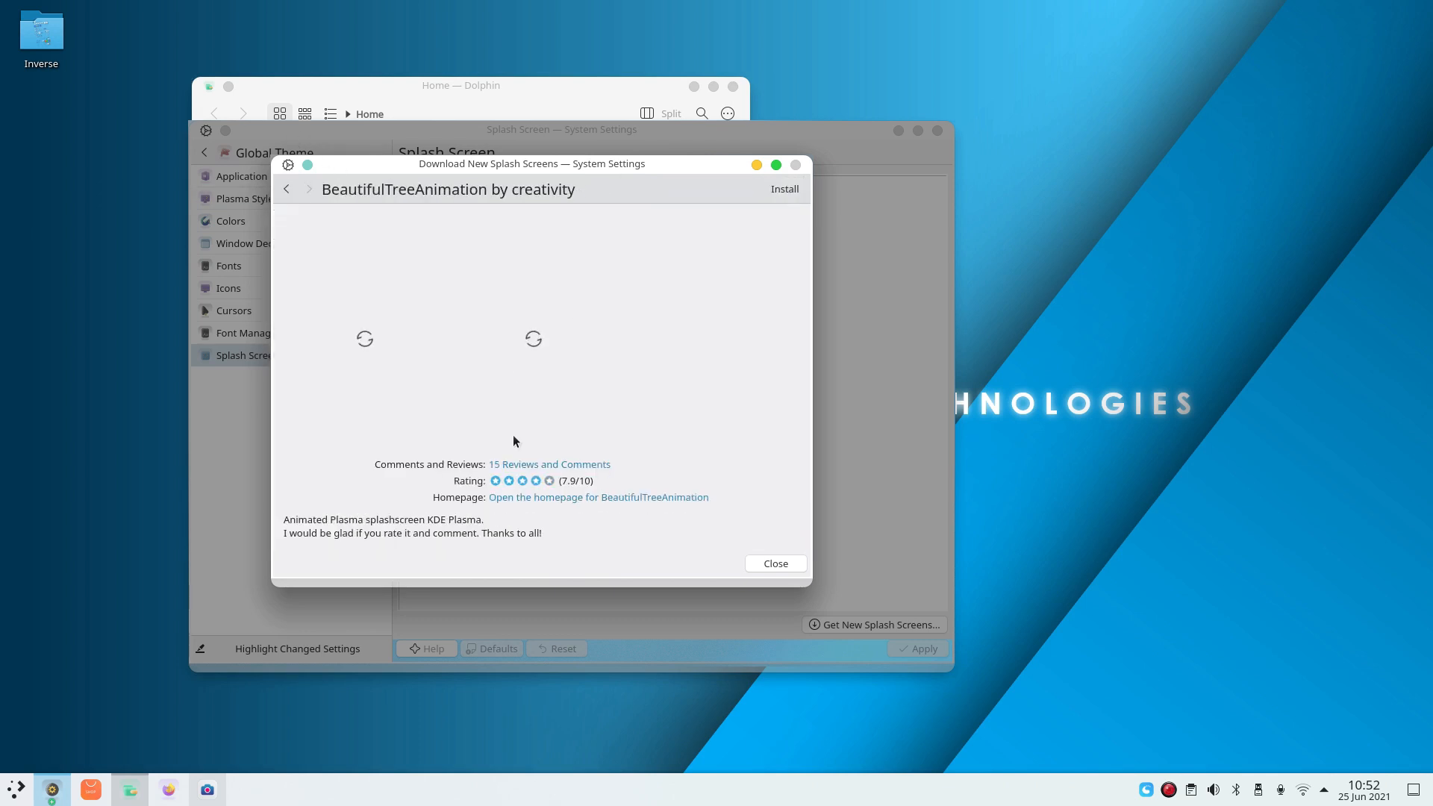
pyautogui.moveTo(693, 387); pyautogui.dragTo(567, 426)
pyautogui.click(784, 190)
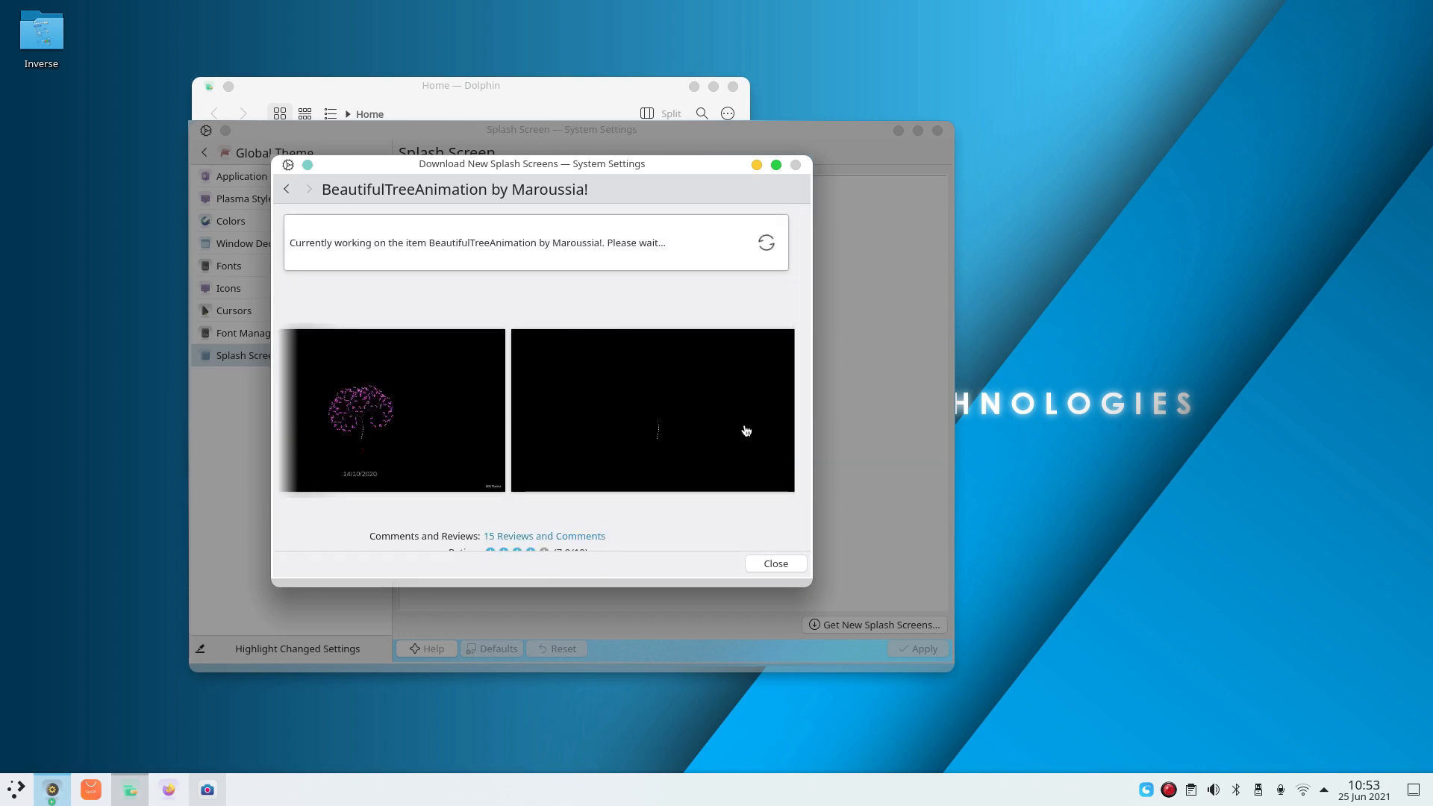
pyautogui.click(778, 564)
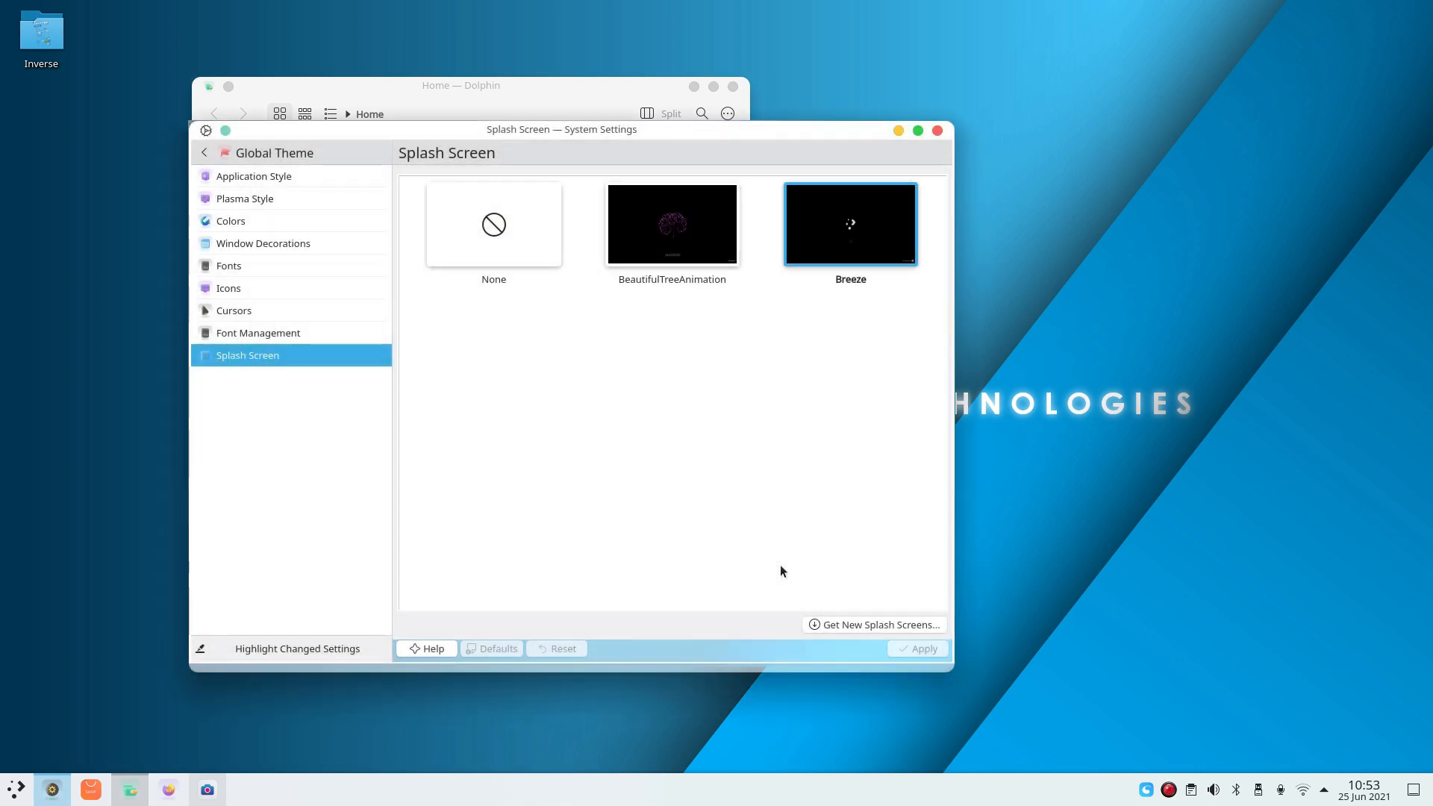
pyautogui.click(720, 250)
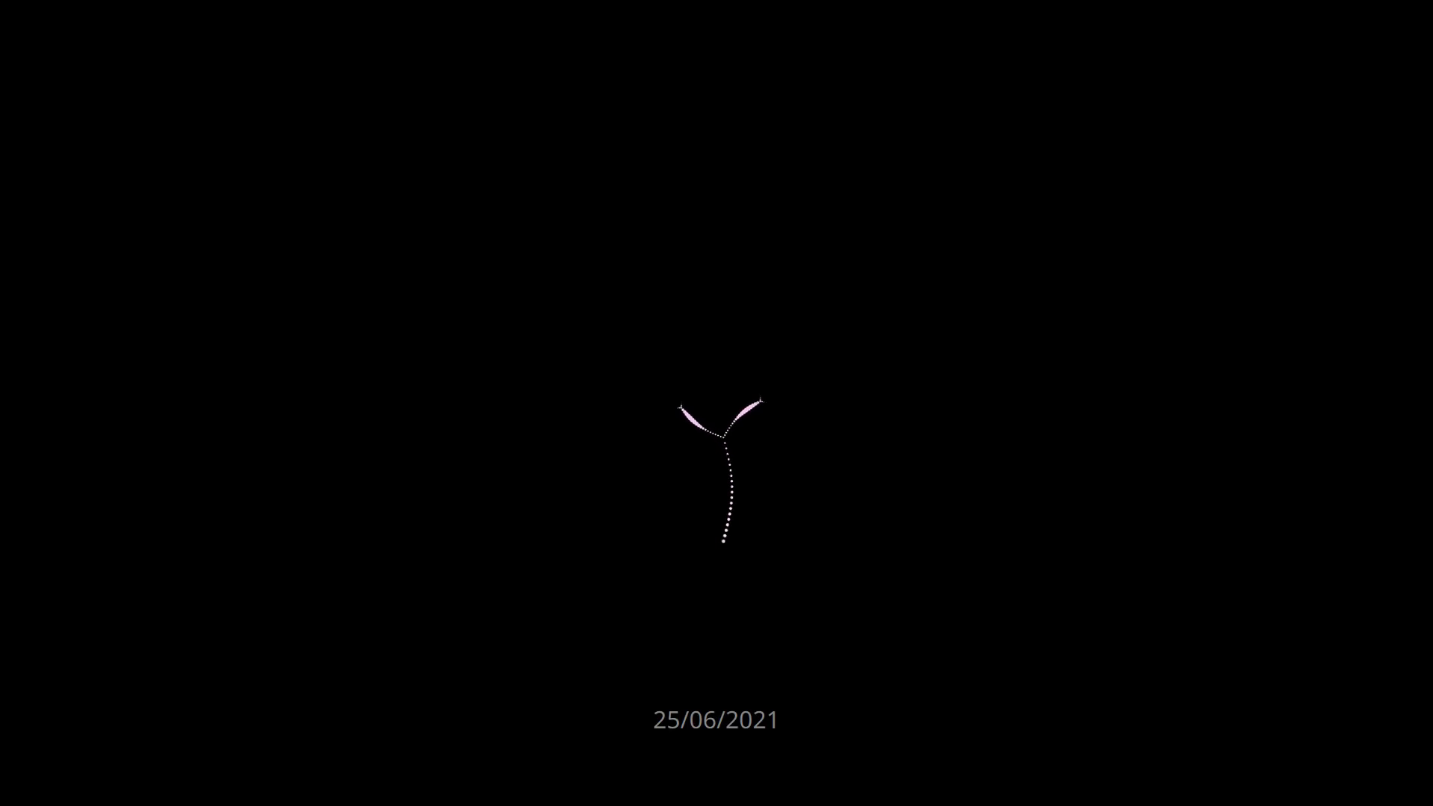
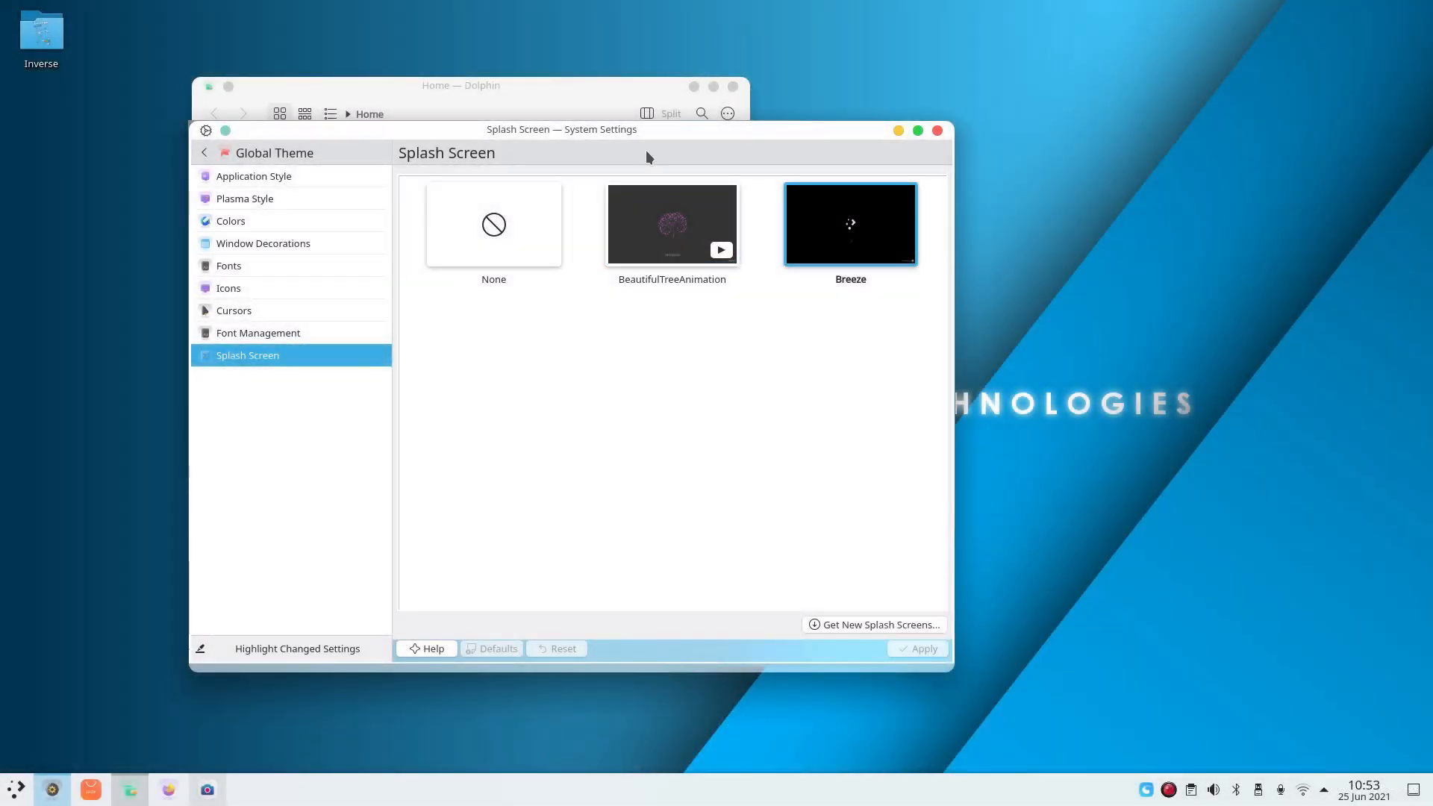
# Look through the Font Management, Plasma Style and Application Style settings pages.
pyautogui.moveTo(629, 127); pyautogui.dragTo(697, 144)
pyautogui.click(312, 349)
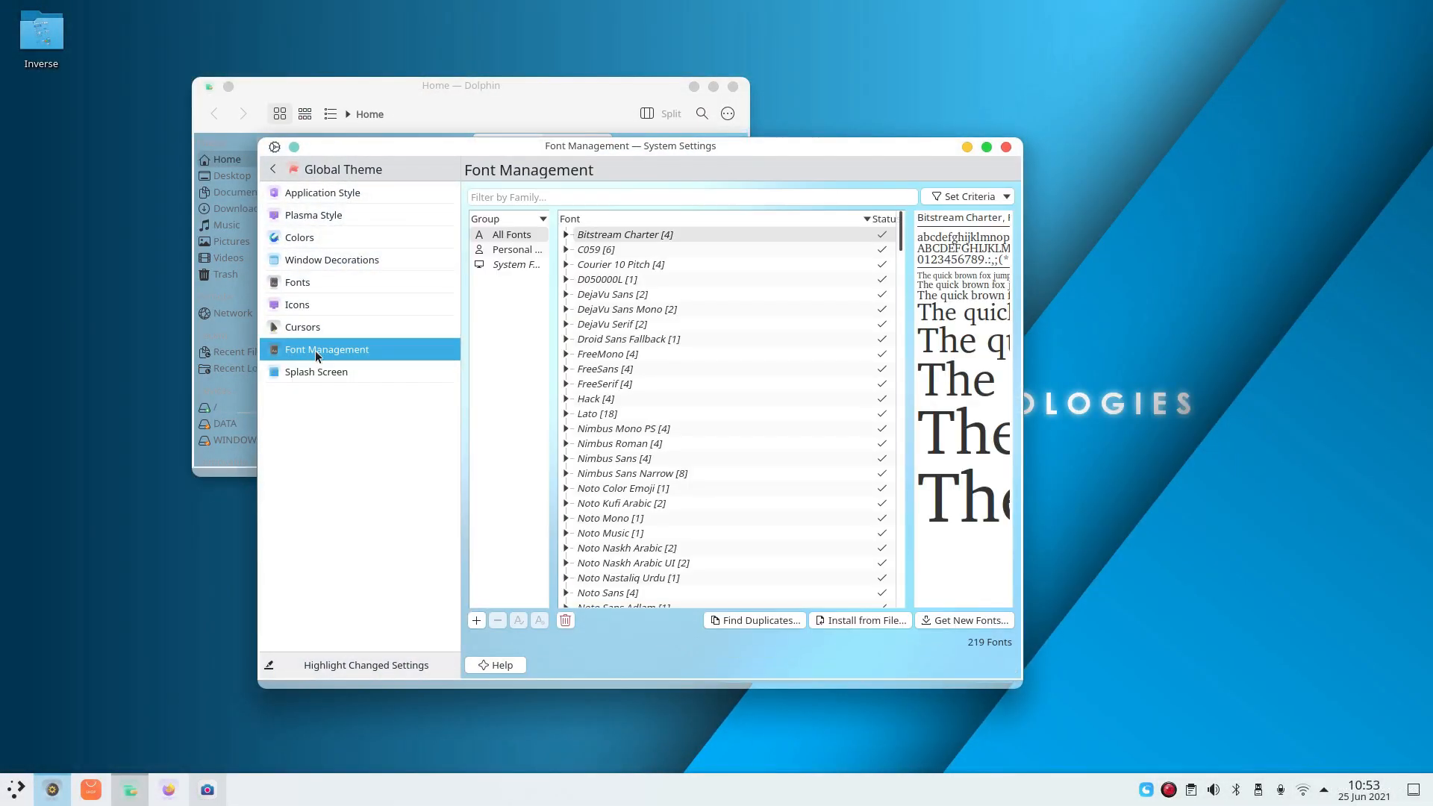
pyautogui.click(324, 217)
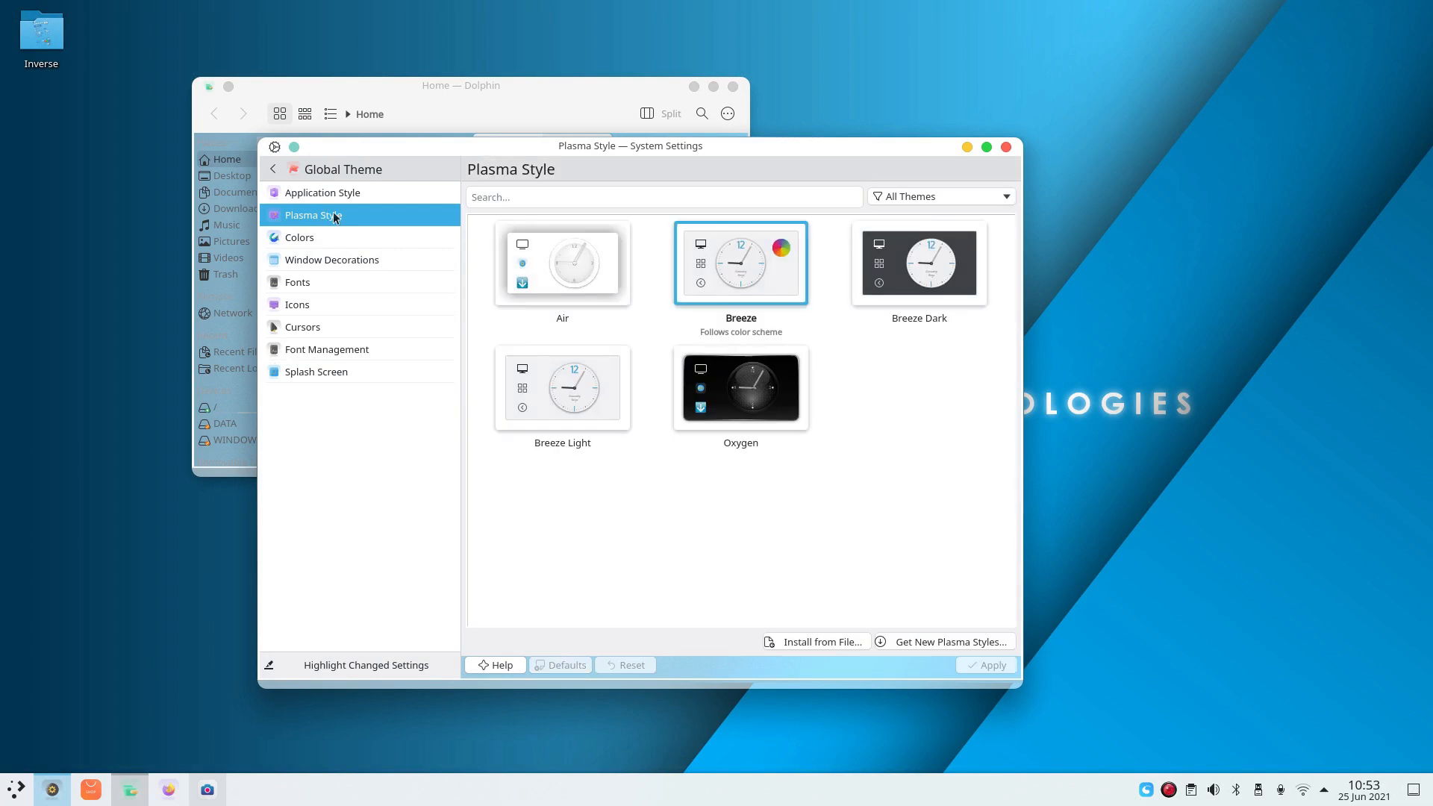
pyautogui.click(345, 196)
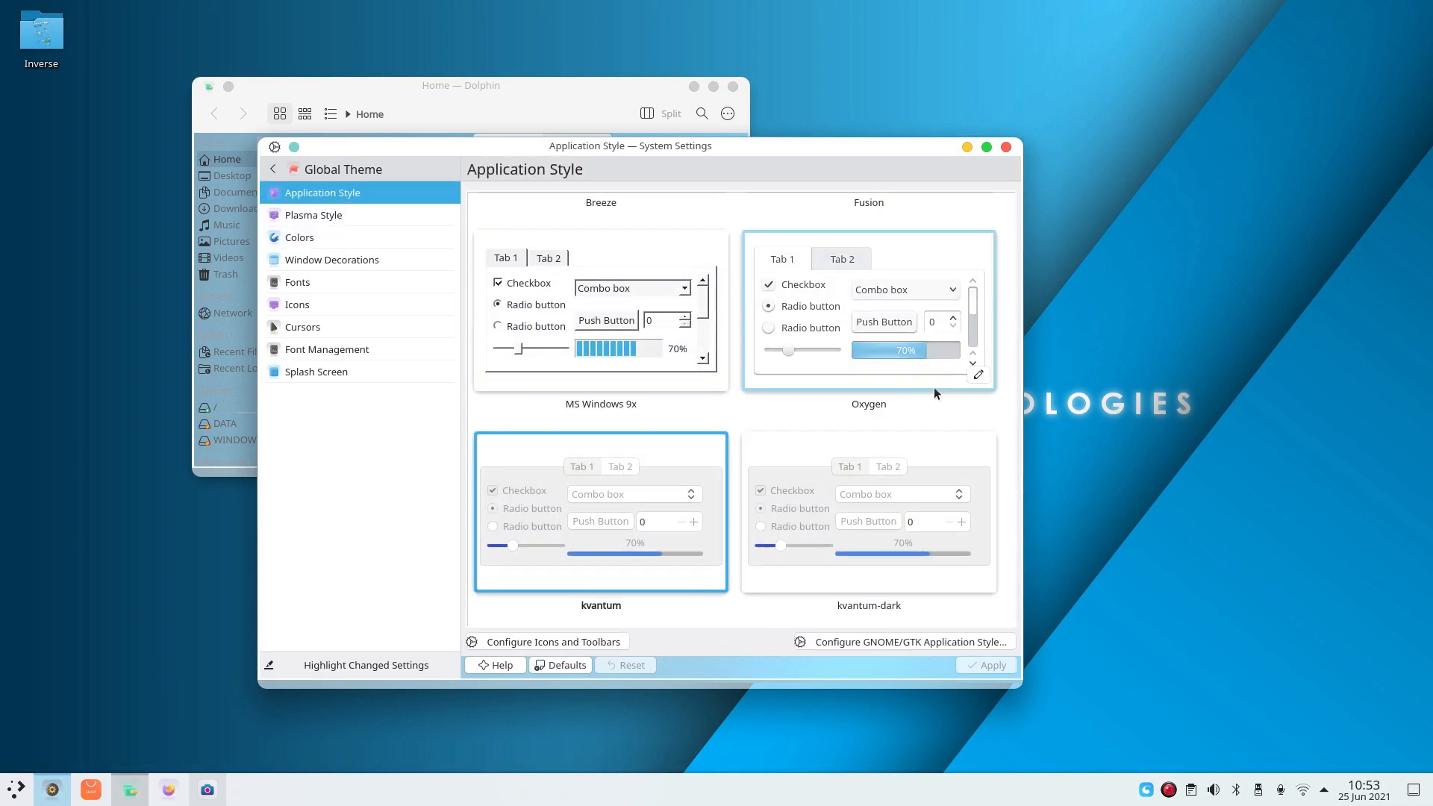
pyautogui.scroll(2, 976, 217)
pyautogui.scroll(1, 974, 216)
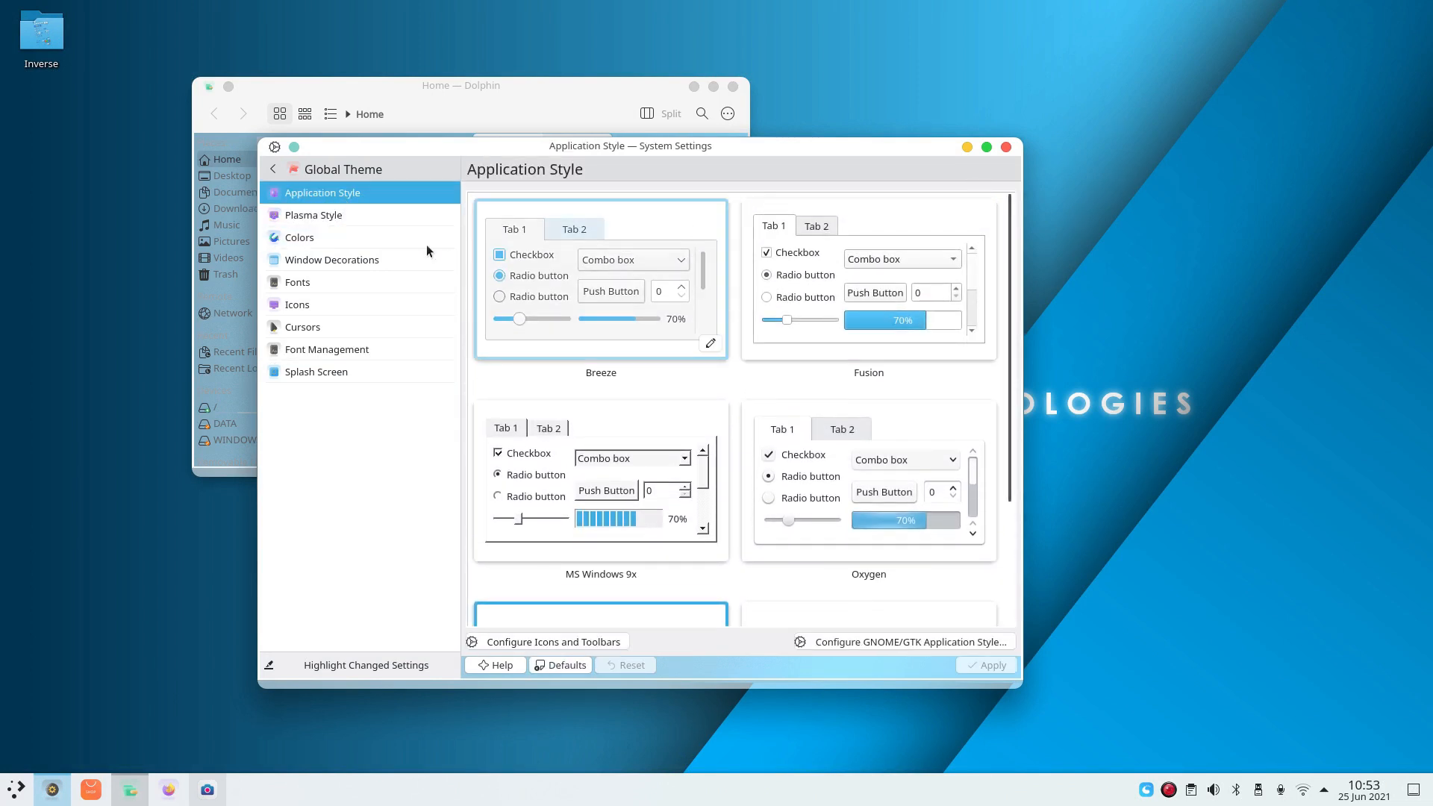
# Leave the Global Theme settings and close the System Settings and Dolphin windows.
pyautogui.click(273, 169)
pyautogui.moveTo(518, 150); pyautogui.dragTo(738, 45)
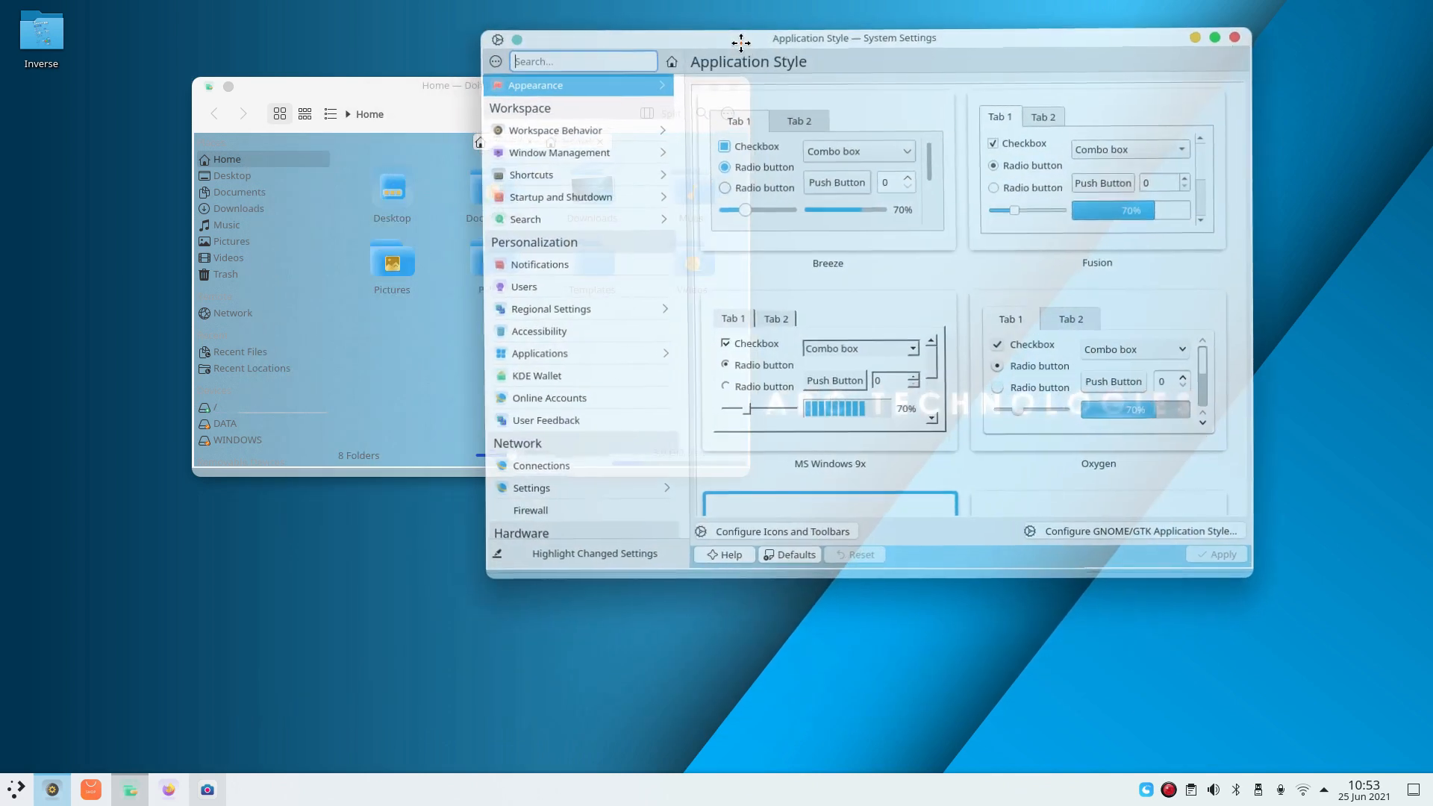
pyautogui.click(1225, 41)
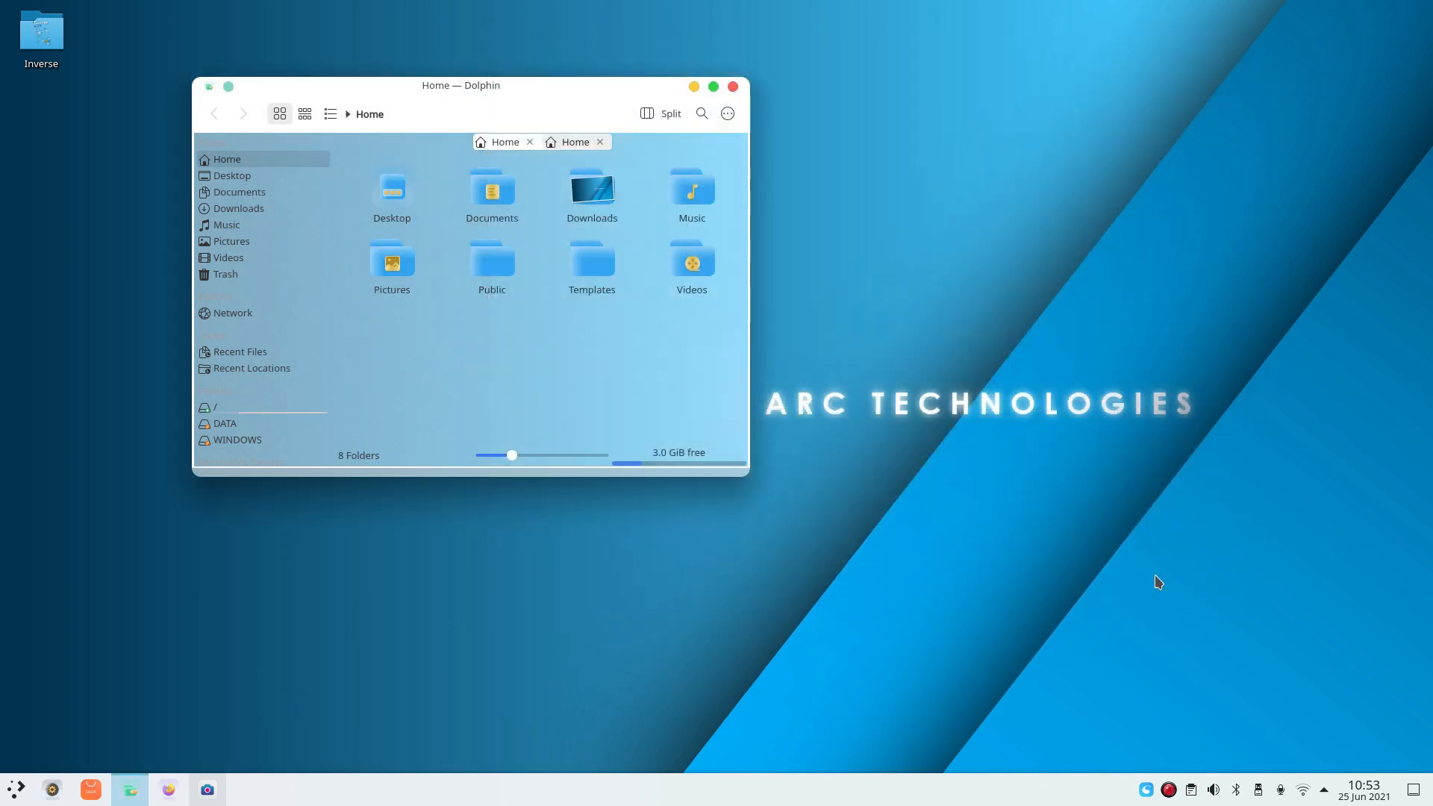
pyautogui.click(732, 87)
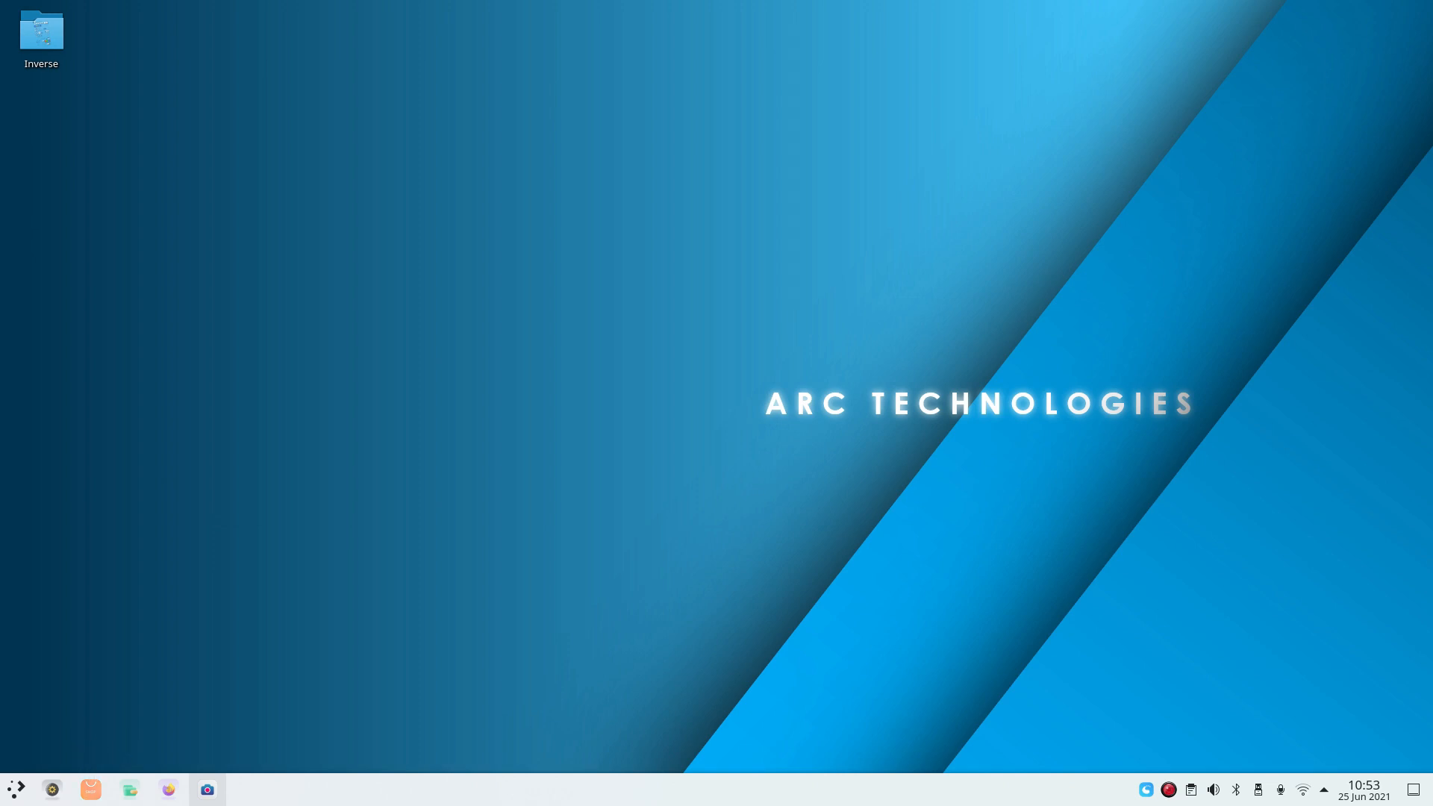
# Launch the Konsole terminal from the application launcher and move its window toward the middle of the desktop.
pyautogui.press('super')
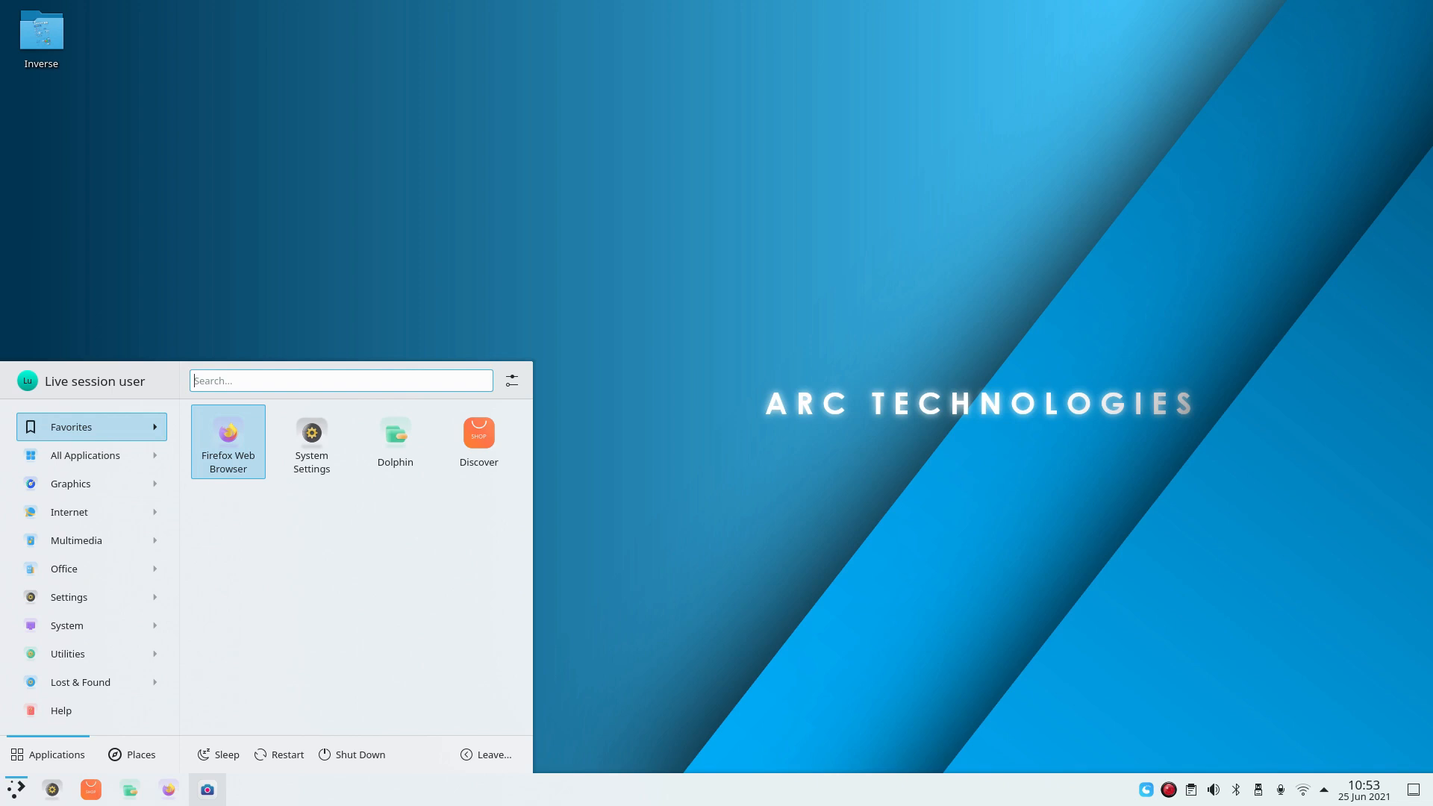
pyautogui.write('k')
pyautogui.press('Return')
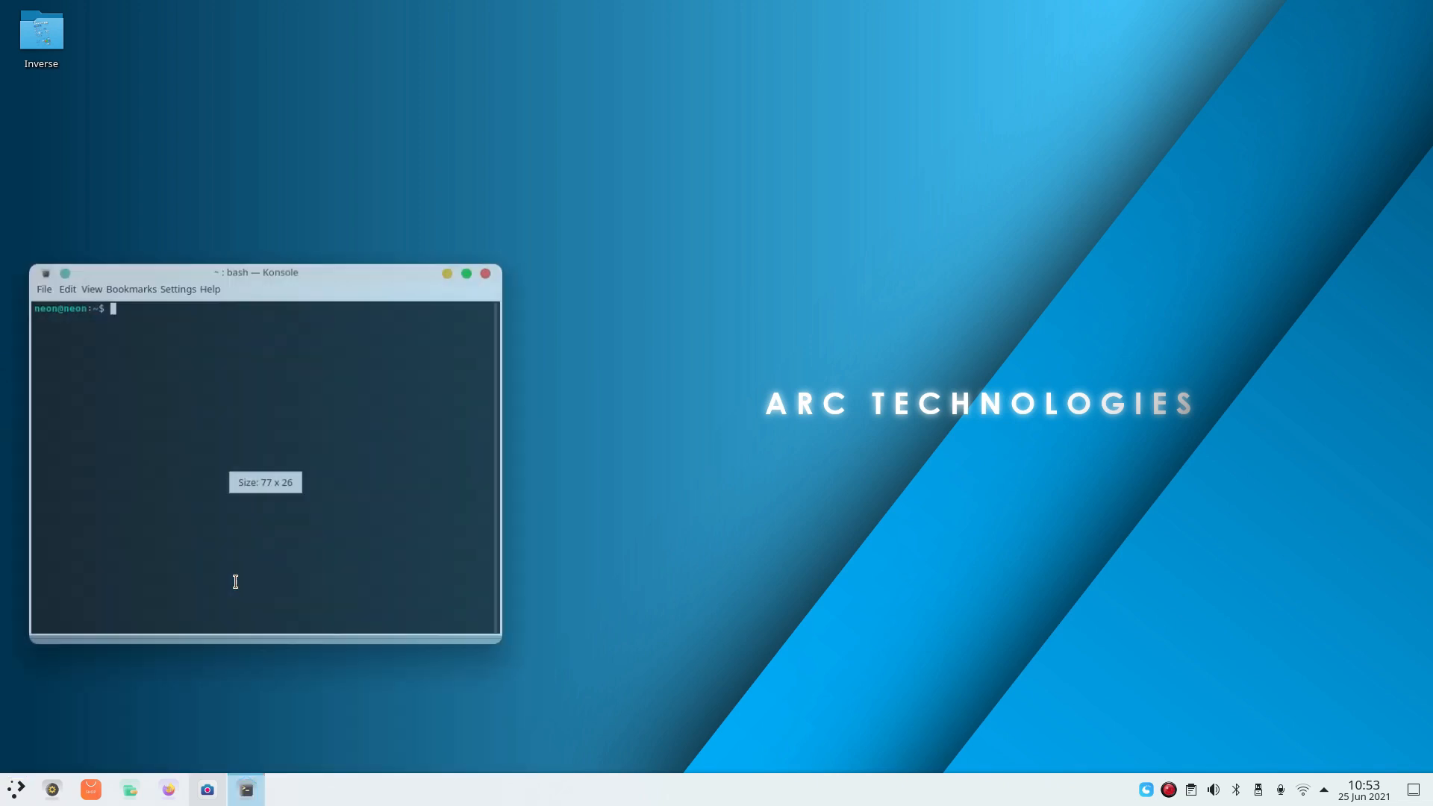
pyautogui.moveTo(197, 280); pyautogui.dragTo(440, 197)
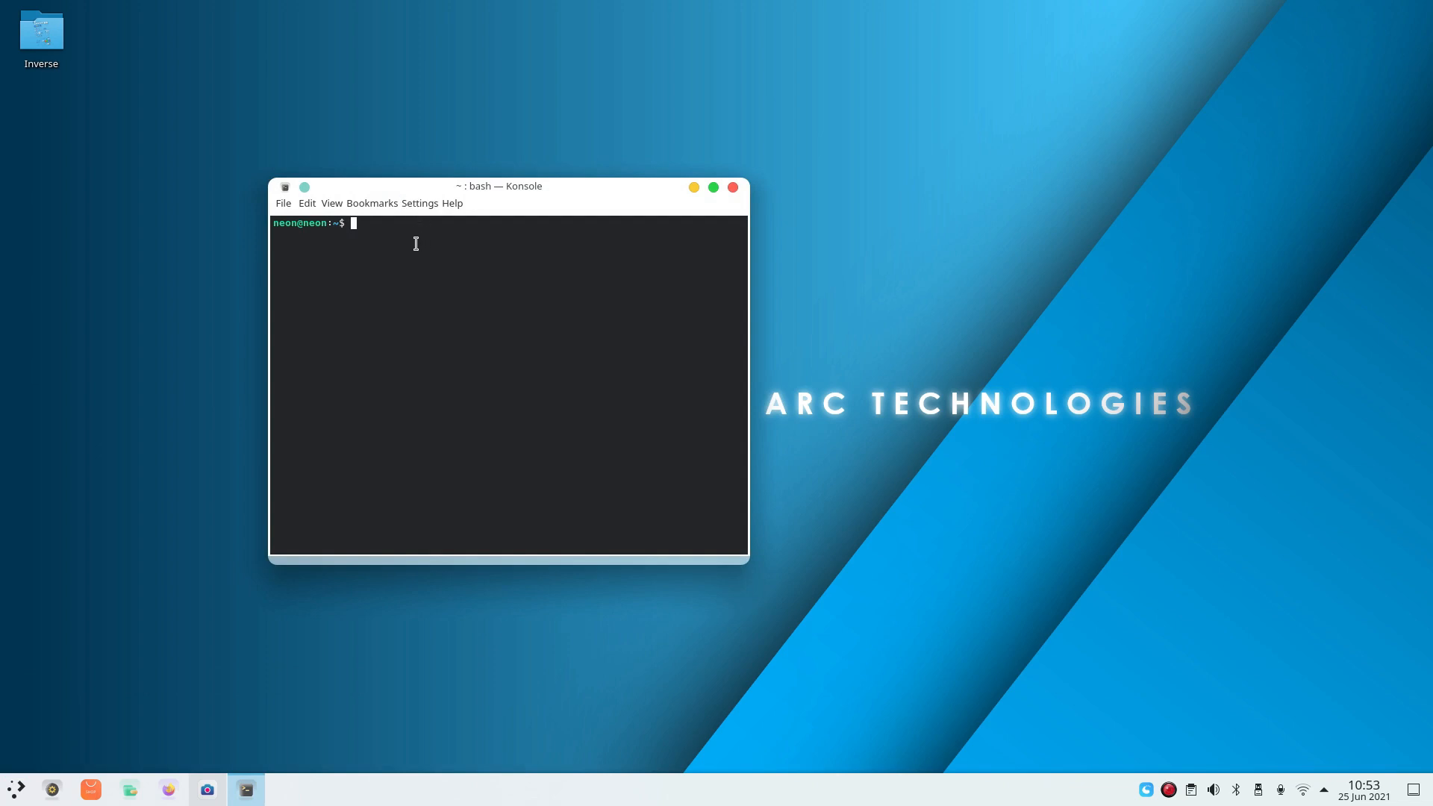
# Inspect the look of Konsole's menus and open the current profile for editing.
pyautogui.click(308, 204)
pyautogui.moveTo(355, 313)
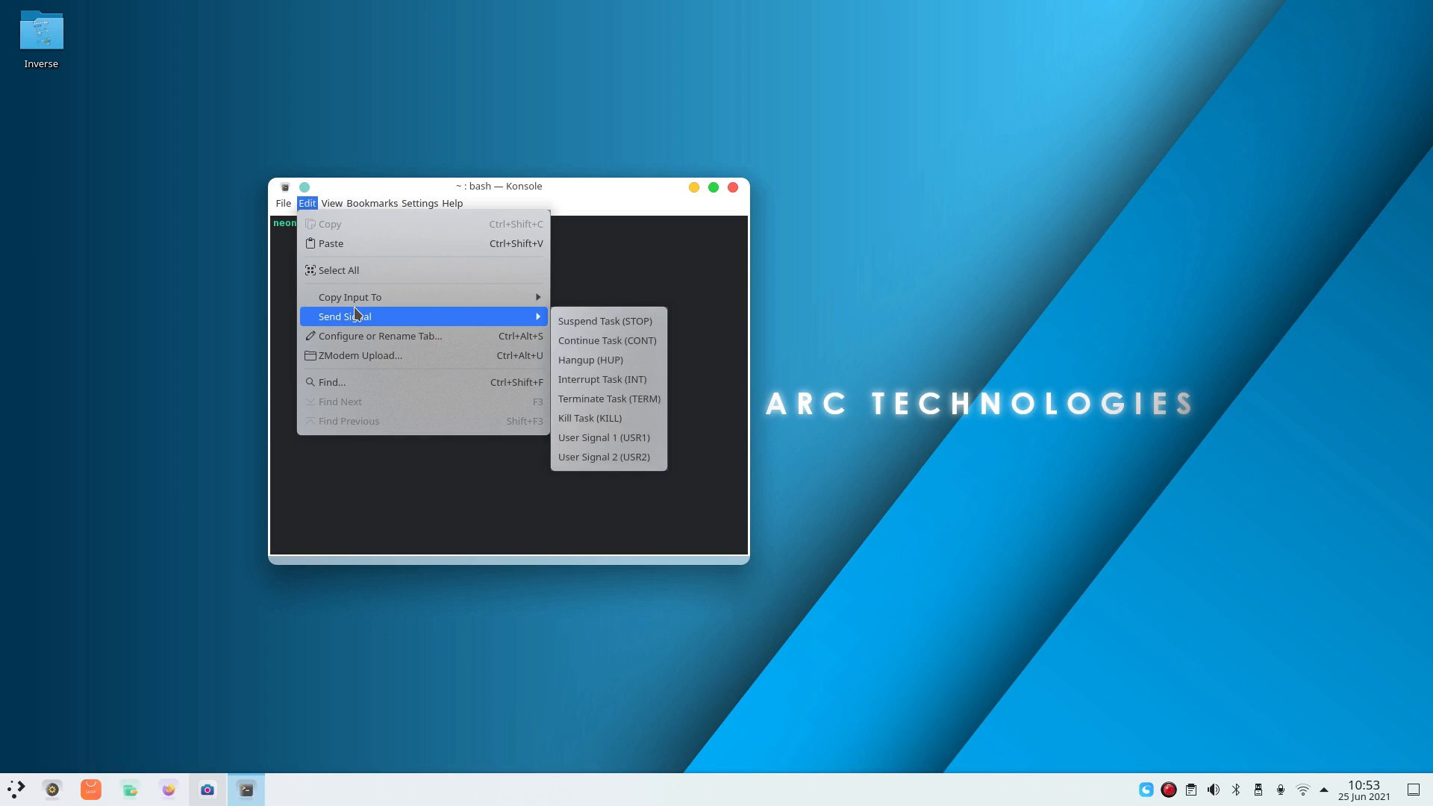
pyautogui.moveTo(460, 304)
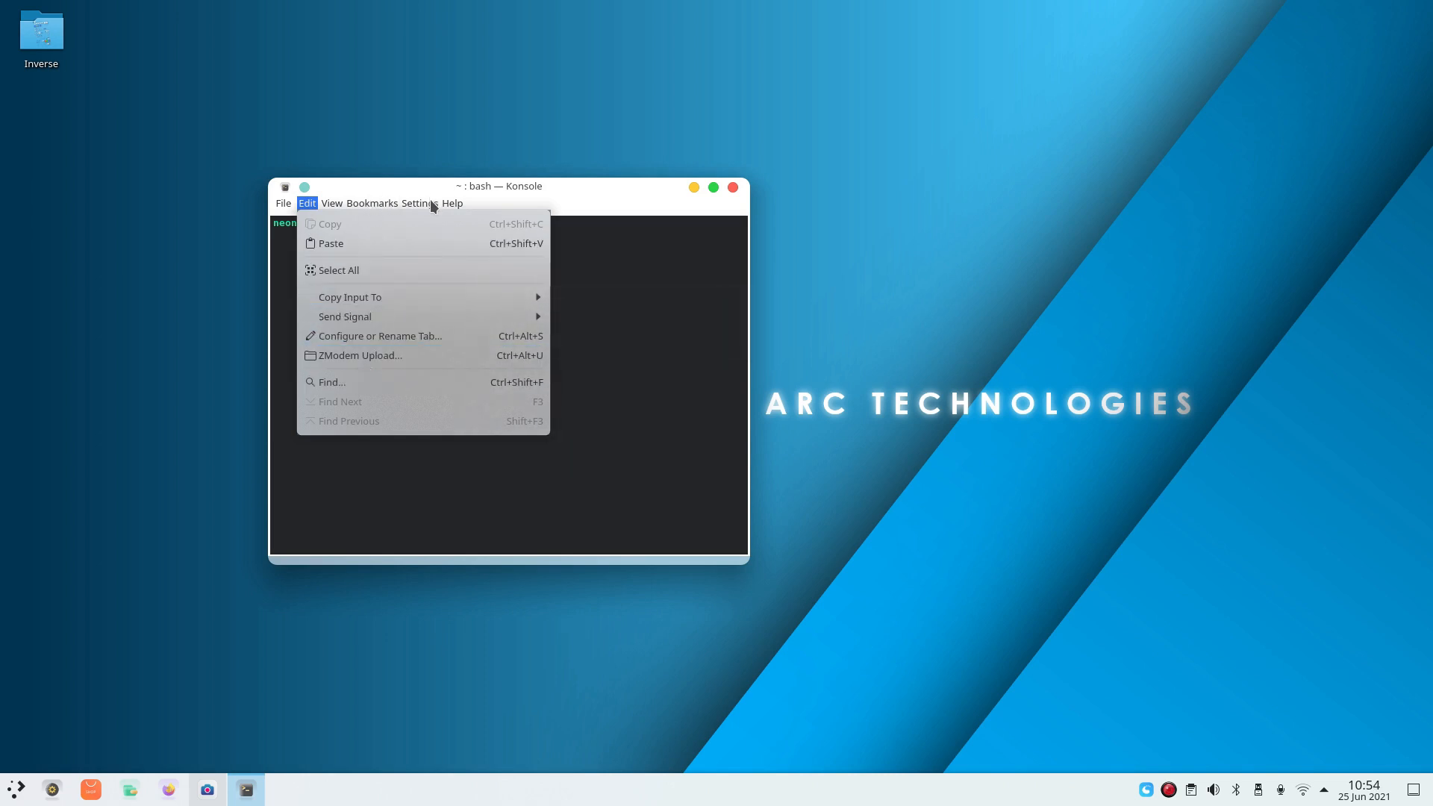
pyautogui.moveTo(426, 201)
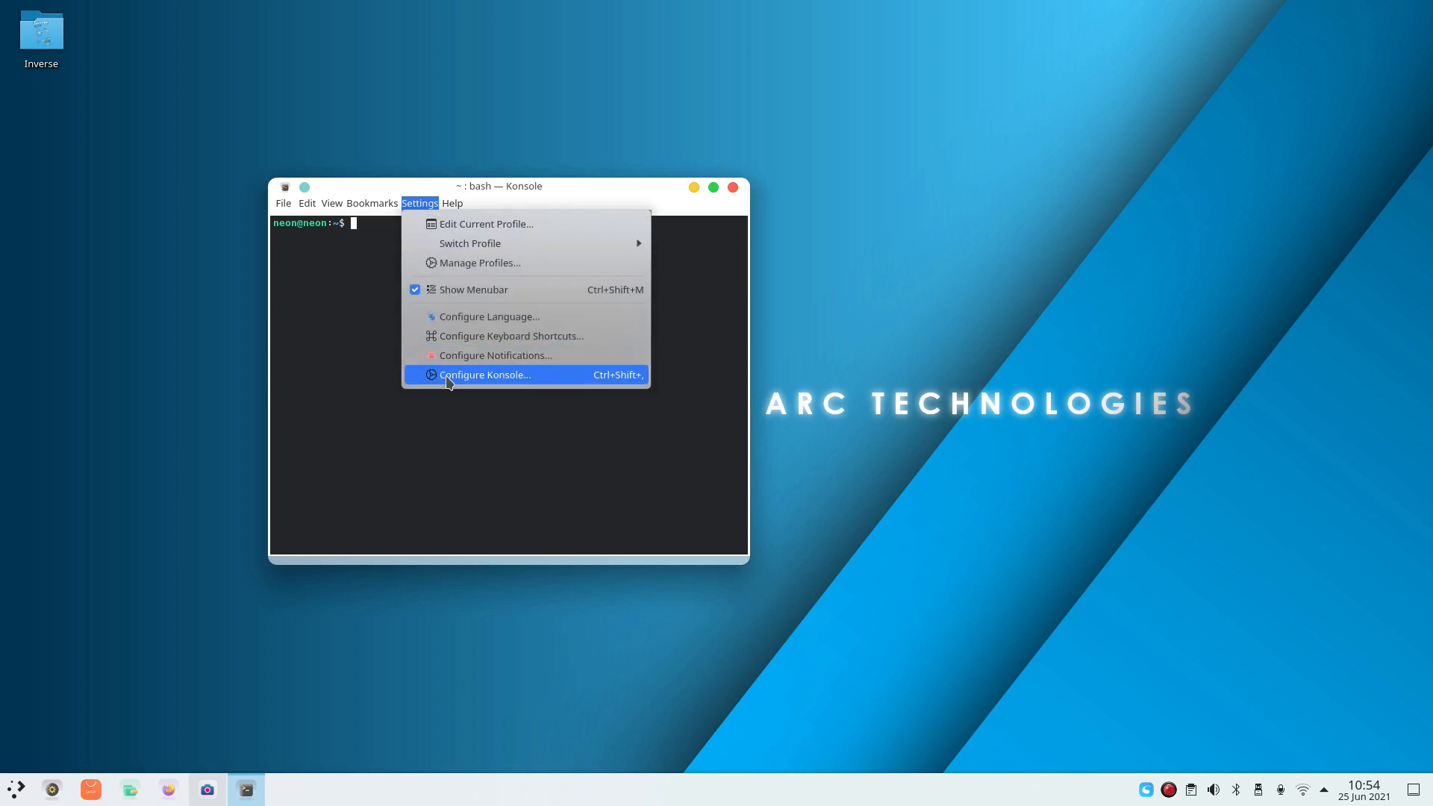
pyautogui.click(447, 224)
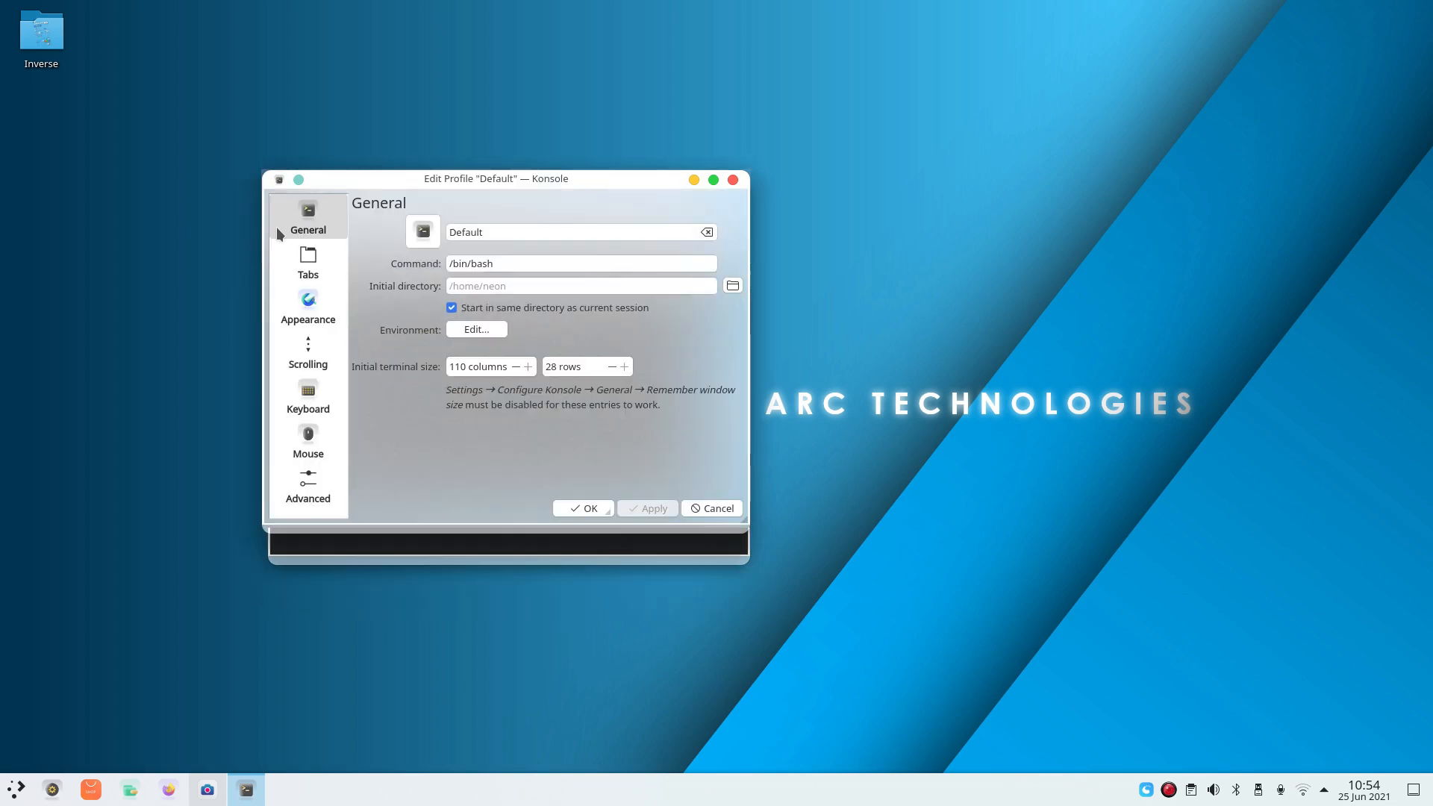
# Choose the Black on White color scheme for the Konsole profile and move the dialog off the terminal.
pyautogui.click(308, 306)
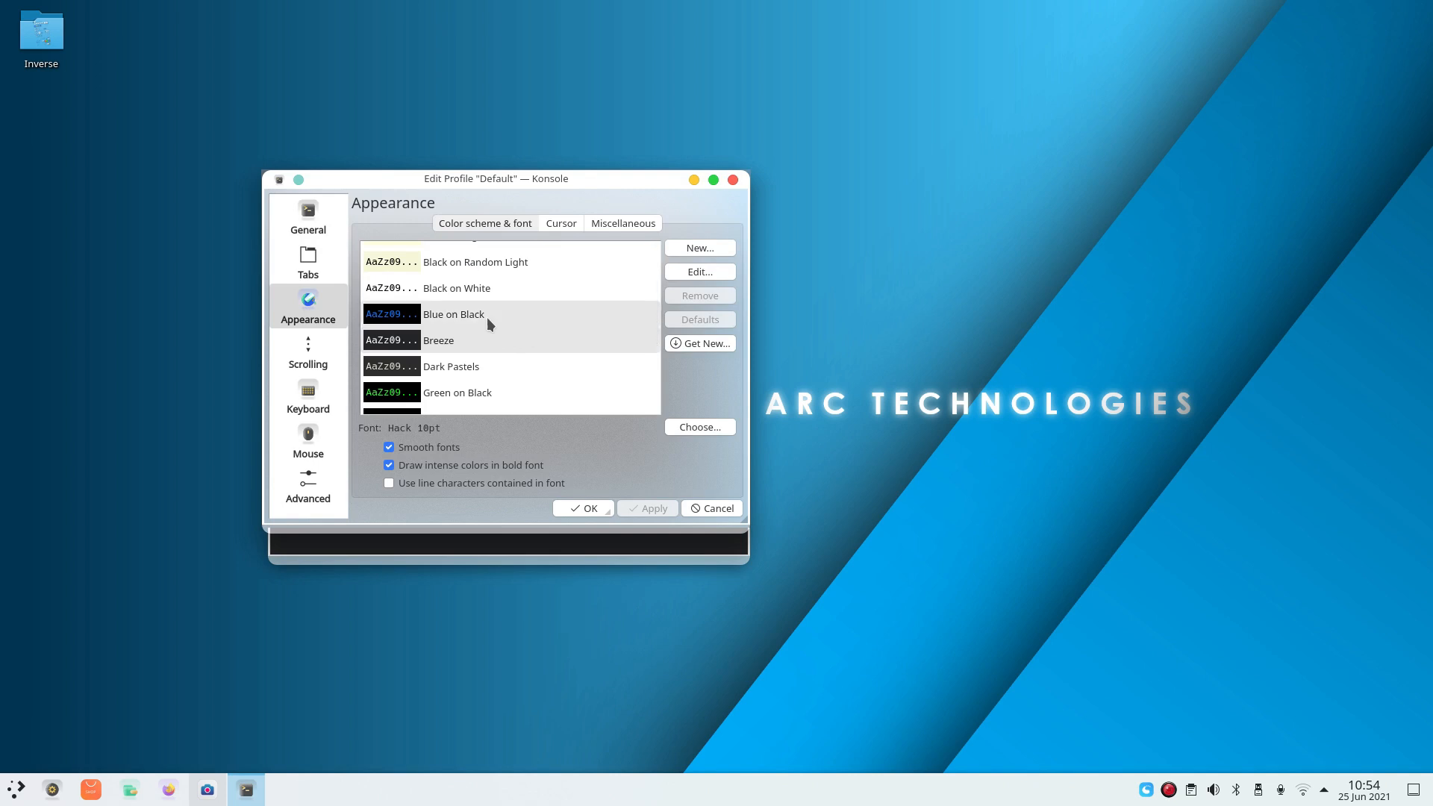
pyautogui.click(472, 293)
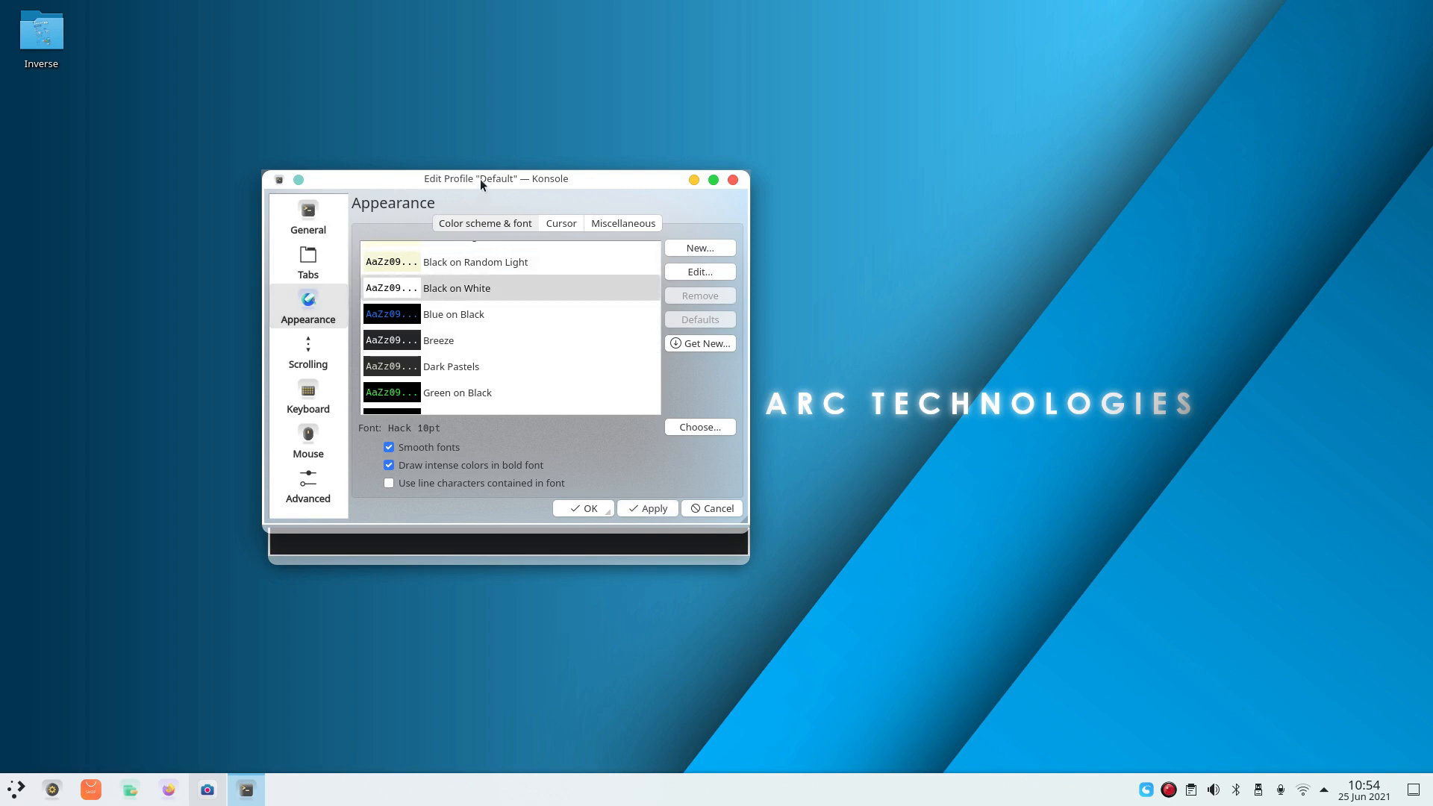
pyautogui.moveTo(575, 179); pyautogui.dragTo(983, 191)
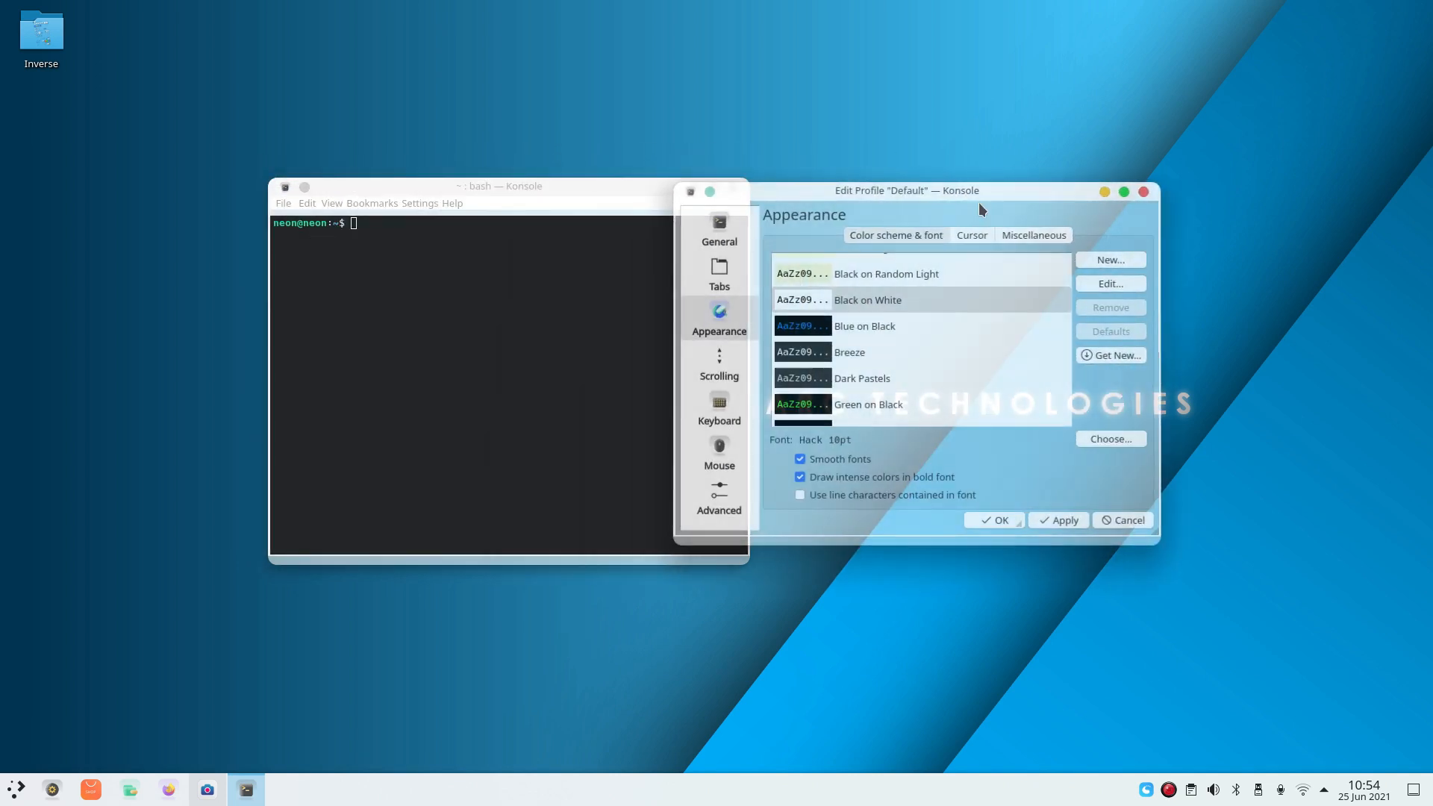
# Give the Black on White scheme 26% background transparency with background blur, and save the scheme and the profile.
pyautogui.click(1110, 282)
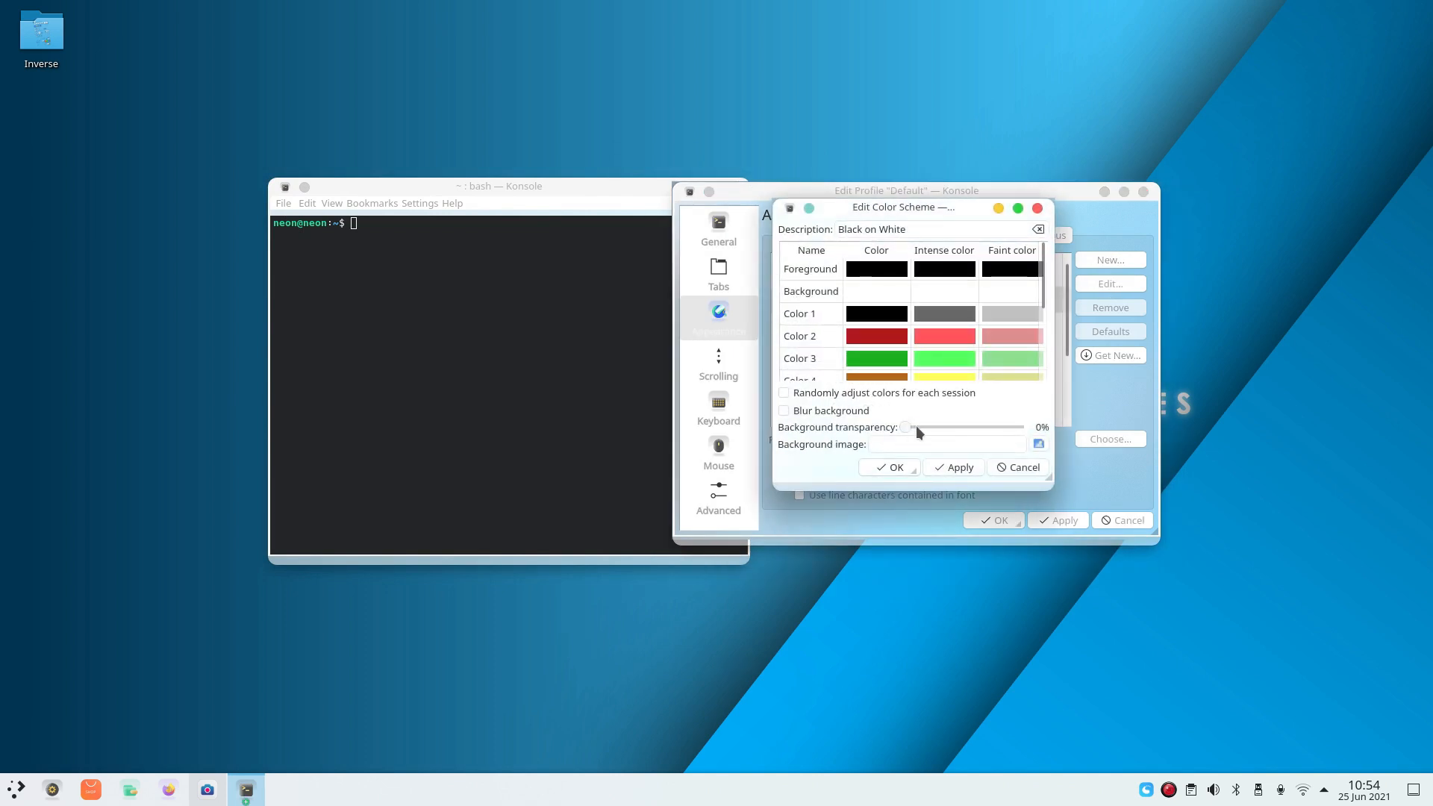
pyautogui.moveTo(910, 424); pyautogui.dragTo(931, 423)
pyautogui.click(806, 409)
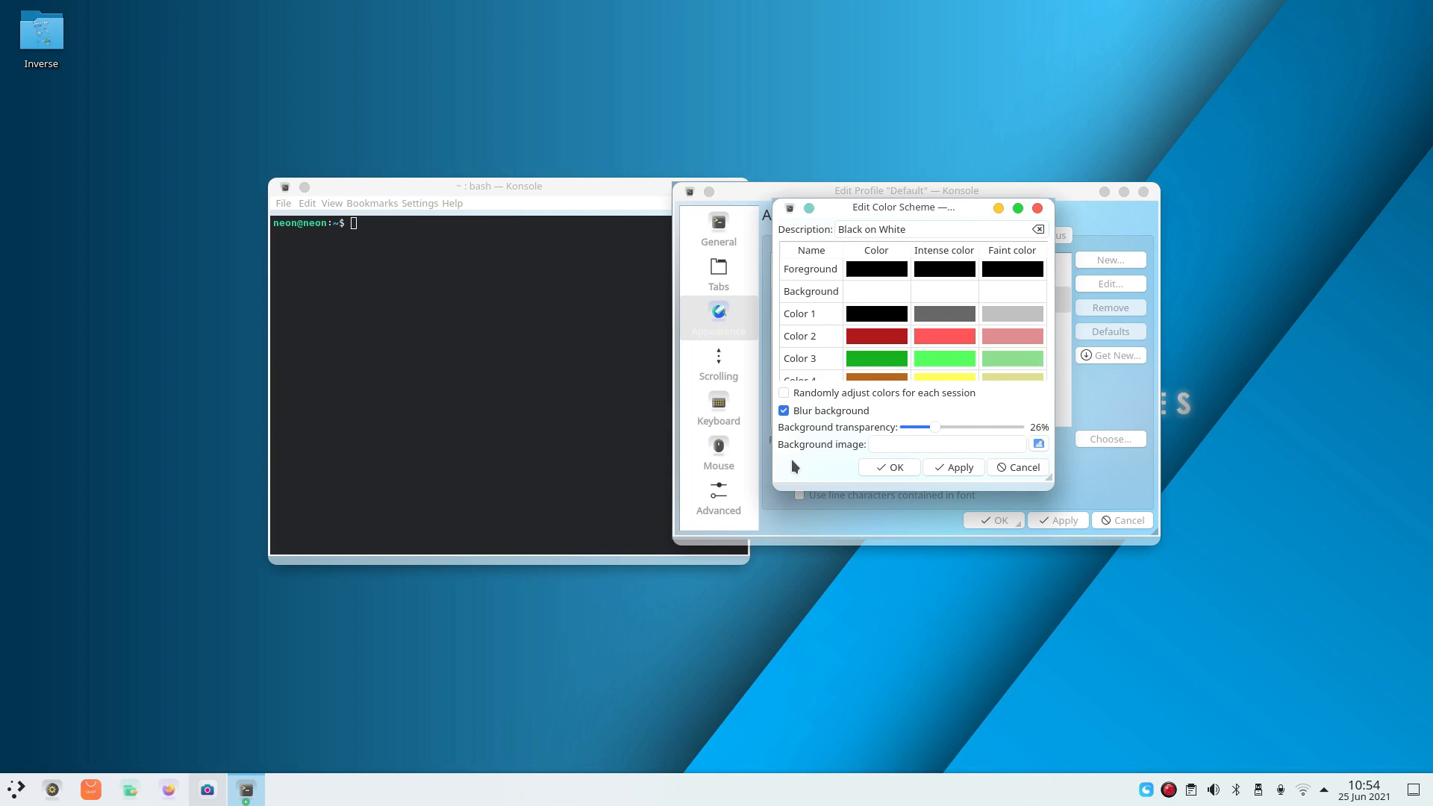
pyautogui.click(959, 467)
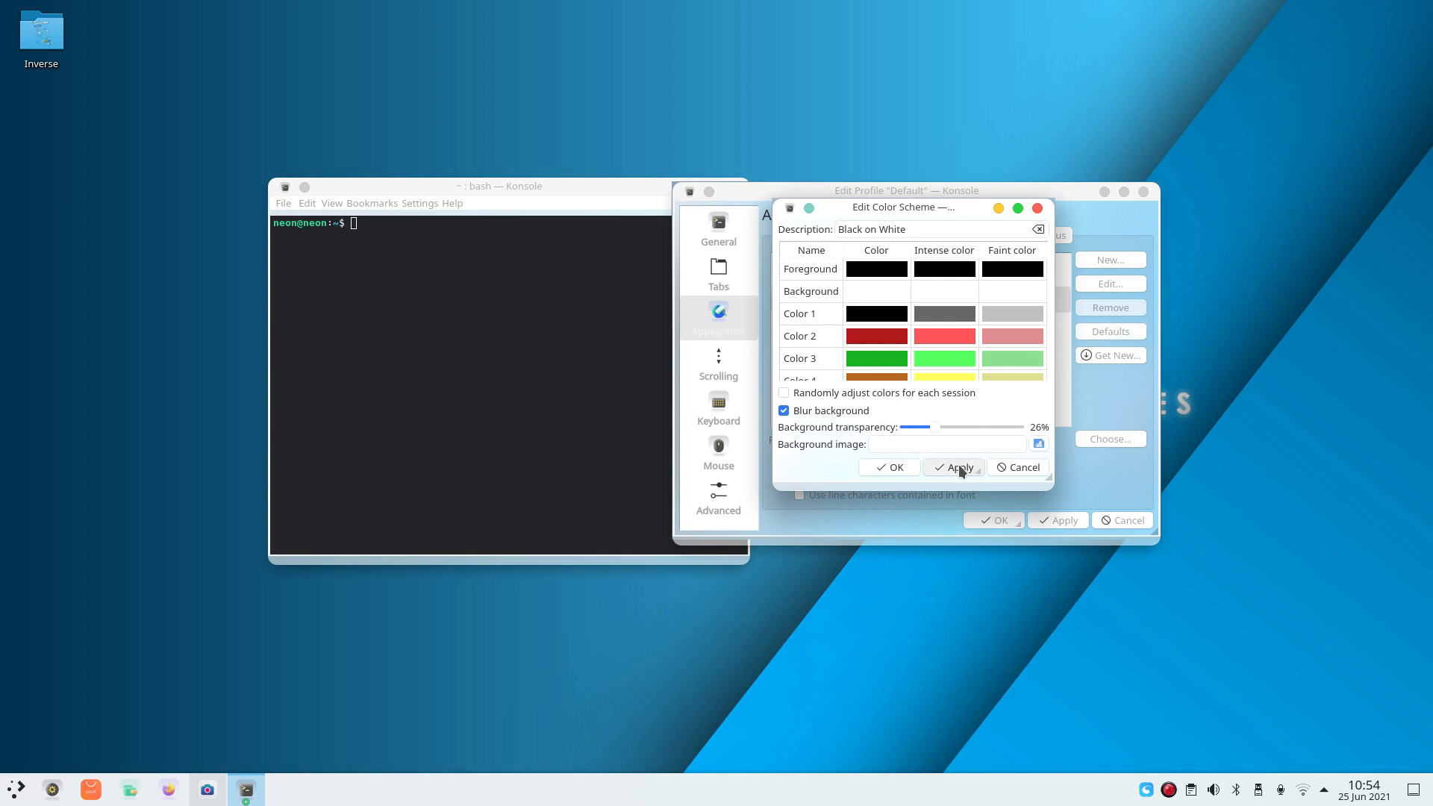
pyautogui.click(892, 468)
pyautogui.click(1012, 517)
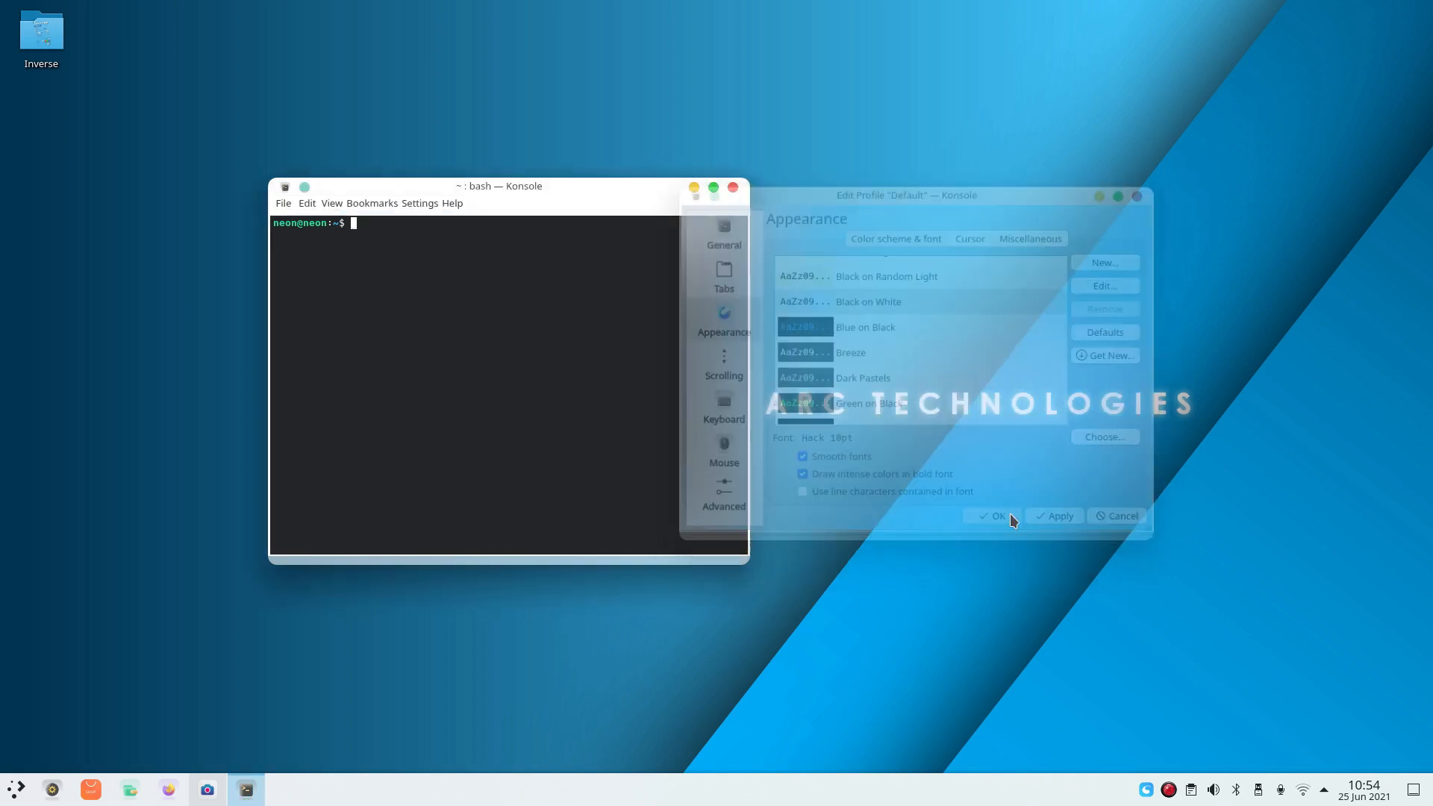
# Review the color schemes in the current profile's appearance settings, keeping Black on White selected, and close the editor.
pyautogui.click(415, 205)
pyautogui.click(455, 221)
pyautogui.moveTo(446, 177); pyautogui.dragTo(856, 164)
pyautogui.click(717, 295)
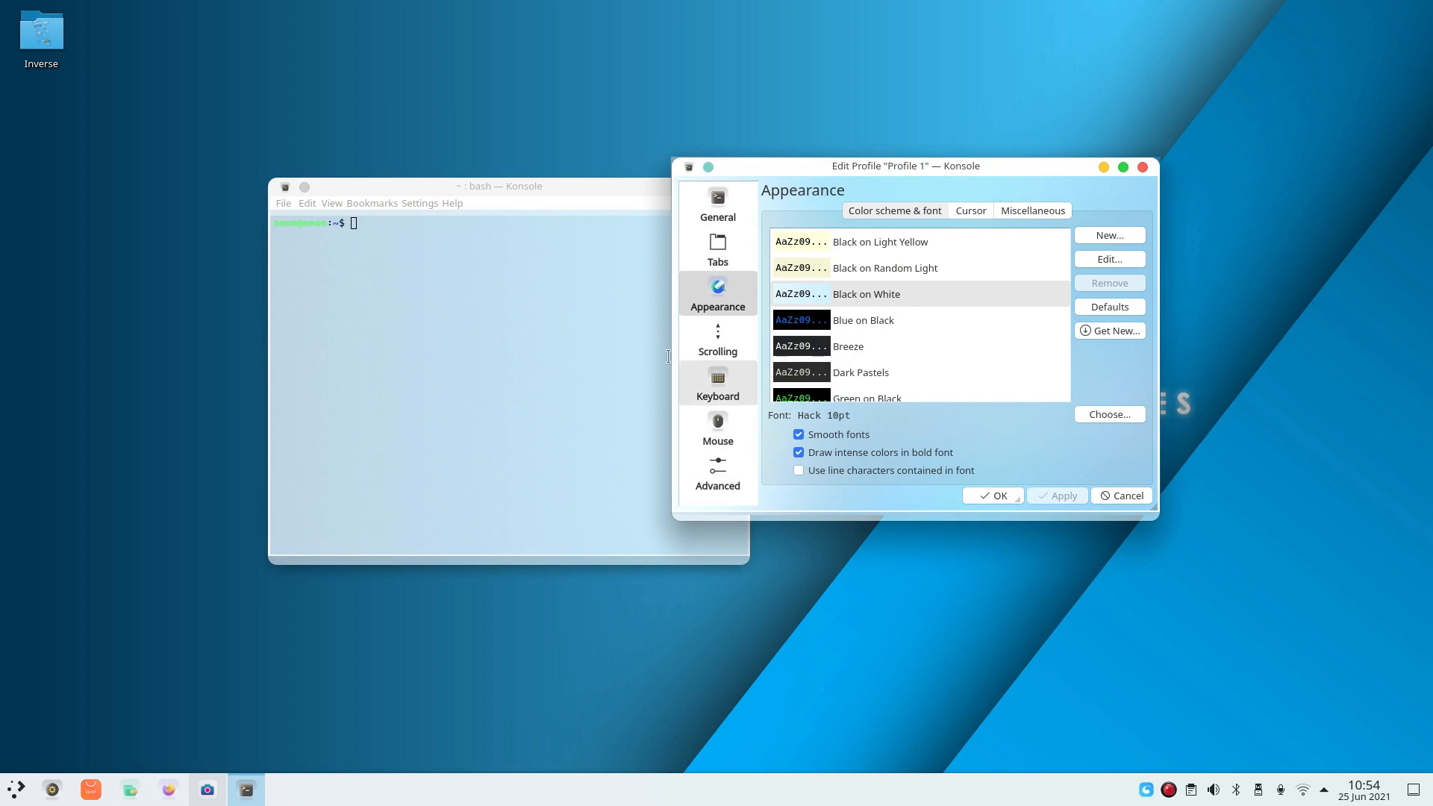
pyautogui.scroll(-2, 921, 342)
pyautogui.scroll(2, 921, 343)
pyautogui.click(855, 296)
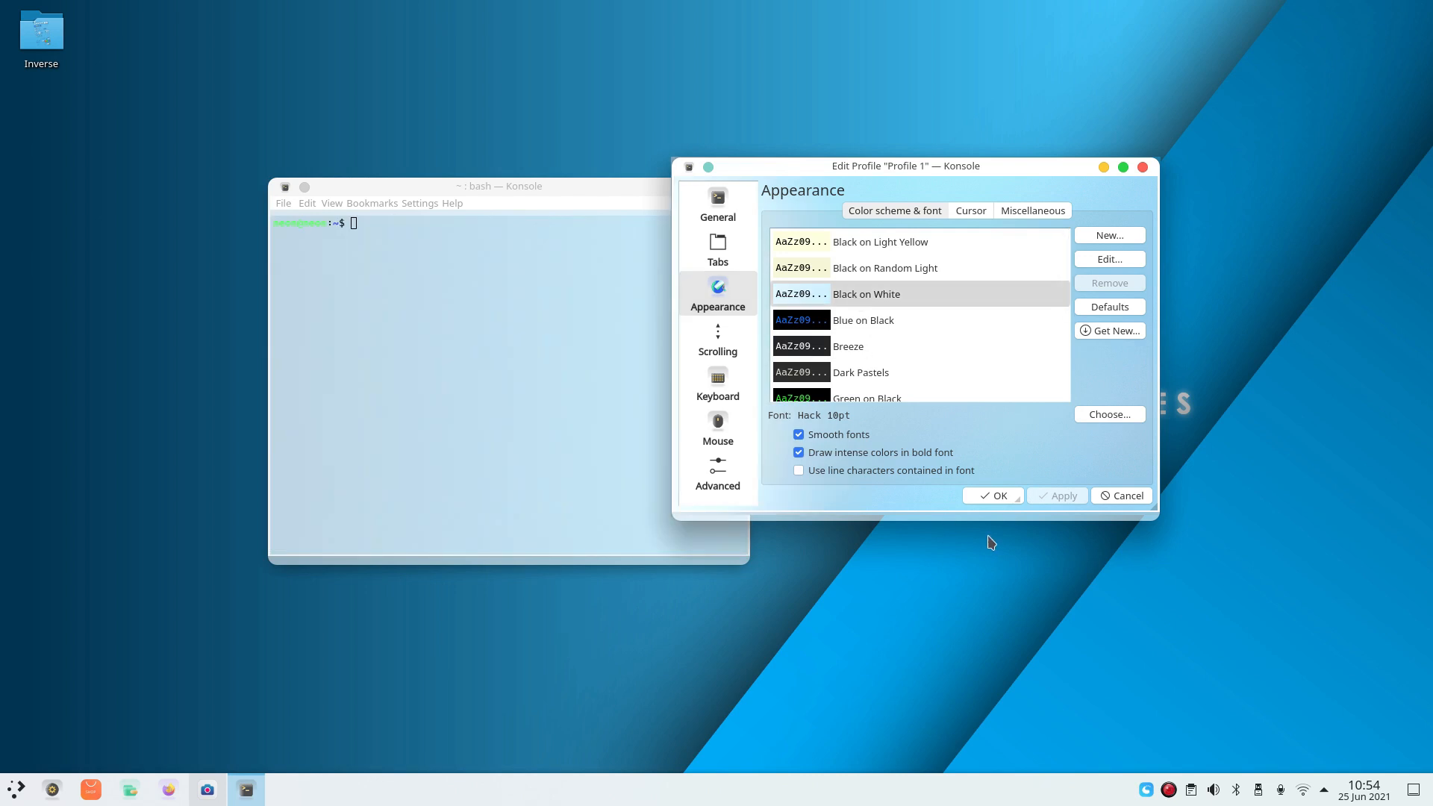
pyautogui.click(994, 495)
# Move the Konsole window toward the middle of the desktop and inspect its prompt text and context menu.
pyautogui.moveTo(490, 190); pyautogui.dragTo(658, 259)
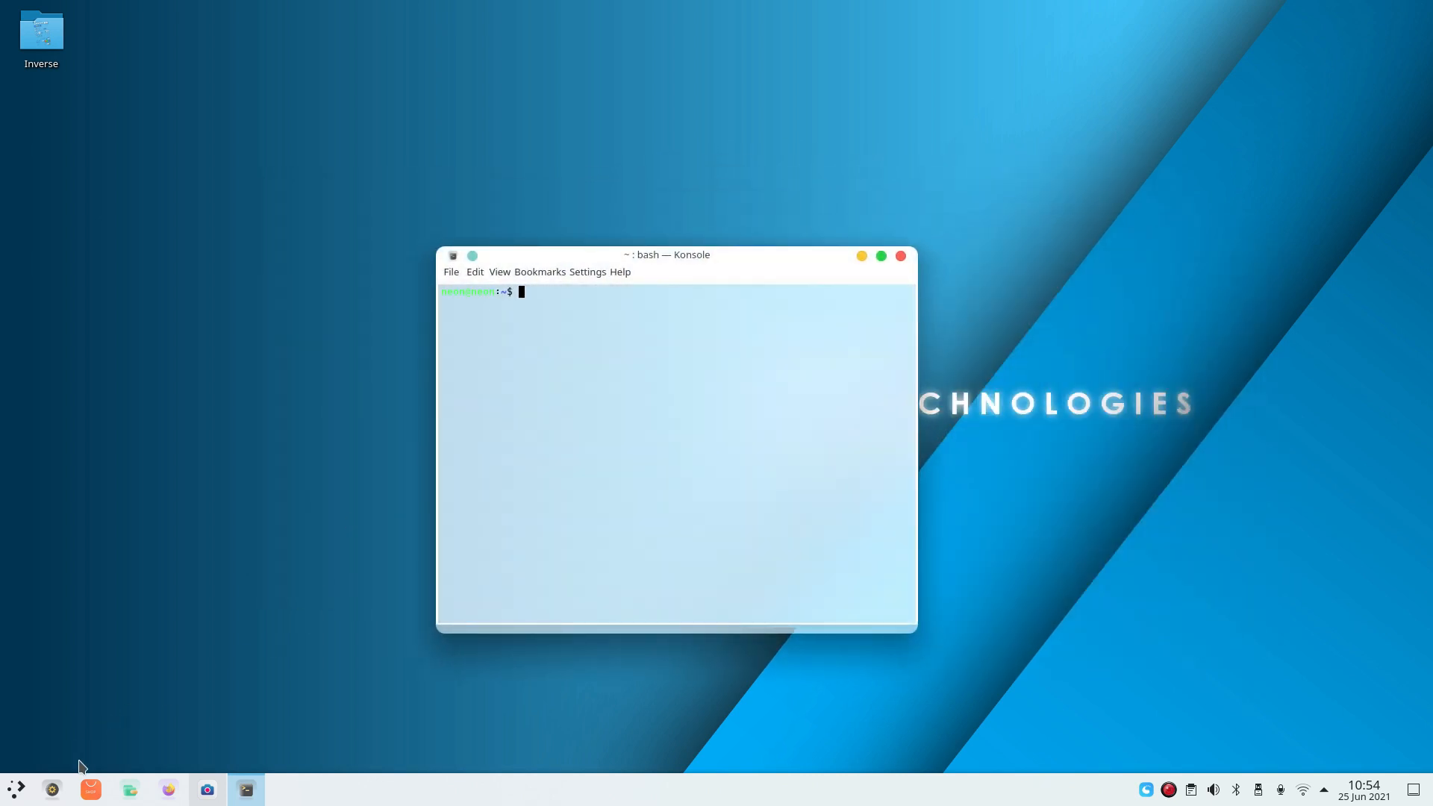
pyautogui.moveTo(496, 293); pyautogui.dragTo(386, 296)
pyautogui.click(501, 295)
pyautogui.rightClick(611, 329)
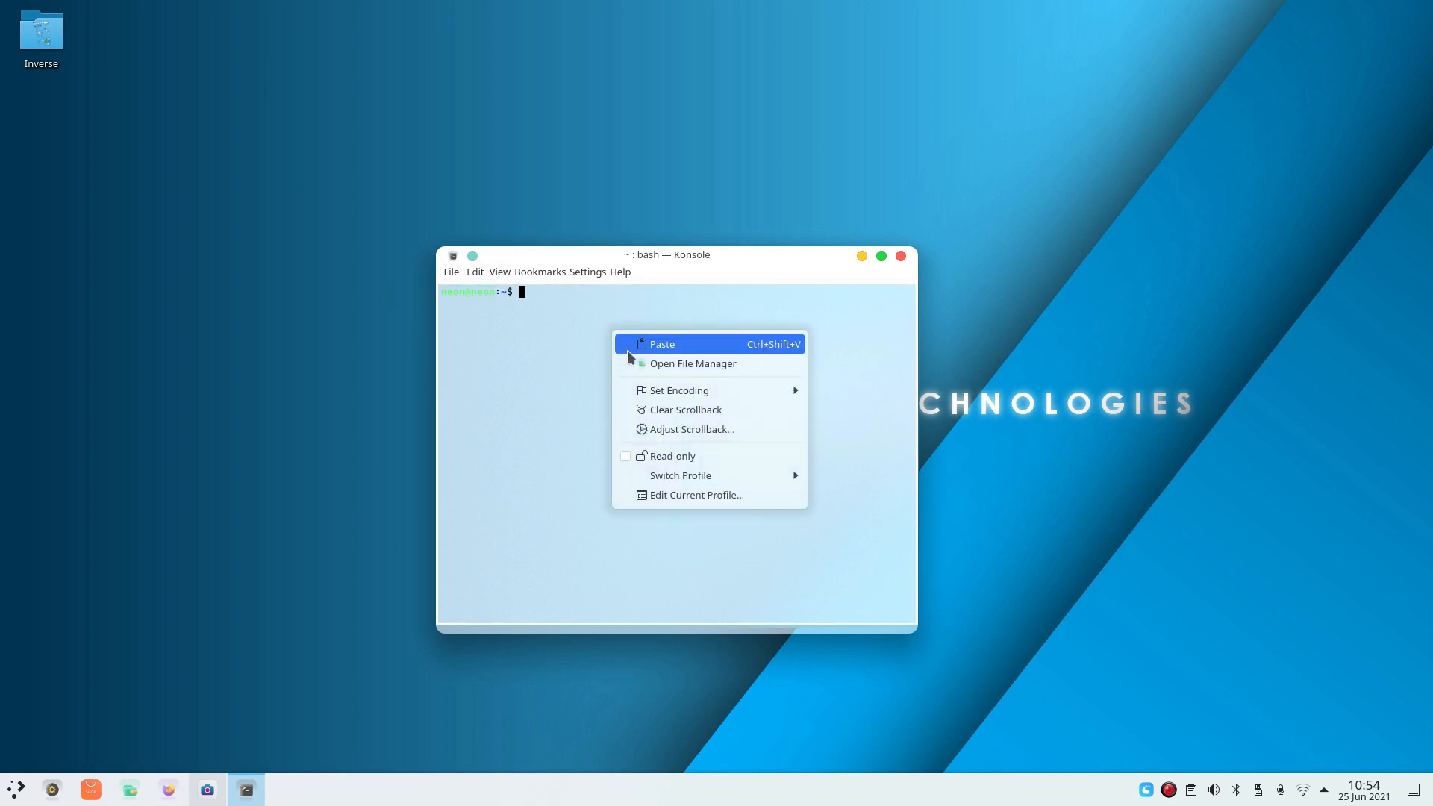
pyautogui.click(590, 273)
# Open the current profile's Black on White color scheme for editing and bring its full color table into view.
pyautogui.click(584, 271)
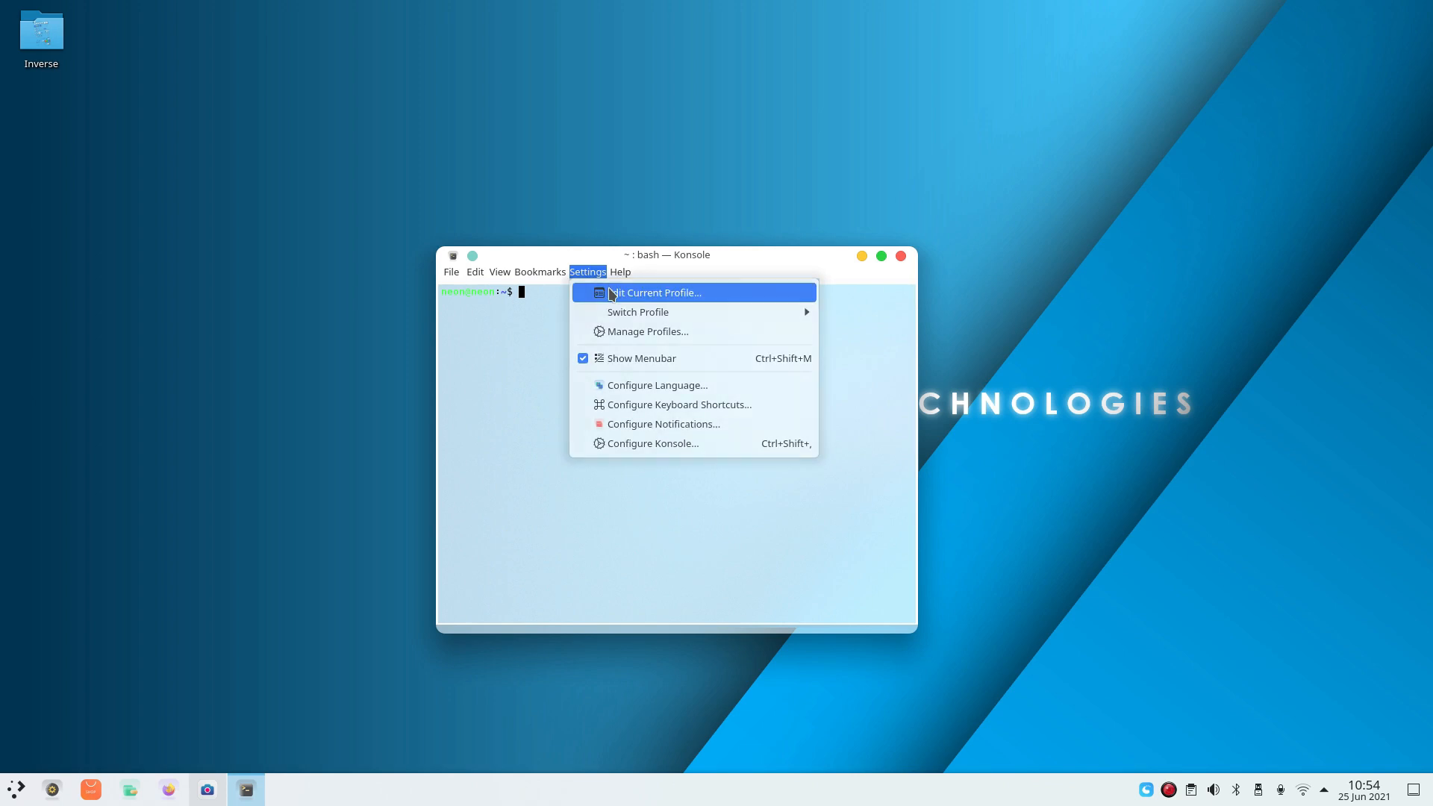
pyautogui.click(609, 291)
pyautogui.click(476, 377)
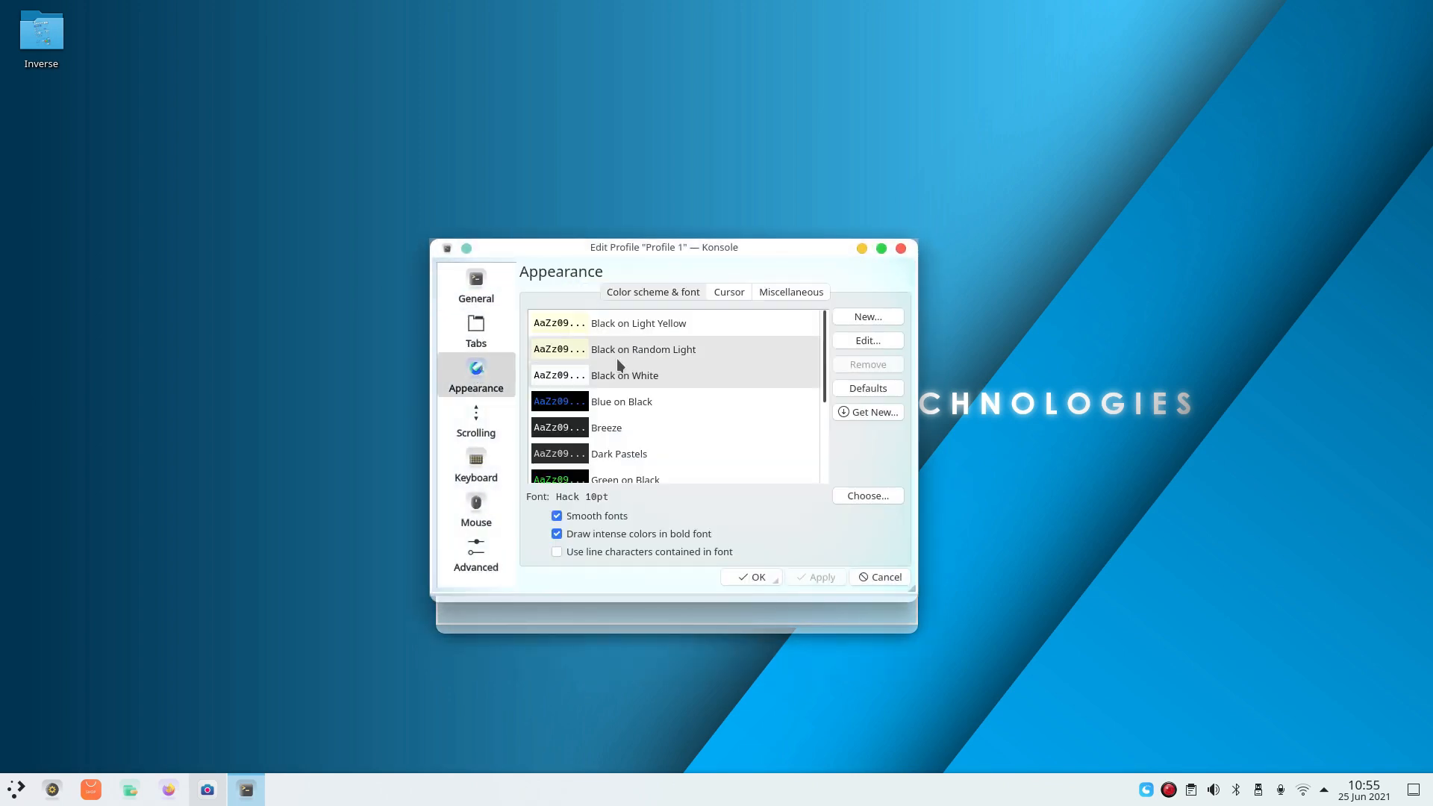
pyautogui.click(868, 341)
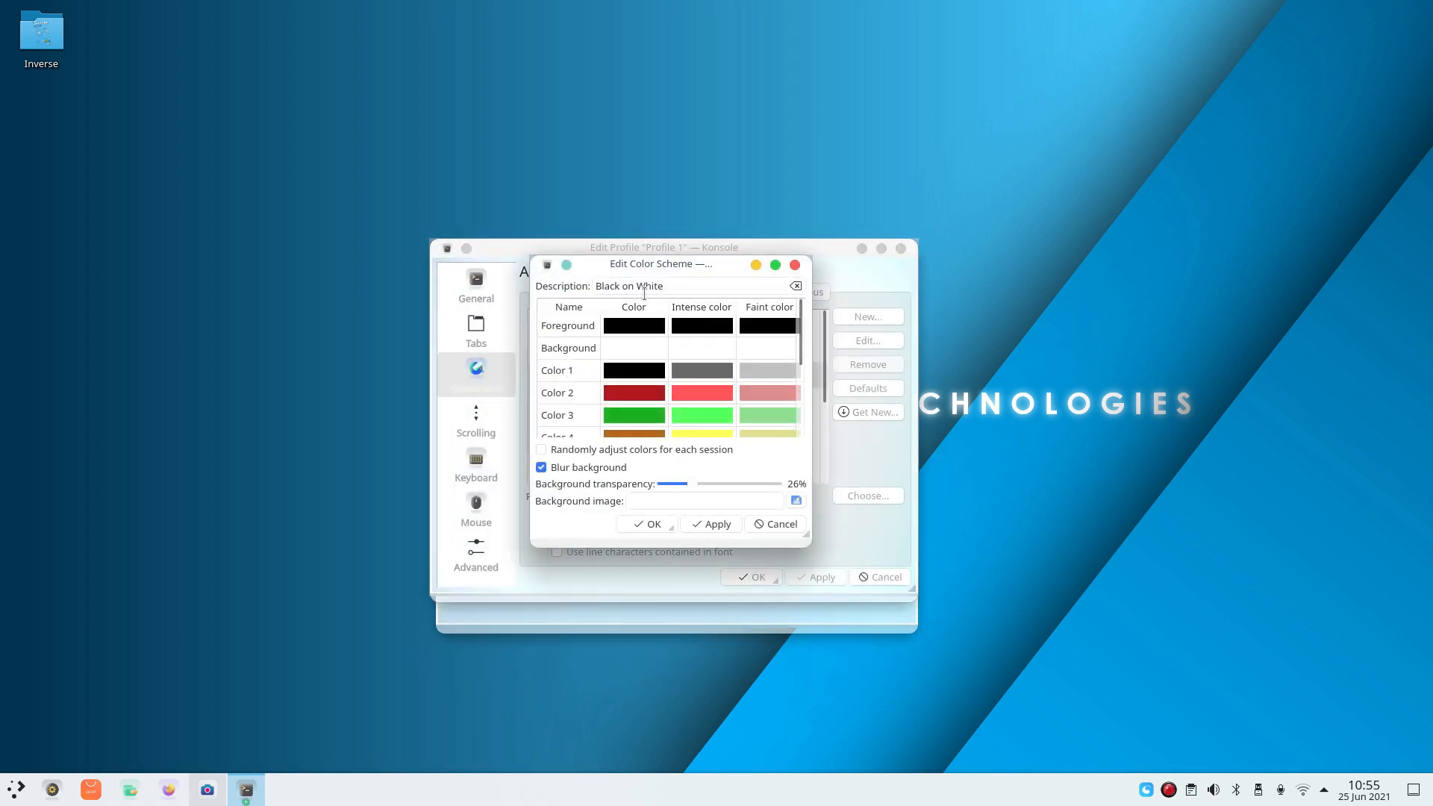
pyautogui.moveTo(725, 261); pyautogui.dragTo(825, 141)
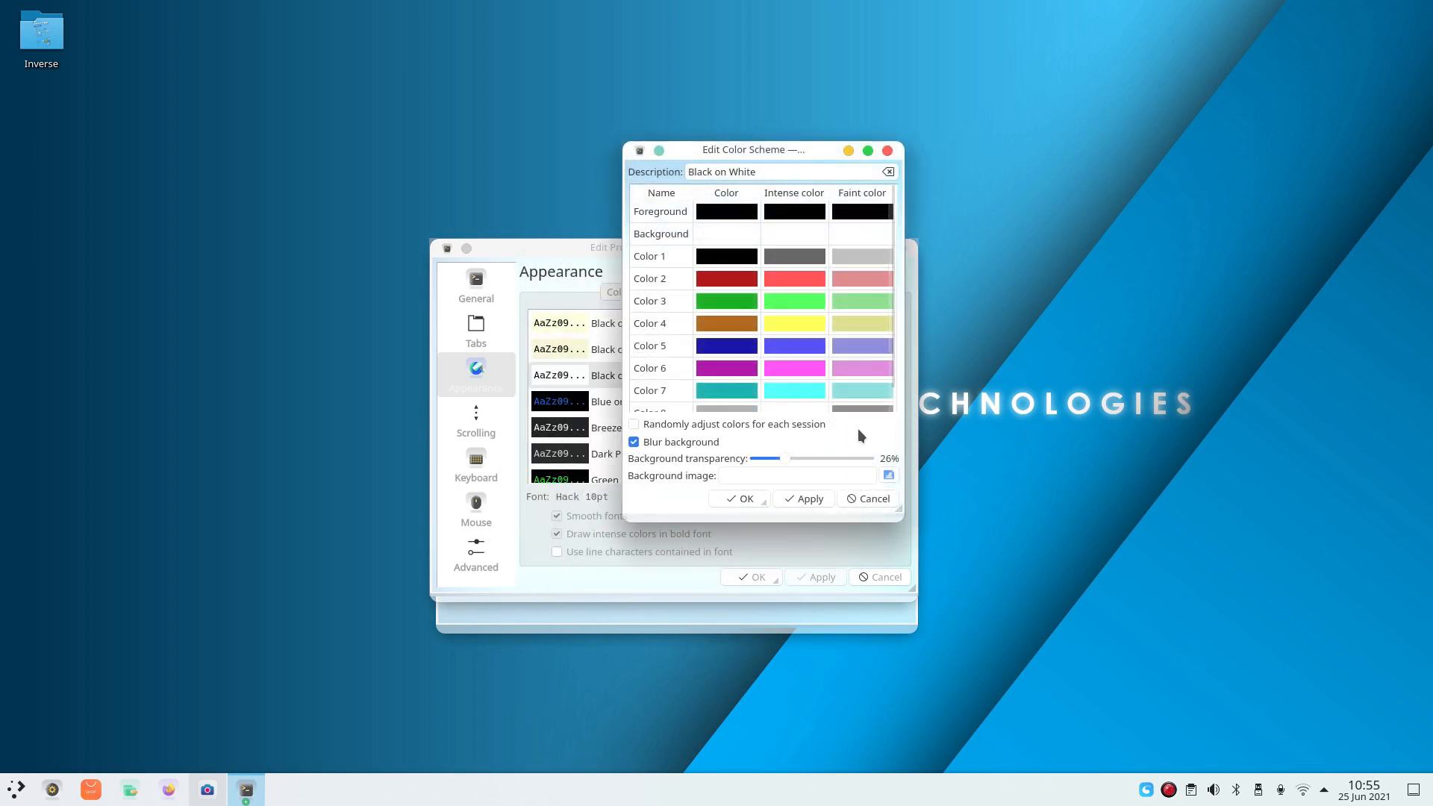
pyautogui.moveTo(894, 296); pyautogui.dragTo(889, 214)
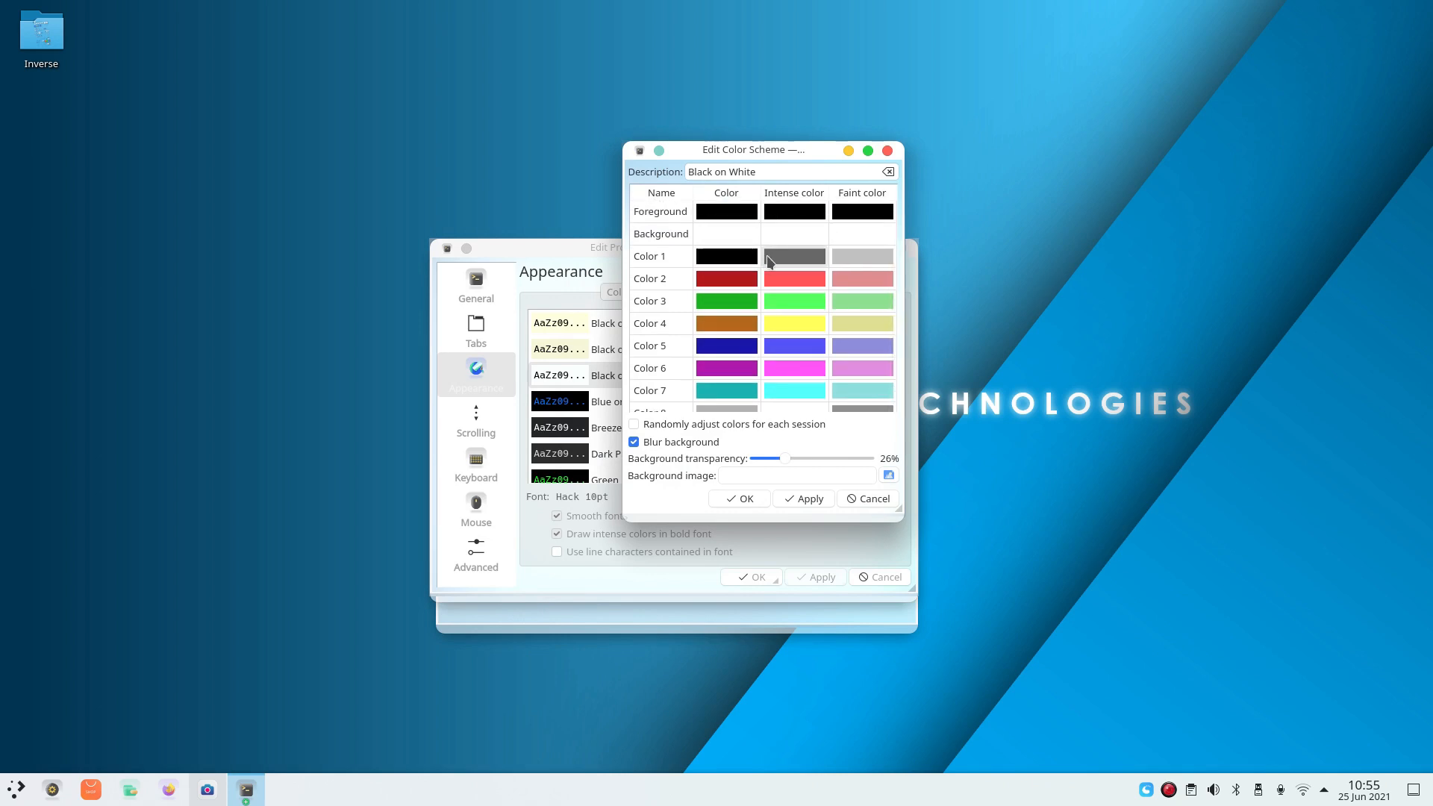
# Change the intense variant of Color 3 to a darker green and save the color scheme and profile.
pyautogui.click(785, 304)
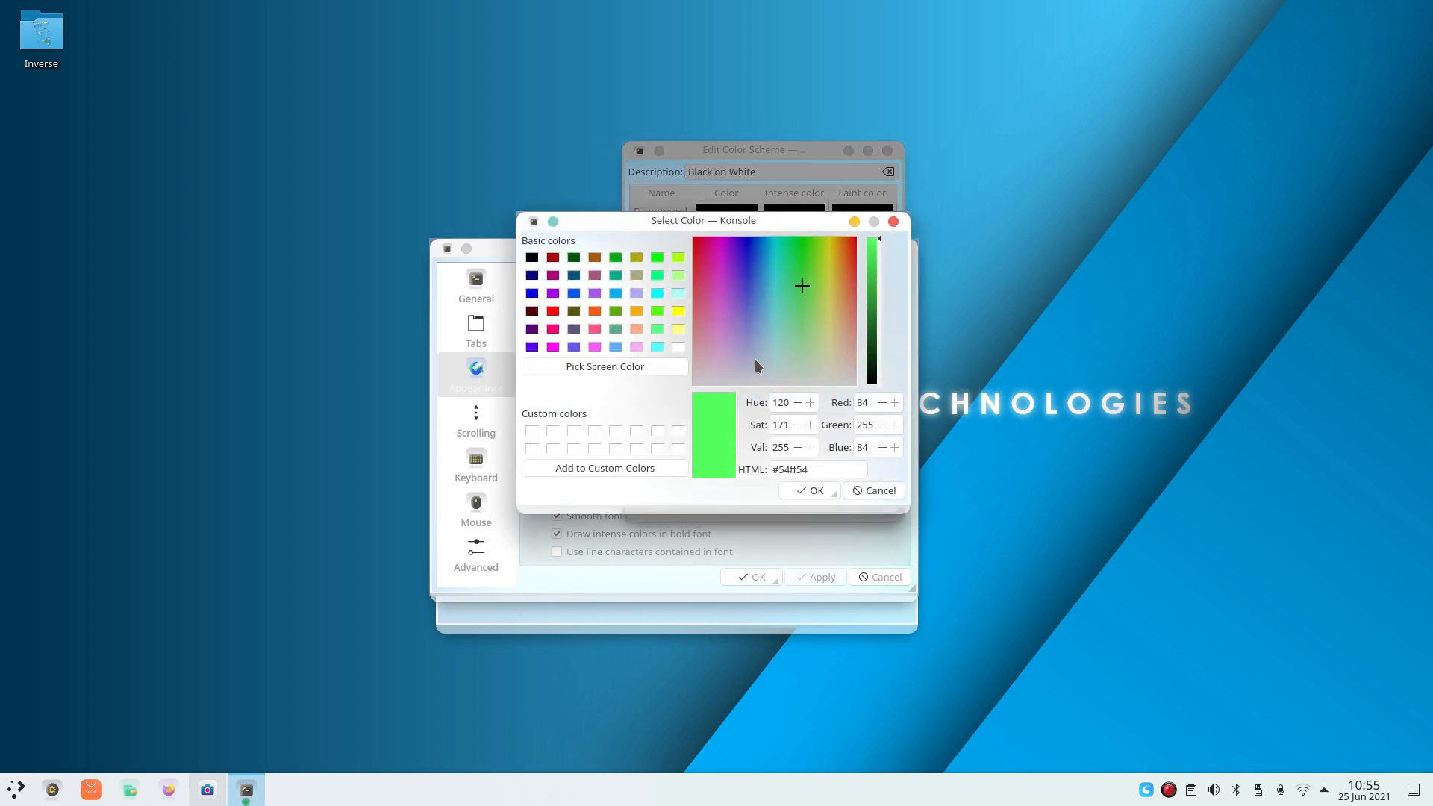
pyautogui.click(877, 299)
pyautogui.click(797, 493)
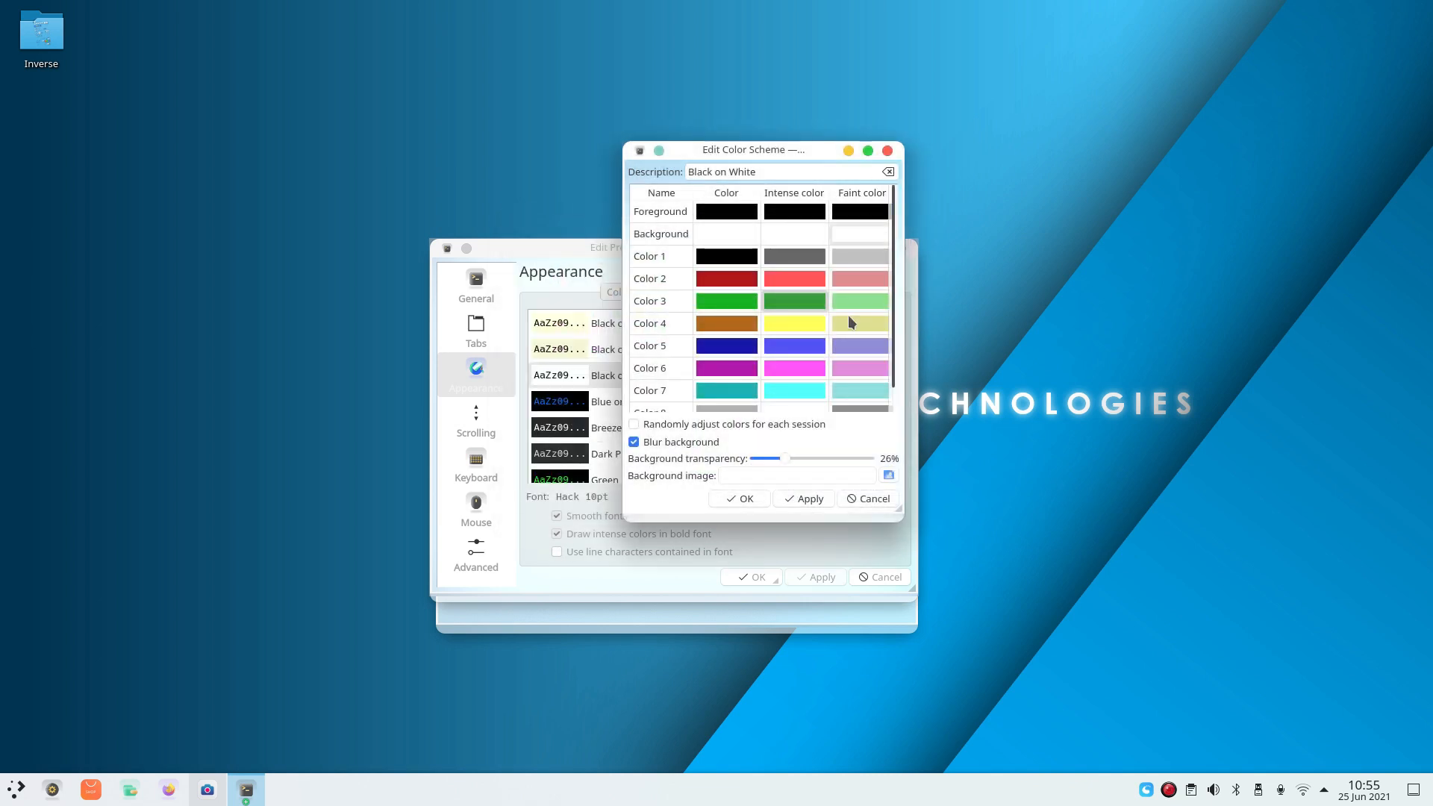
pyautogui.click(790, 495)
pyautogui.click(765, 500)
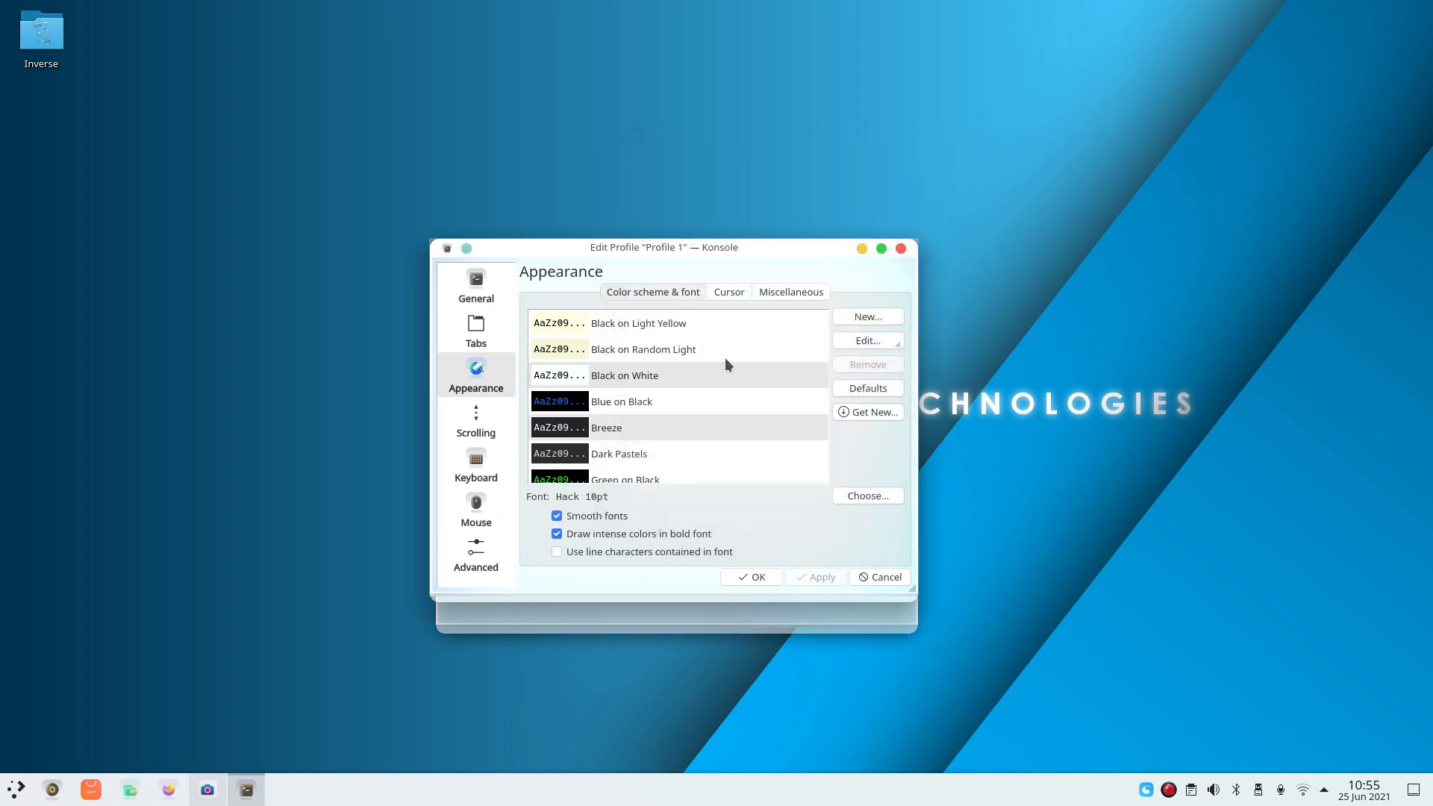
pyautogui.moveTo(691, 251); pyautogui.dragTo(986, 178)
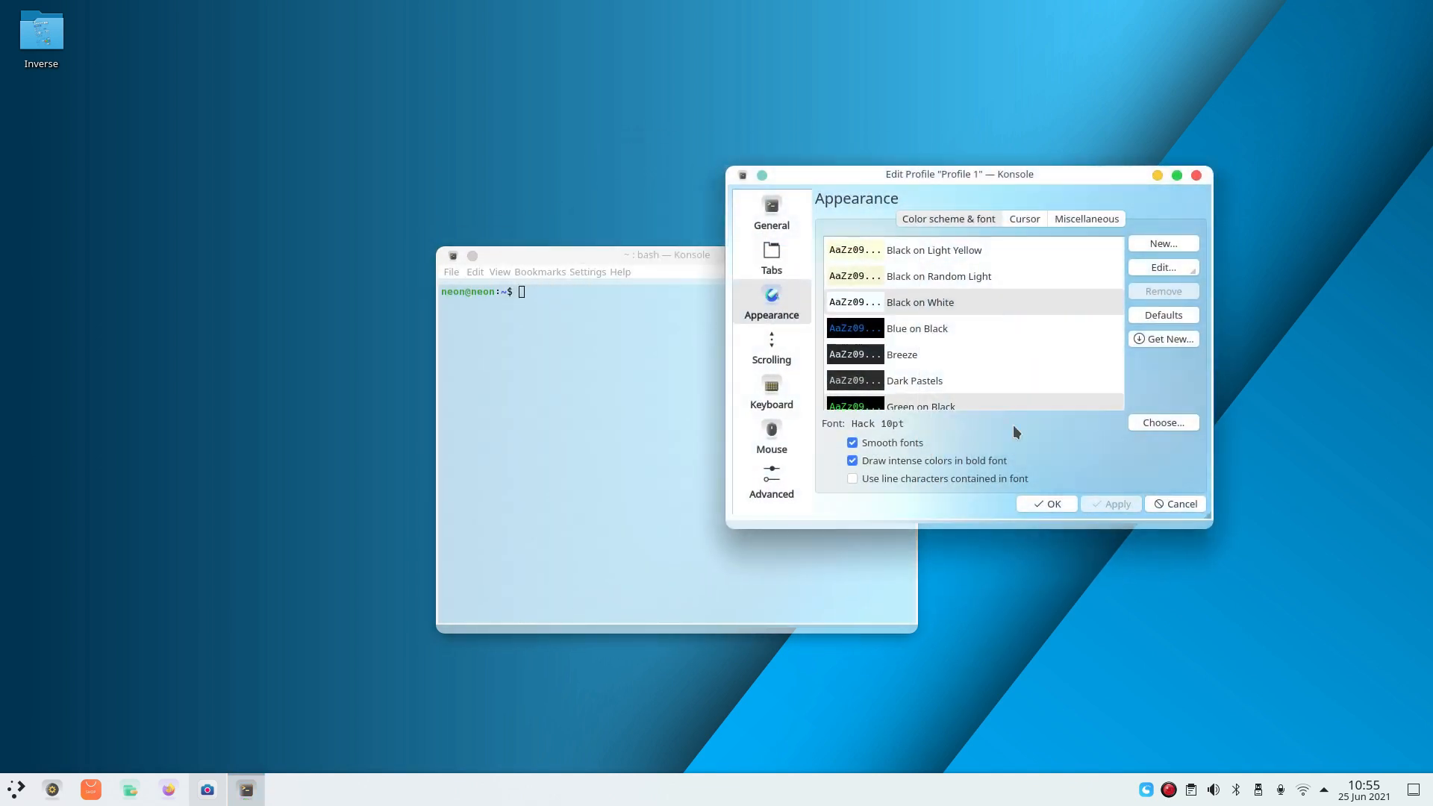
pyautogui.click(1063, 502)
# Reposition the Konsole window on the desktop and check how its Edit menu looks.
pyautogui.moveTo(579, 259); pyautogui.dragTo(787, 194)
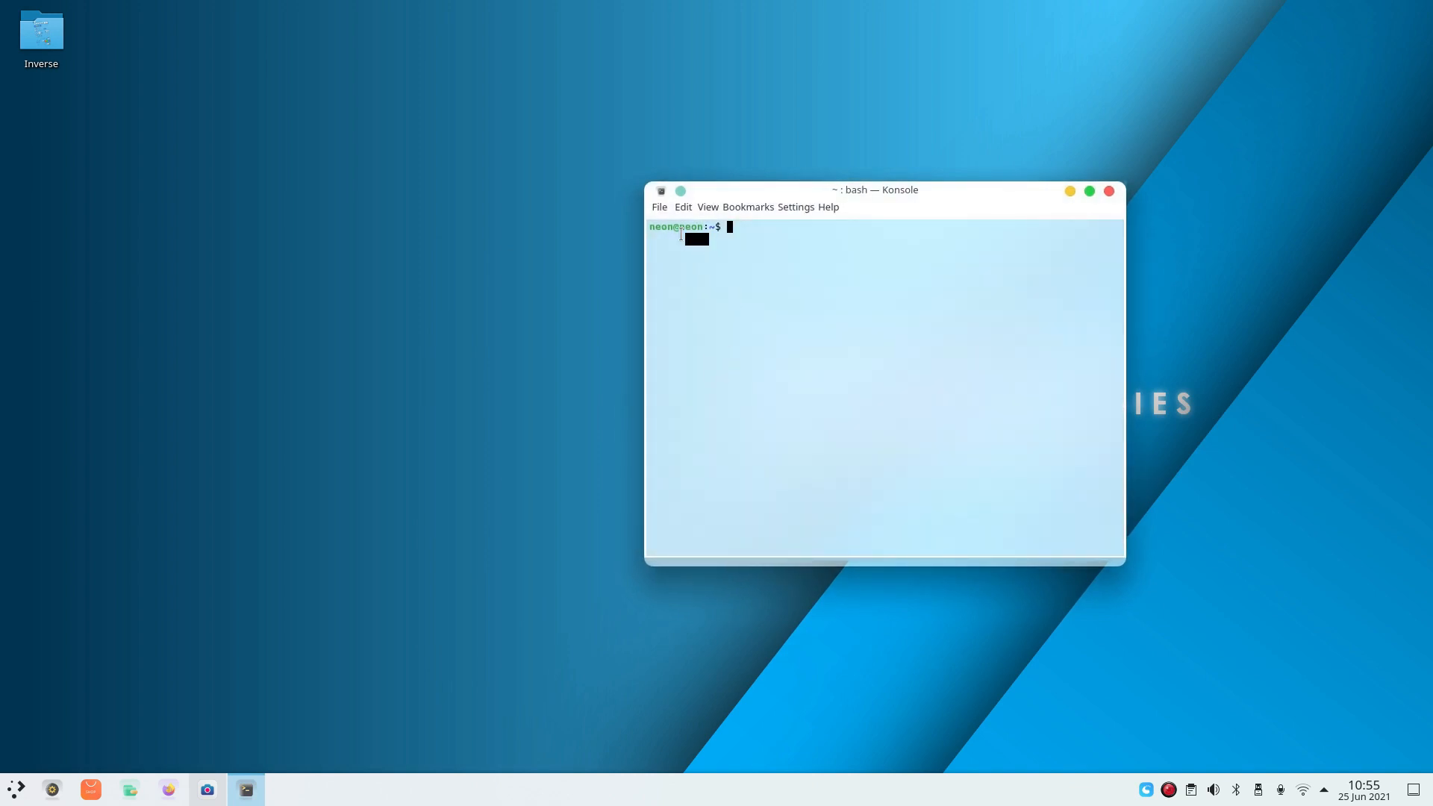
pyautogui.click(683, 207)
pyautogui.click(1089, 371)
pyautogui.moveTo(881, 190); pyautogui.dragTo(401, 186)
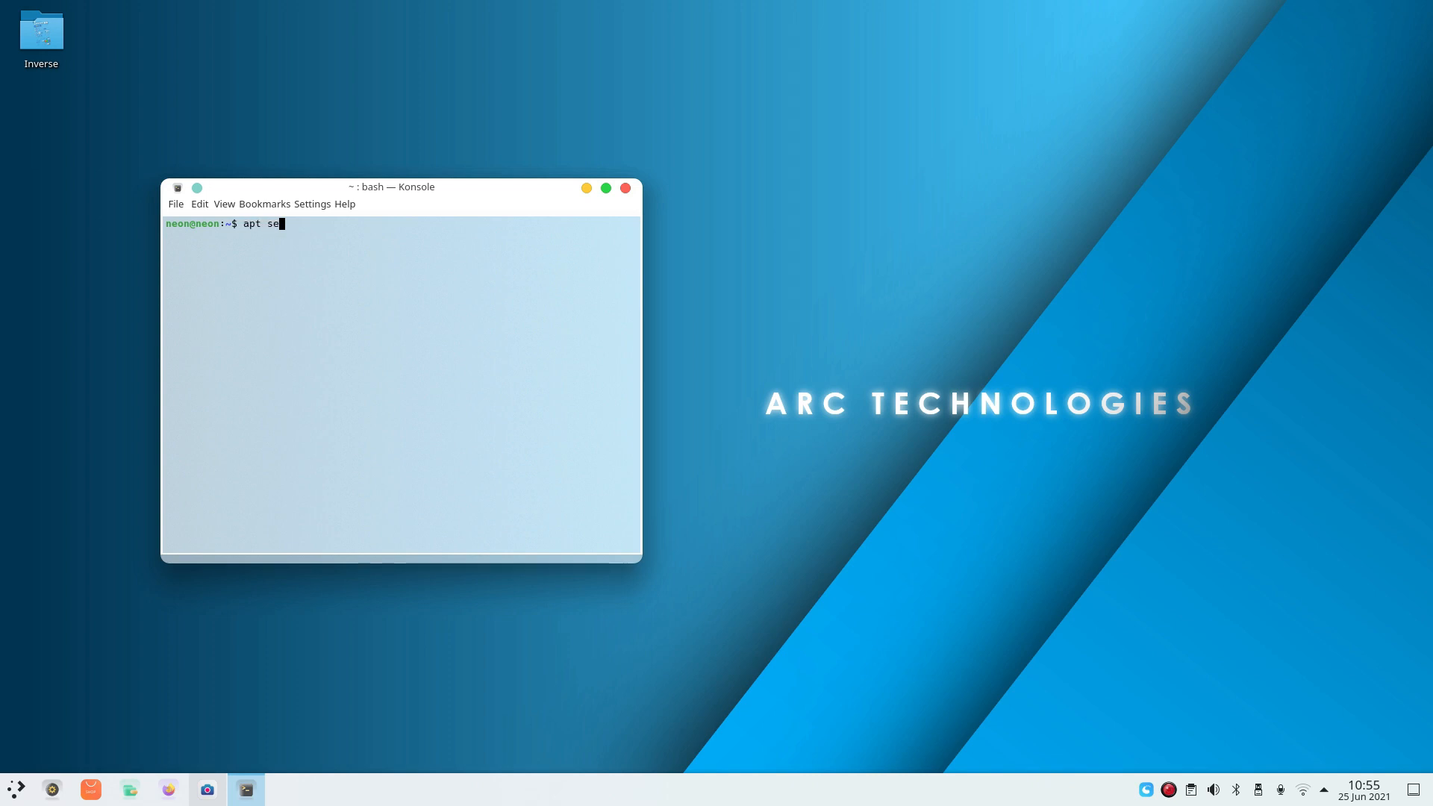
# Search the package repositories for latte-dock with apt search.
pyautogui.write('ch ')
pyautogui.write('lka')
pyautogui.write('tte')
pyautogui.write('-dock')
pyautogui.press('Return')
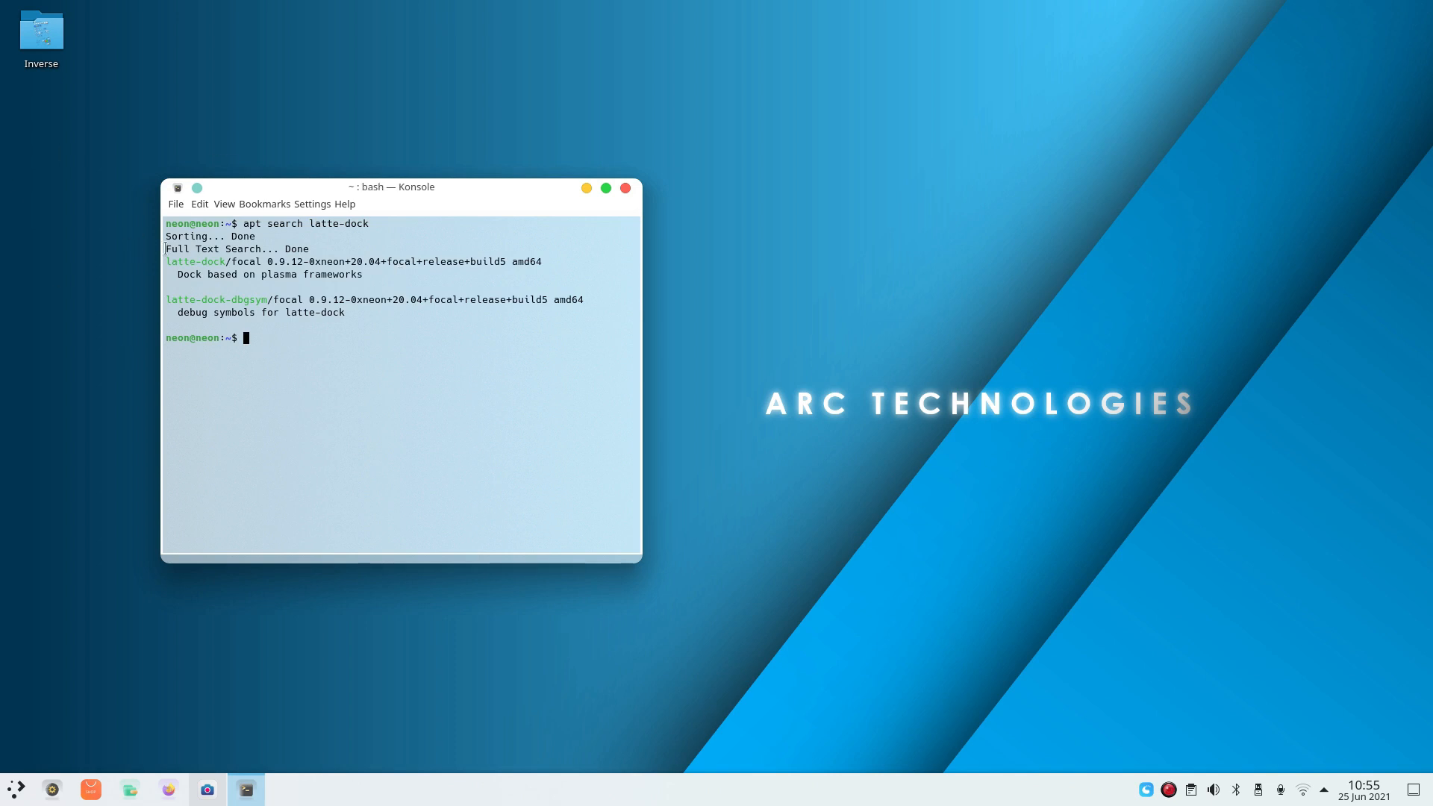
# Install the package with sudo apt install latte-dock and close Konsole once it finishes.
pyautogui.press('Up')
pyautogui.write('sudo')
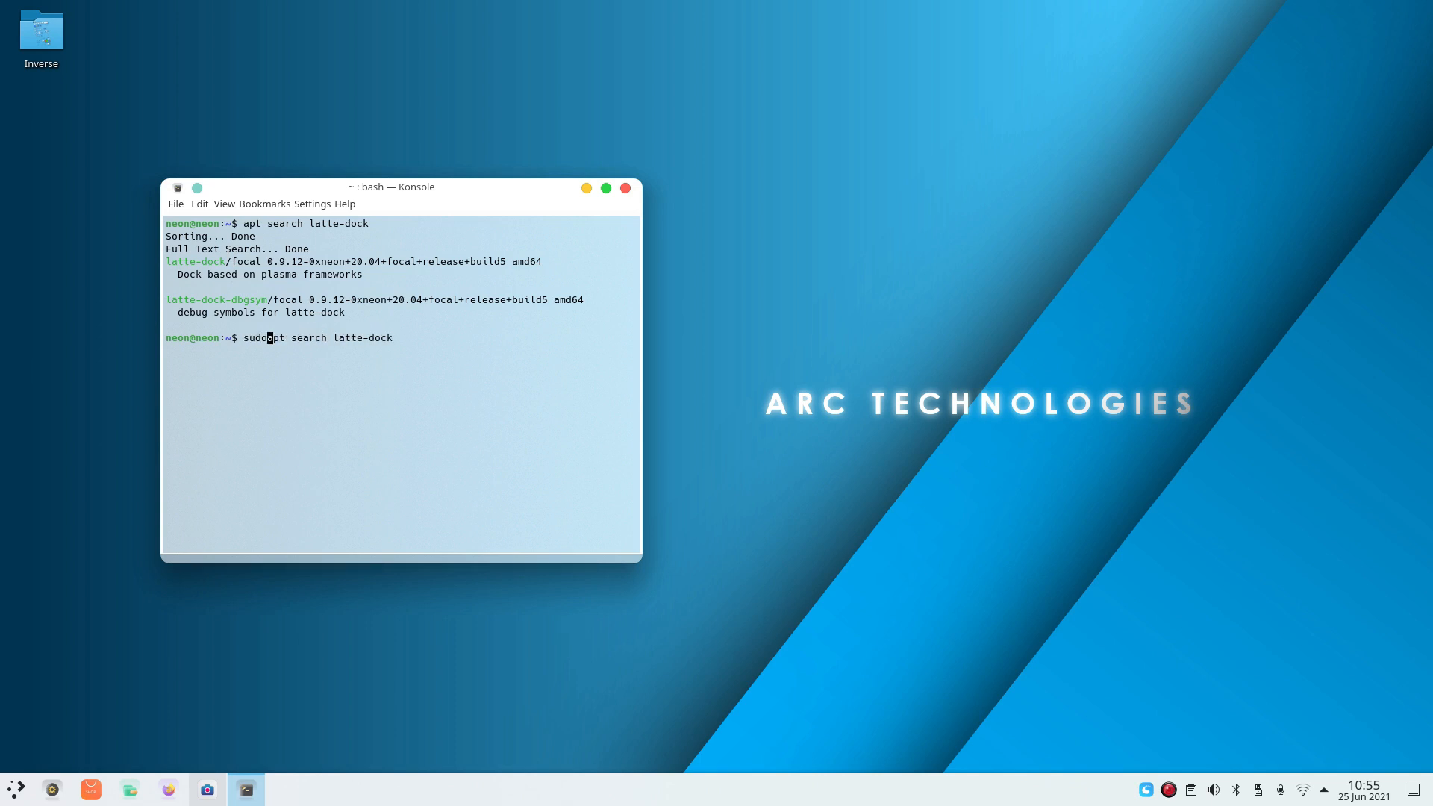
pyautogui.press('Right')
pyautogui.press('Right')
pyautogui.press('Right')
pyautogui.press('Right')
pyautogui.press('BackSpace')
pyautogui.press('BackSpace')
pyautogui.press('BackSpace')
pyautogui.press('BackSpace')
pyautogui.press('Delete')
pyautogui.press('Delete')
pyautogui.press('BackSpace')
pyautogui.write('install')
pyautogui.press('Return')
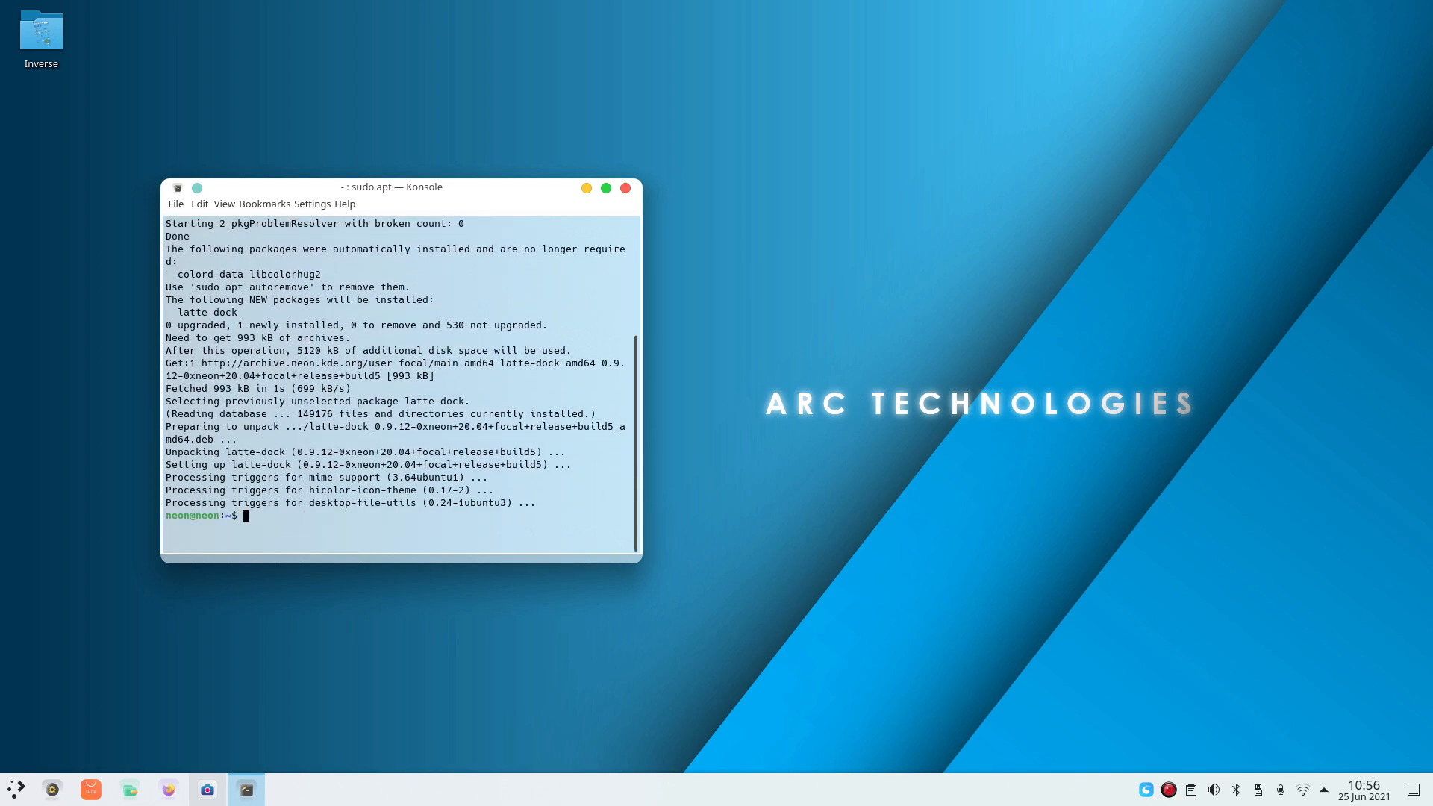
pyautogui.click(625, 189)
# Put the desktop panel into edit mode, move it to the top edge of the screen and leave panel editing.
pyautogui.rightClick(683, 788)
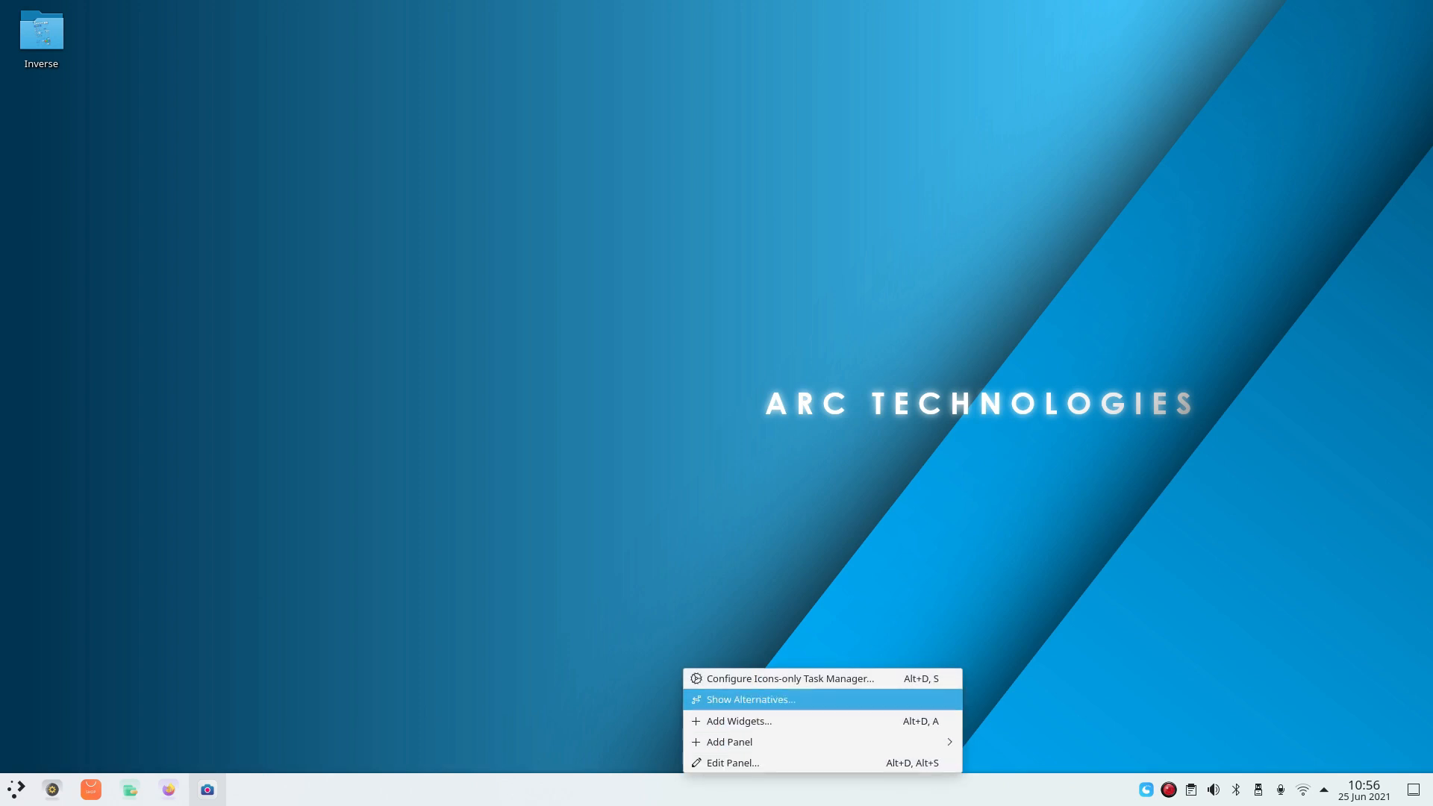
pyautogui.click(742, 762)
pyautogui.moveTo(741, 763)
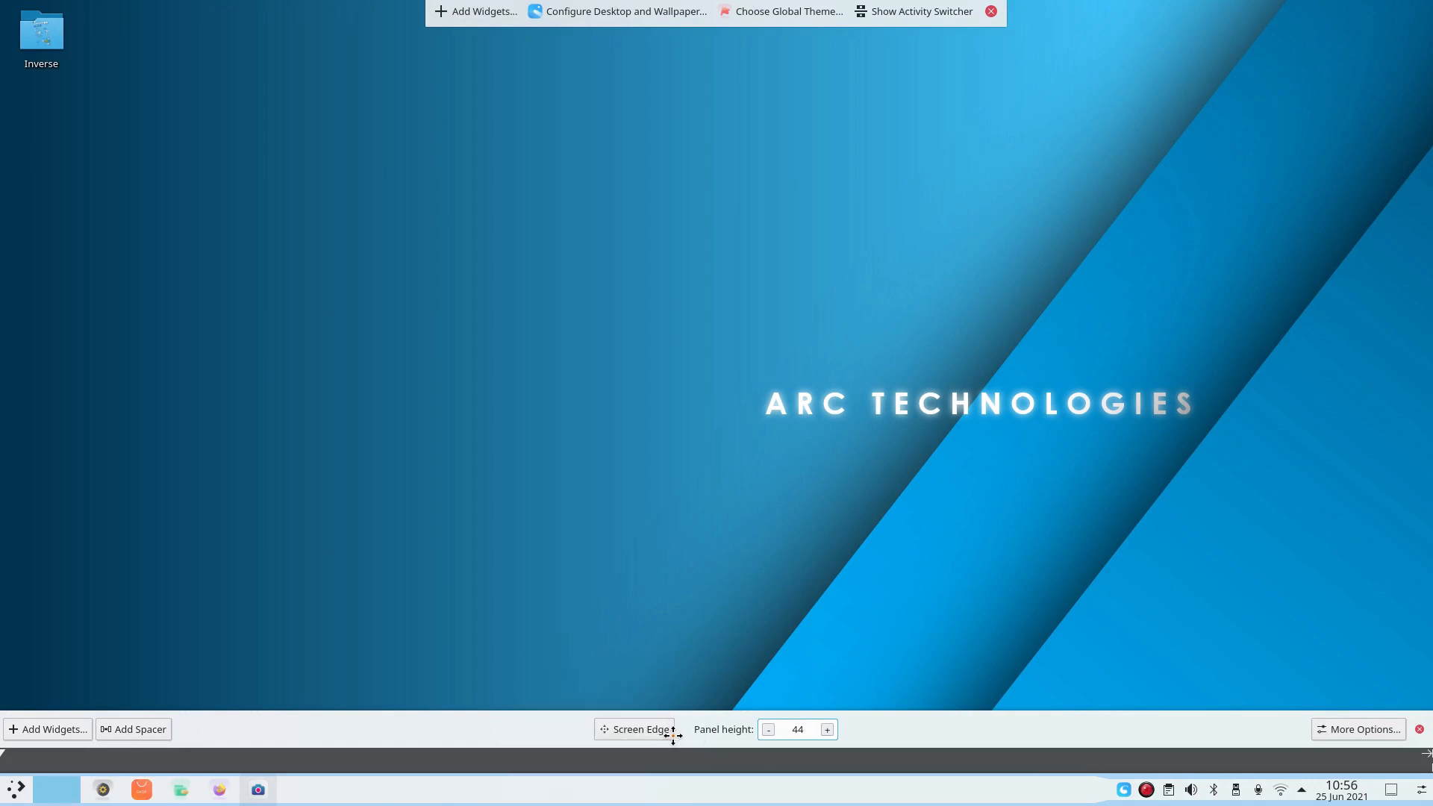
pyautogui.moveTo(642, 729); pyautogui.dragTo(561, 79)
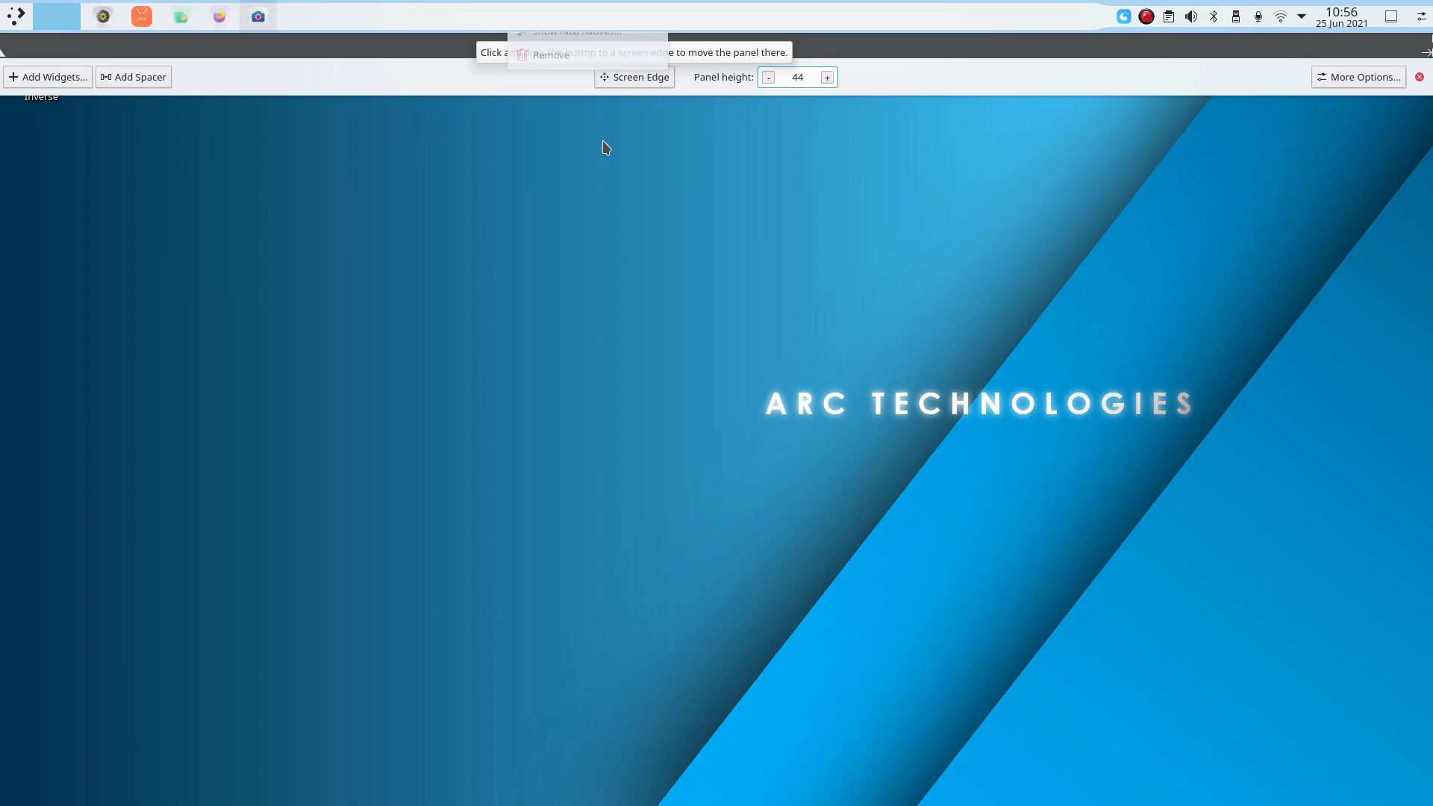
pyautogui.click(393, 183)
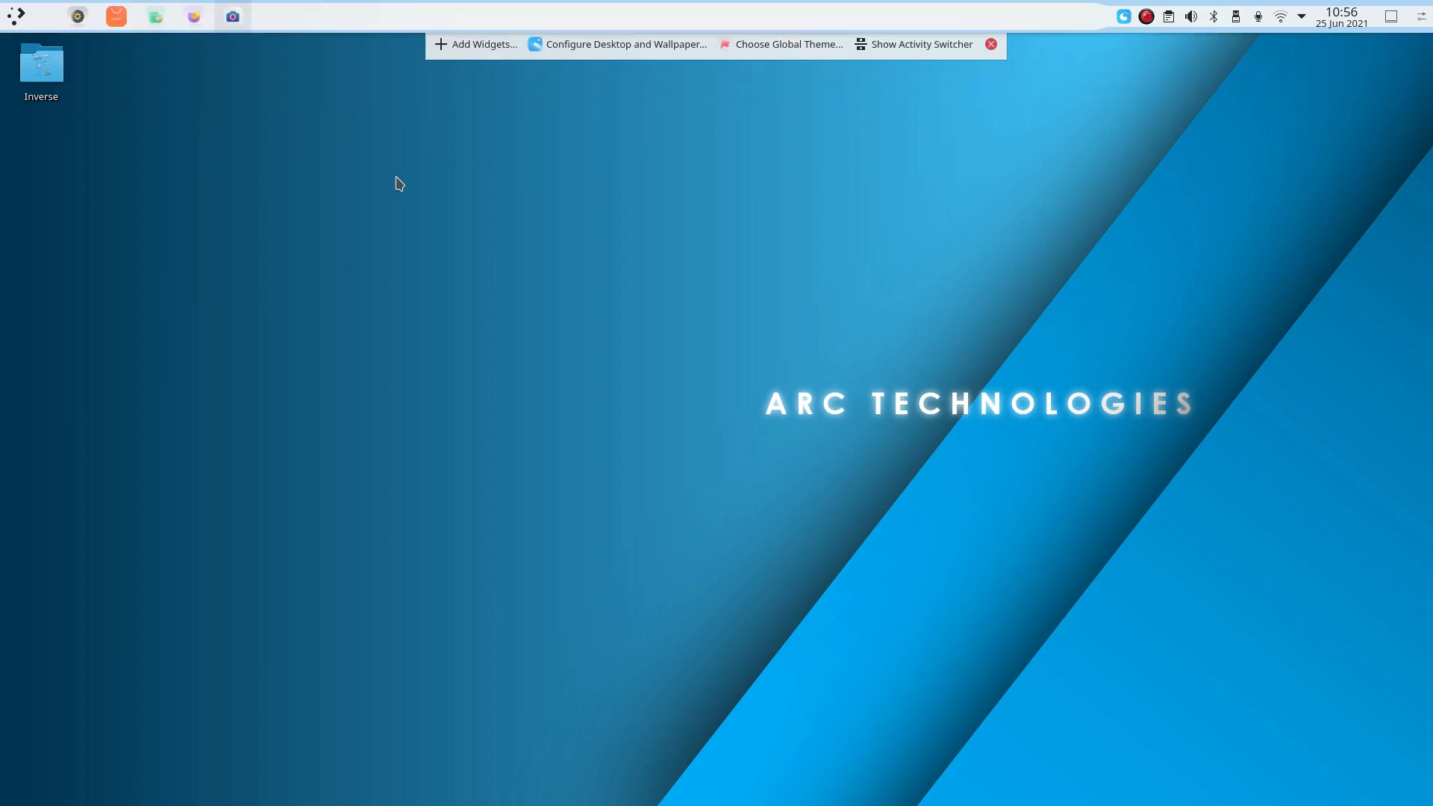
pyautogui.rightClick(169, 17)
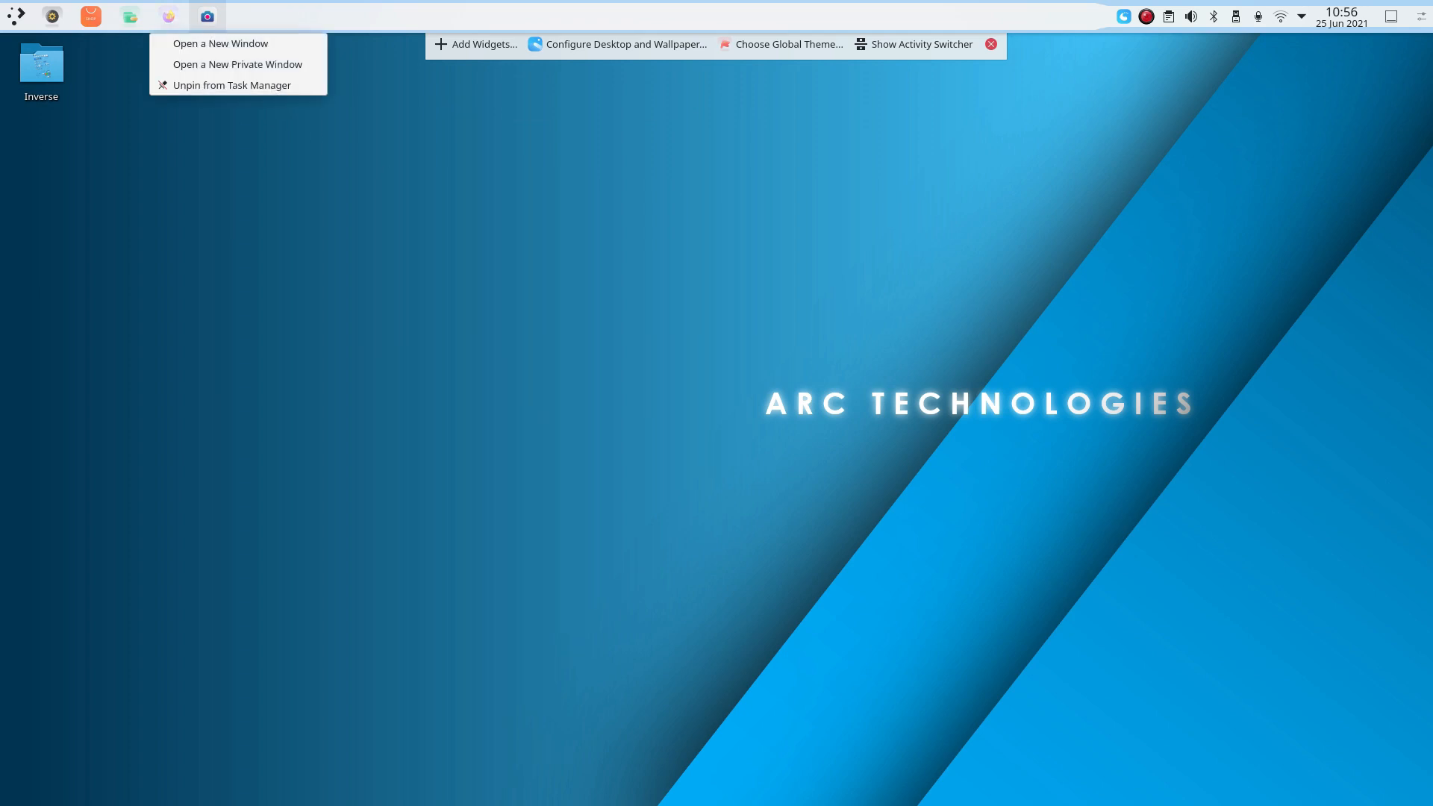
pyautogui.click(256, 211)
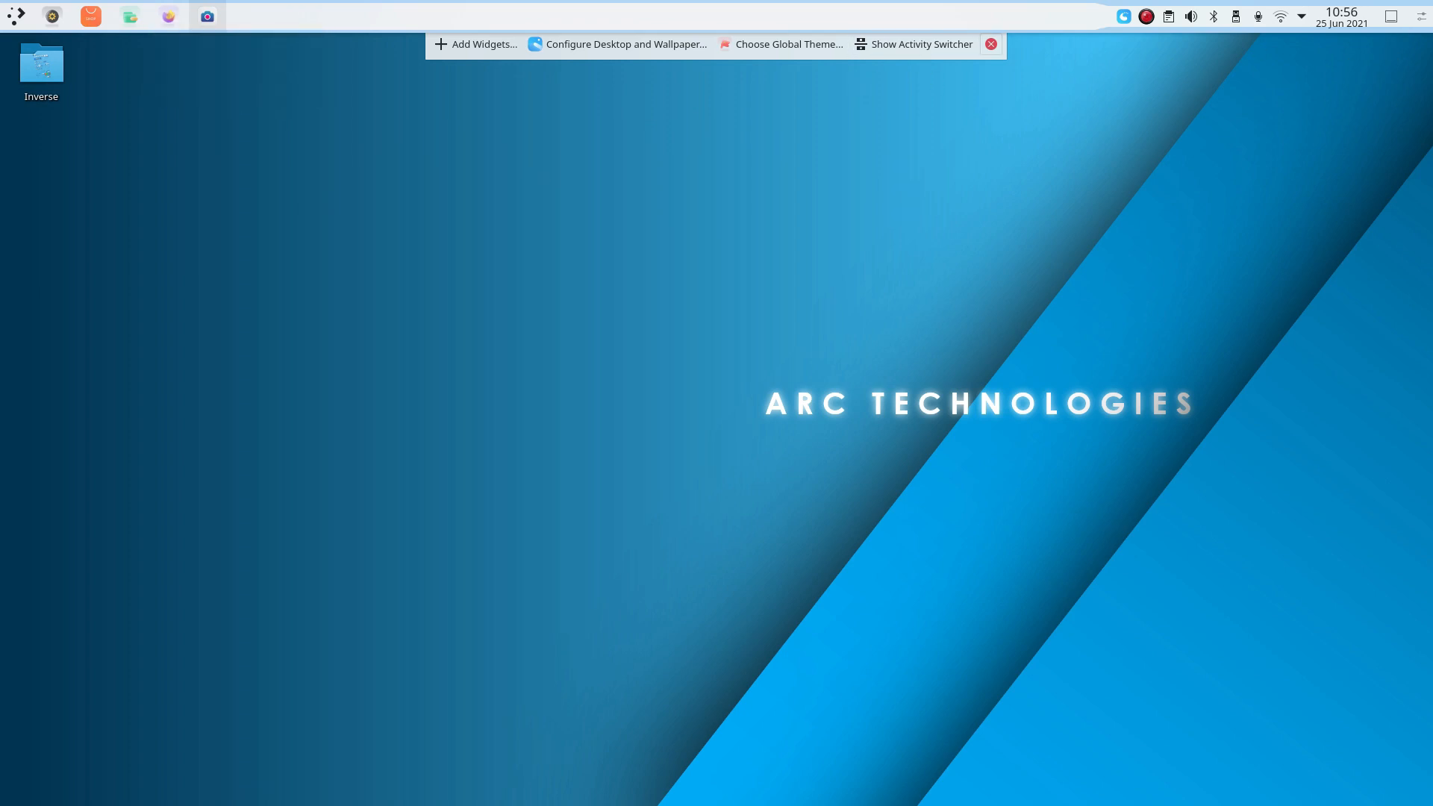
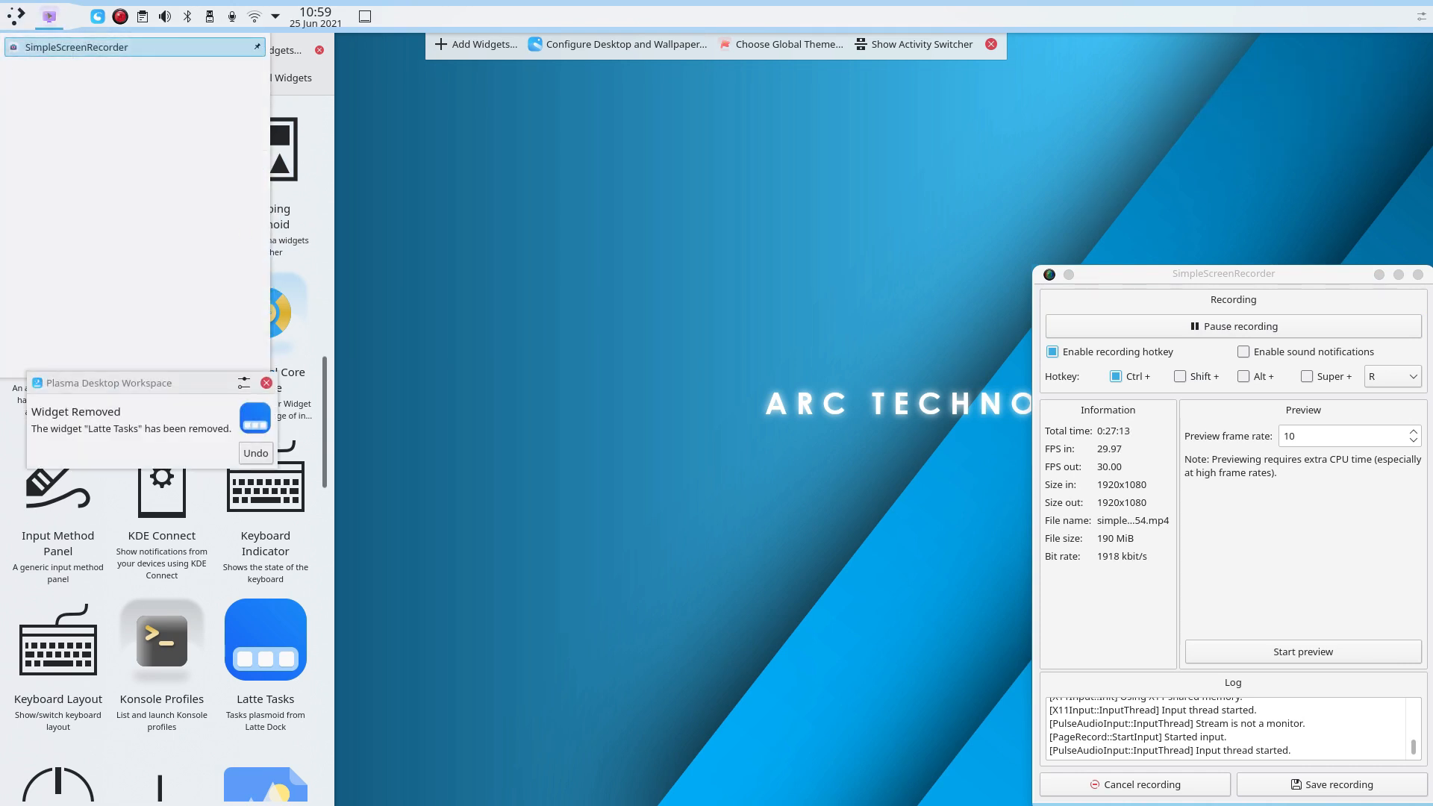
# Browse the widget list, add the Global Menu widget to the top panel and close the widget list.
pyautogui.click(76, 47)
pyautogui.scroll(-3, 265, 343)
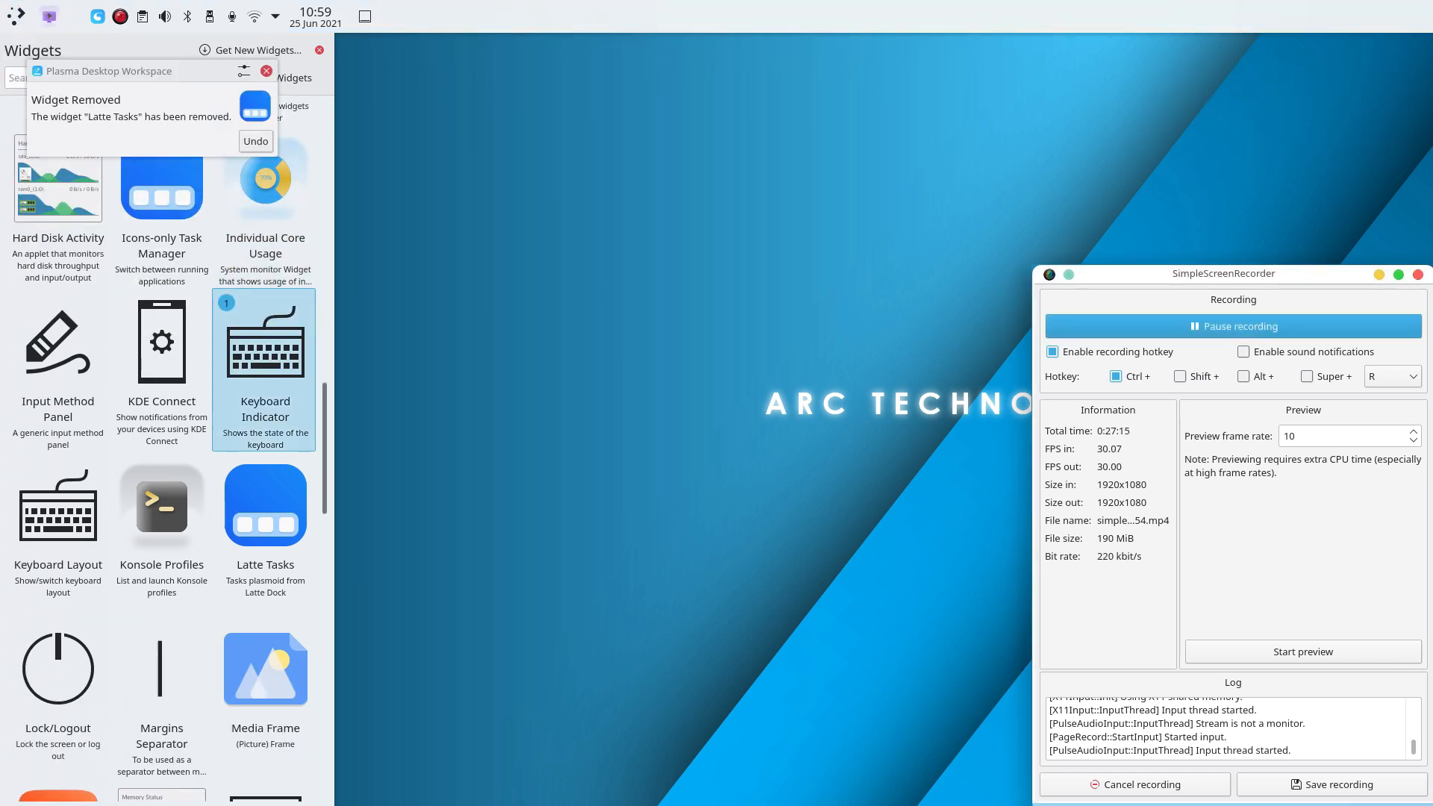
pyautogui.scroll(-3, 265, 395)
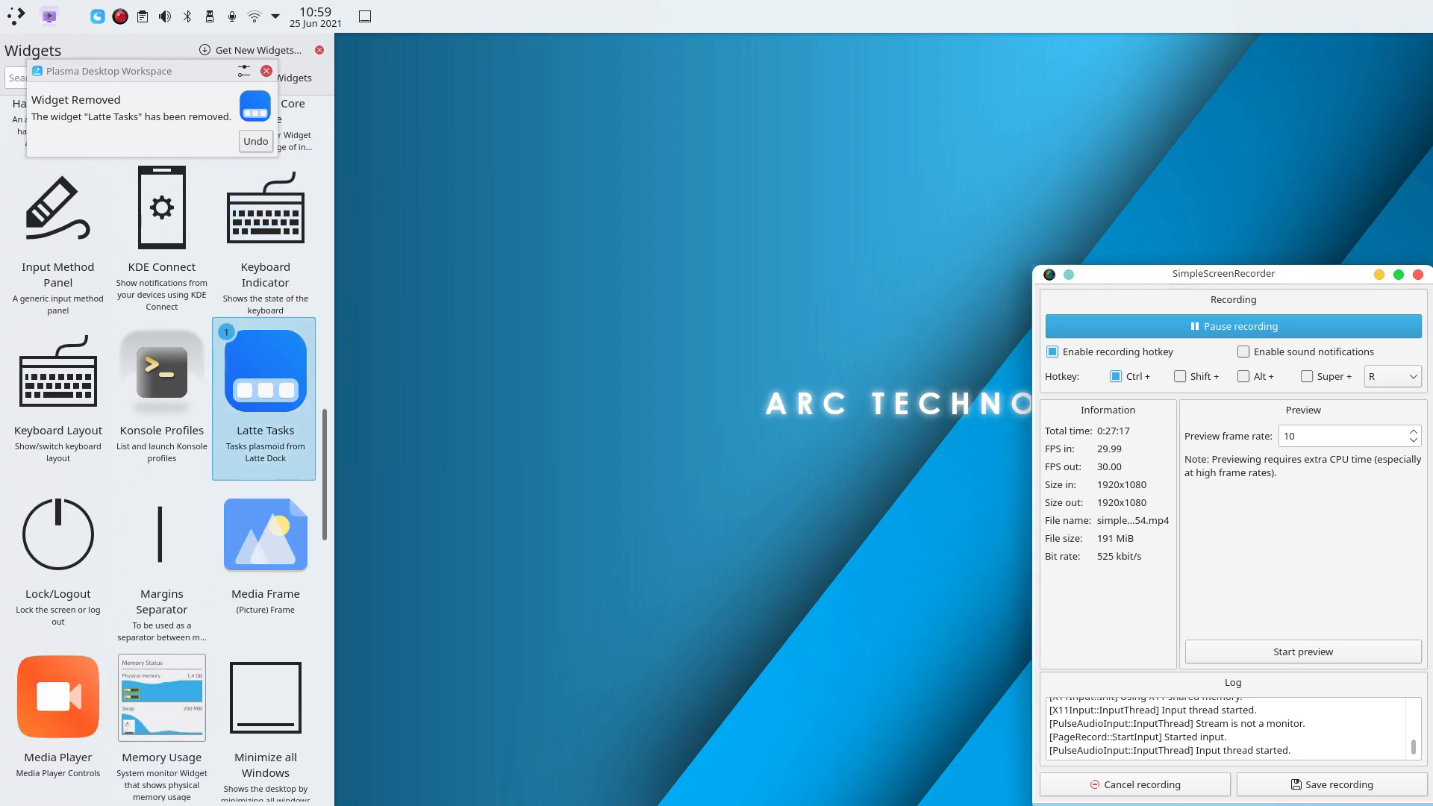
pyautogui.scroll(-3, 265, 396)
pyautogui.scroll(-5, 265, 425)
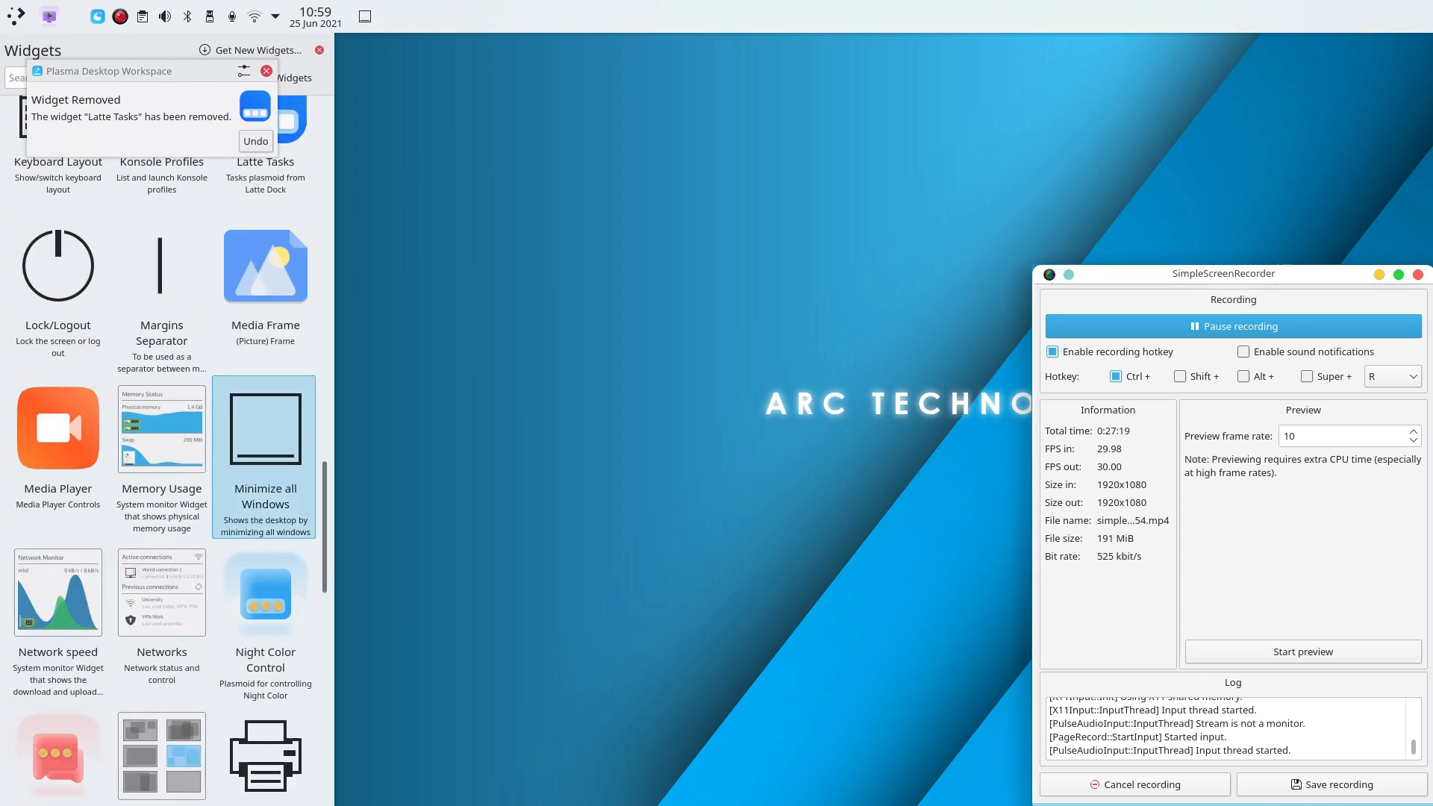
pyautogui.scroll(-6, 265, 582)
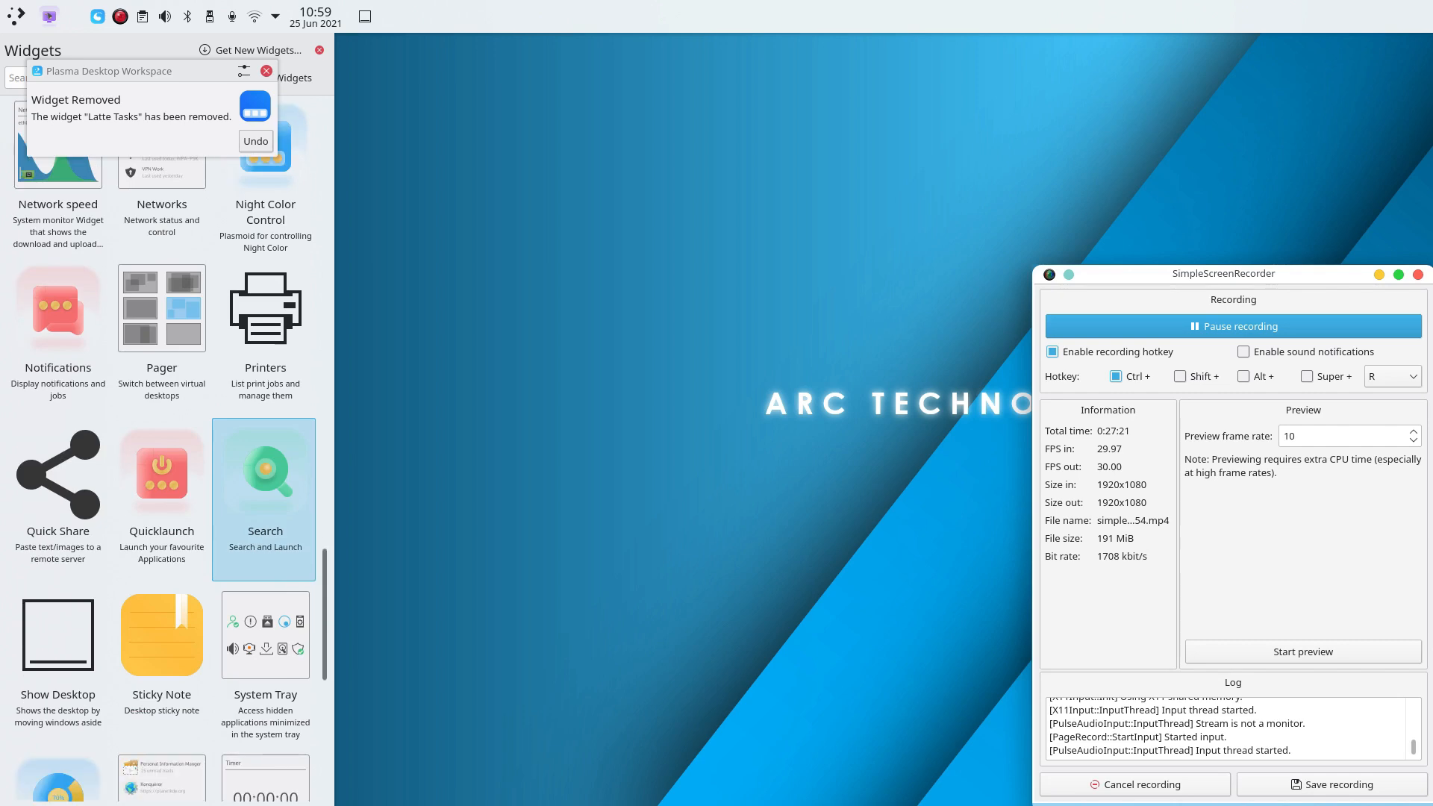
pyautogui.scroll(15, 265, 537)
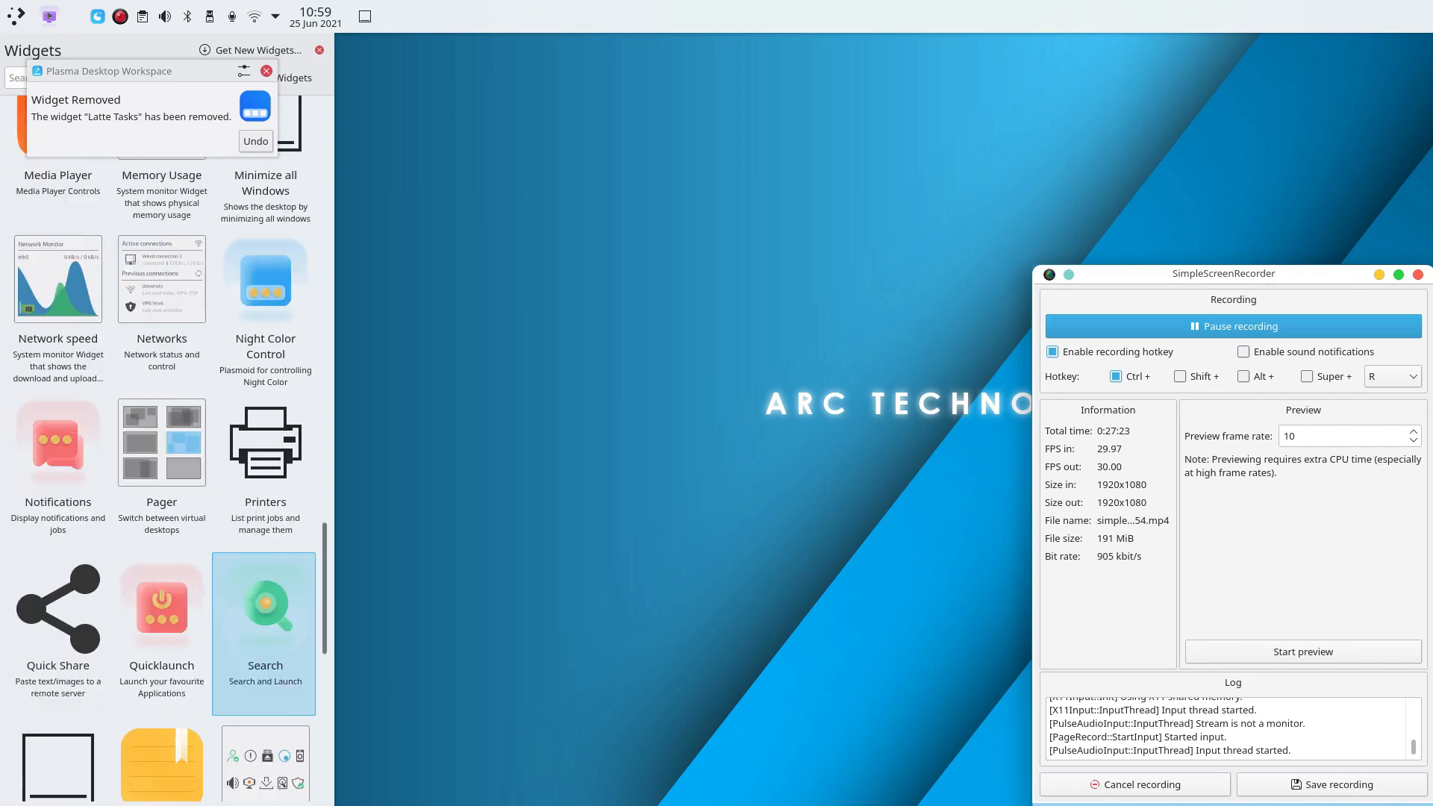
pyautogui.scroll(-5, 224, 582)
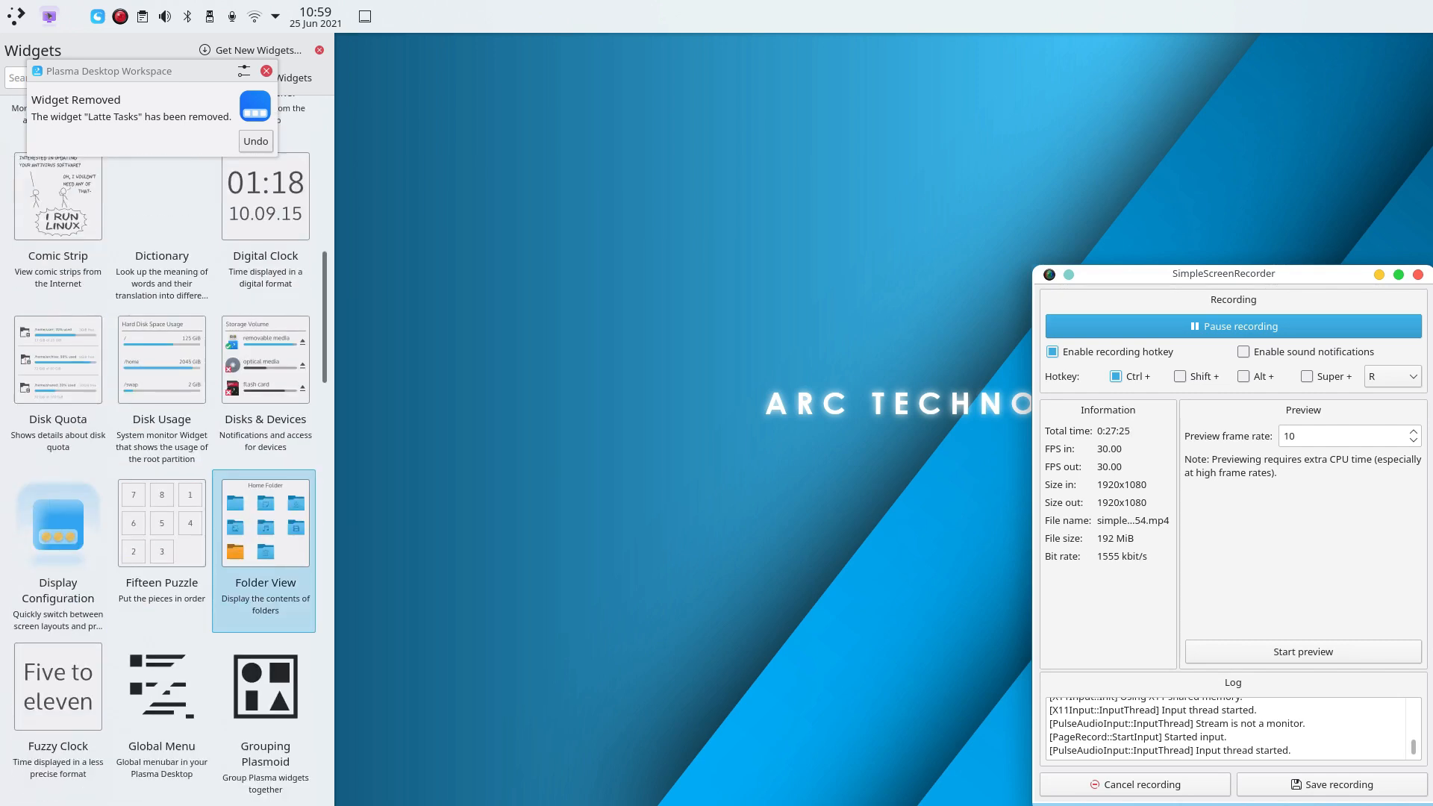
pyautogui.moveTo(161, 556); pyautogui.dragTo(95, 11)
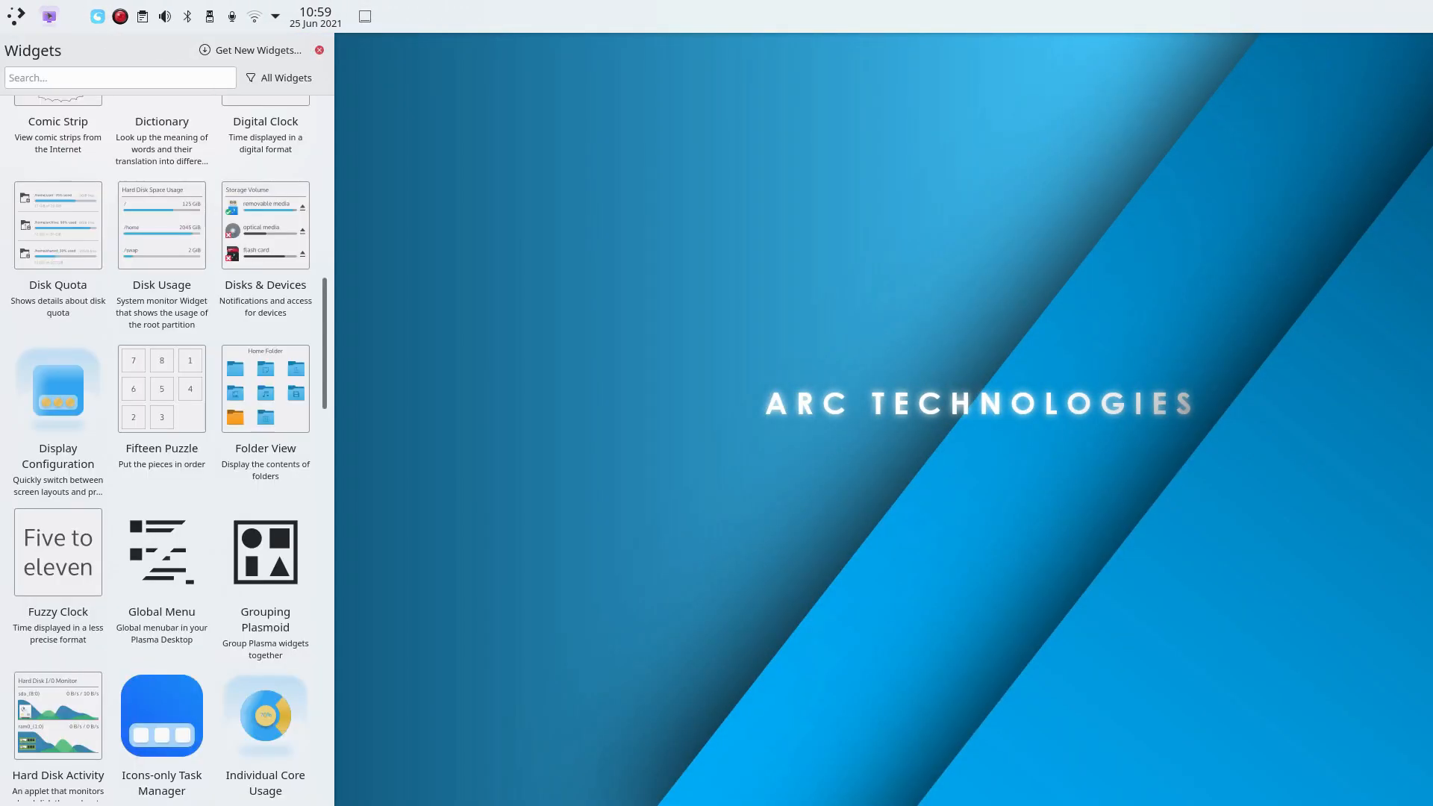
pyautogui.rightClick(86, 21)
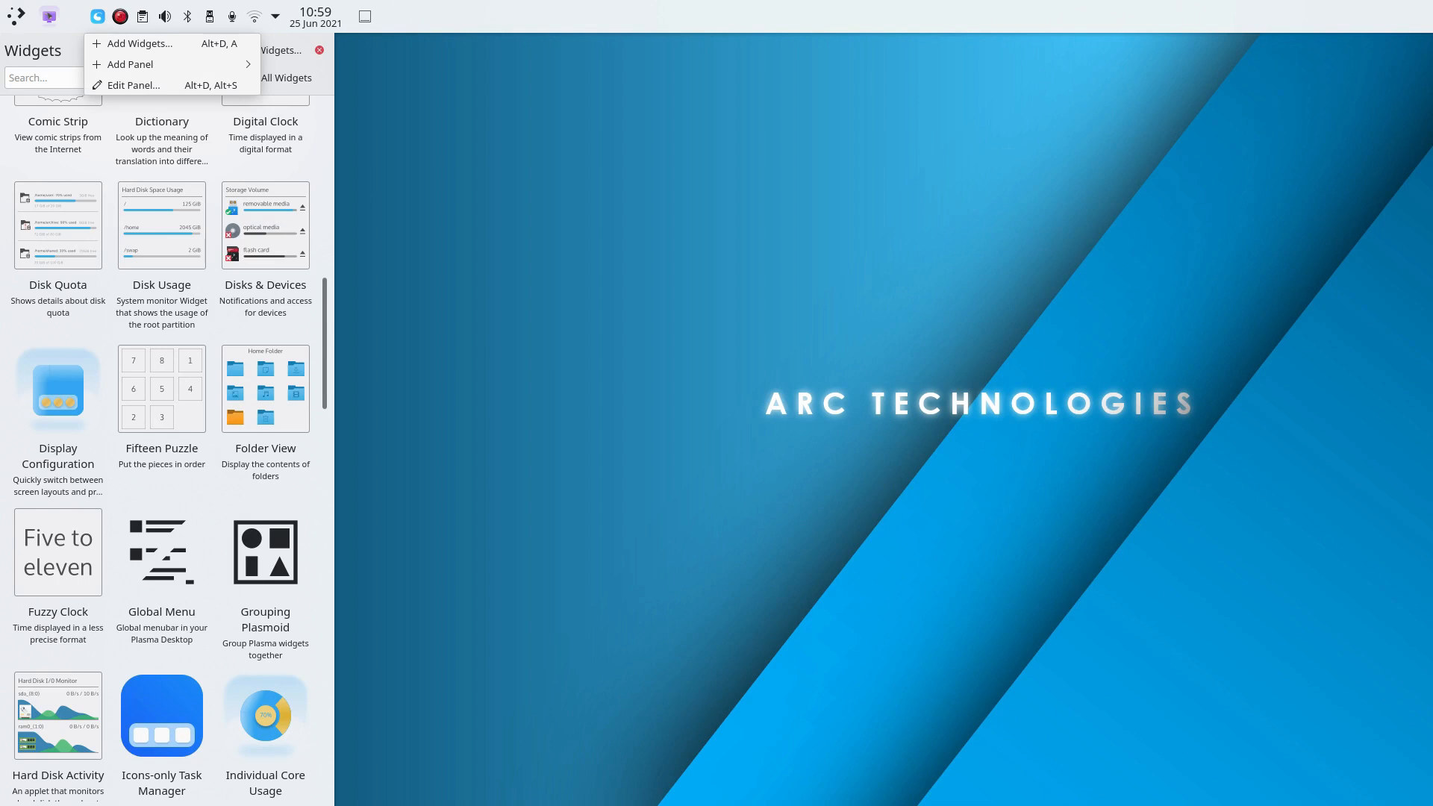
pyautogui.click(86, 21)
pyautogui.scroll(1, 223, 180)
pyautogui.click(319, 50)
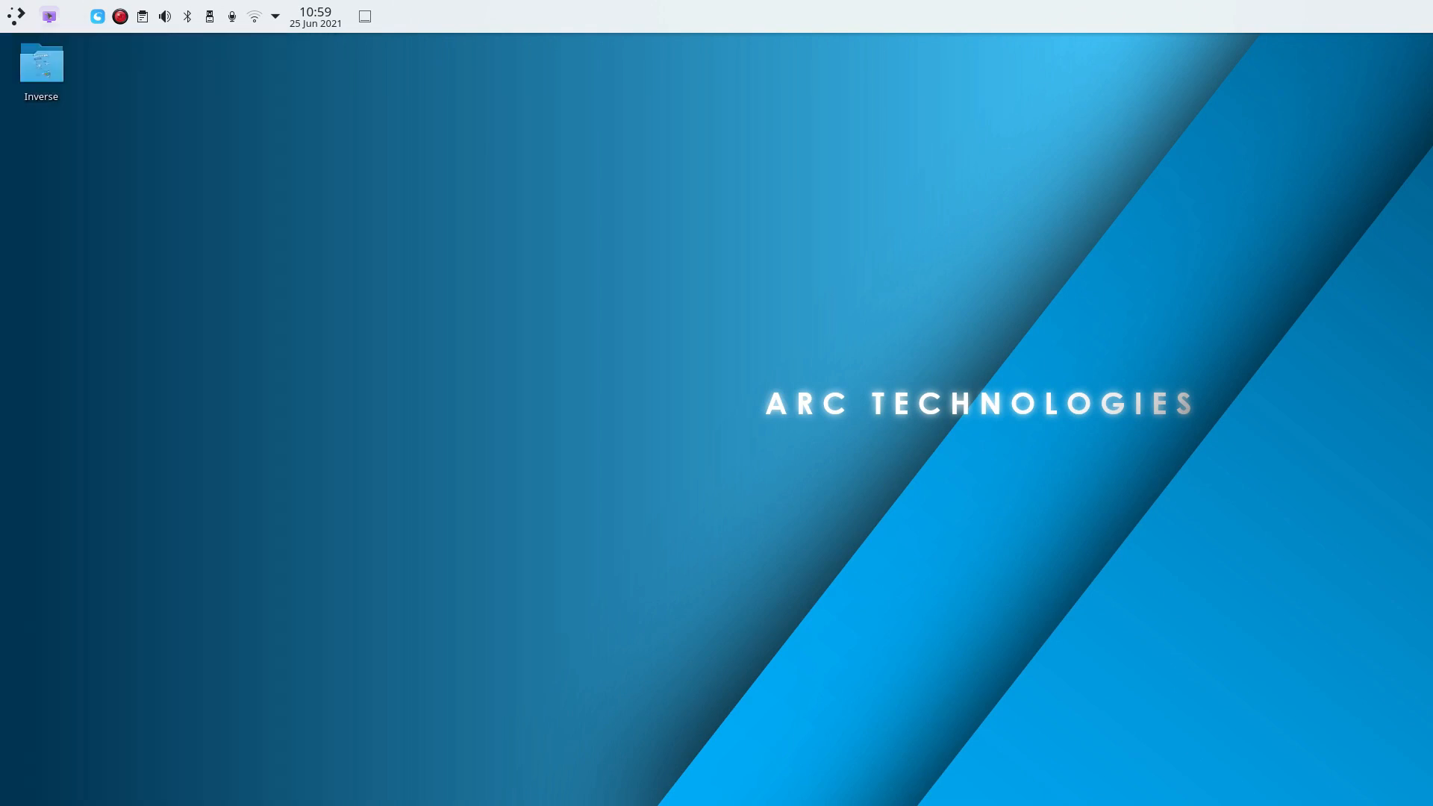
# Add an empty panel at the lower screen edge and remove it again.
pyautogui.rightClick(78, 28)
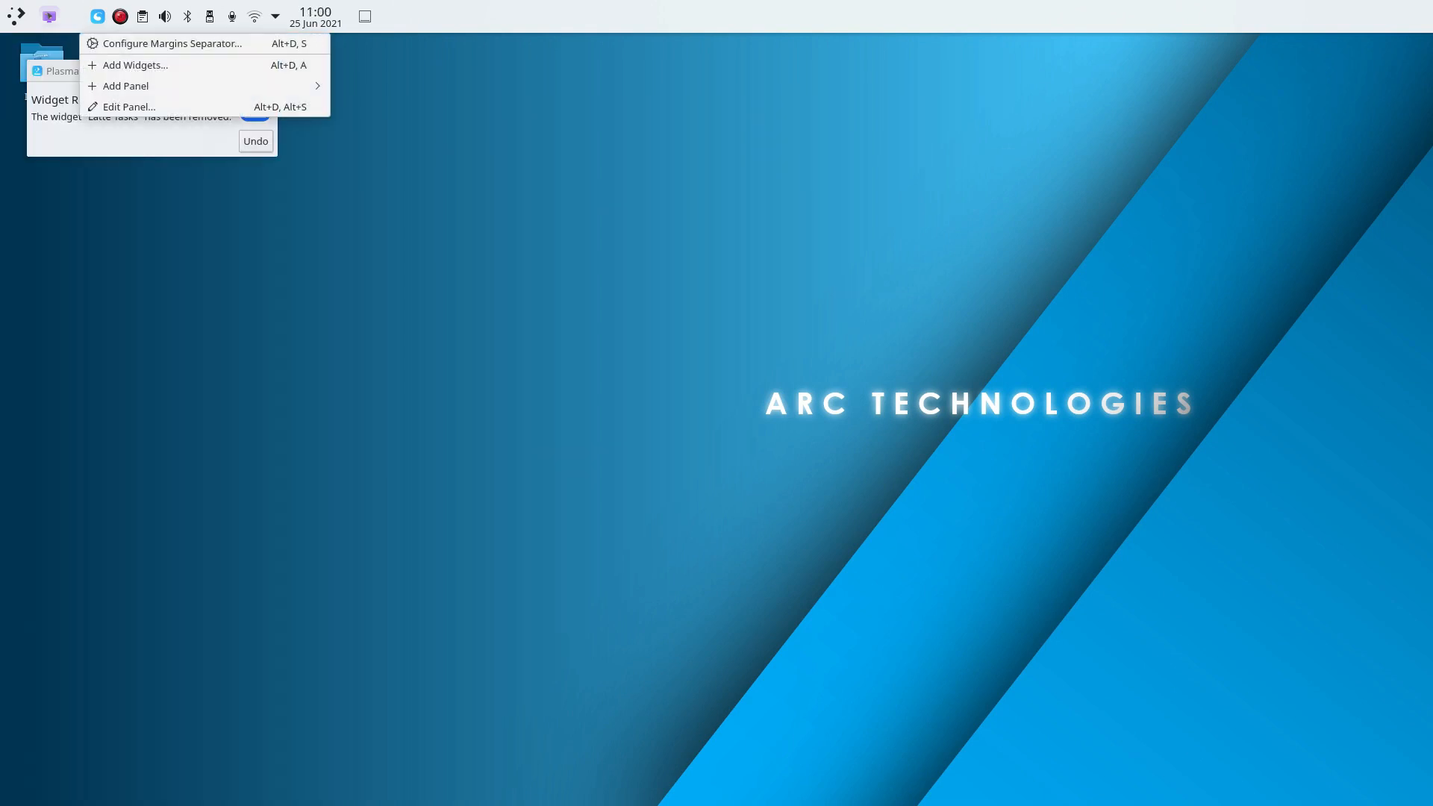
pyautogui.moveTo(314, 86)
pyautogui.click(374, 128)
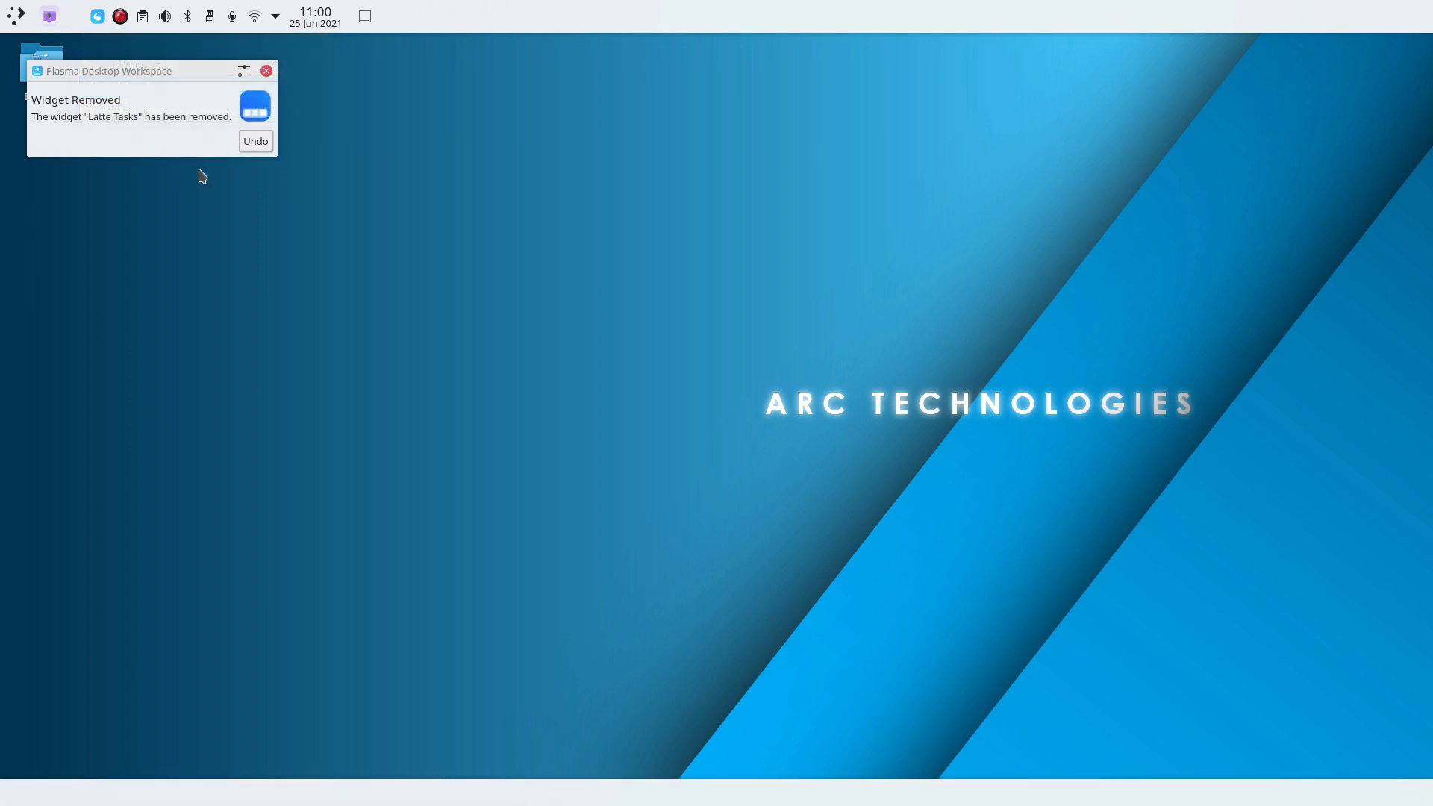
pyautogui.rightClick(514, 792)
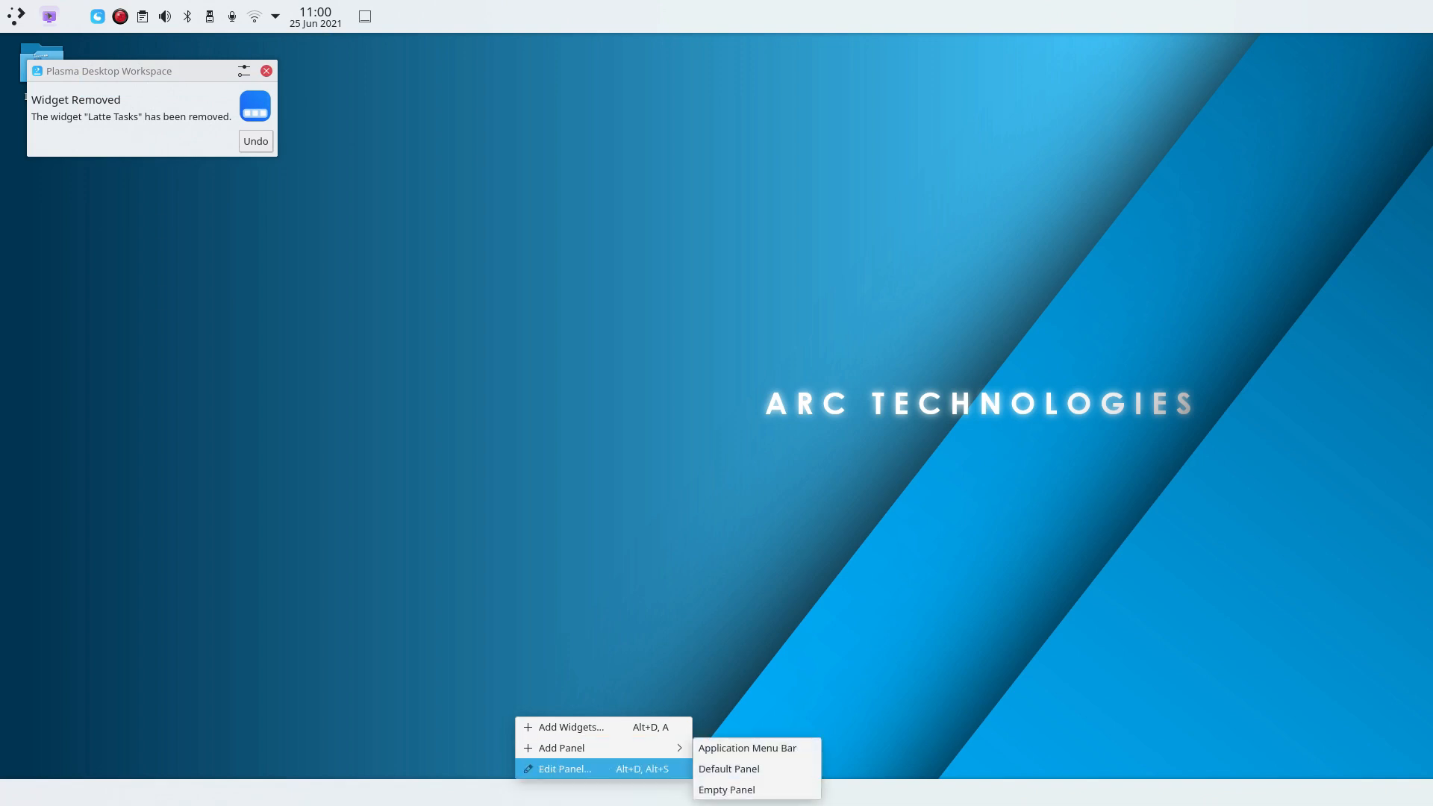
pyautogui.click(556, 770)
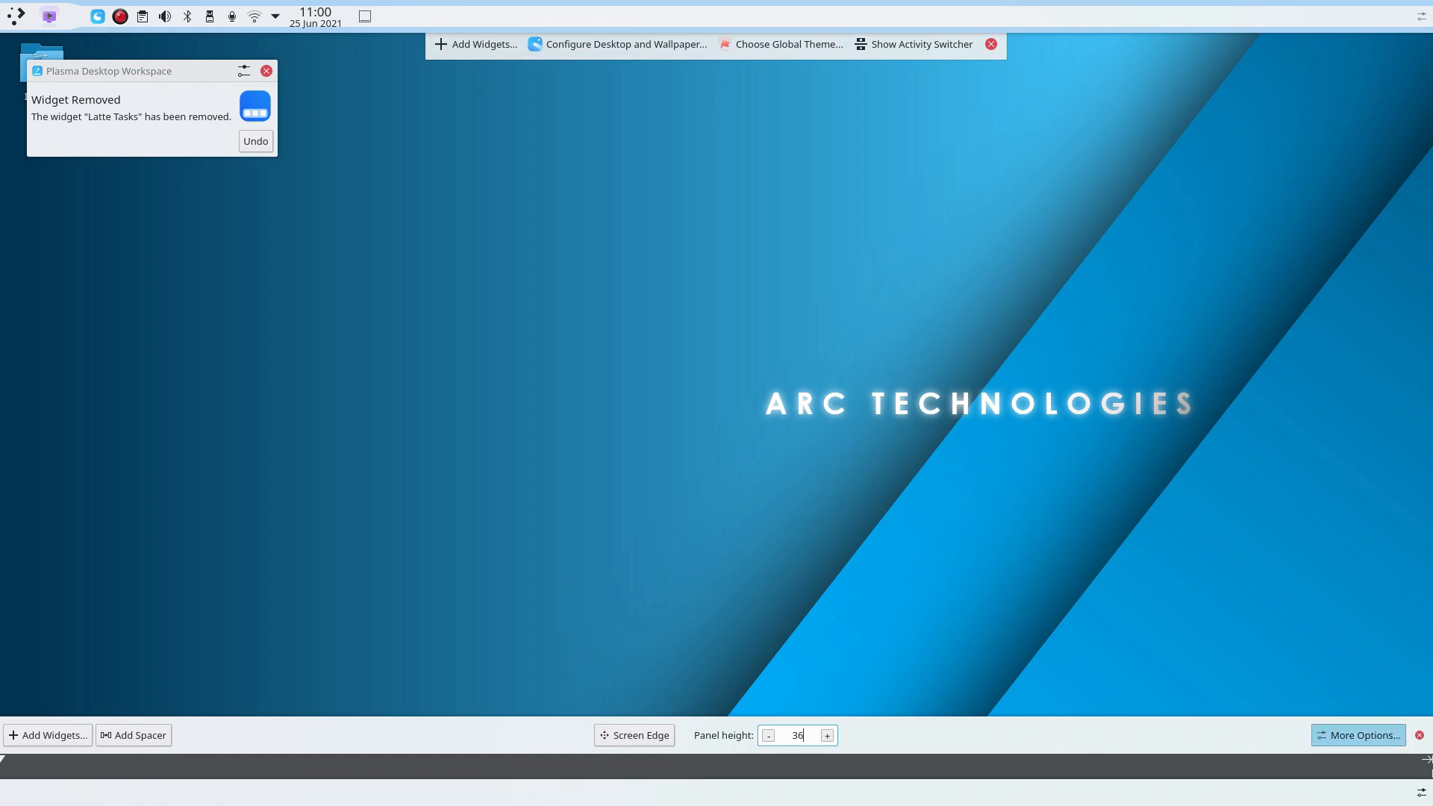
pyautogui.click(1358, 735)
pyautogui.click(1354, 467)
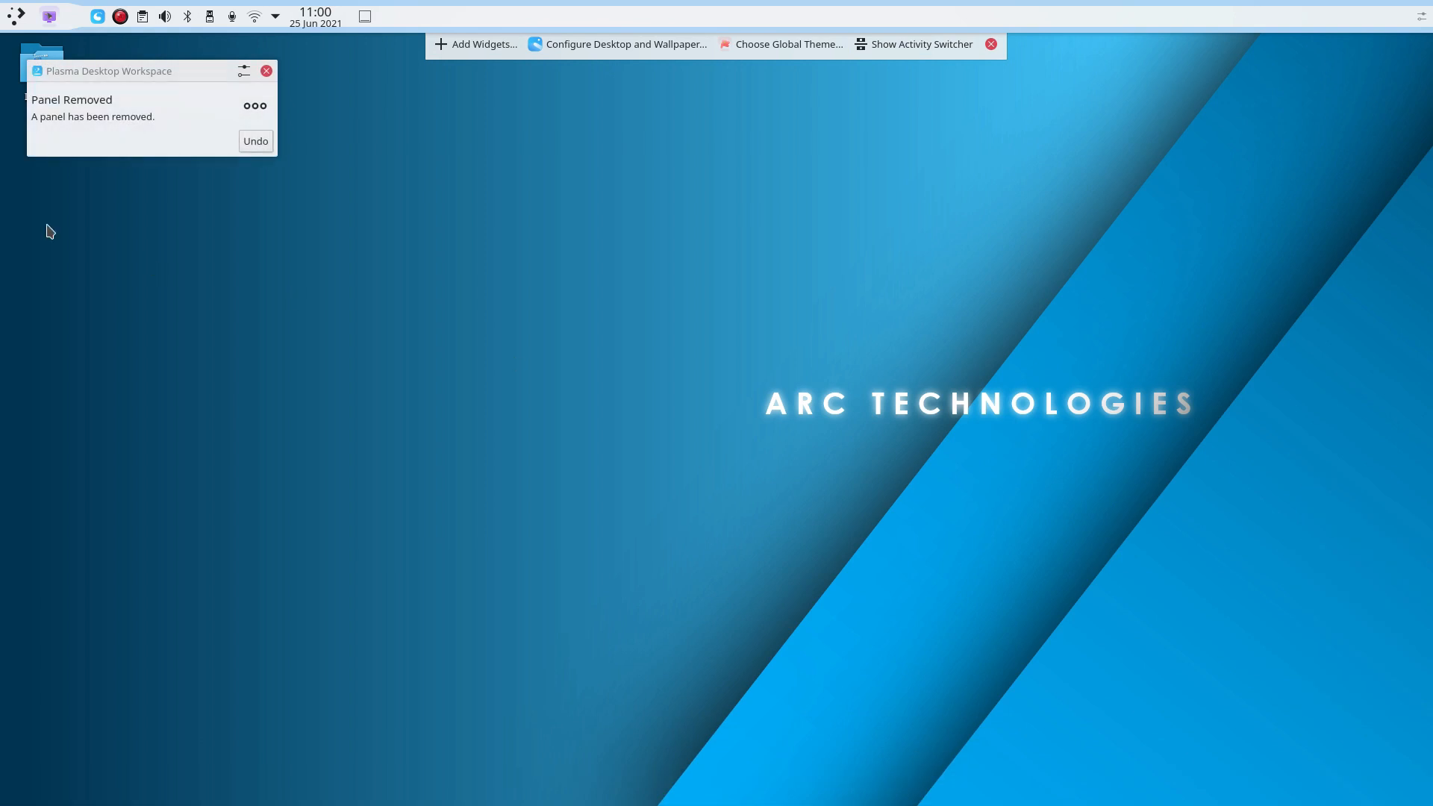
pyautogui.rightClick(73, 18)
pyautogui.click(127, 65)
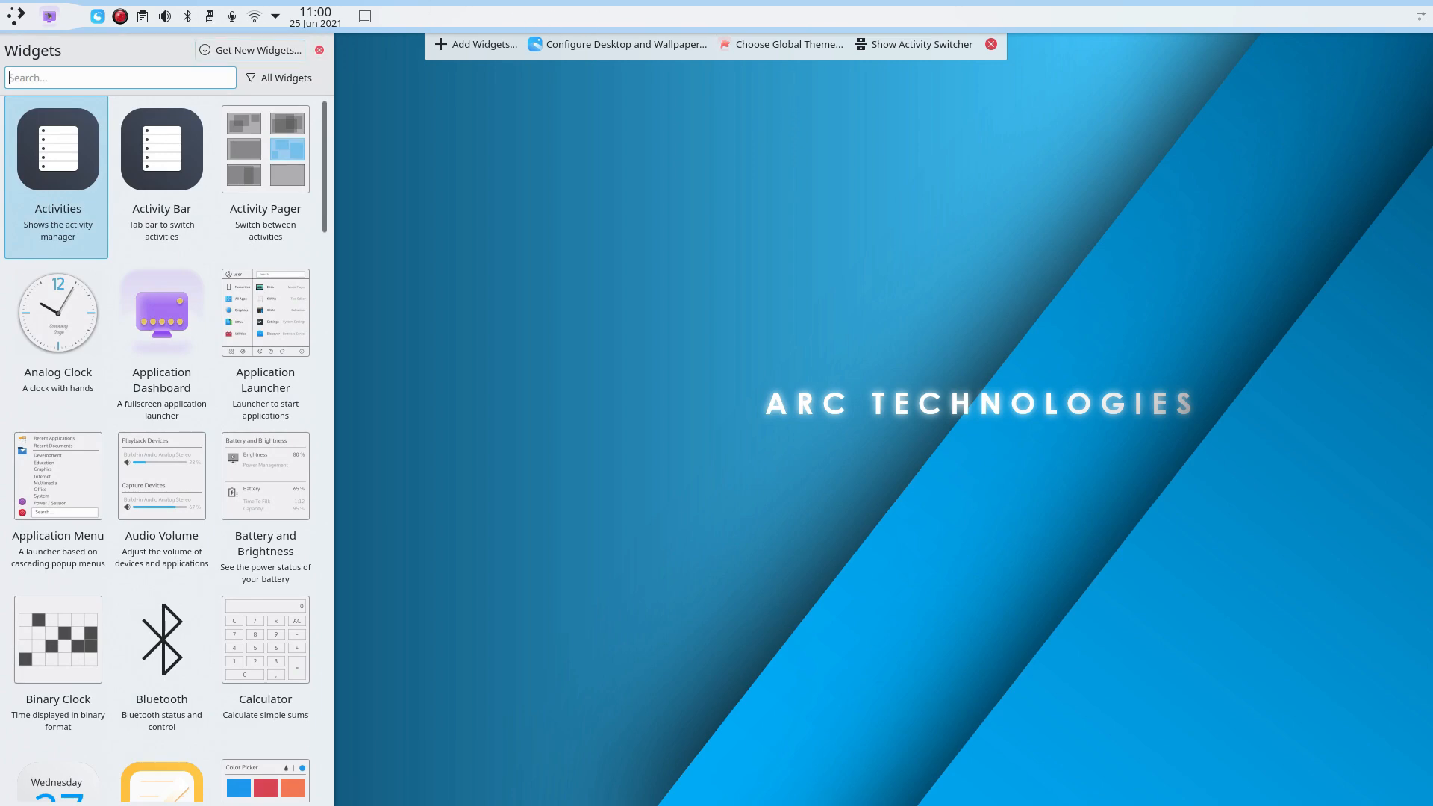
pyautogui.click(319, 50)
pyautogui.click(991, 44)
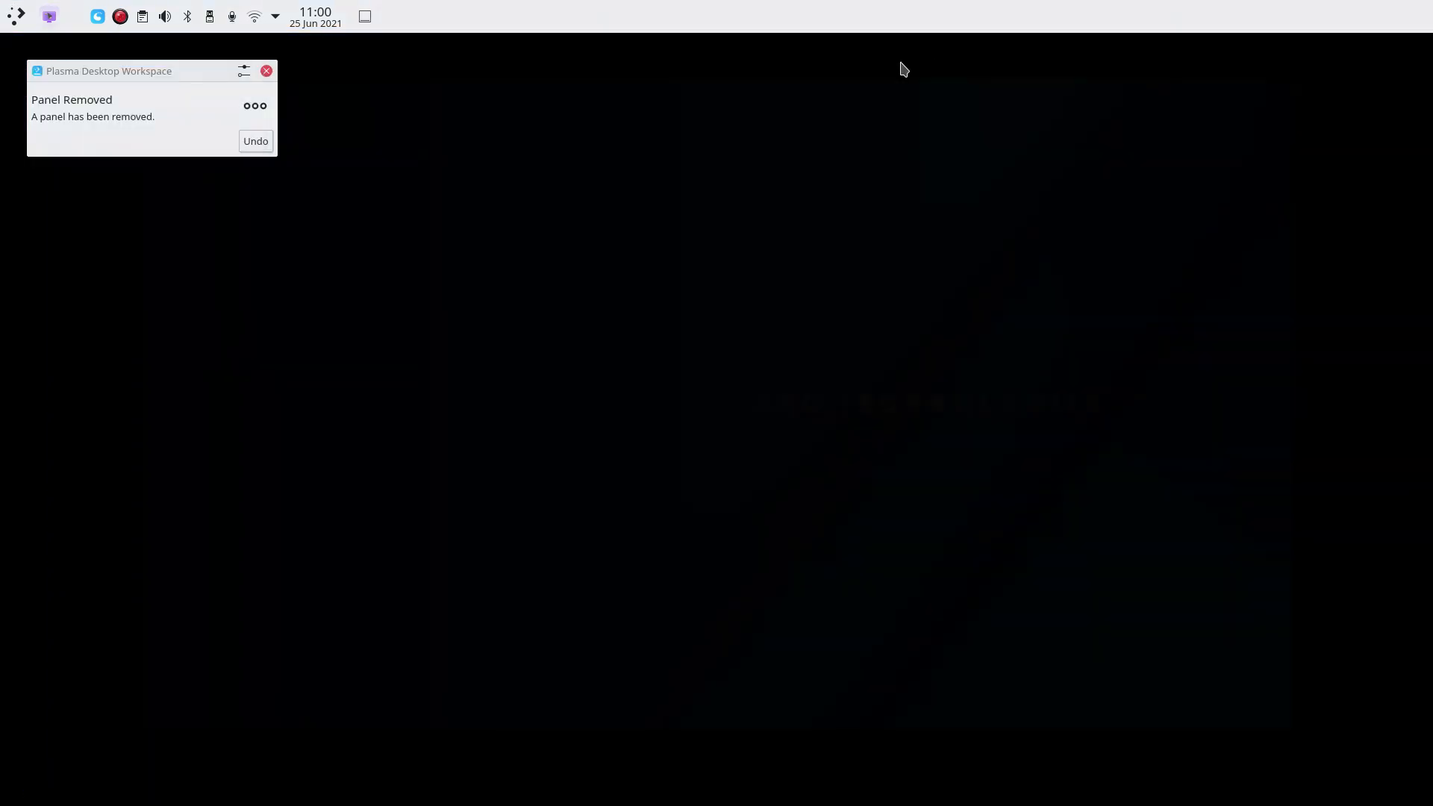
pyautogui.rightClick(824, 30)
pyautogui.click(869, 87)
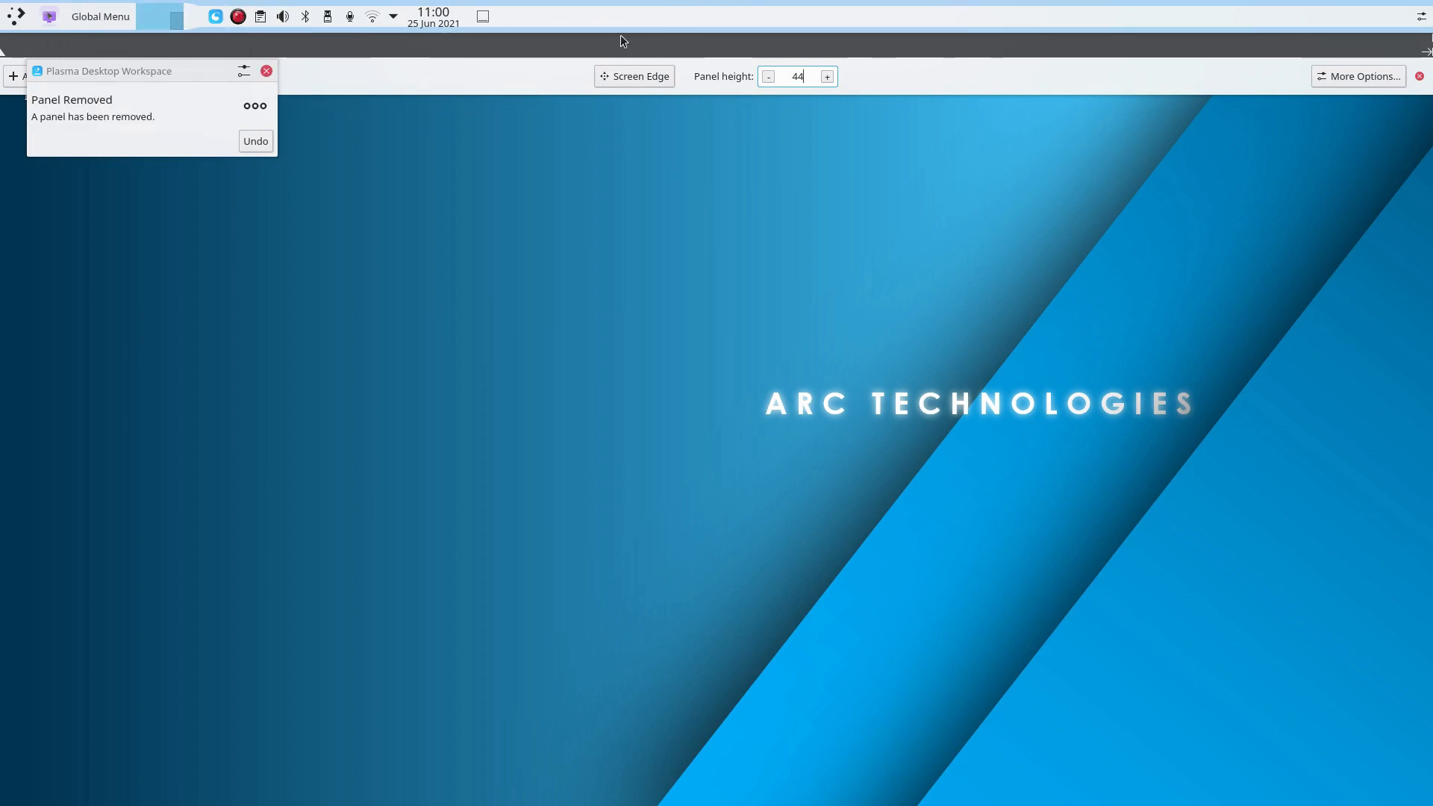
pyautogui.click(266, 71)
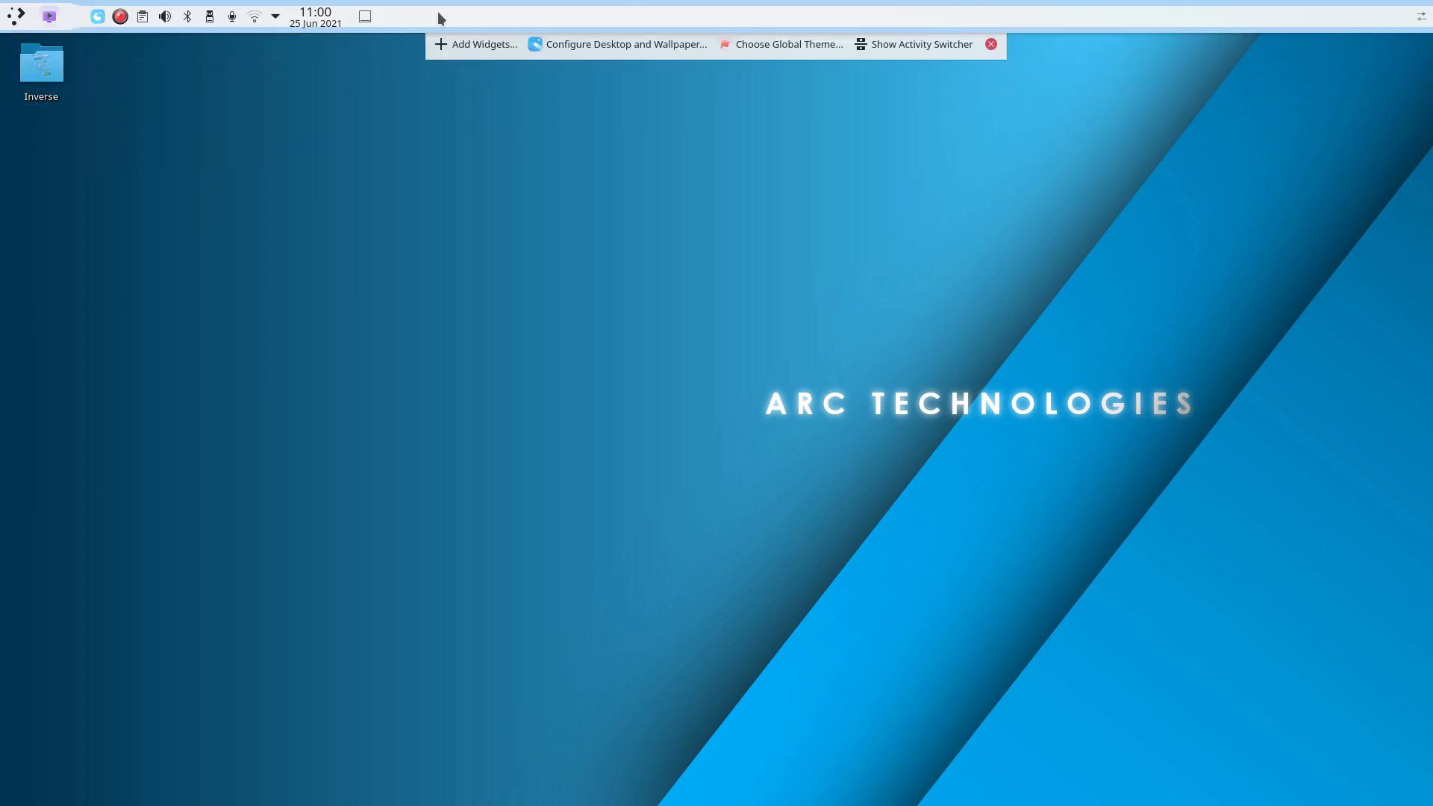
pyautogui.click(990, 44)
# Add a panel spacer right after the Global Menu on the top panel and leave panel editing.
pyautogui.rightClick(634, 19)
pyautogui.click(678, 85)
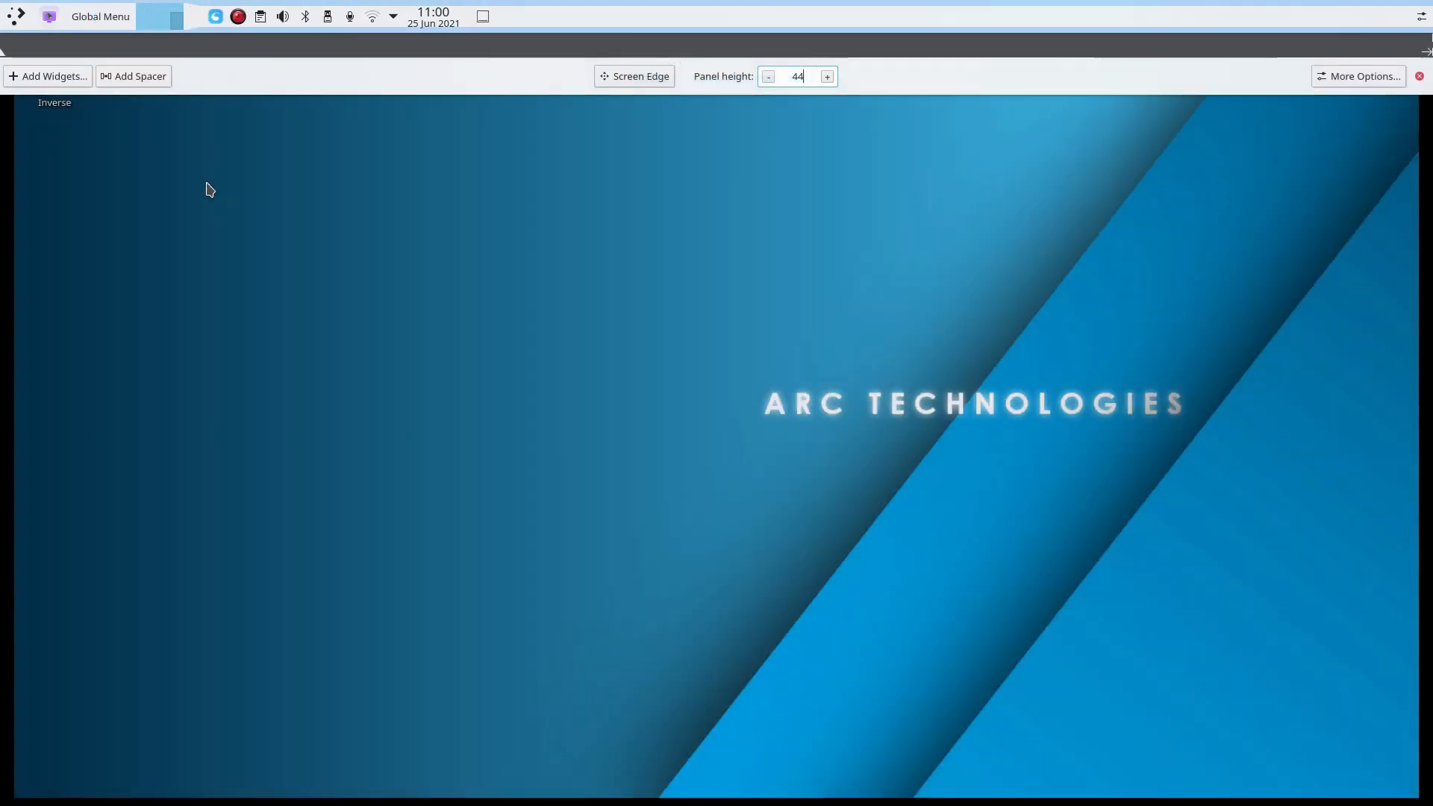
pyautogui.moveTo(698, 16); pyautogui.dragTo(588, 17)
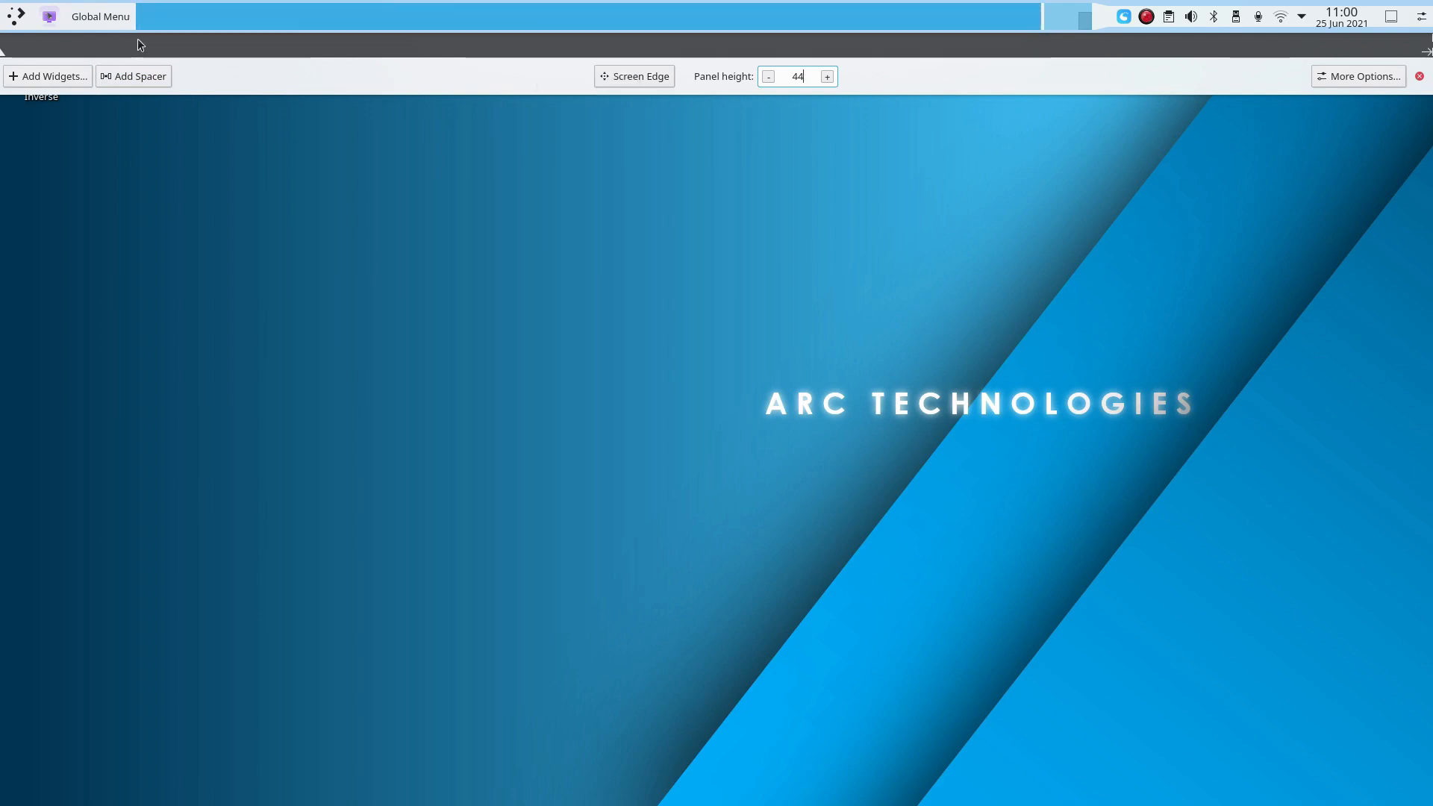
pyautogui.click(1419, 76)
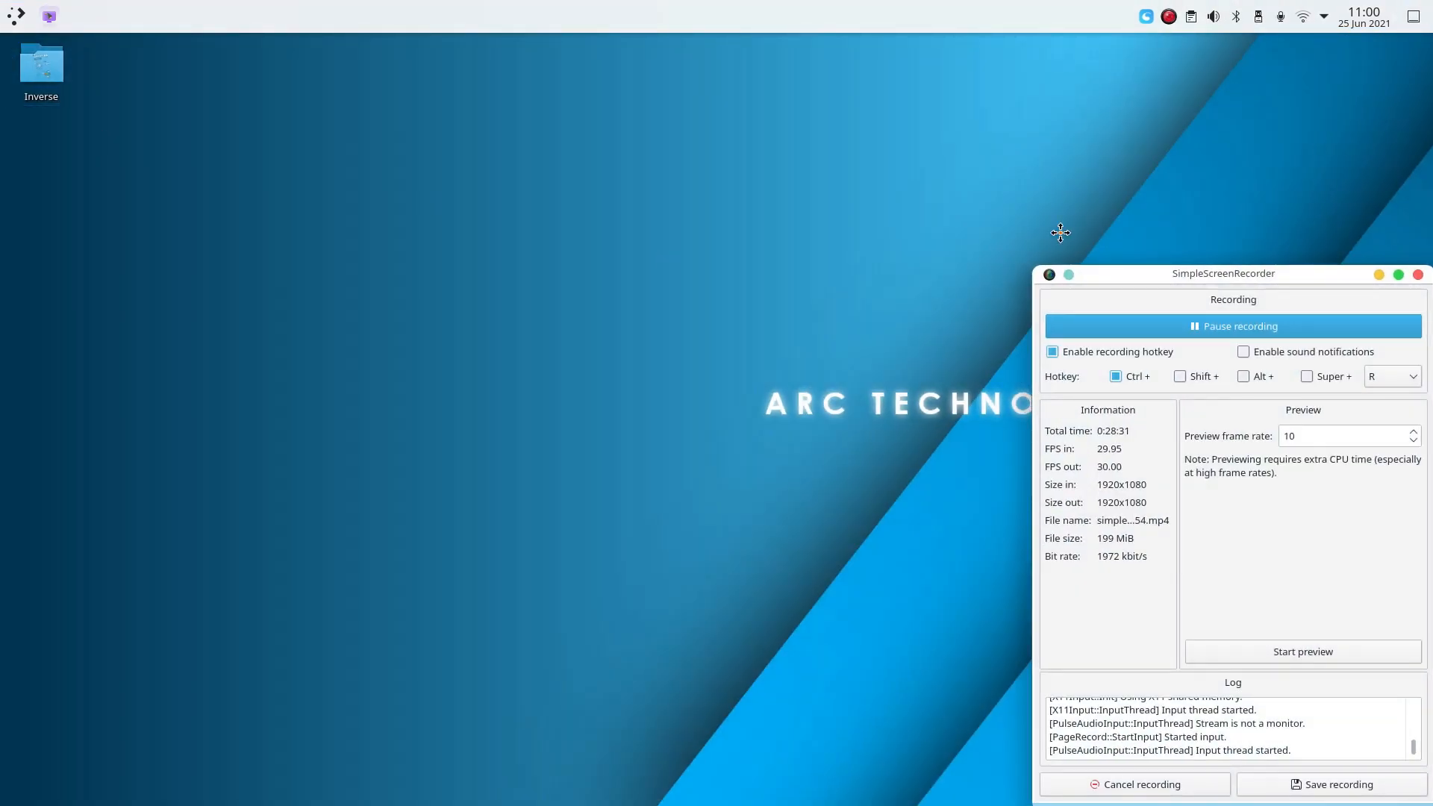
# Get the SimpleScreenRecorder window out of the way, search the application launcher for "kon" and launch Konsole.
pyautogui.moveTo(1118, 256); pyautogui.dragTo(768, 146)
pyautogui.click(992, 152)
pyautogui.click(15, 15)
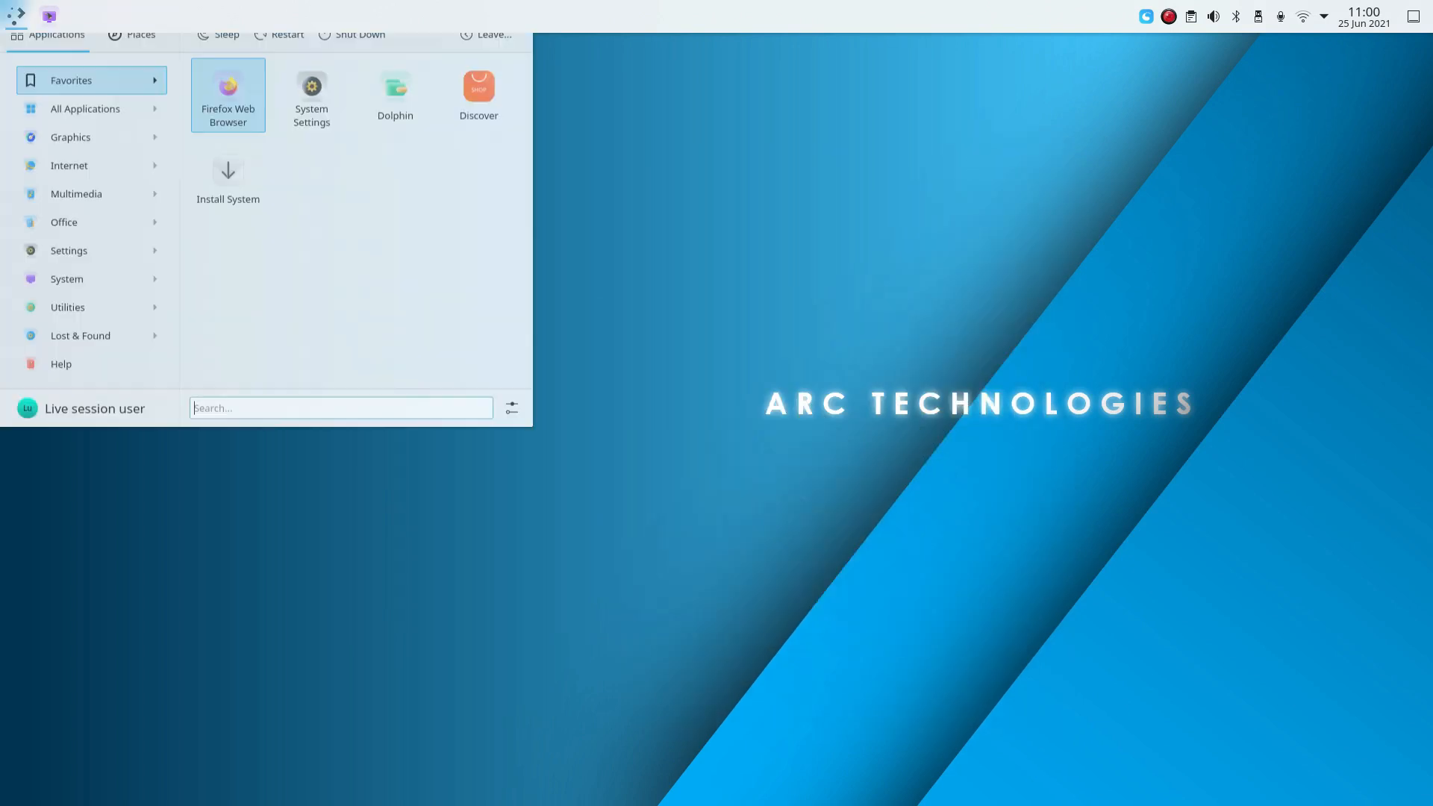
pyautogui.moveTo(76, 212)
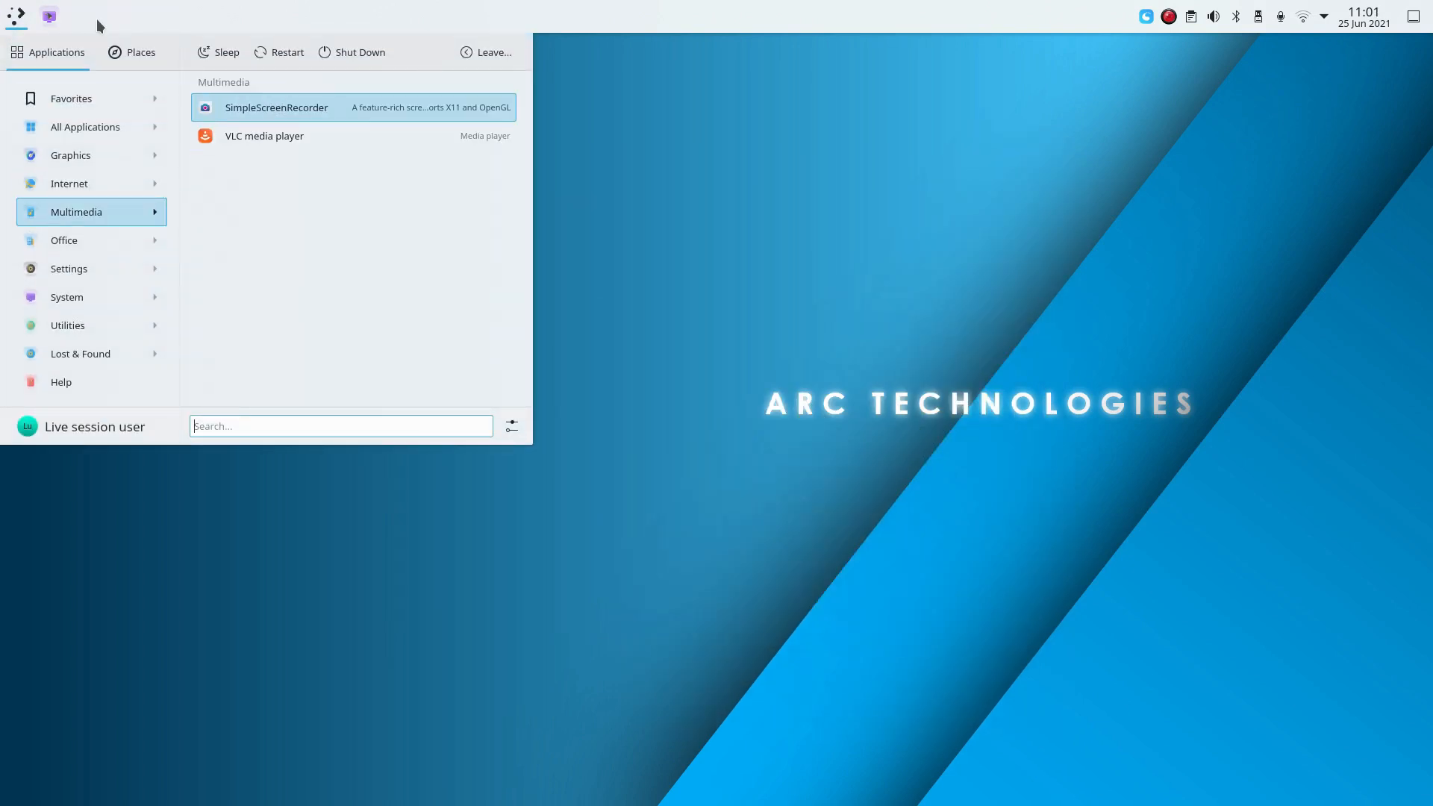
pyautogui.write('kon')
pyautogui.press('Return')
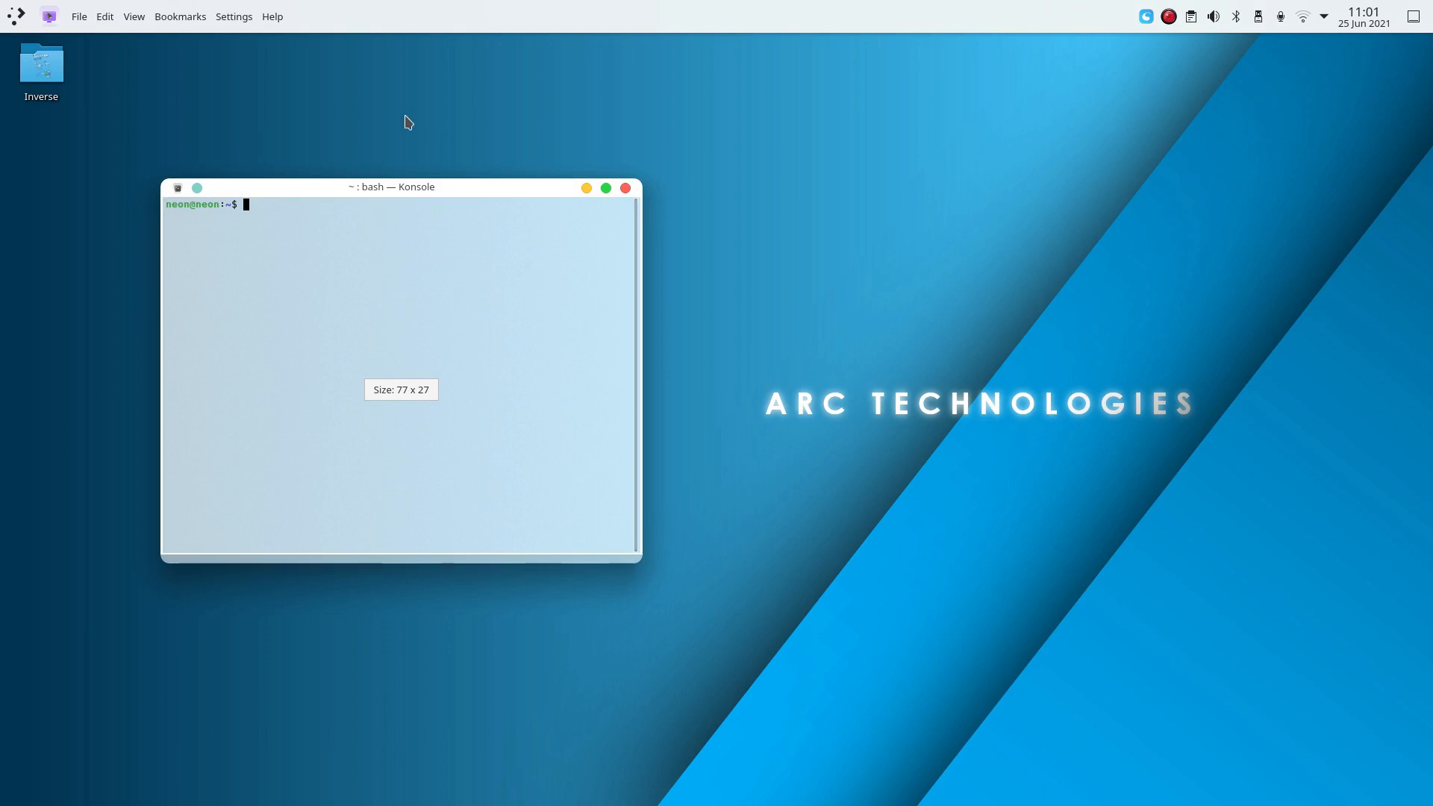
# Reposition the Konsole window and check its Settings menu in the top panel's Global Menu.
pyautogui.moveTo(345, 193); pyautogui.dragTo(547, 173)
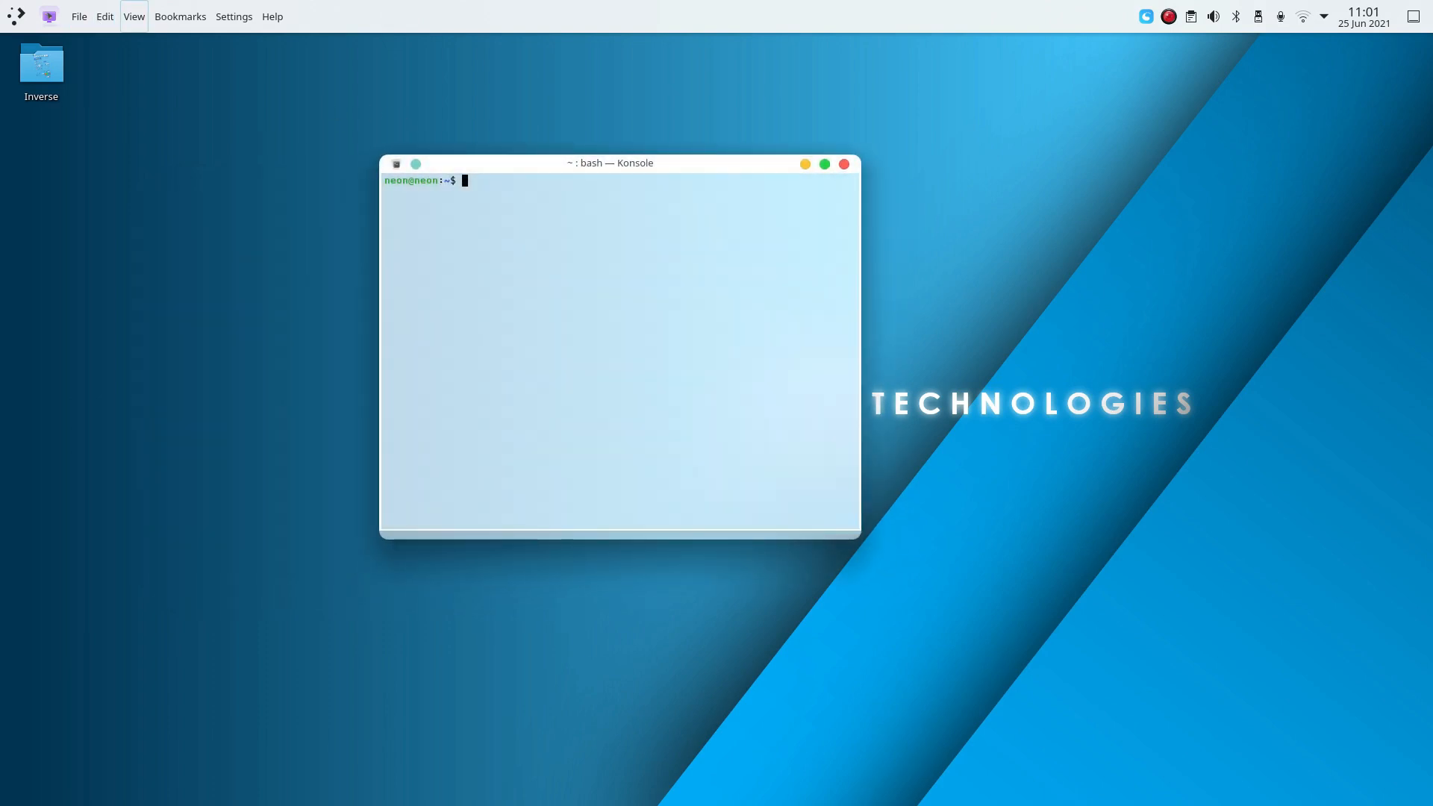
pyautogui.click(233, 16)
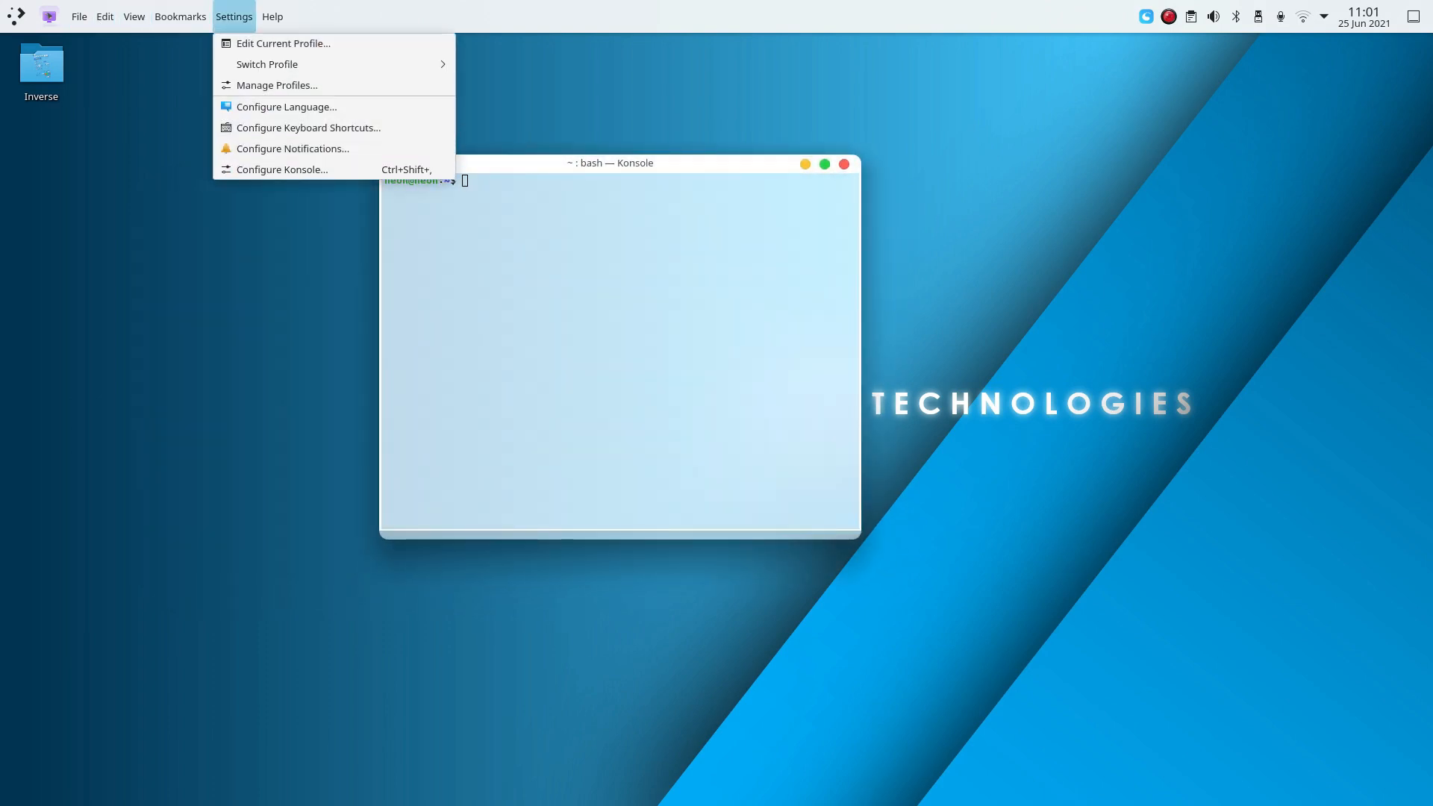
pyautogui.click(142, 163)
# Put the top panel into edit mode, leave panel editing and open the Global Theme settings.
pyautogui.rightClick(551, 16)
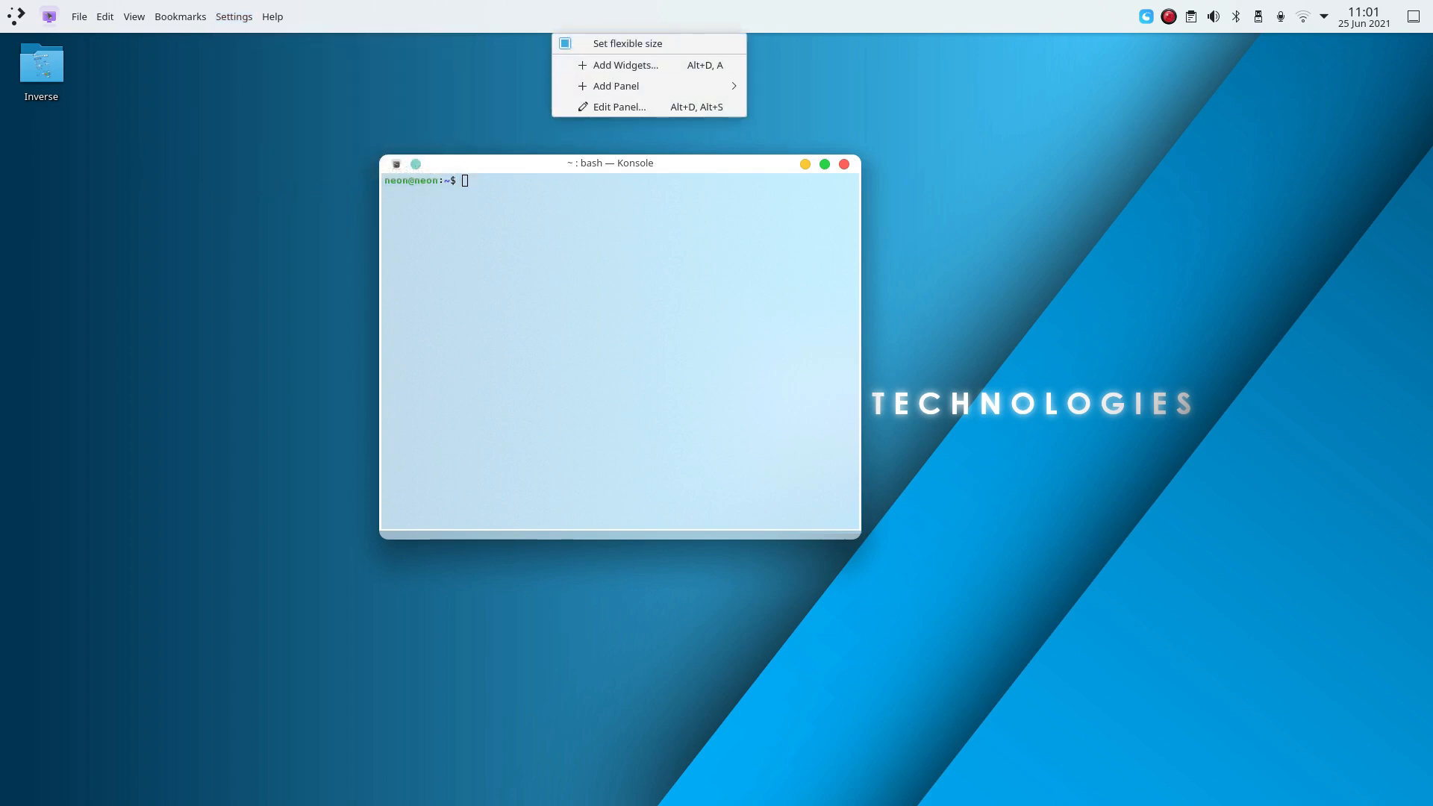
pyautogui.moveTo(616, 86)
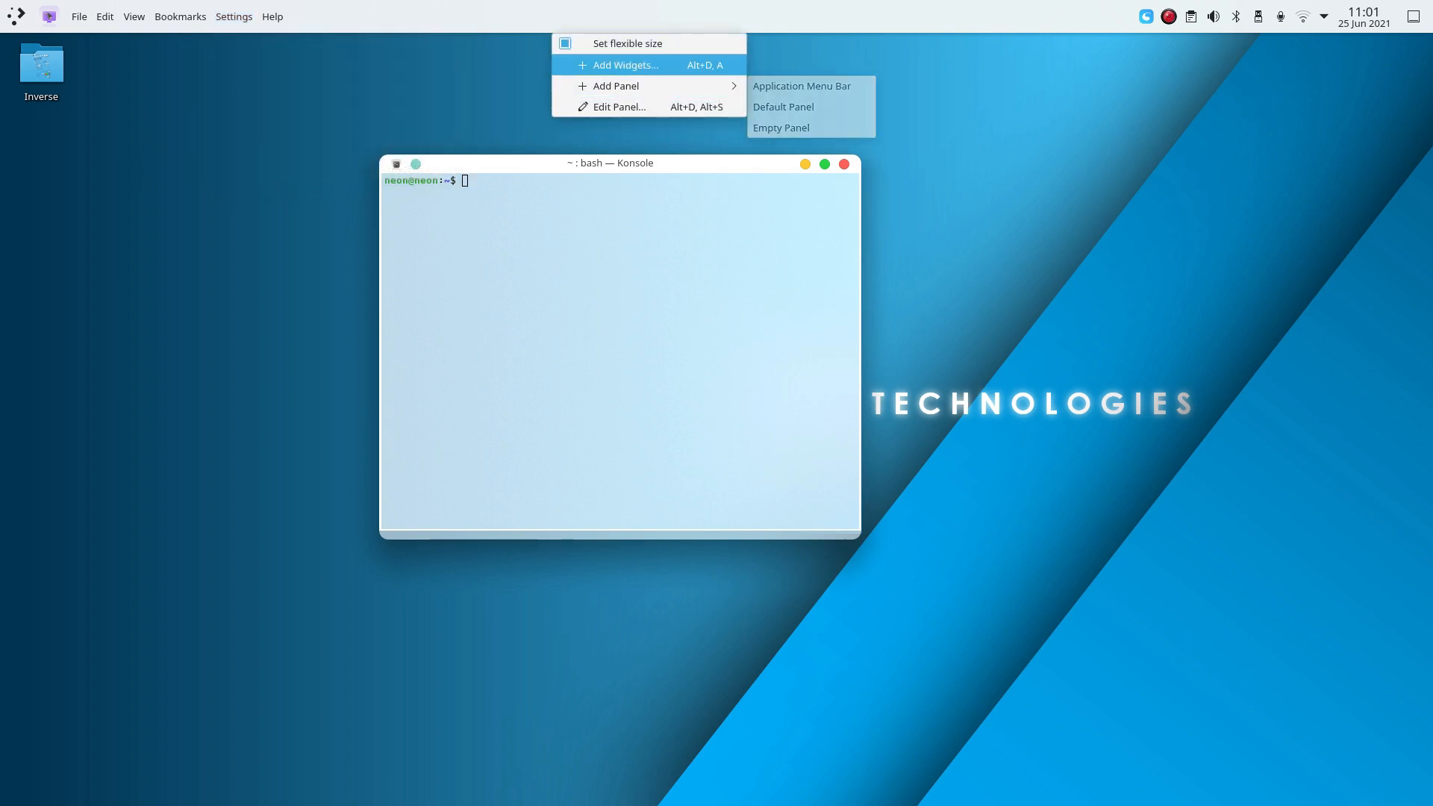
pyautogui.click(619, 107)
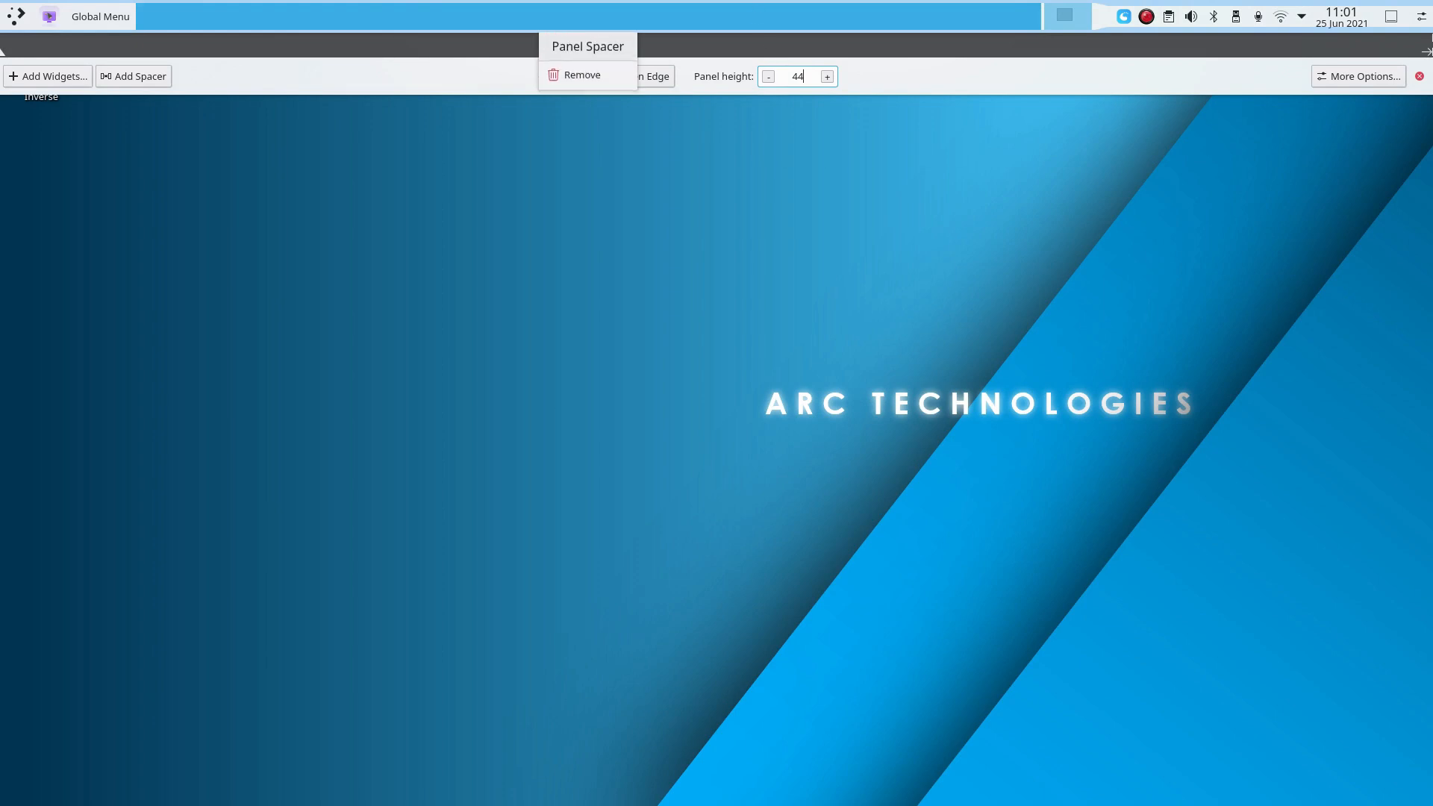
pyautogui.rightClick(758, 16)
pyautogui.click(709, 166)
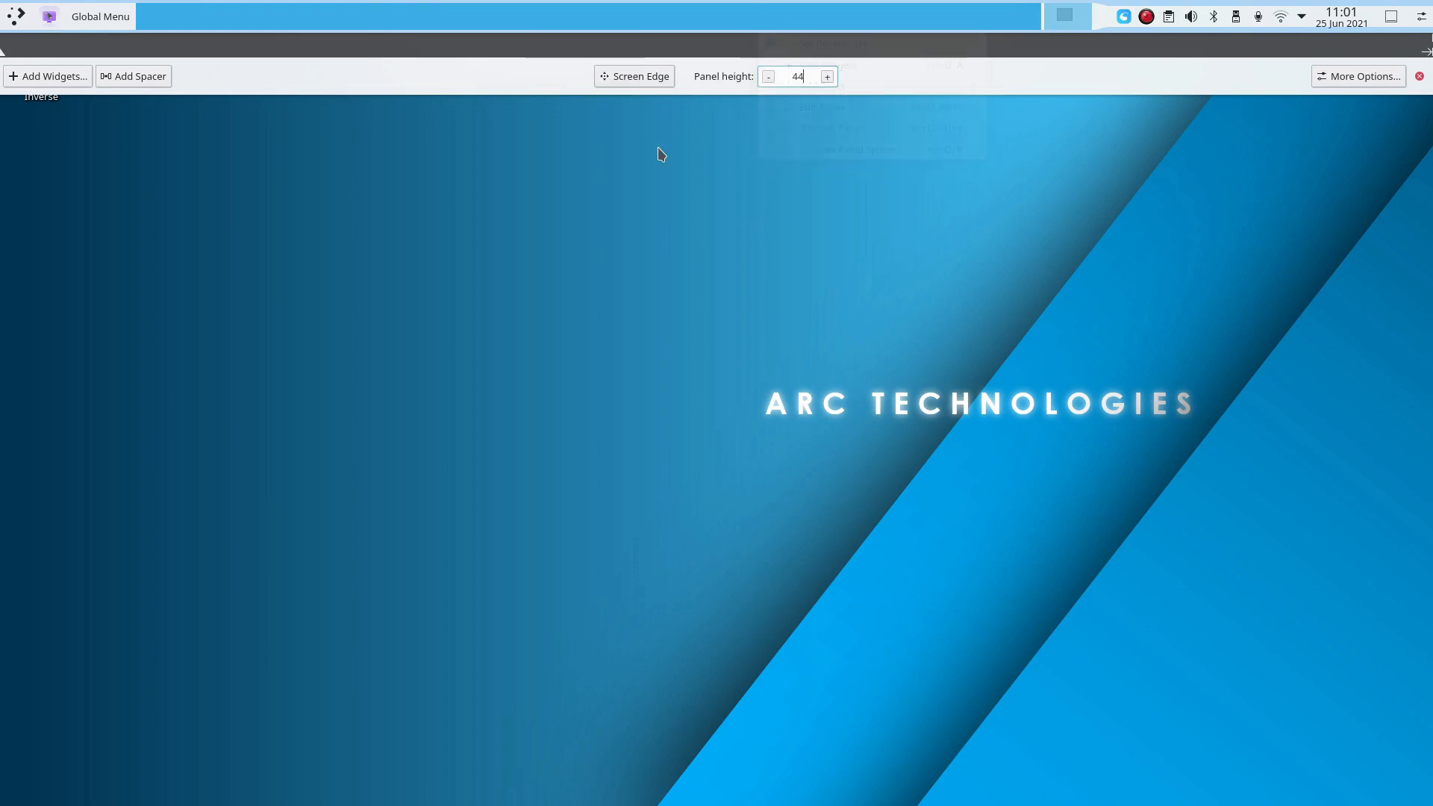
pyautogui.click(1419, 76)
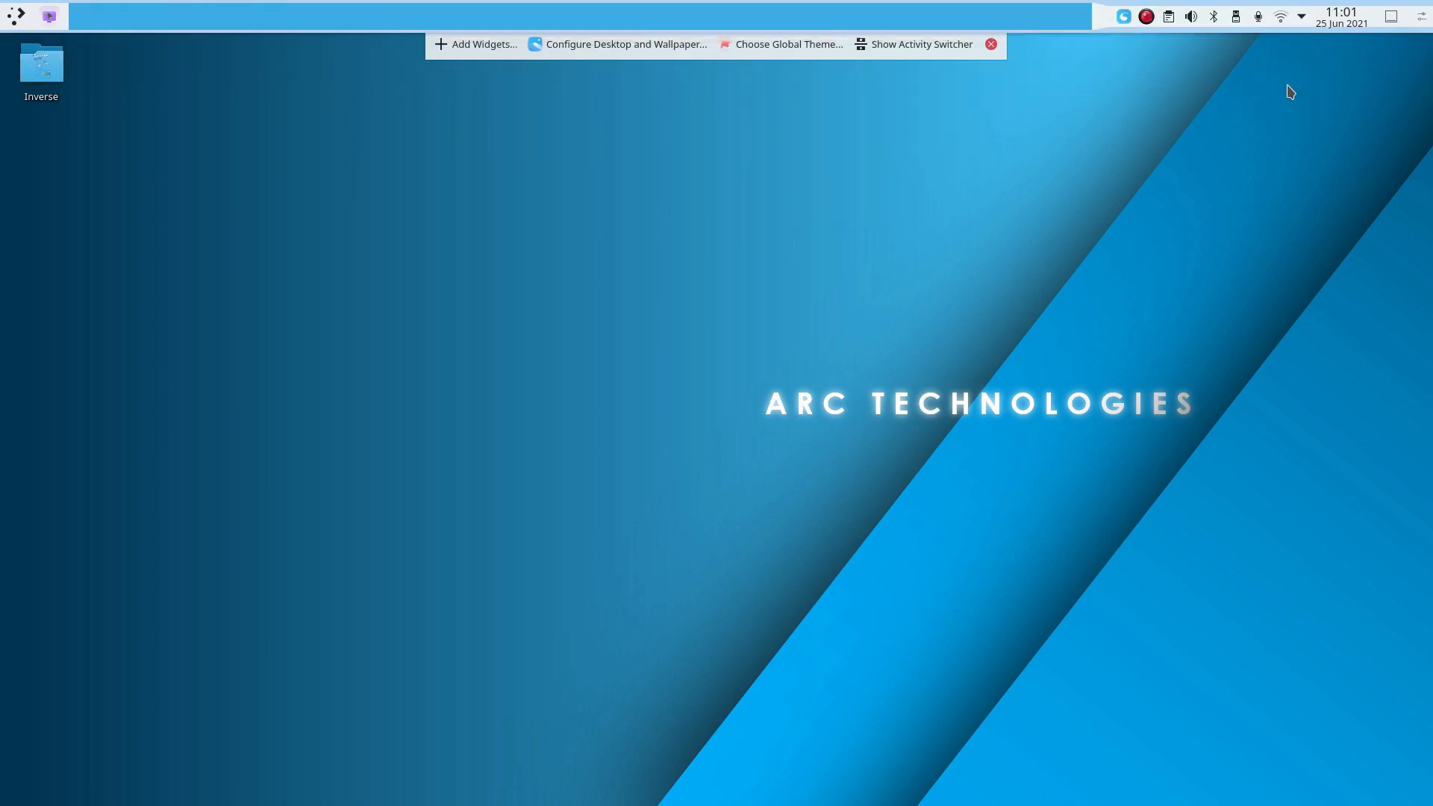
pyautogui.click(791, 46)
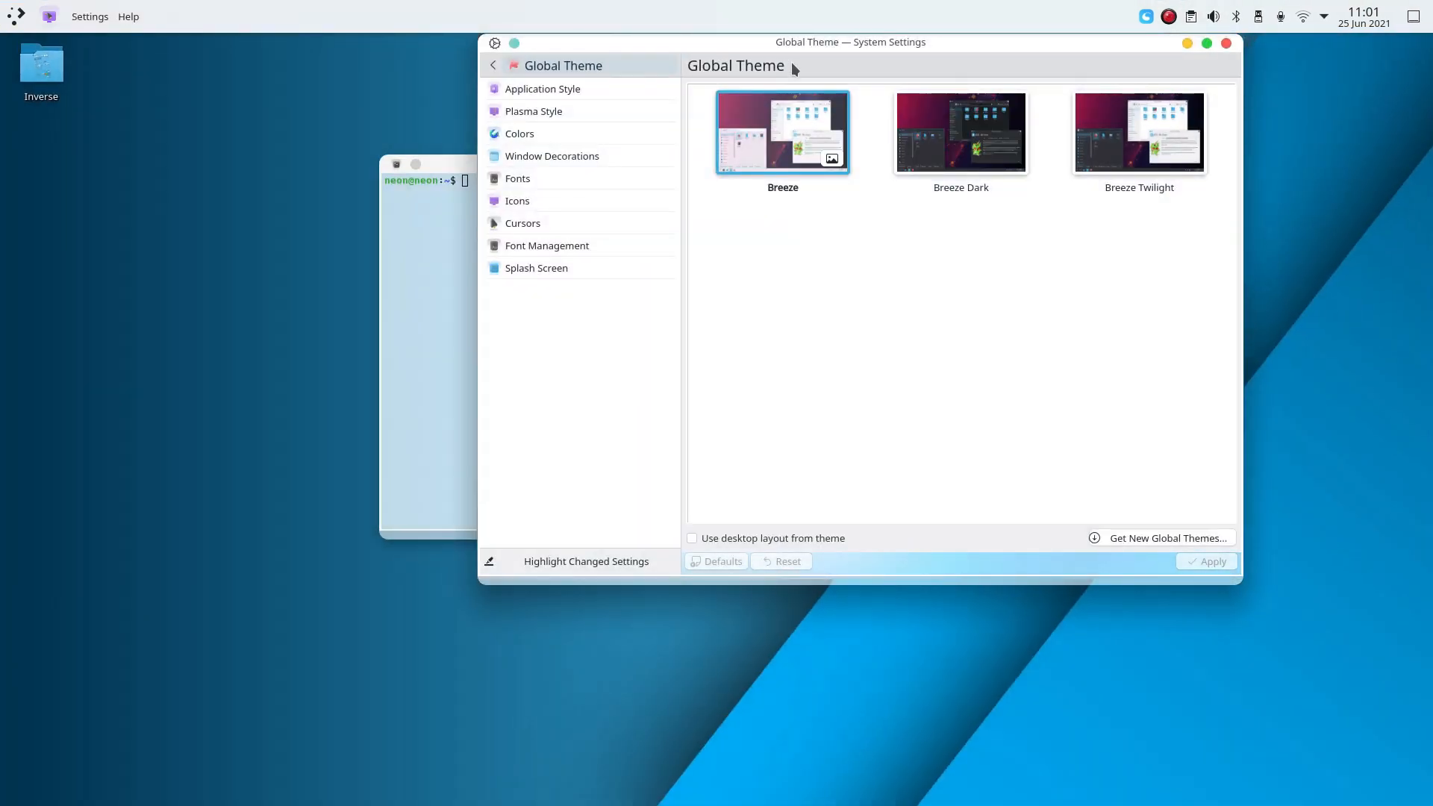
# Switch to the Plasma Style settings, open the download window for new Plasma styles and move it aside.
pyautogui.click(586, 110)
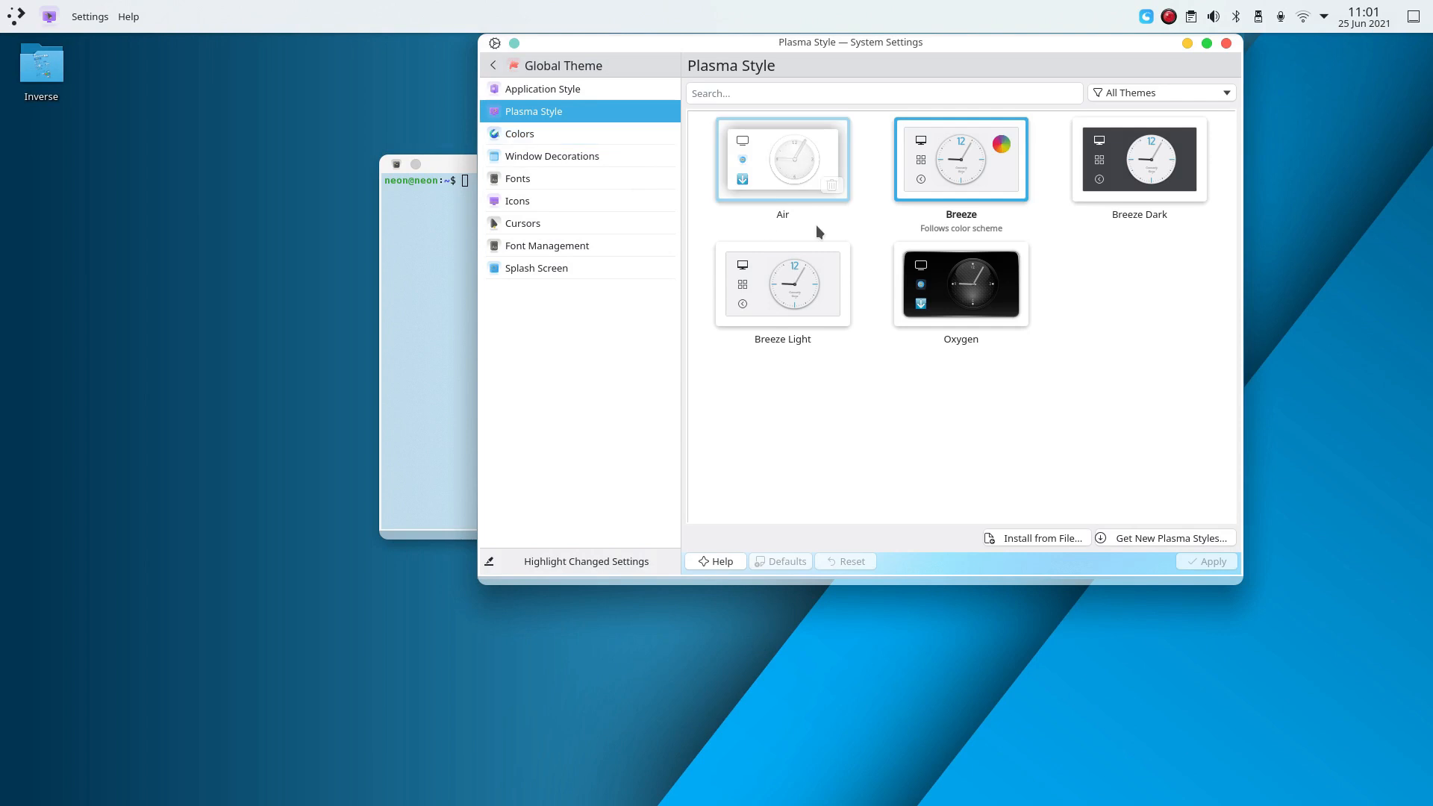
pyautogui.click(1170, 538)
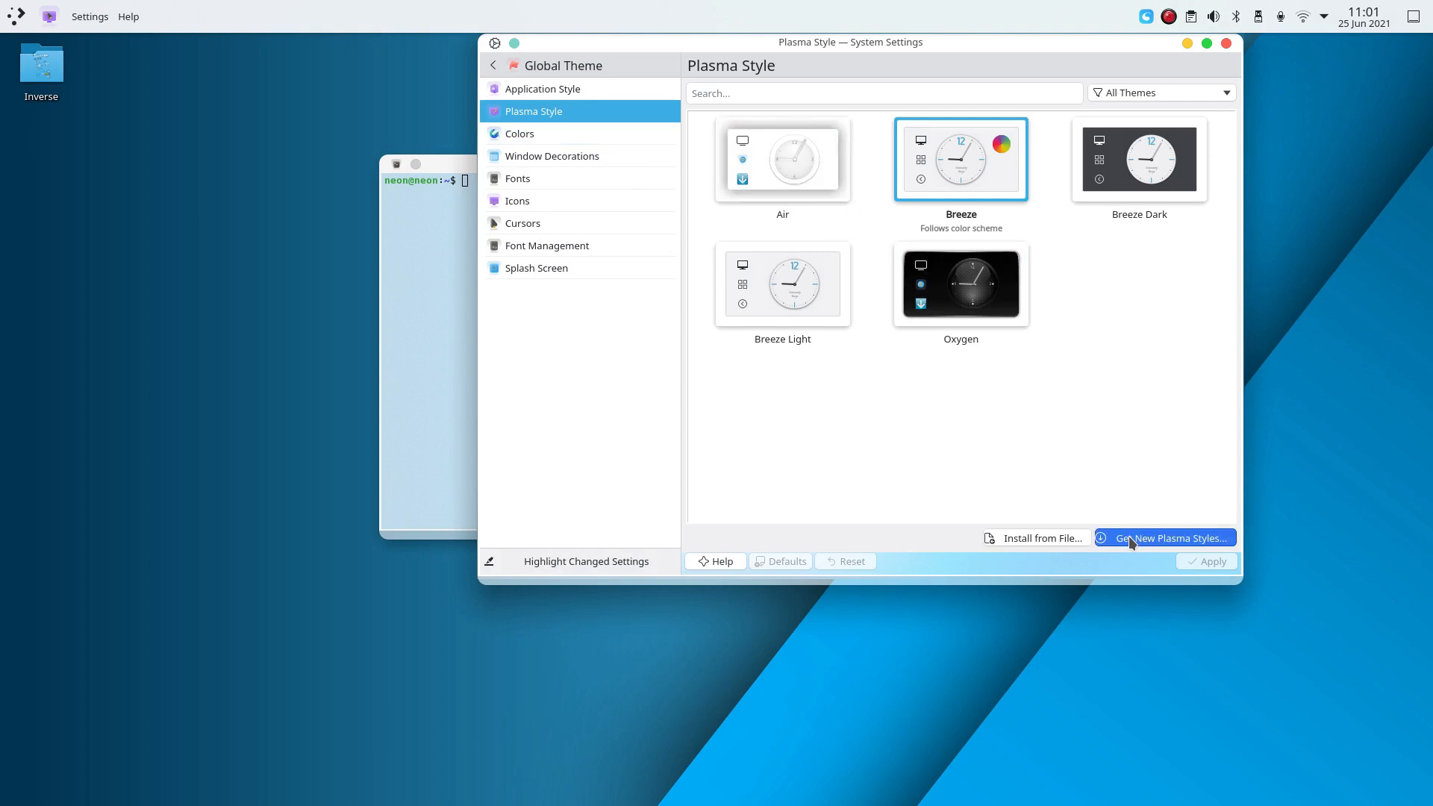
pyautogui.moveTo(868, 105); pyautogui.dragTo(432, 192)
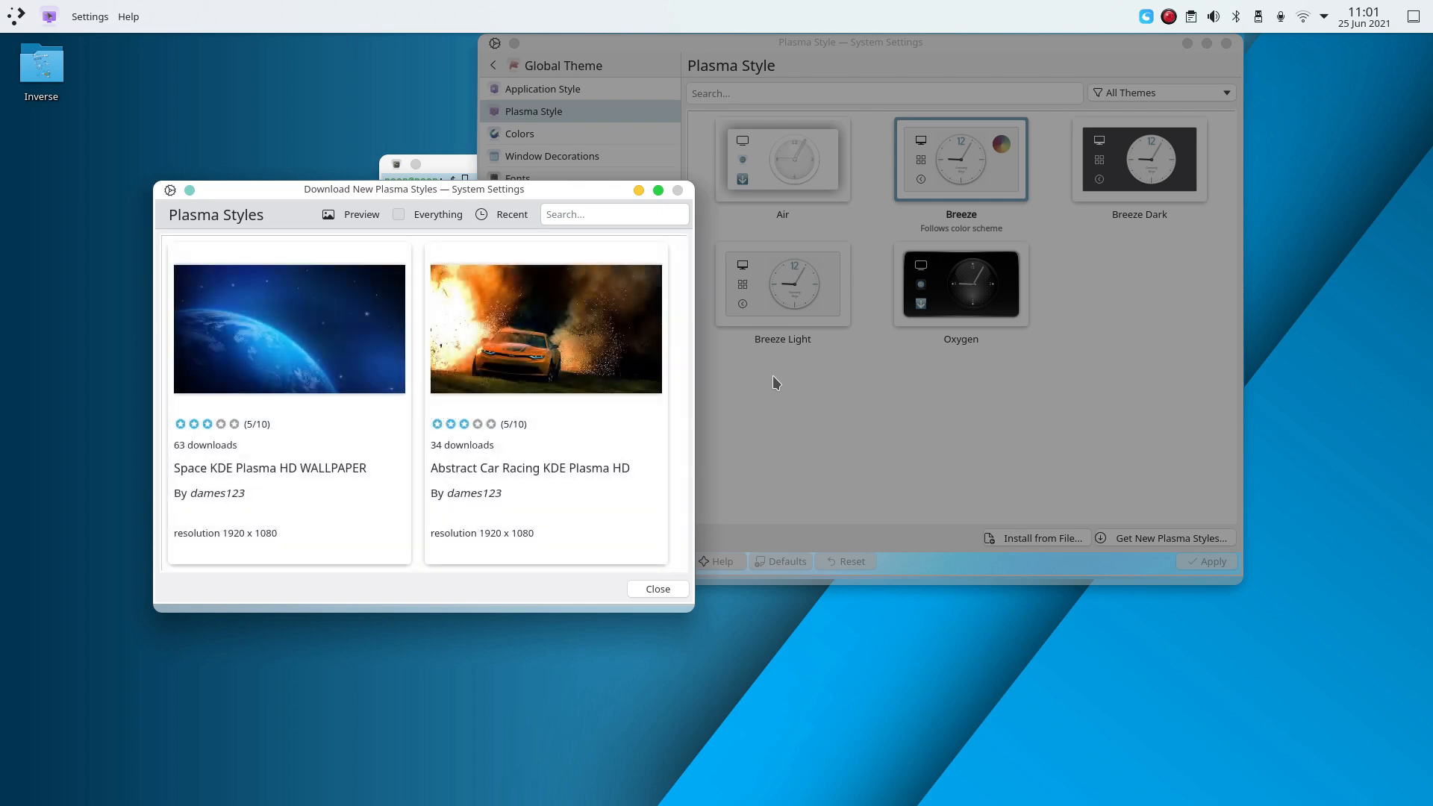
# Find the Arch style in the downloadable Plasma styles, view its enlarged preview and return to the list.
pyautogui.scroll(-5, 532, 507)
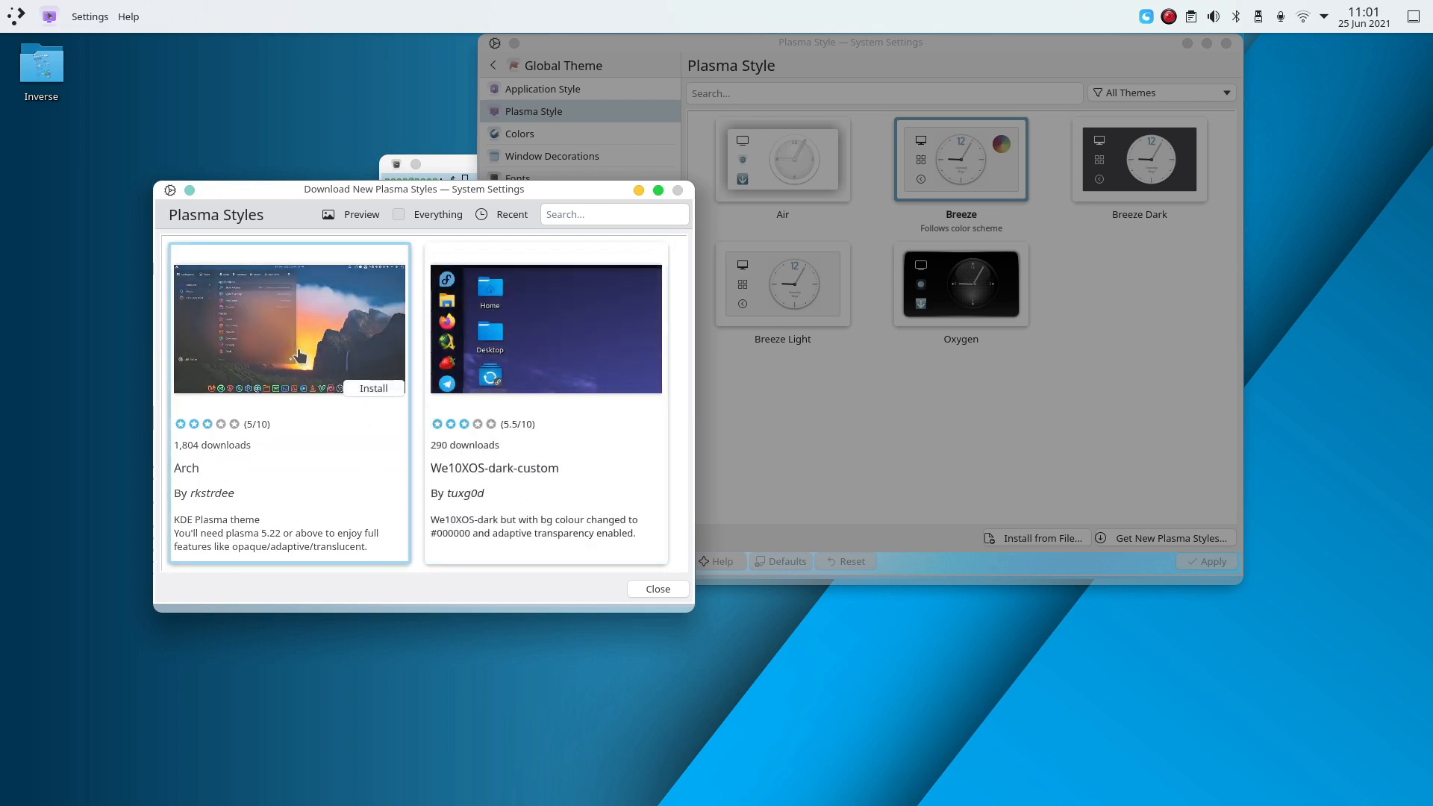
pyautogui.click(296, 357)
pyautogui.click(293, 357)
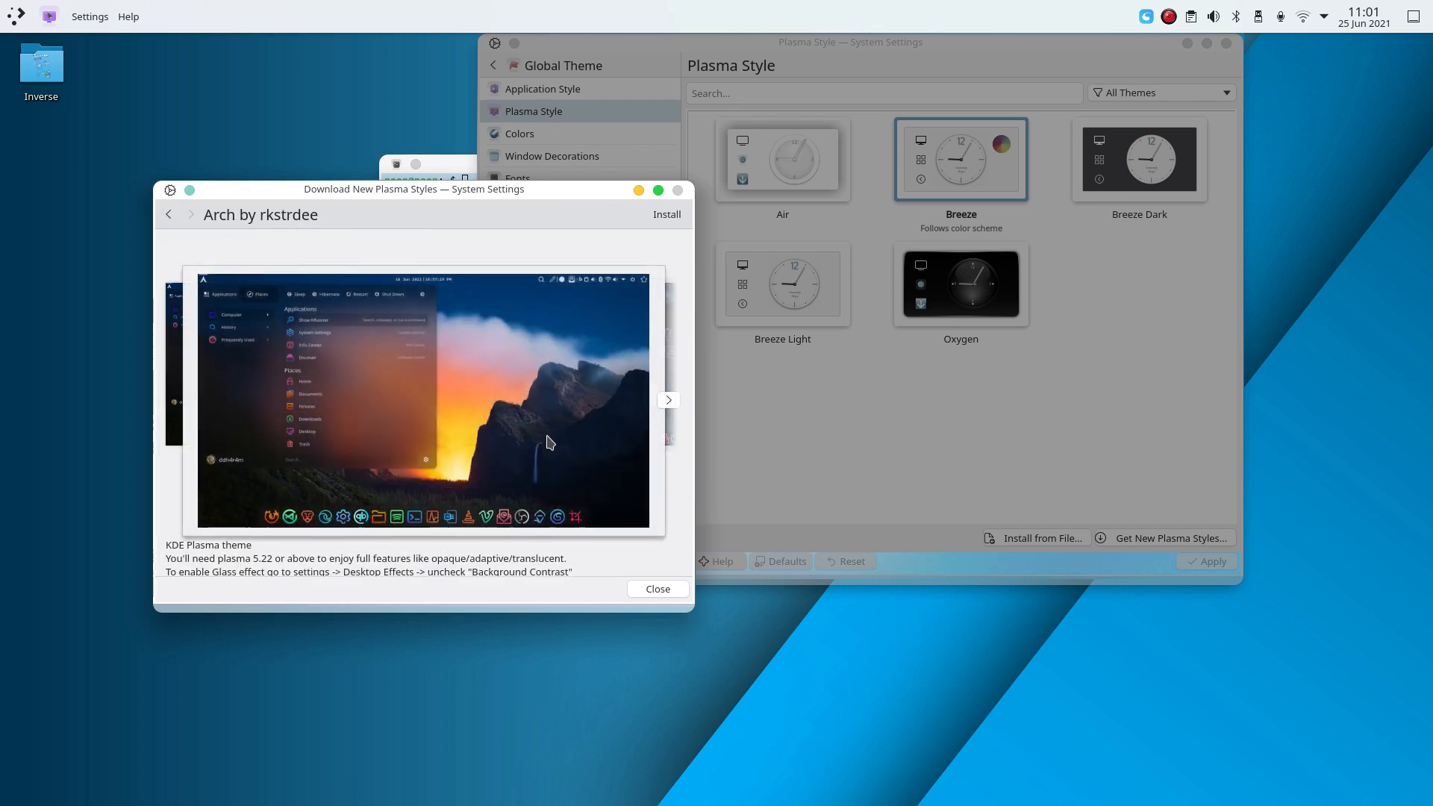
pyautogui.click(170, 215)
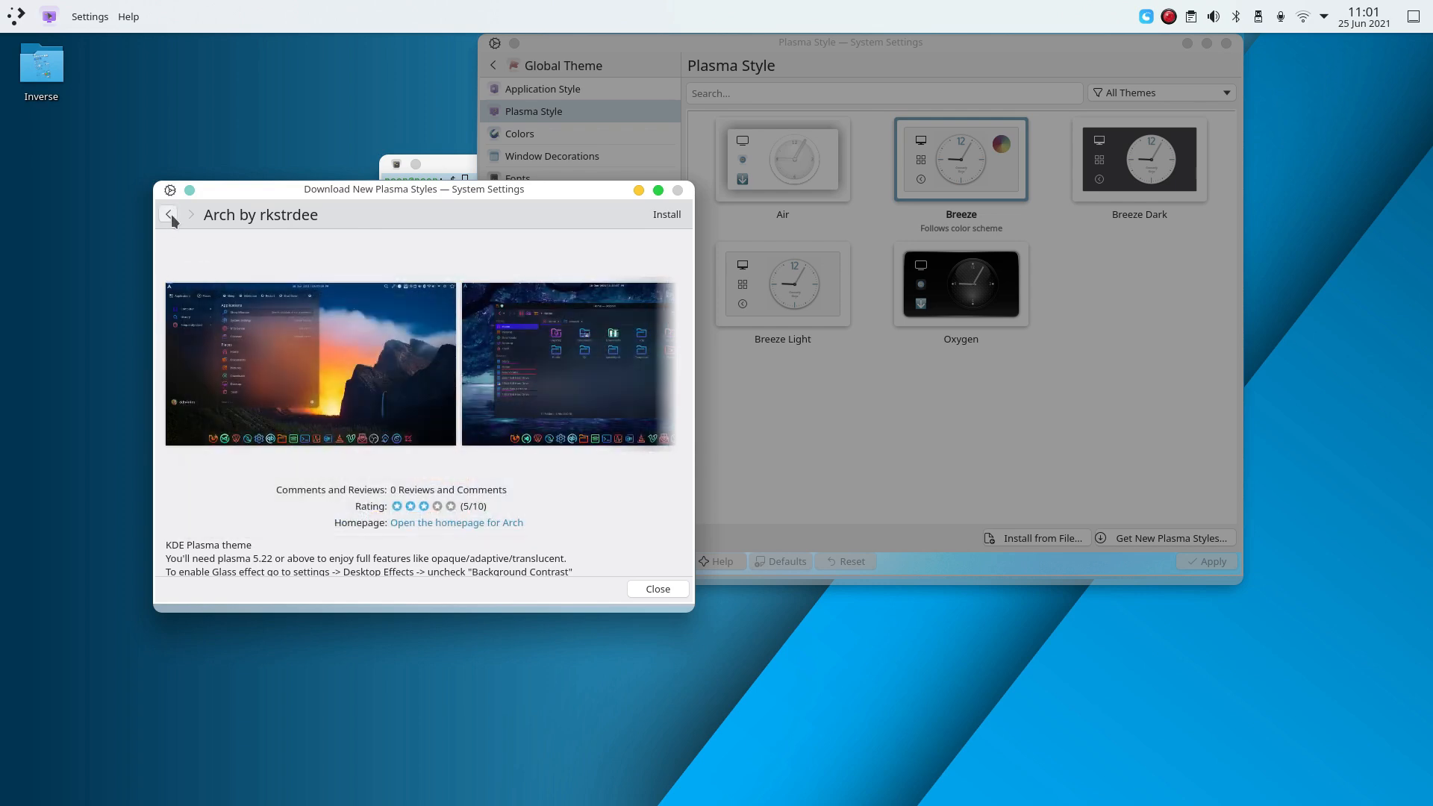
pyautogui.click(170, 215)
# Browse the downloadable Plasma styles down to ROUNDED DARK, comparing their previews, ratings and descriptions.
pyautogui.scroll(-3, 487, 431)
pyautogui.scroll(-2, 486, 431)
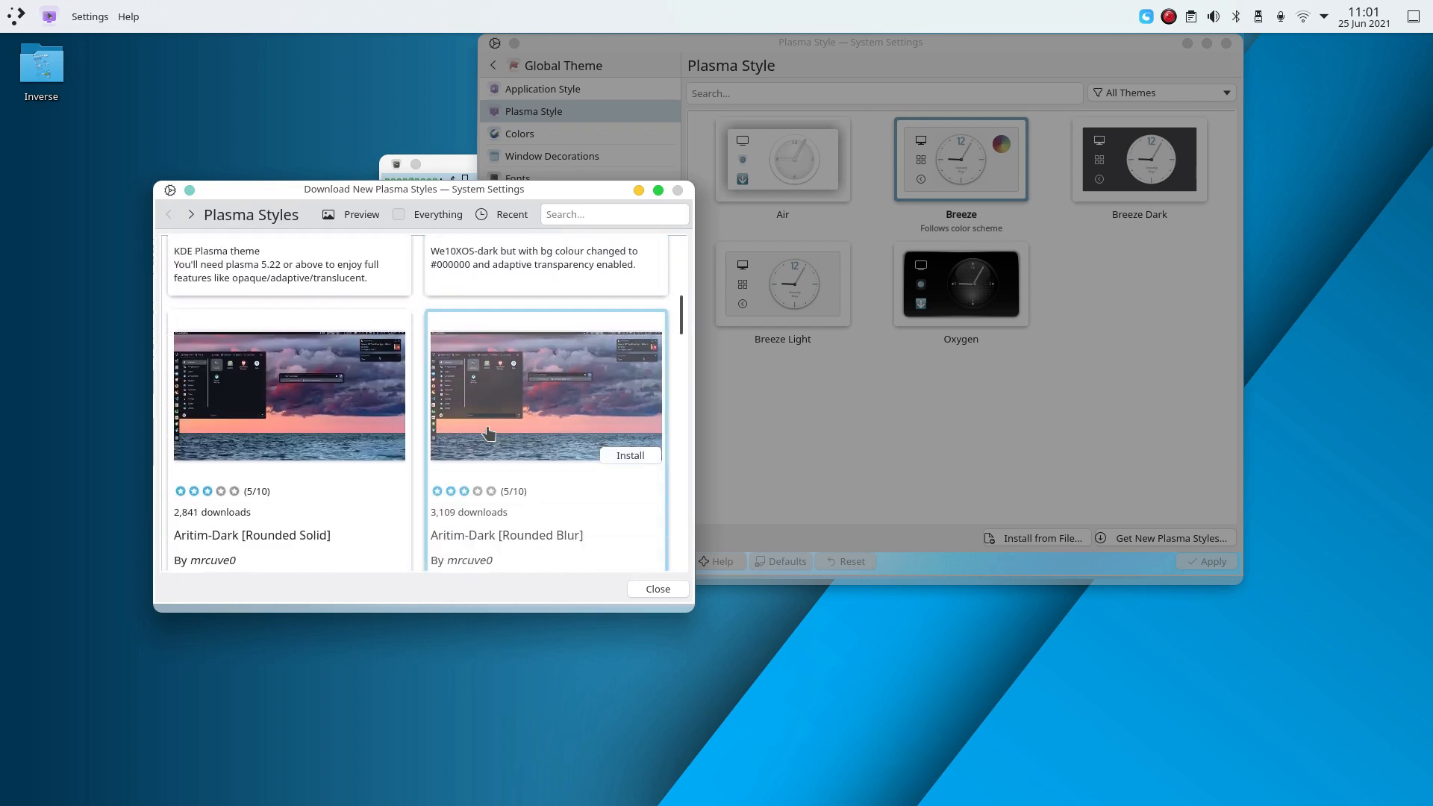
pyautogui.scroll(-10, 514, 436)
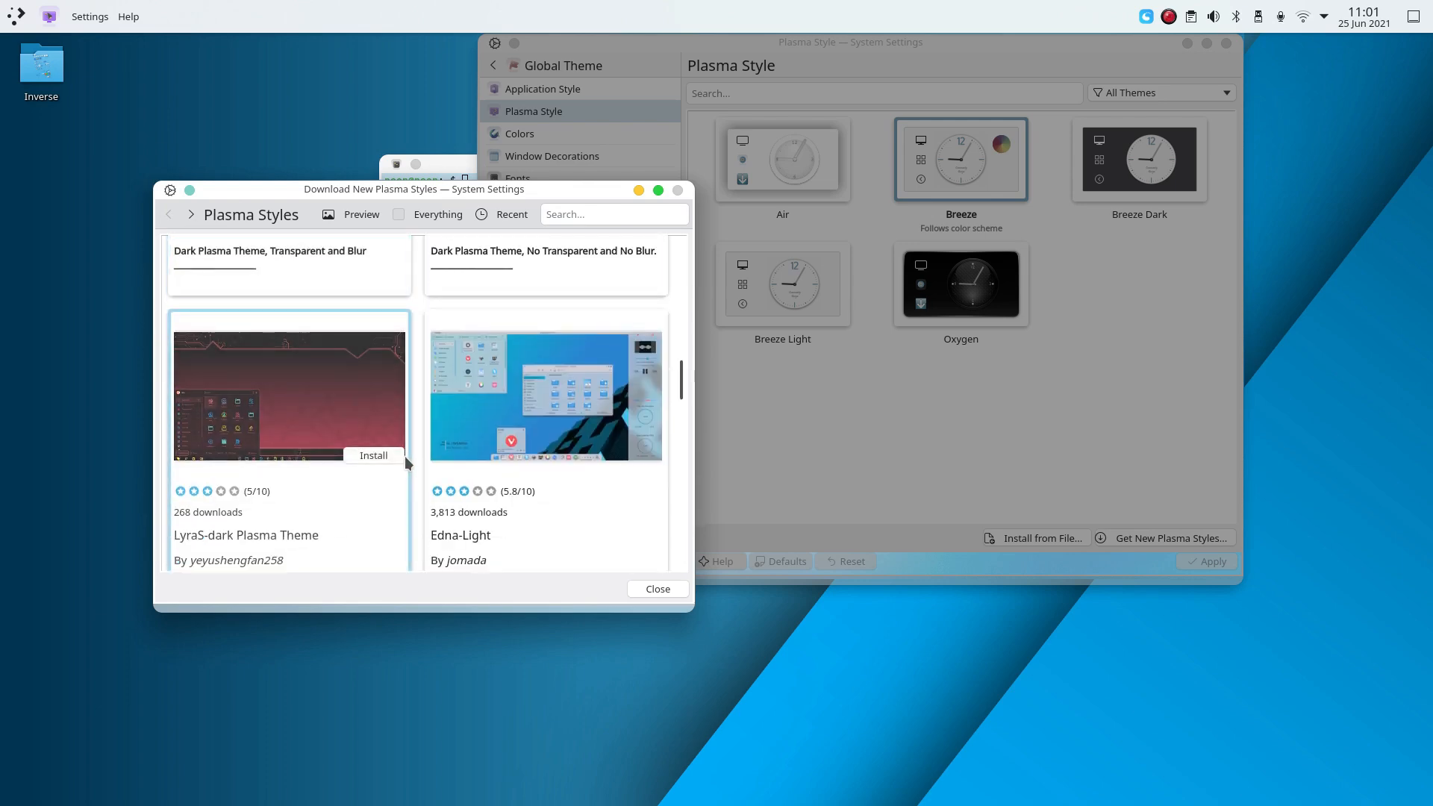
pyautogui.scroll(-5, 544, 455)
pyautogui.scroll(4, 527, 456)
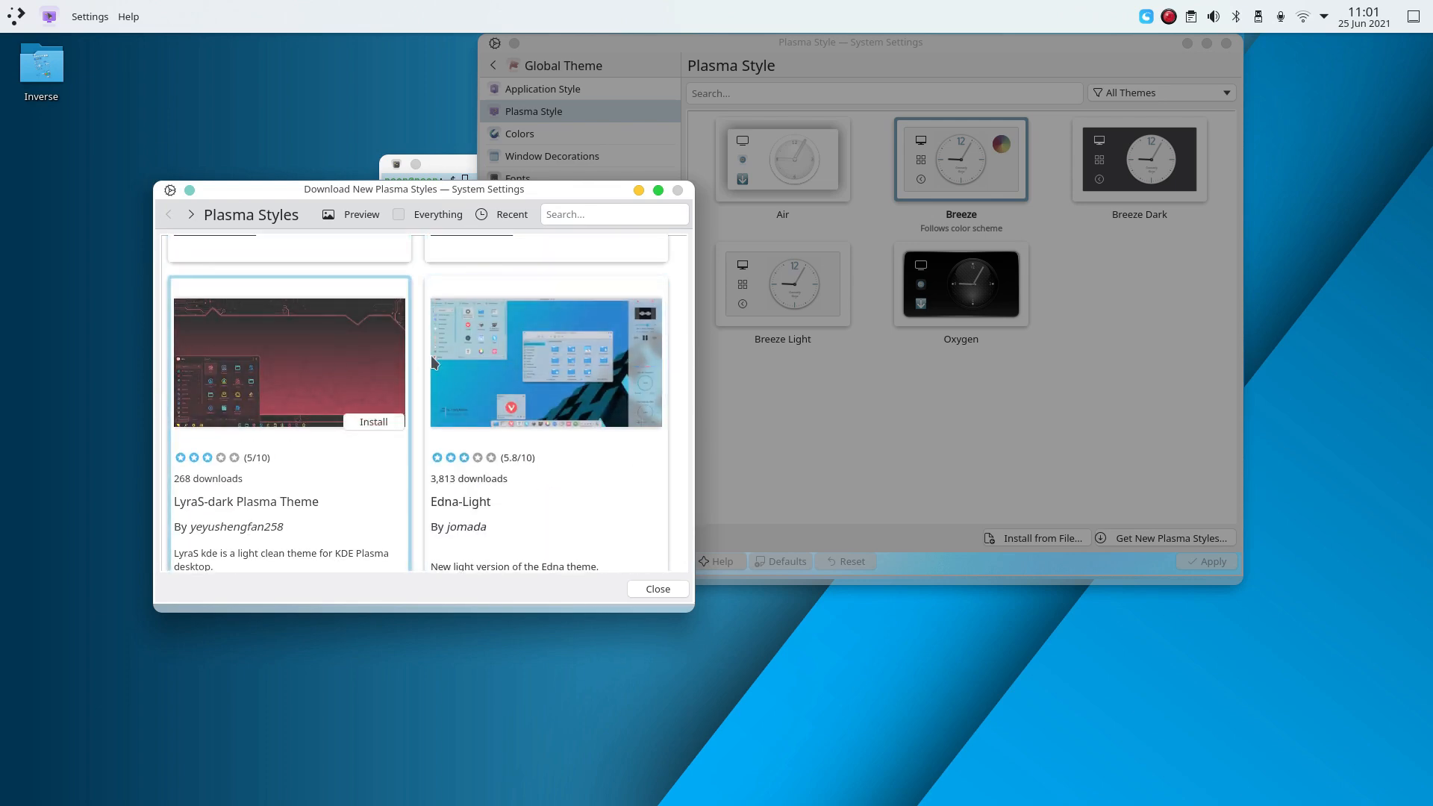
pyautogui.scroll(-7, 440, 407)
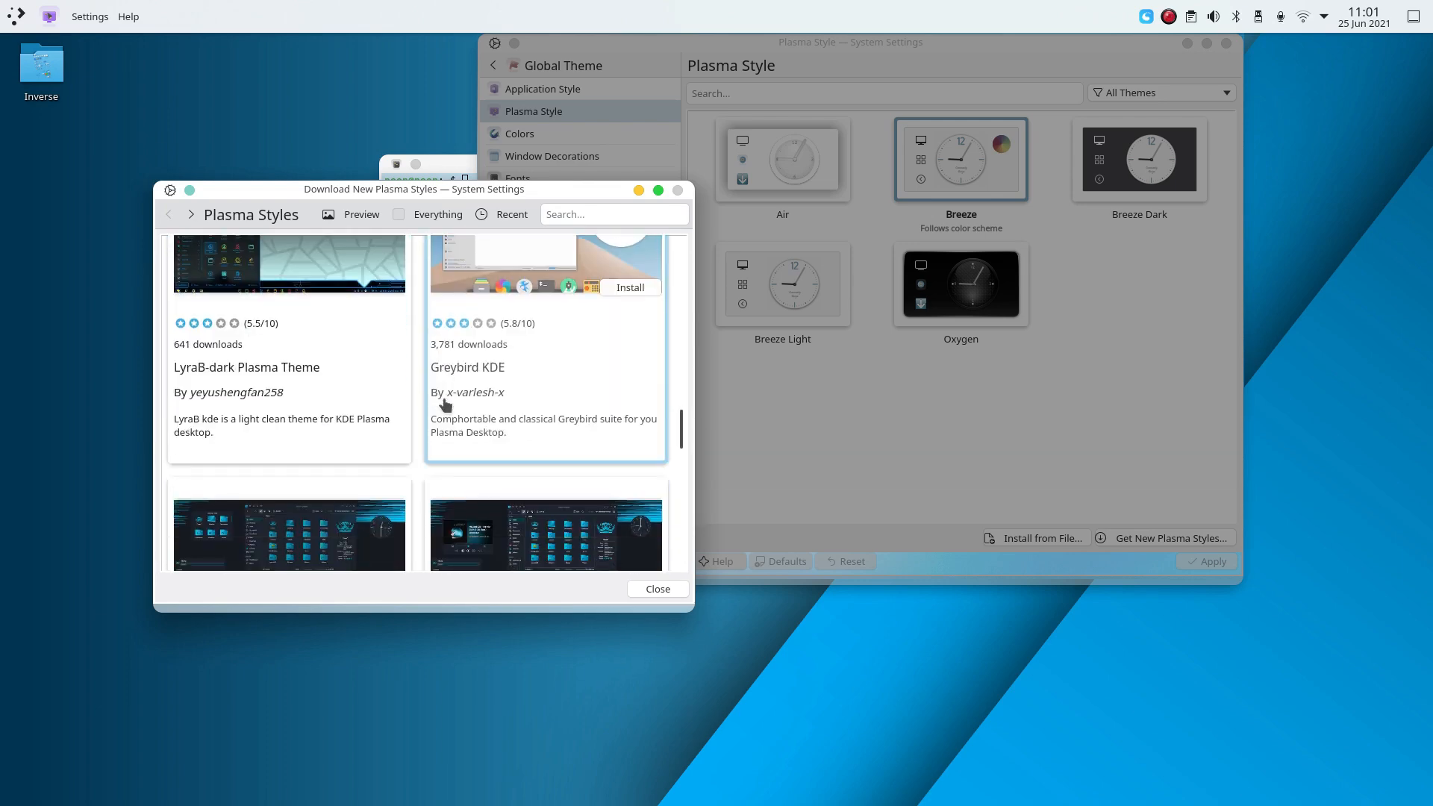
pyautogui.scroll(-10, 443, 404)
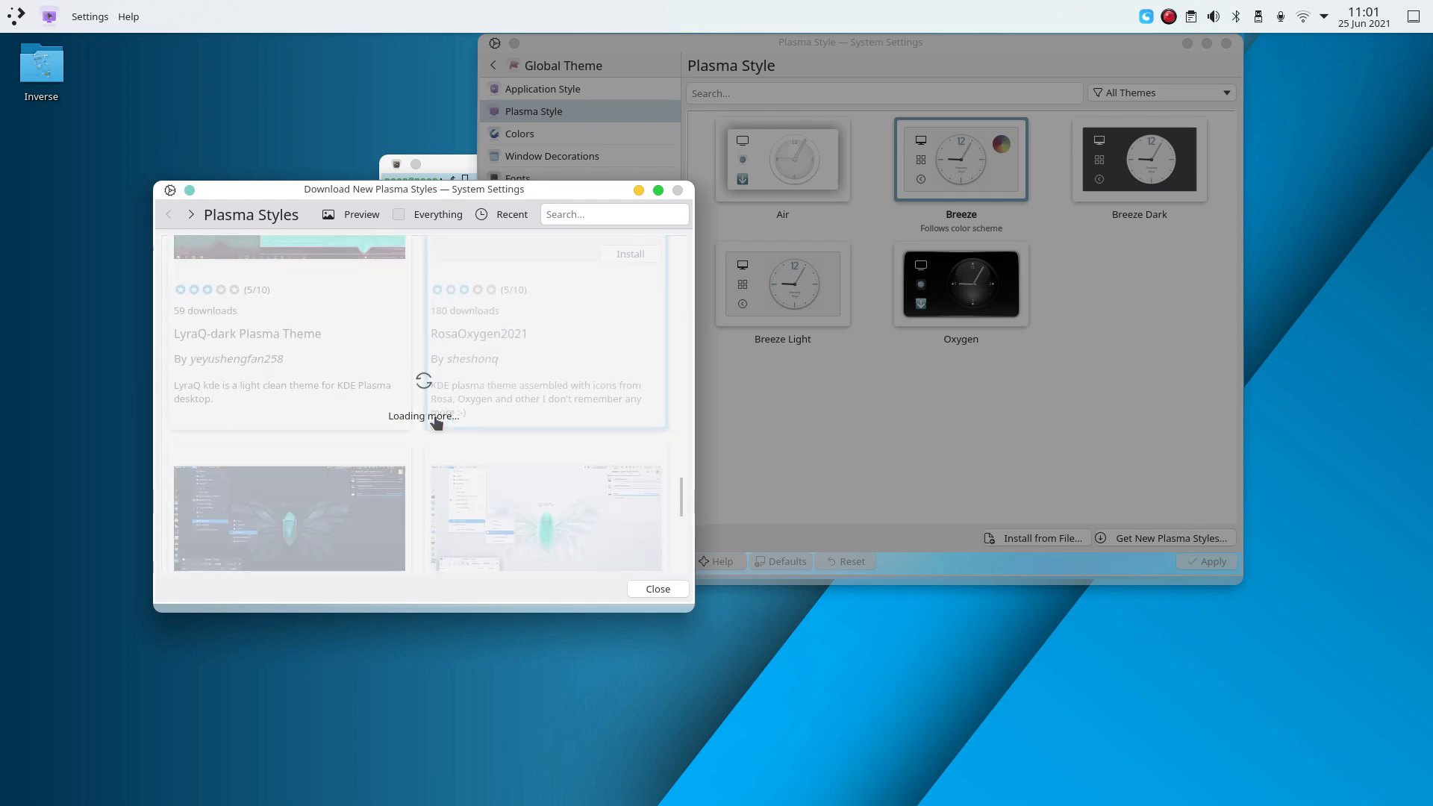
pyautogui.scroll(-3, 503, 420)
pyautogui.scroll(-3, 504, 419)
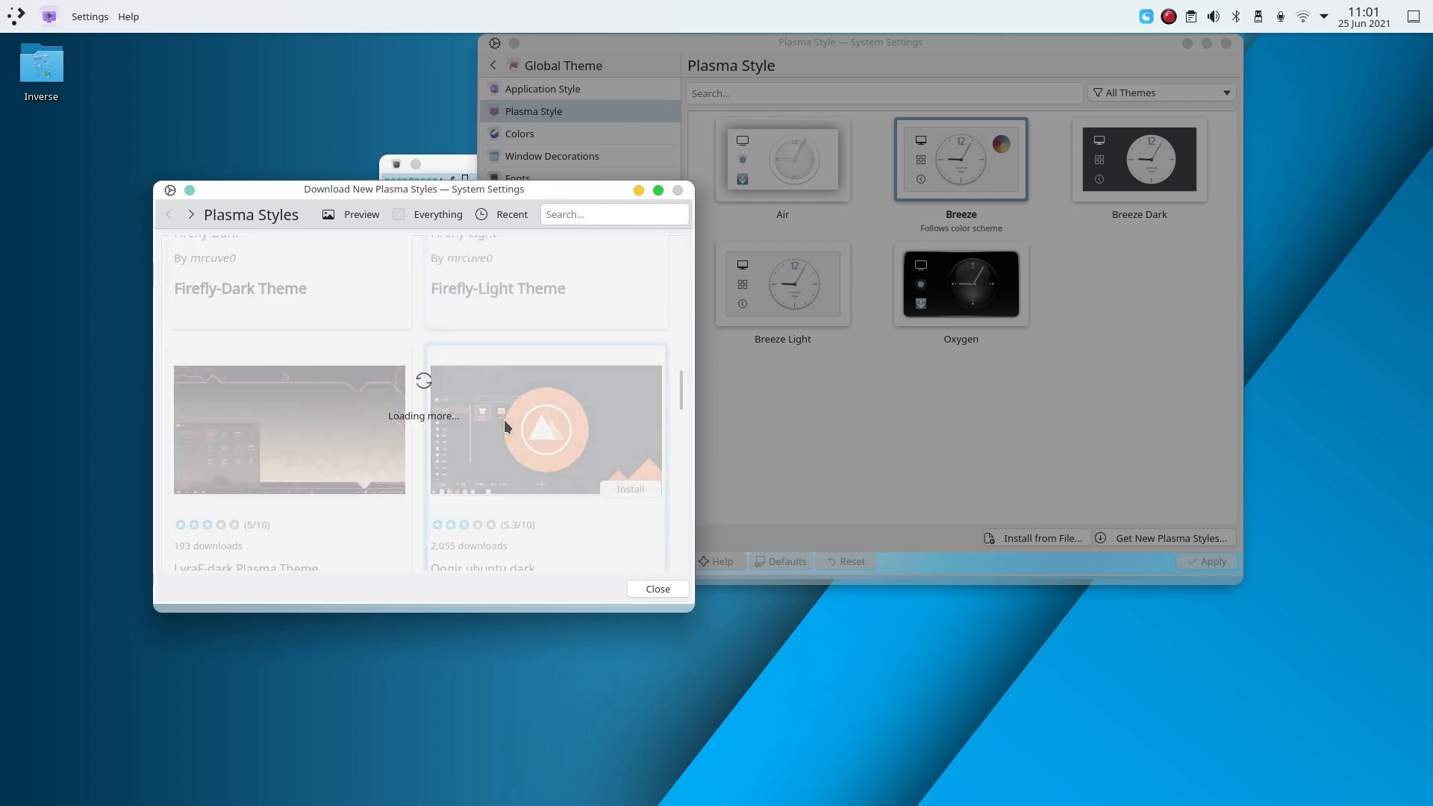
pyautogui.scroll(-10, 503, 419)
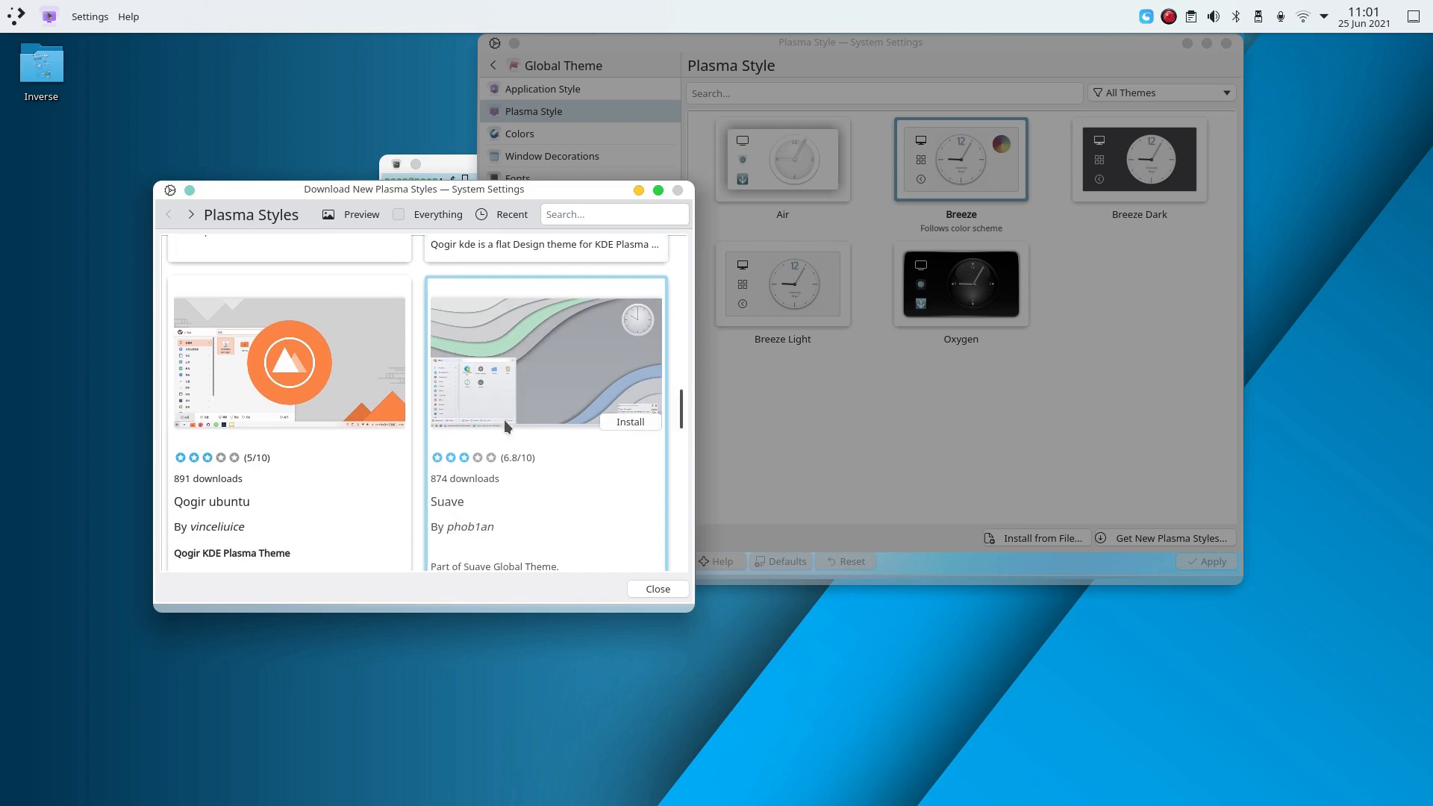
pyautogui.scroll(-10, 504, 426)
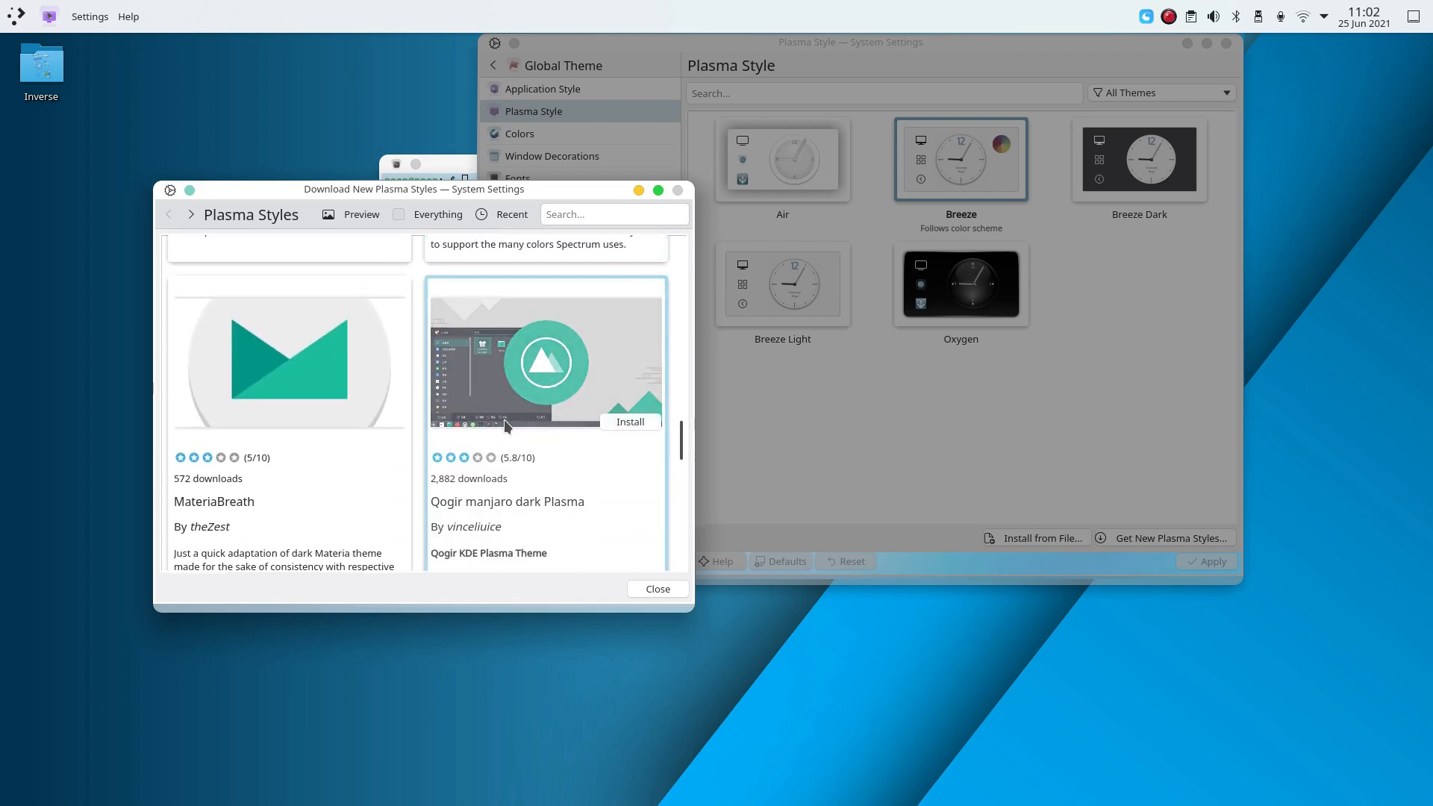
pyautogui.scroll(-12, 500, 423)
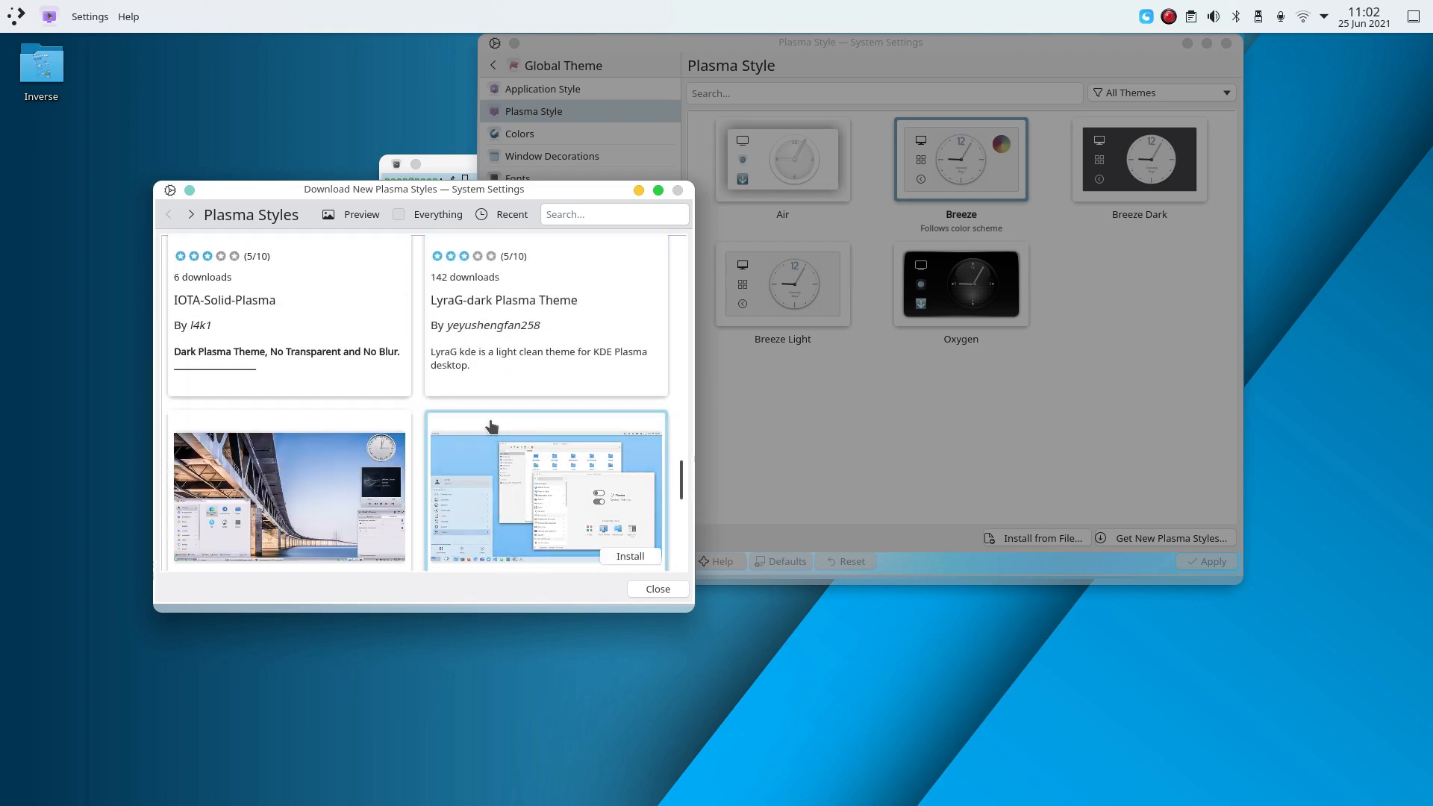
pyautogui.scroll(-10, 491, 426)
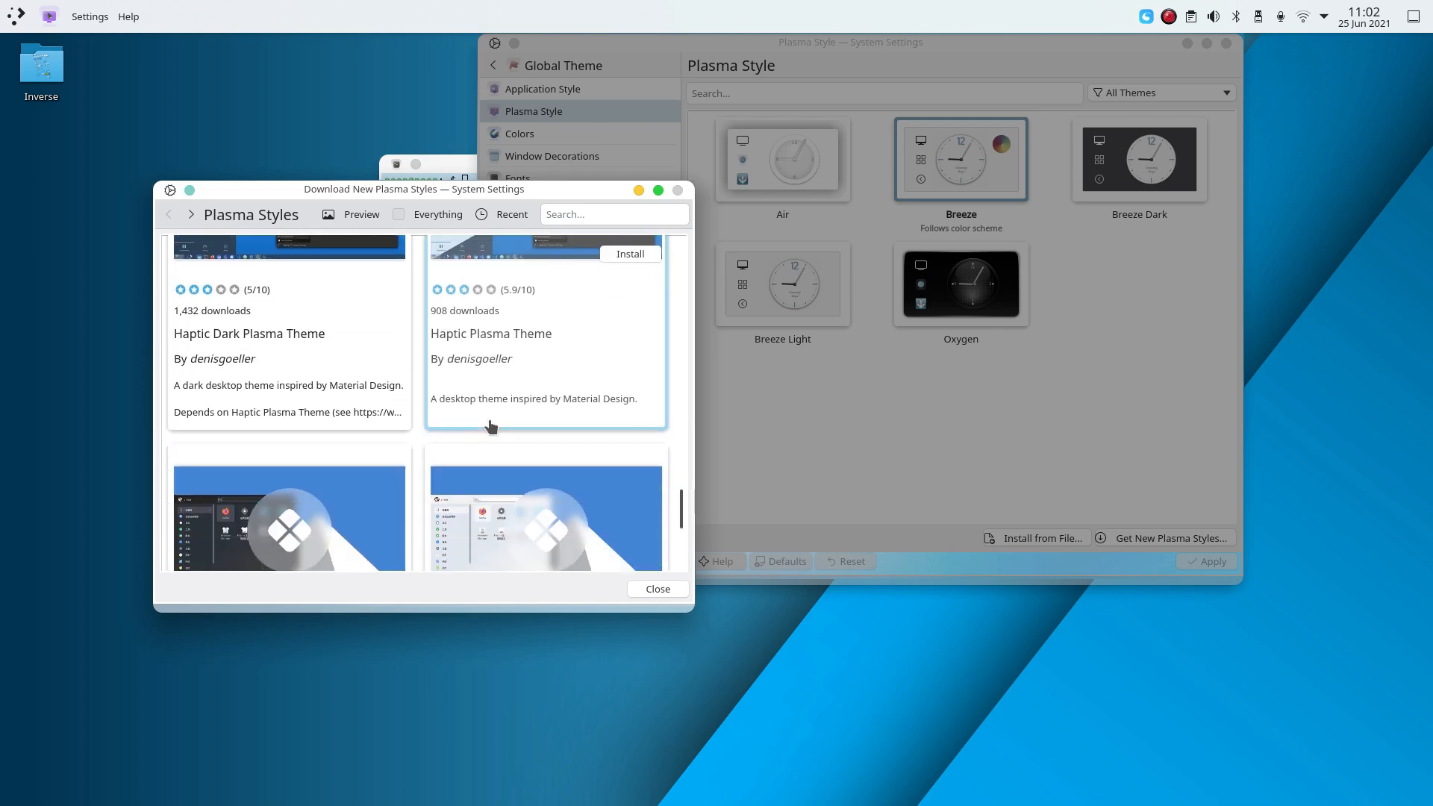
pyautogui.scroll(-10, 470, 418)
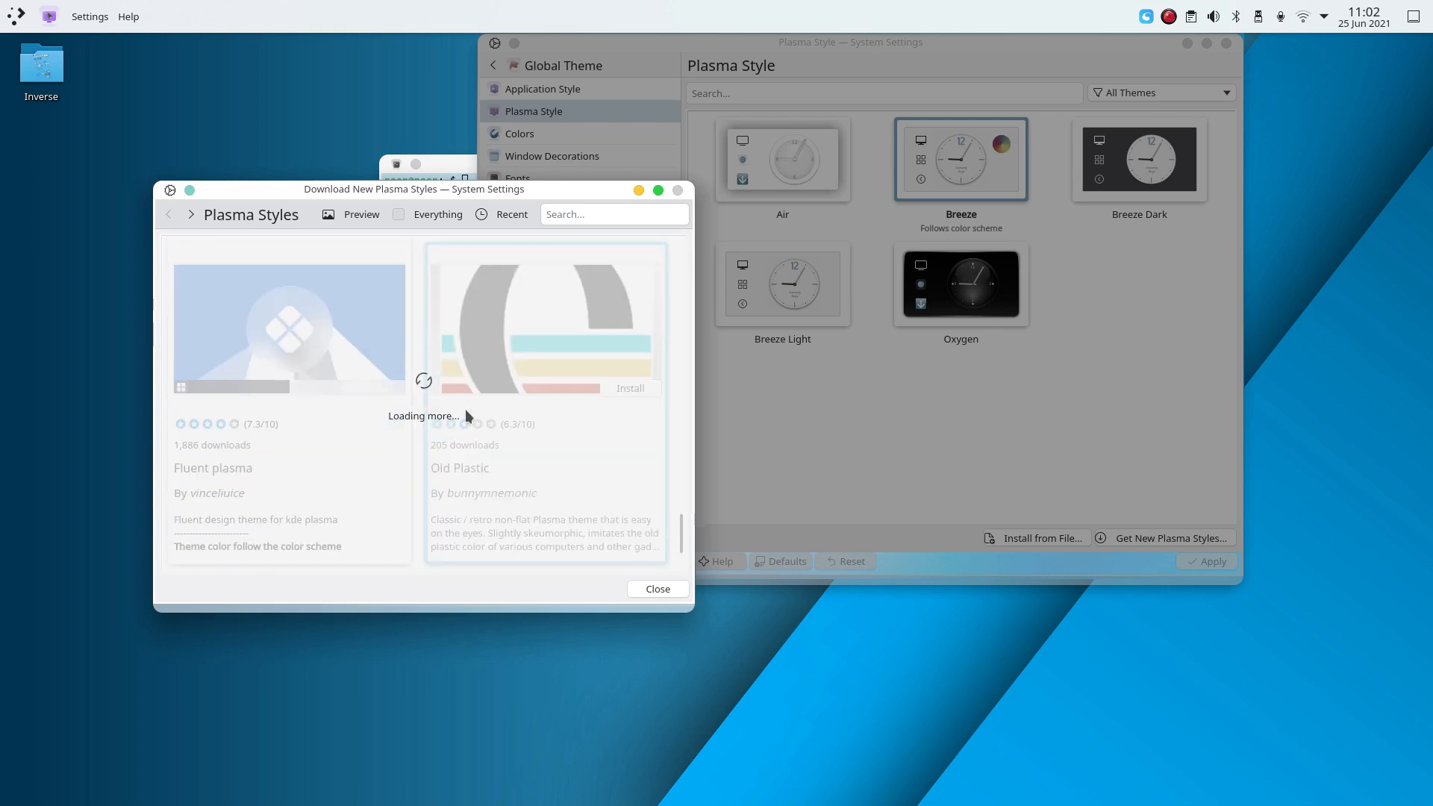
pyautogui.scroll(-10, 455, 411)
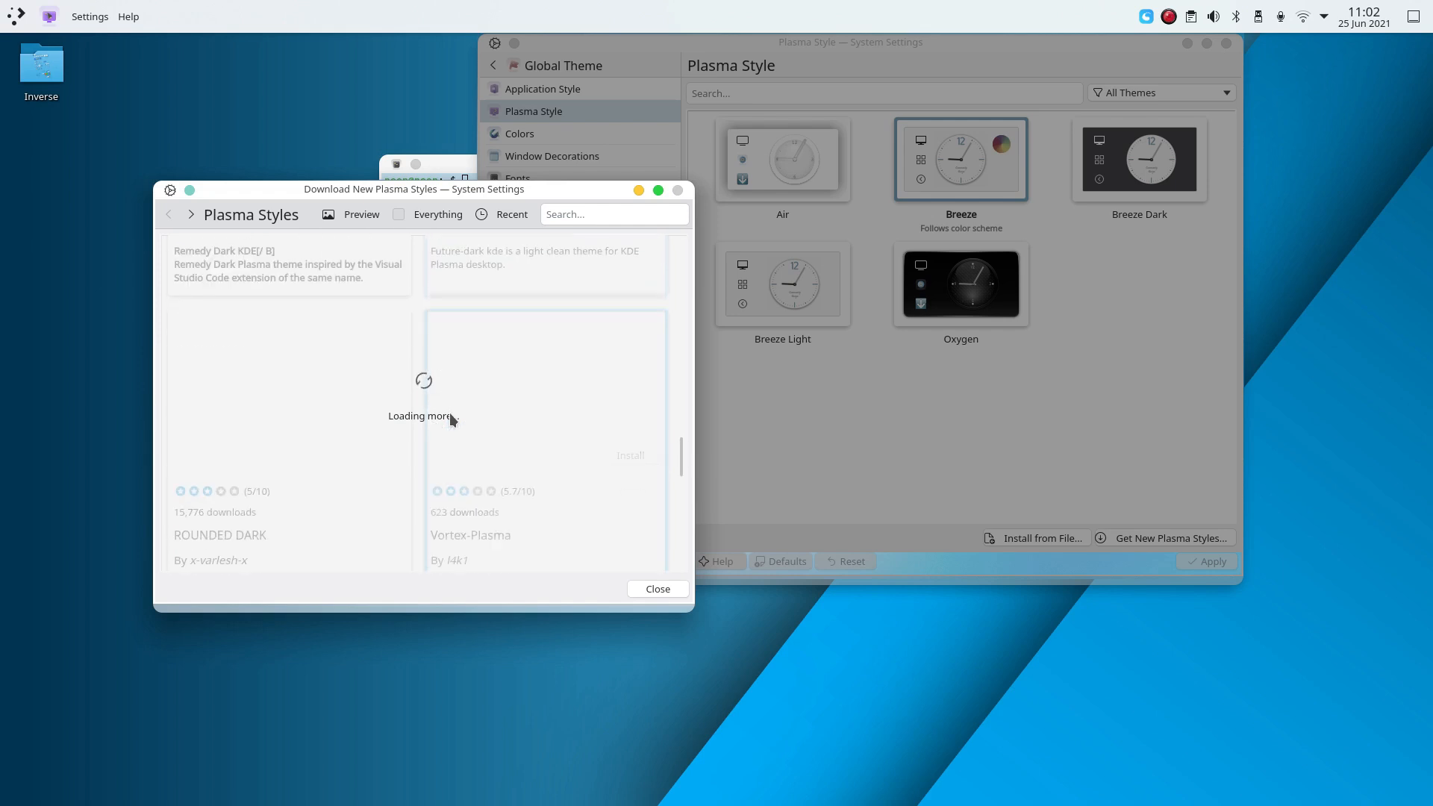
pyautogui.scroll(-1, 426, 422)
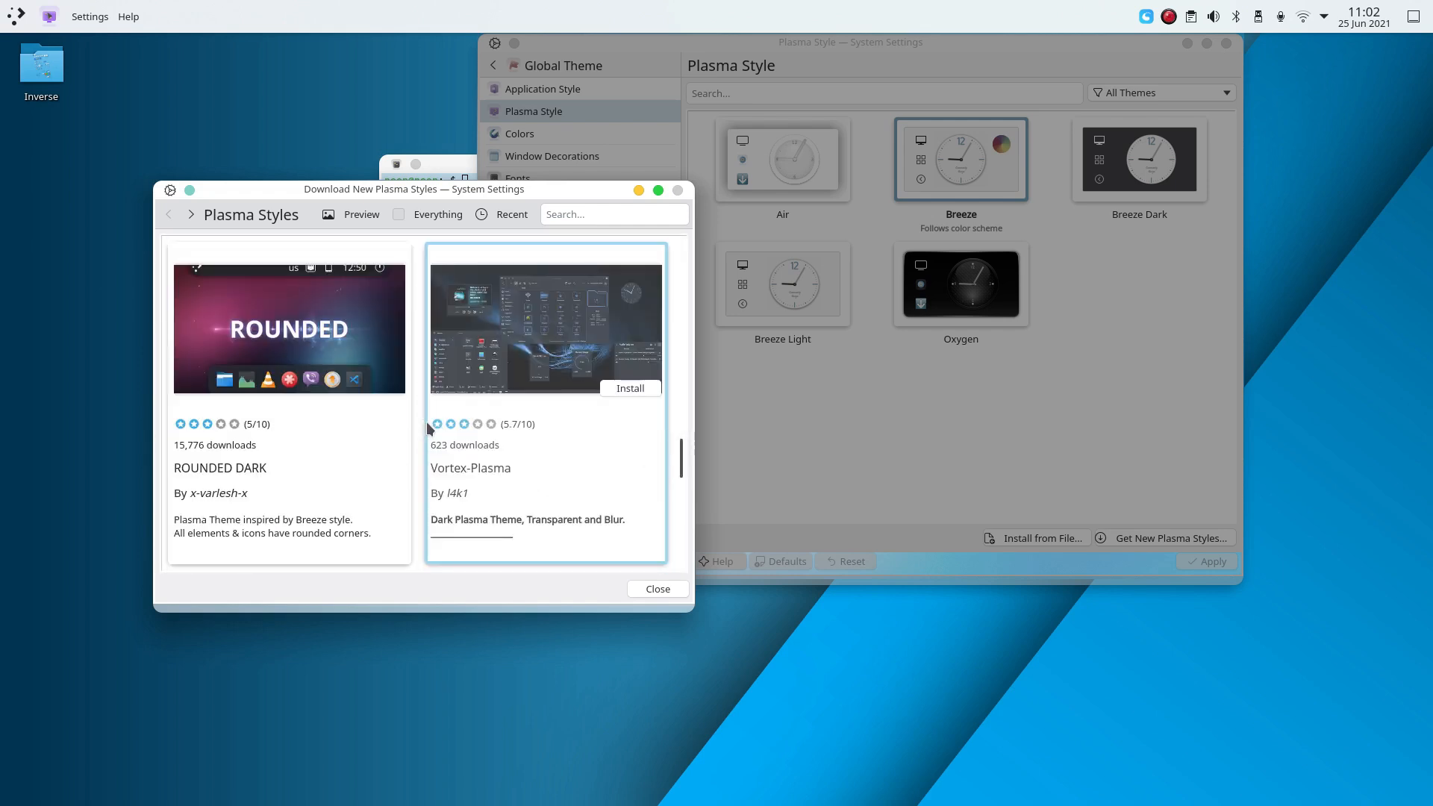
# Examine the enlarged preview screenshots of the ROUNDED DARK style and return to the list of styles.
pyautogui.click(319, 337)
pyautogui.click(381, 355)
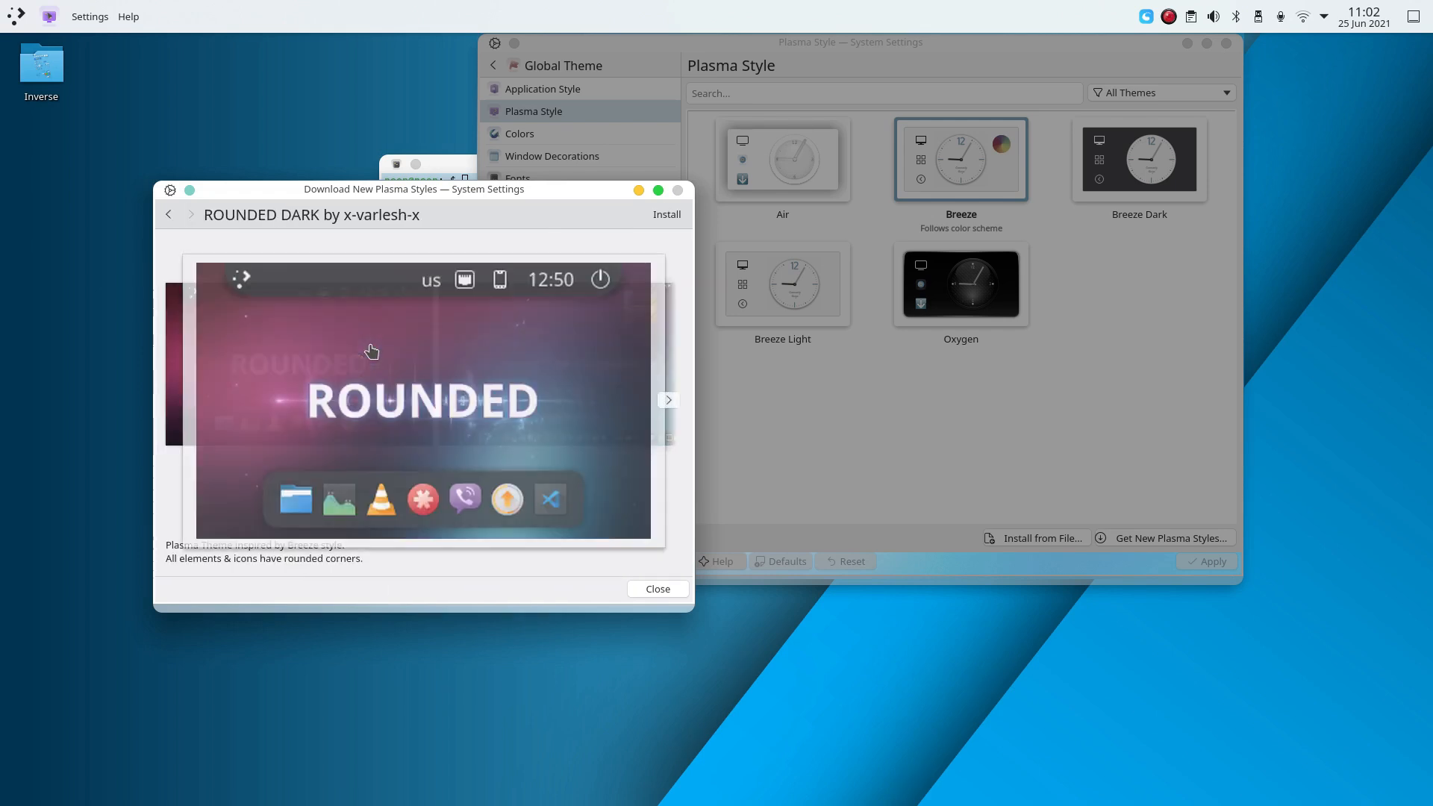
pyautogui.click(669, 400)
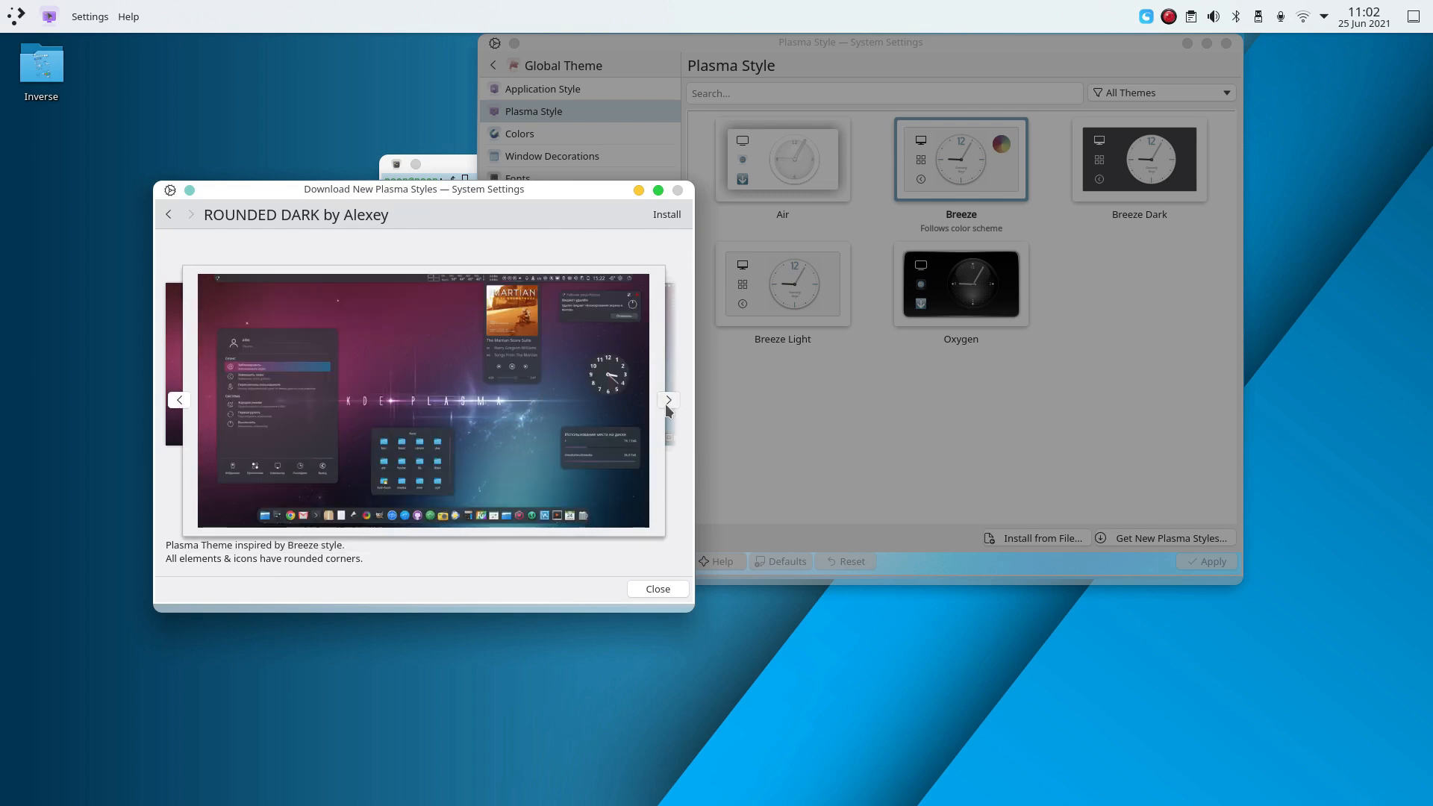
pyautogui.click(659, 591)
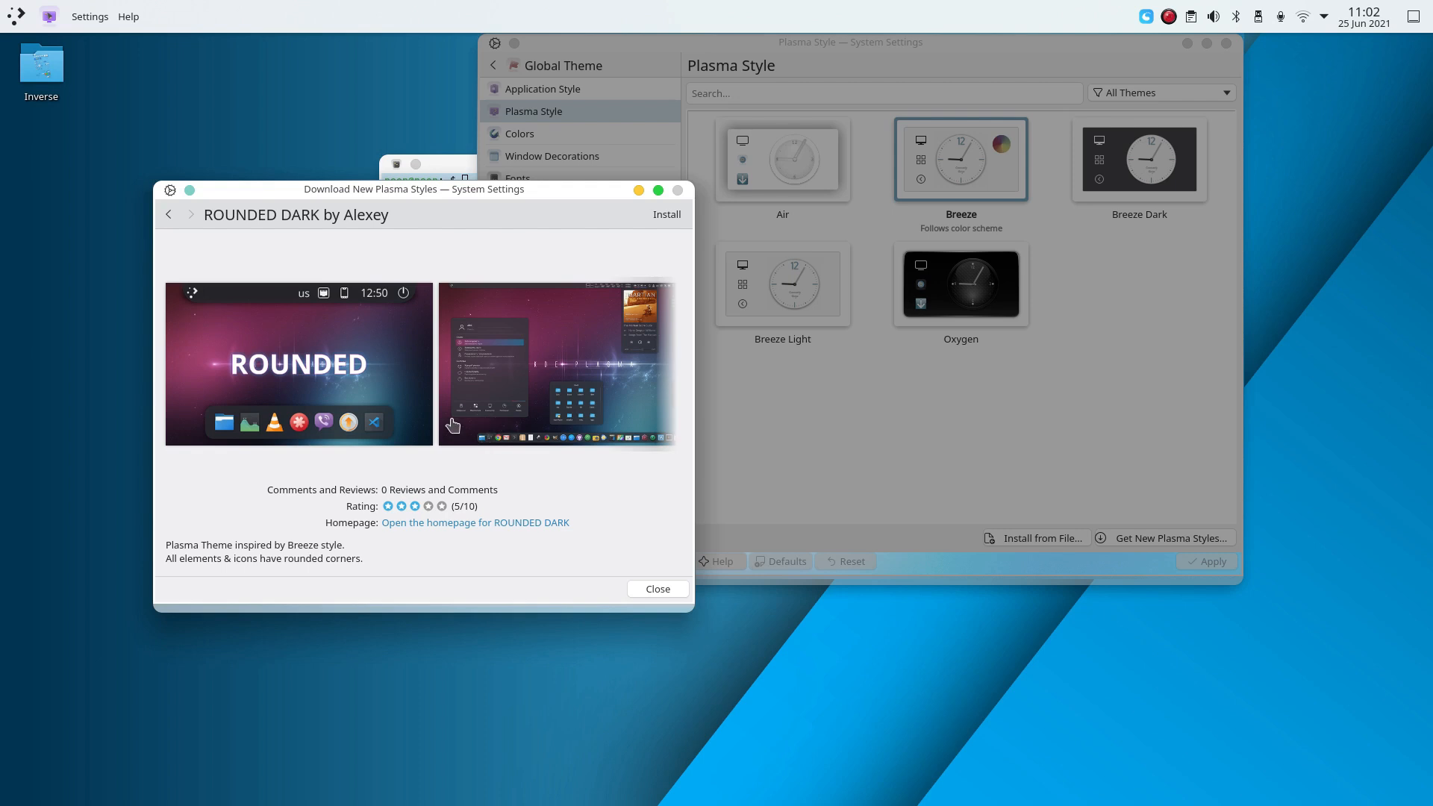
pyautogui.click(174, 209)
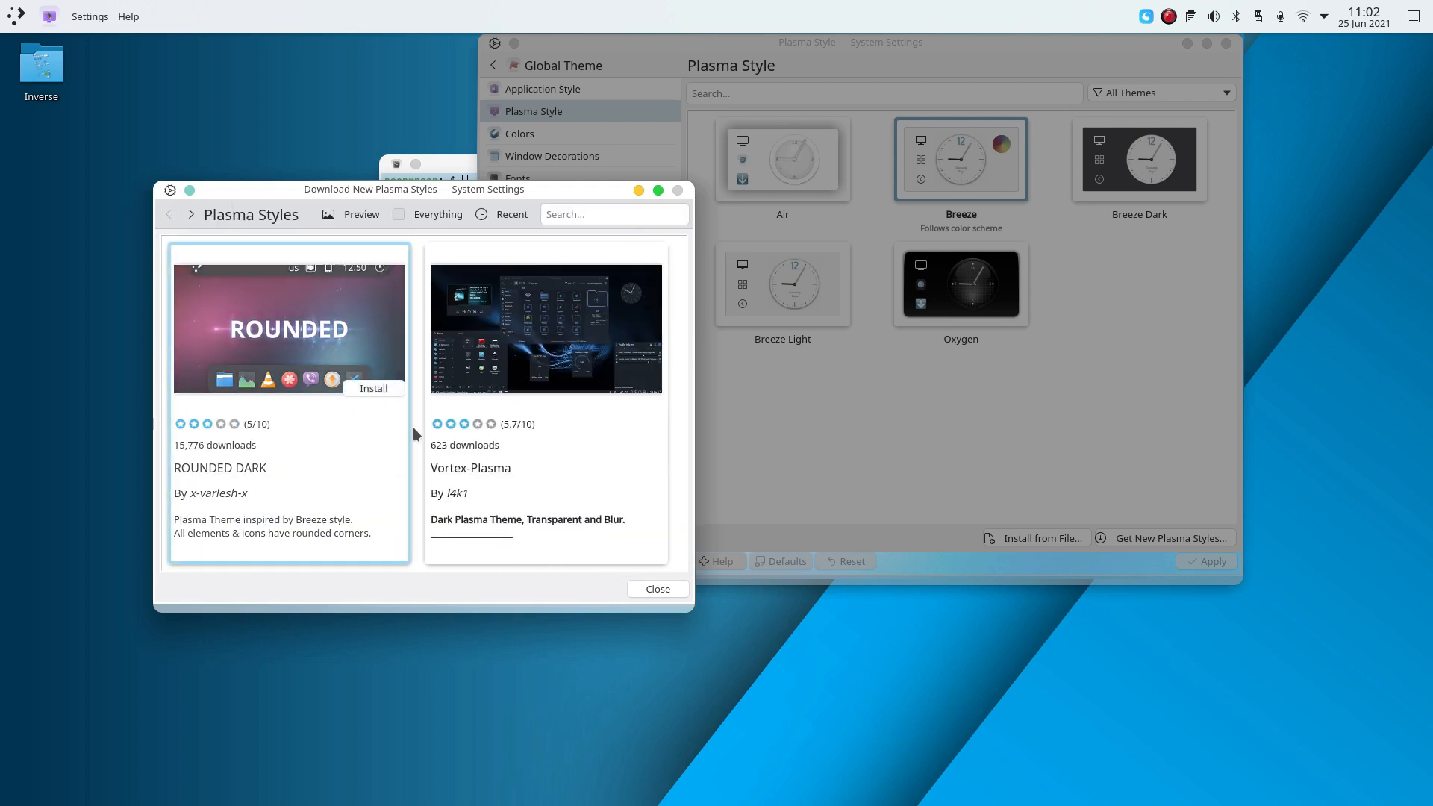
# Search the Plasma styles for "rounded", review the details of Aritim-Dark [Rounded Blur] and return to the results.
pyautogui.click(559, 214)
pyautogui.write('rounded')
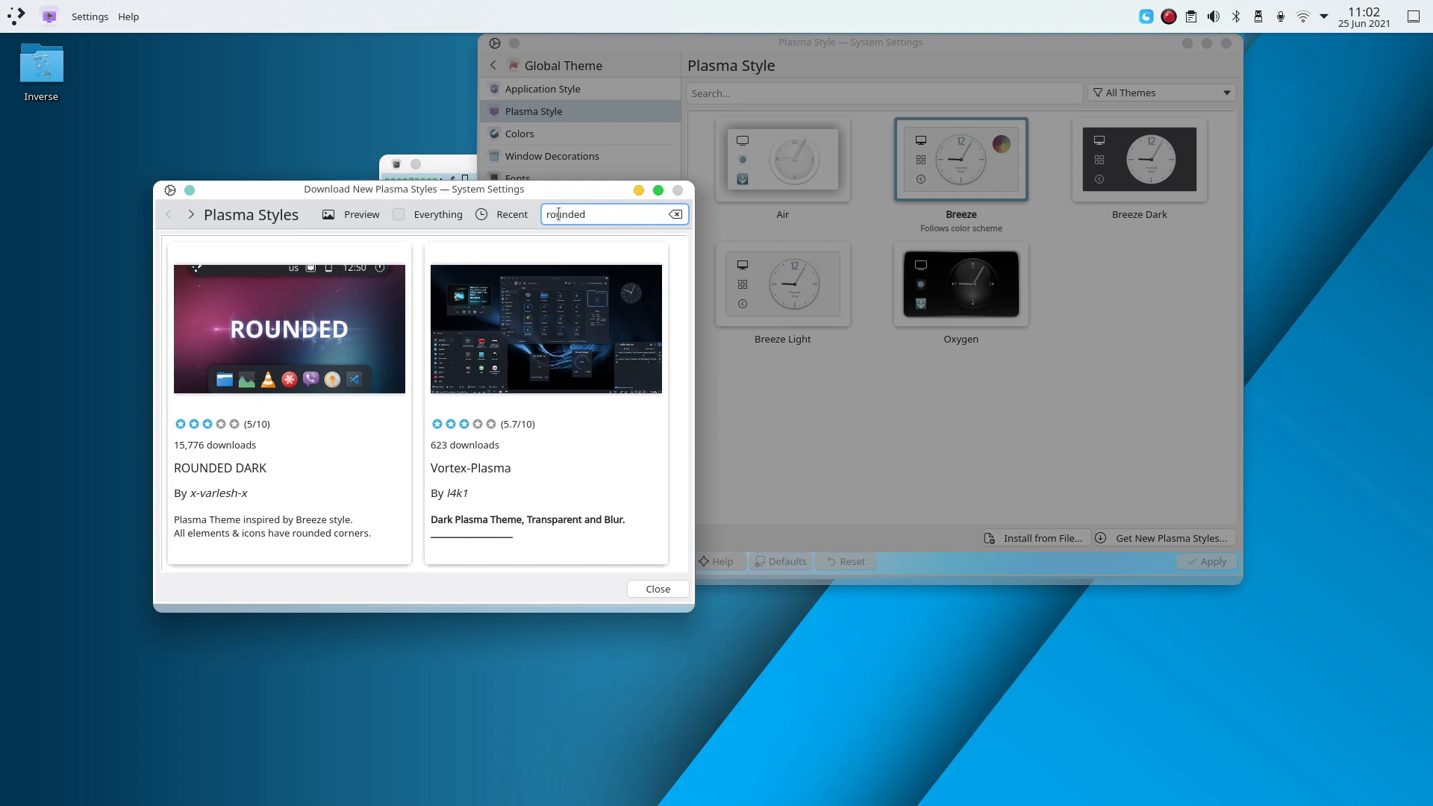
pyautogui.press('Return')
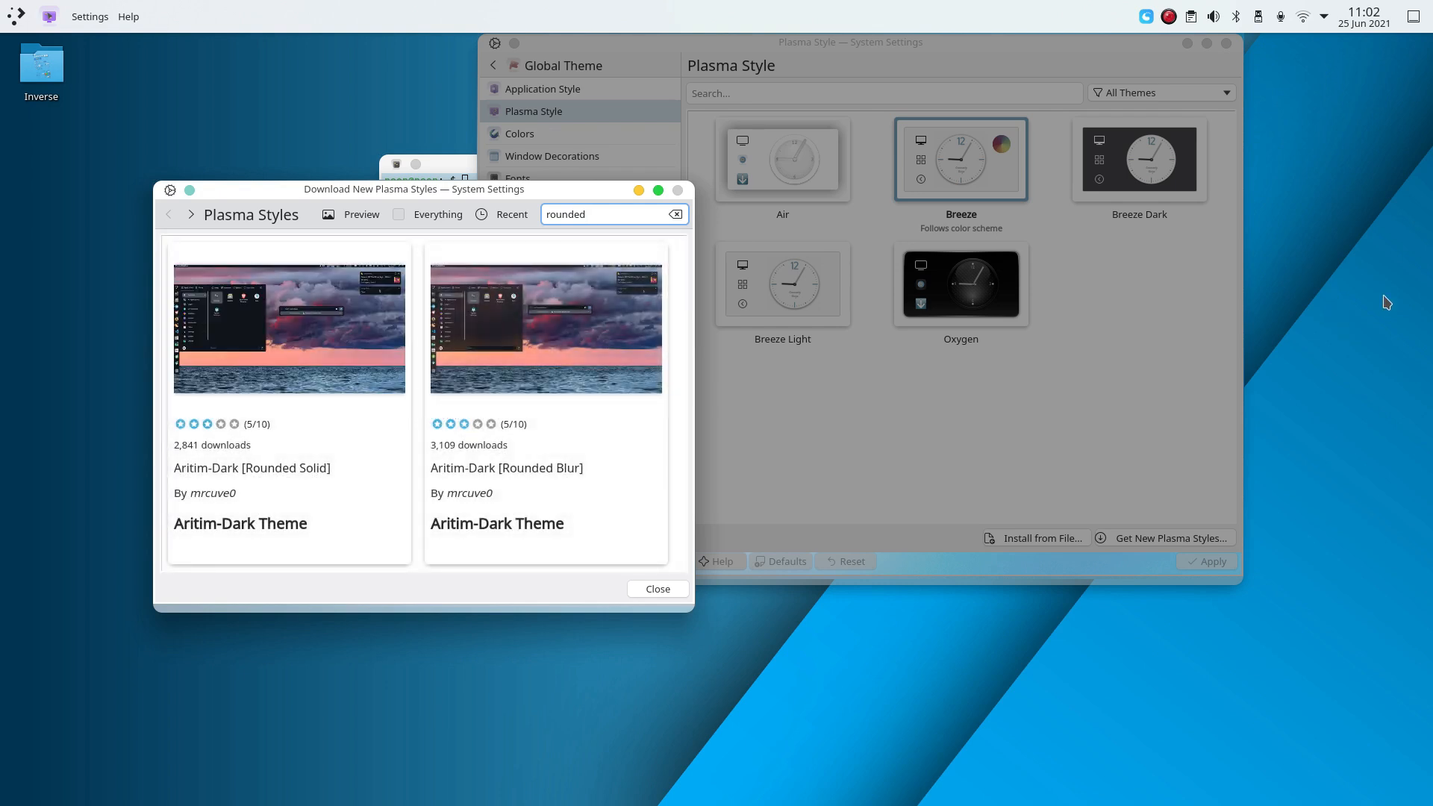
pyautogui.moveTo(557, 486)
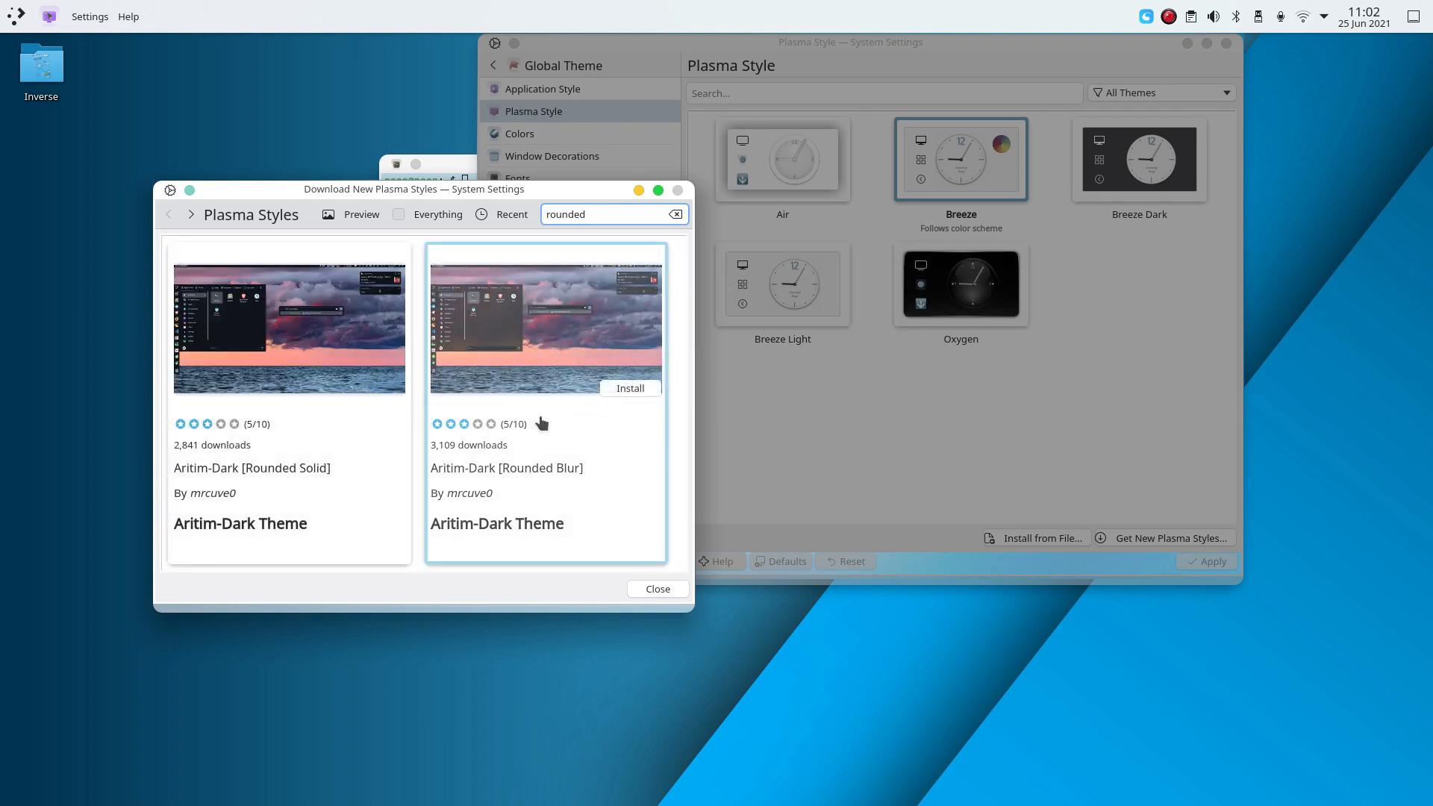
pyautogui.click(555, 352)
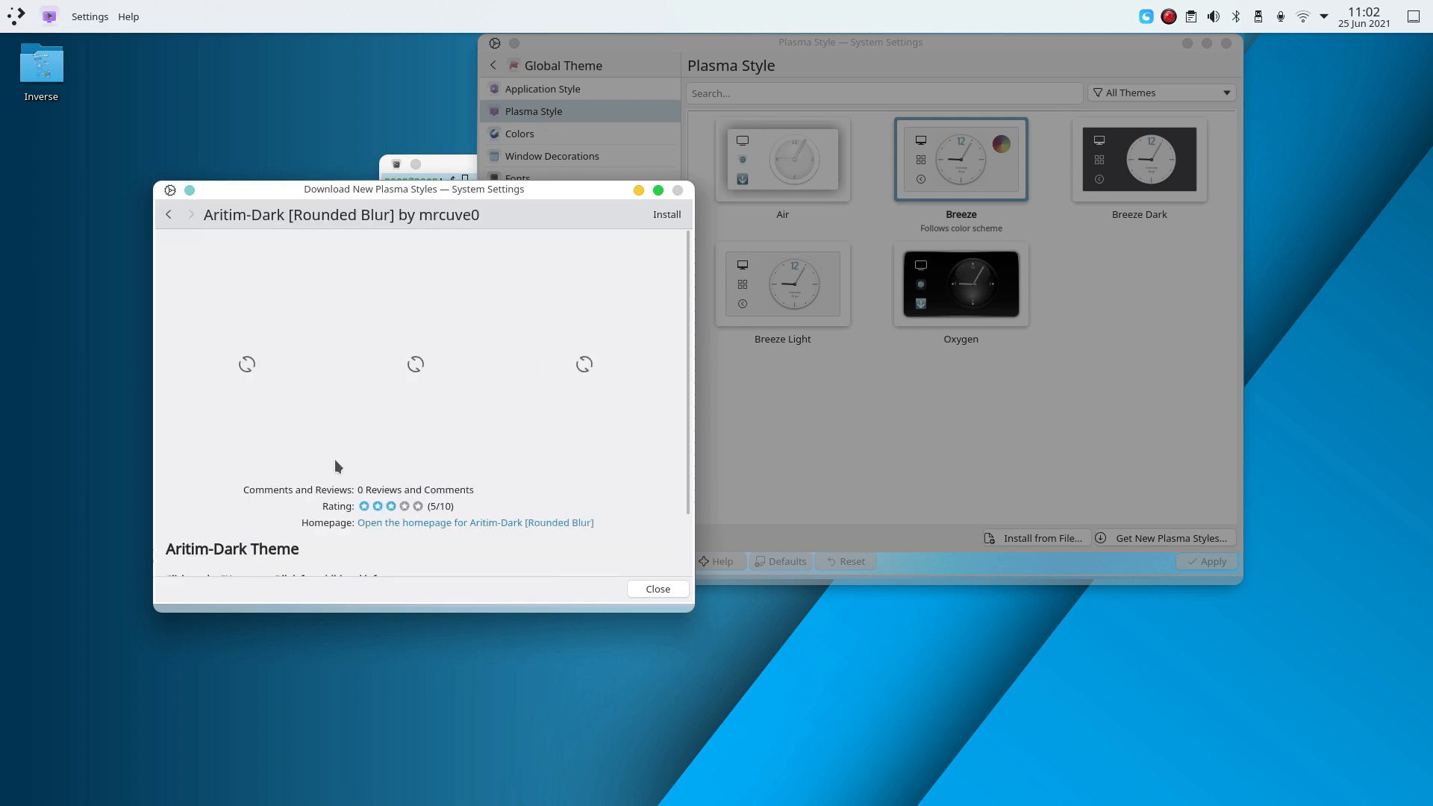
pyautogui.scroll(-2, 448, 453)
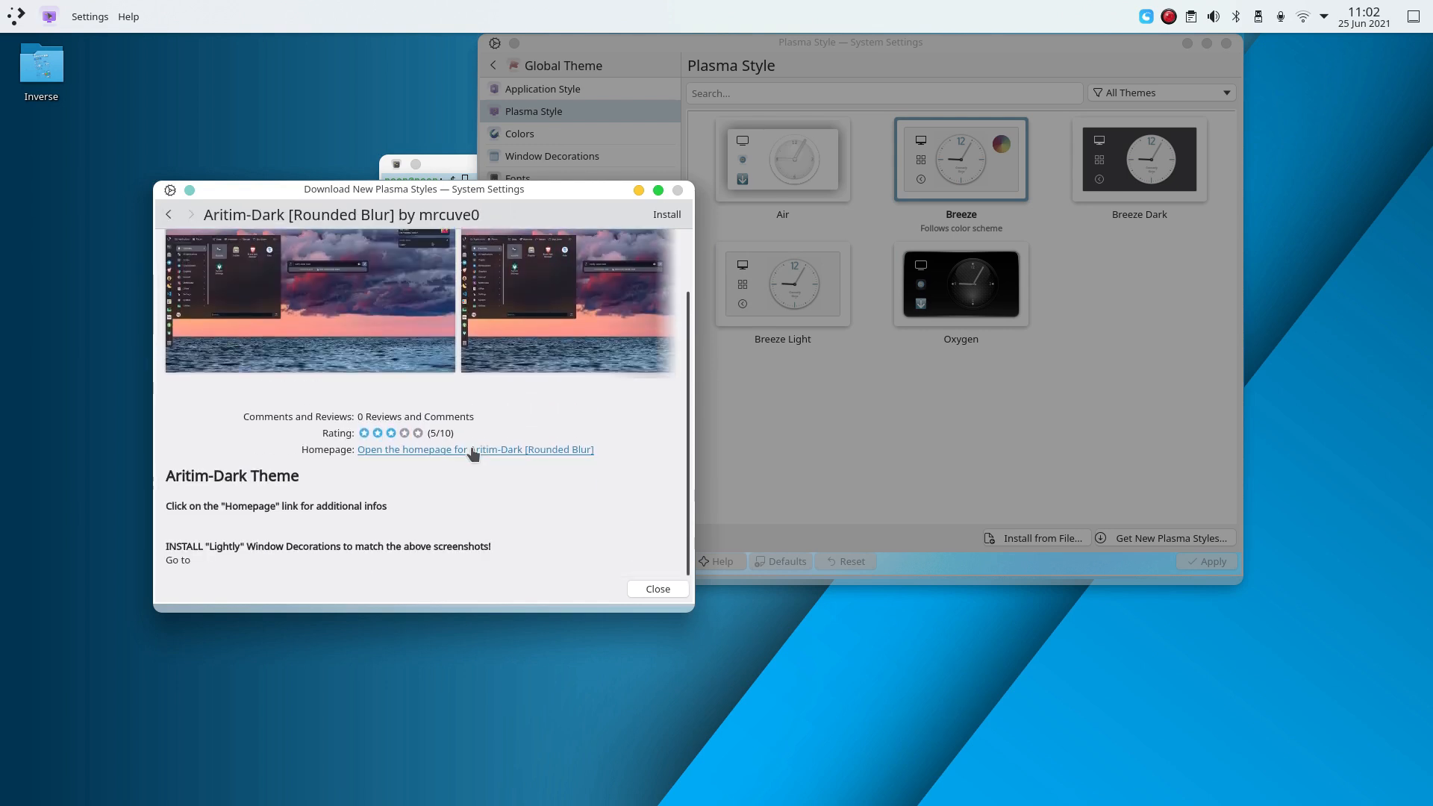
pyautogui.scroll(2, 470, 450)
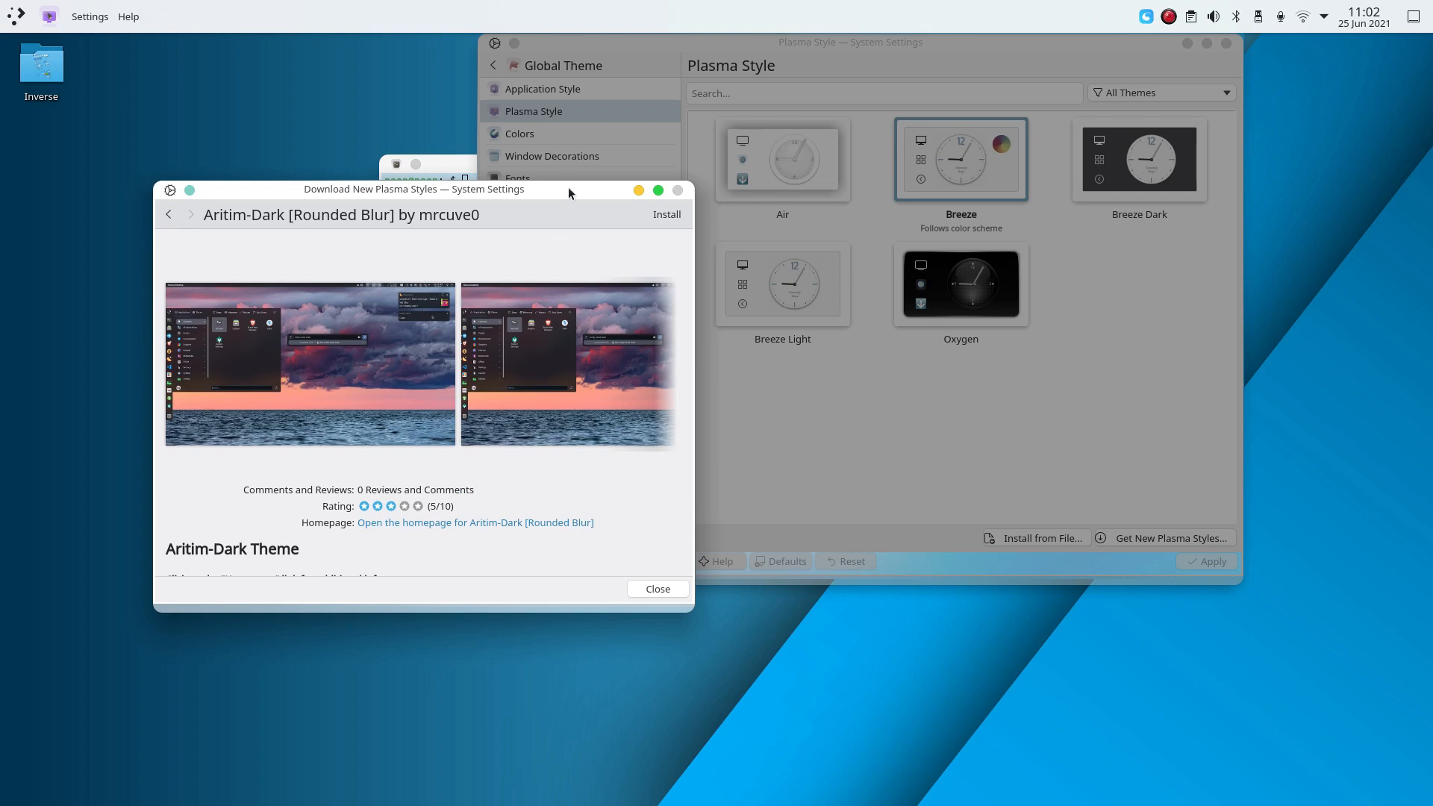
pyautogui.click(169, 215)
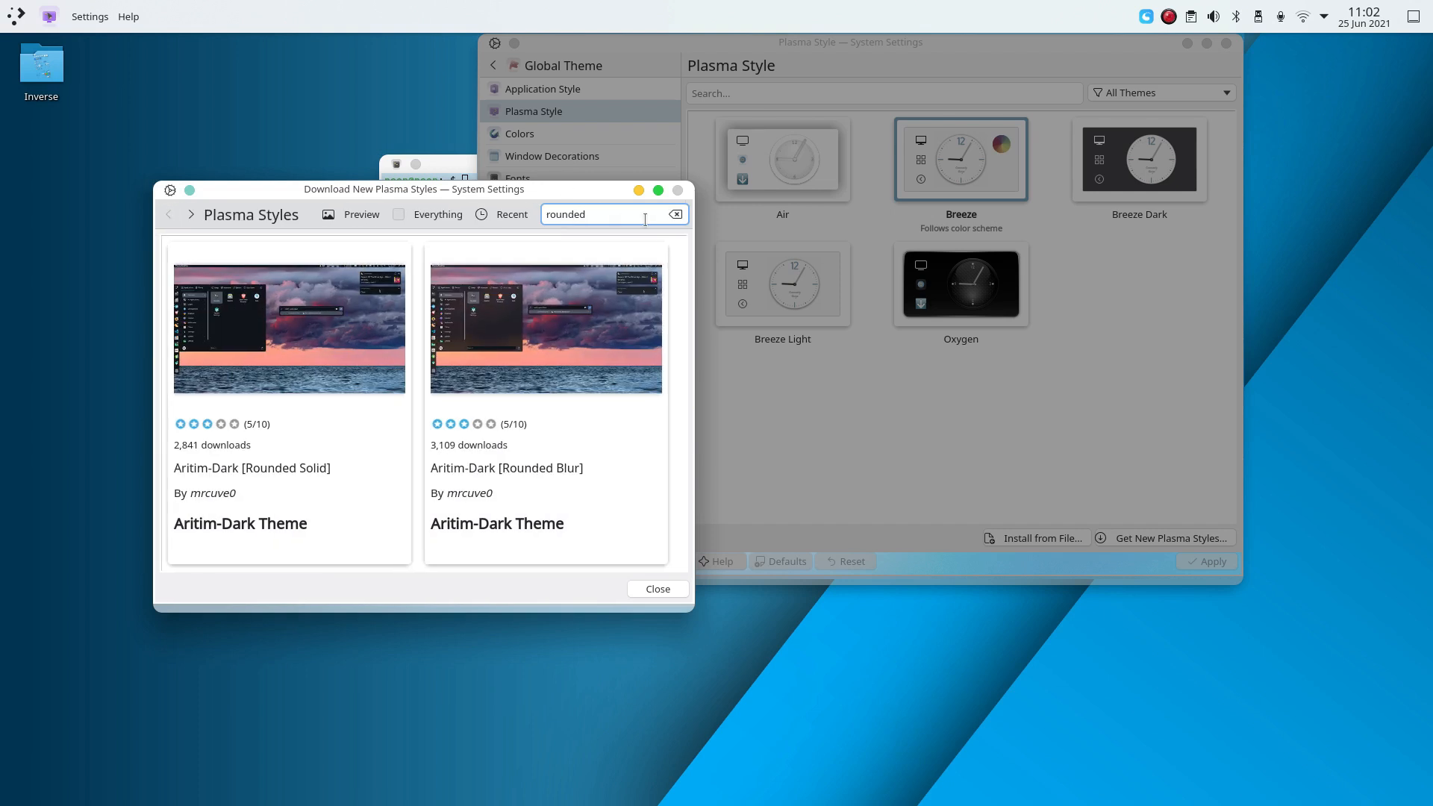
# Search the Plasma styles for "light" and browse the results down to Firefly-Light.
pyautogui.write('light')
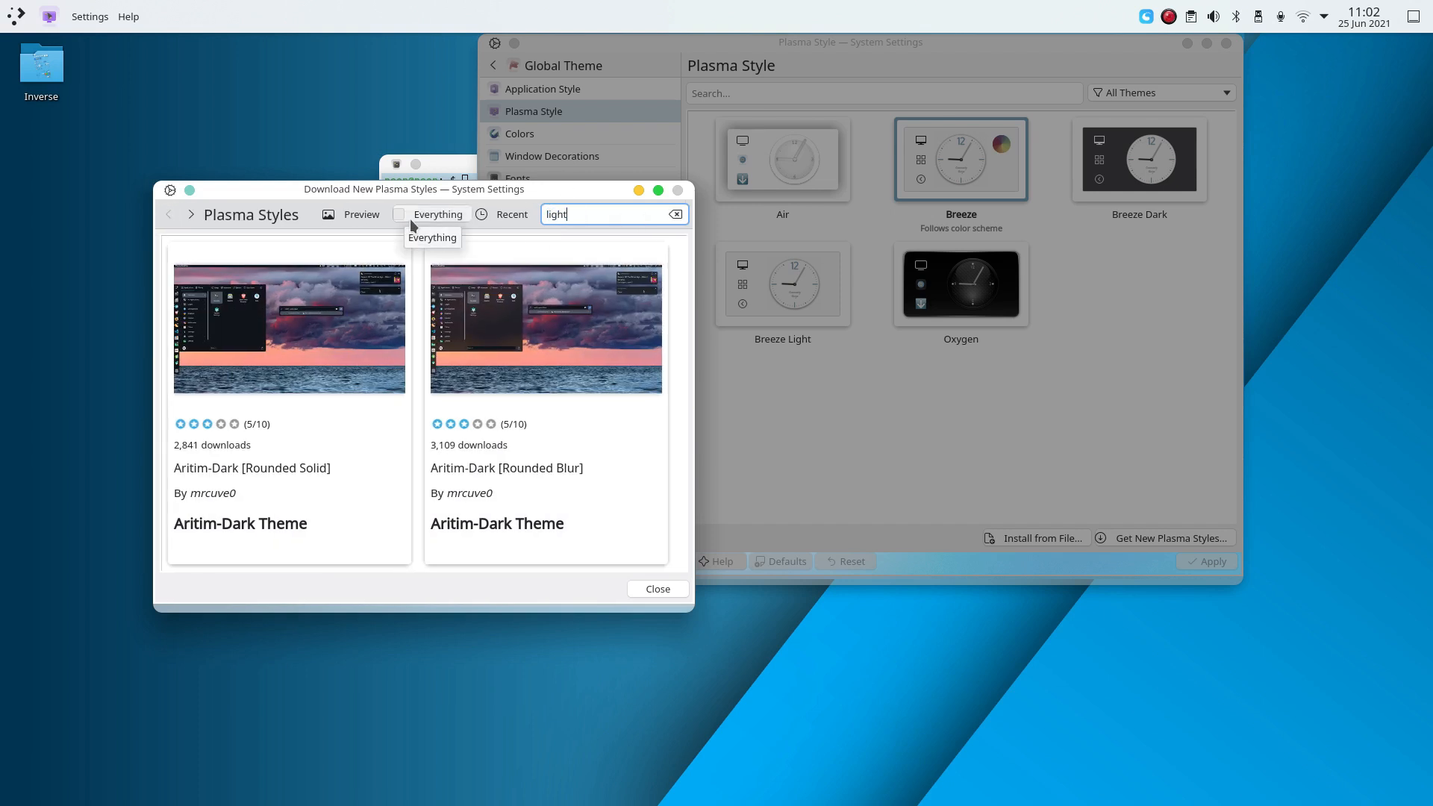
pyautogui.press('Return')
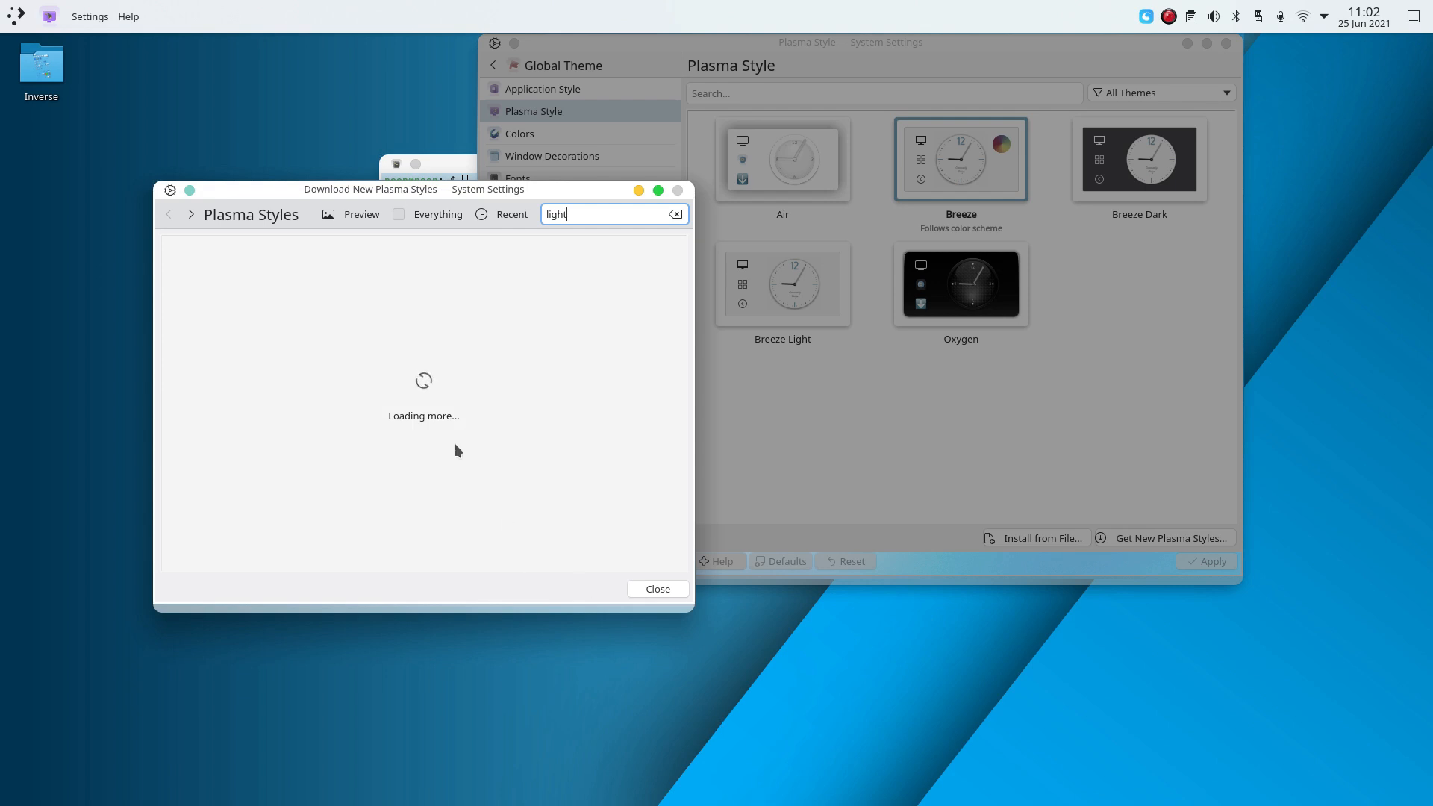
pyautogui.scroll(-8, 454, 444)
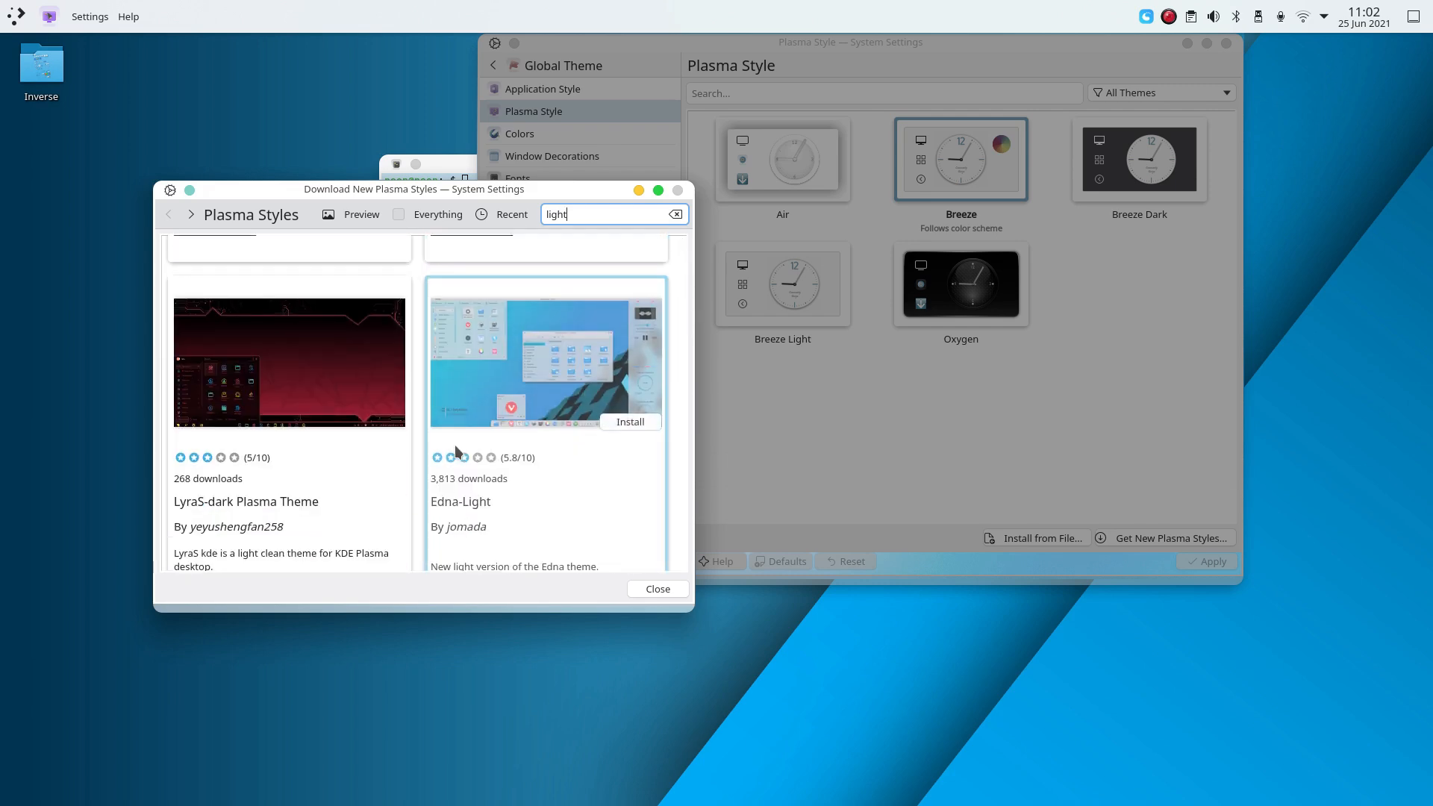
pyautogui.scroll(-5, 456, 447)
pyautogui.scroll(-10, 455, 447)
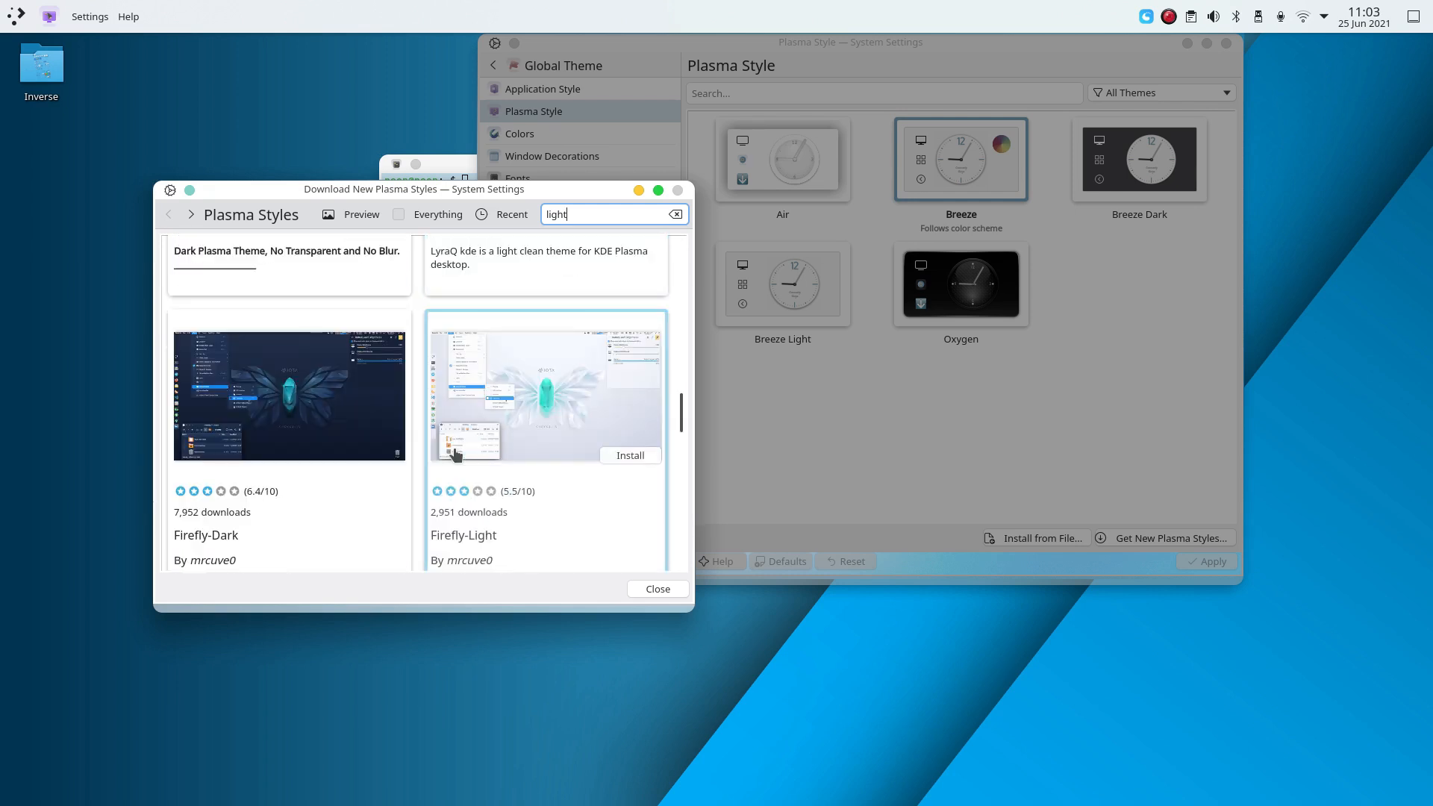
pyautogui.scroll(-3, 456, 448)
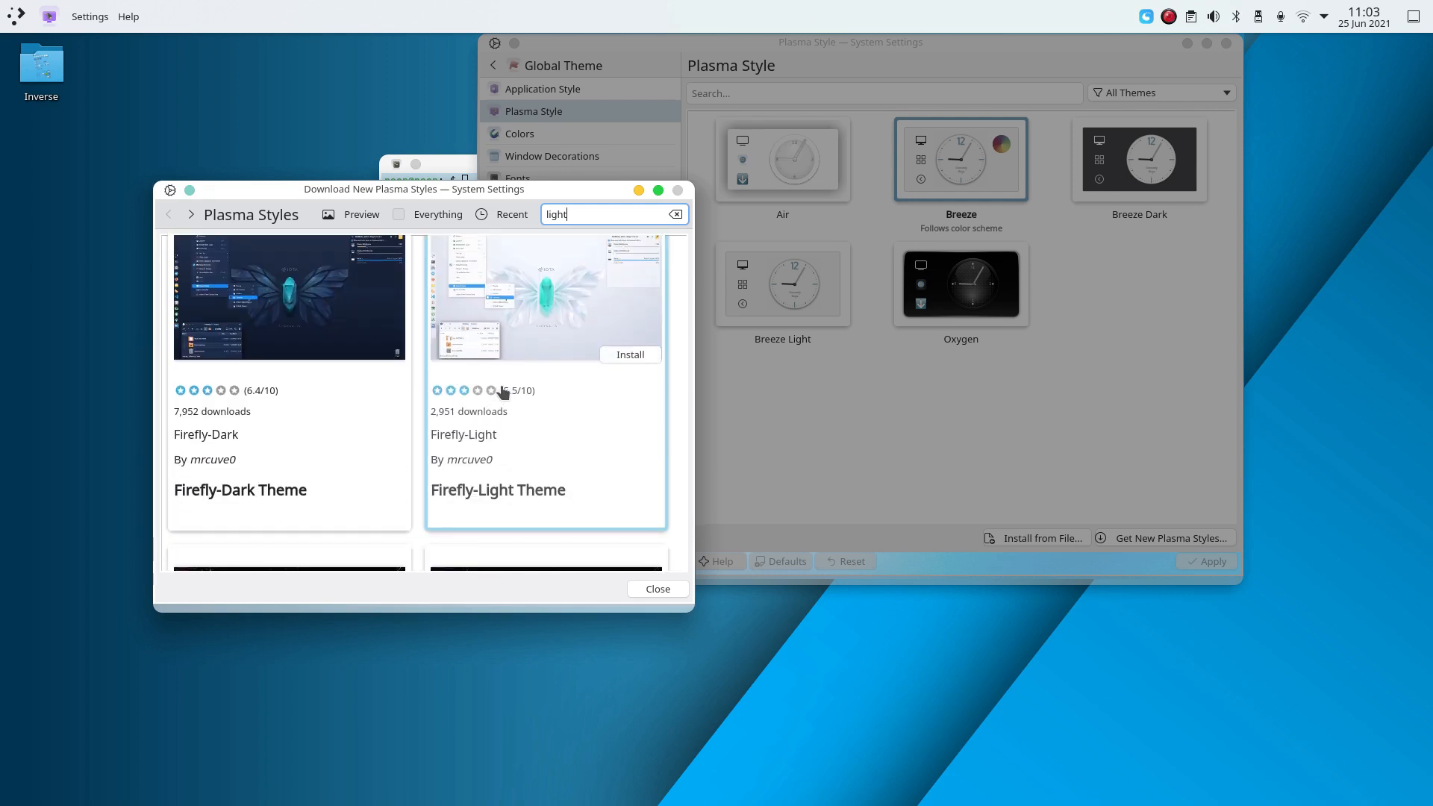
# View the enlarged preview of the Firefly-Light style, return to the results and look through further styles.
pyautogui.click(522, 321)
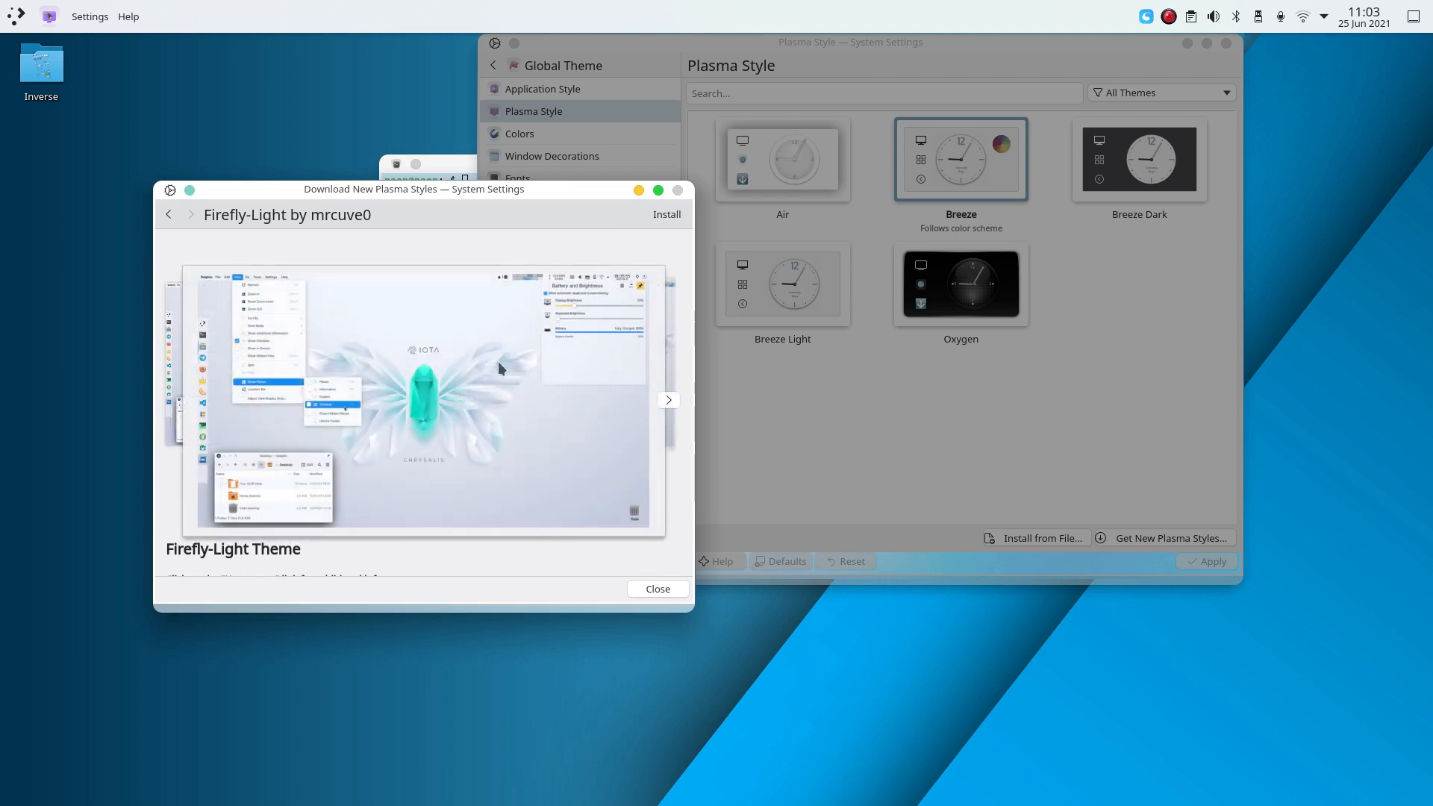
pyautogui.click(170, 215)
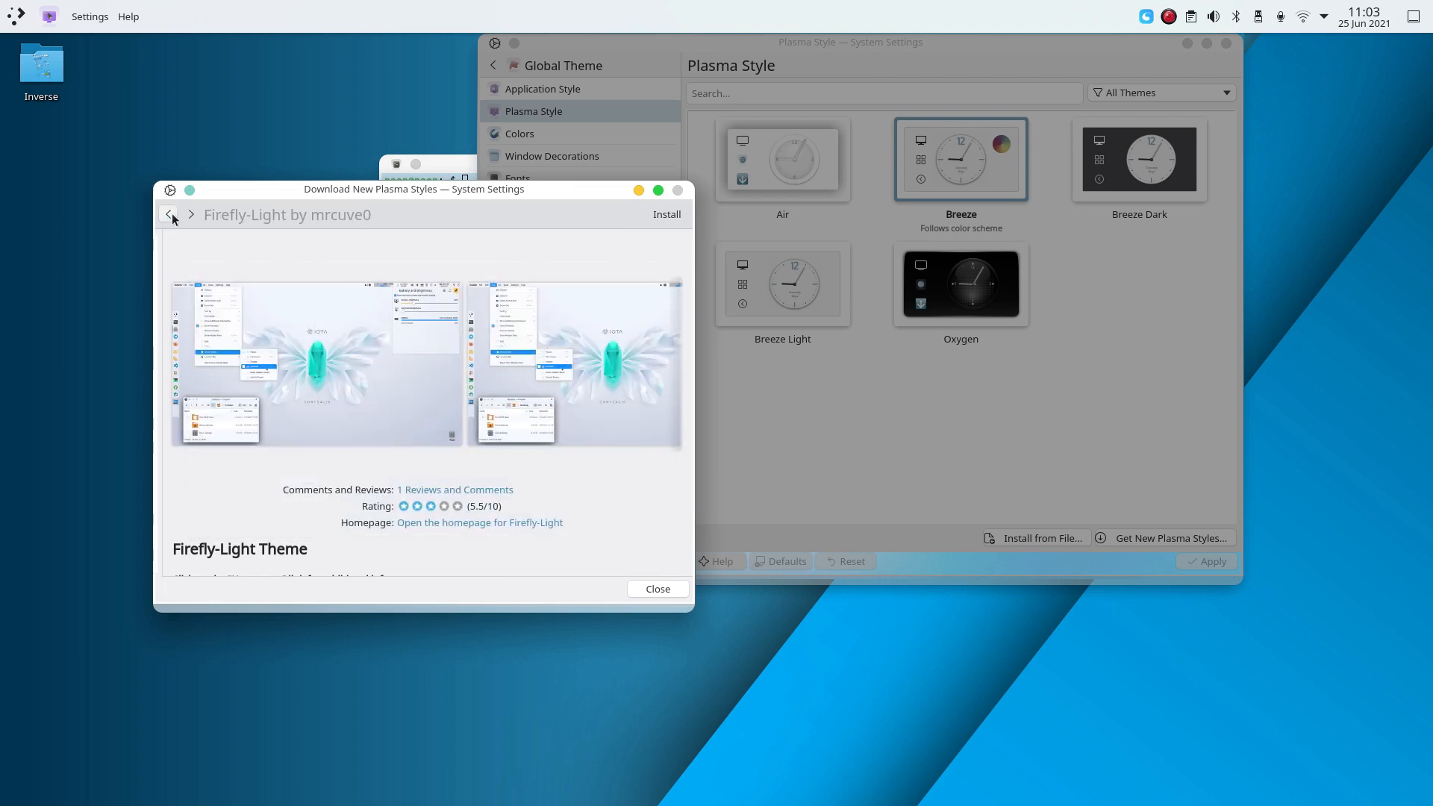
pyautogui.scroll(-10, 544, 473)
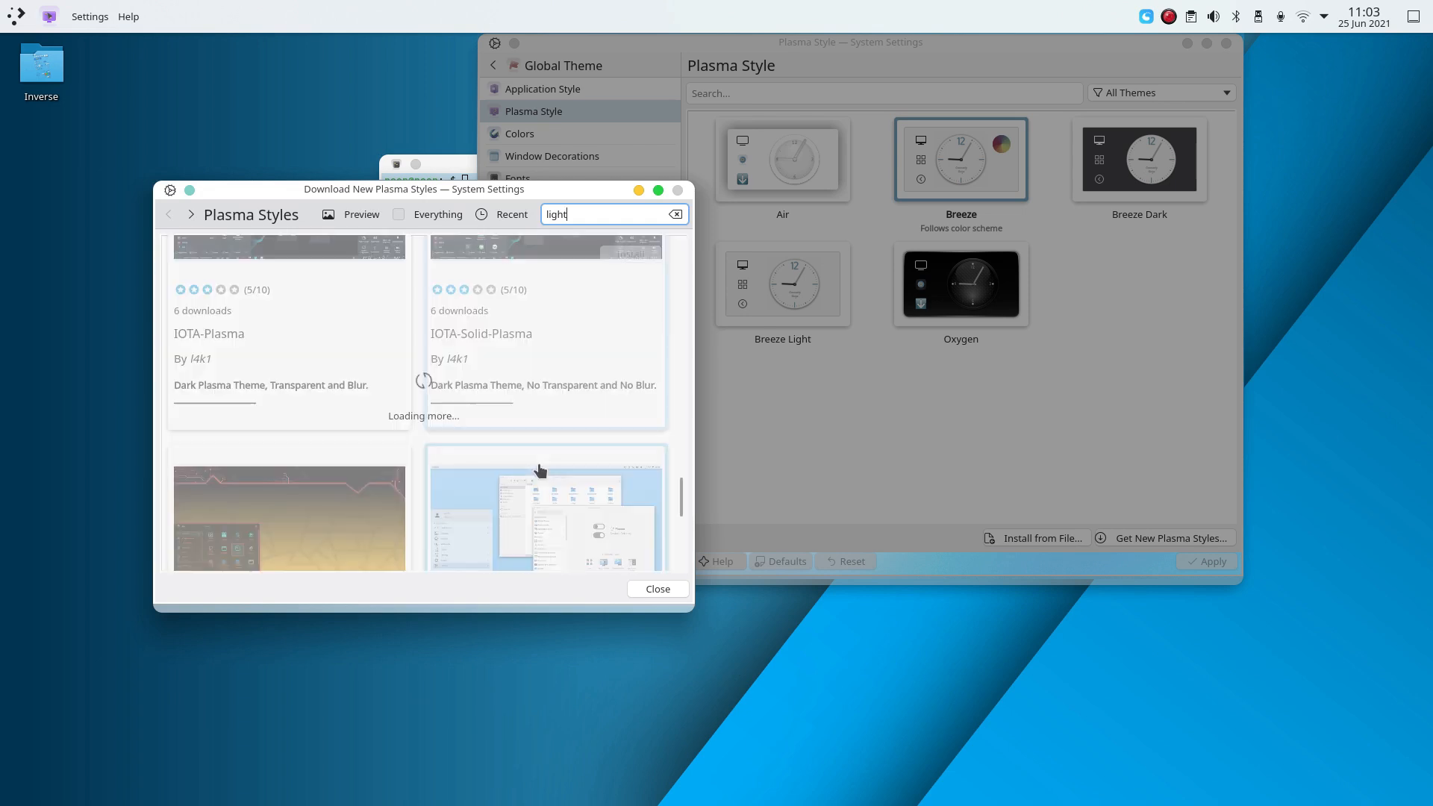
# Browse further through the "light" Plasma style results down to the Future Plasma Theme.
pyautogui.scroll(-3, 540, 470)
pyautogui.scroll(-4, 541, 470)
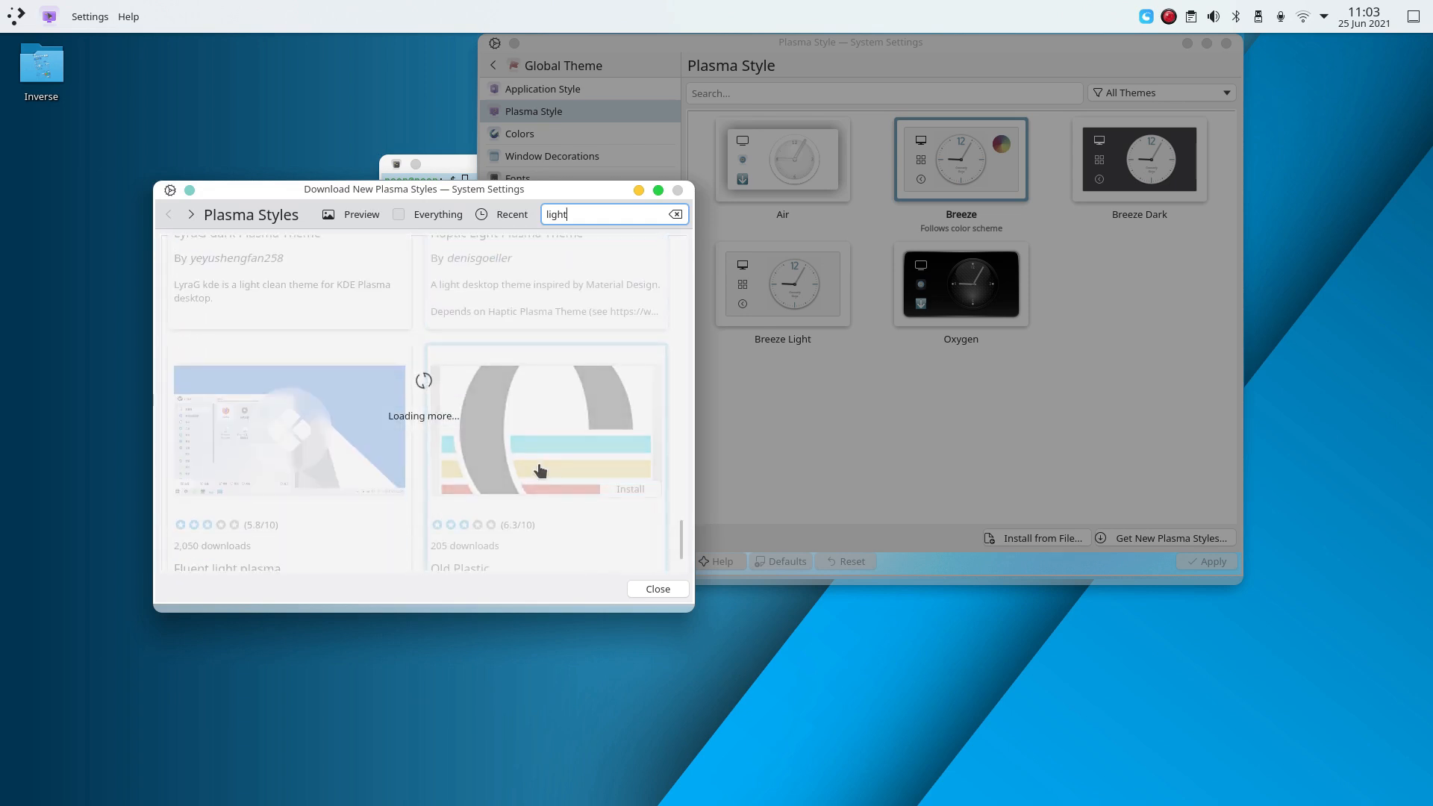
pyautogui.scroll(1, 540, 470)
pyautogui.scroll(-1, 540, 470)
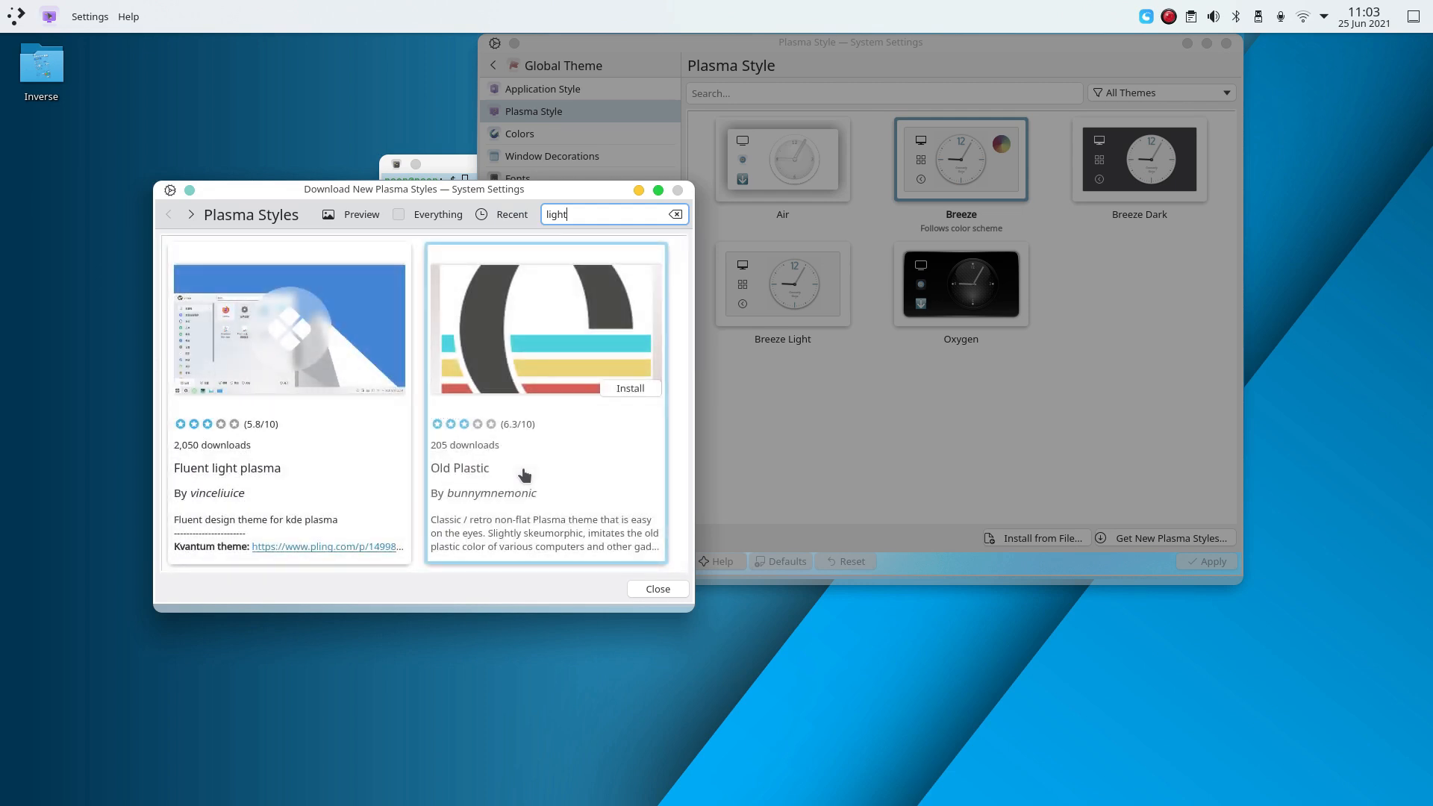
pyautogui.scroll(-3, 524, 474)
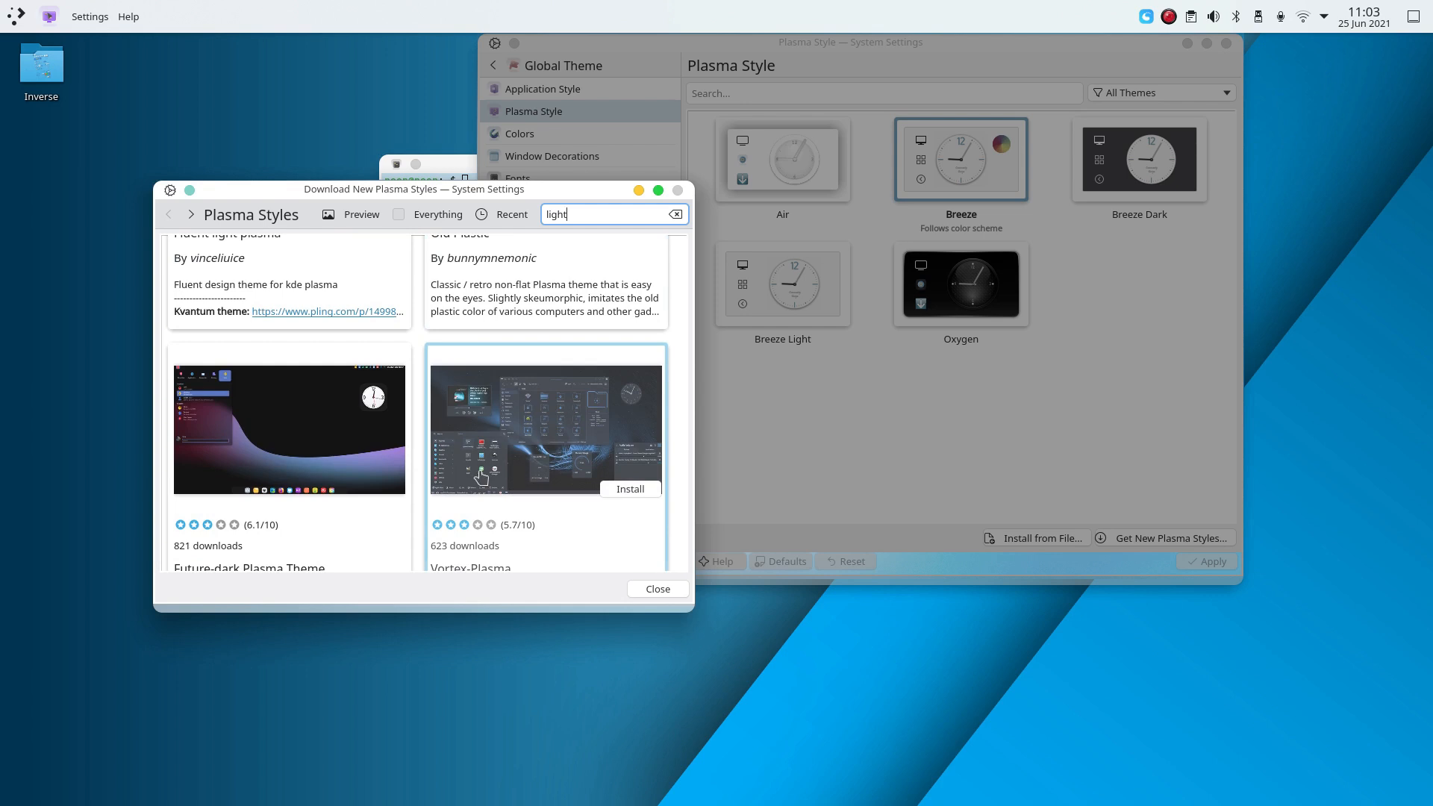
pyautogui.scroll(-3, 480, 478)
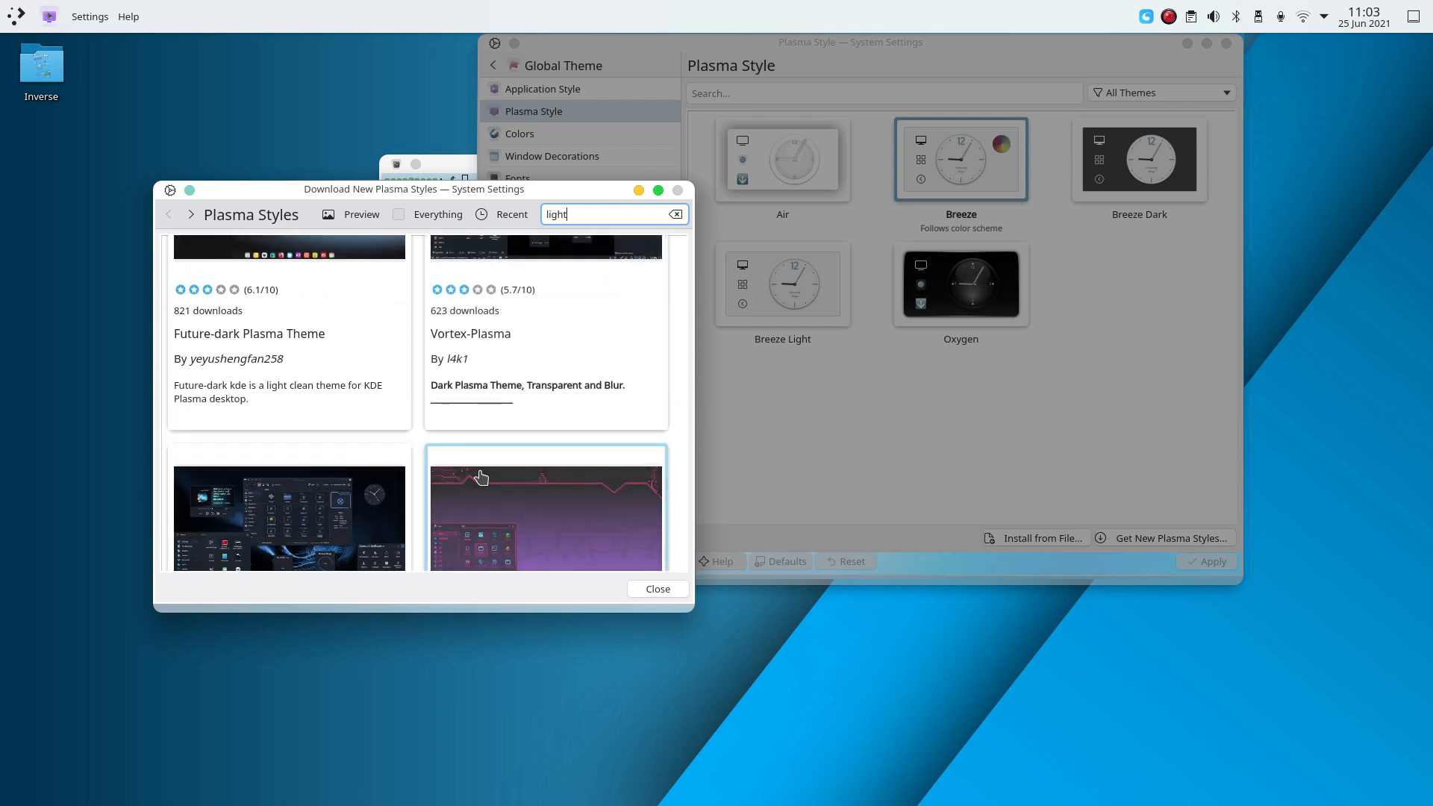
pyautogui.scroll(-3, 481, 478)
pyautogui.scroll(-3, 481, 475)
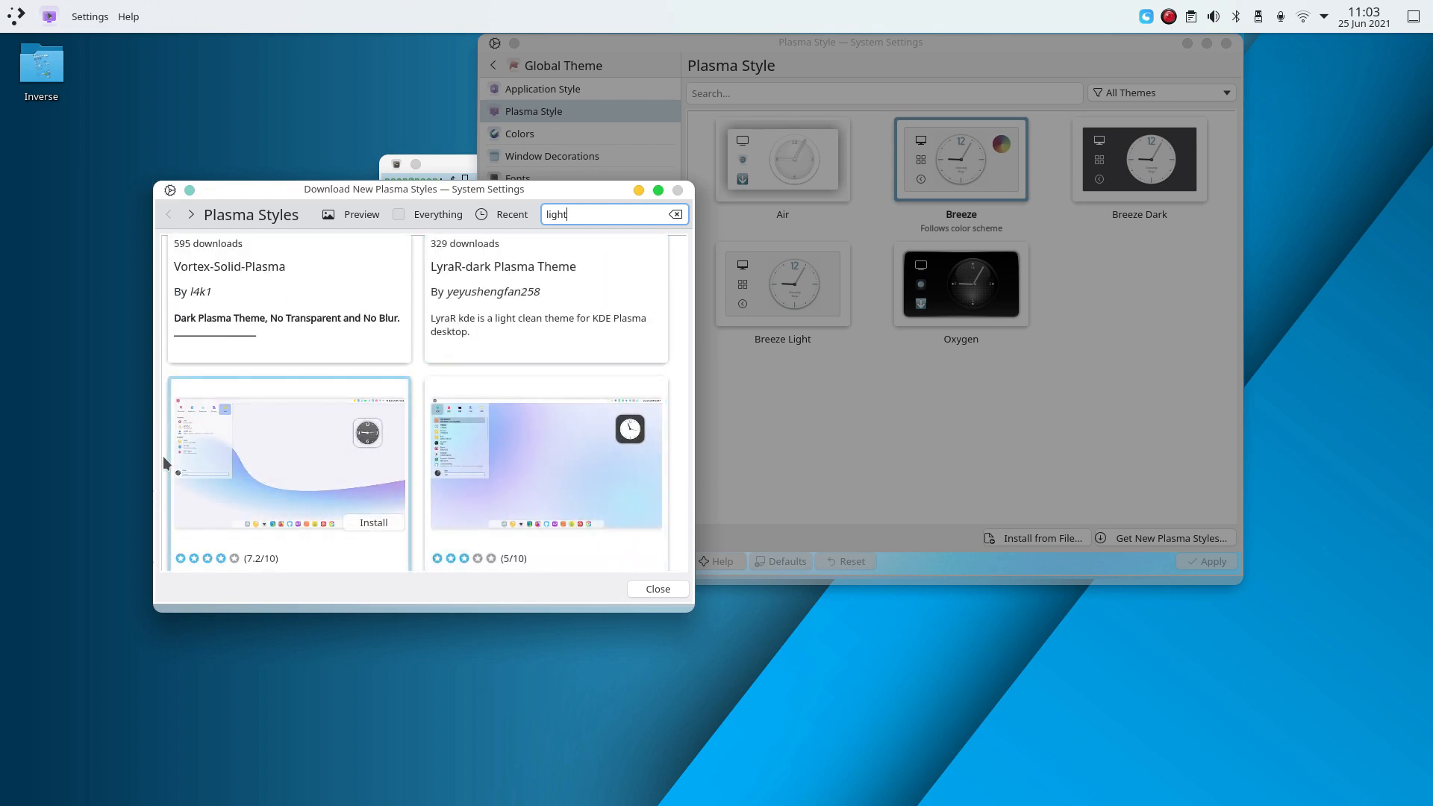
# View the enlarged preview of the Future Plasma Theme and install the style.
pyautogui.click(284, 423)
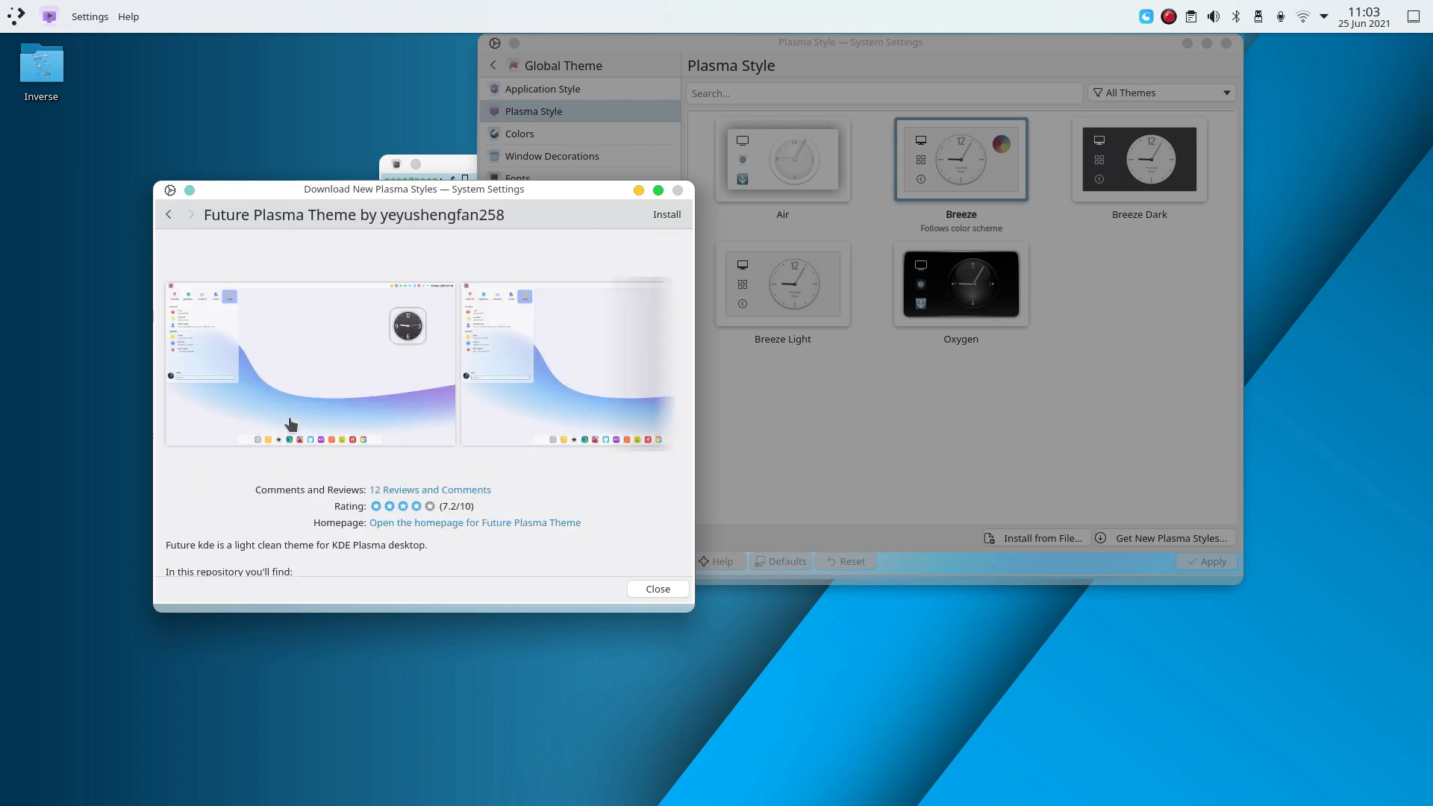
pyautogui.click(310, 375)
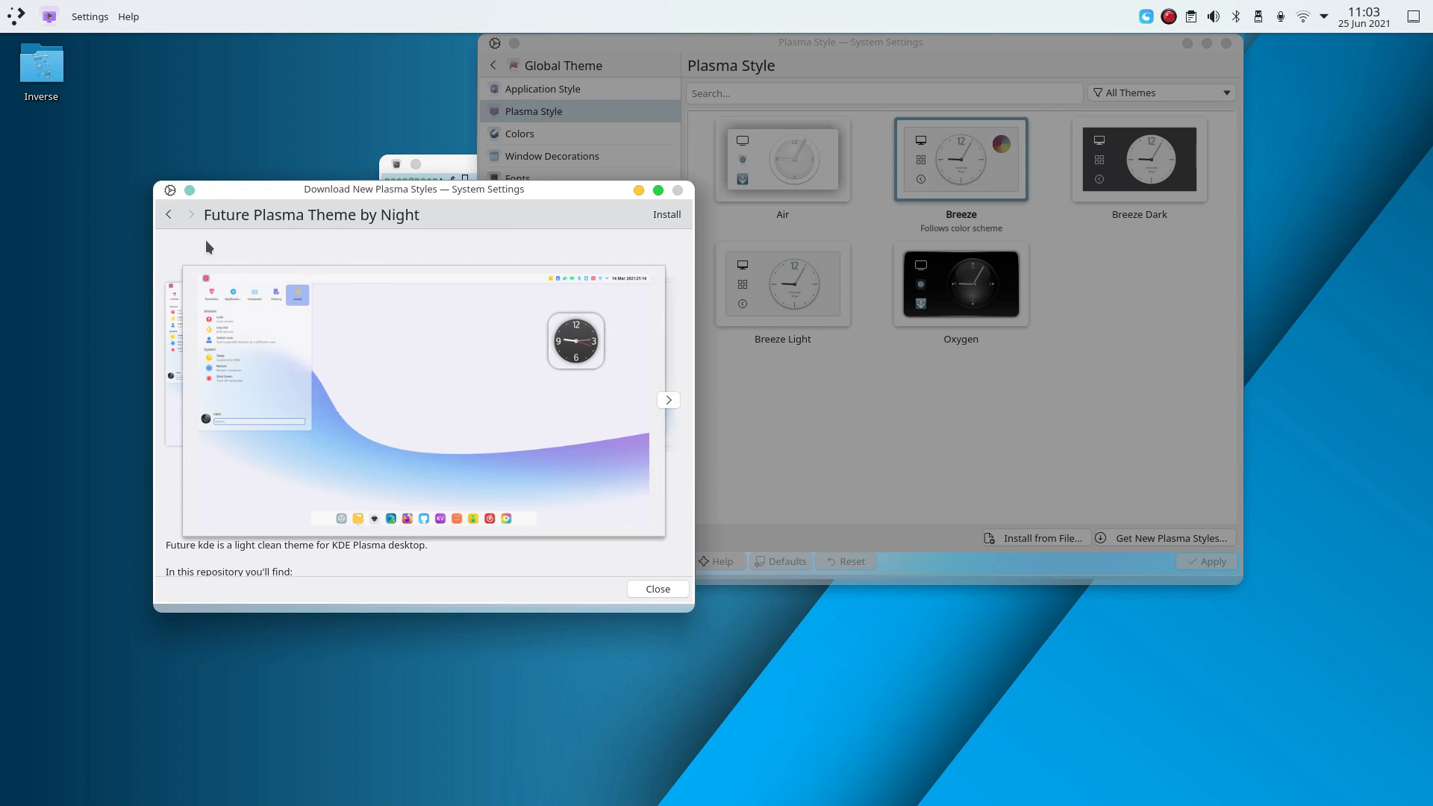
pyautogui.click(224, 257)
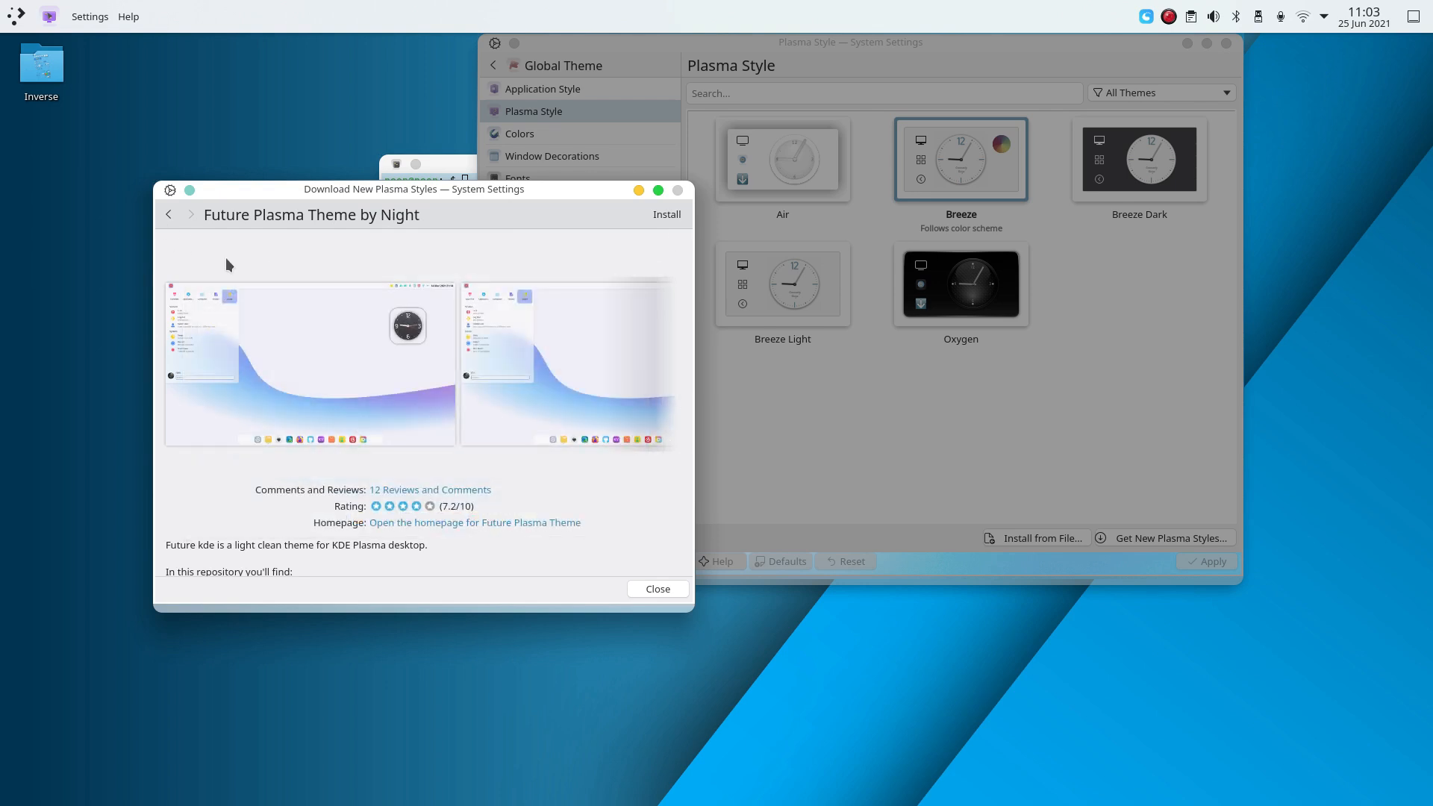
pyautogui.click(664, 215)
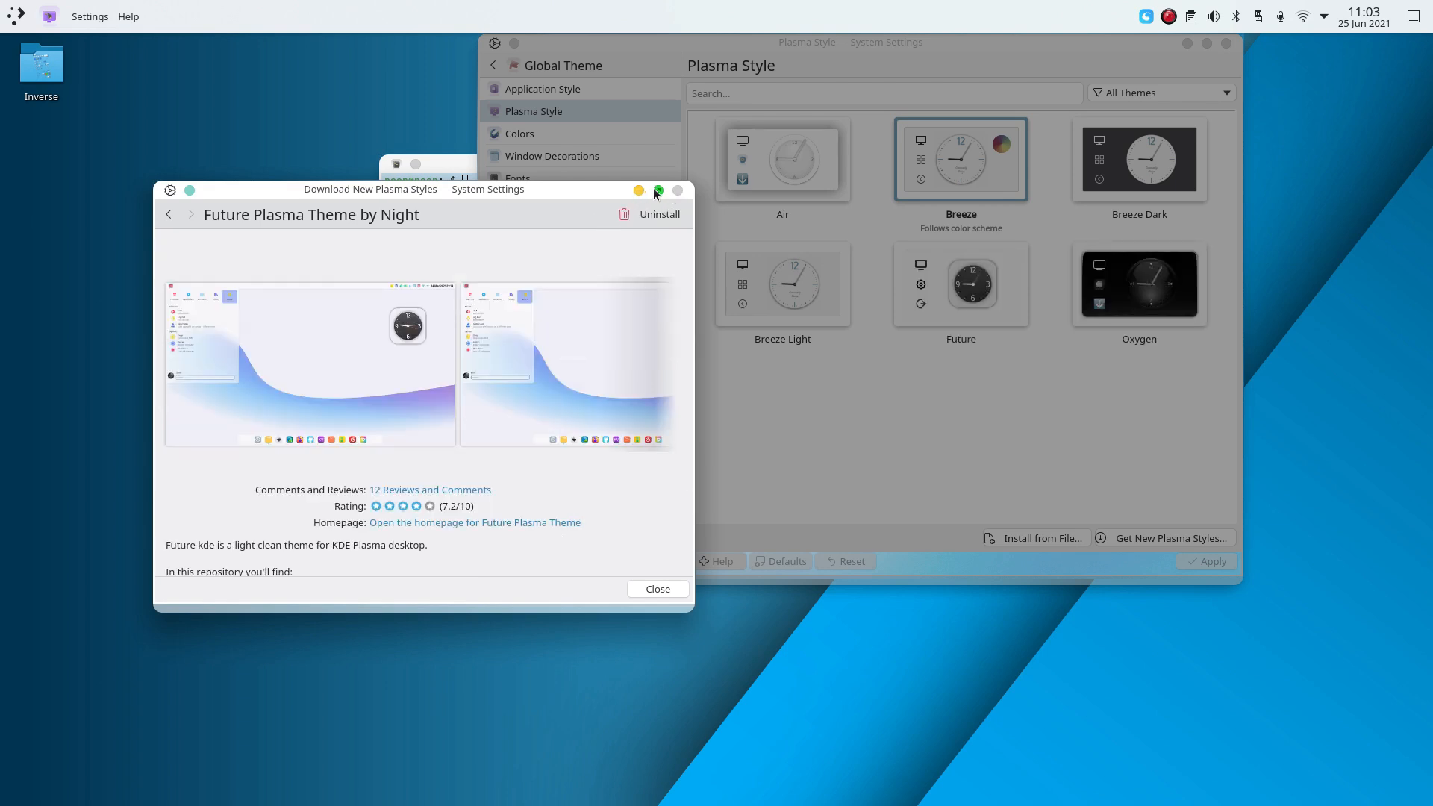
# Close the style download window, apply the Future Plasma style and close System Settings.
pyautogui.click(646, 593)
pyautogui.click(941, 257)
pyautogui.click(1183, 565)
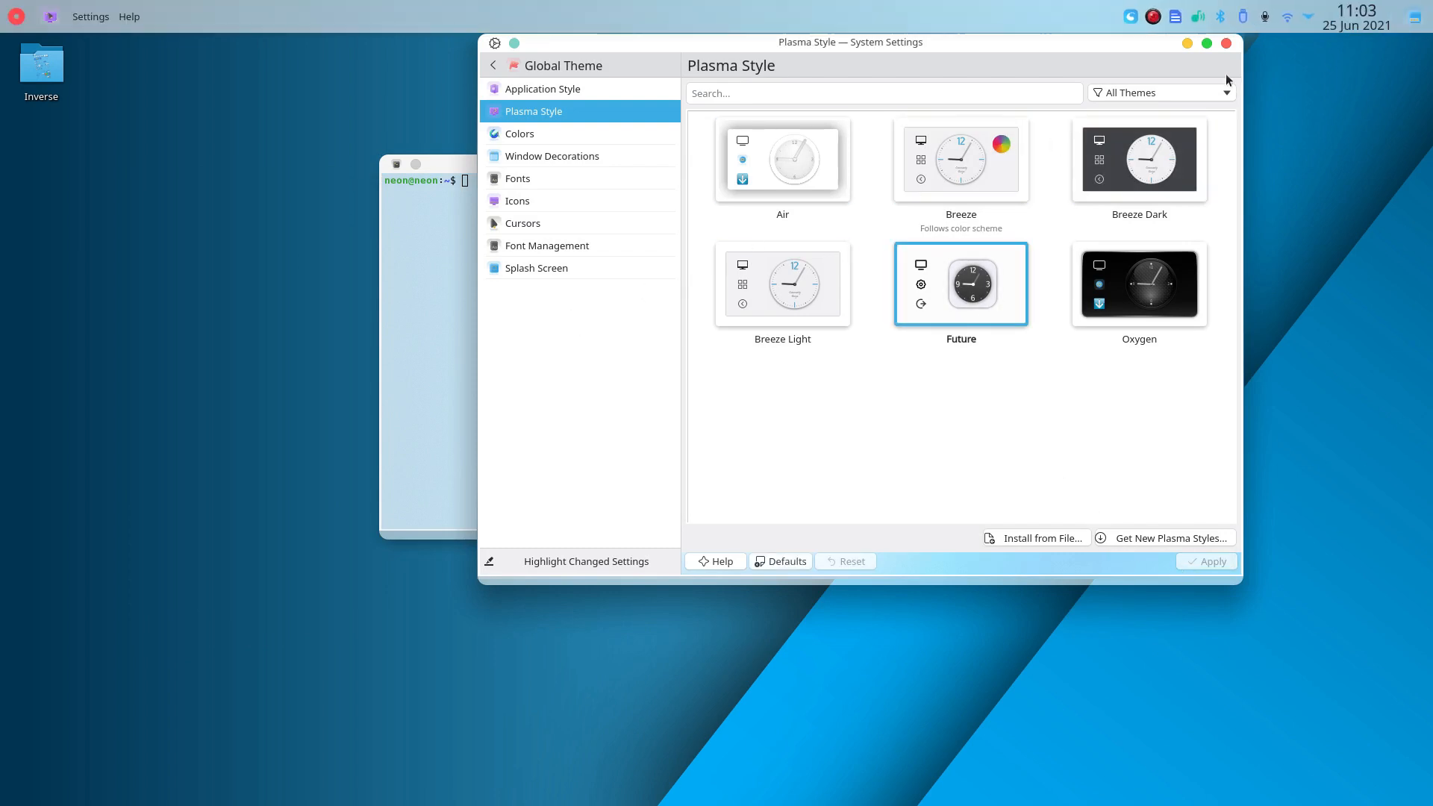
pyautogui.click(1225, 43)
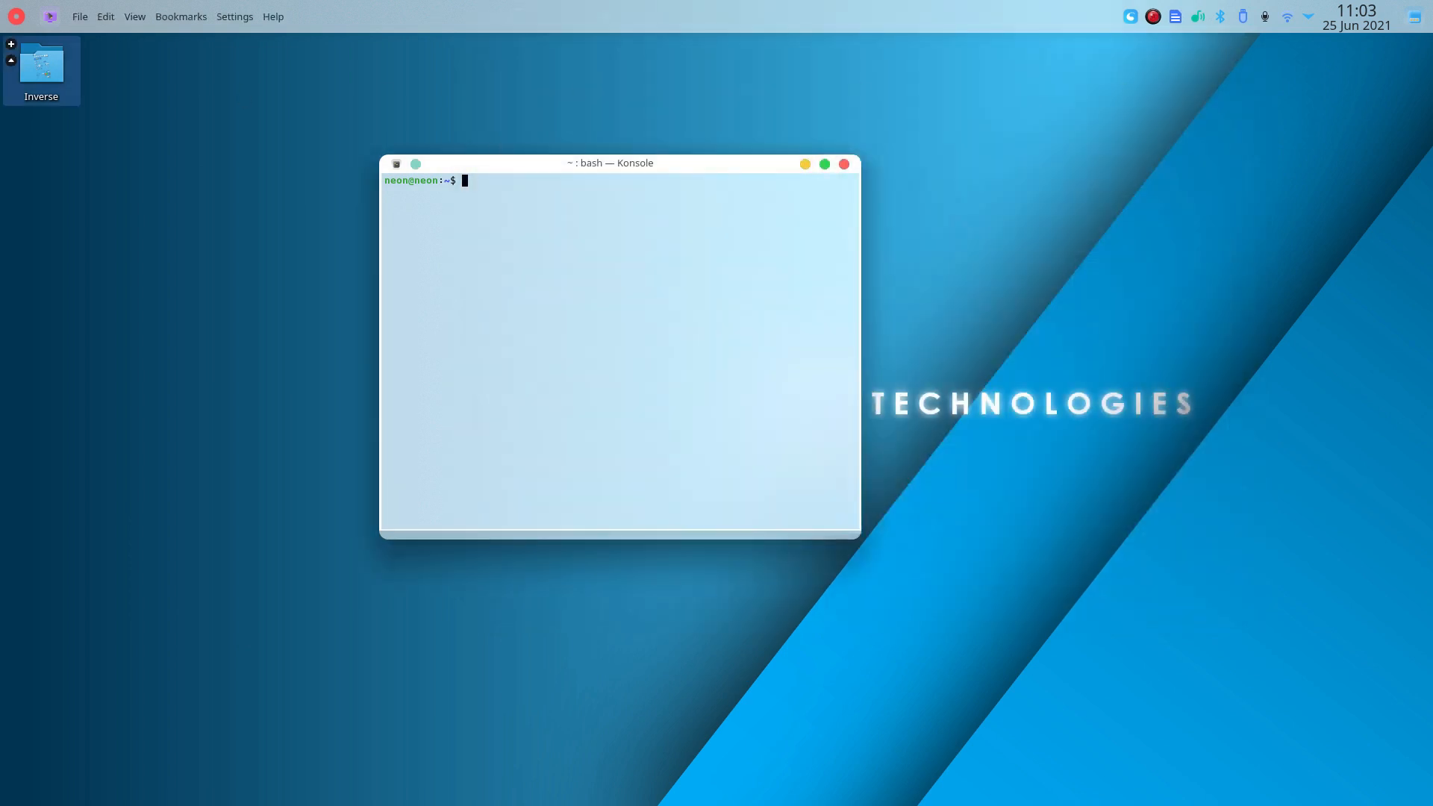
# View the application launcher in the new style, then move the Konsole window aside and close it.
pyautogui.click(16, 16)
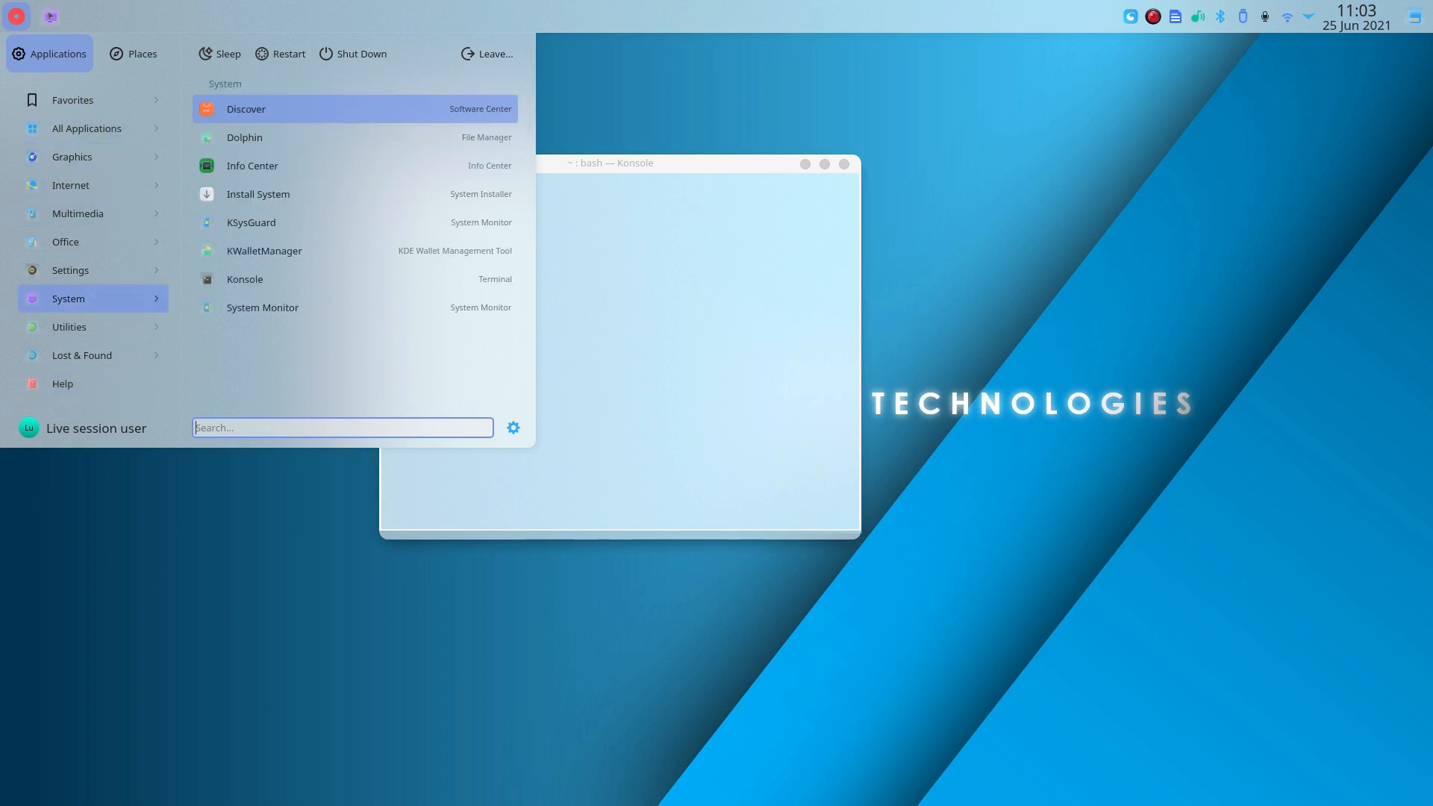
pyautogui.click(686, 333)
pyautogui.moveTo(616, 163); pyautogui.dragTo(437, 163)
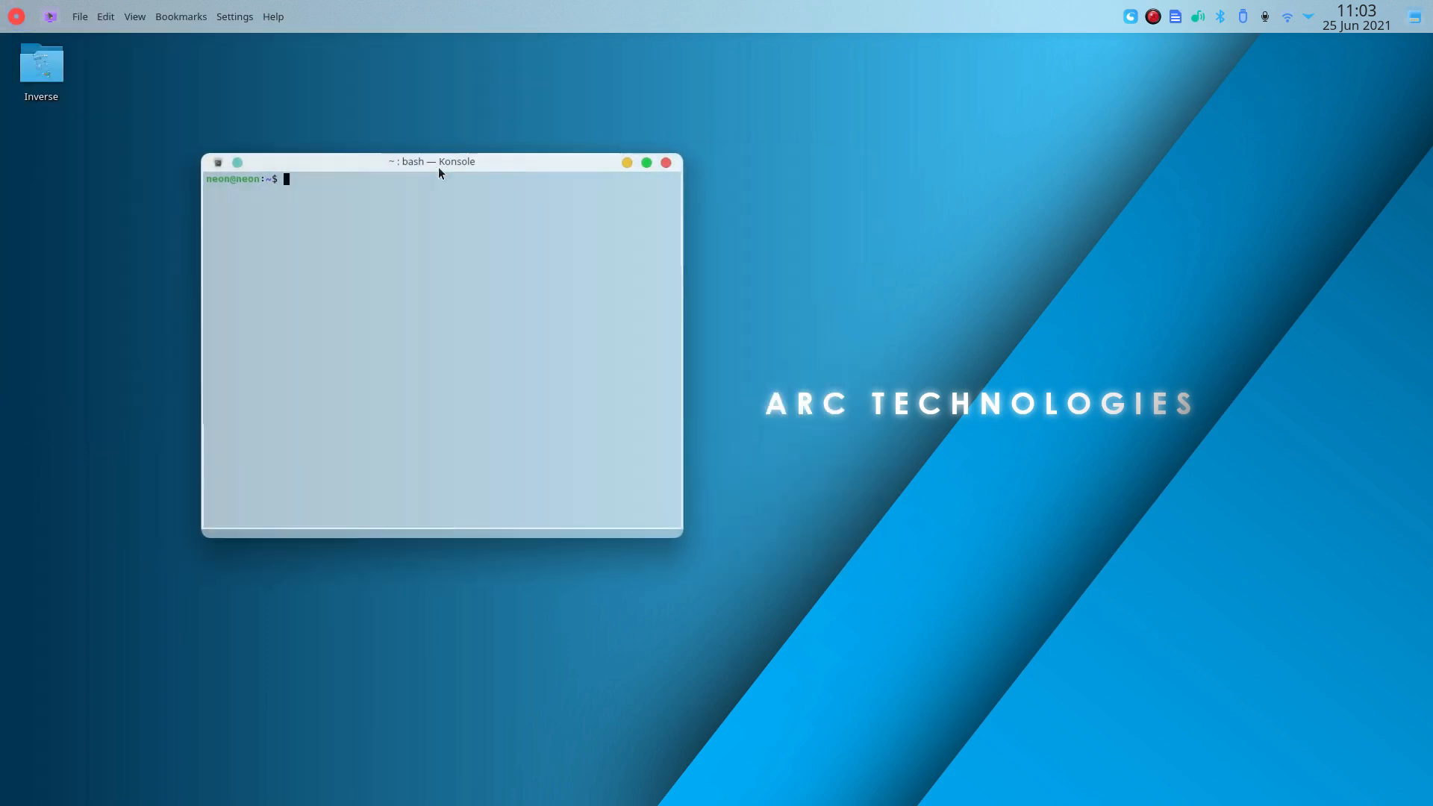
pyautogui.click(665, 163)
# Search the application launcher for "latte" and start Latte Dock.
pyautogui.click(16, 16)
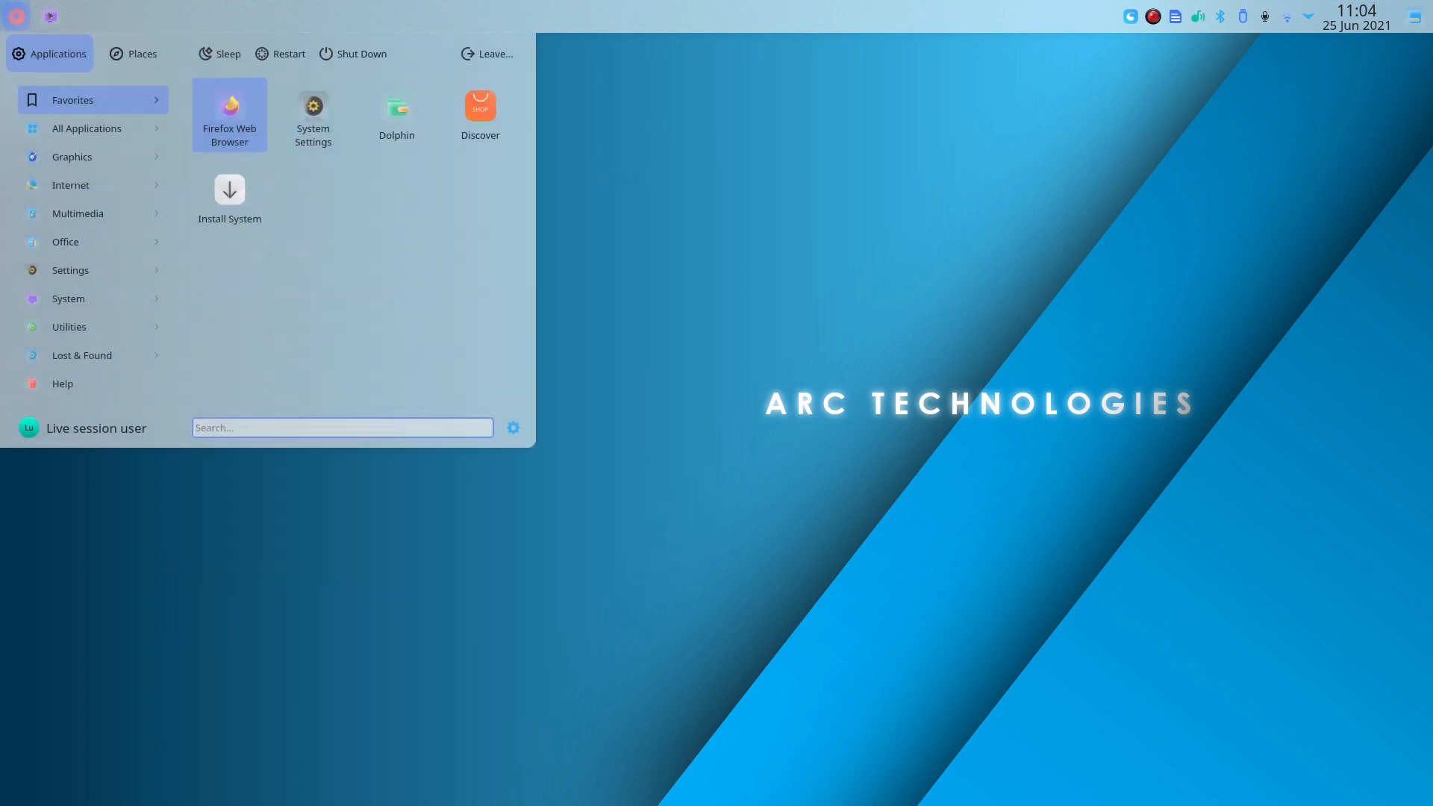
pyautogui.write('latte')
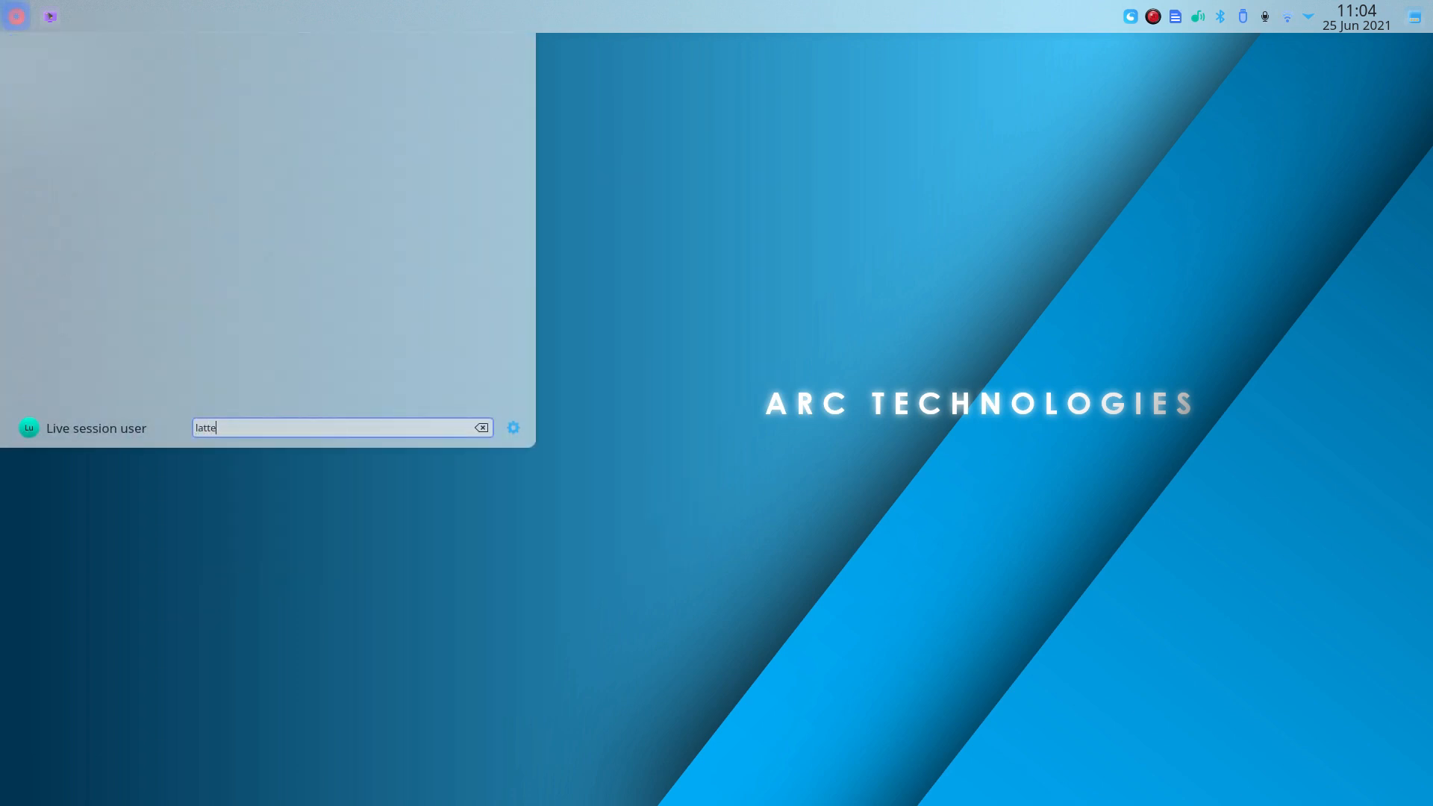
pyautogui.press('Return')
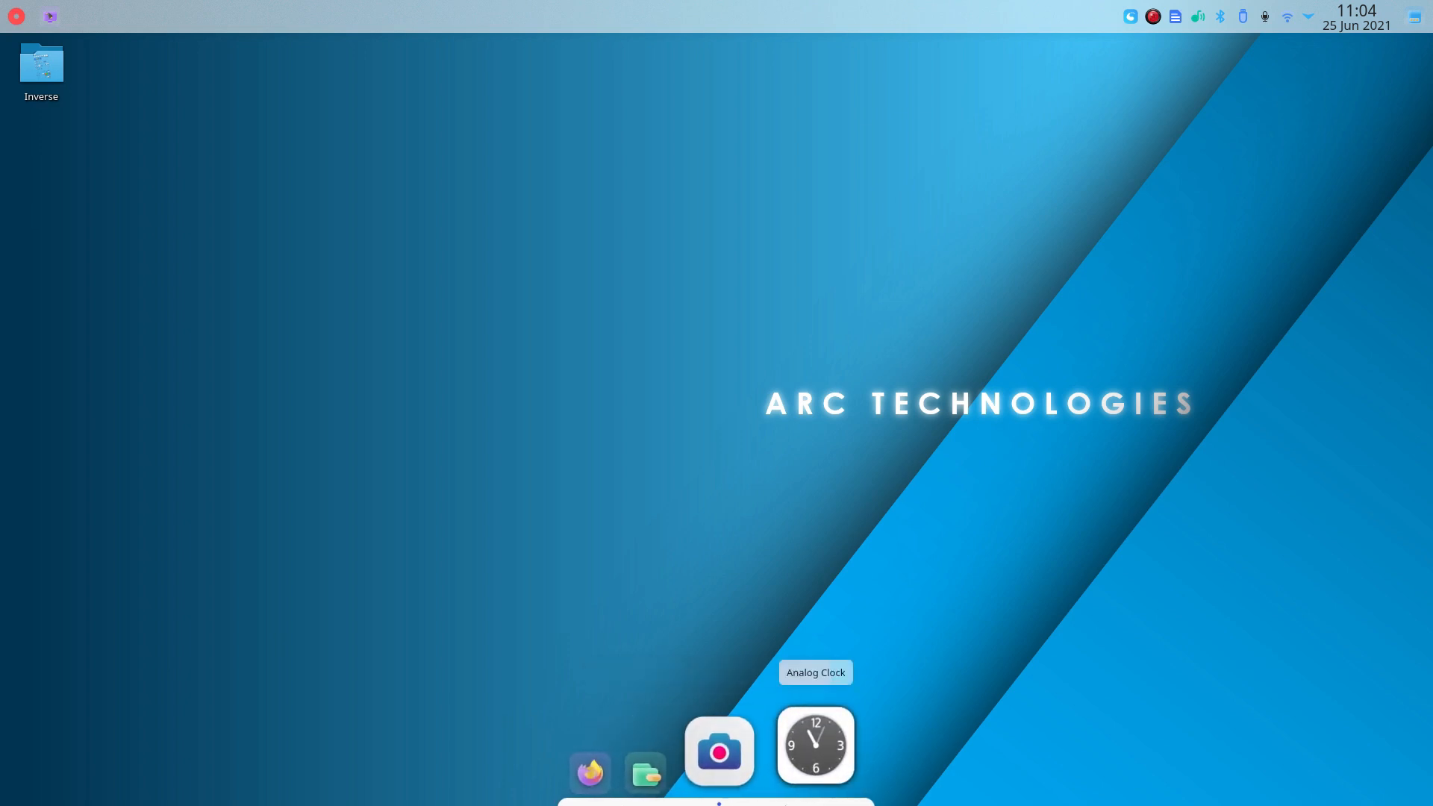
# Open Dolphin from the dock, try minimizing and restoring its window, and close it.
pyautogui.click(686, 760)
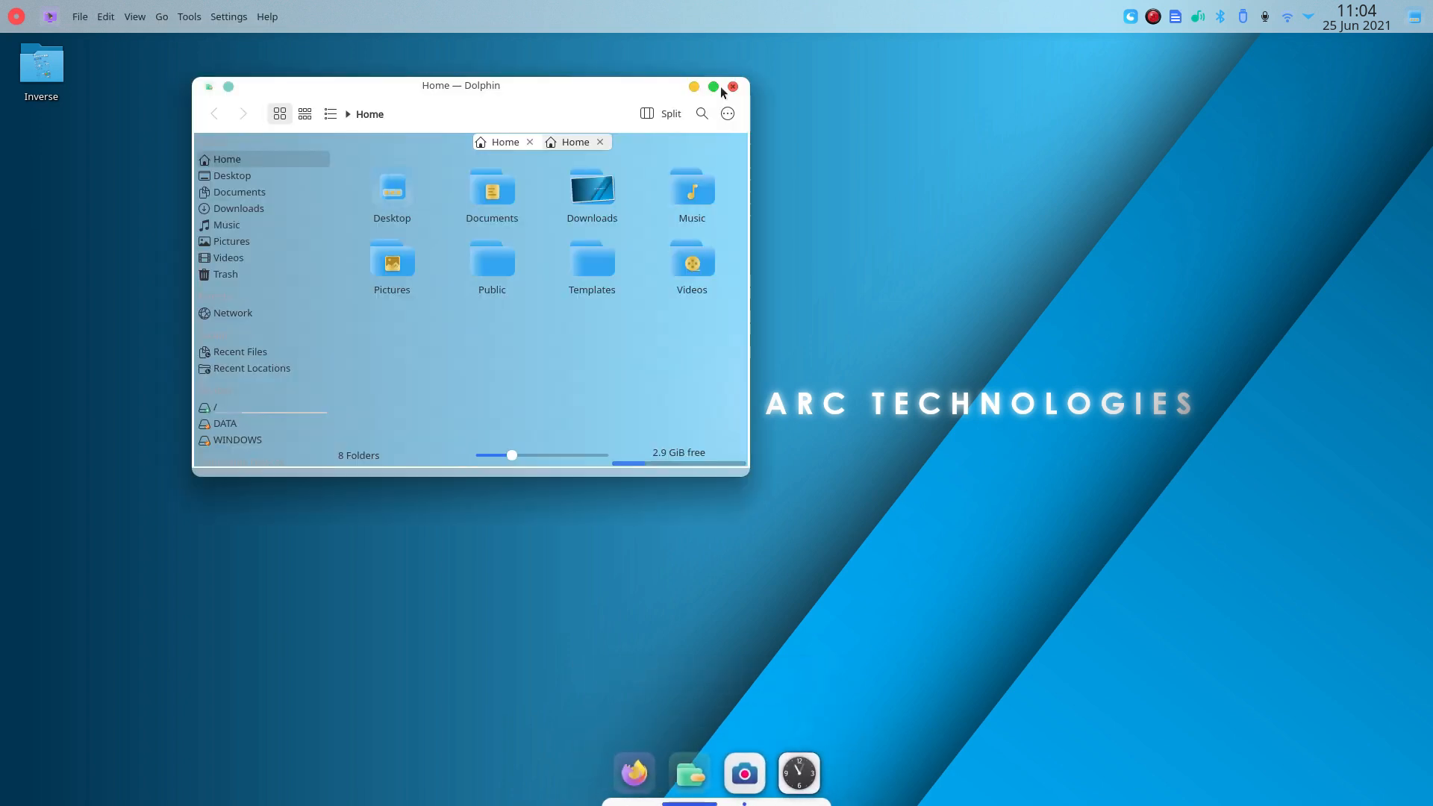
pyautogui.click(692, 91)
pyautogui.click(682, 746)
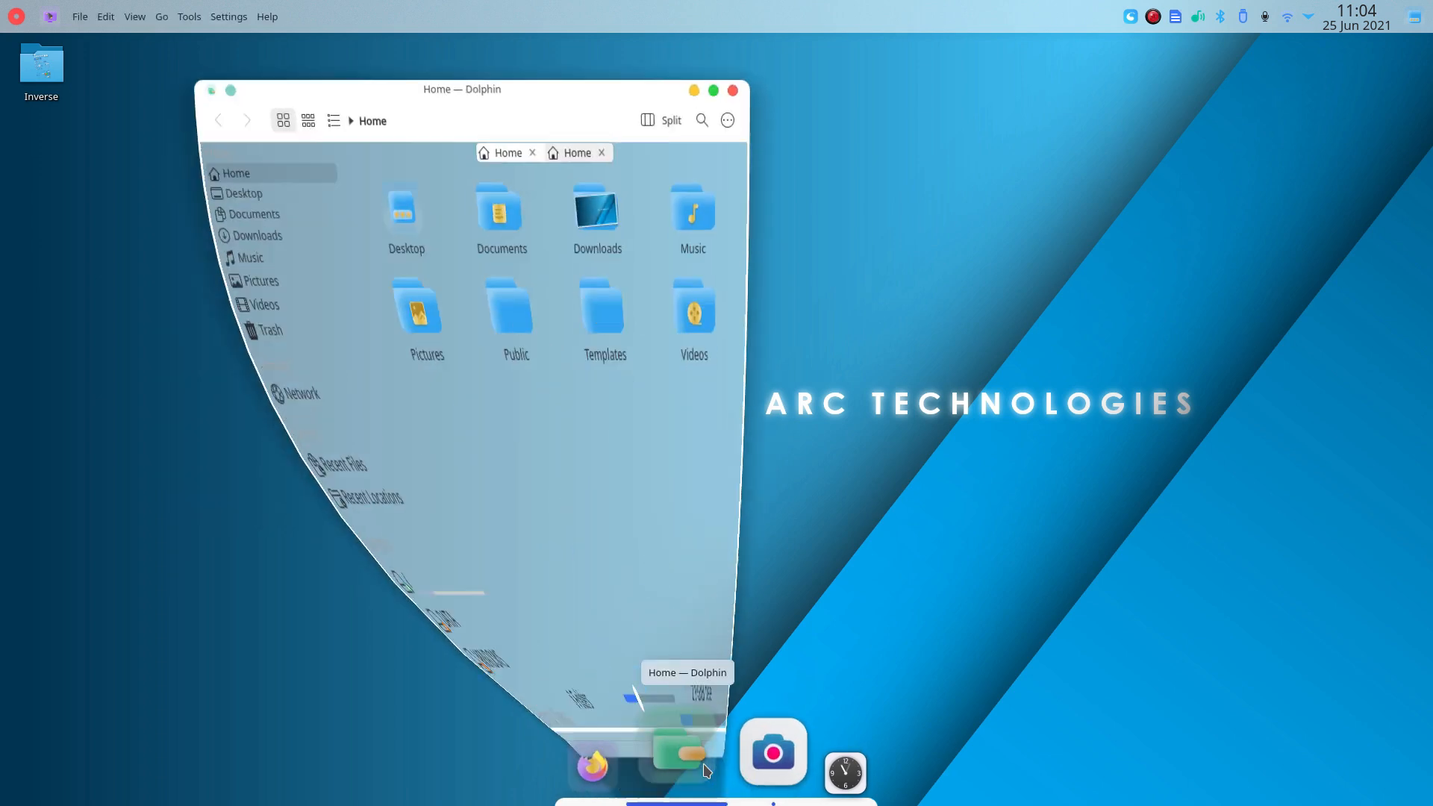
pyautogui.click(733, 87)
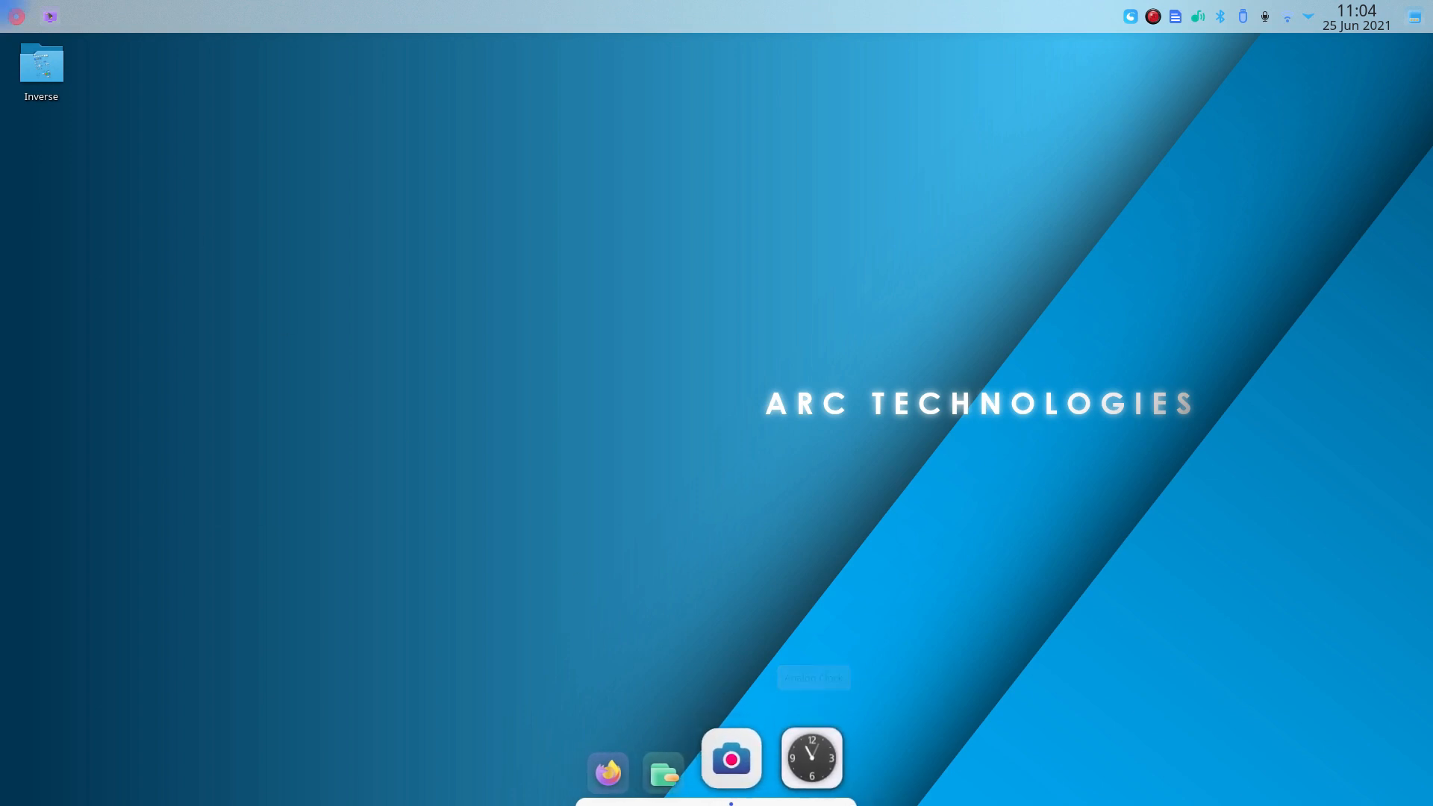
pyautogui.press('super')
pyautogui.write('latte')
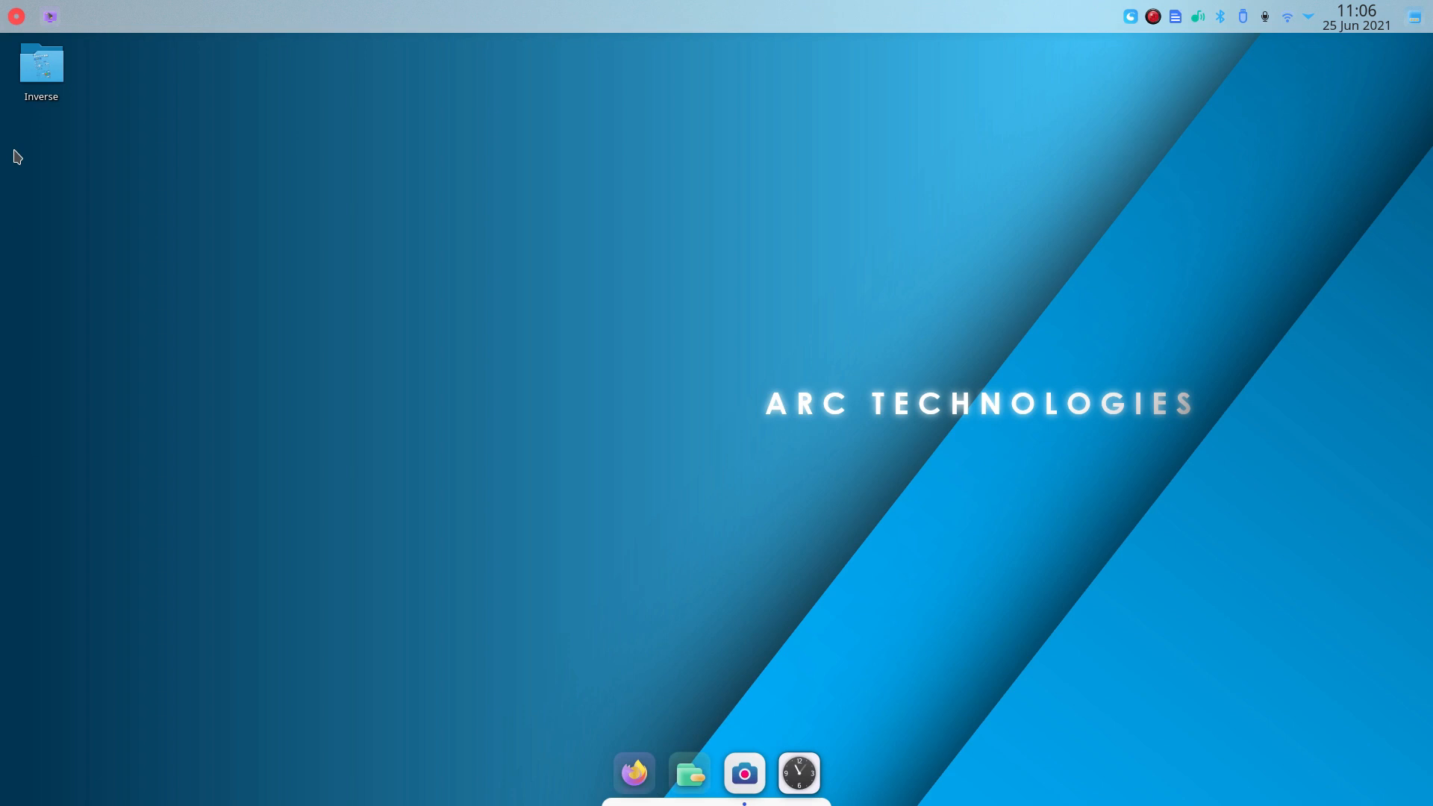
pyautogui.rightClick(287, 16)
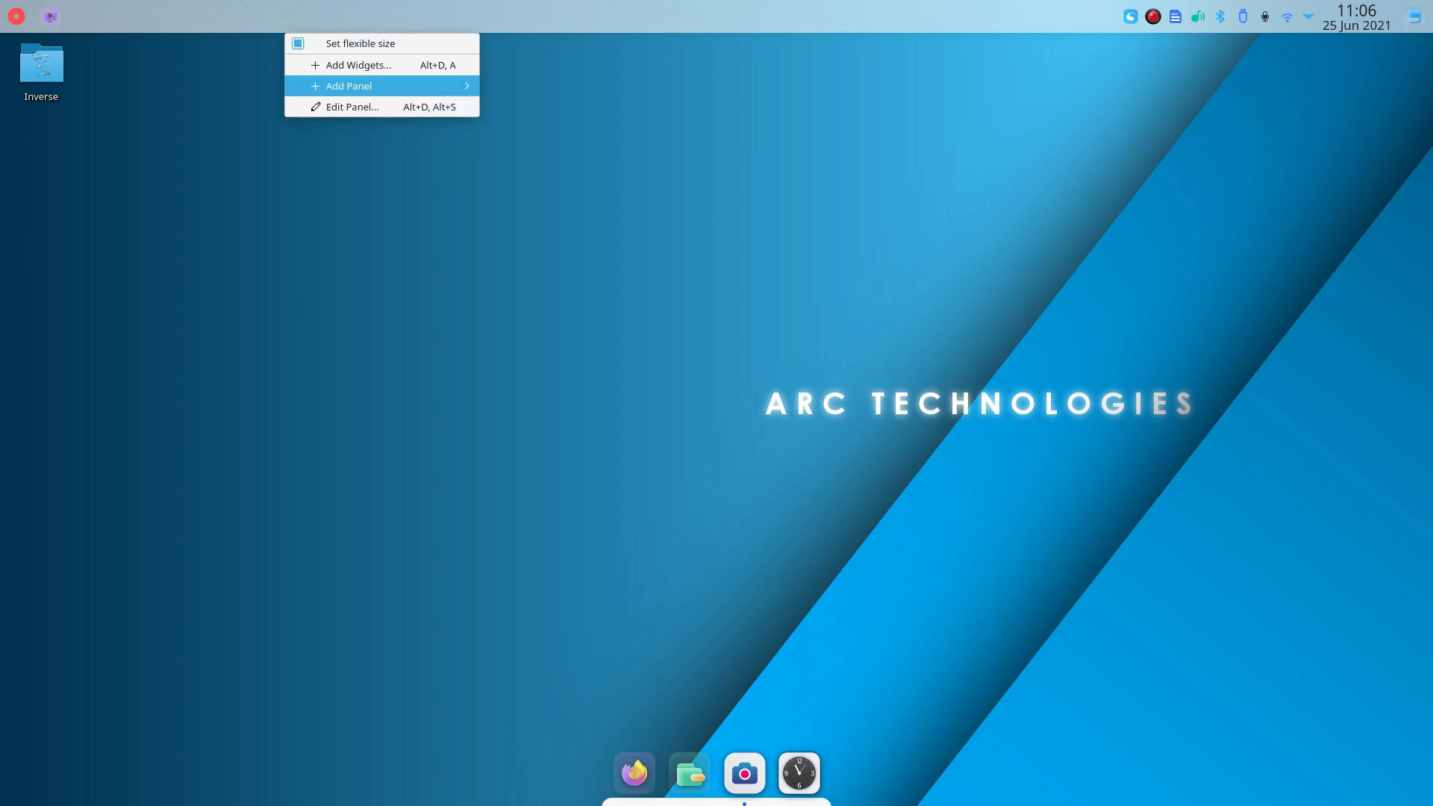
pyautogui.click(309, 108)
pyautogui.moveTo(580, 17)
pyautogui.rightClick(309, 17)
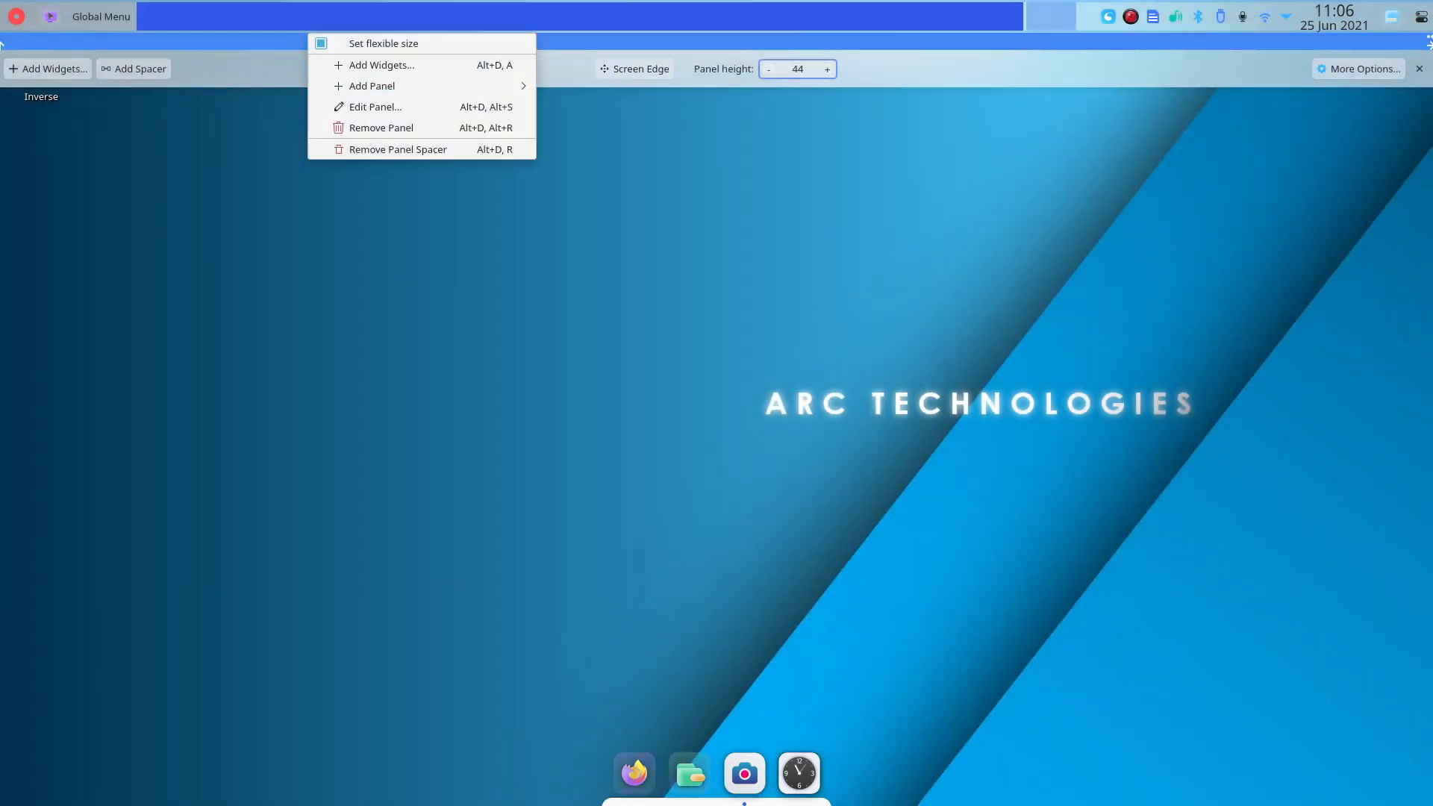
pyautogui.click(309, 233)
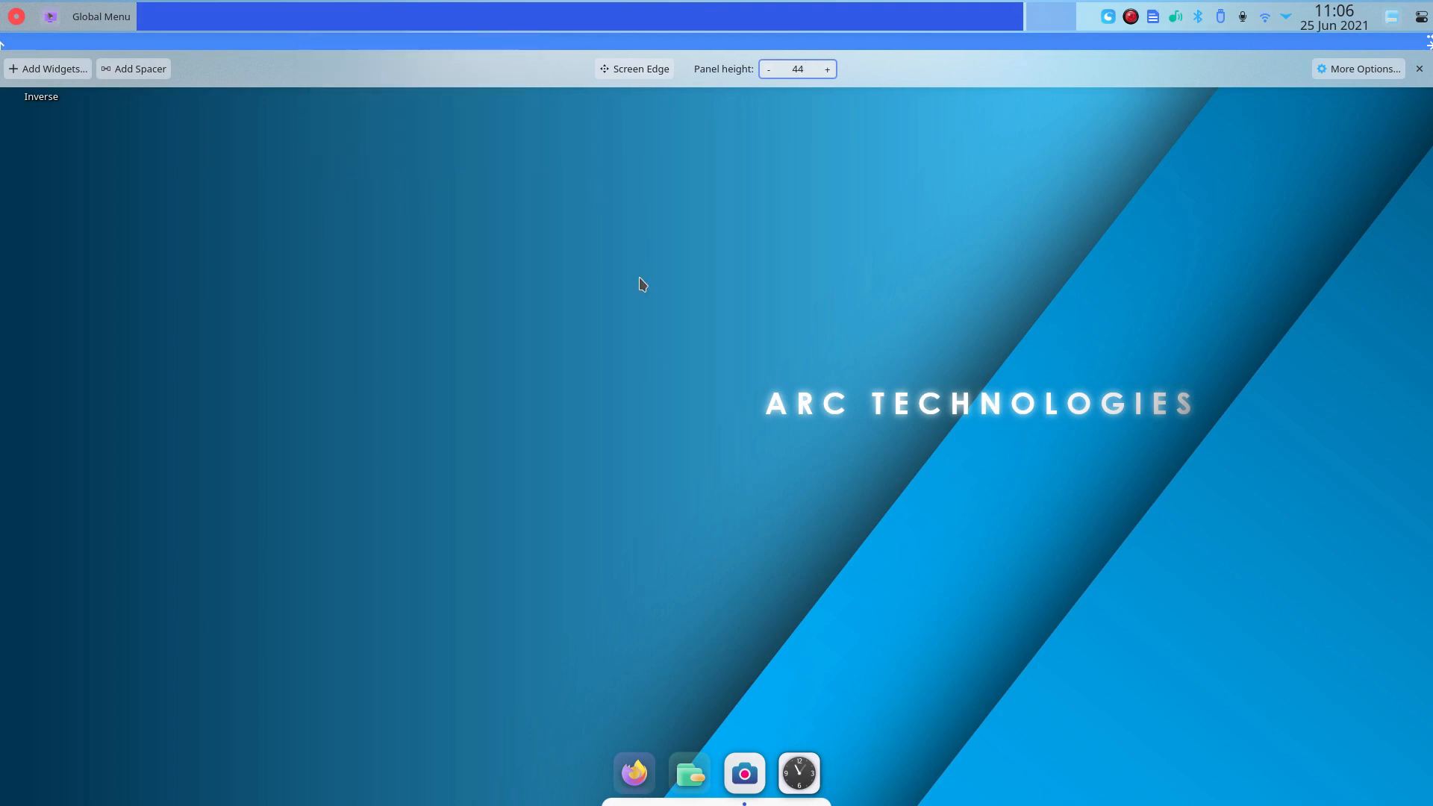
pyautogui.click(1341, 209)
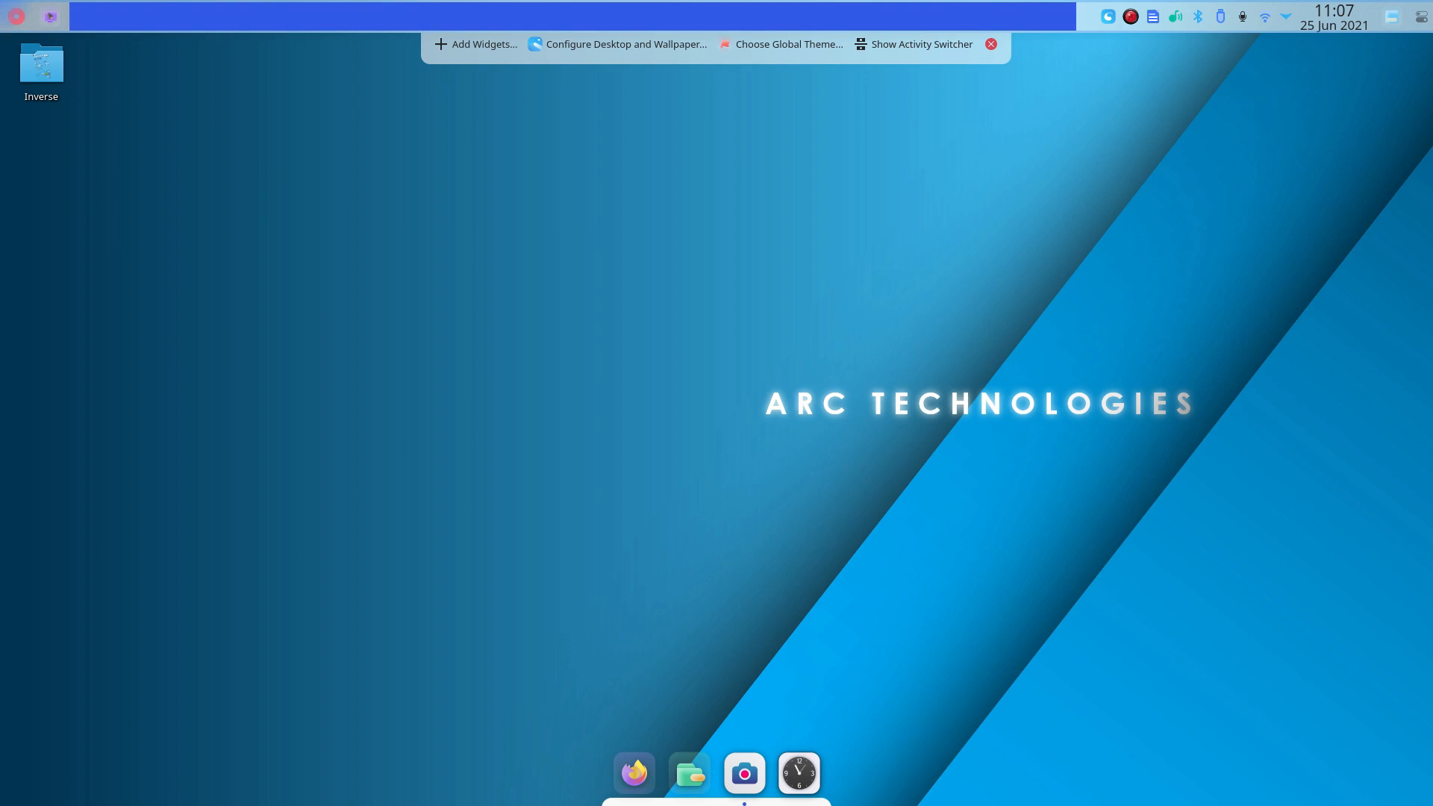
pyautogui.click(16, 16)
pyautogui.click(720, 197)
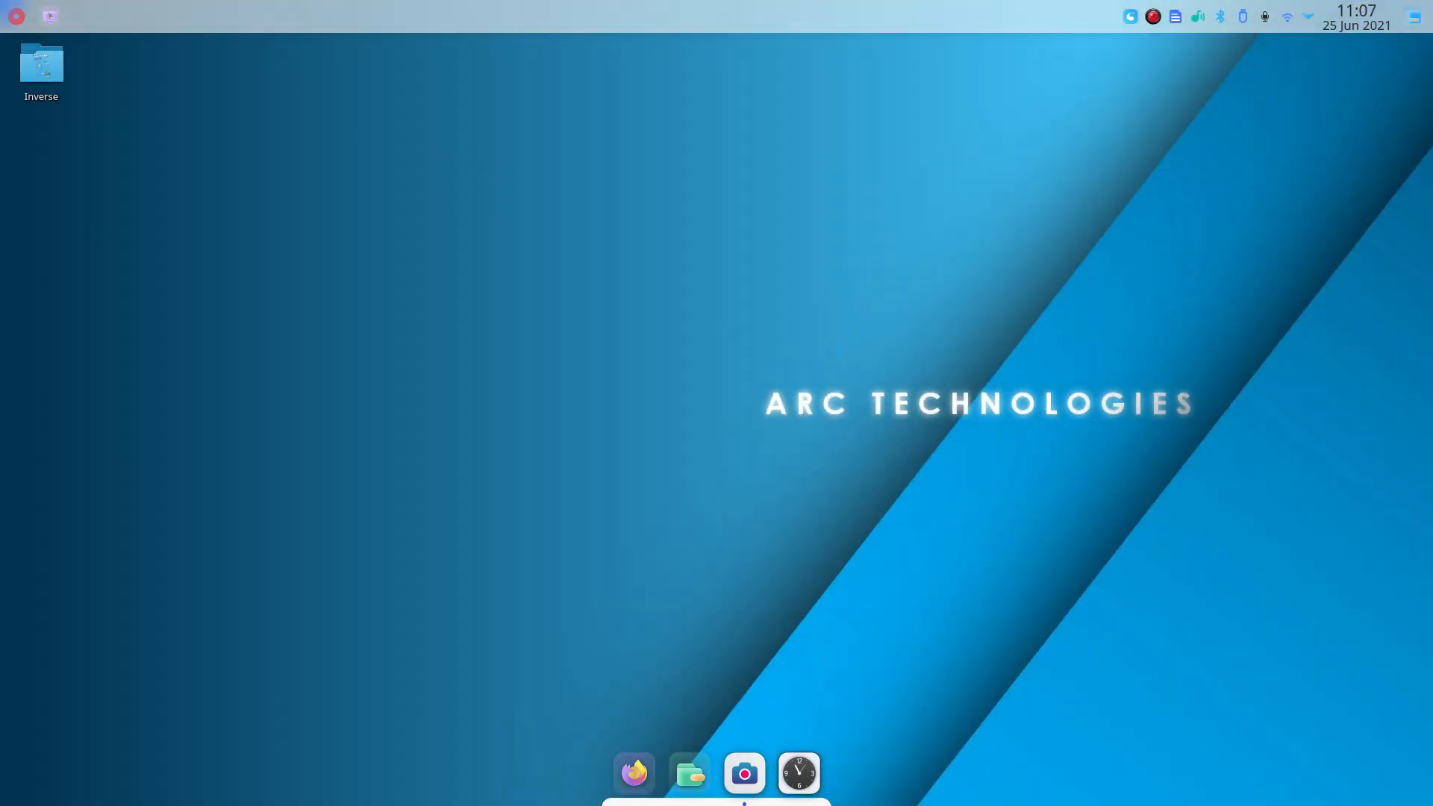
# Look through the application launcher's categories, open Discover, restore its maximized window to a smaller size and close it.
pyautogui.click(16, 16)
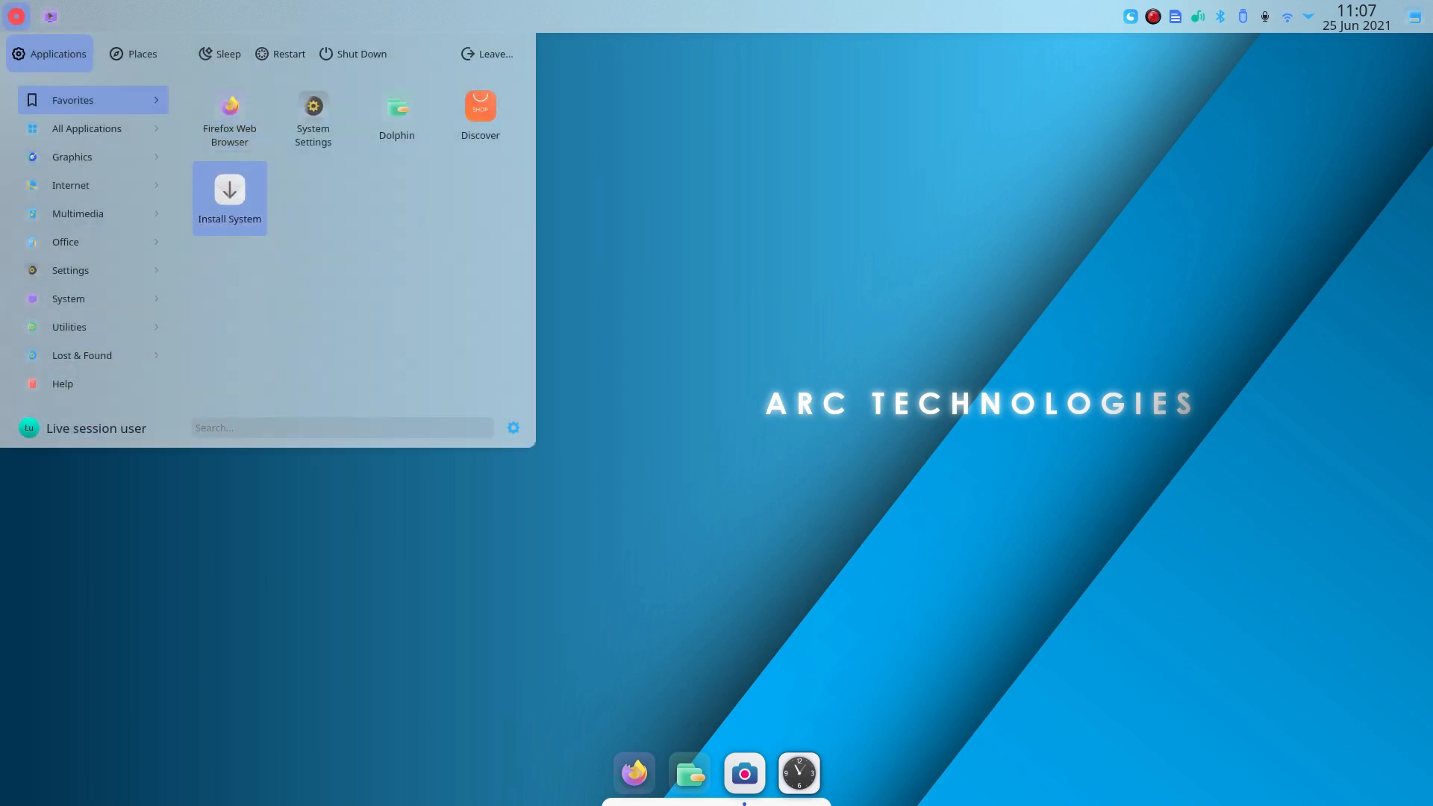
pyautogui.moveTo(93, 156)
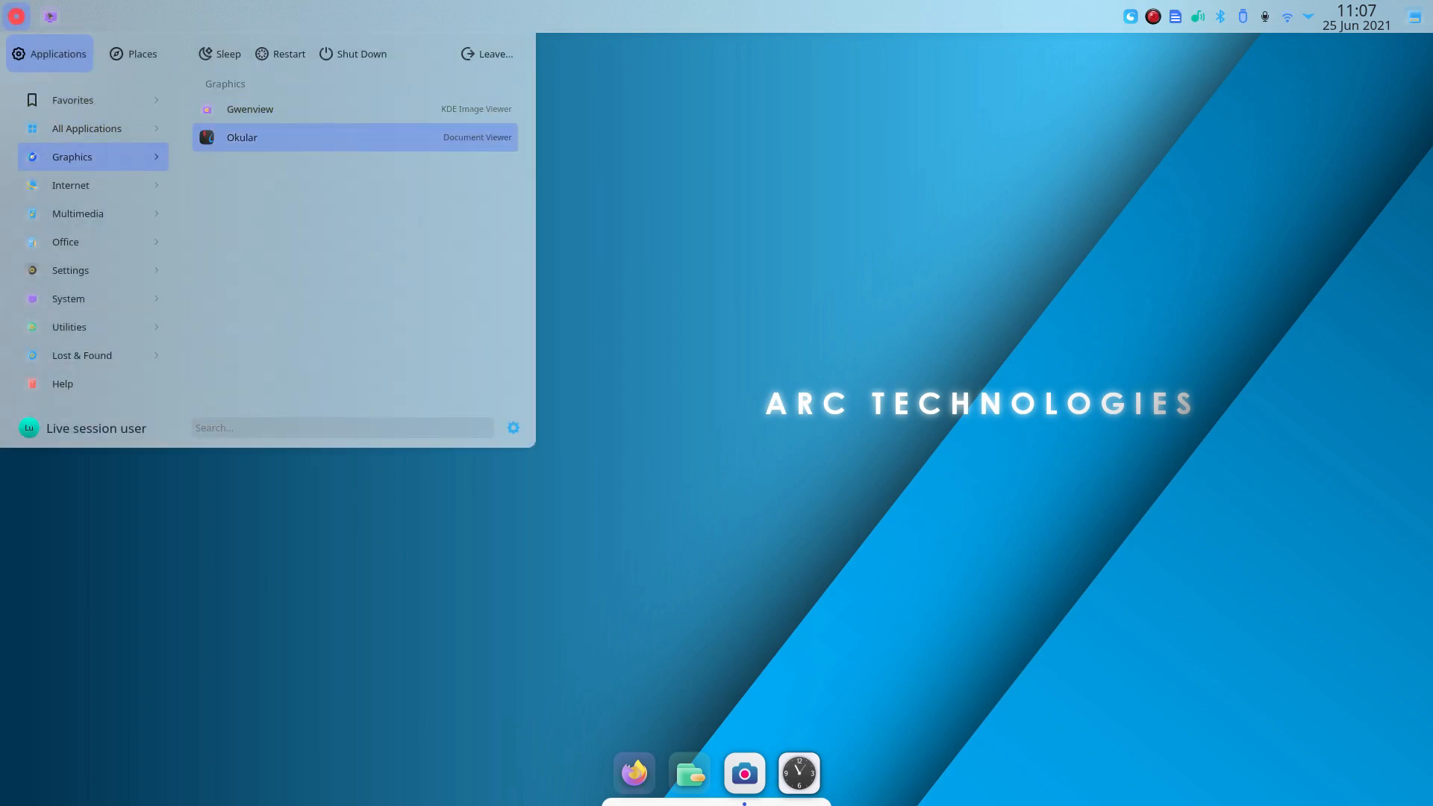
pyautogui.moveTo(93, 128)
pyautogui.click(239, 161)
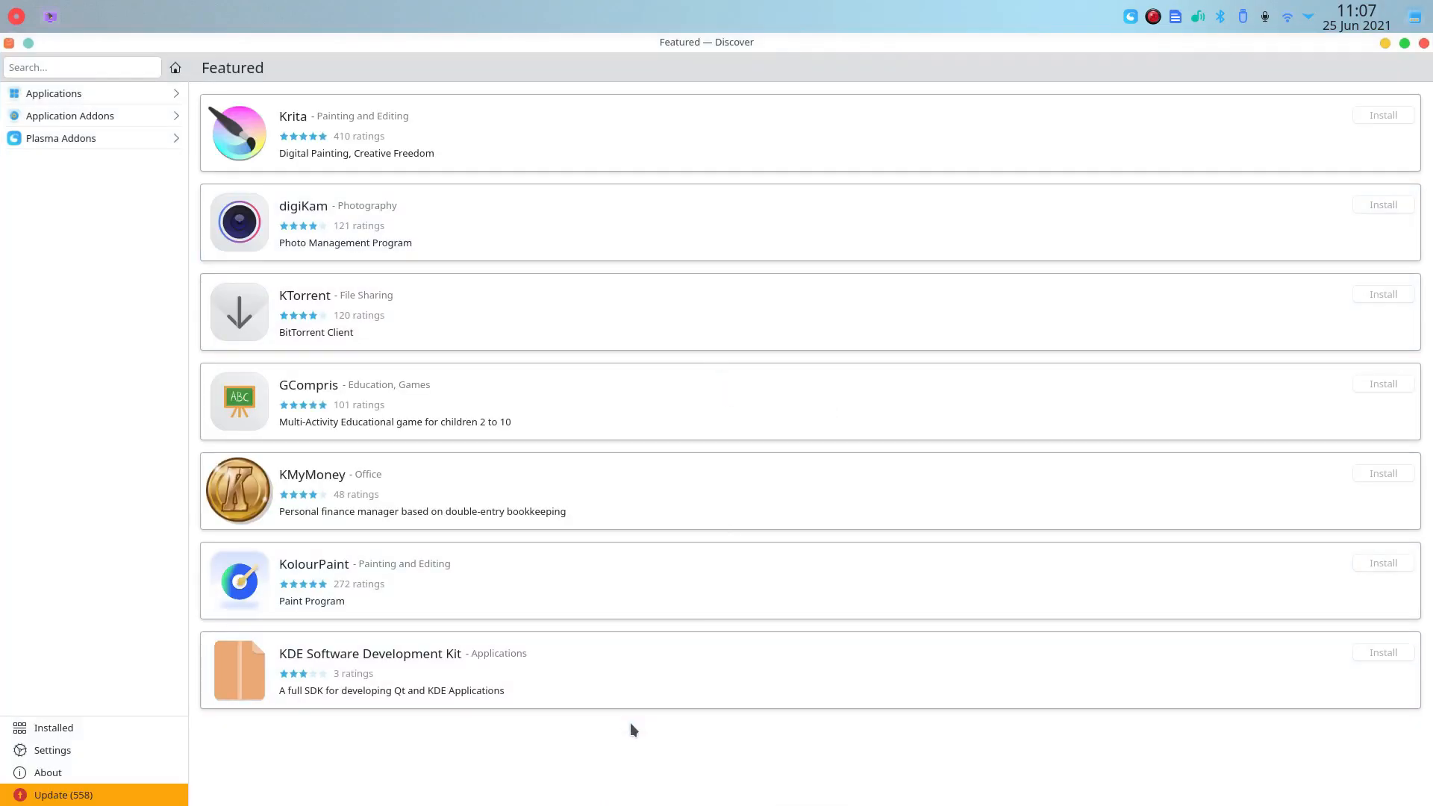
pyautogui.moveTo(773, 776)
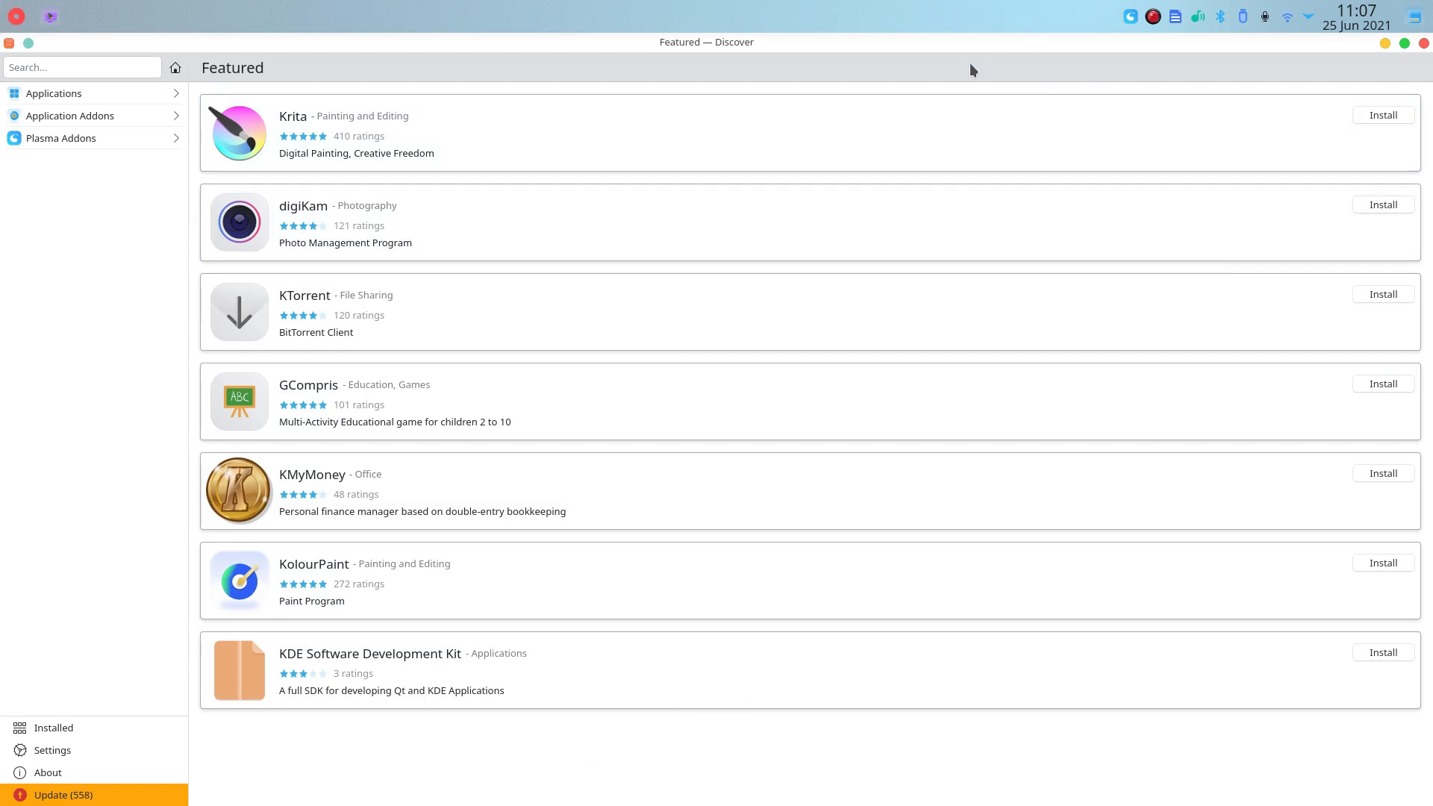
pyautogui.moveTo(636, 54); pyautogui.dragTo(537, 193)
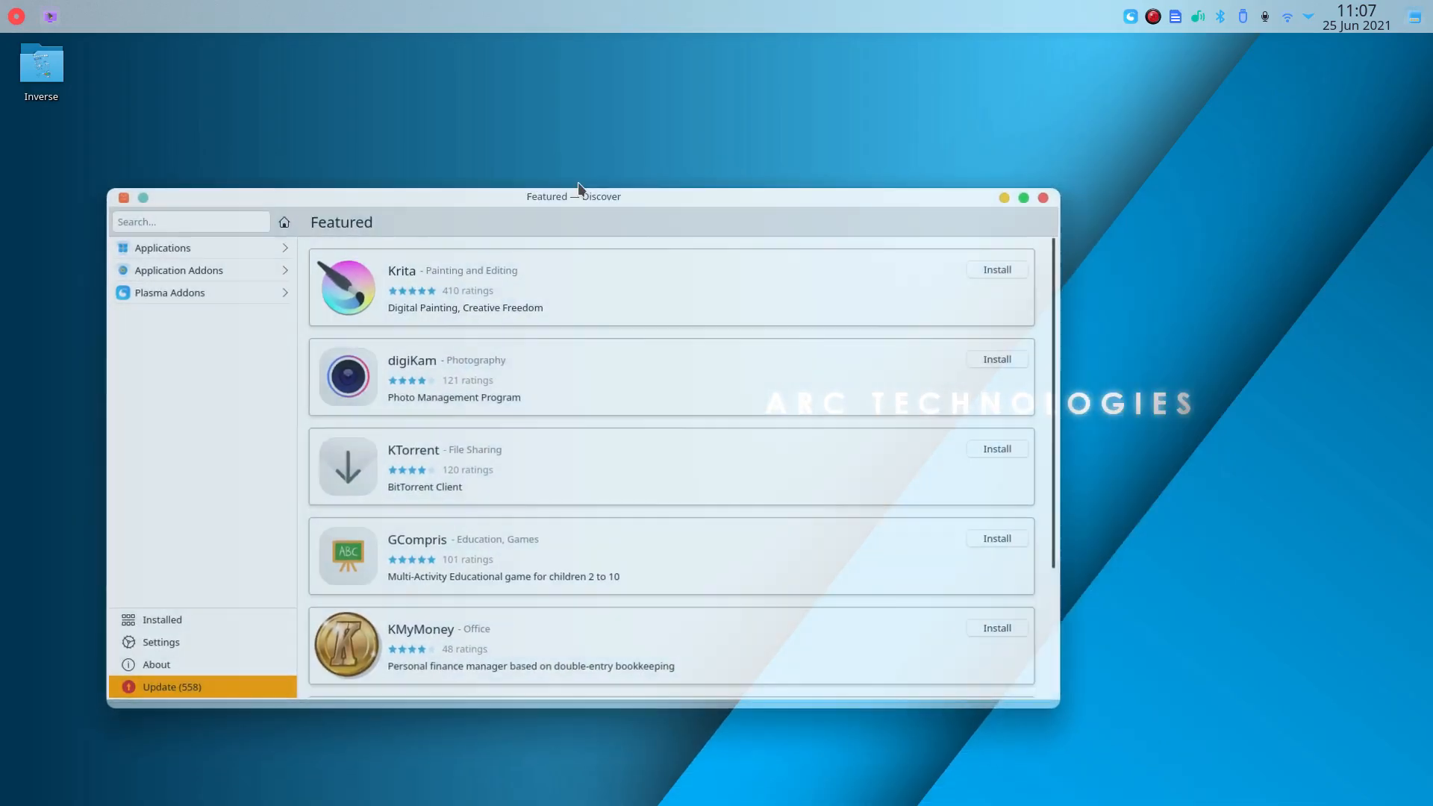
pyautogui.click(1044, 199)
# Set the height of the panel holding the Global Menu to 30 and leave desktop edit mode.
pyautogui.rightClick(829, 17)
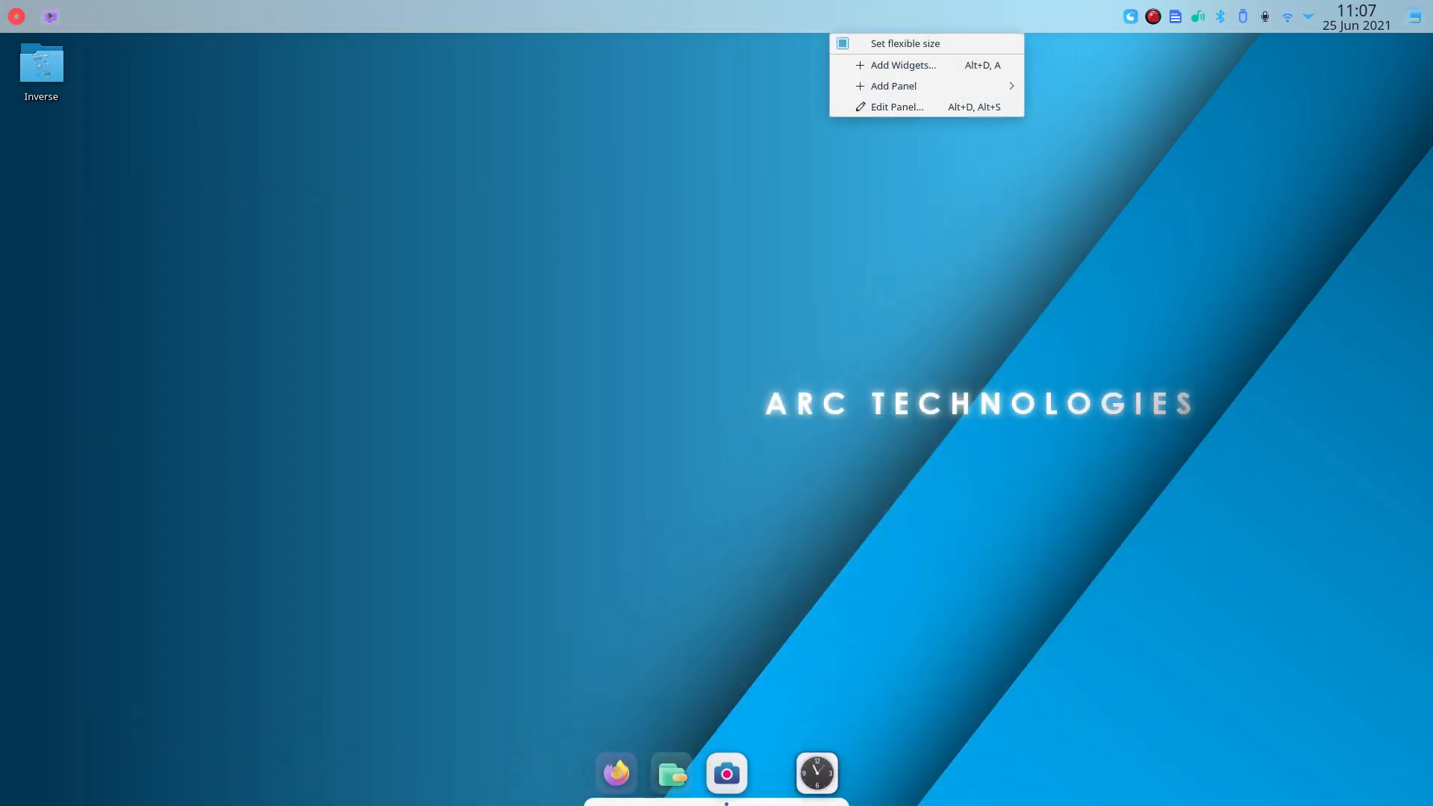
pyautogui.rightClick(828, 16)
pyautogui.moveTo(891, 86)
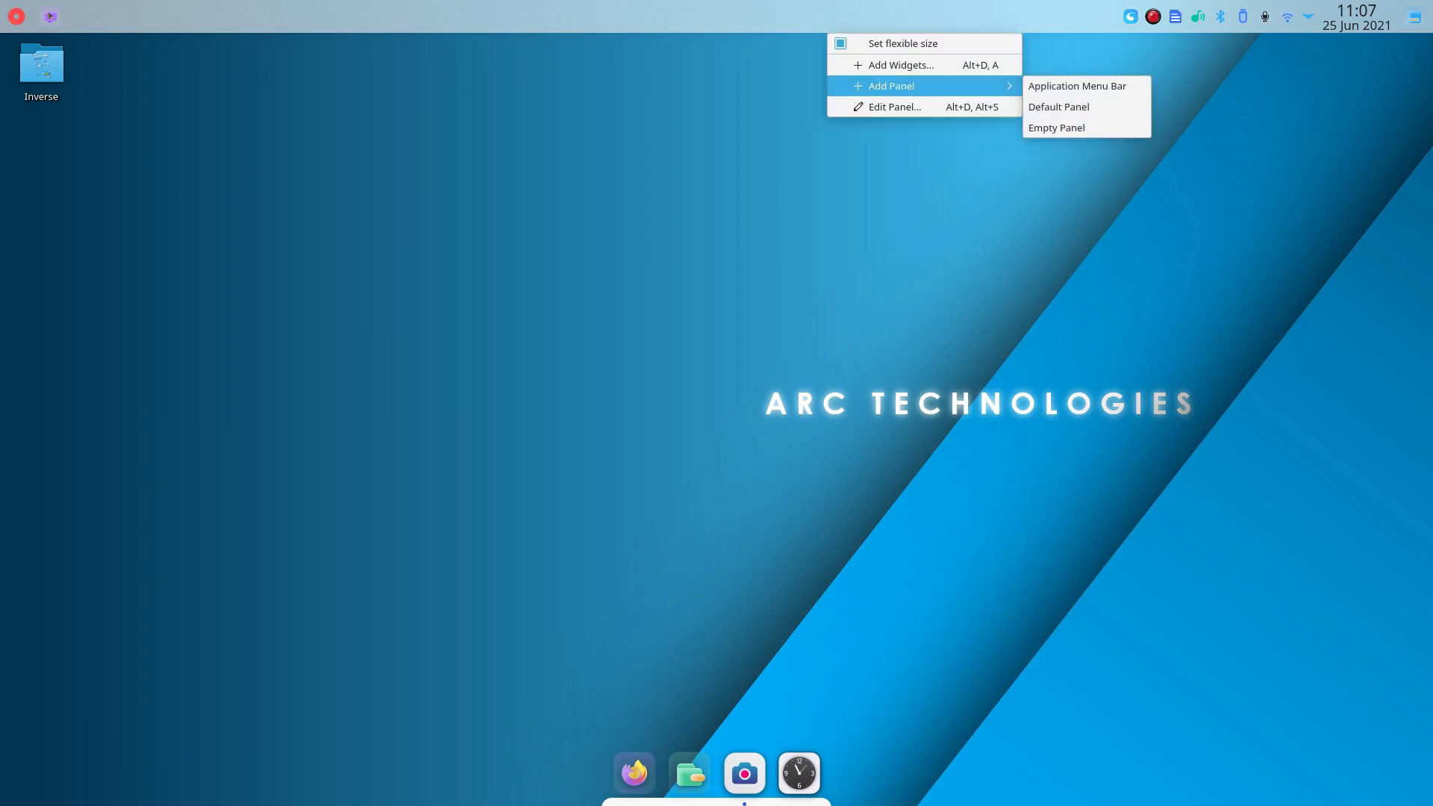
pyautogui.click(896, 107)
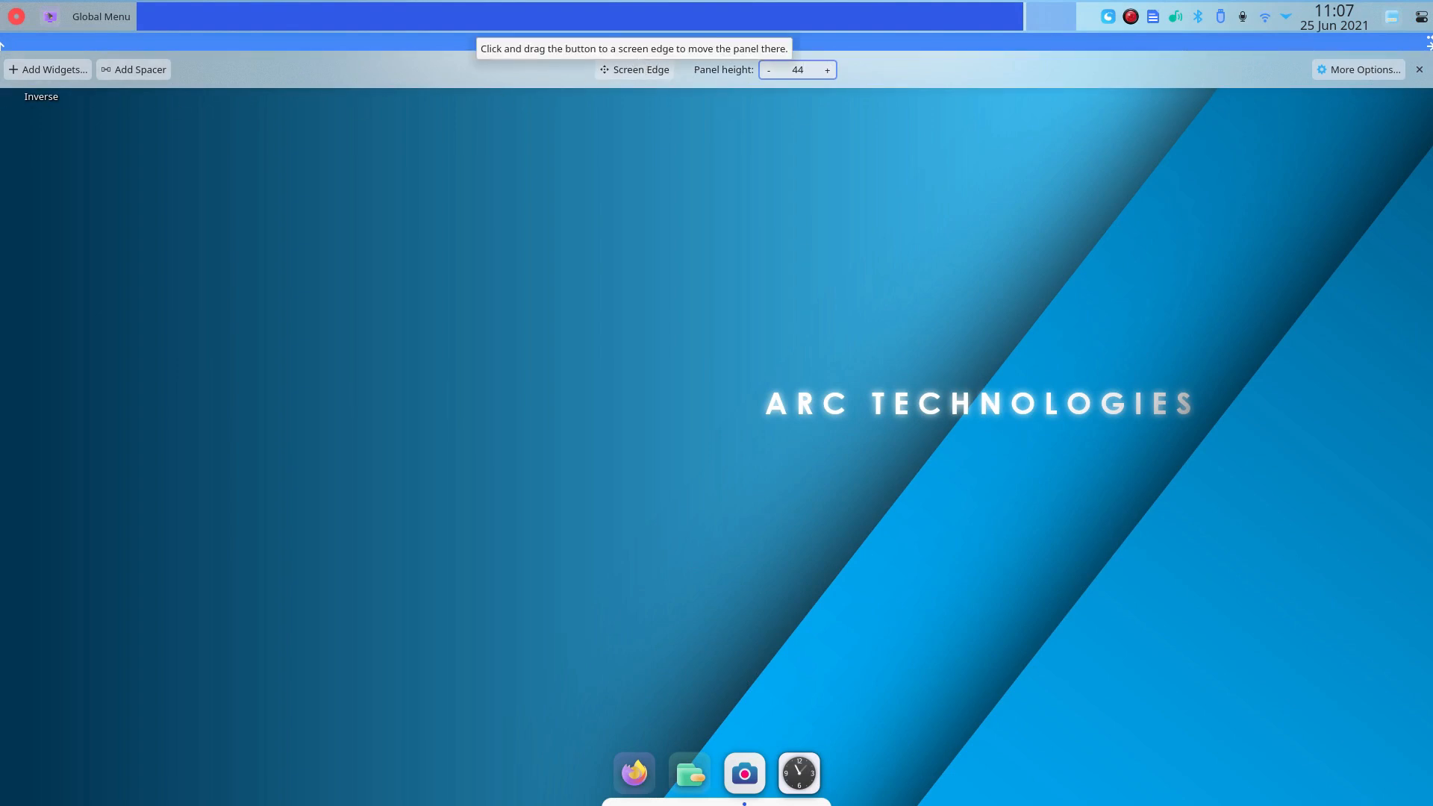
pyautogui.press('Down')
pyautogui.press('Down')
pyautogui.press('Down')
pyautogui.press('Down')
pyautogui.press('Down')
pyautogui.press('Down')
pyautogui.press('Down')
pyautogui.press('Down')
pyautogui.press('Down')
pyautogui.press('Down')
pyautogui.press('Down')
pyautogui.press('Down')
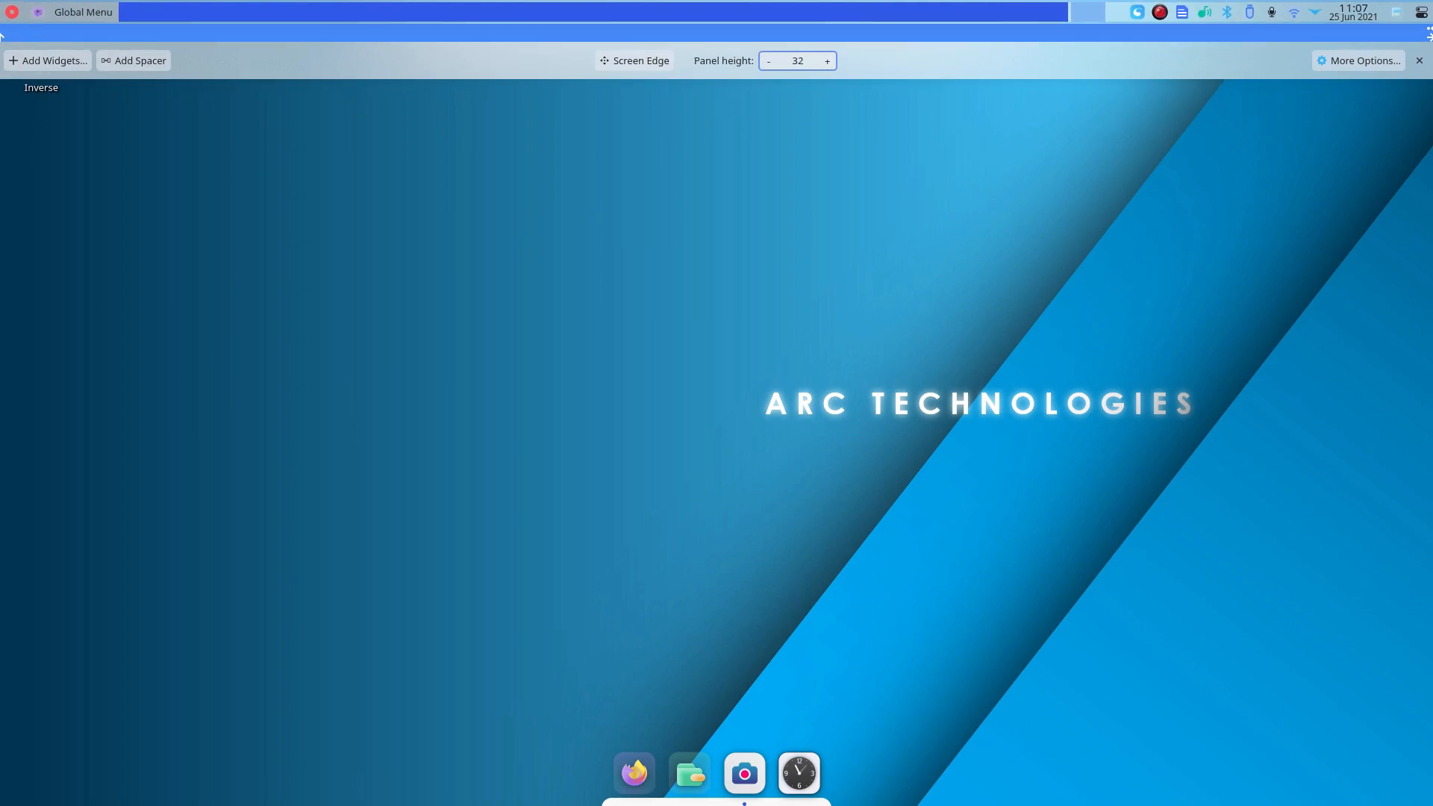
pyautogui.press('Down')
pyautogui.press('Down')
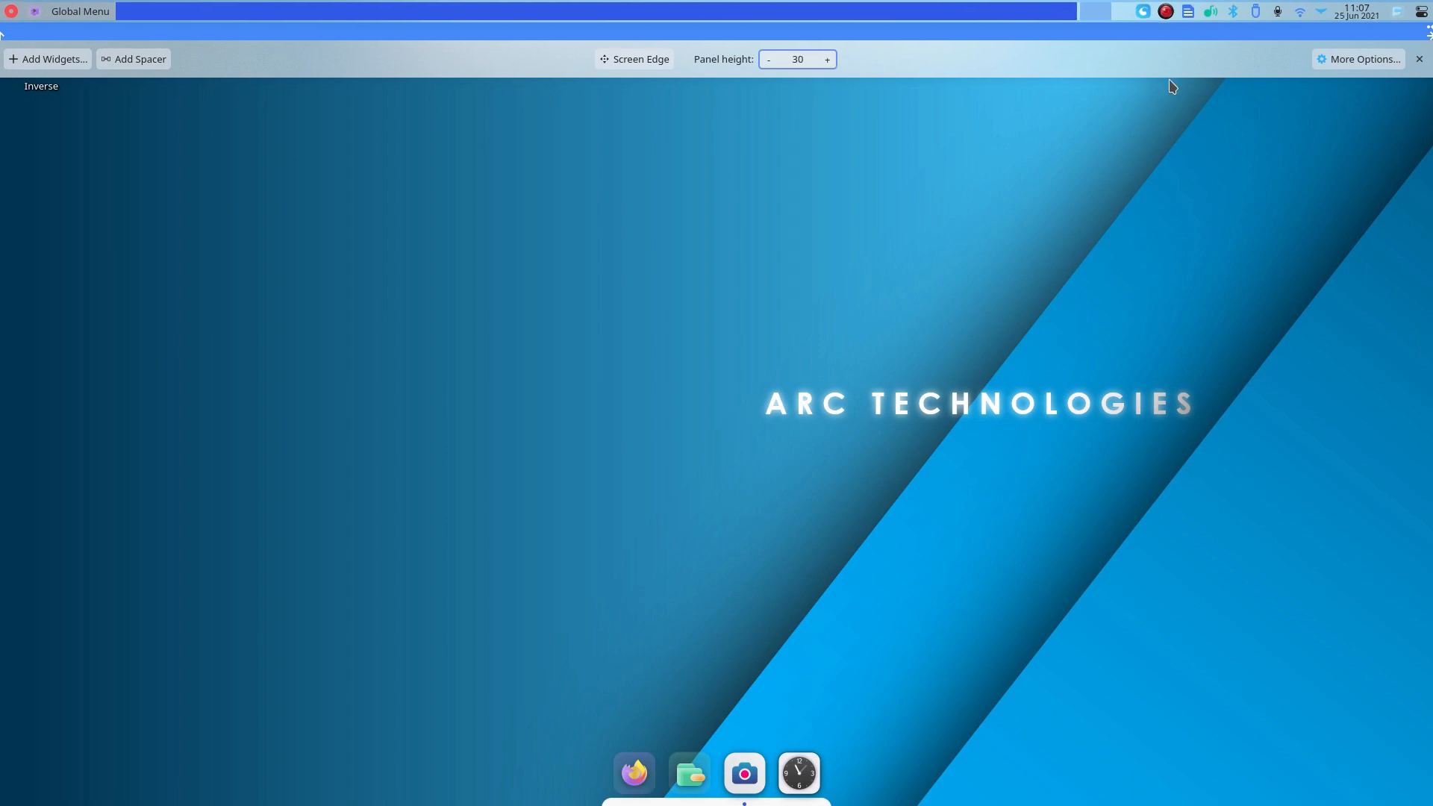
pyautogui.click(1418, 59)
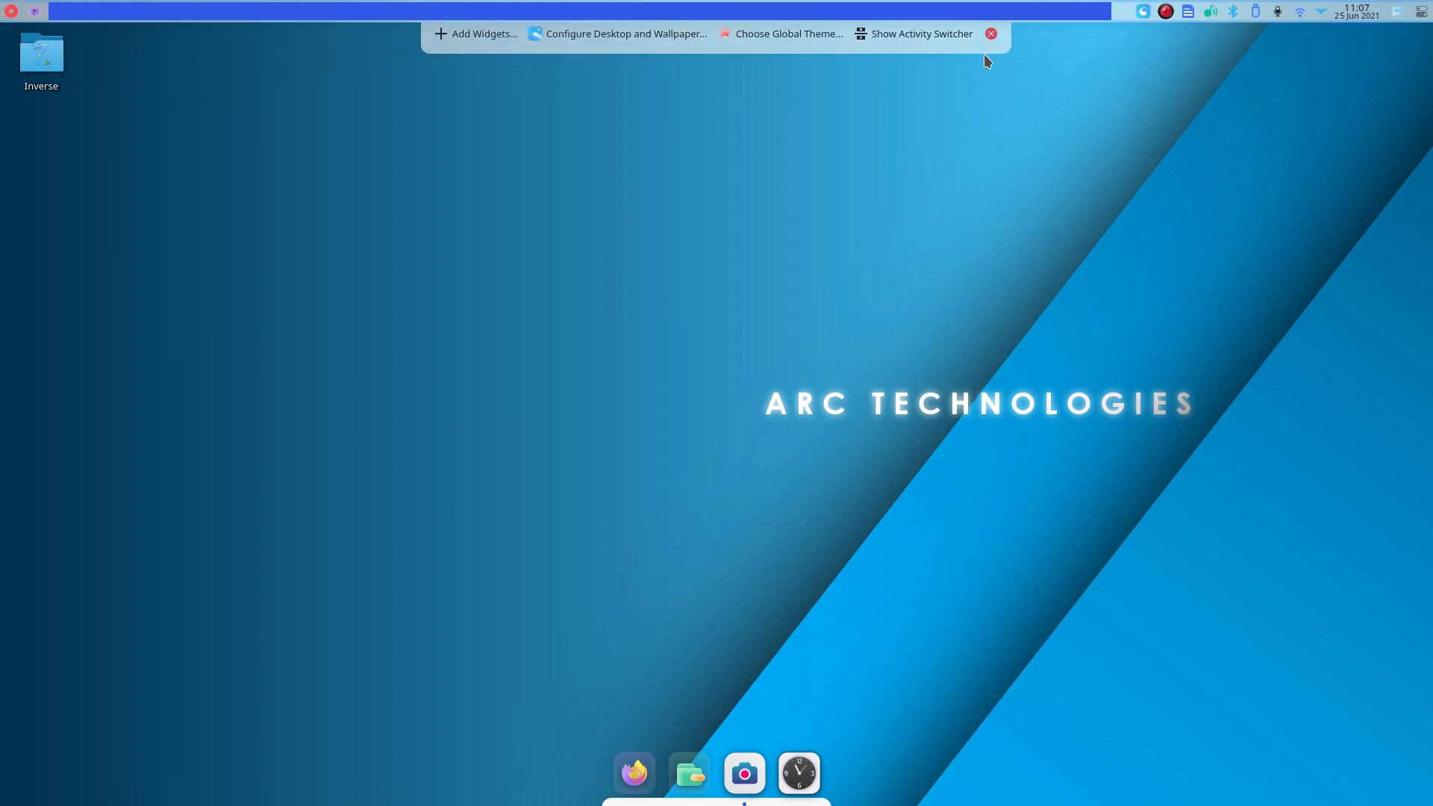
pyautogui.click(990, 34)
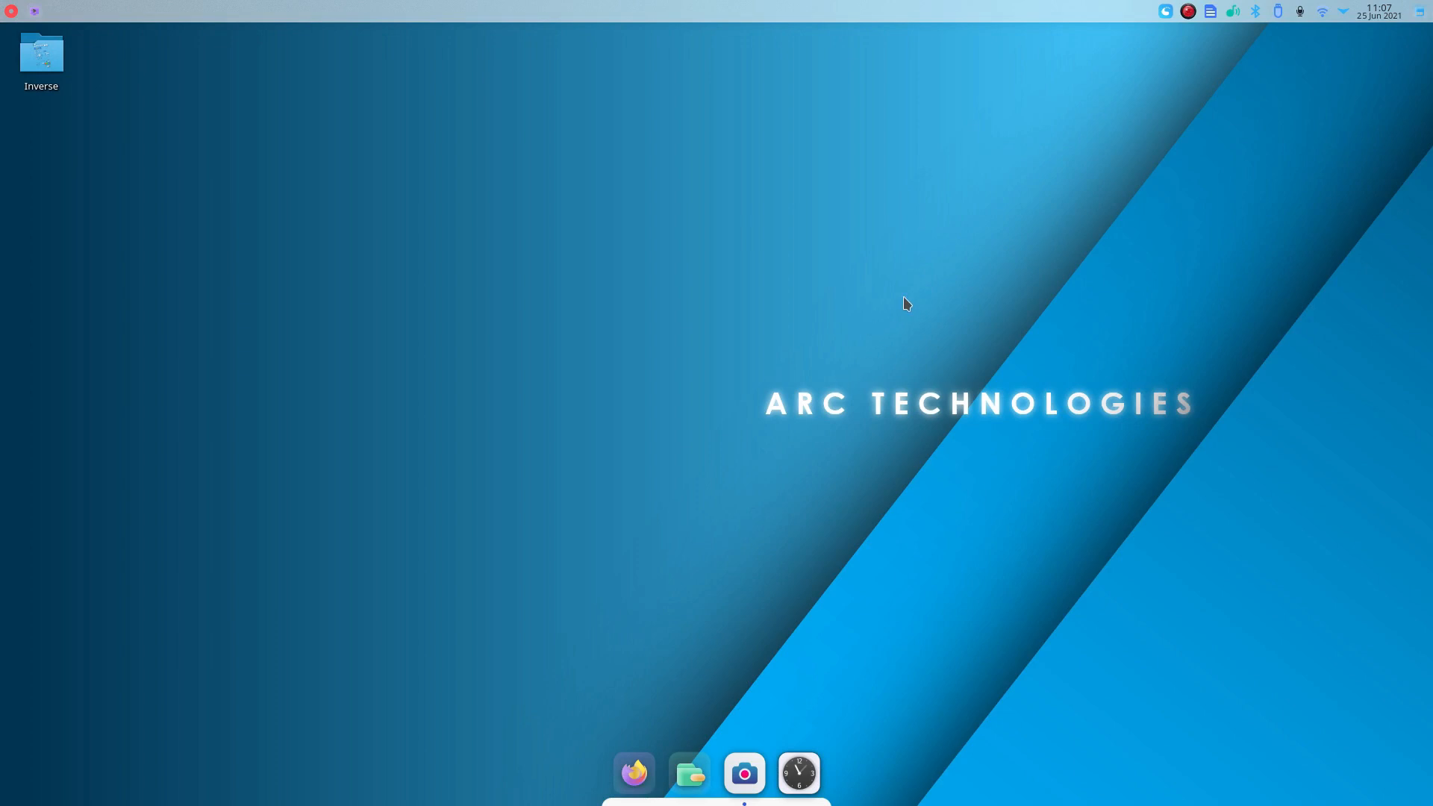
# View the application launcher under the resized panel and dismiss it.
pyautogui.press('super')
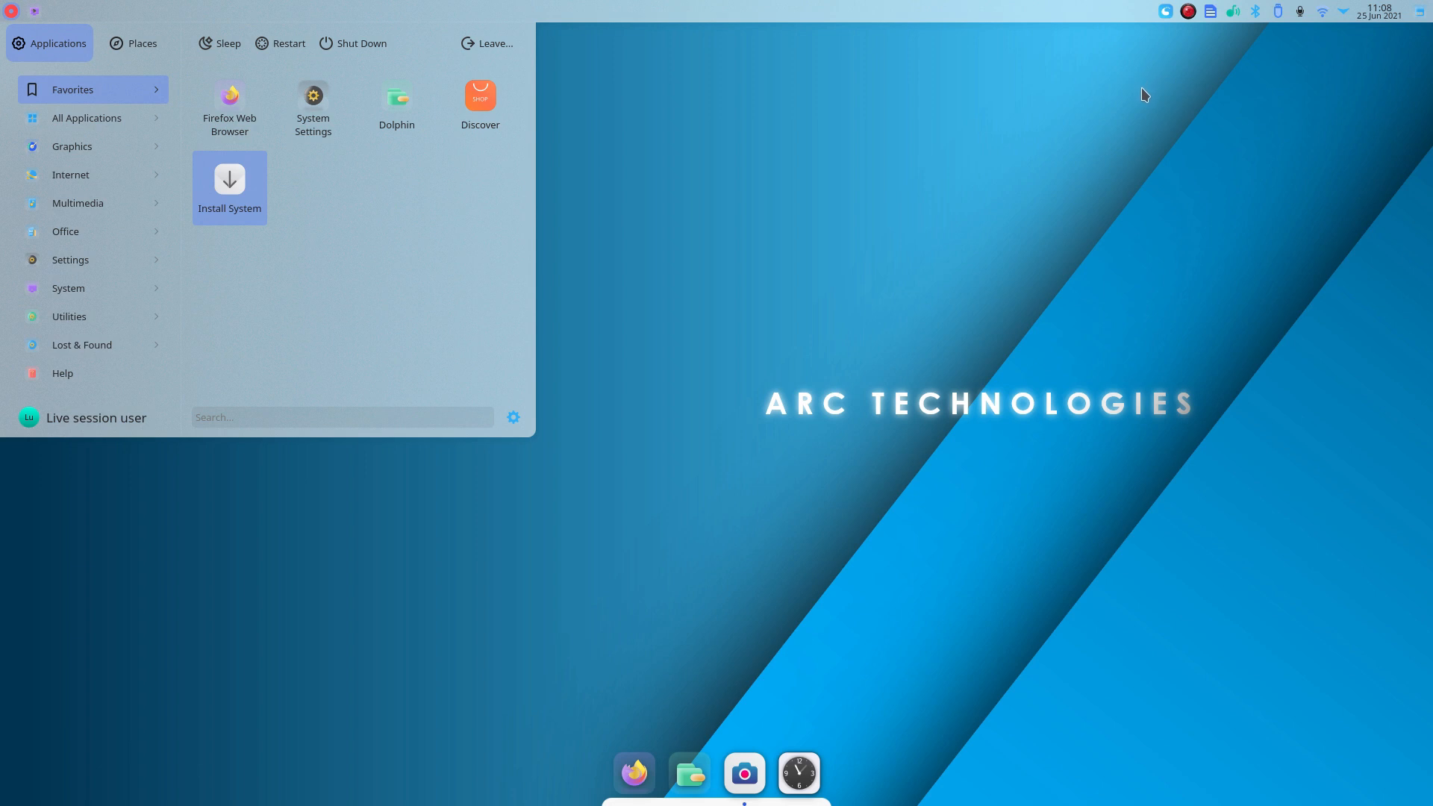
pyautogui.click(828, 223)
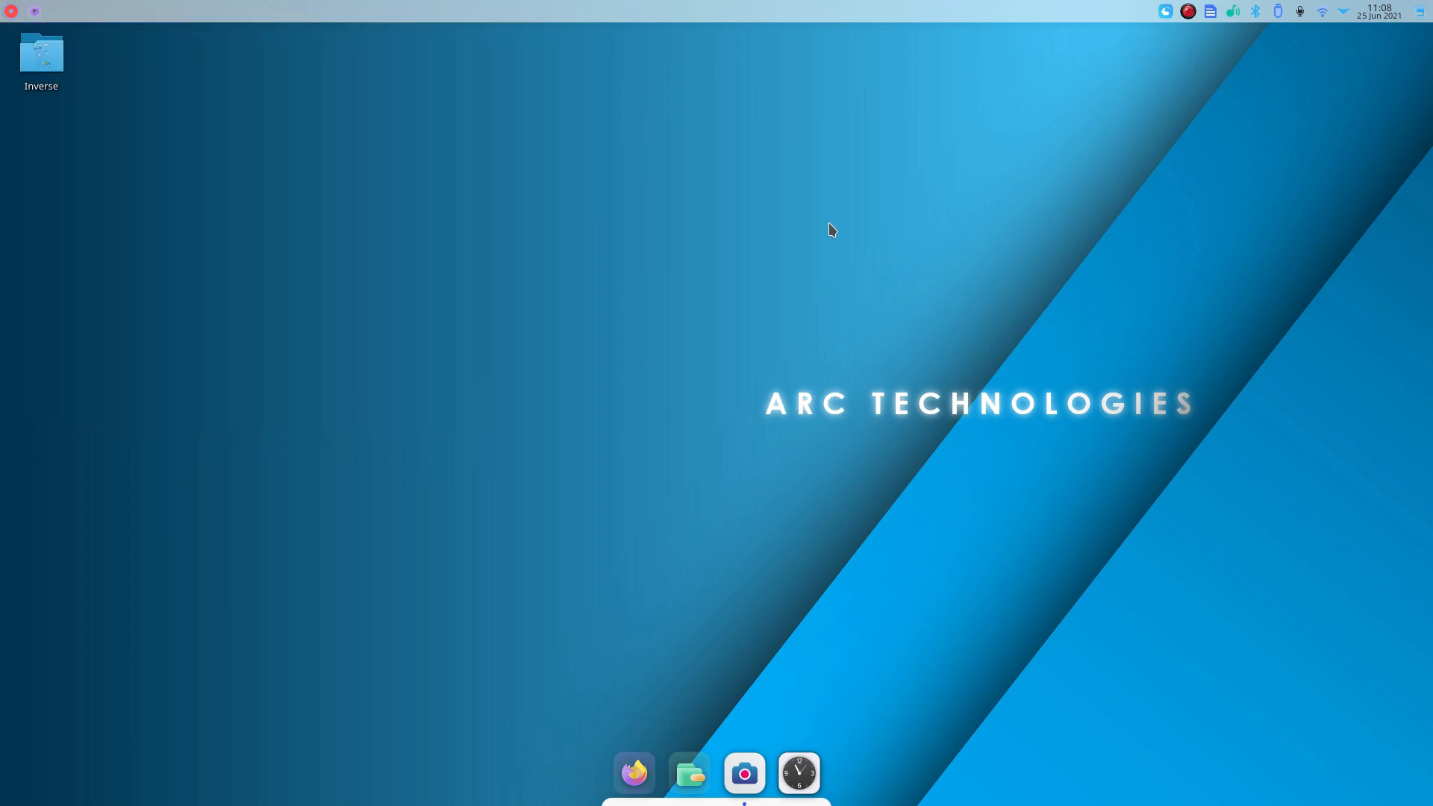